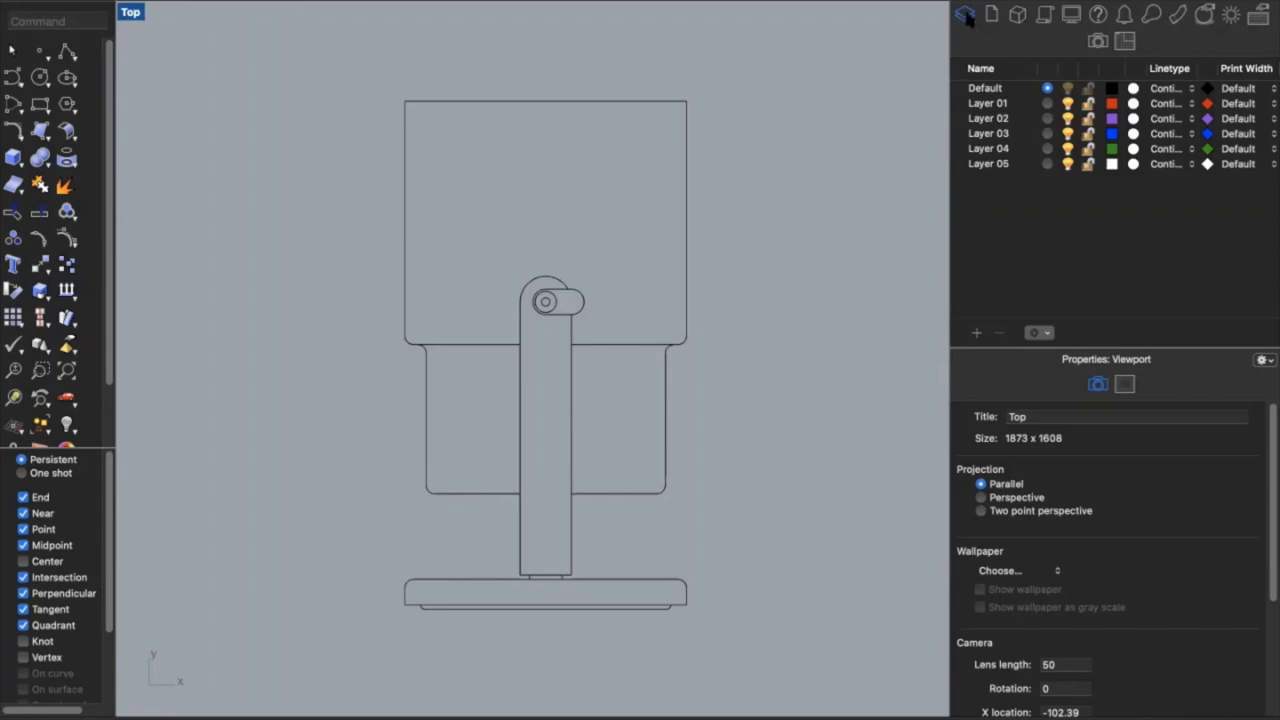
Show the Layers panel and rename Layer 01 to dark
{"action": "left_click", "coordinate": [1268, 6]}
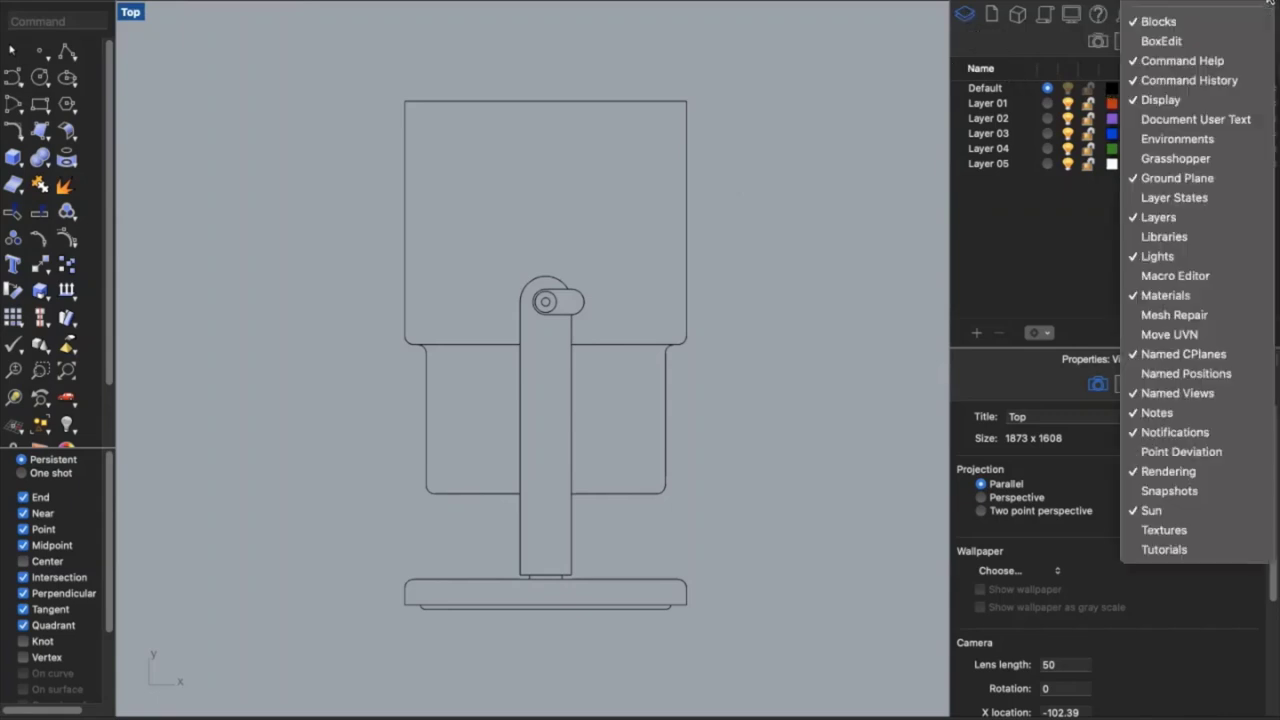
{"action": "left_click", "coordinate": [1228, 220]}
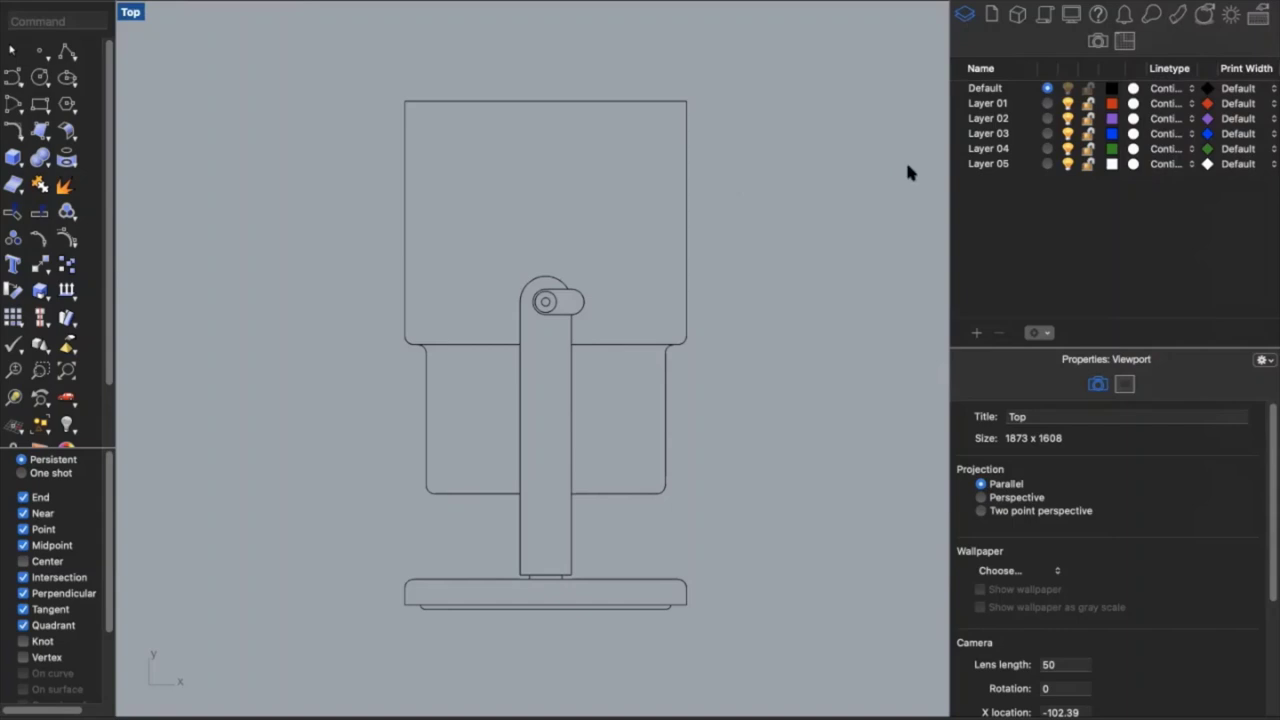
{"action": "double_click", "coordinate": [986, 106]}
{"action": "type", "text": "dark"}
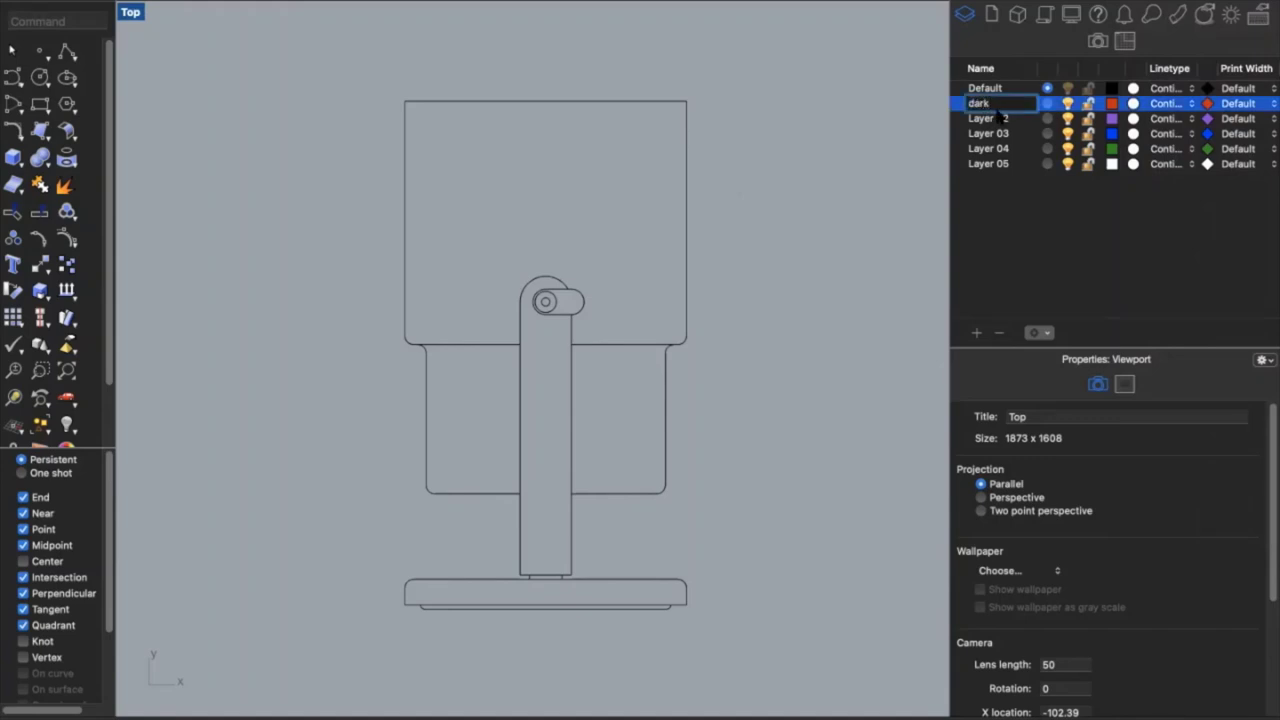
{"action": "left_click", "coordinate": [995, 120]}
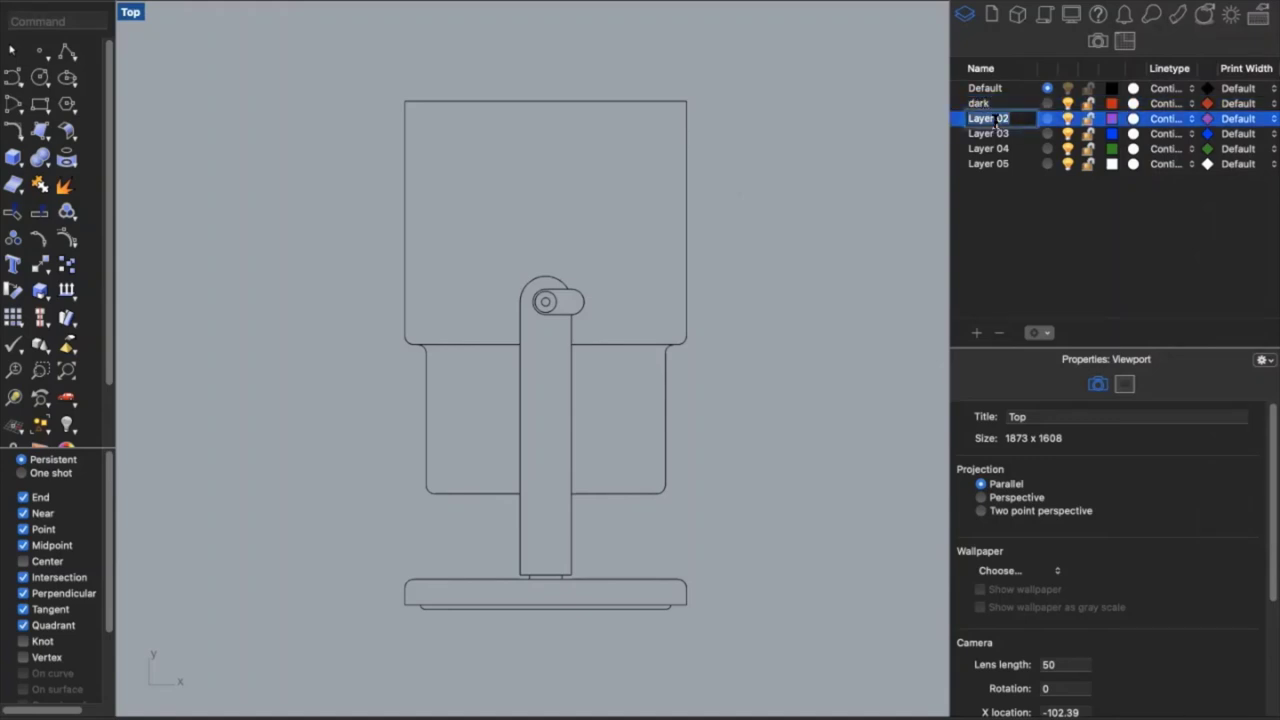
Rename Layer 02 to med and Layer 03 to light
{"action": "double_click", "coordinate": [995, 120]}
{"action": "type", "text": "med"}
{"action": "left_click", "coordinate": [995, 133]}
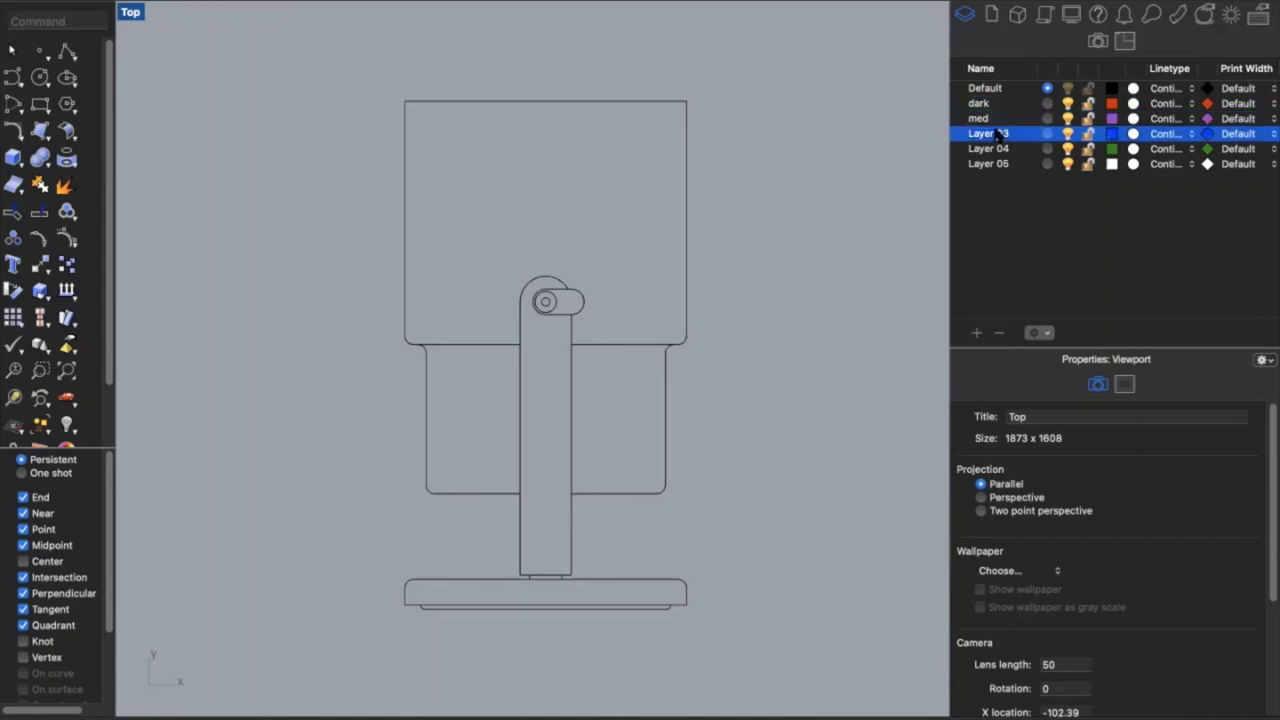
{"action": "double_click", "coordinate": [990, 133]}
{"action": "type", "text": "light"}
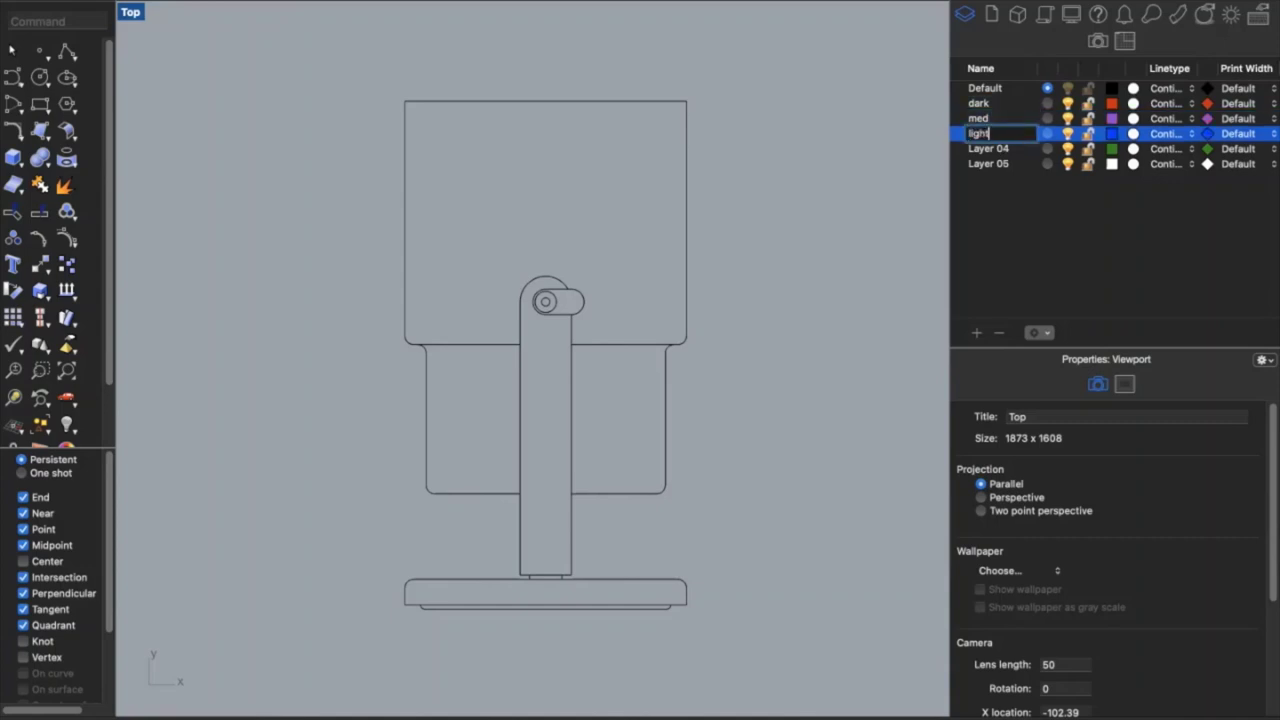
{"action": "key", "text": "Return"}
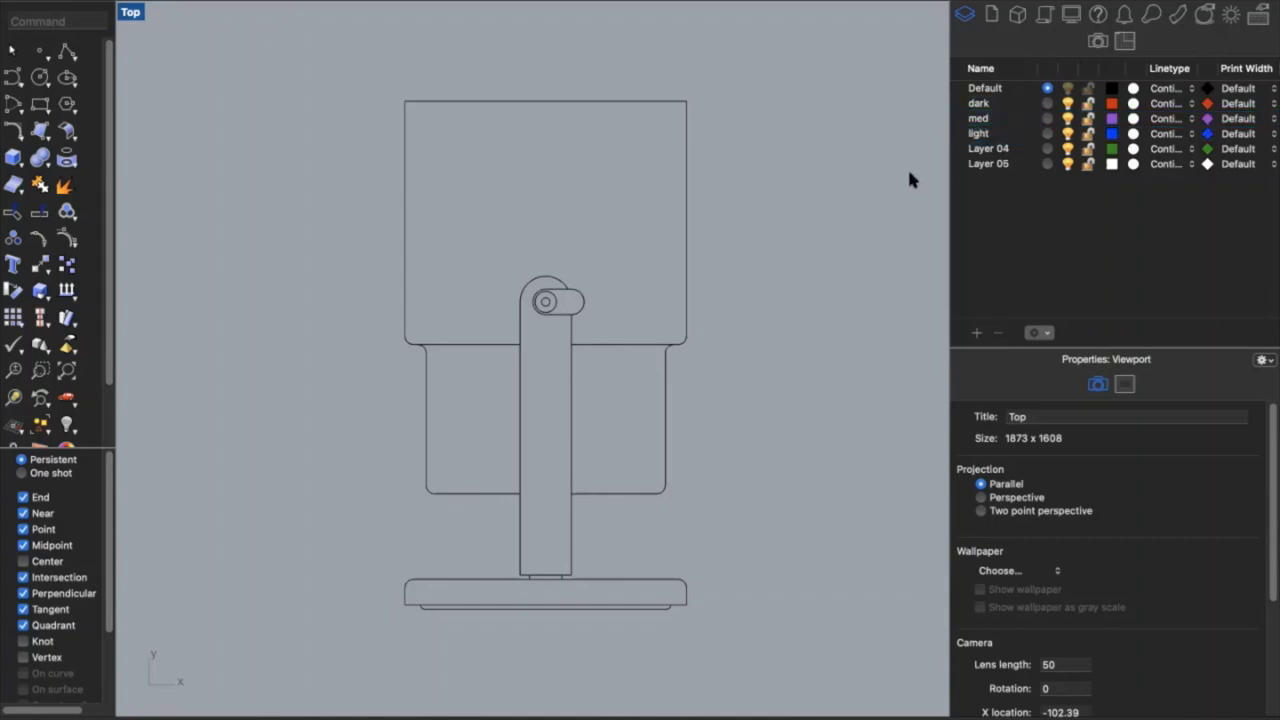
{"action": "double_click", "coordinate": [976, 133]}
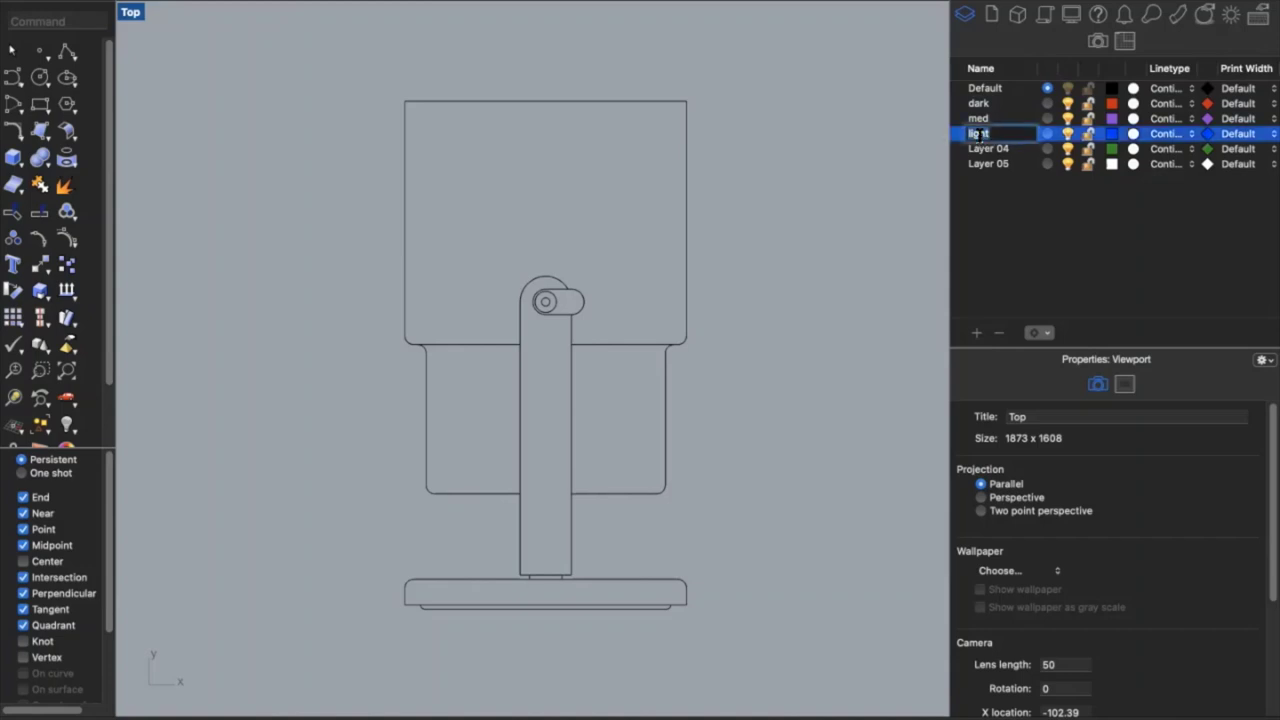
{"action": "key", "text": "Return"}
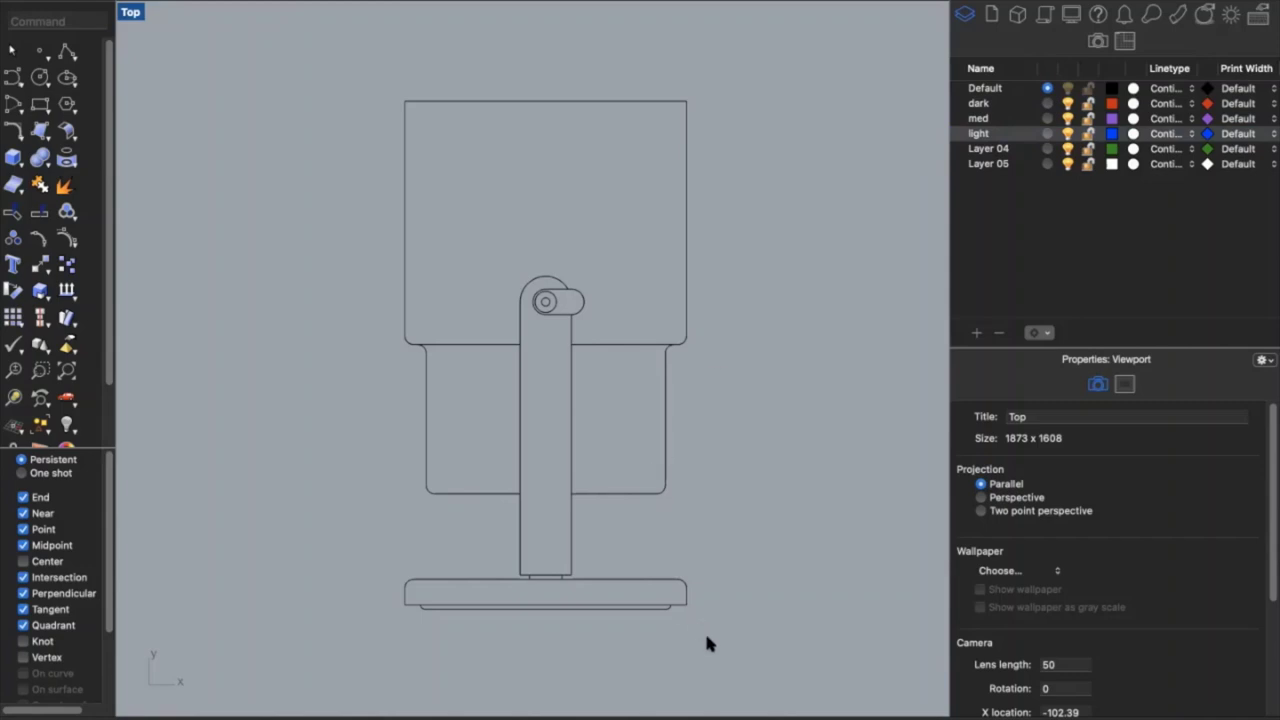
Move the post, base and arc outlines onto the dark layer
{"action": "left_click_drag", "start_coordinate": [704, 638], "coordinate": [380, 546]}
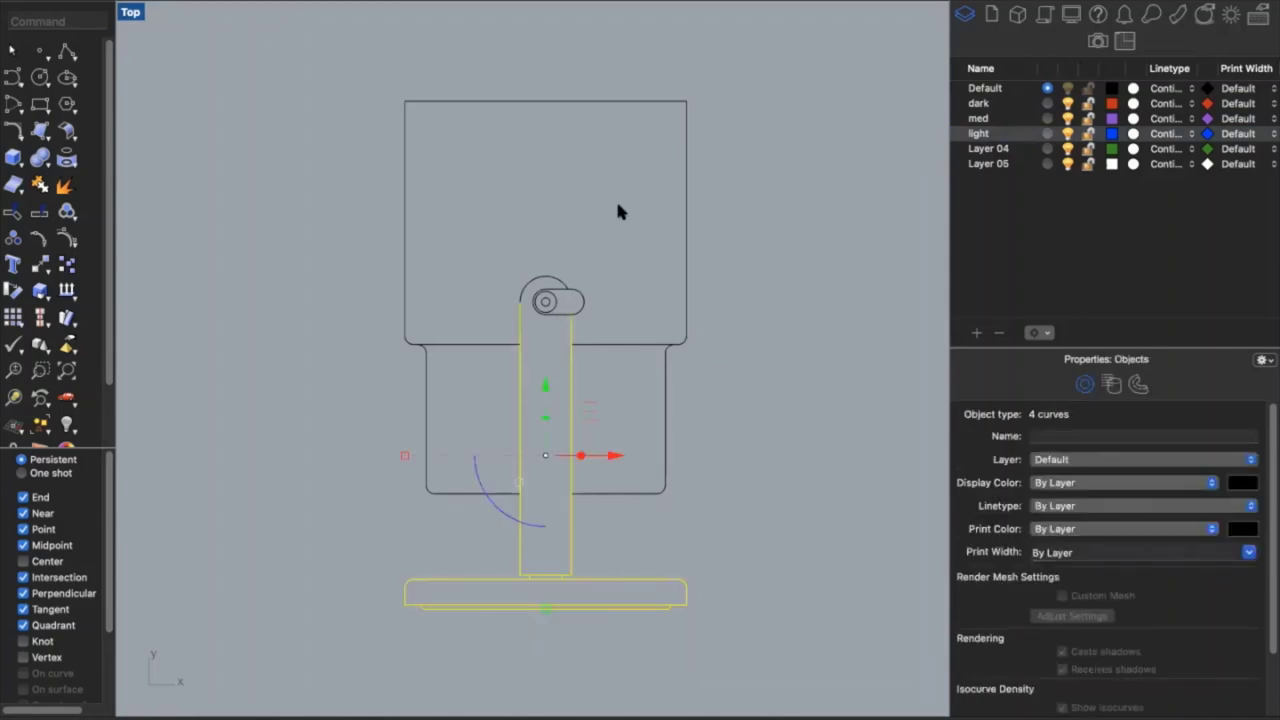
{"action": "left_click", "coordinate": [545, 279], "text": "shift"}
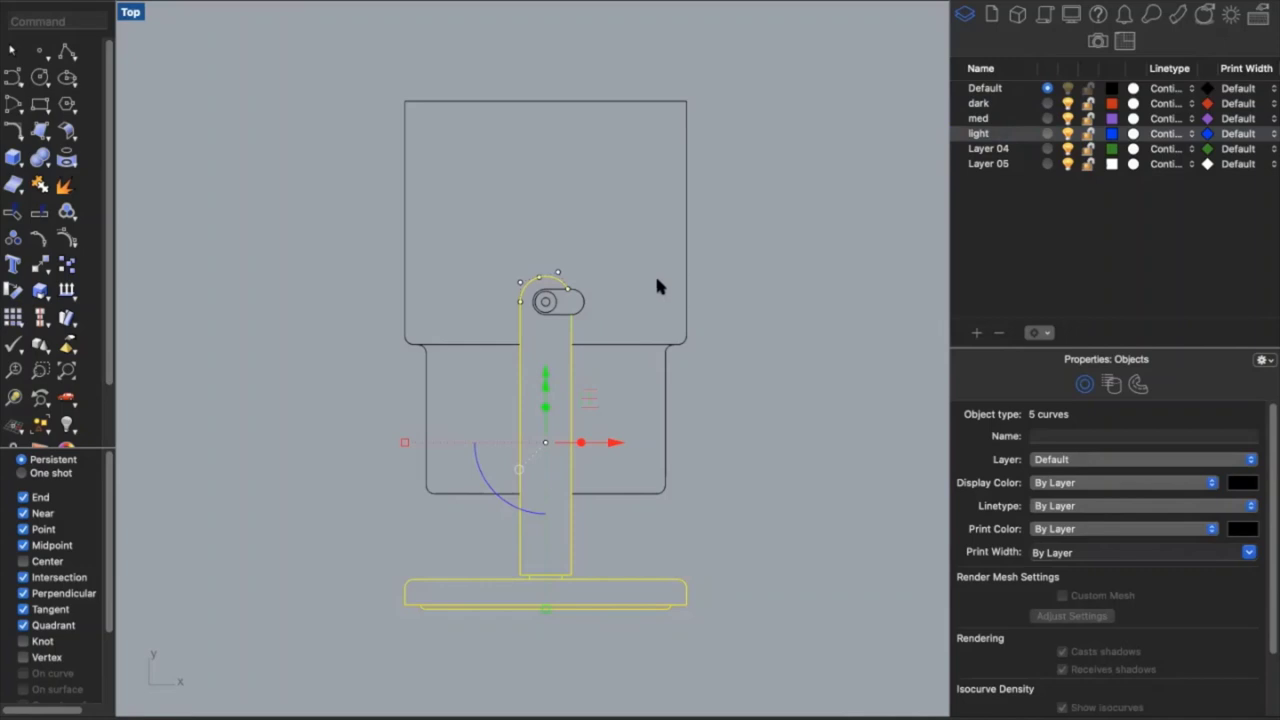
{"action": "right_click", "coordinate": [986, 106]}
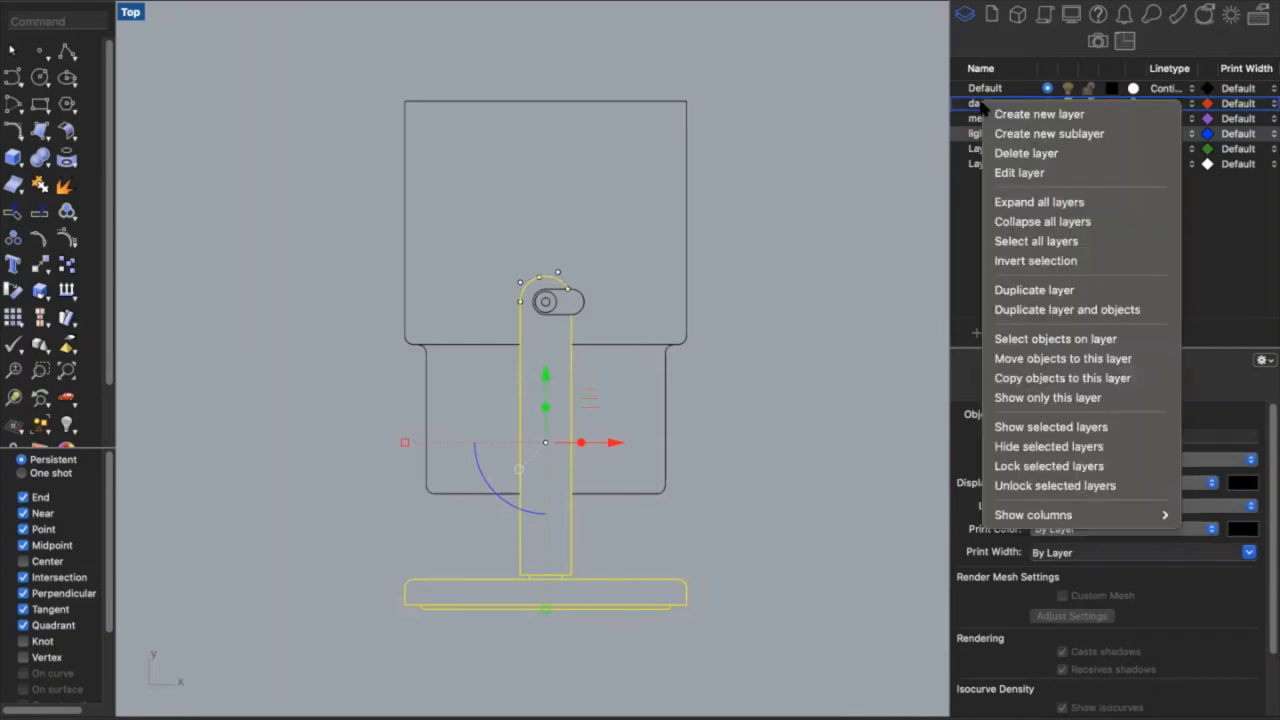
{"action": "left_click", "coordinate": [1040, 358]}
{"action": "left_click", "coordinate": [735, 365]}
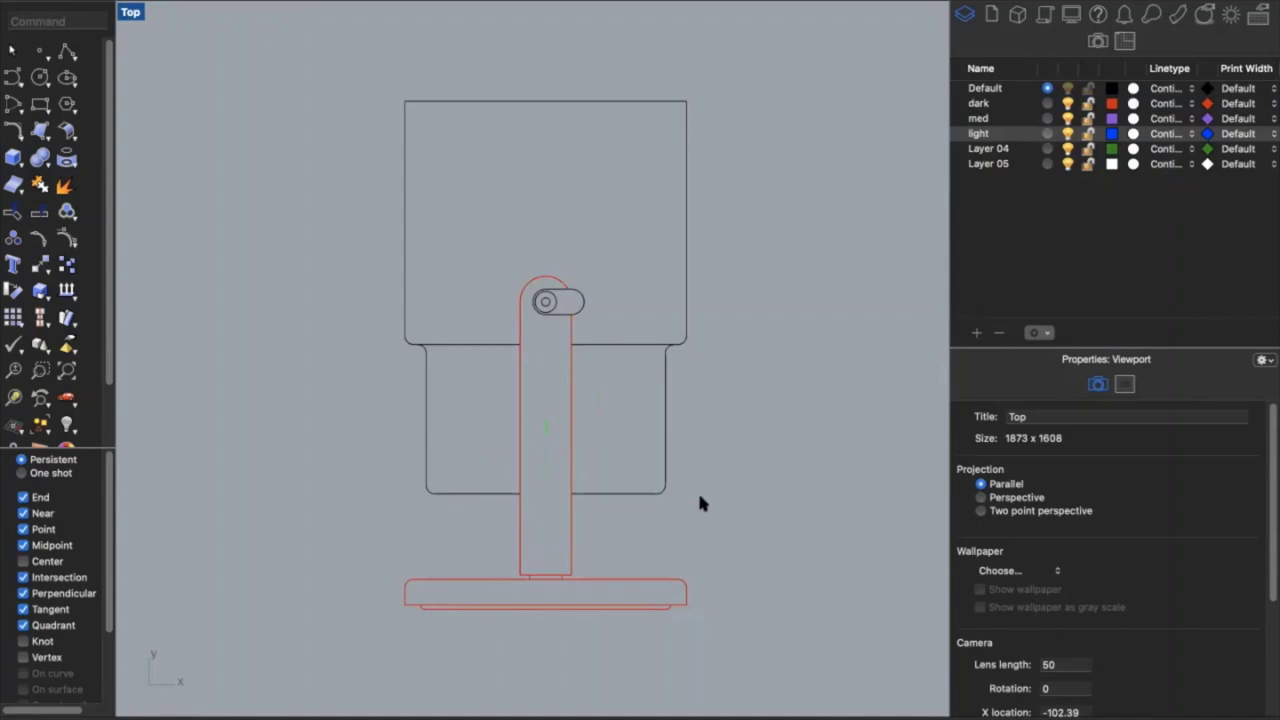
Move the upper housing and lower body outlines onto the med layer
{"action": "left_click_drag", "start_coordinate": [697, 497], "coordinate": [628, 298]}
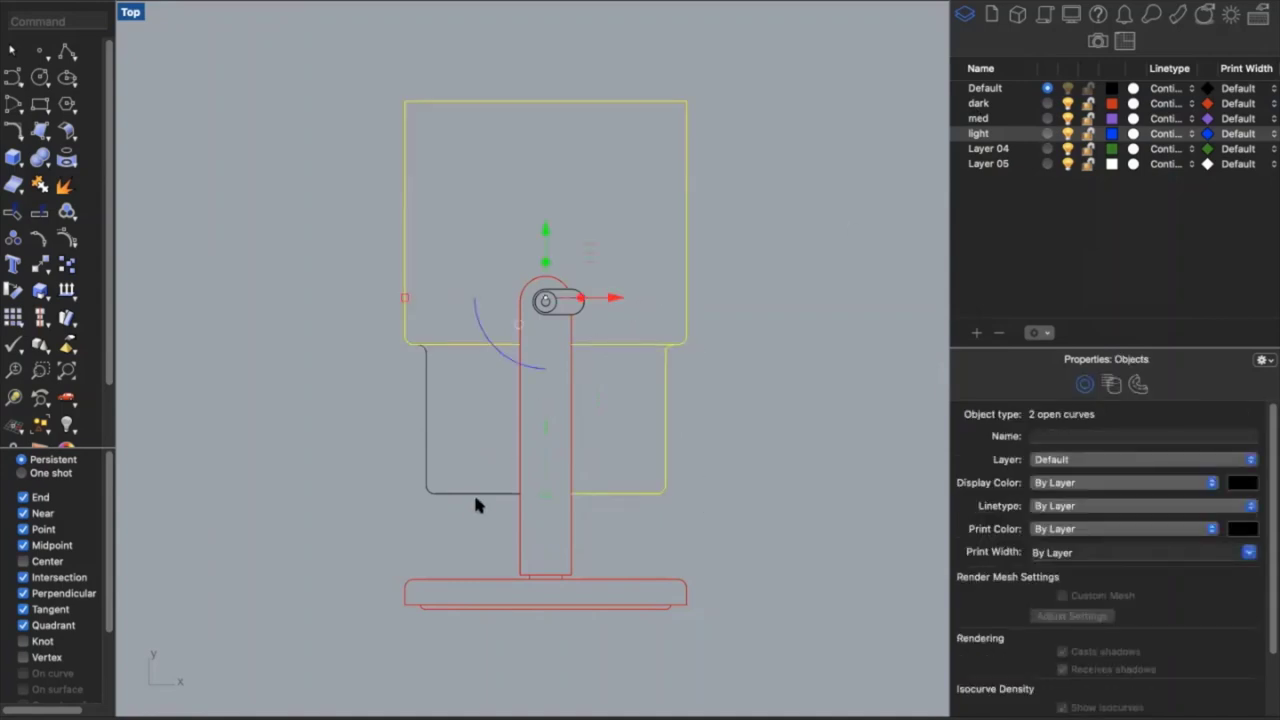
{"action": "left_click_drag", "start_coordinate": [474, 507], "coordinate": [383, 331]}
{"action": "right_click", "coordinate": [990, 118]}
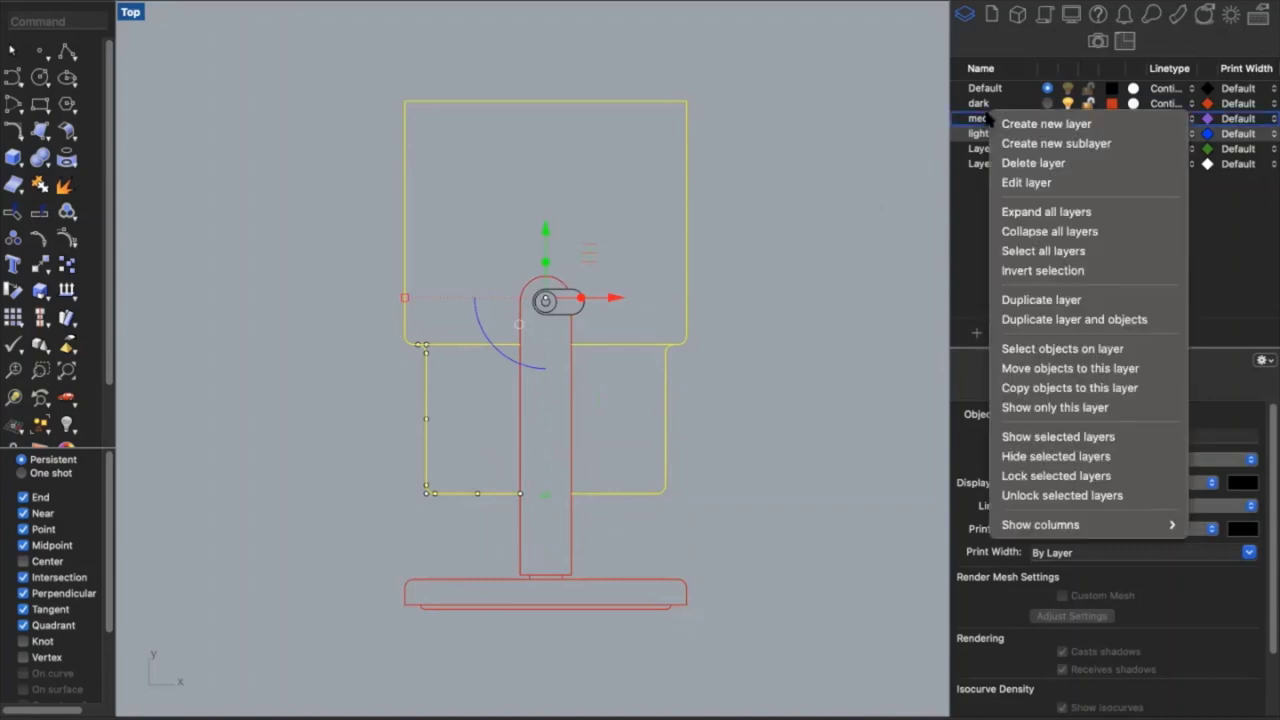
{"action": "left_click", "coordinate": [1047, 370]}
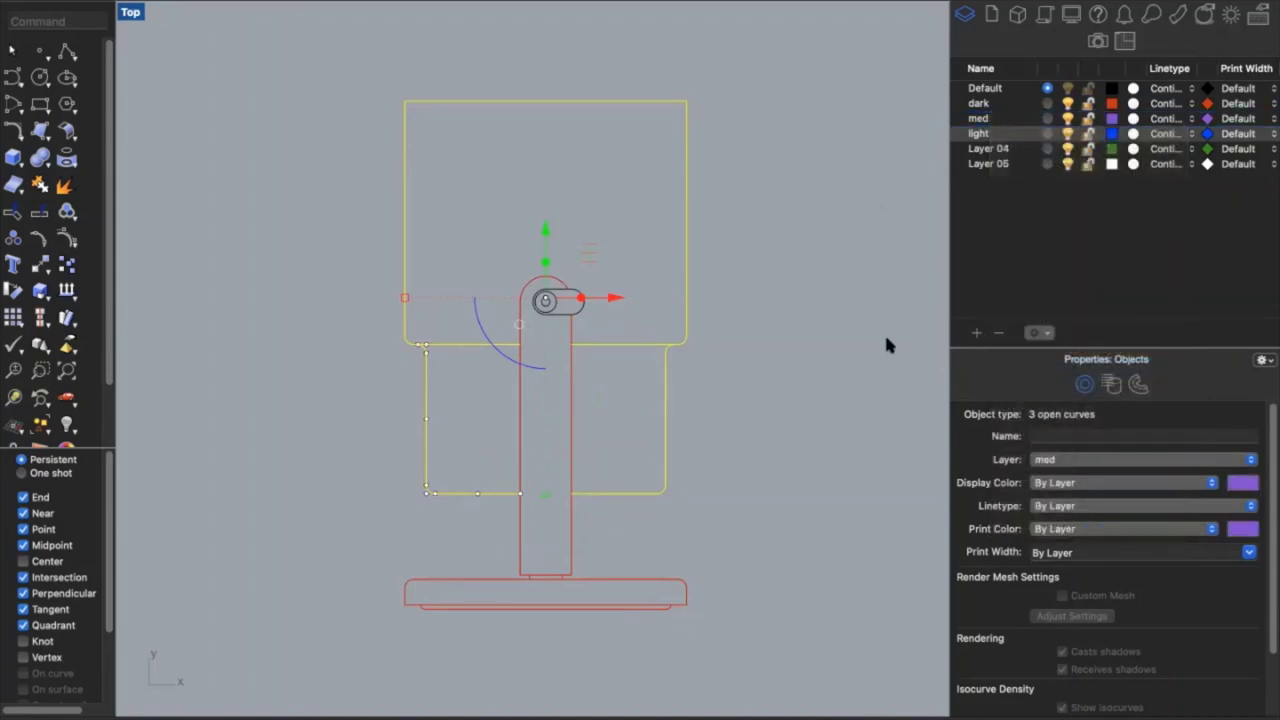
{"action": "left_click", "coordinate": [833, 328]}
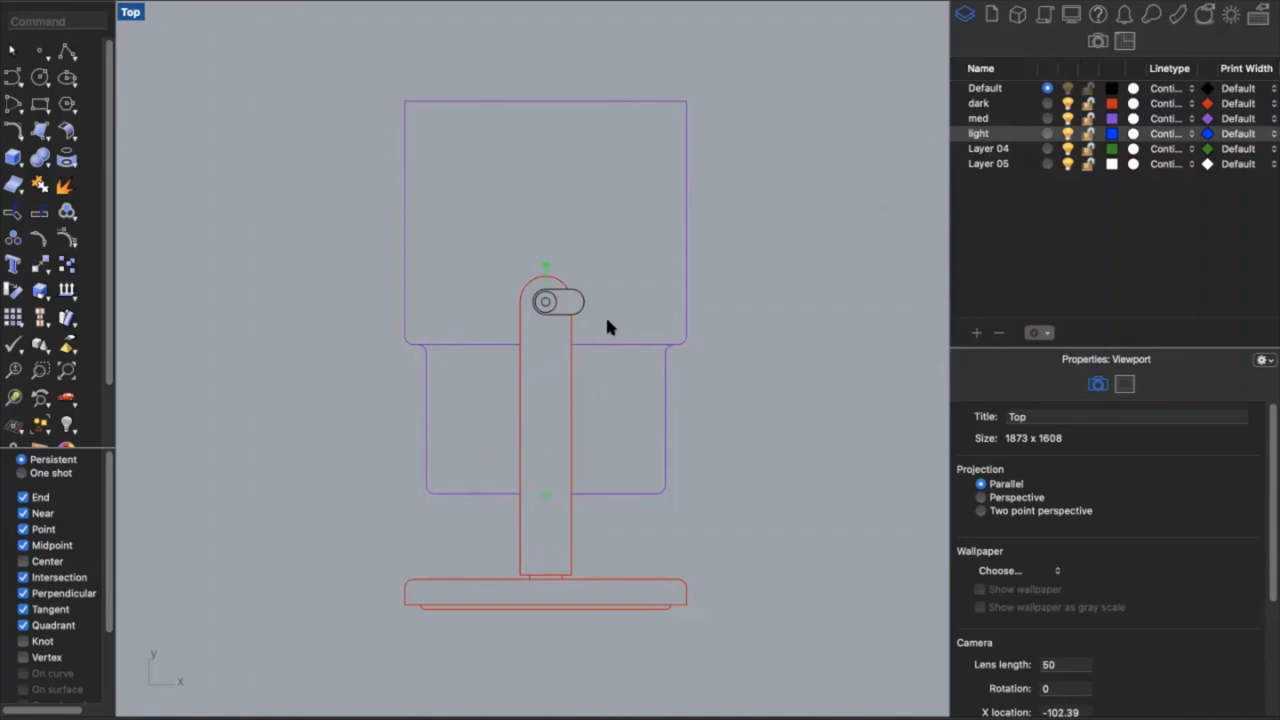
Move the two small circles in the slot onto the light layer
{"action": "left_click", "coordinate": [559, 308]}
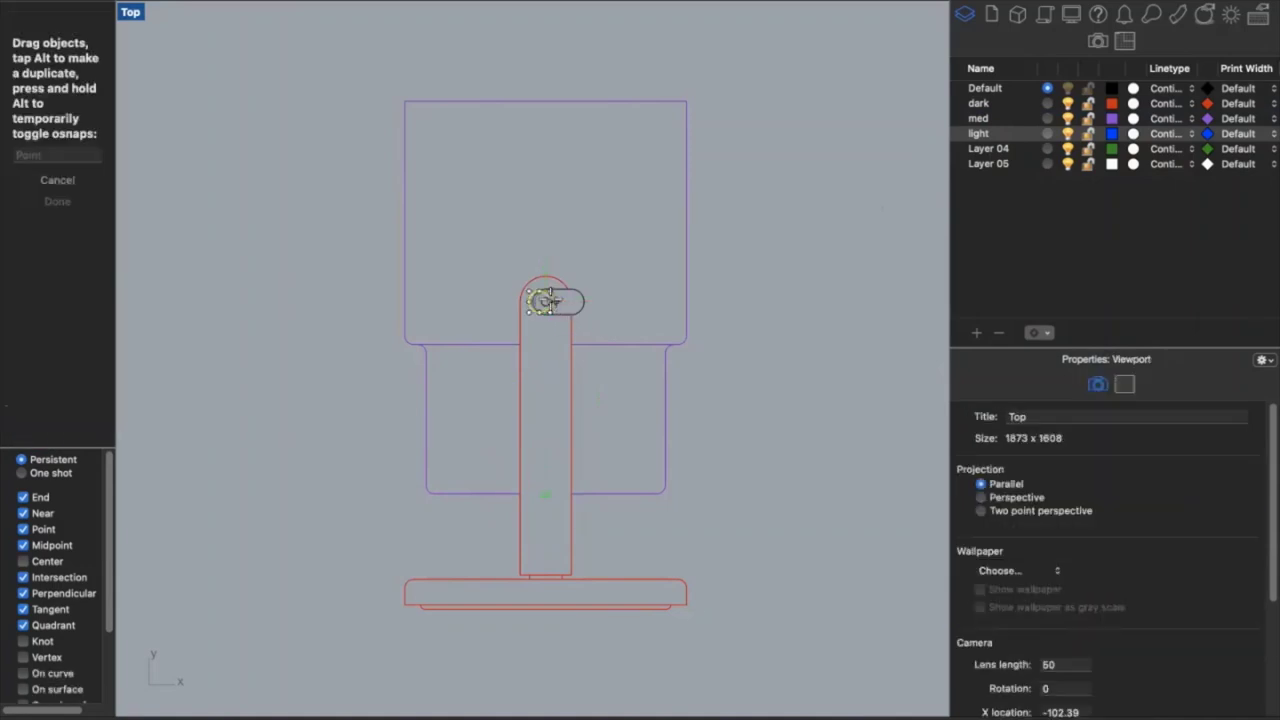
{"action": "scroll", "coordinate": [559, 308], "scroll_direction": "up", "scroll_amount": 5}
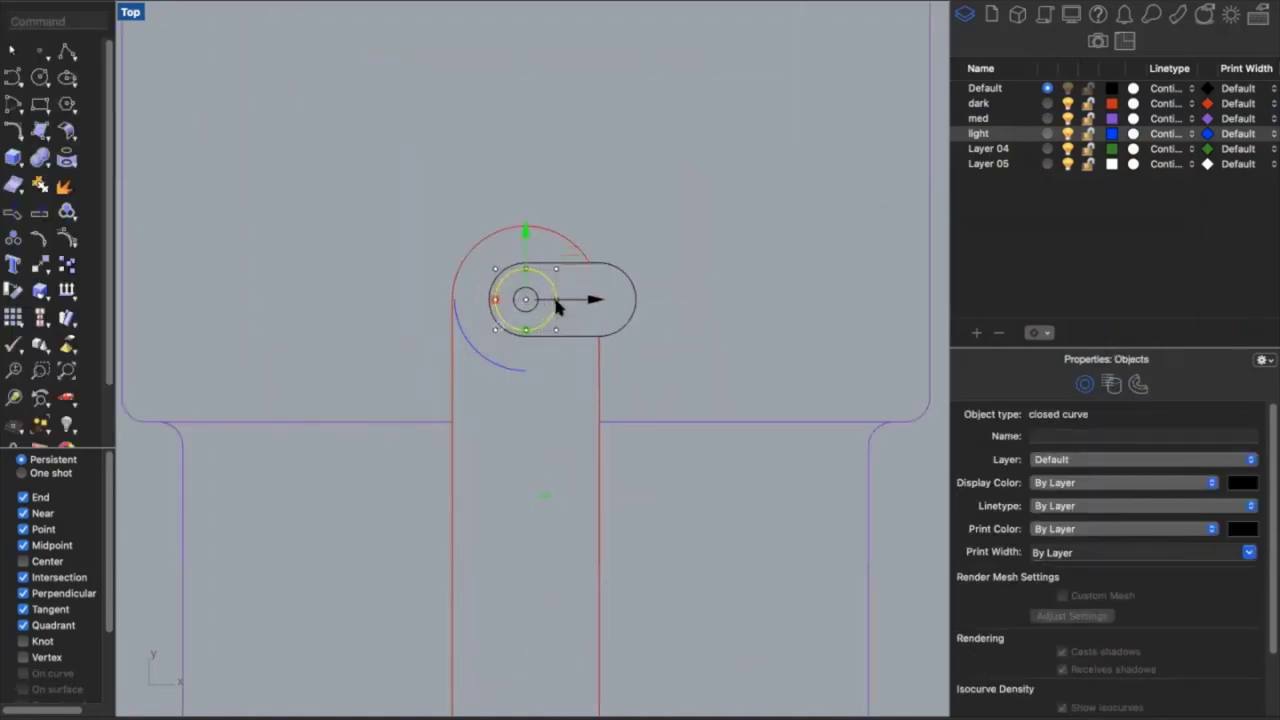
{"action": "left_click", "coordinate": [567, 306]}
{"action": "left_click", "coordinate": [535, 296]}
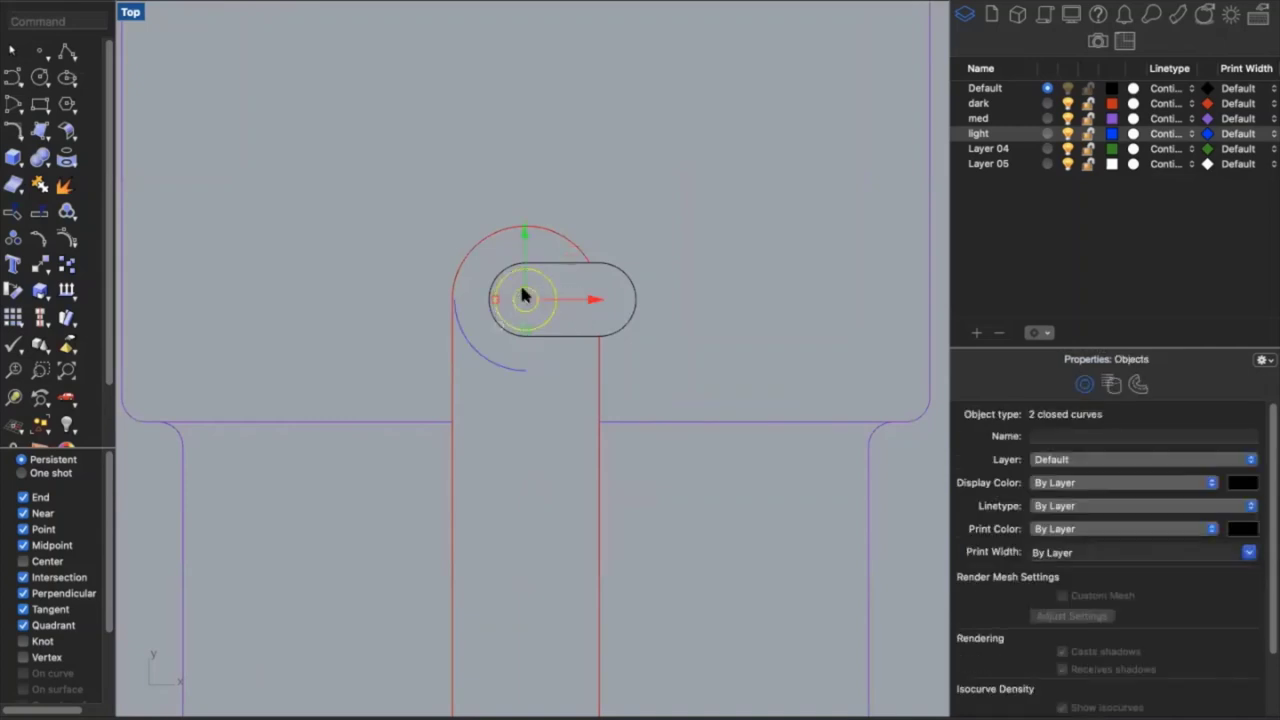
{"action": "scroll", "coordinate": [540, 296], "scroll_direction": "down", "scroll_amount": 4}
{"action": "right_click", "coordinate": [984, 136]}
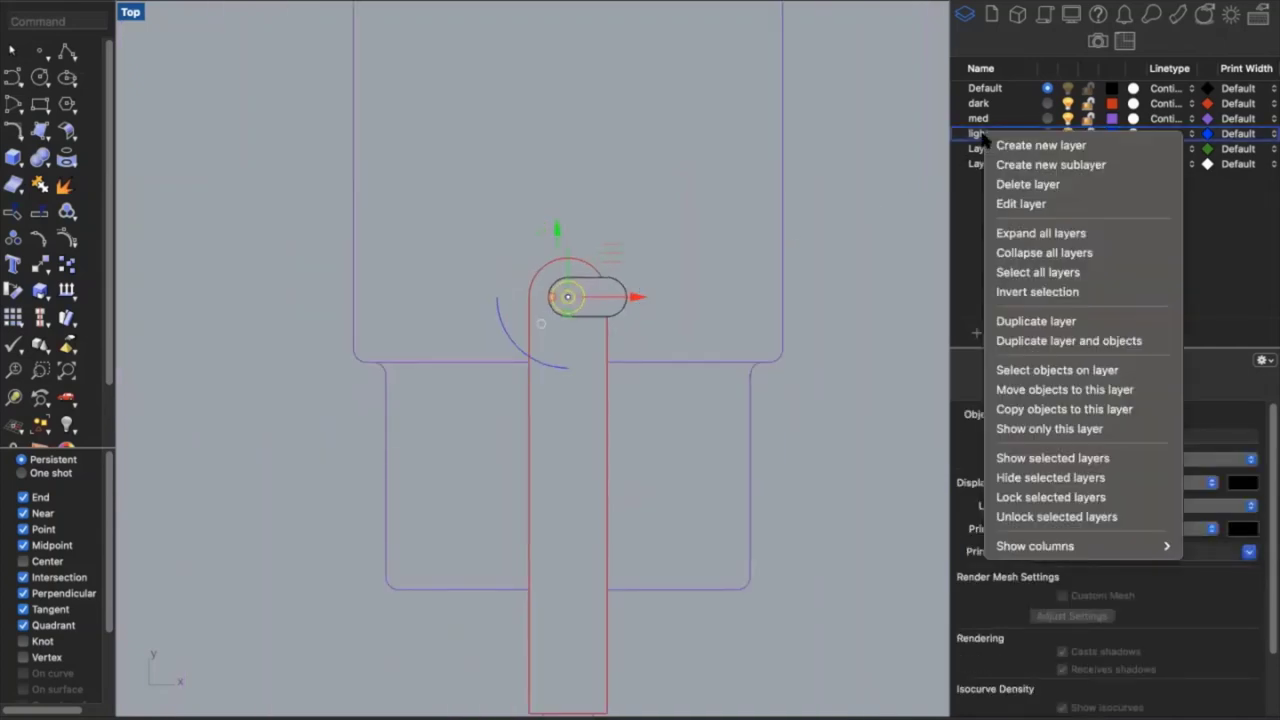
{"action": "left_click", "coordinate": [1050, 392]}
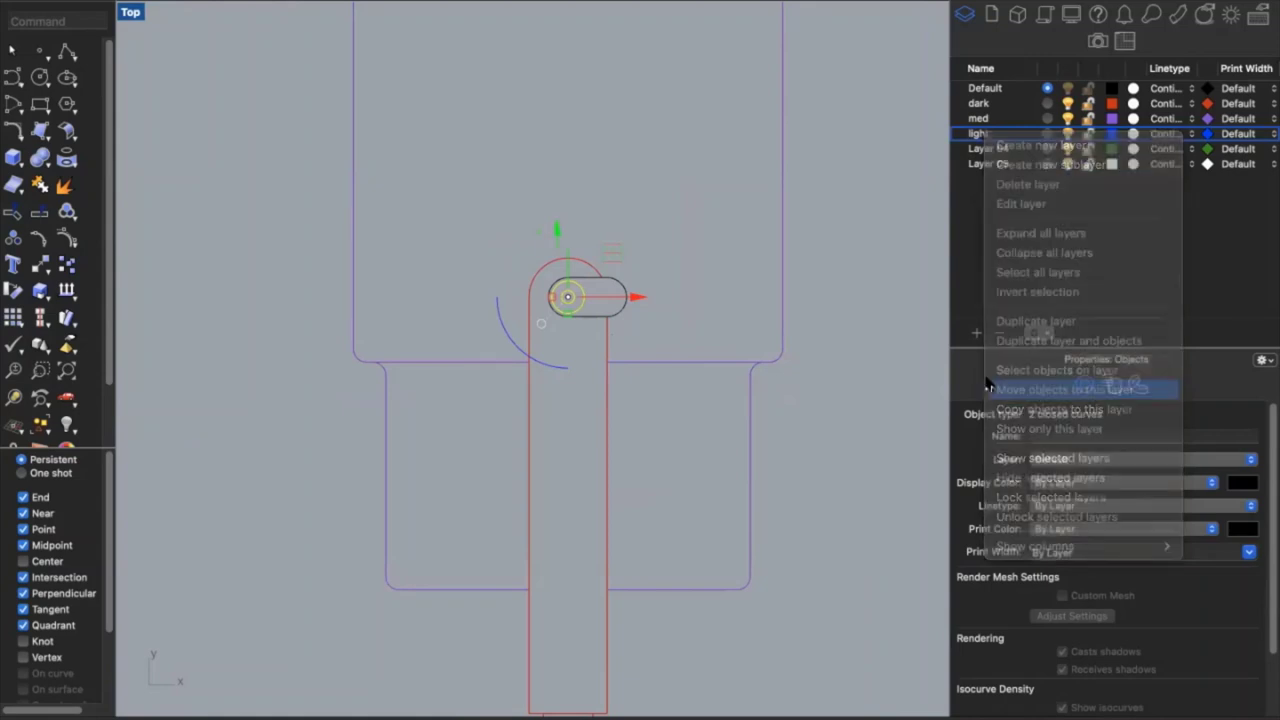
{"action": "left_click", "coordinate": [834, 324]}
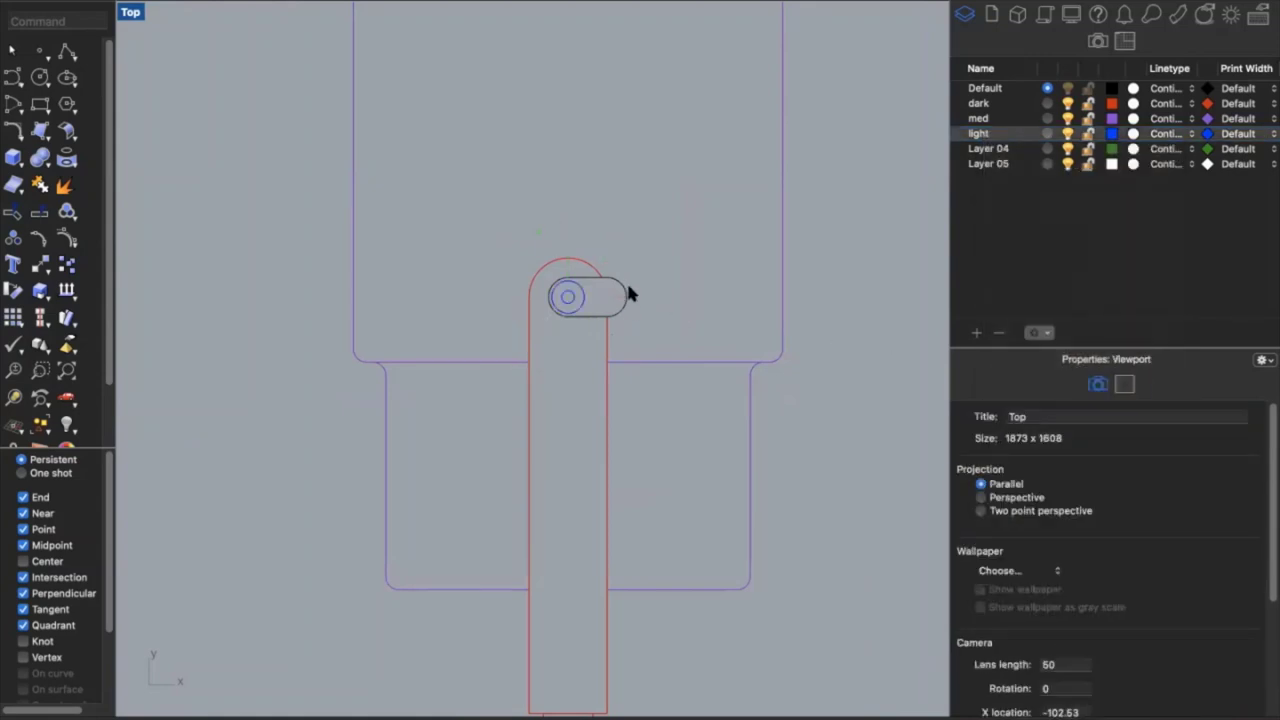
Move the slot outline onto the dark layer
{"action": "scroll", "coordinate": [630, 295], "scroll_direction": "down", "scroll_amount": 2}
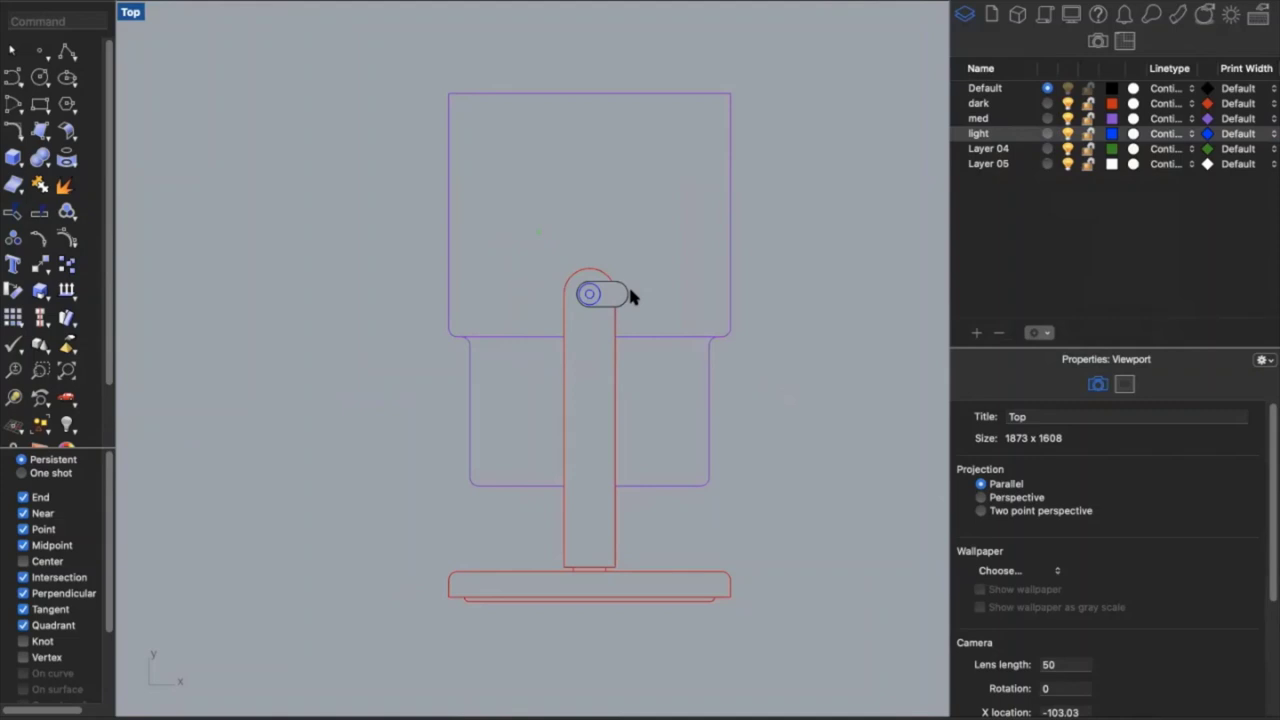
{"action": "left_click", "coordinate": [626, 299]}
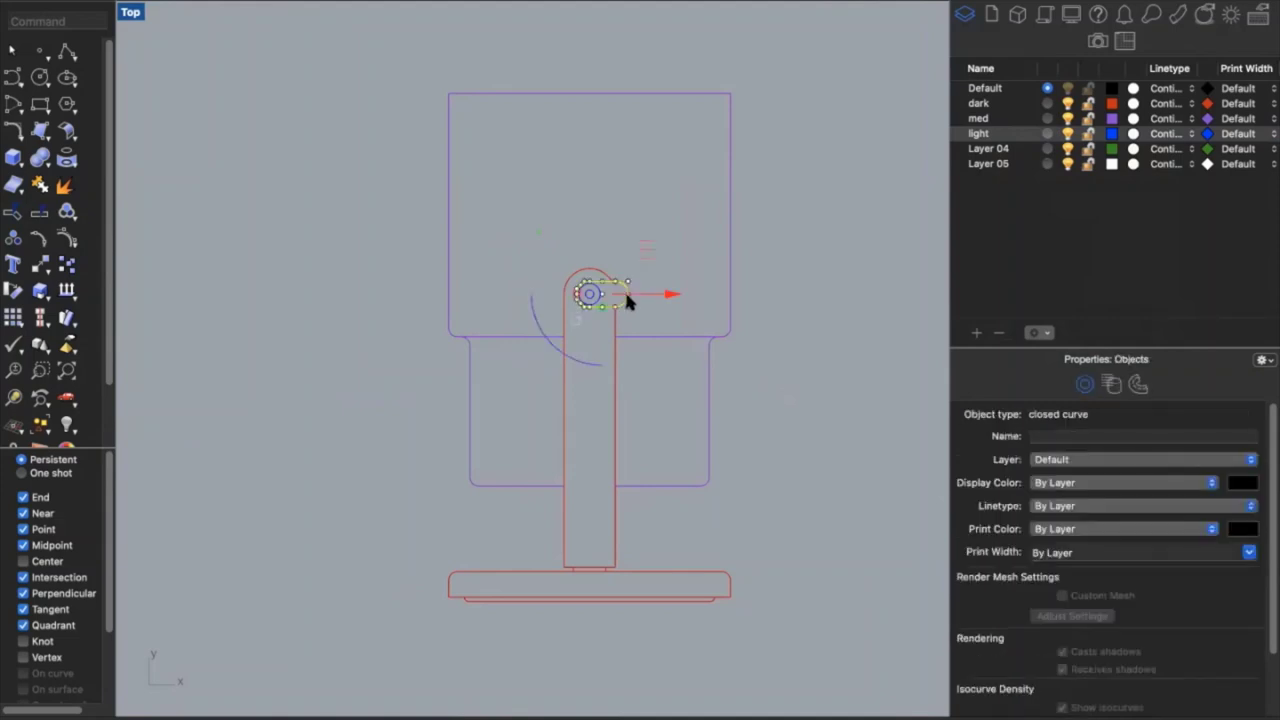
{"action": "right_click", "coordinate": [980, 103]}
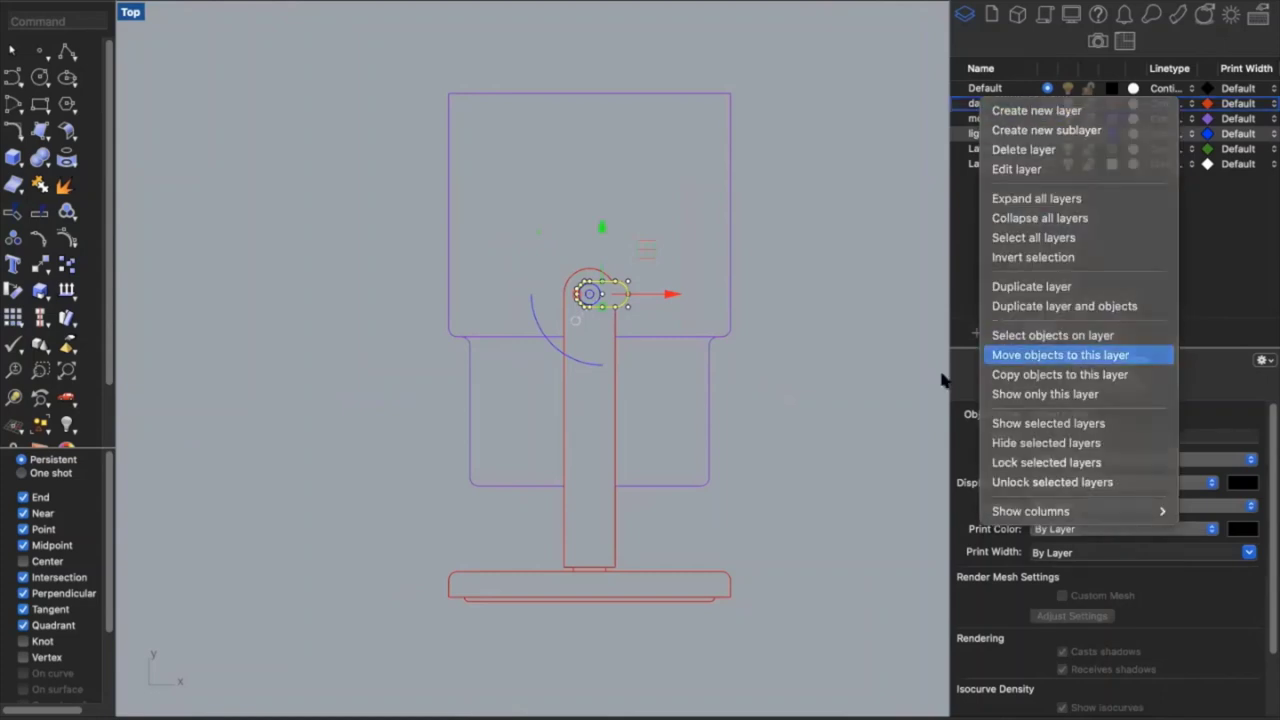
{"action": "left_click", "coordinate": [1088, 358]}
{"action": "left_click", "coordinate": [781, 377]}
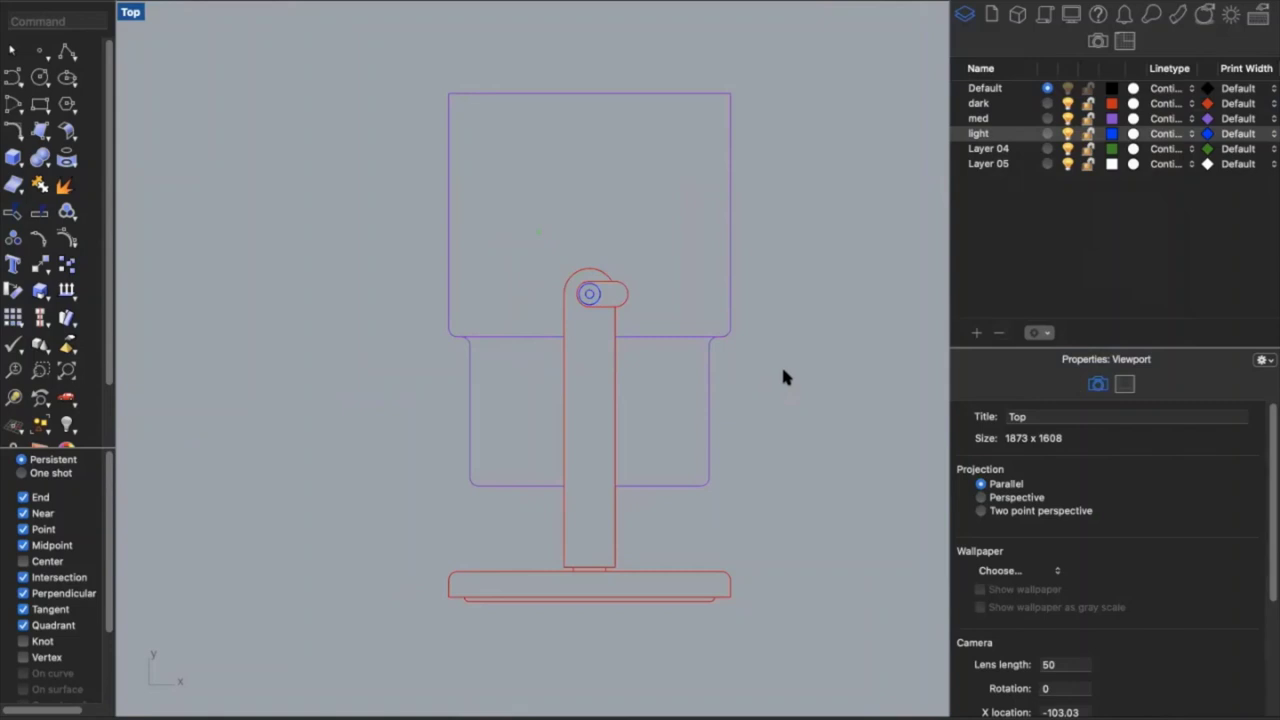
Set layer print widths: dark 0.6, med 0.5 and light 0.35
{"action": "left_click", "coordinate": [999, 104]}
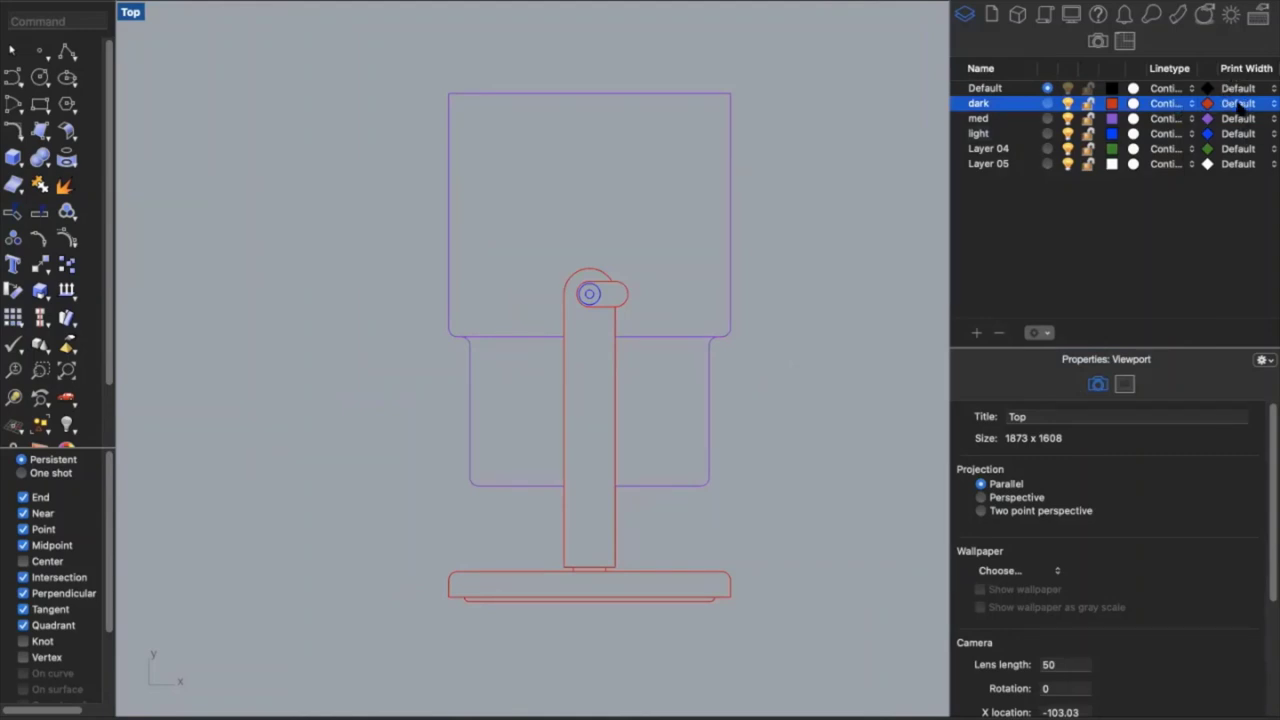
{"action": "left_click", "coordinate": [1239, 104]}
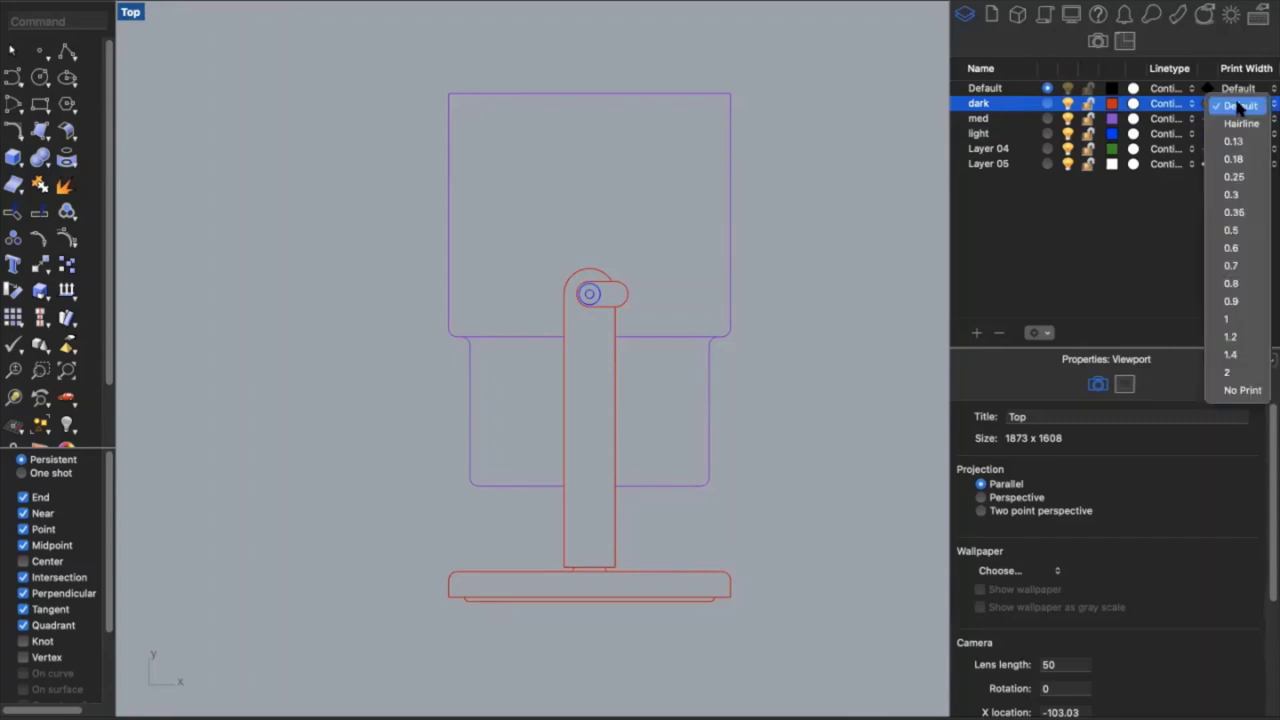
{"action": "left_click", "coordinate": [1236, 250]}
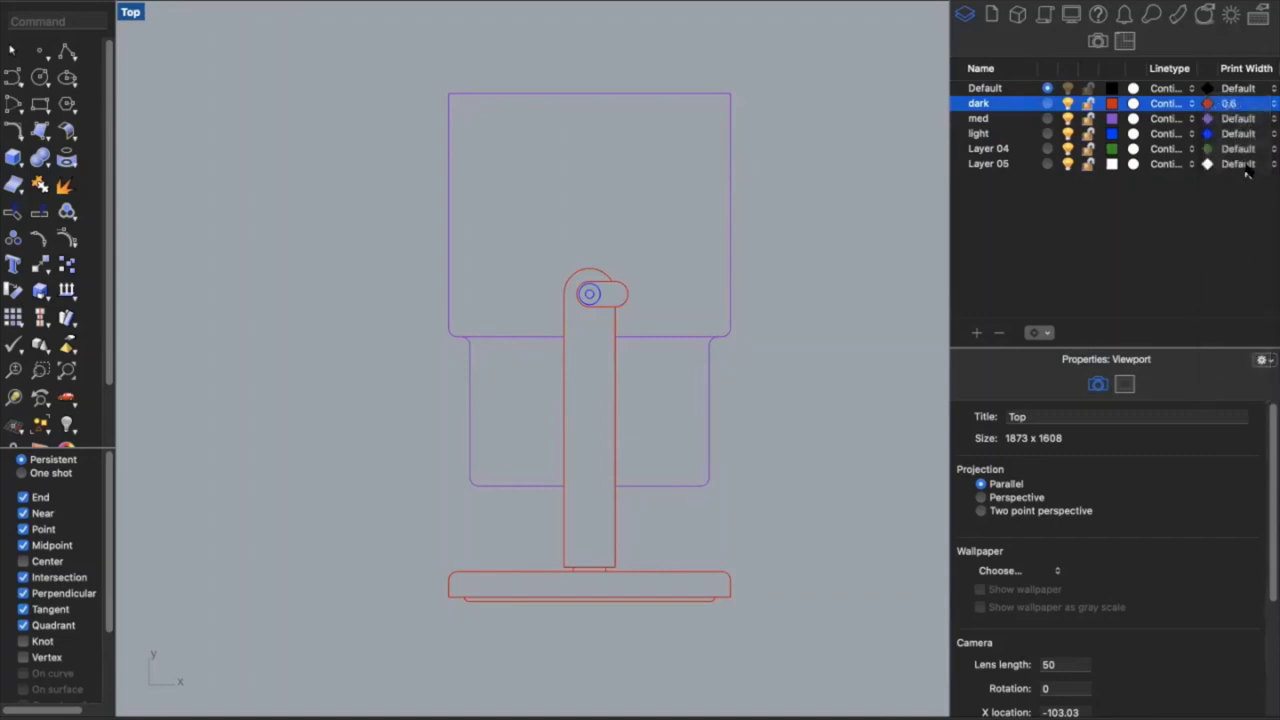
{"action": "left_click", "coordinate": [1230, 104]}
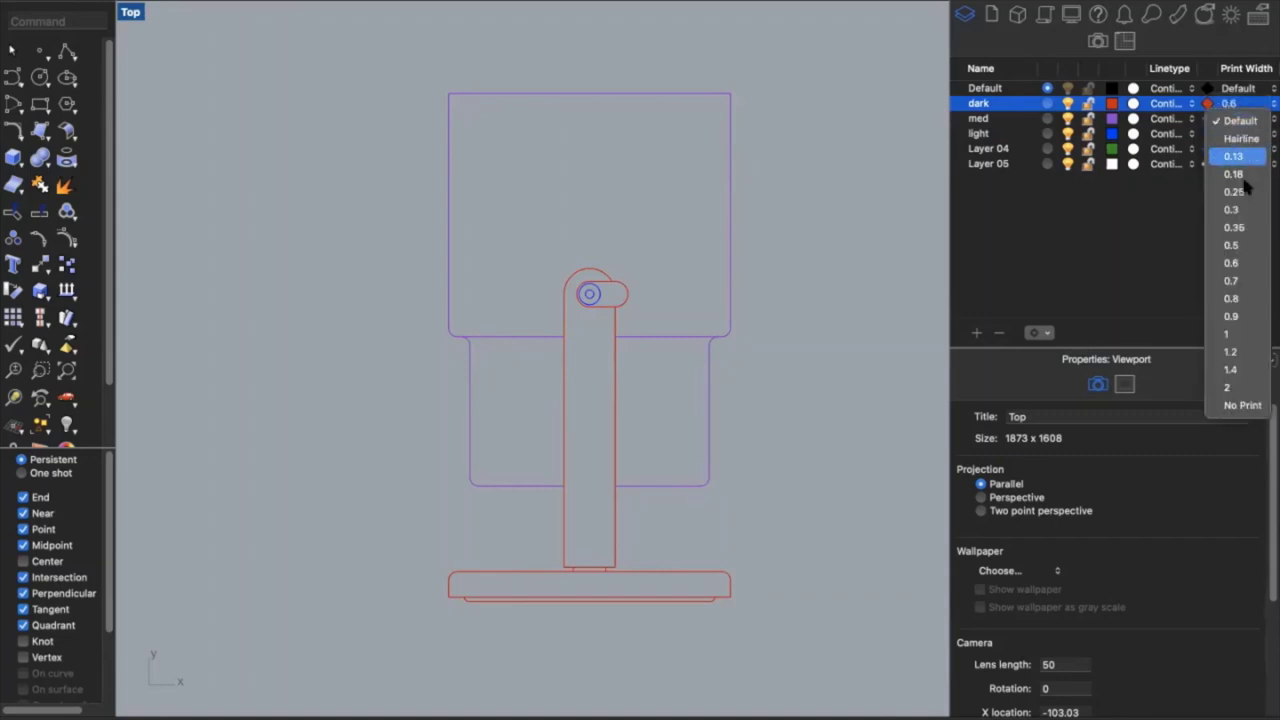
{"action": "left_click", "coordinate": [1255, 245]}
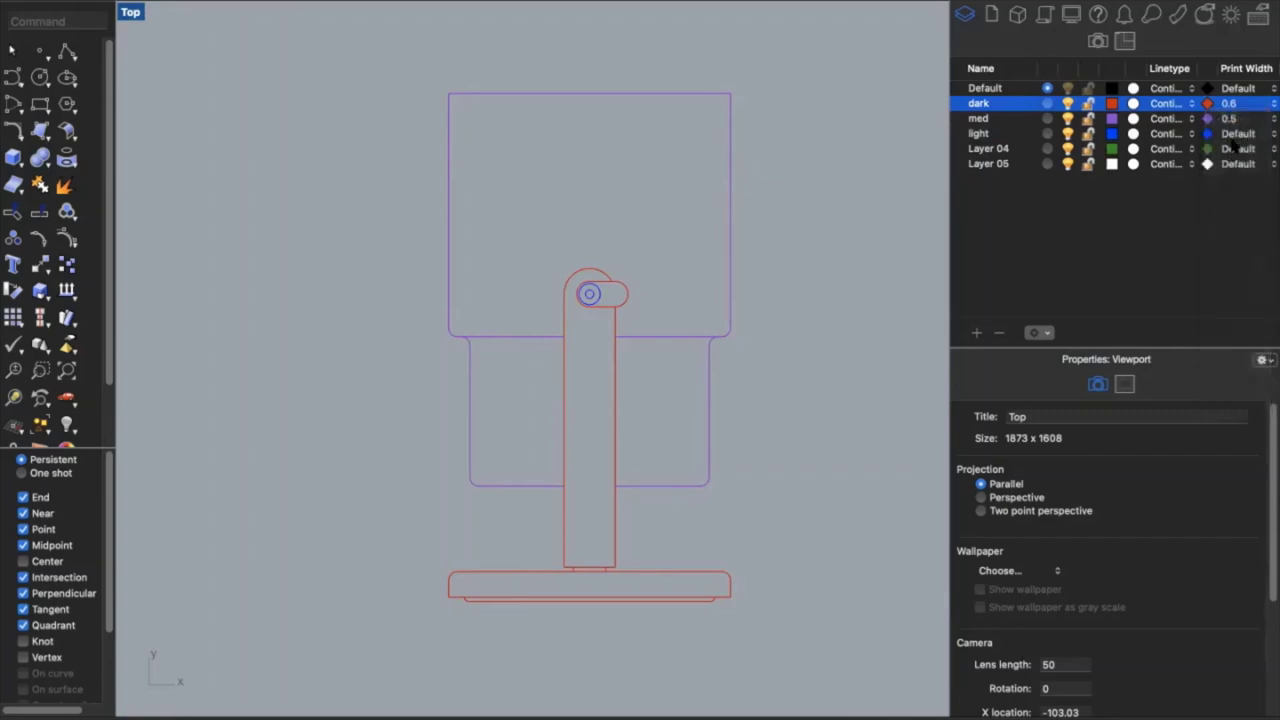
{"action": "left_click", "coordinate": [1236, 134]}
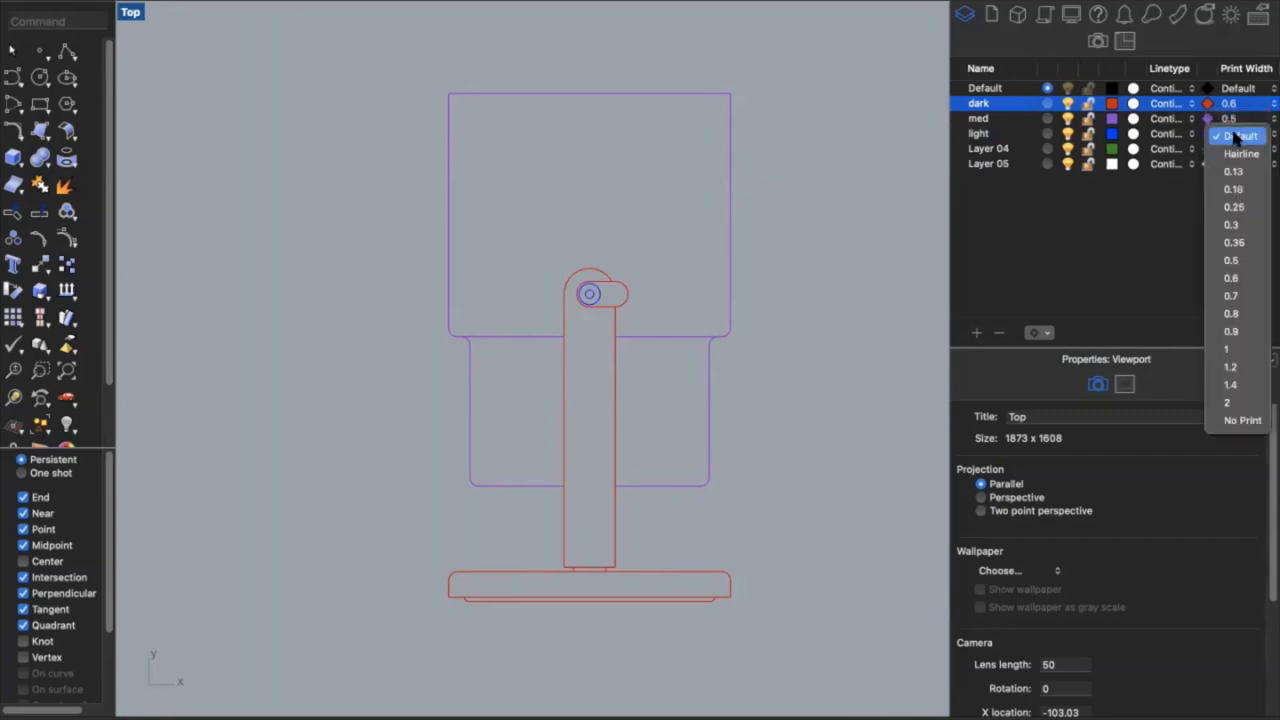
{"action": "left_click", "coordinate": [1236, 242]}
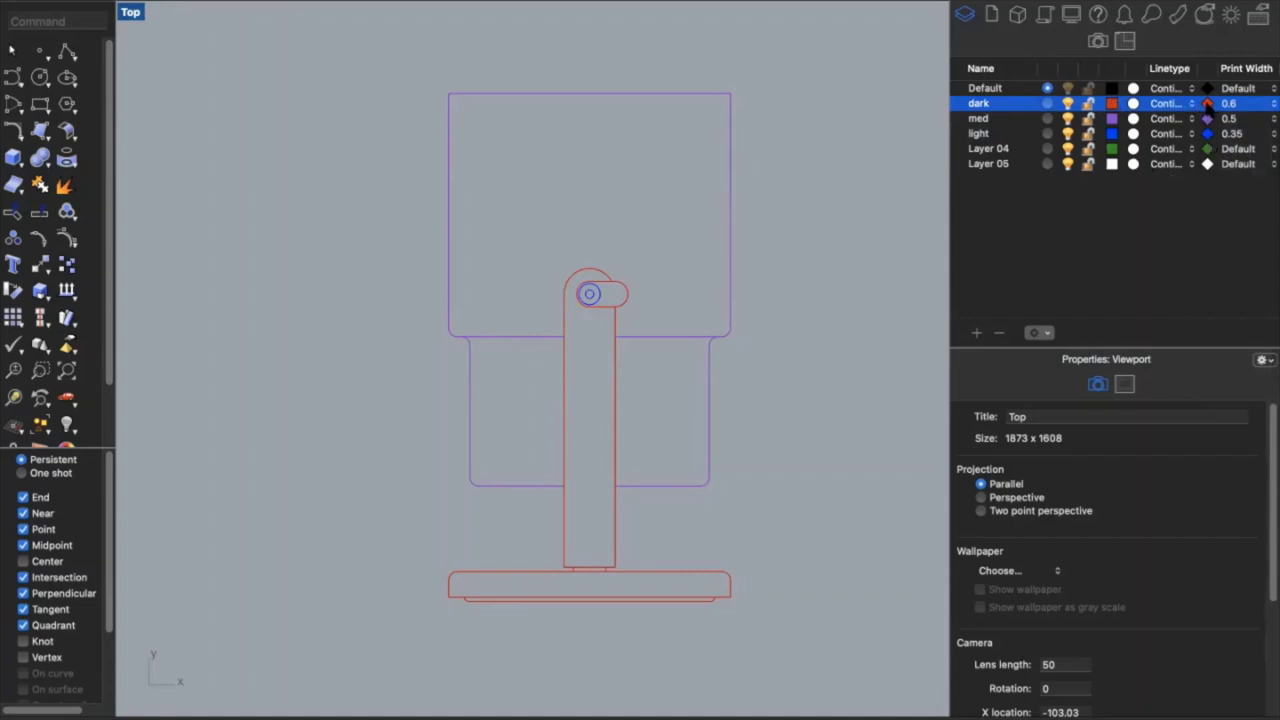
Drop brightness to 0% on the dark, med and light print colour swatches, making each black
{"action": "left_click", "coordinate": [1208, 104]}
{"action": "left_click_drag", "start_coordinate": [923, 152], "coordinate": [854, 157]}
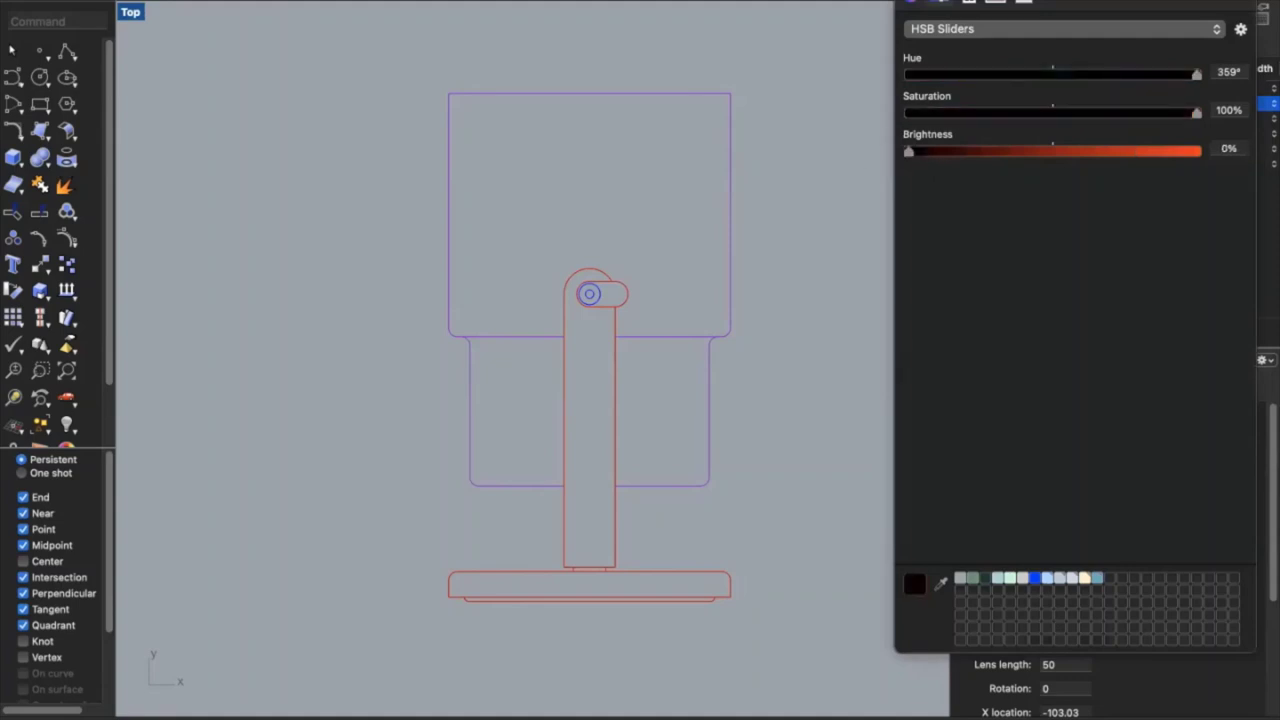
{"action": "key", "text": "Escape"}
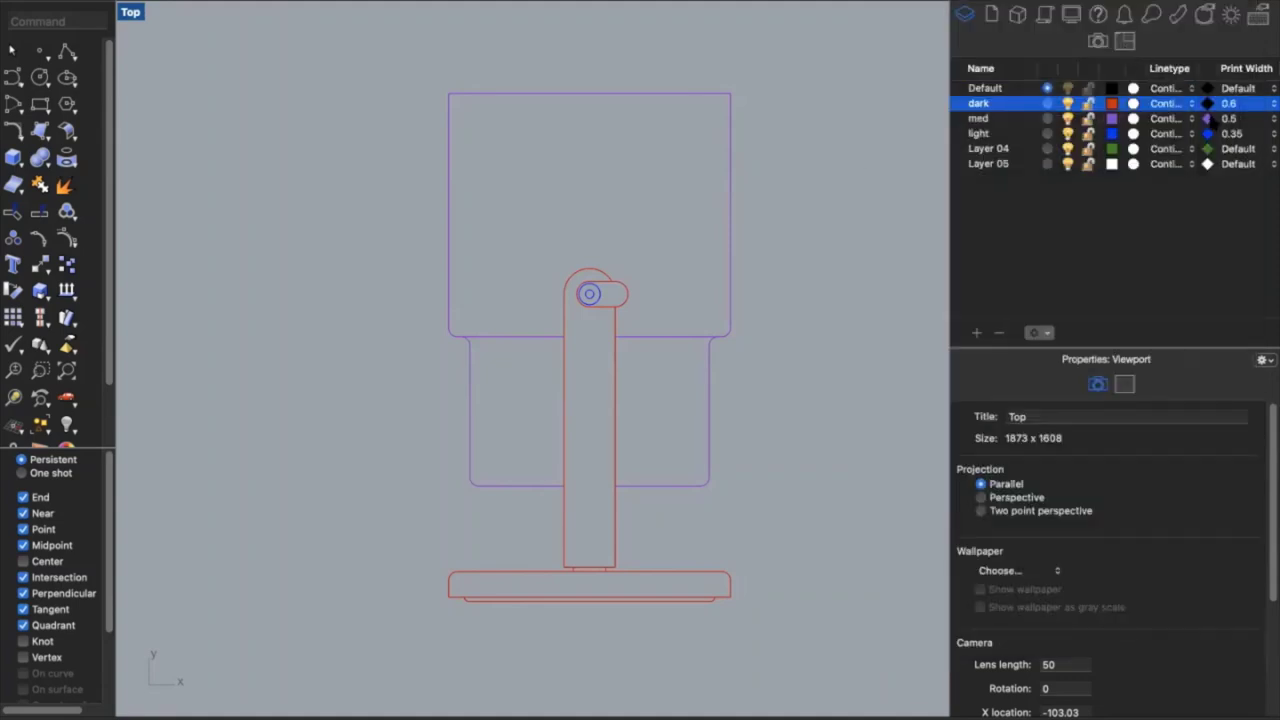
{"action": "left_click", "coordinate": [1202, 120]}
{"action": "left_click_drag", "start_coordinate": [916, 151], "coordinate": [897, 157]}
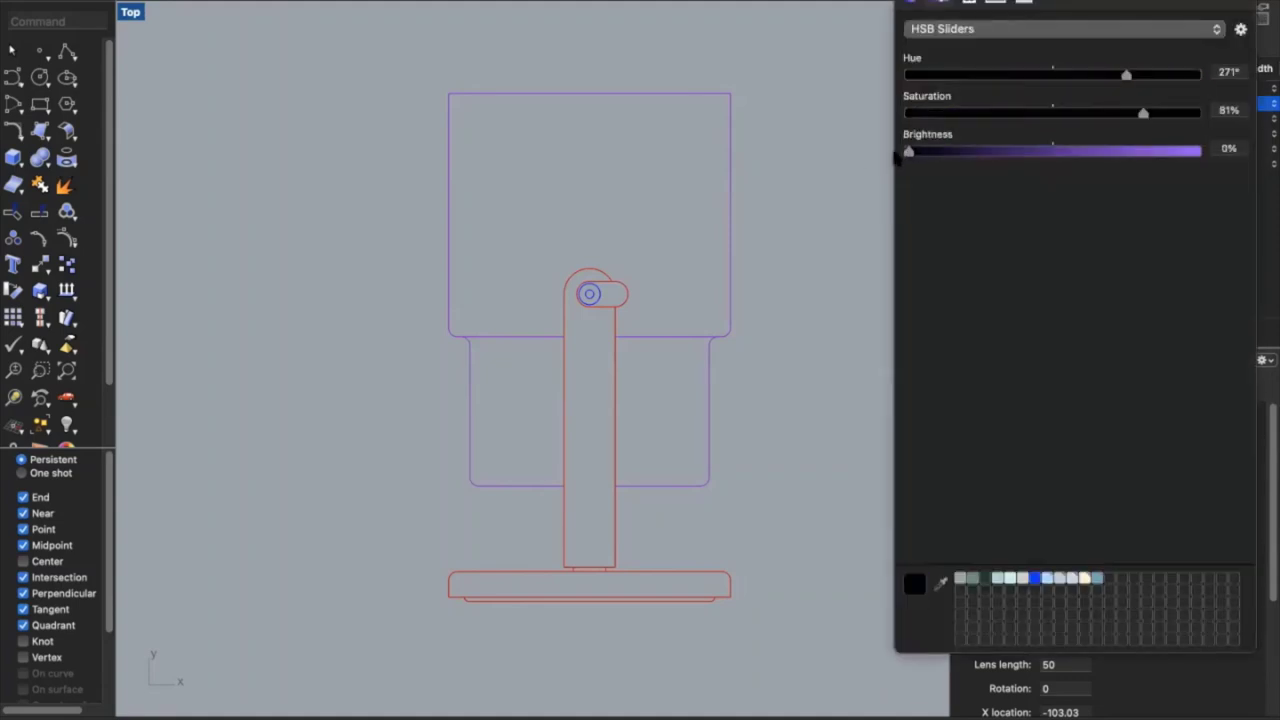
{"action": "key", "text": "Escape"}
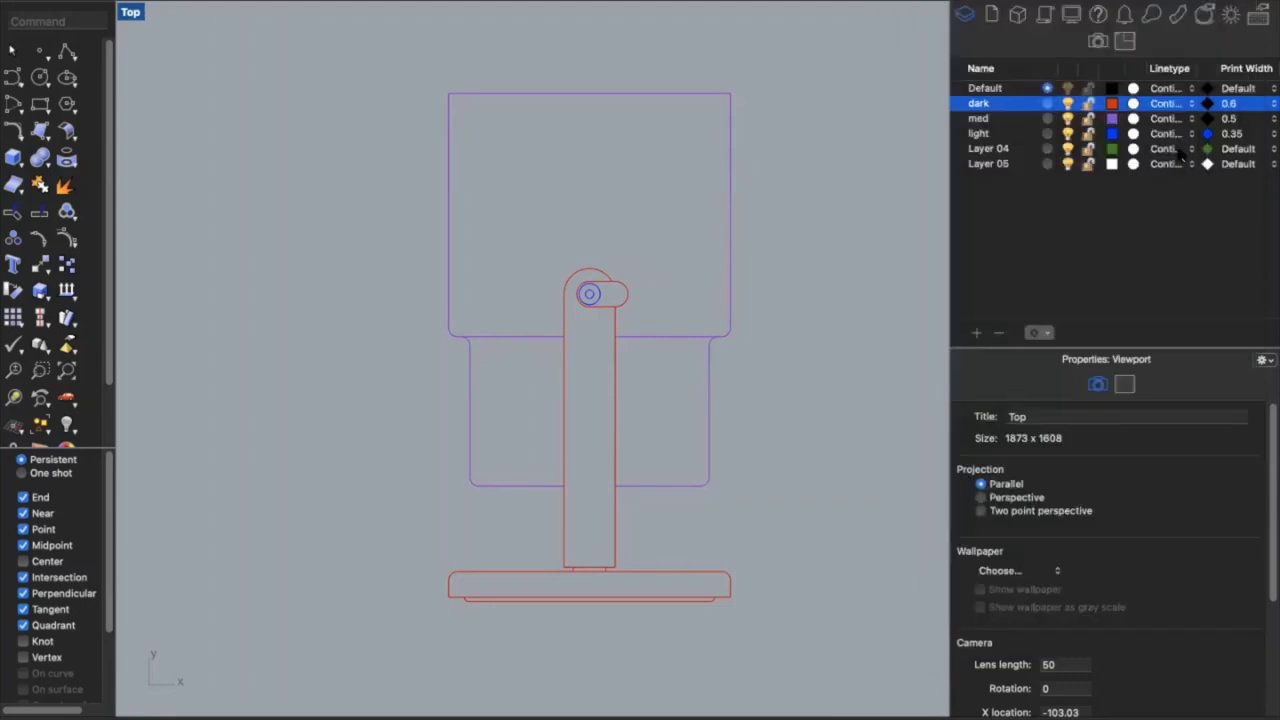
{"action": "left_click", "coordinate": [1206, 134]}
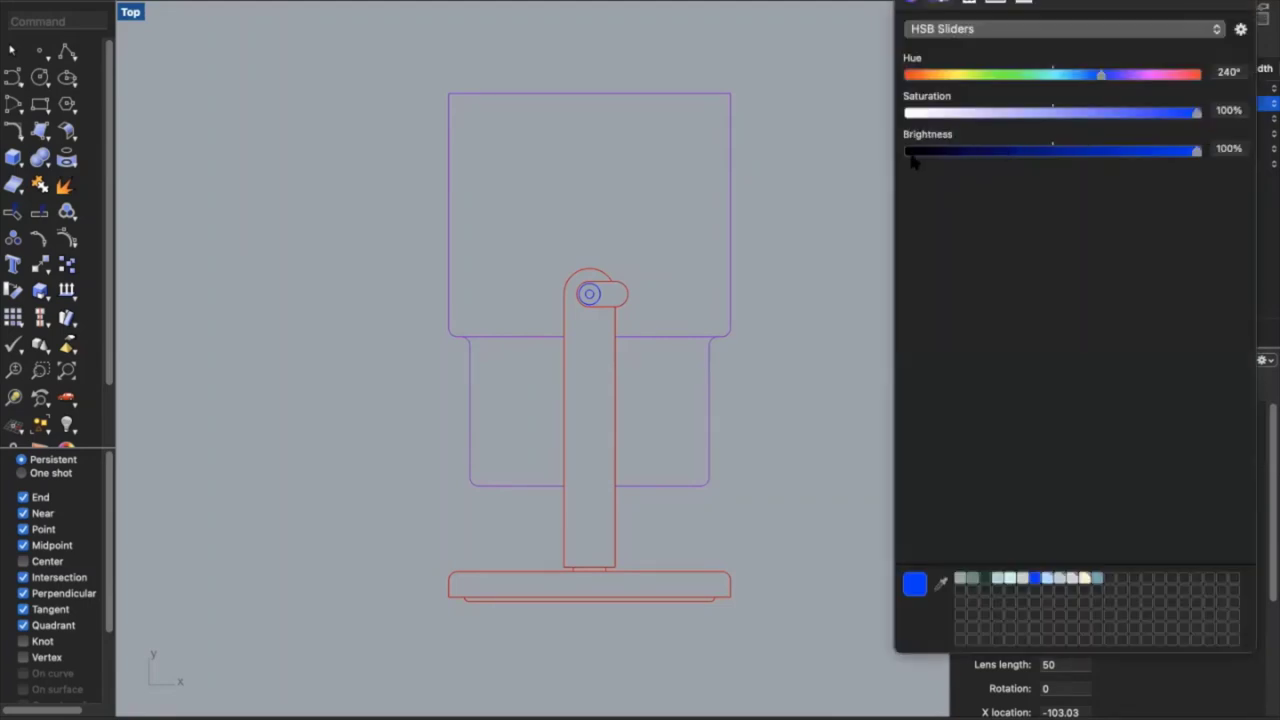
{"action": "left_click_drag", "start_coordinate": [911, 155], "coordinate": [898, 158]}
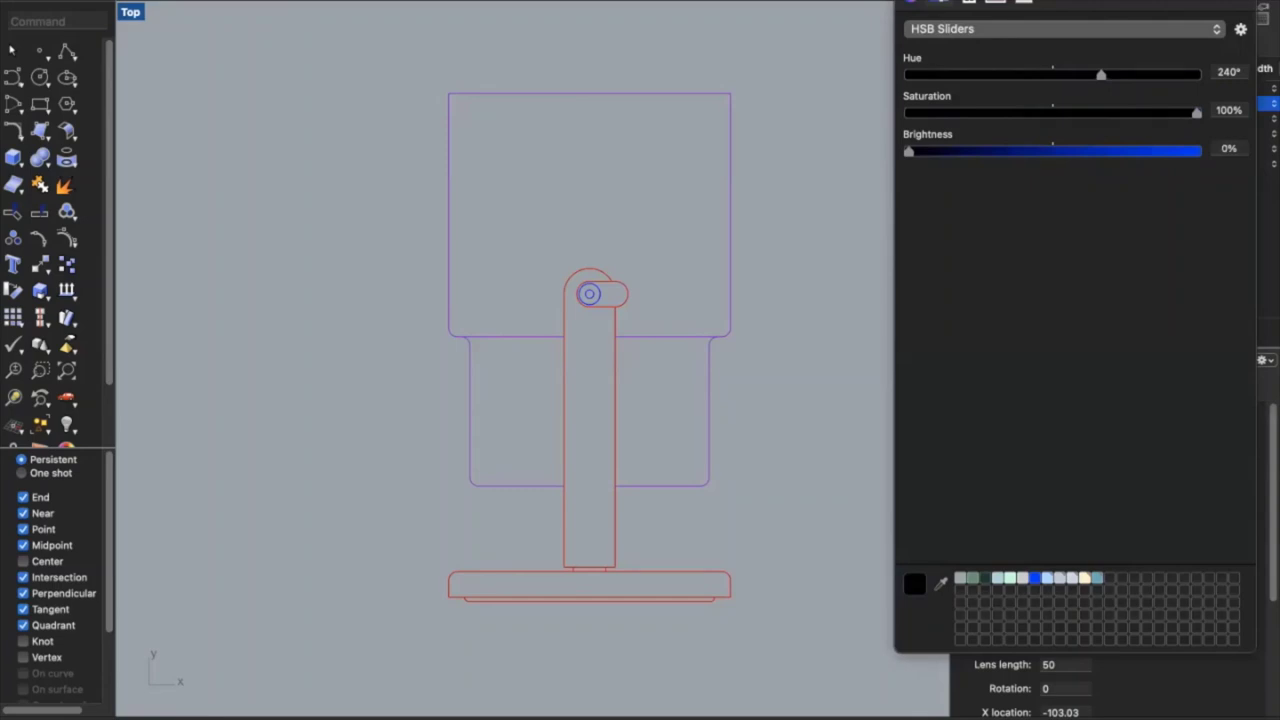
{"action": "left_click", "coordinate": [898, 111]}
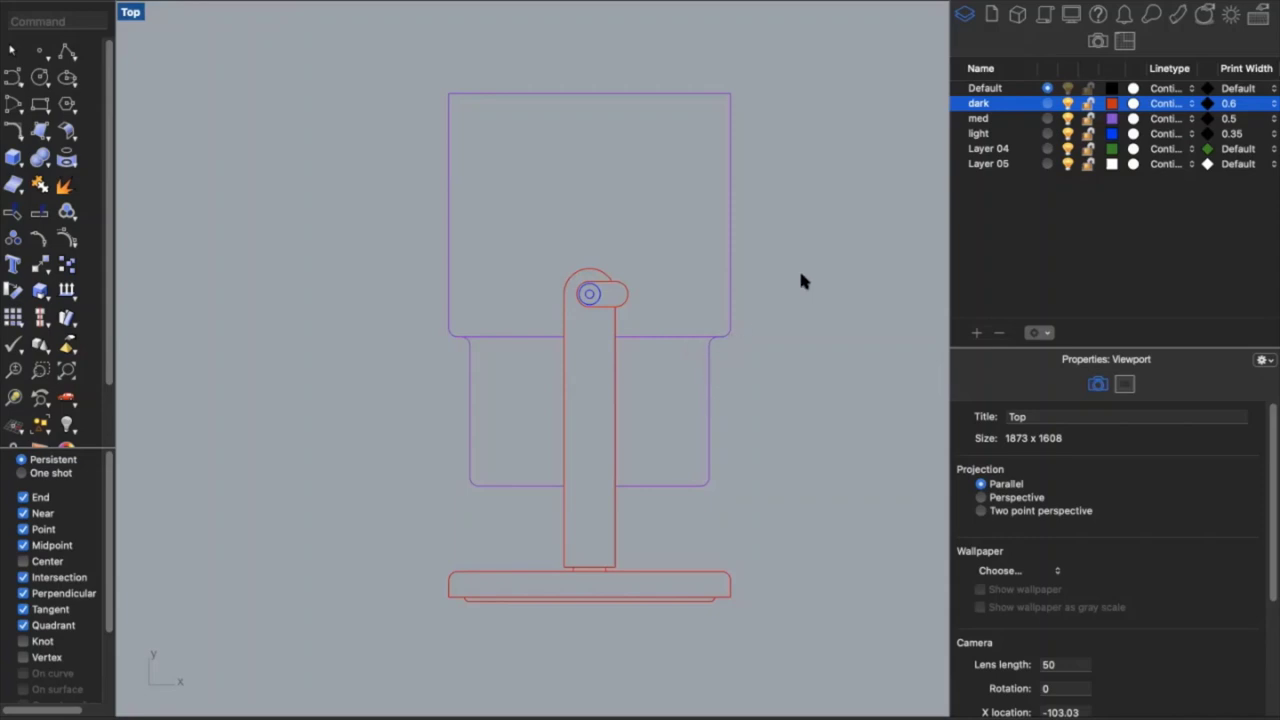
{"action": "left_click", "coordinate": [1166, 104]}
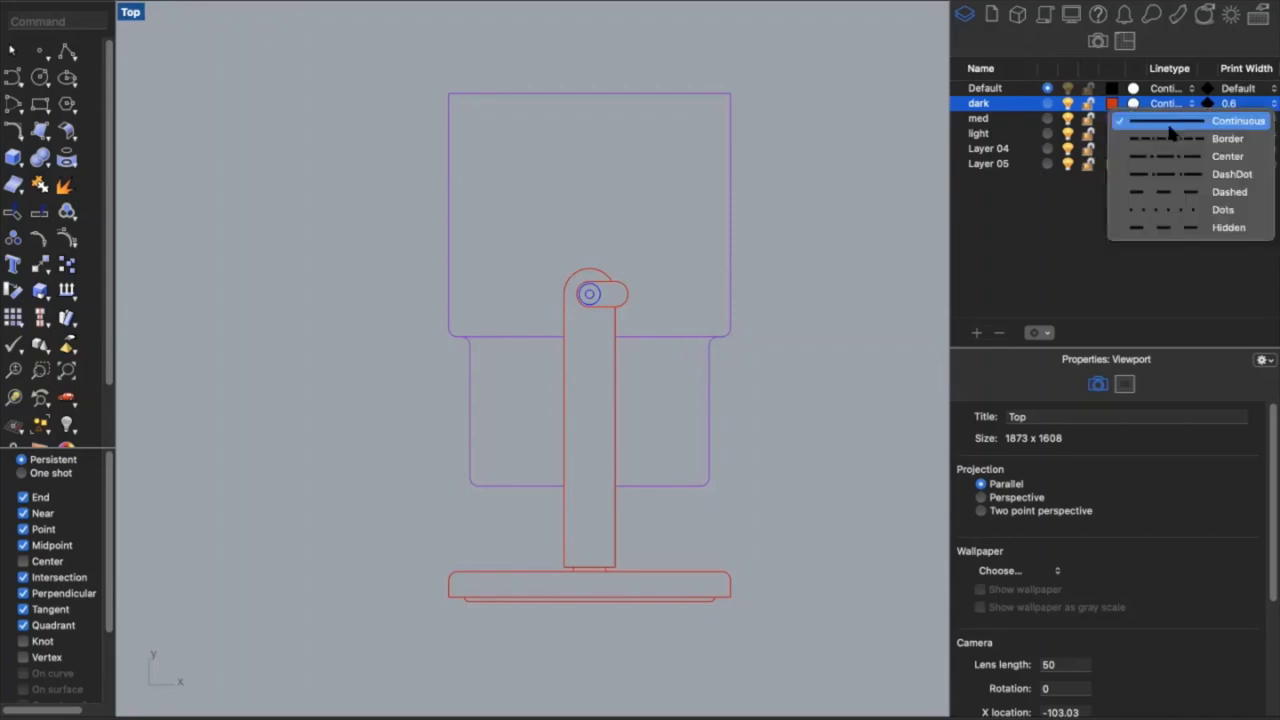
{"action": "left_click", "coordinate": [1200, 191]}
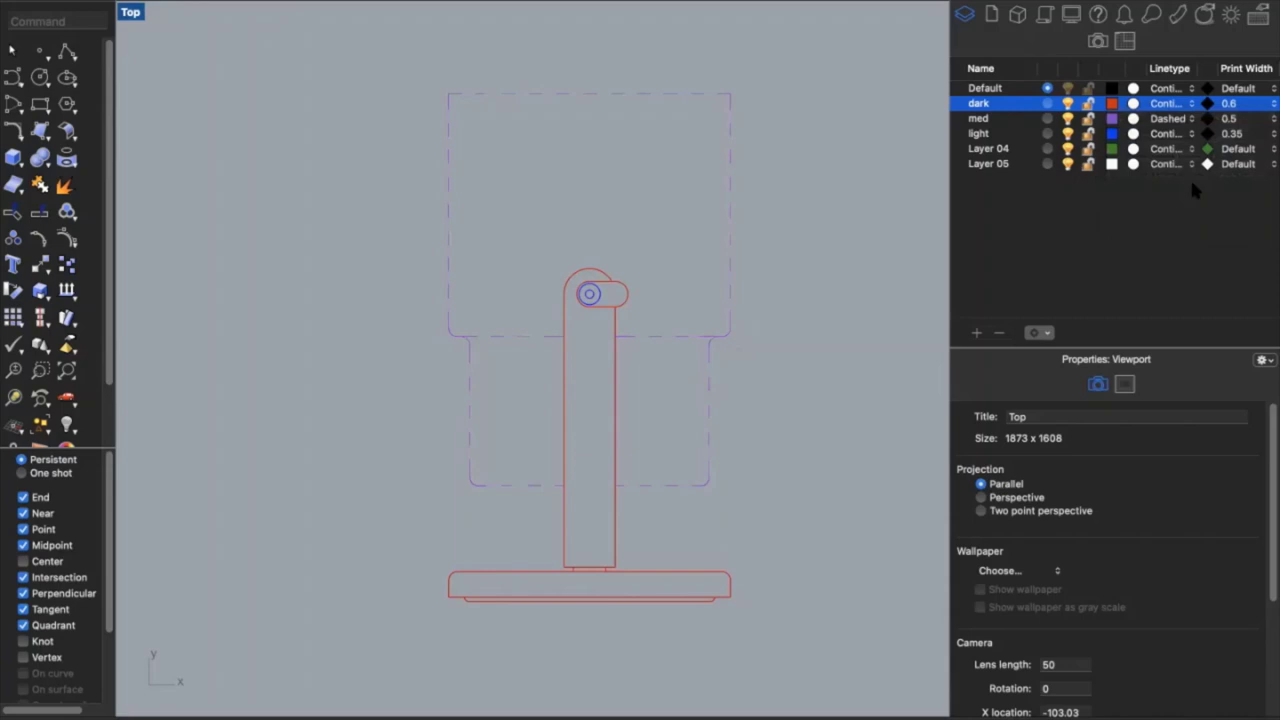
{"action": "left_click", "coordinate": [854, 273]}
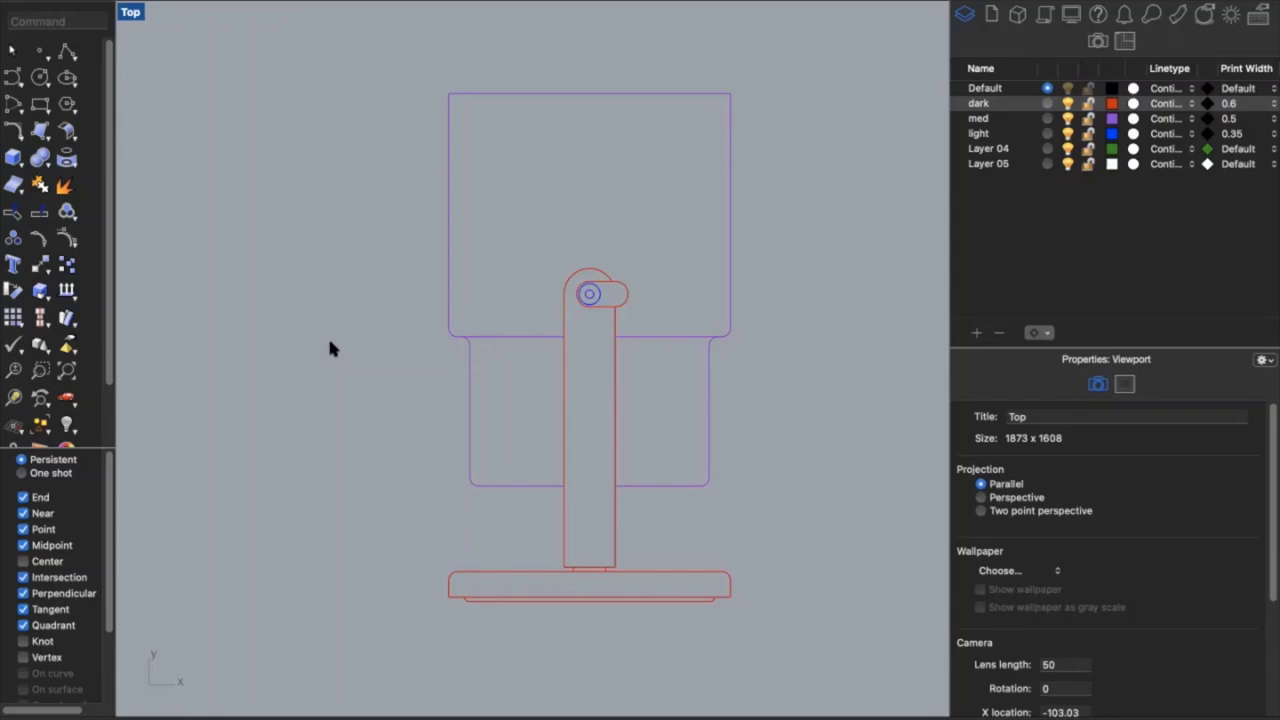
{"action": "scroll", "coordinate": [330, 348], "scroll_direction": "down", "scroll_amount": 3}
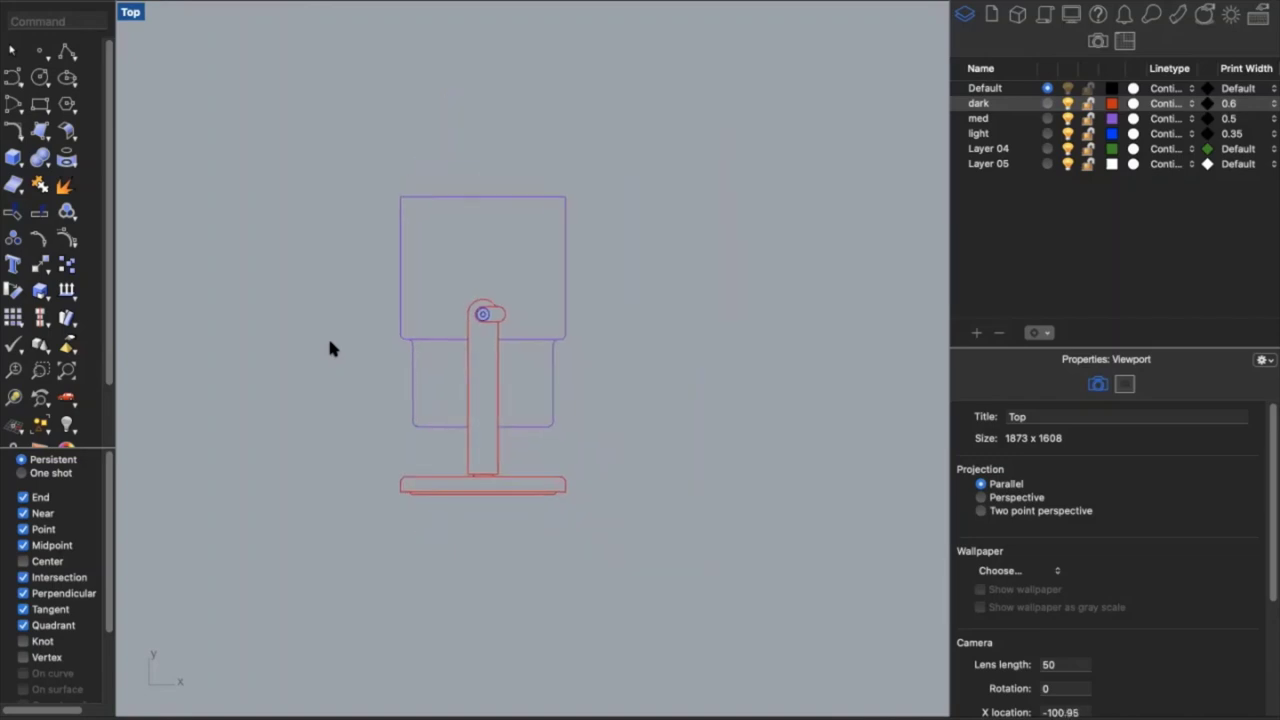
{"action": "type", "text": "Rectangle"}
{"action": "key", "text": "Return"}
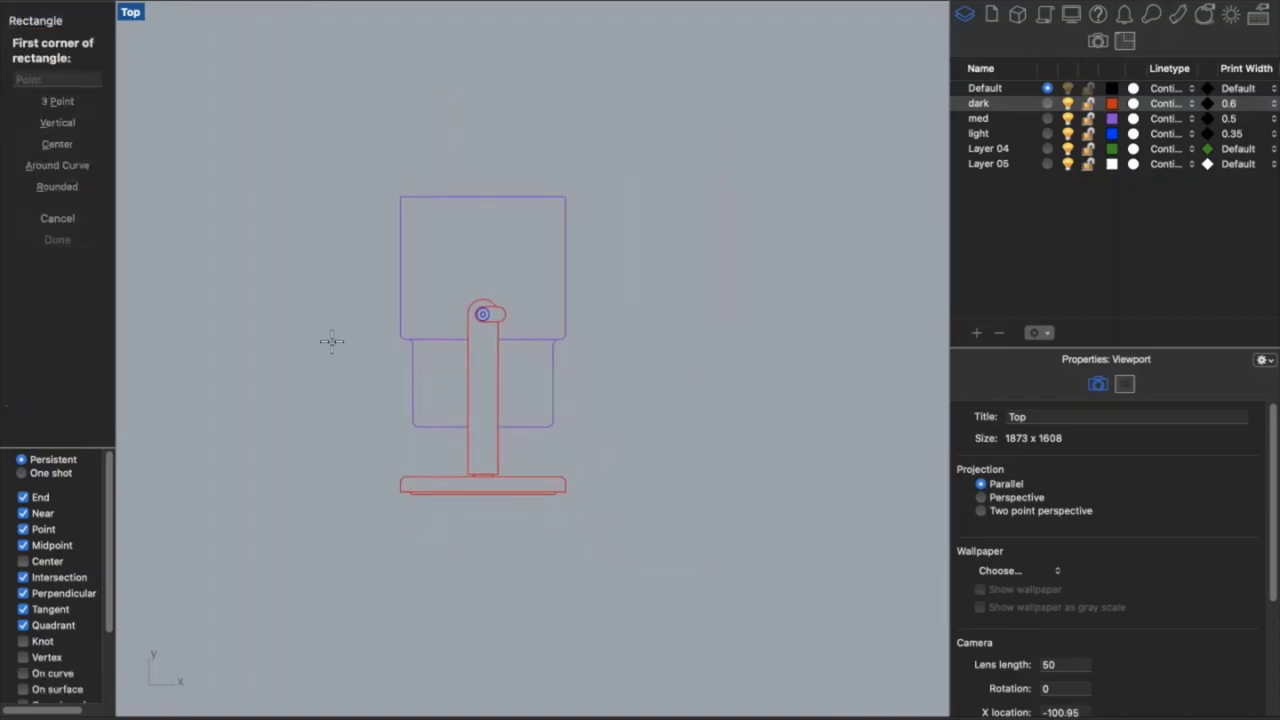
{"action": "left_click", "coordinate": [277, 514]}
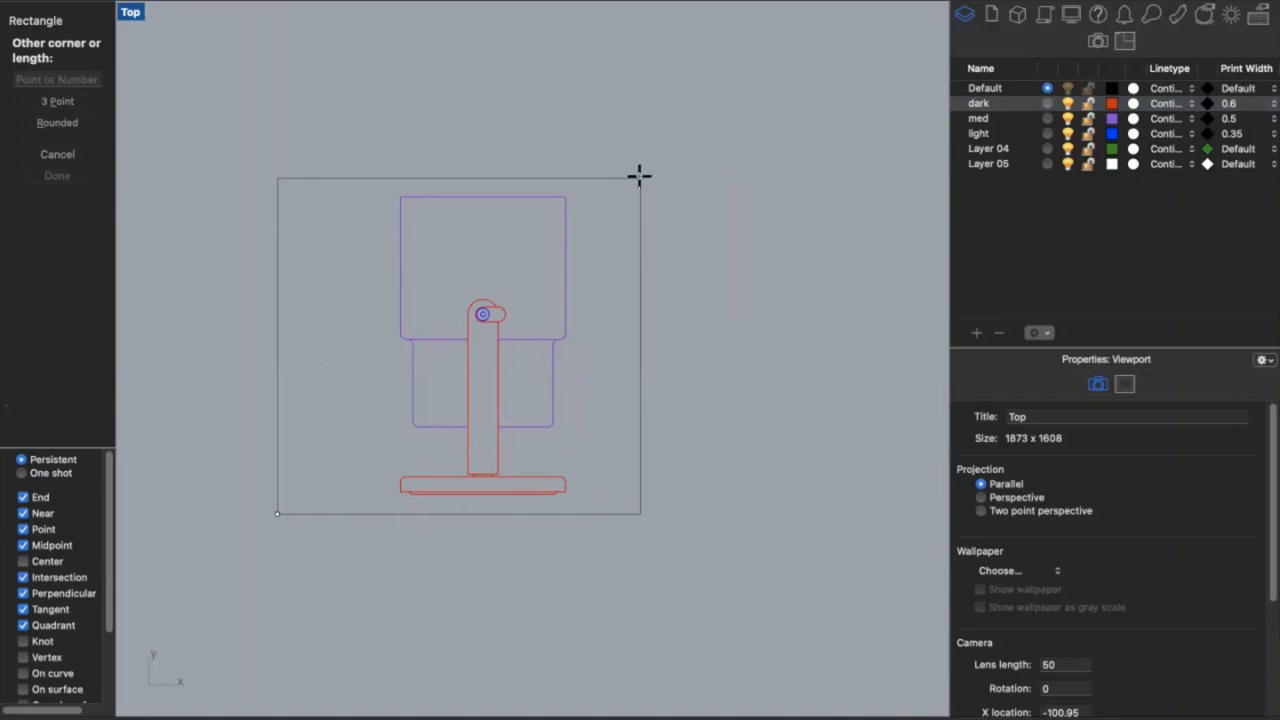
{"action": "type", "text": "@11,17"}
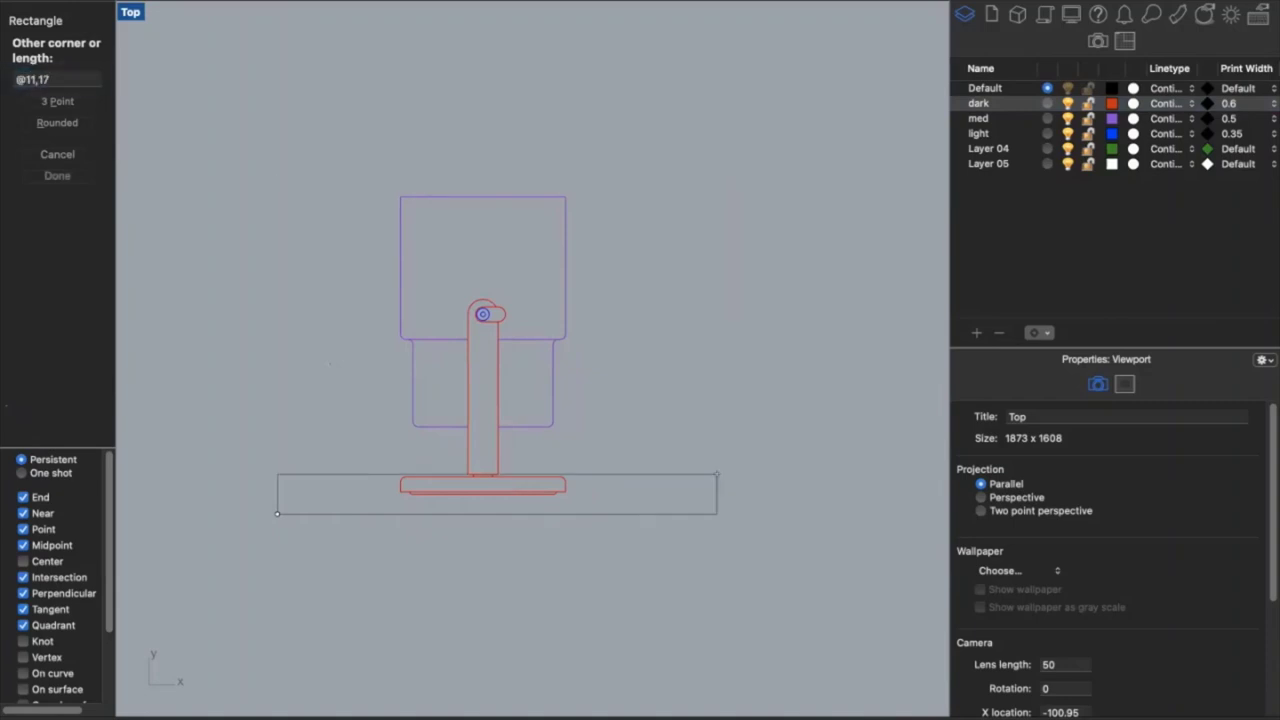
{"action": "key", "text": "Return"}
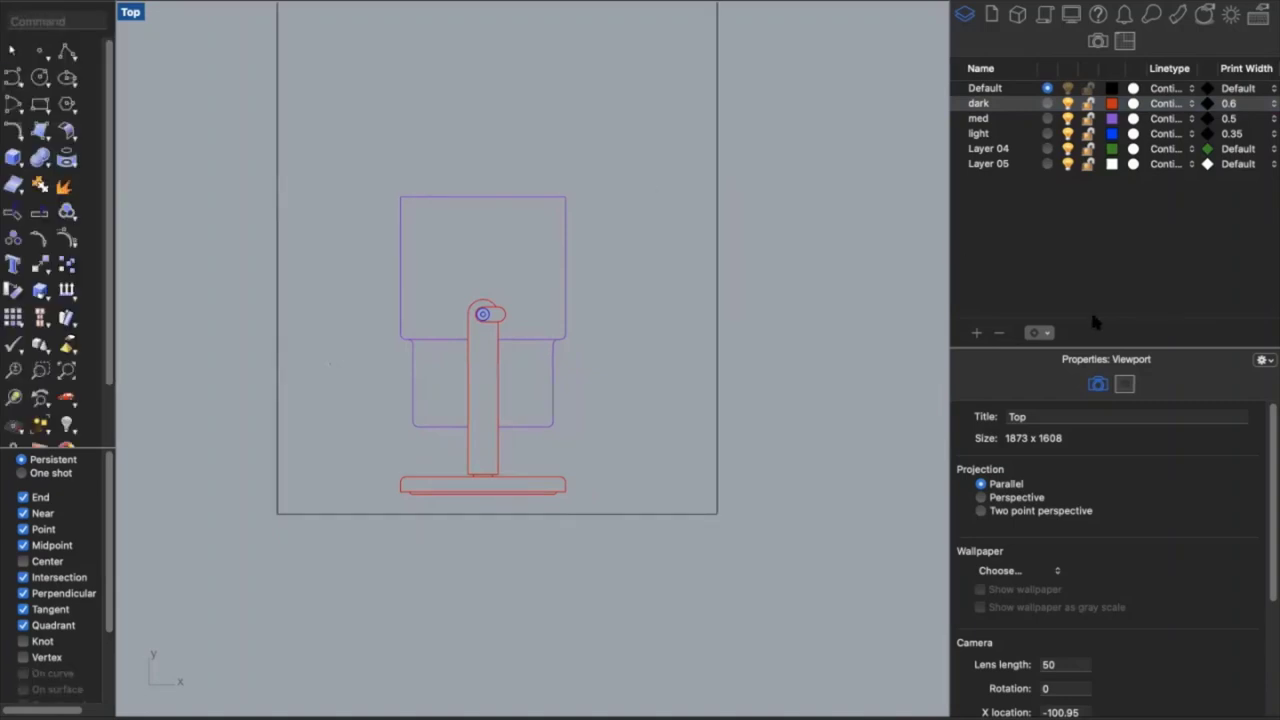
Rotate the rectangle 90 degrees to landscape
{"action": "left_click", "coordinate": [716, 400]}
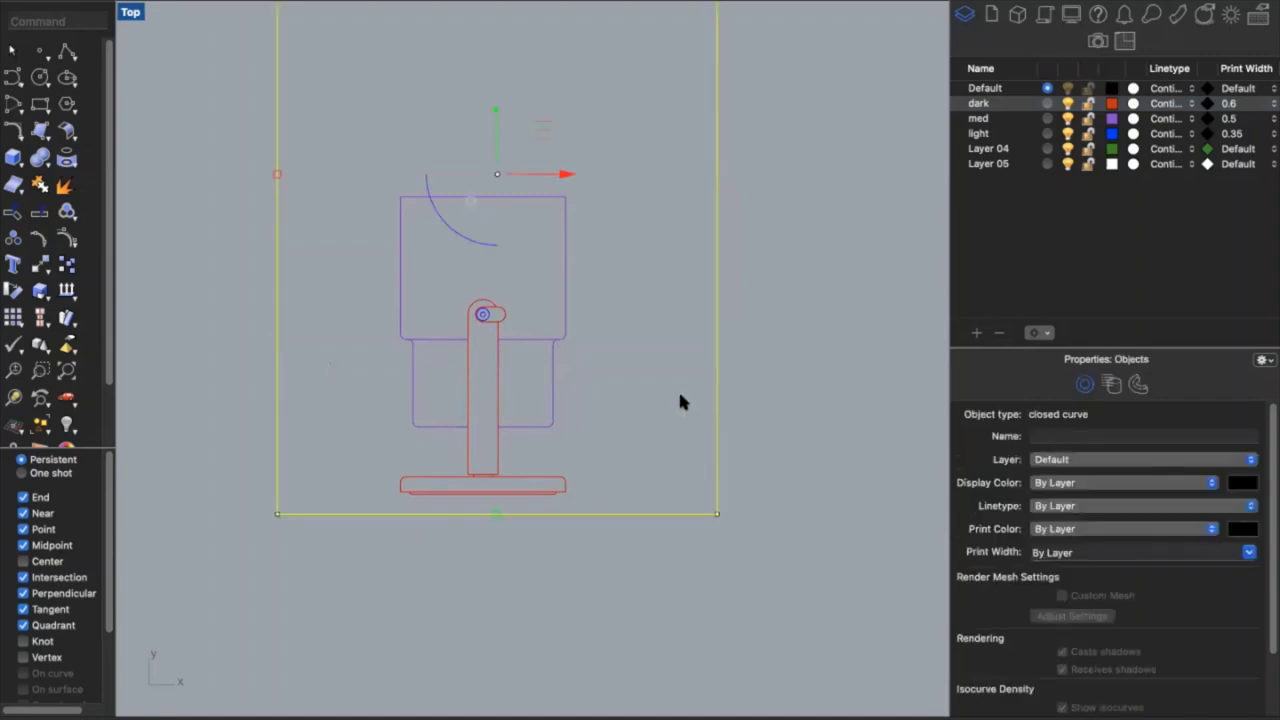
{"action": "left_click", "coordinate": [471, 240]}
{"action": "type", "text": "90"}
{"action": "key", "text": "Return"}
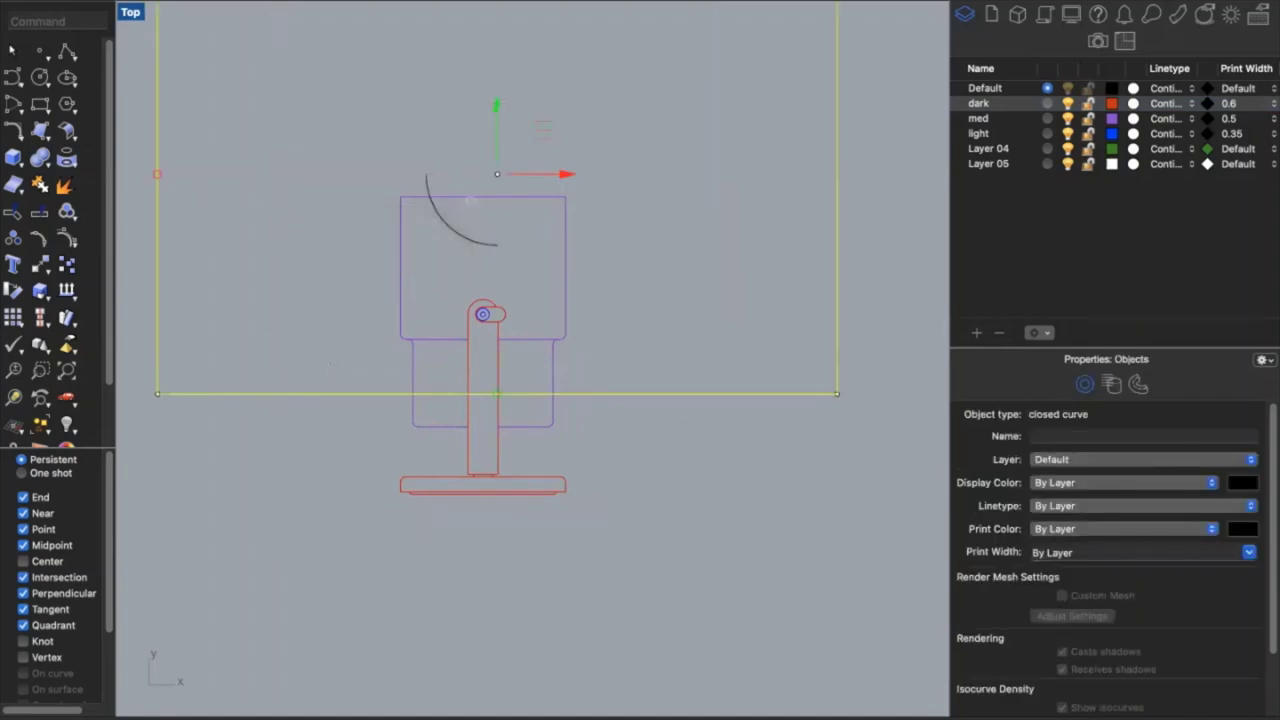
Move the rectangle with the gumball so it frames the lamp drawing
{"action": "left_click_drag", "start_coordinate": [500, 114], "coordinate": [539, 273]}
{"action": "left_click_drag", "start_coordinate": [562, 333], "coordinate": [671, 350]}
{"action": "scroll", "coordinate": [671, 350], "scroll_direction": "down", "scroll_amount": 3}
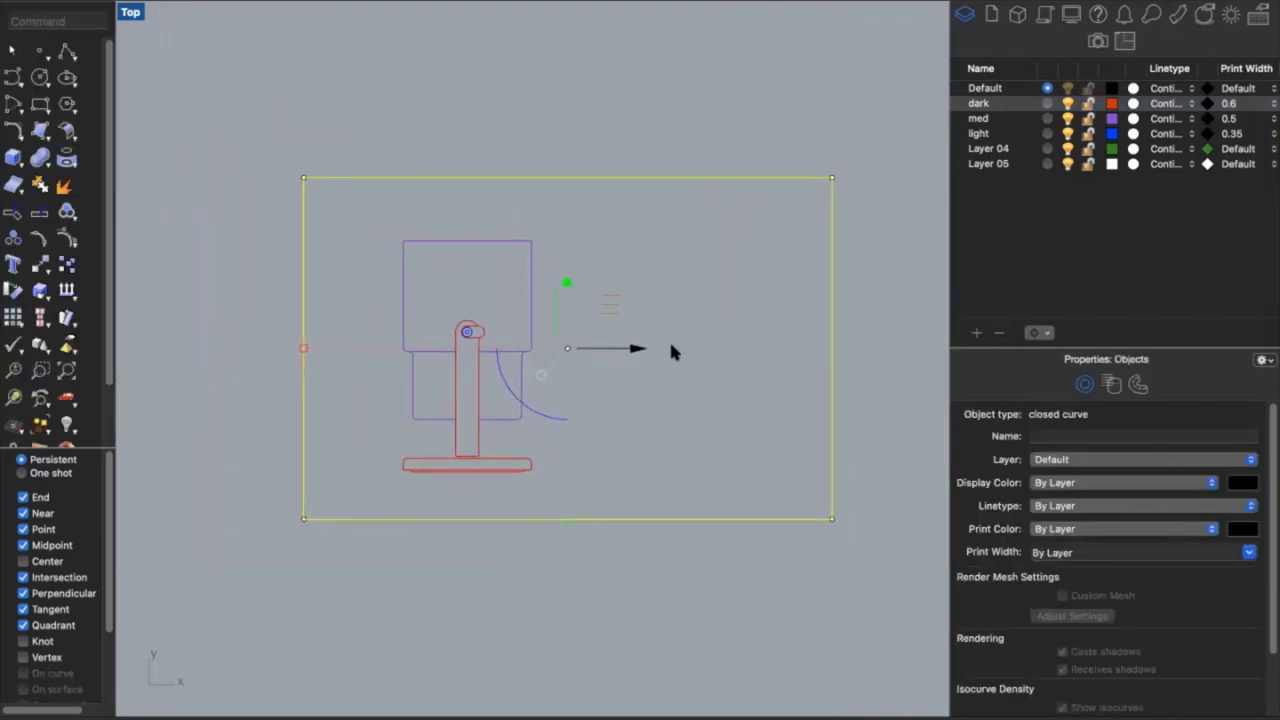
{"action": "left_click_drag", "start_coordinate": [565, 284], "coordinate": [563, 262]}
{"action": "left_click_drag", "start_coordinate": [622, 326], "coordinate": [658, 317]}
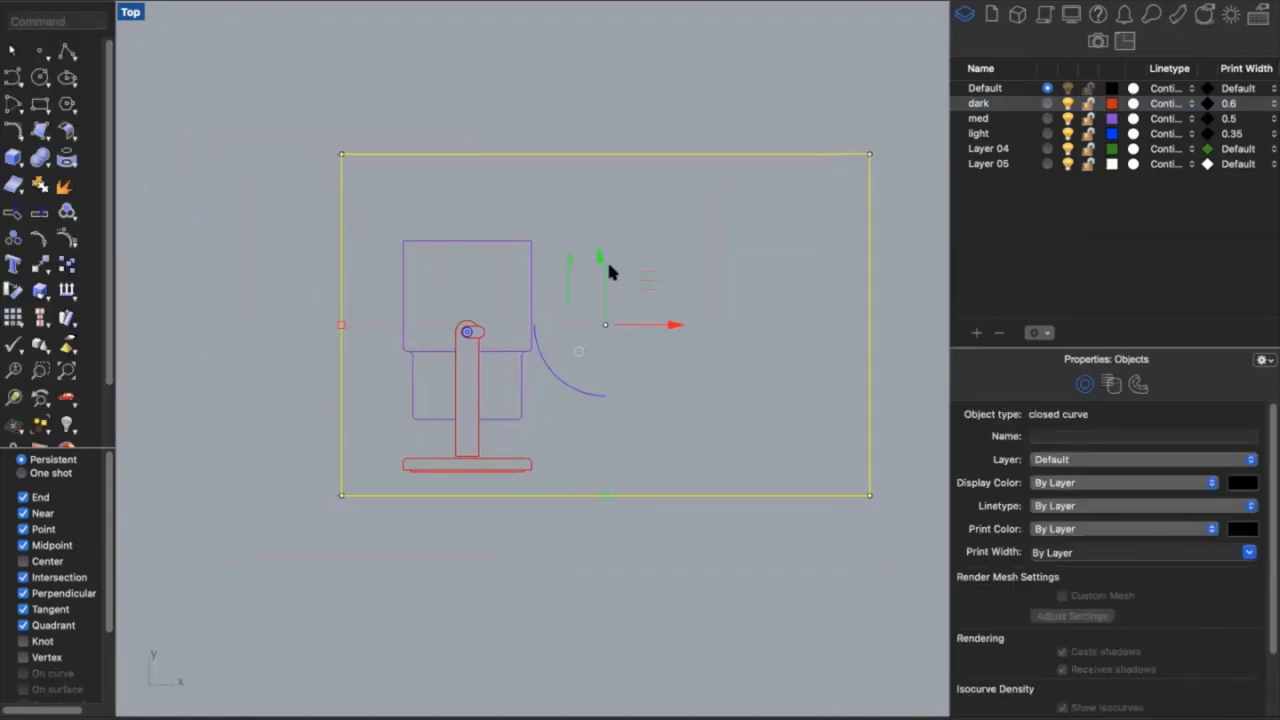
{"action": "left_click_drag", "start_coordinate": [603, 254], "coordinate": [604, 268]}
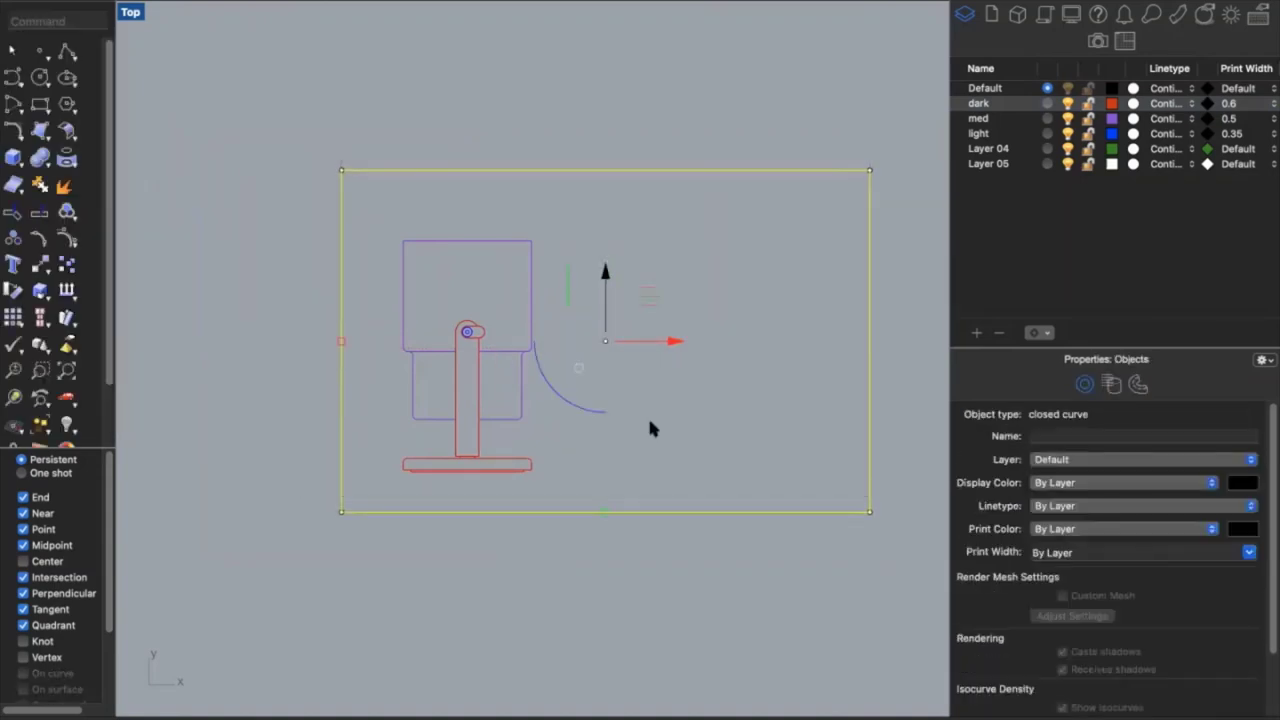
{"action": "left_click", "coordinate": [756, 550]}
{"action": "scroll", "coordinate": [863, 331], "scroll_direction": "up", "scroll_amount": 2}
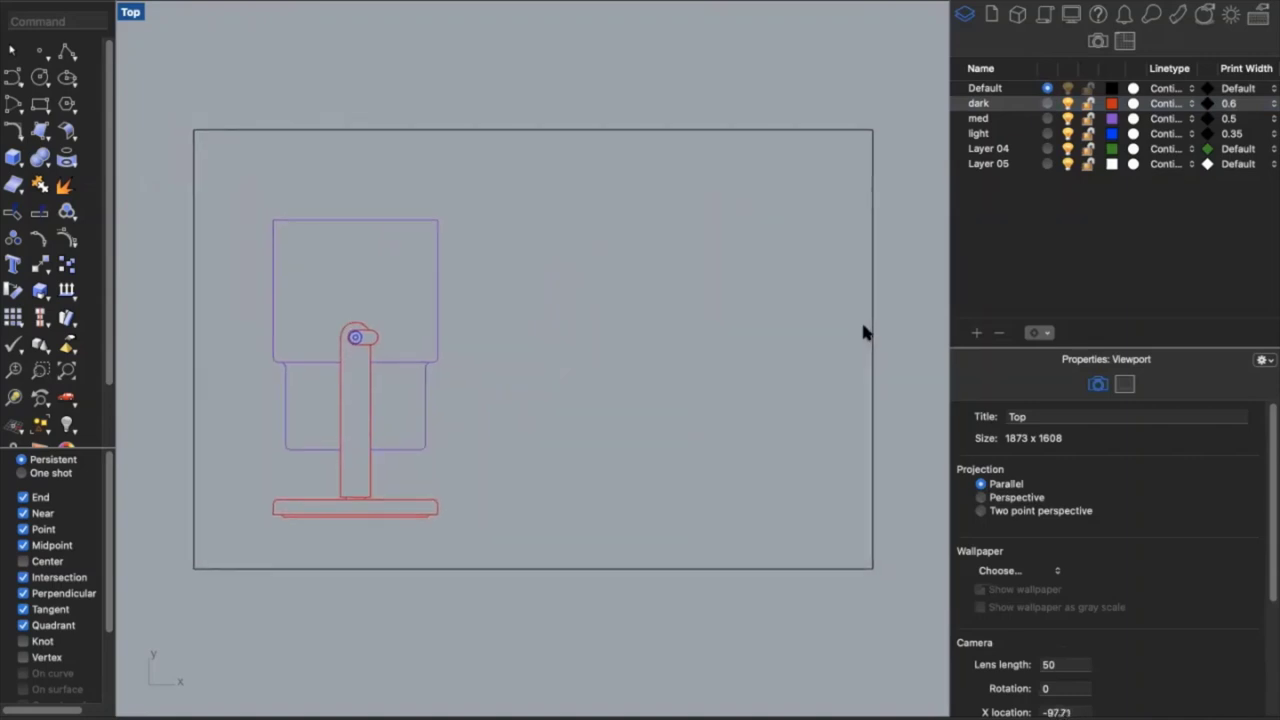
{"action": "scroll", "coordinate": [863, 331], "scroll_direction": "up", "scroll_amount": 2}
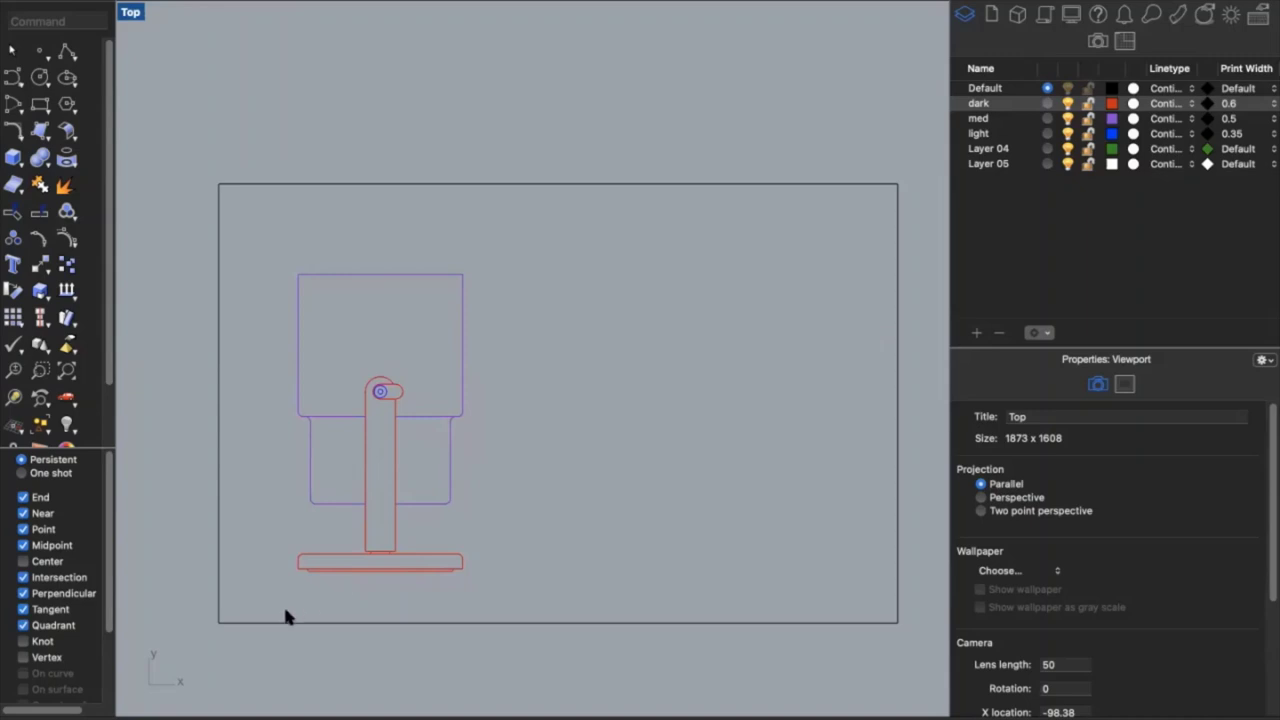
Place a Text label with the student's name over 'arch 131 | studio abc | fall 2021' at lower left
{"action": "type", "text": "Text"}
{"action": "key", "text": "Return"}
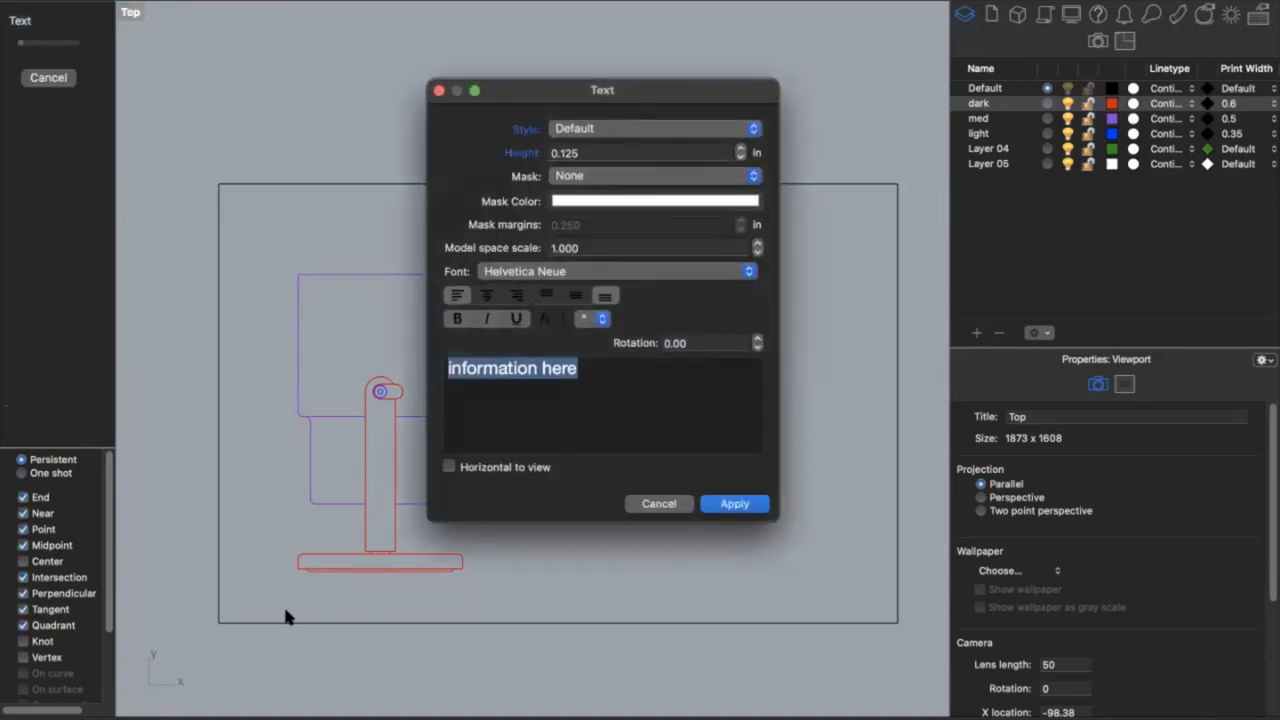
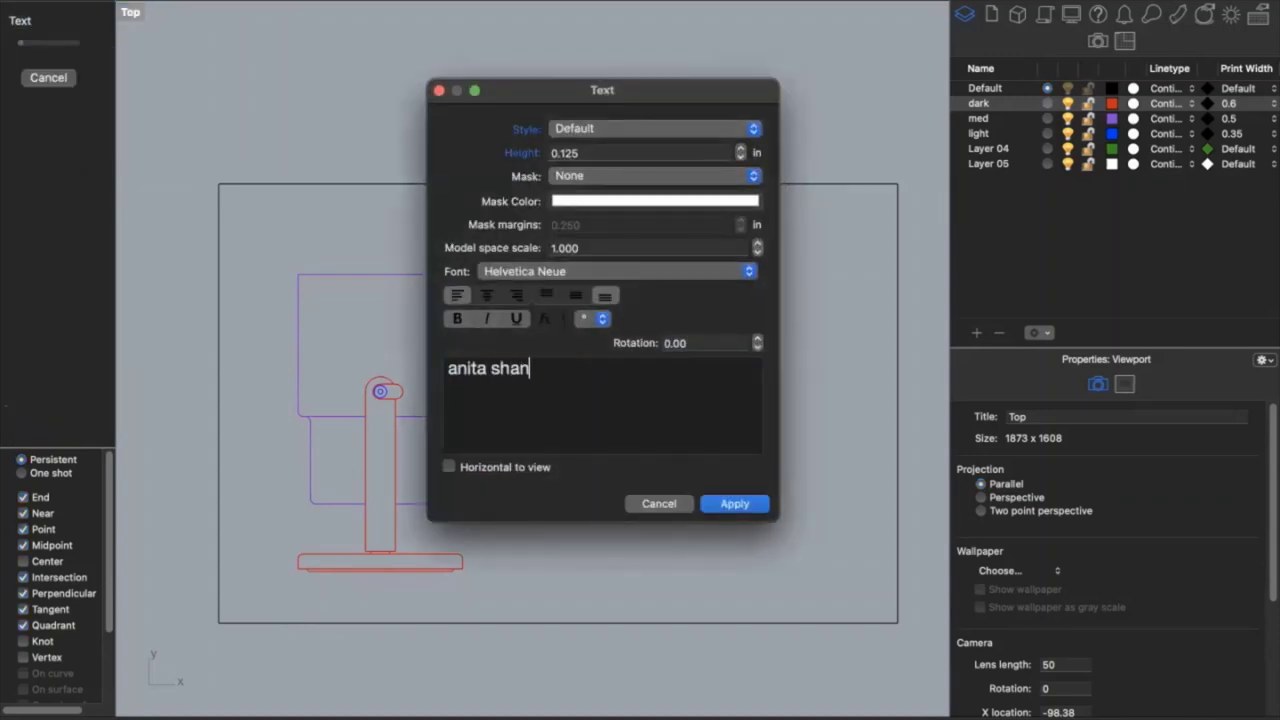
{"action": "key", "text": "Return"}
{"action": "type", "text": "arch "}
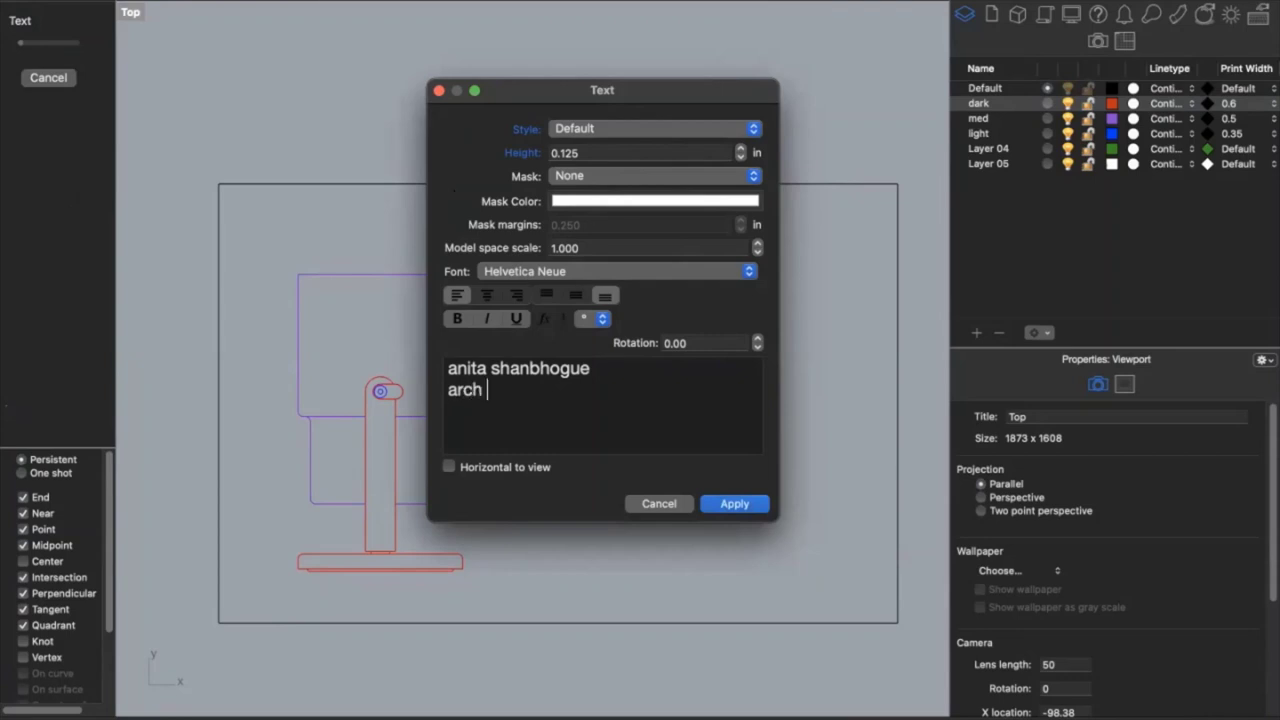
{"action": "type", "text": "131 | studio abc "}
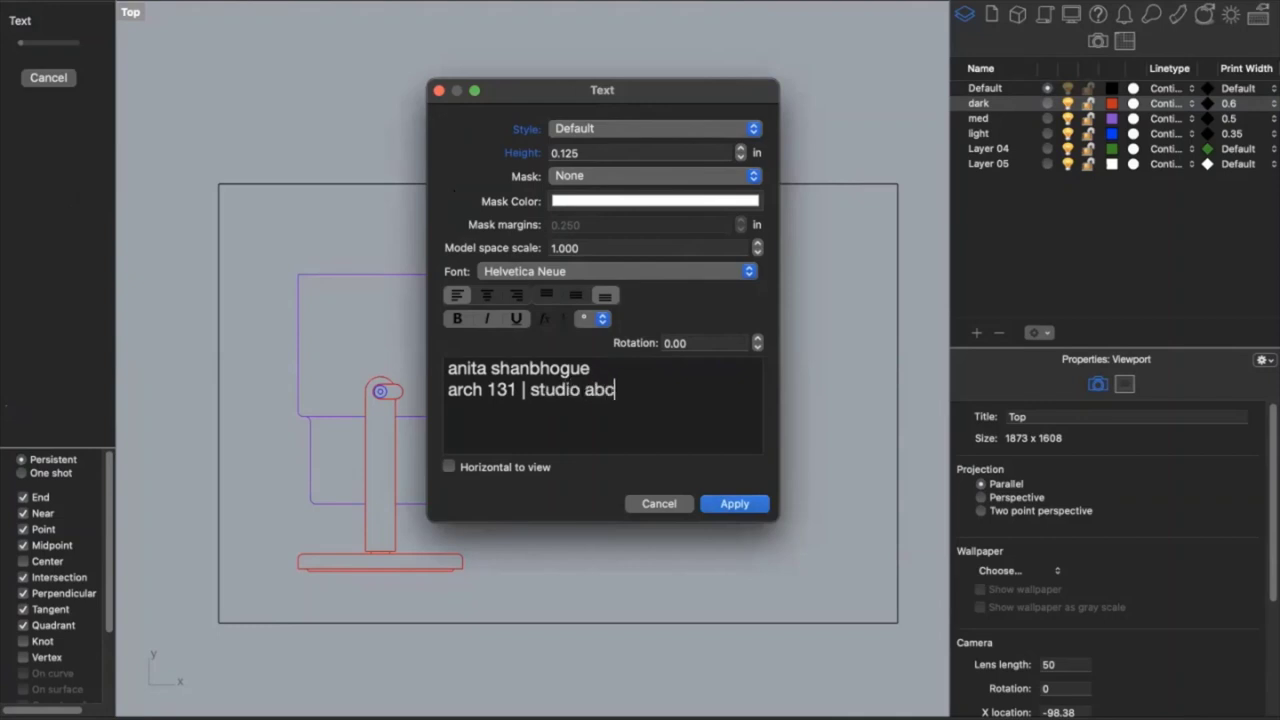
{"action": "type", "text": "| fall 2021"}
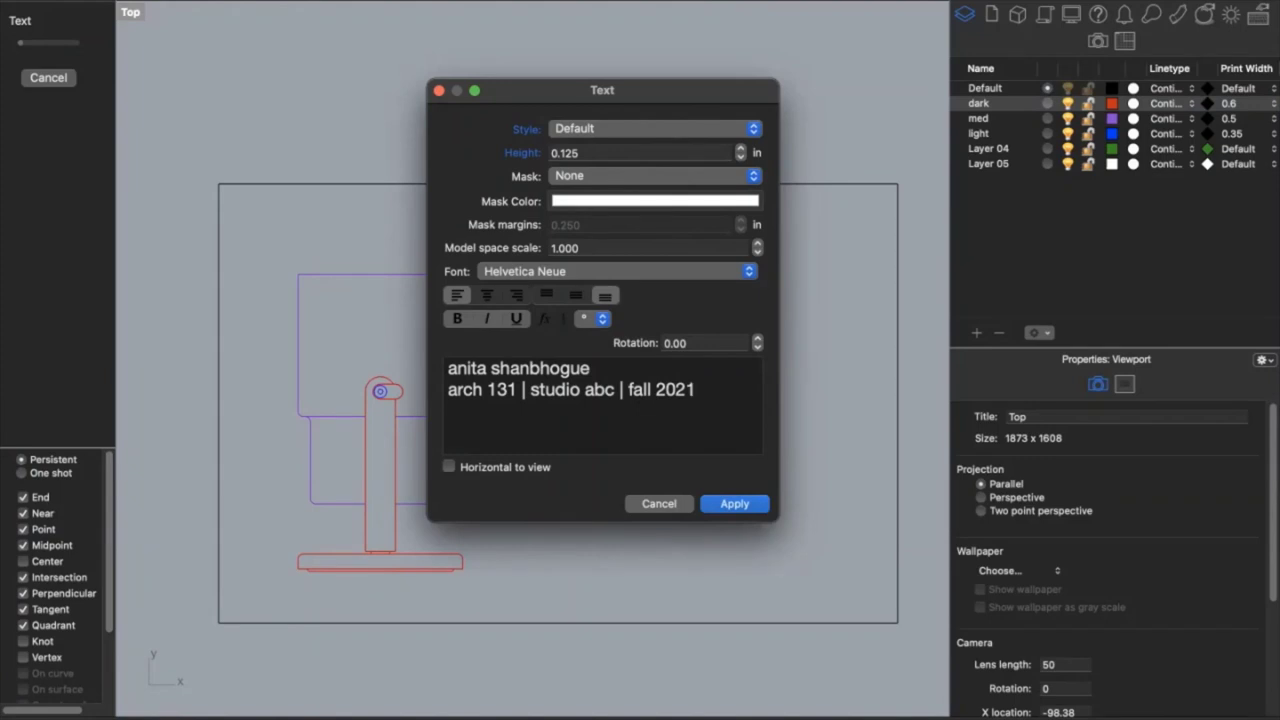
{"action": "left_click", "coordinate": [735, 506]}
{"action": "left_click", "coordinate": [234, 612]}
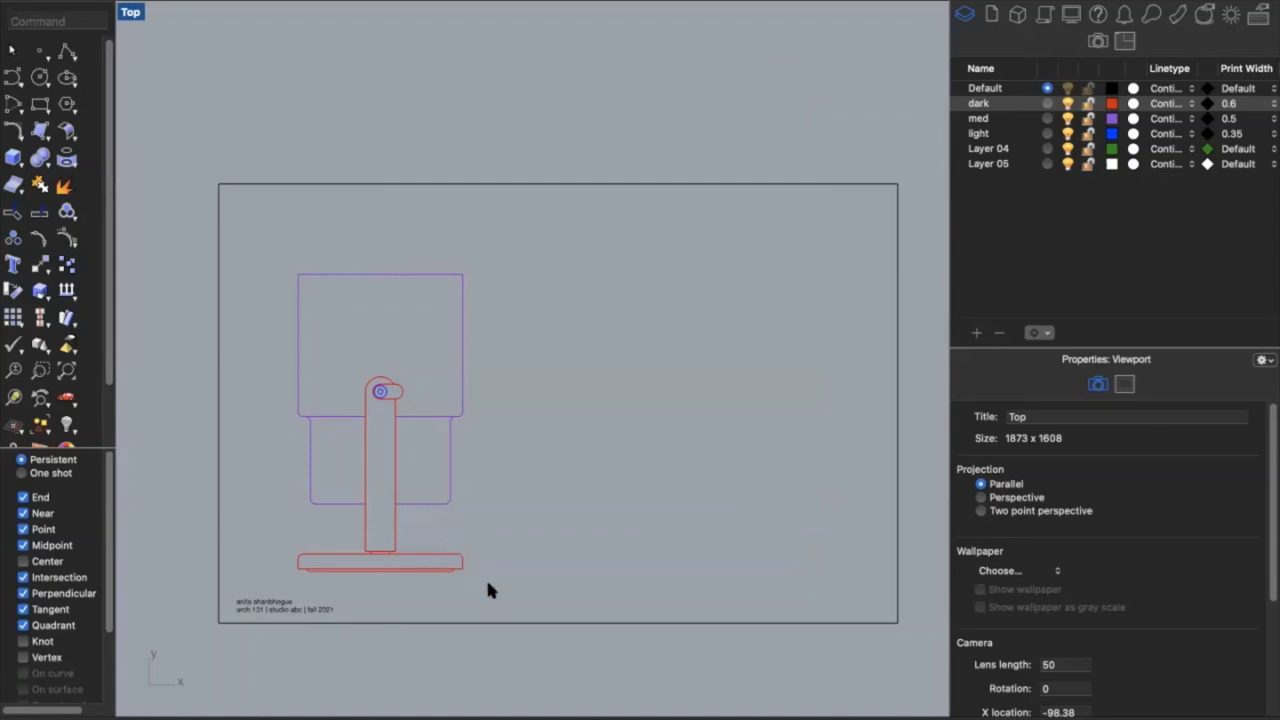
Raise the lamp slightly, copy it to the right, and tilt the copy
{"action": "left_click_drag", "start_coordinate": [501, 591], "coordinate": [290, 247]}
{"action": "left_click_drag", "start_coordinate": [379, 358], "coordinate": [379, 334]}
{"action": "left_click_drag", "start_coordinate": [447, 400], "coordinate": [750, 429]}
{"action": "left_click_drag", "start_coordinate": [656, 449], "coordinate": [628, 430]}
{"action": "left_click", "coordinate": [574, 355]}
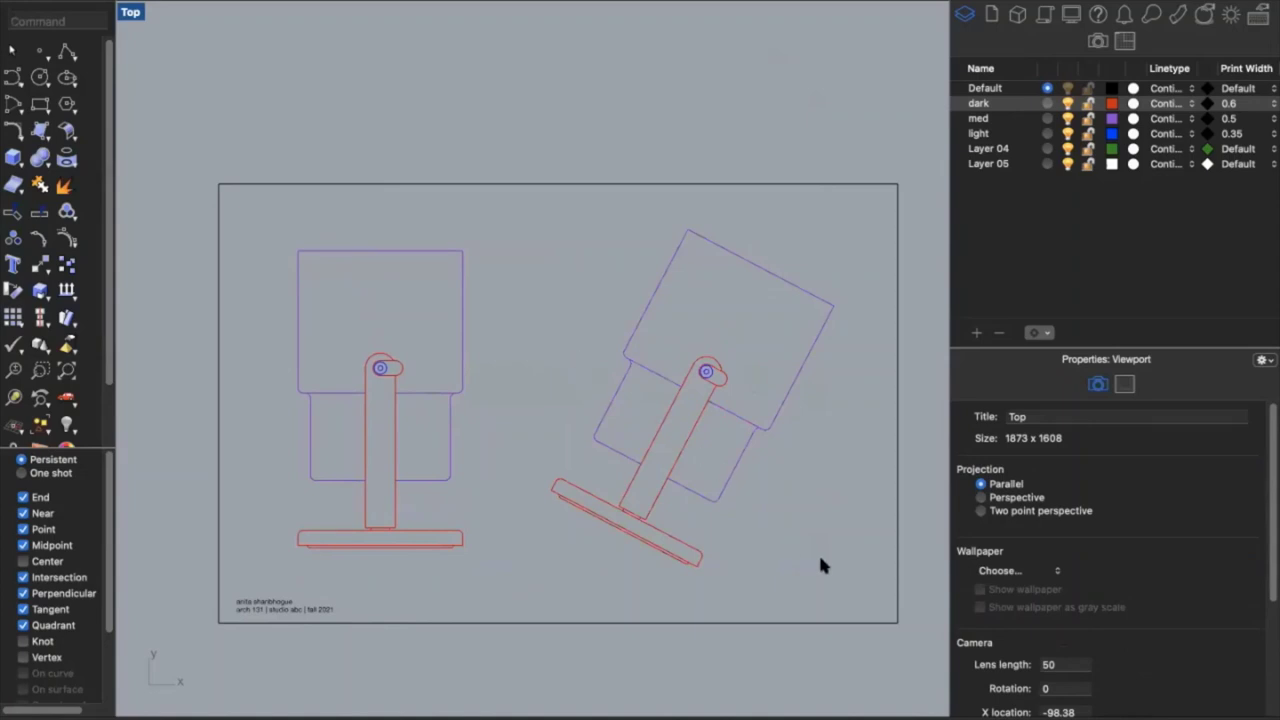
Run Print, keep tabloid paper after checking custom sizes, and choose Set to define the window
{"action": "type", "text": "Print"}
{"action": "key", "text": "Return"}
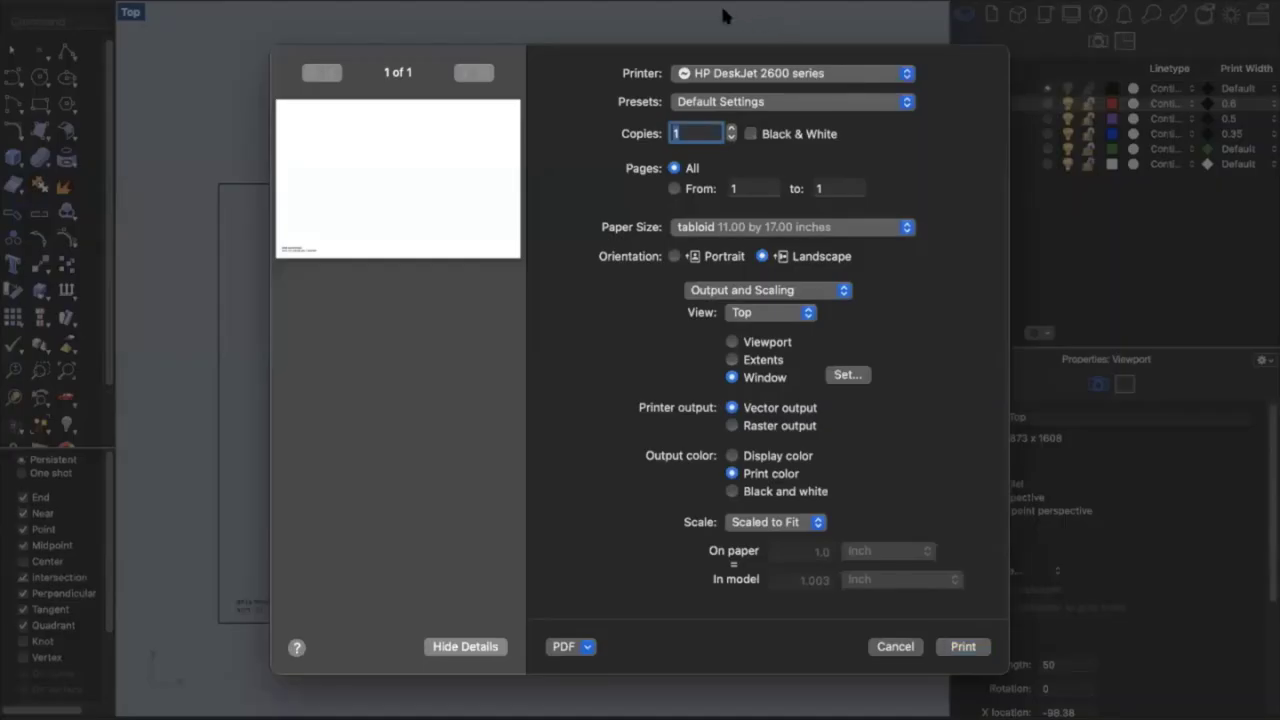
{"action": "left_click", "coordinate": [744, 227]}
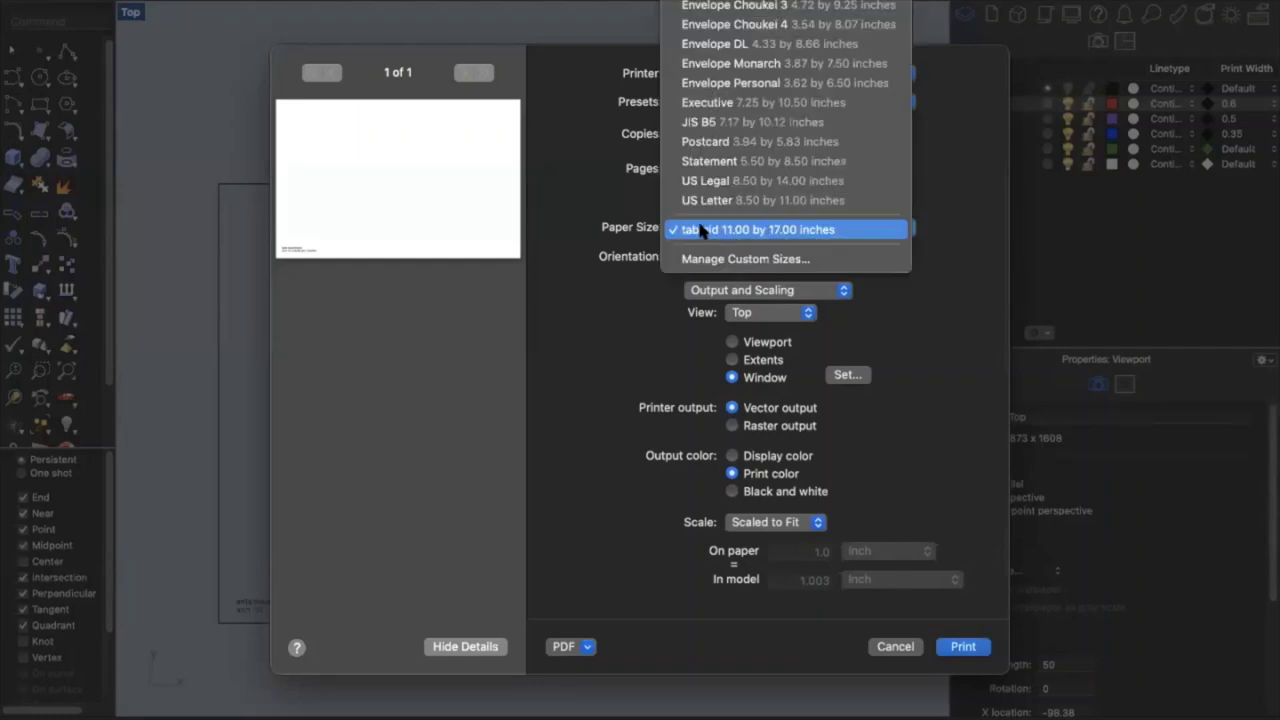
{"action": "scroll", "coordinate": [775, 148], "scroll_direction": "up", "scroll_amount": 5}
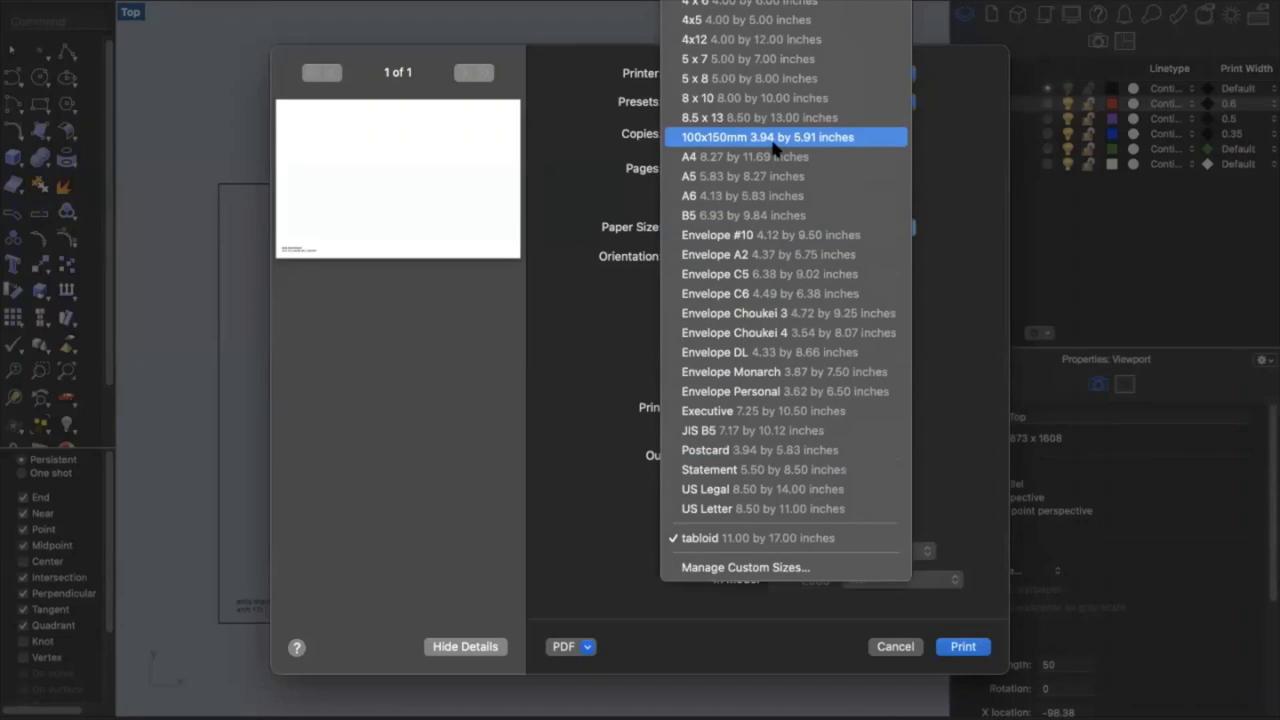
{"action": "left_click", "coordinate": [742, 567]}
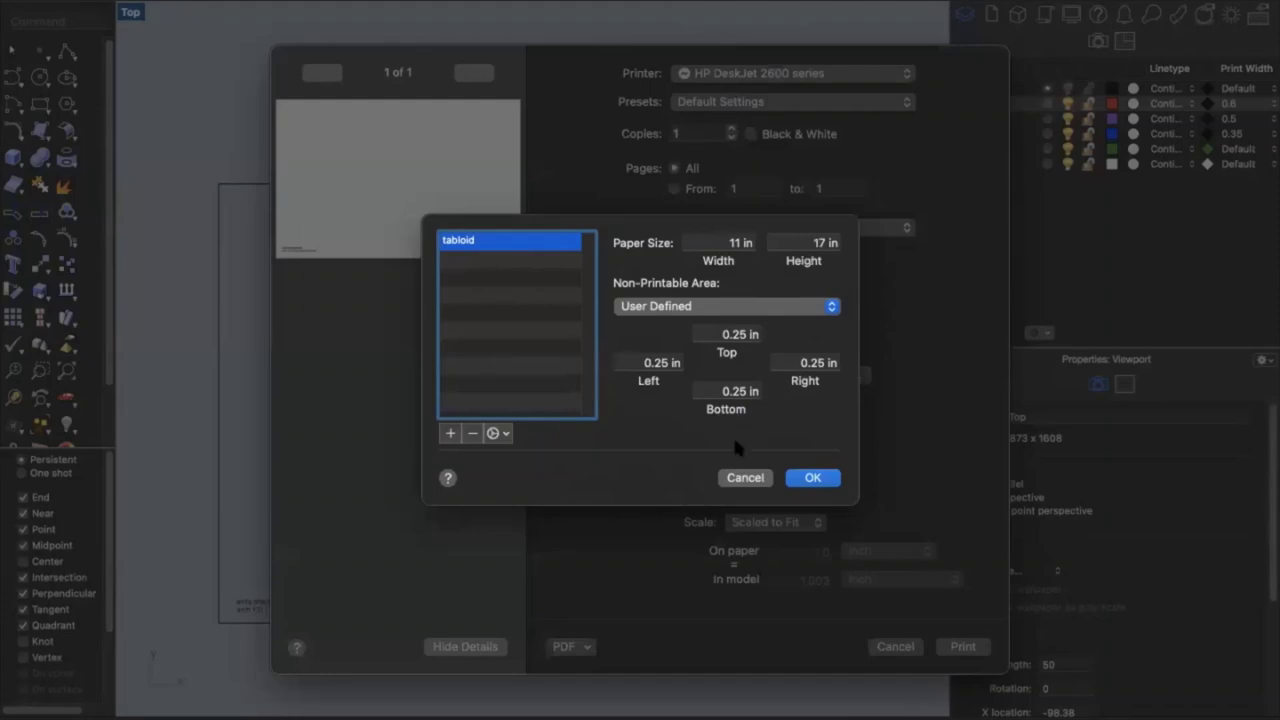
{"action": "left_click", "coordinate": [742, 477]}
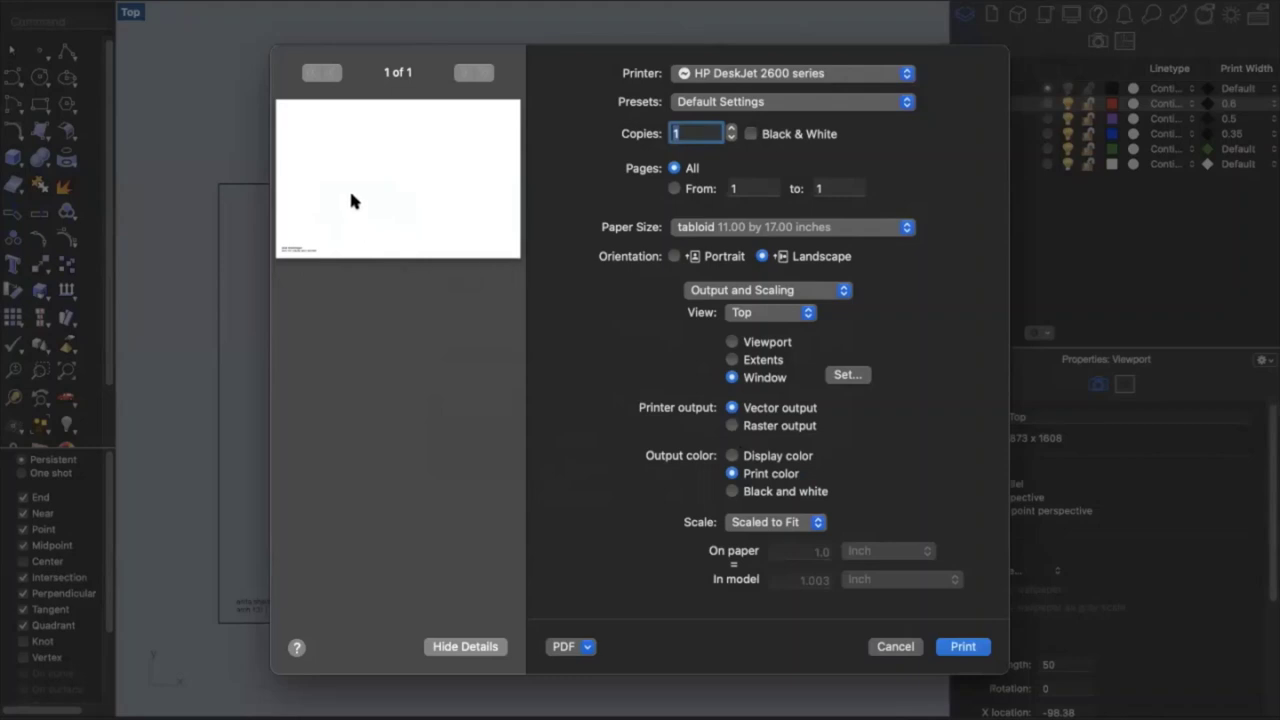
{"action": "left_click", "coordinate": [845, 376]}
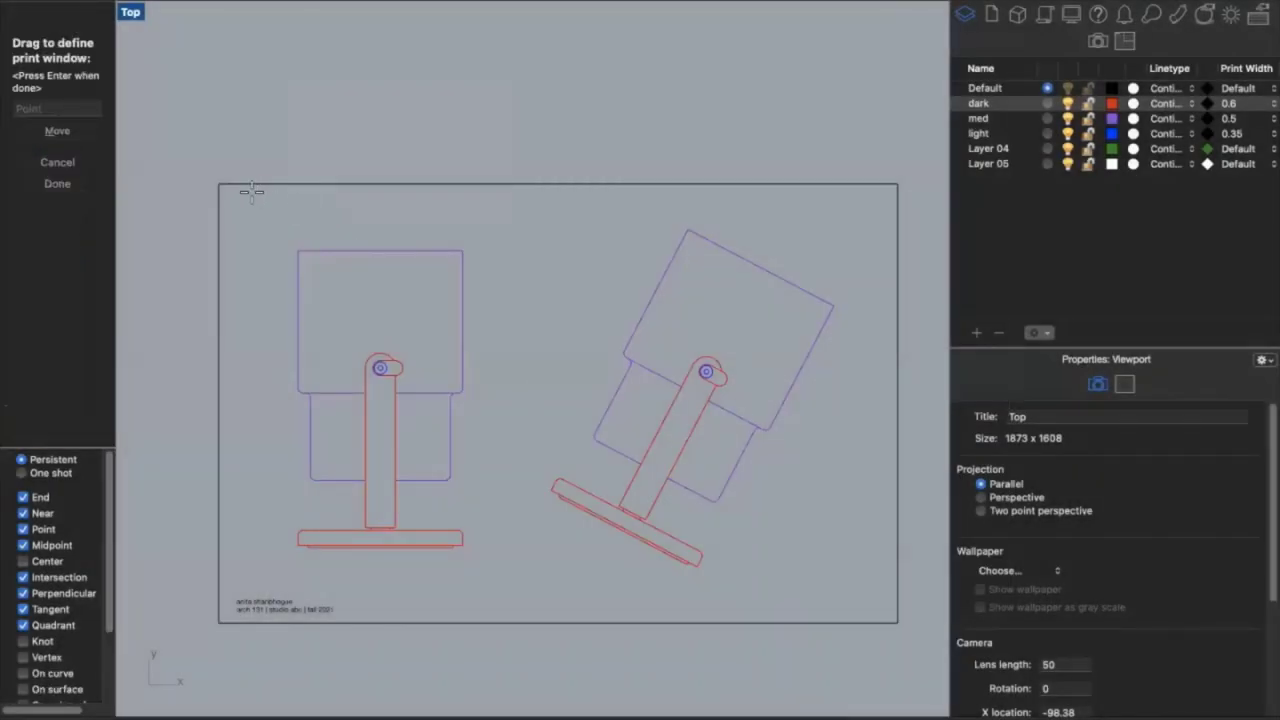
Drag the print window around the sheet border, set scale 1:1, and show the PDF options
{"action": "left_click_drag", "start_coordinate": [218, 183], "coordinate": [897, 622]}
{"action": "key", "text": "Return"}
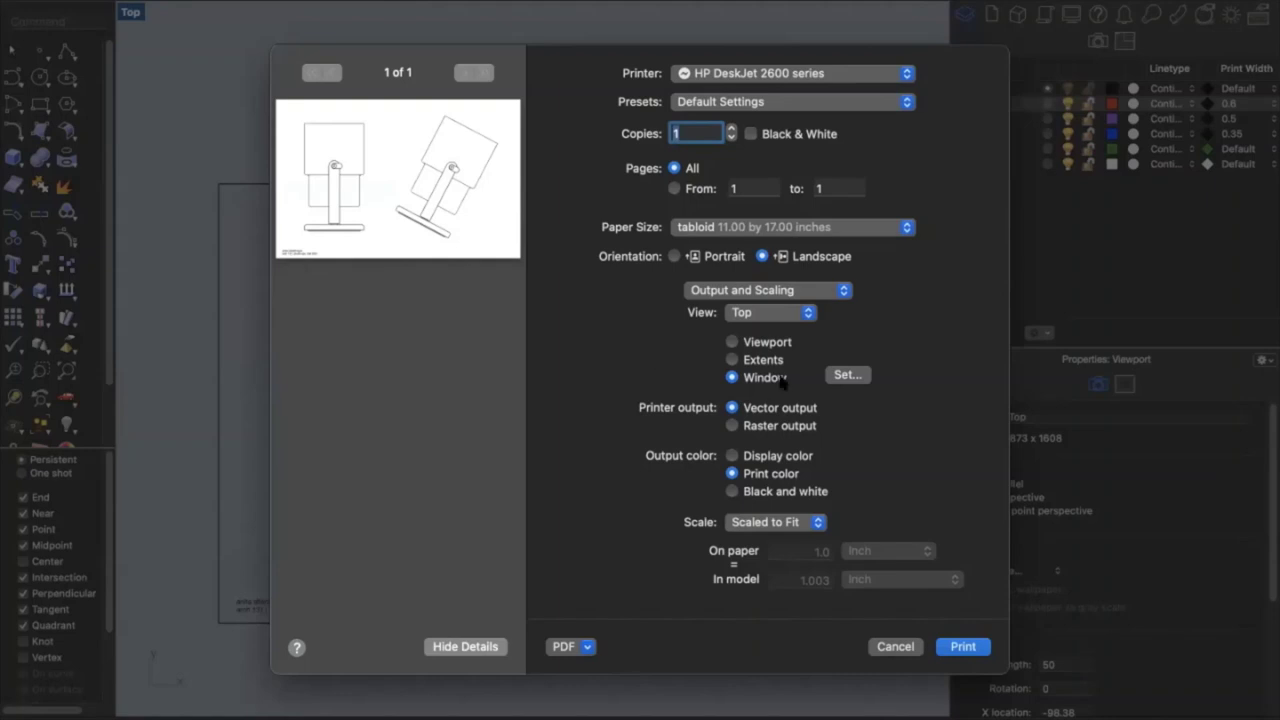
{"action": "left_click", "coordinate": [765, 522]}
{"action": "left_click", "coordinate": [760, 534]}
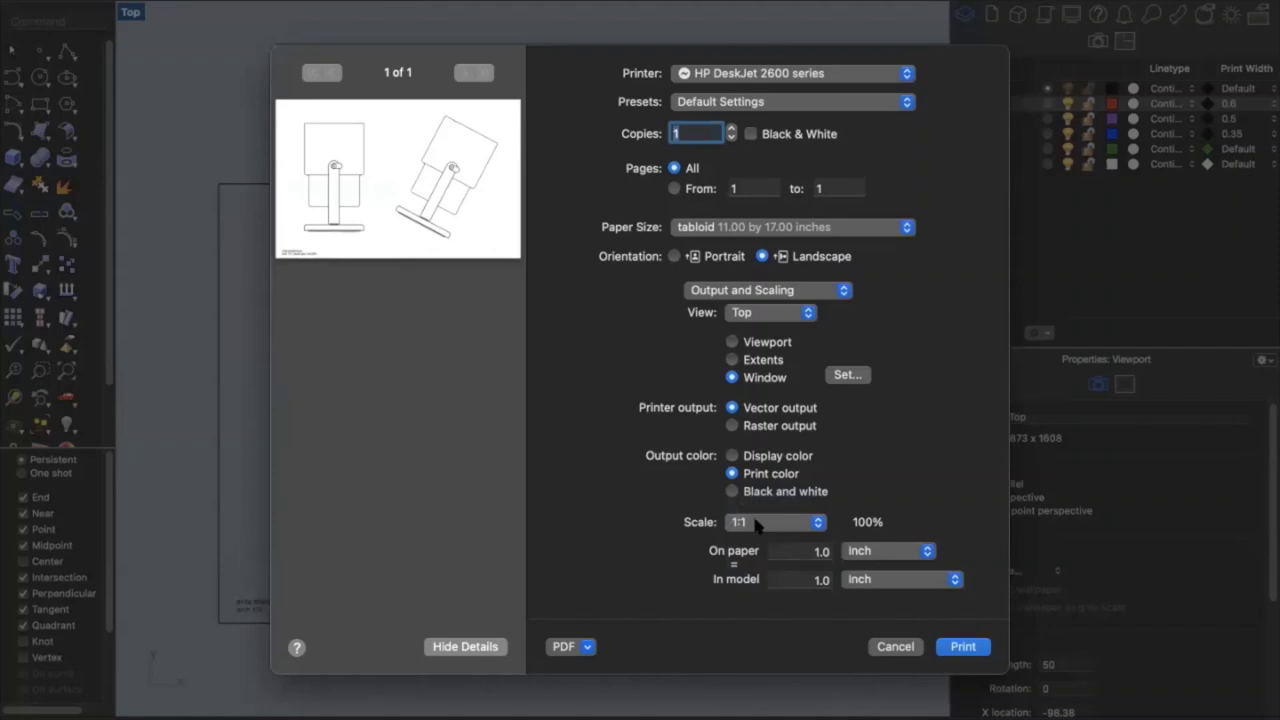
{"action": "left_click", "coordinate": [757, 520]}
{"action": "scroll", "coordinate": [765, 660], "scroll_direction": "down", "scroll_amount": 10}
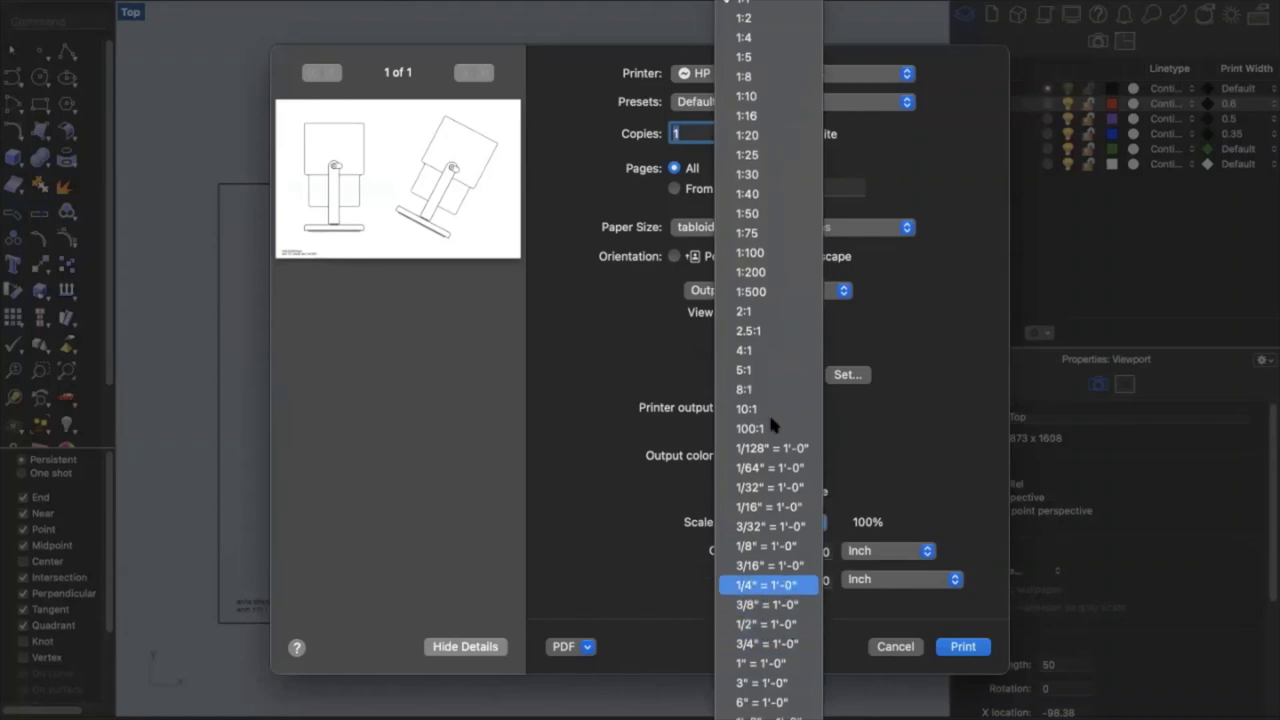
{"action": "left_click", "coordinate": [728, 5]}
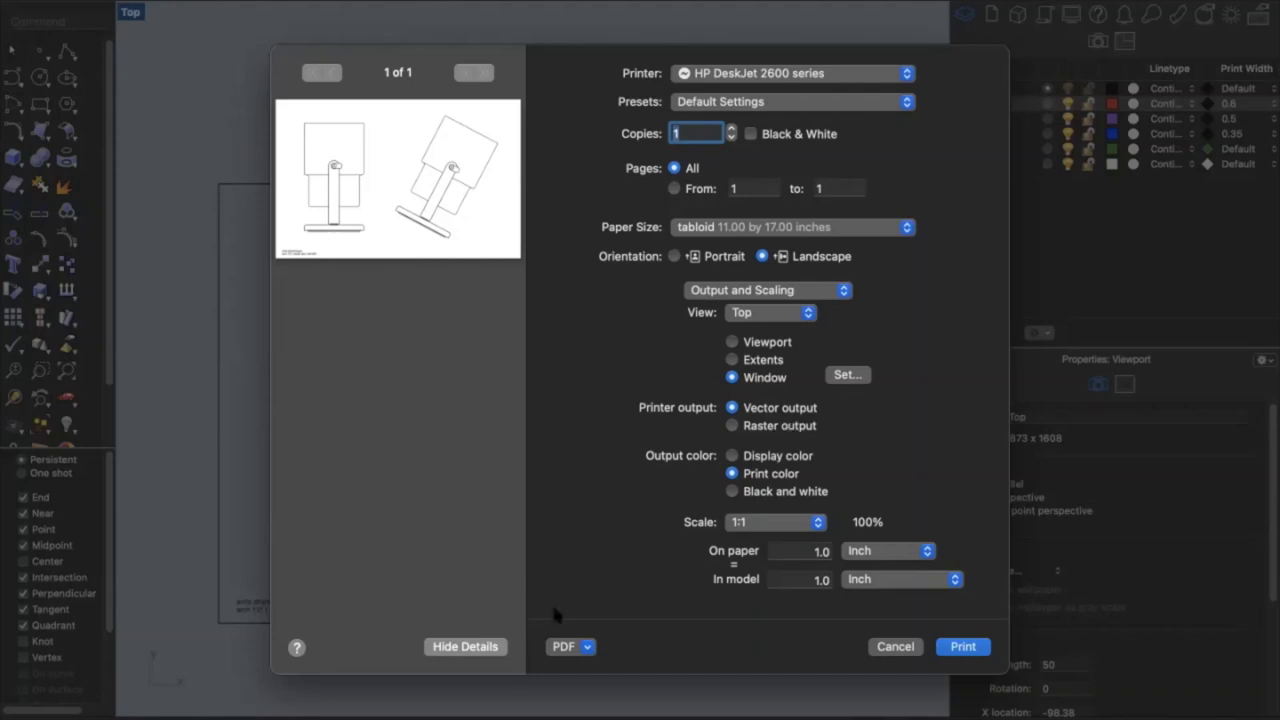
{"action": "left_click", "coordinate": [559, 647]}
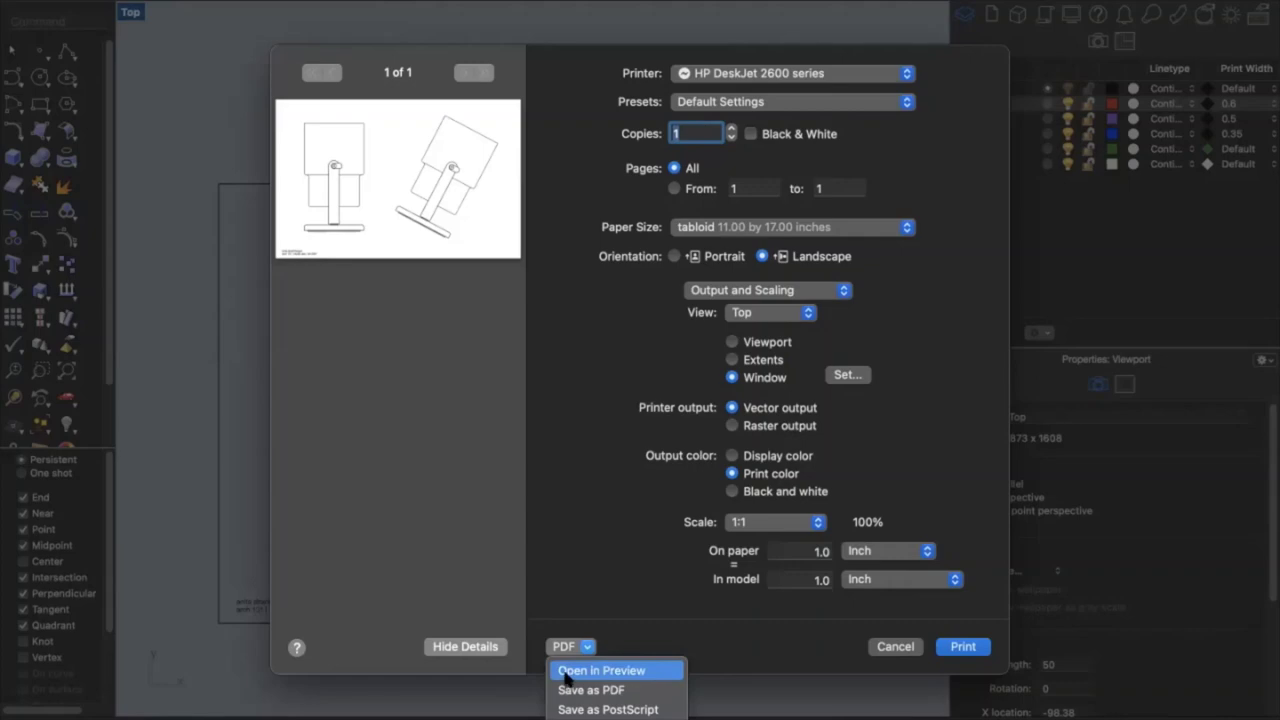
Review the print as a PDF in Preview, then bring up the dark layer's Print Width choices
{"action": "left_click", "coordinate": [566, 676]}
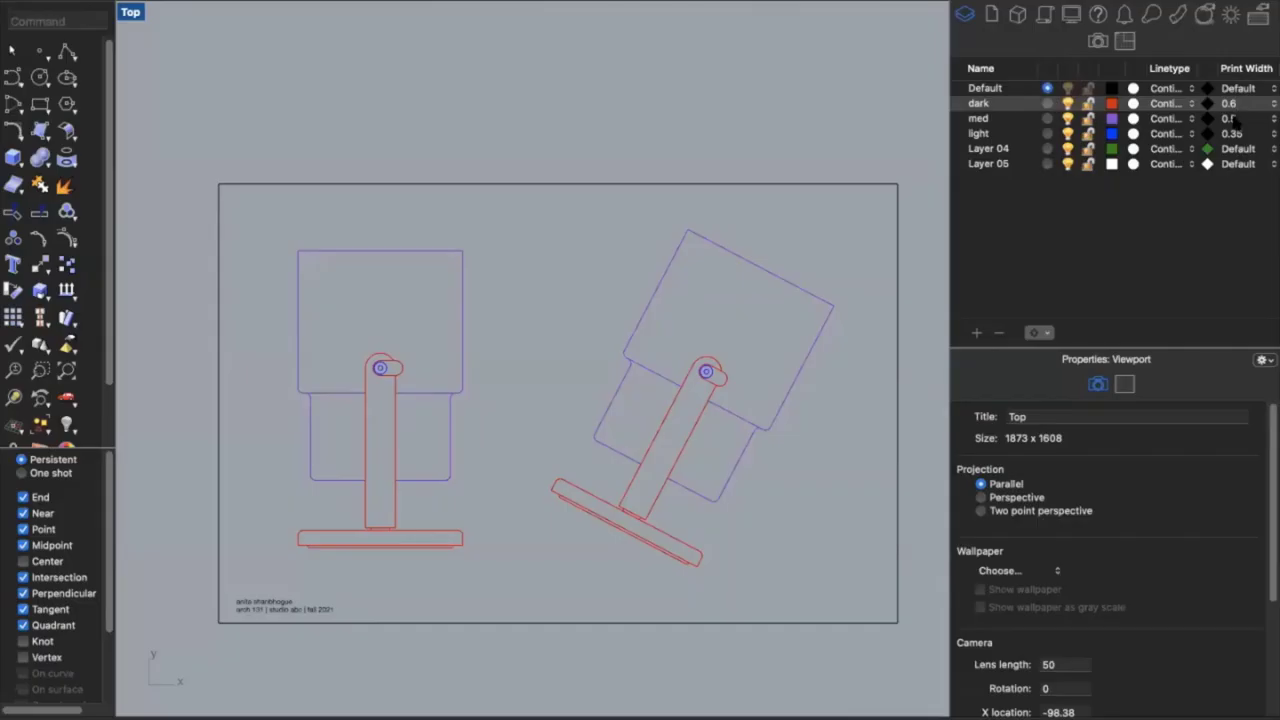
{"action": "left_click", "coordinate": [1235, 103]}
{"action": "left_click", "coordinate": [1232, 135]}
{"action": "left_click", "coordinate": [1235, 103]}
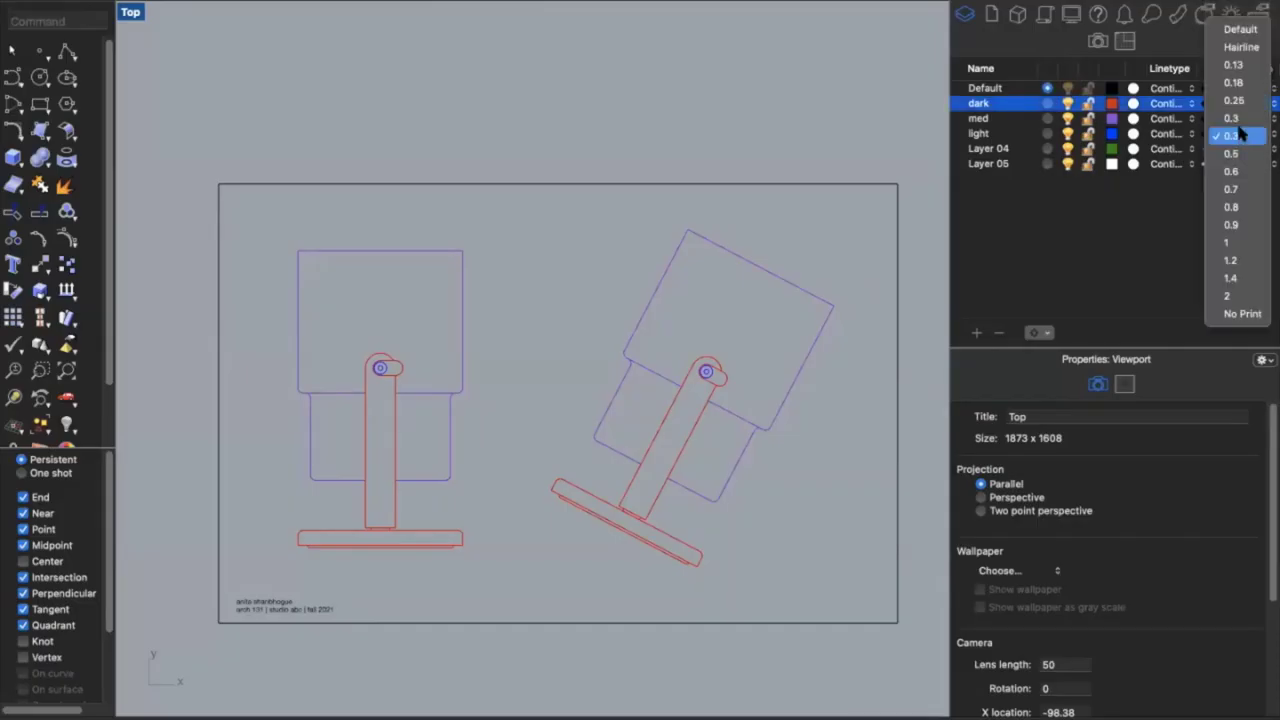
Set the dark layer's print width to 0.6 and reprint to a PDF in Preview
{"action": "left_click", "coordinate": [1231, 171]}
{"action": "type", "text": "print"}
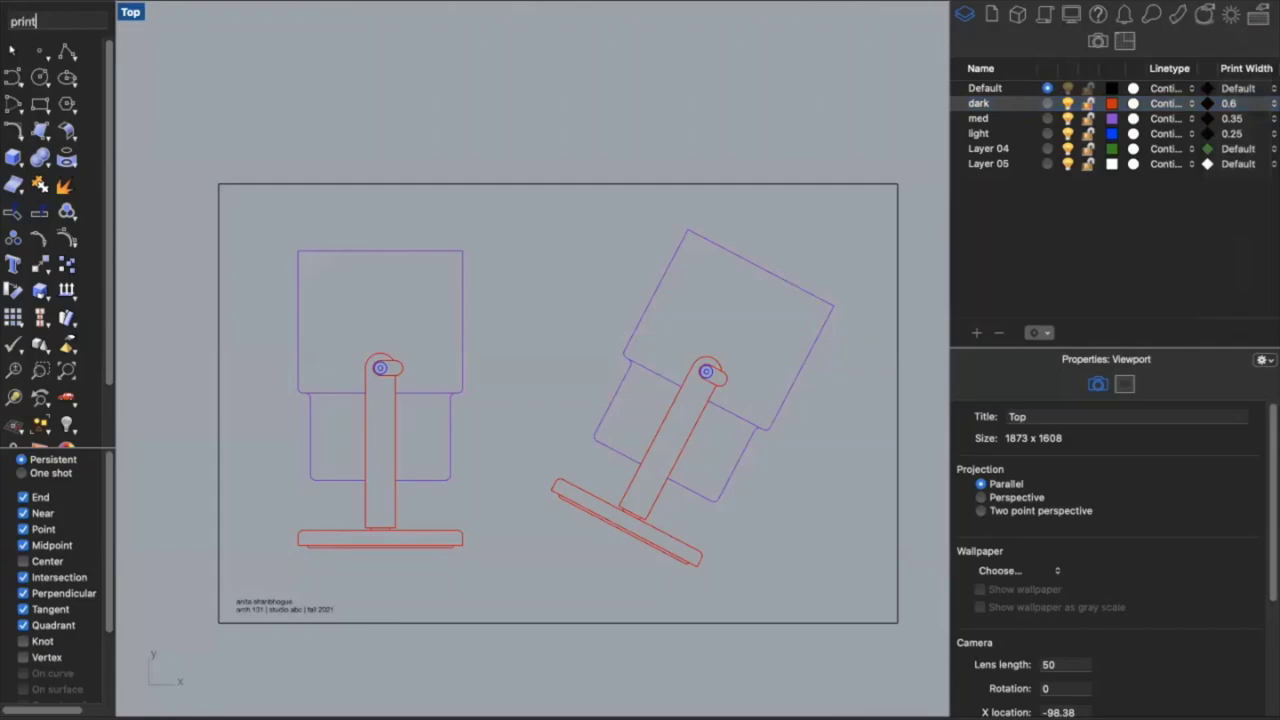
{"action": "key", "text": "Return"}
{"action": "left_click", "coordinate": [568, 646]}
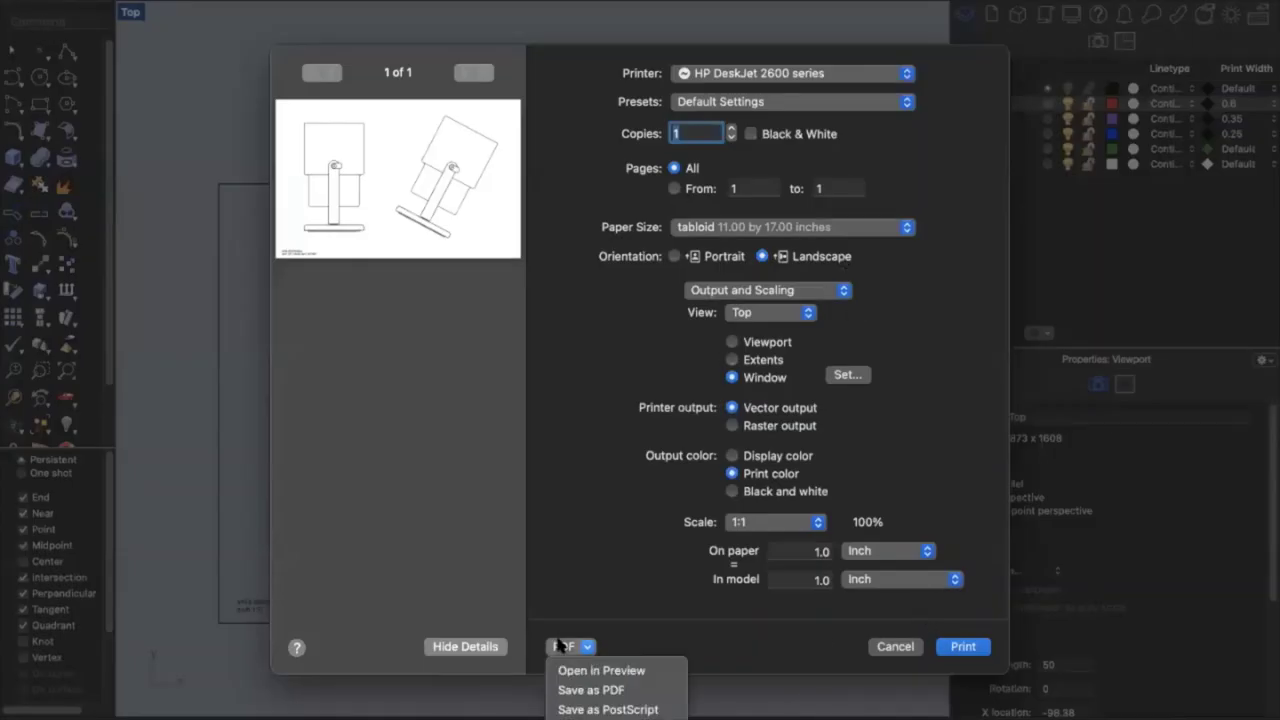
{"action": "left_click", "coordinate": [582, 661]}
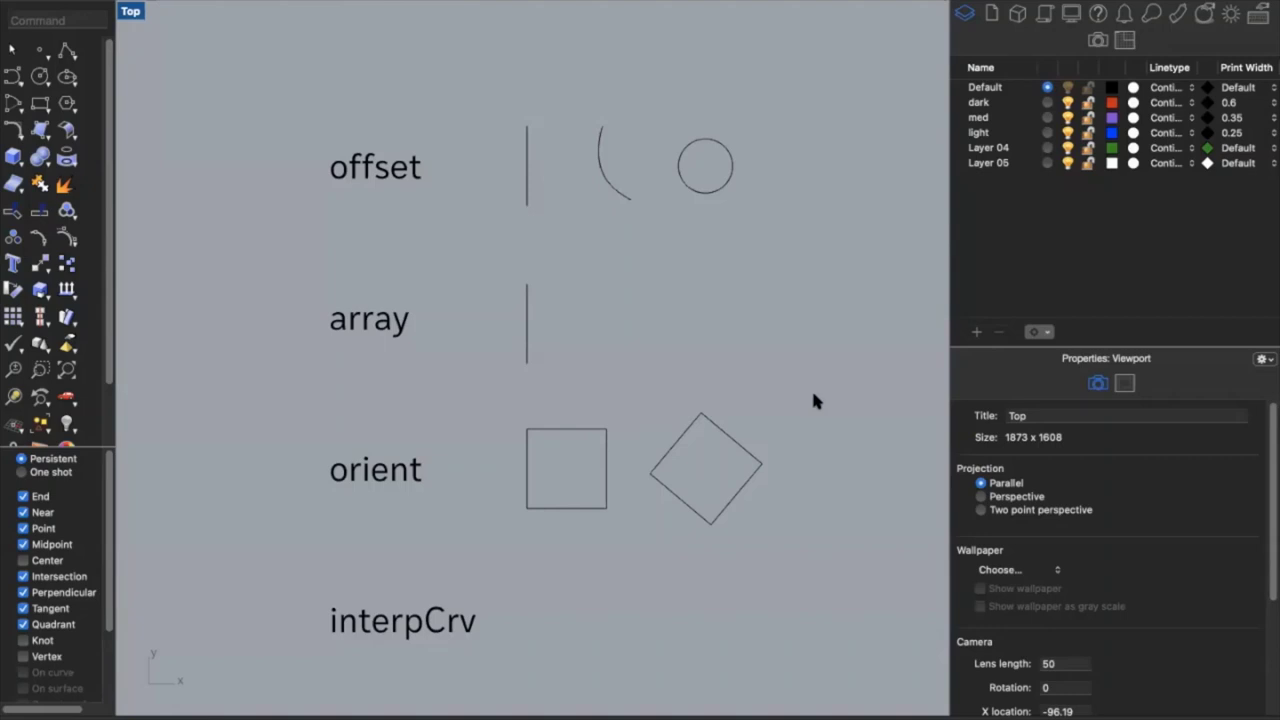
Offset the vertical line by 0.25 to make a double line
{"action": "left_click", "coordinate": [527, 188]}
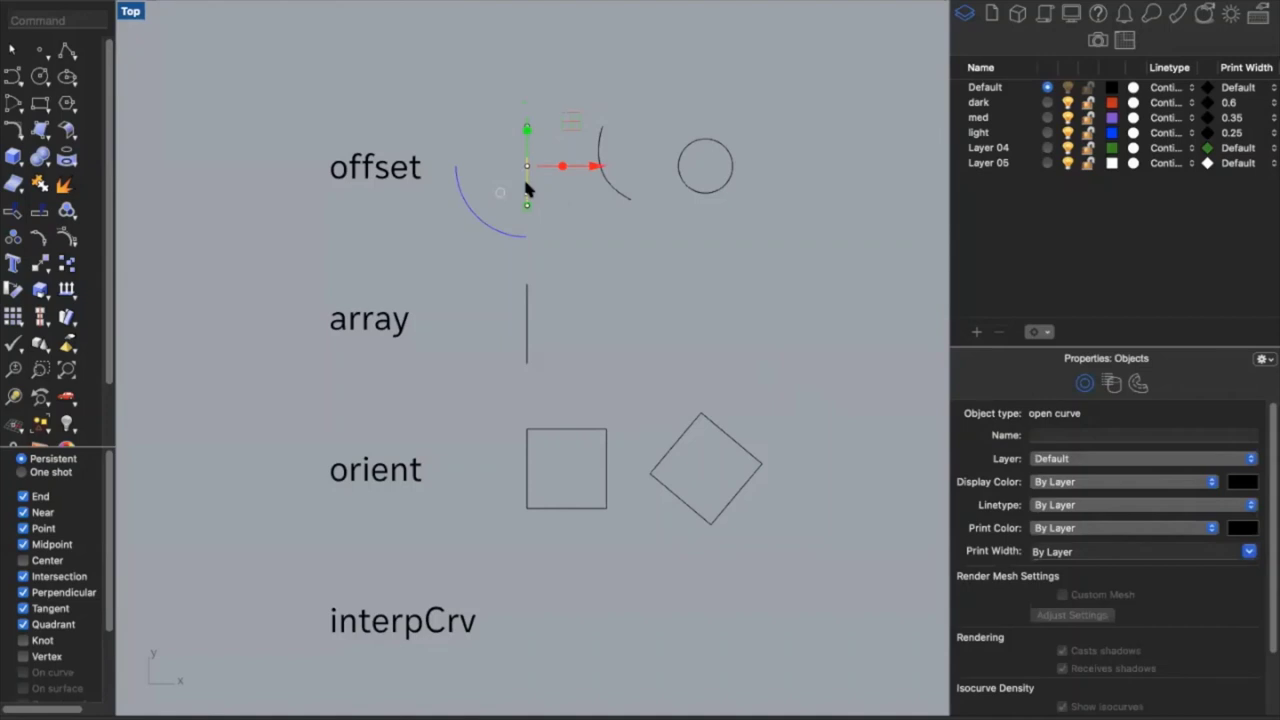
{"action": "type", "text": "offset"}
{"action": "key", "text": "Return"}
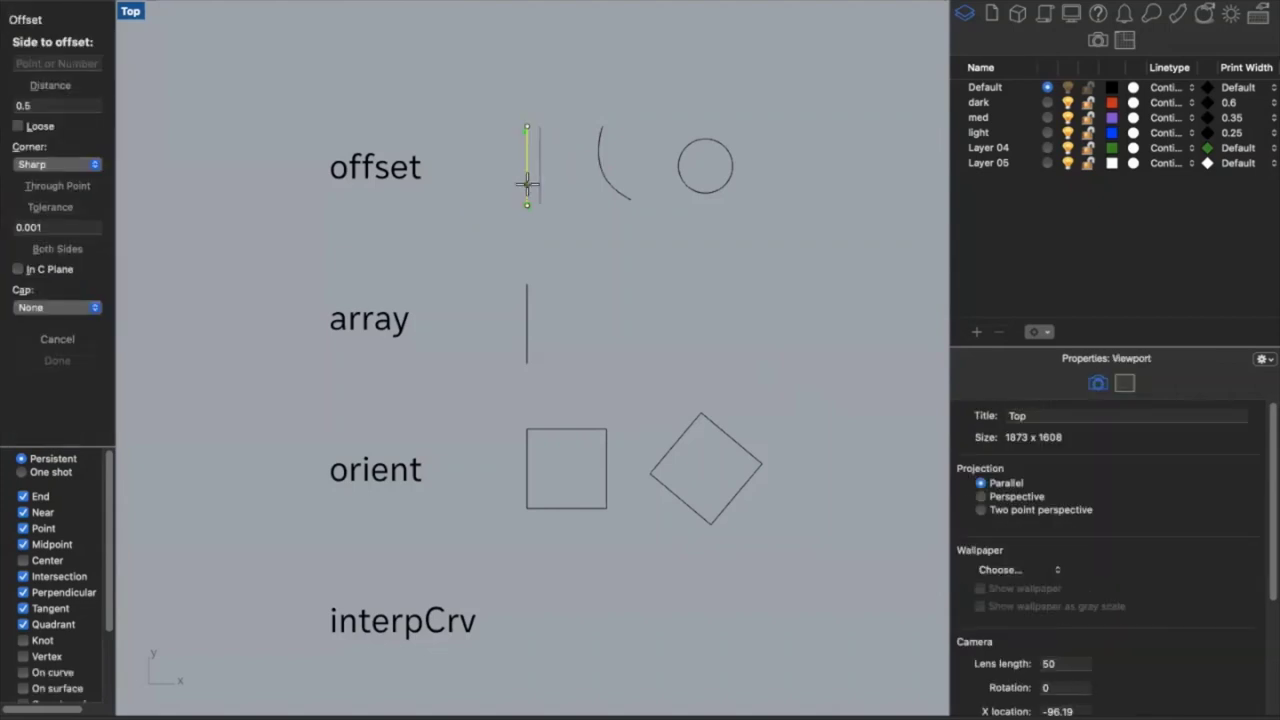
{"action": "left_click", "coordinate": [53, 105]}
{"action": "double_click", "coordinate": [53, 105]}
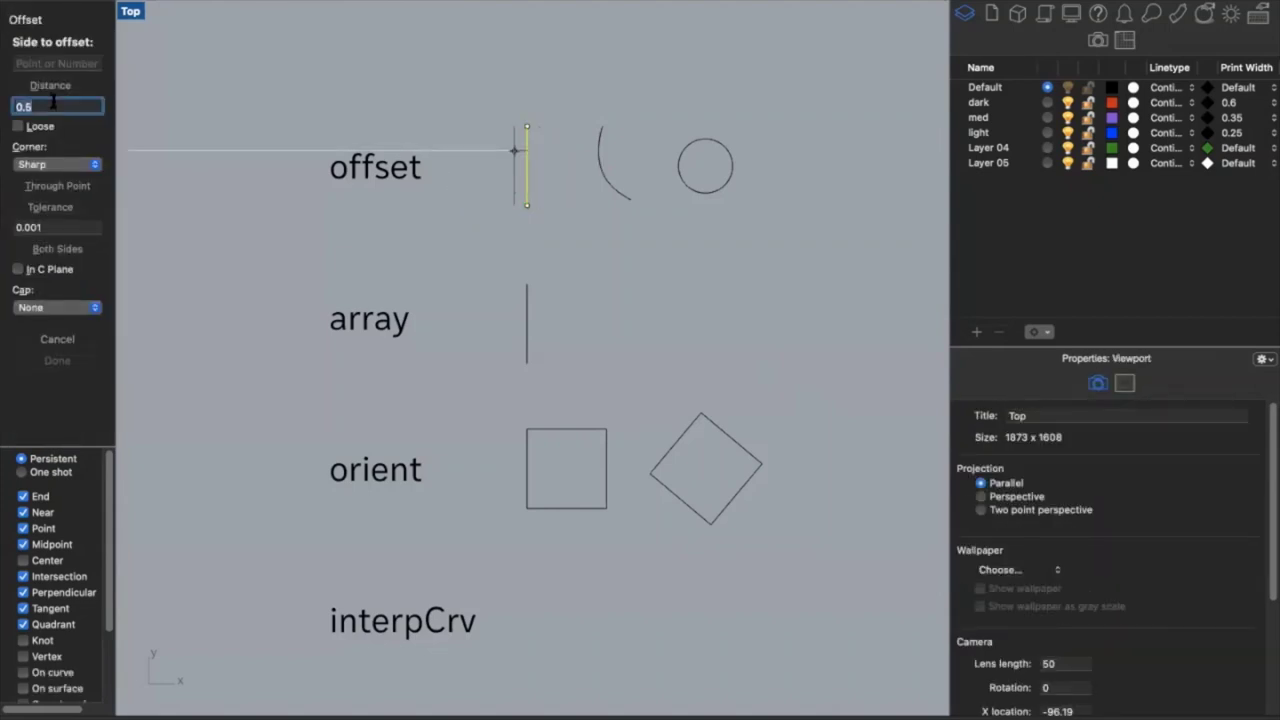
{"action": "type", "text": ".25"}
{"action": "key", "text": "Return"}
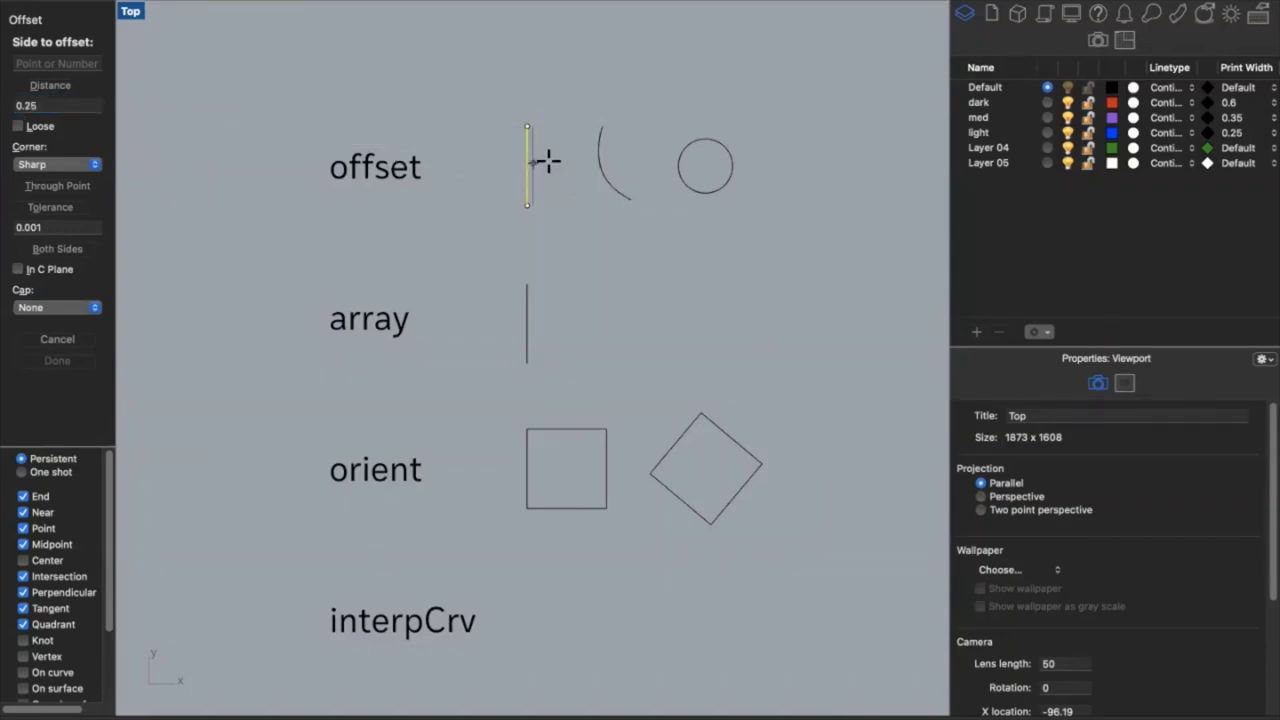
{"action": "left_click", "coordinate": [474, 160]}
{"action": "left_click", "coordinate": [506, 124]}
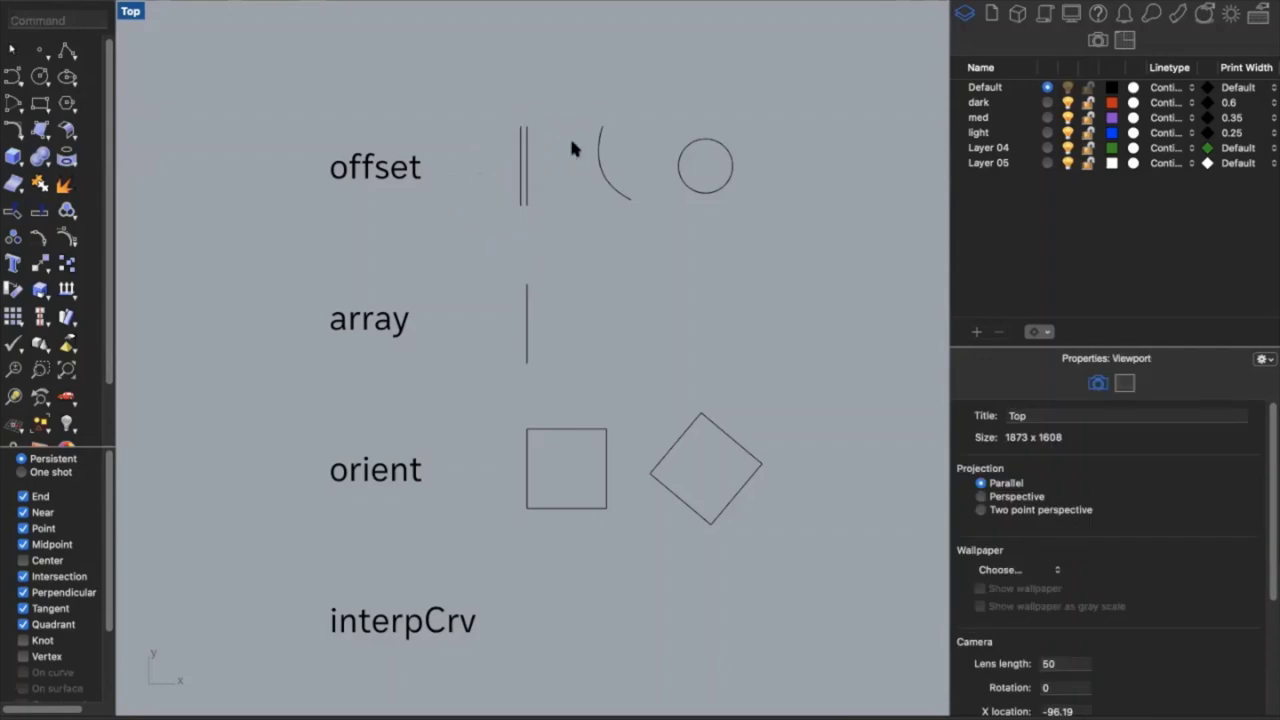
Offset the arc twice to form a triple arc
{"action": "left_click", "coordinate": [603, 172]}
{"action": "key", "text": "Return"}
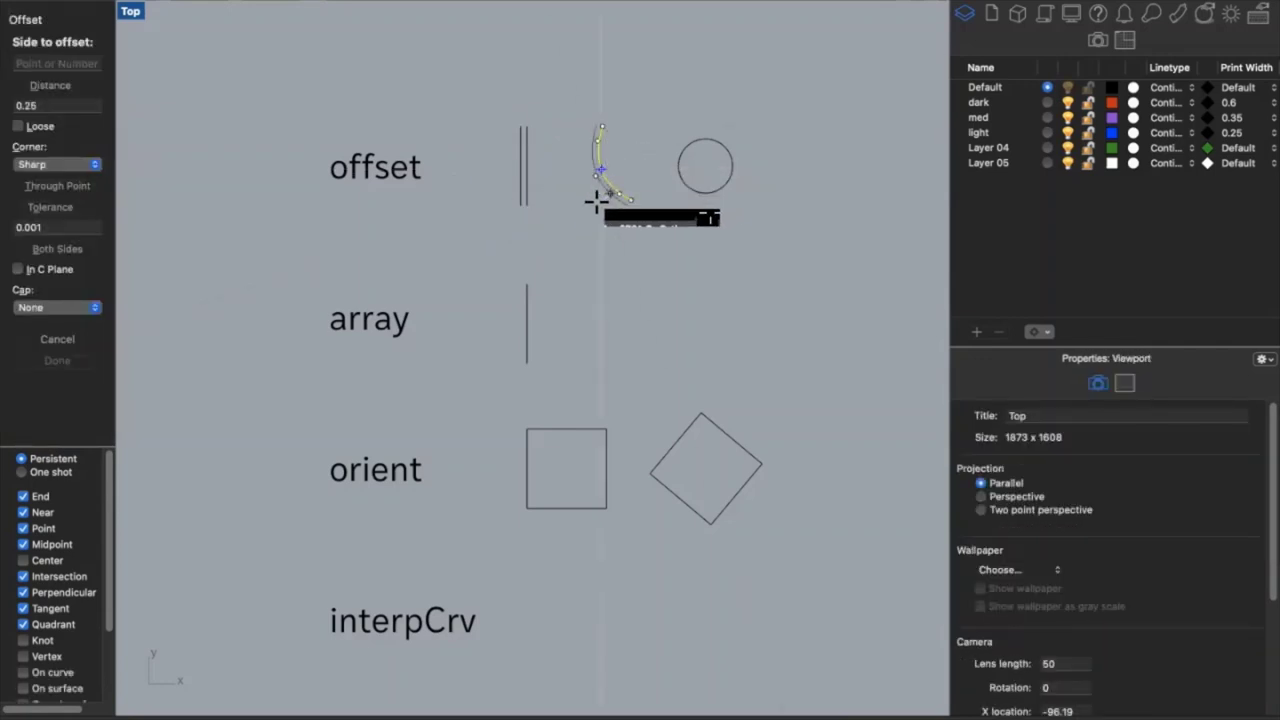
{"action": "left_click", "coordinate": [594, 198]}
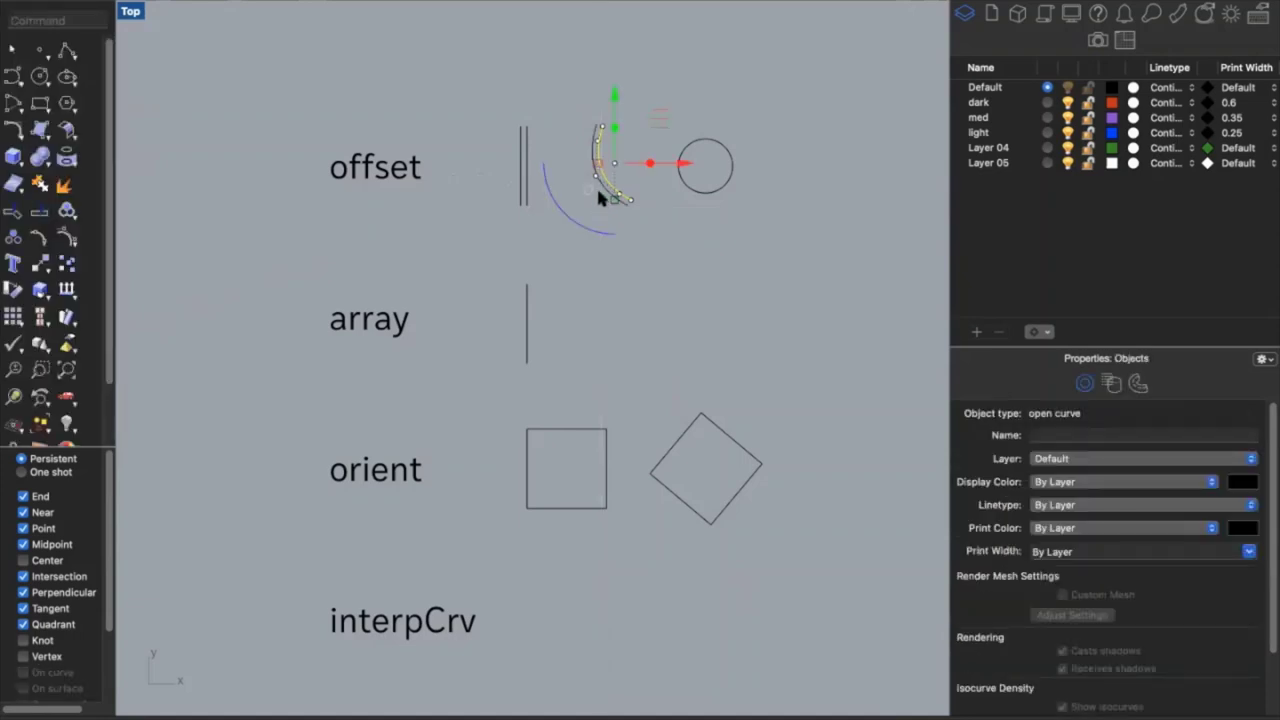
{"action": "key", "text": "Return"}
{"action": "left_click", "coordinate": [590, 212]}
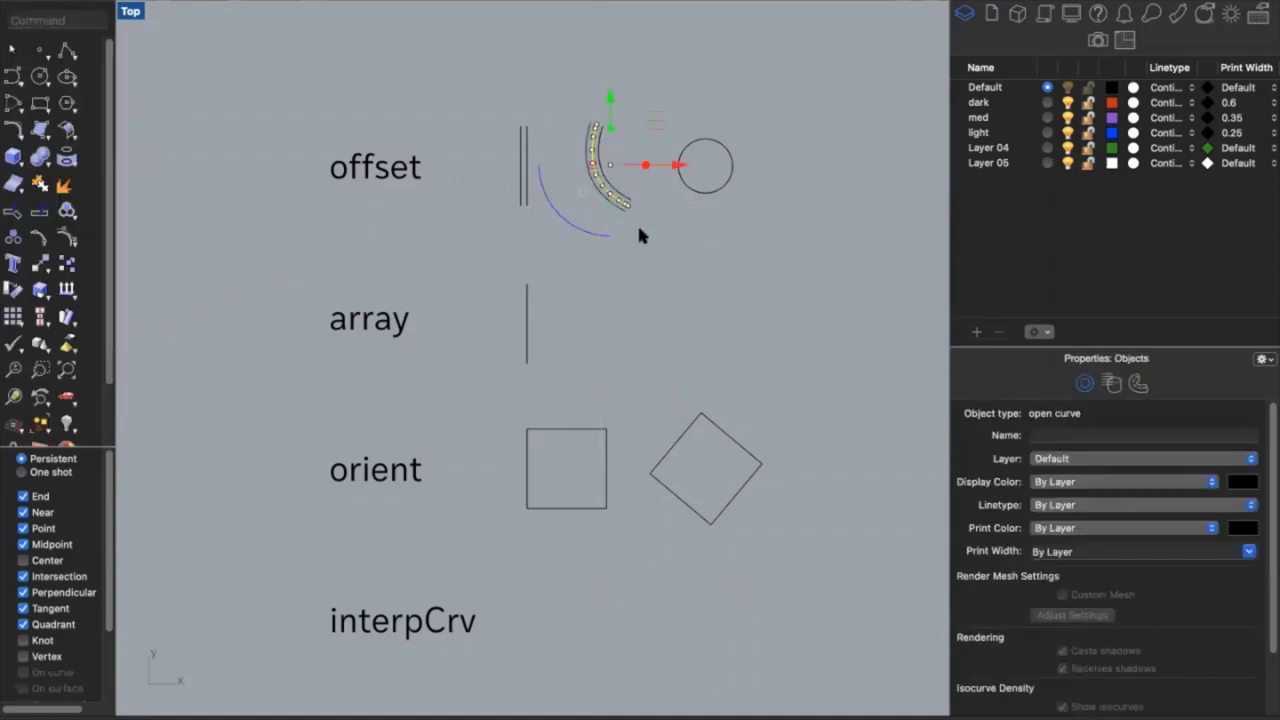
{"action": "key", "text": "Escape"}
Offset the circle once at the current distance
{"action": "left_click", "coordinate": [728, 169]}
{"action": "key", "text": "Return"}
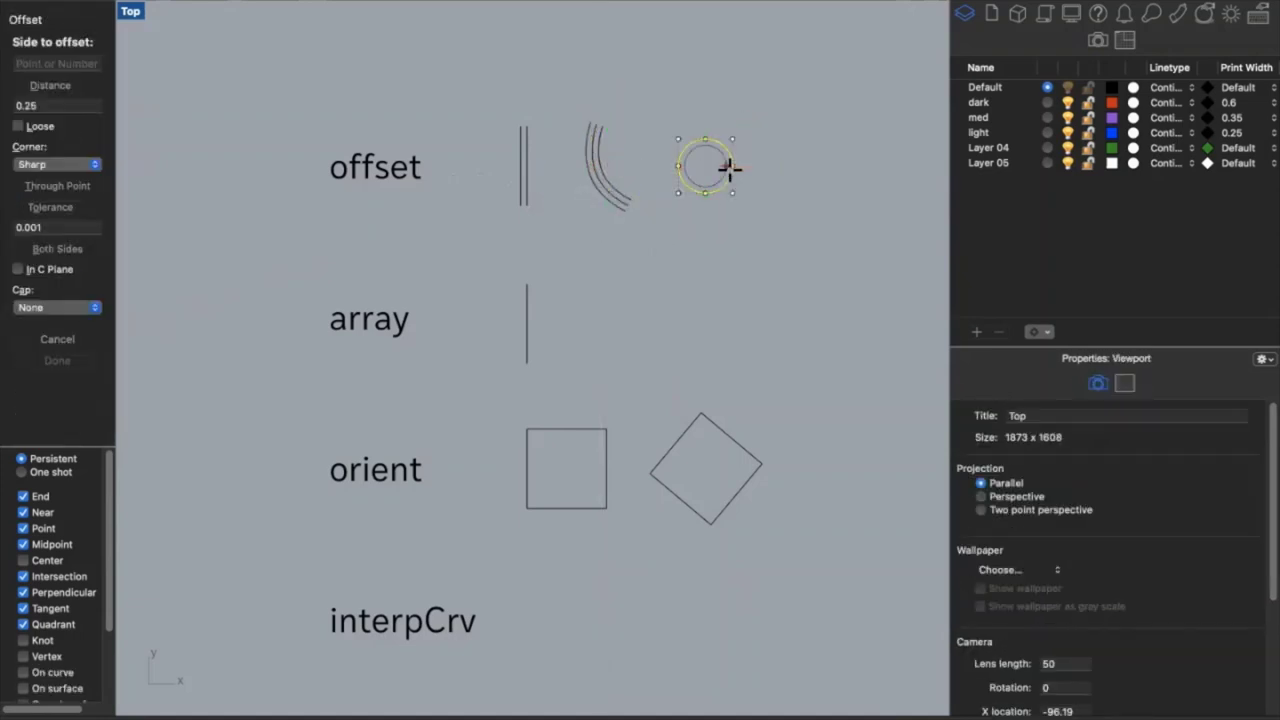
{"action": "key", "text": "Escape"}
{"action": "key", "text": "Escape"}
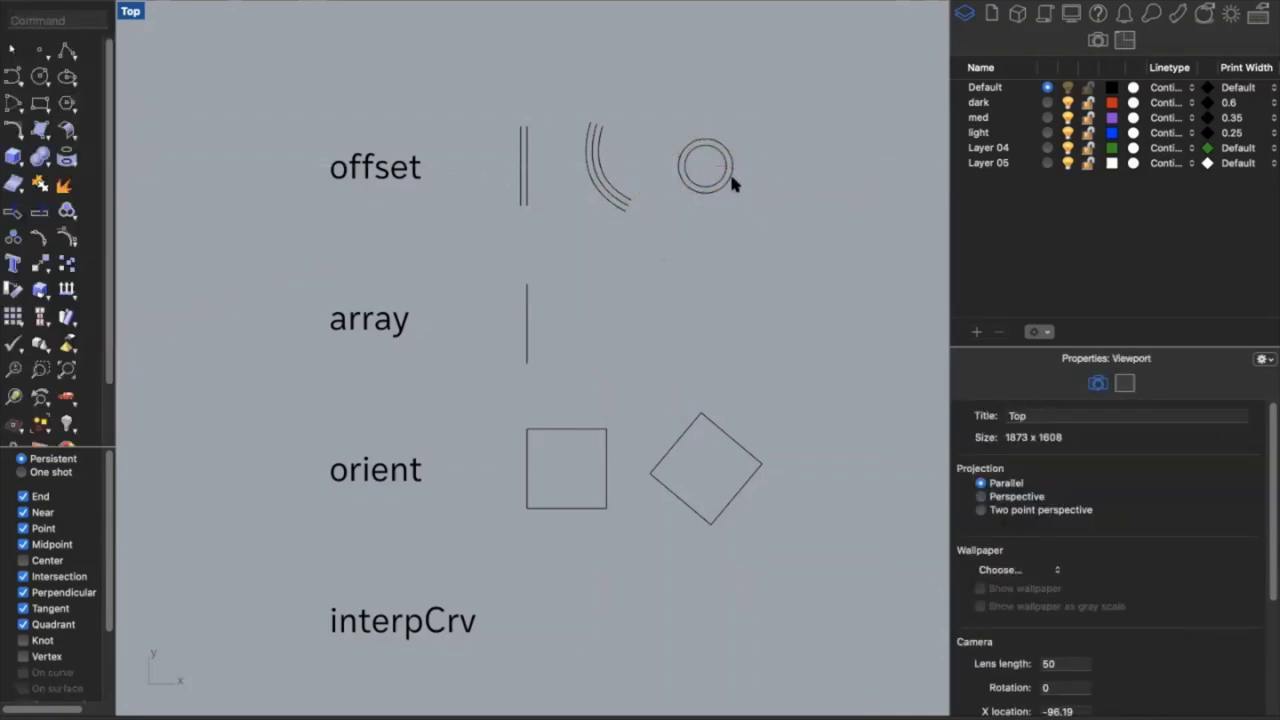
Offset the circle outward by 0.5, correcting a mistyped 5, for the outer ring
{"action": "left_click", "coordinate": [727, 167]}
{"action": "key", "text": "Return"}
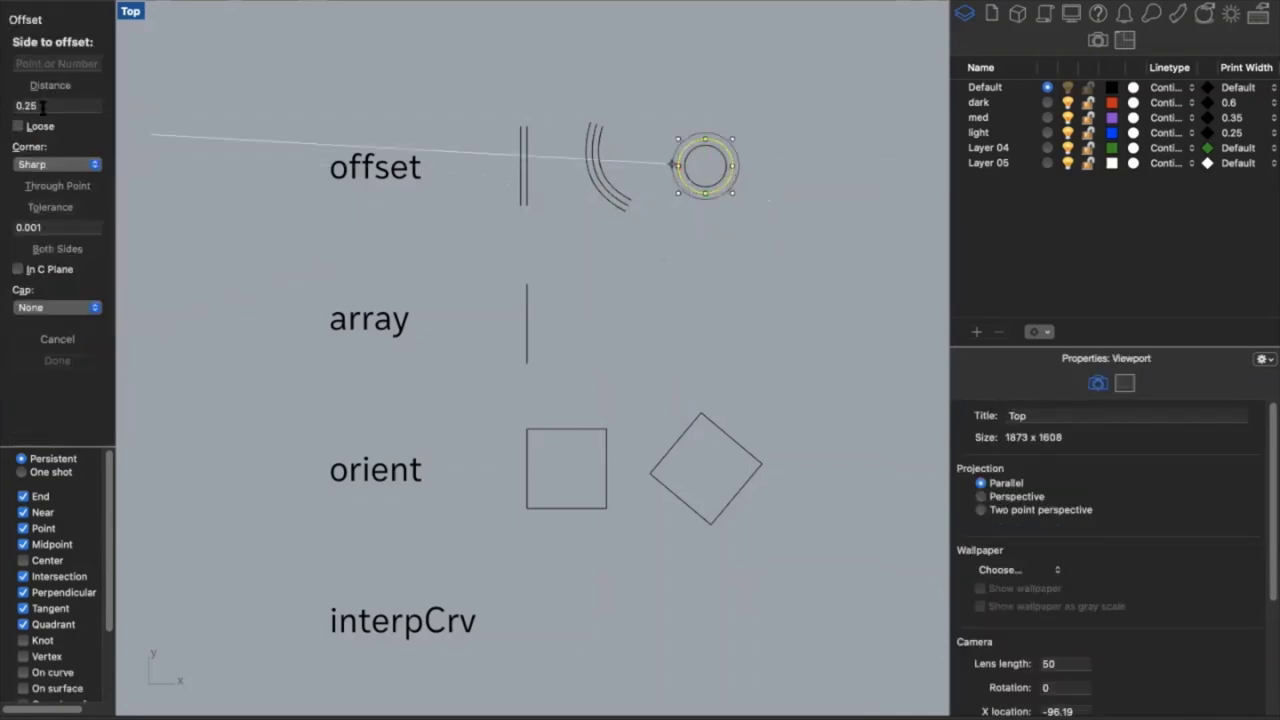
{"action": "left_click", "coordinate": [41, 107]}
{"action": "type", "text": "5"}
{"action": "key", "text": "Return"}
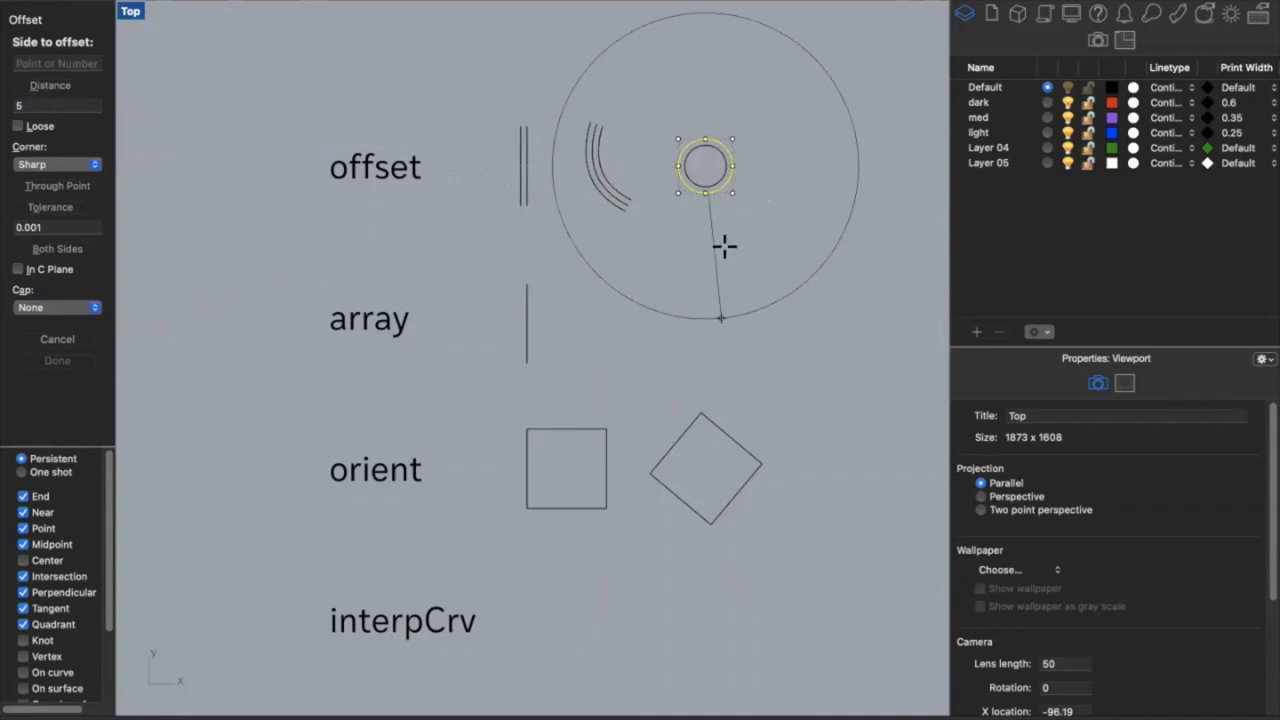
{"action": "left_click", "coordinate": [78, 105]}
{"action": "key", "text": "BackSpace"}
{"action": "type", "text": "0.5"}
{"action": "key", "text": "Return"}
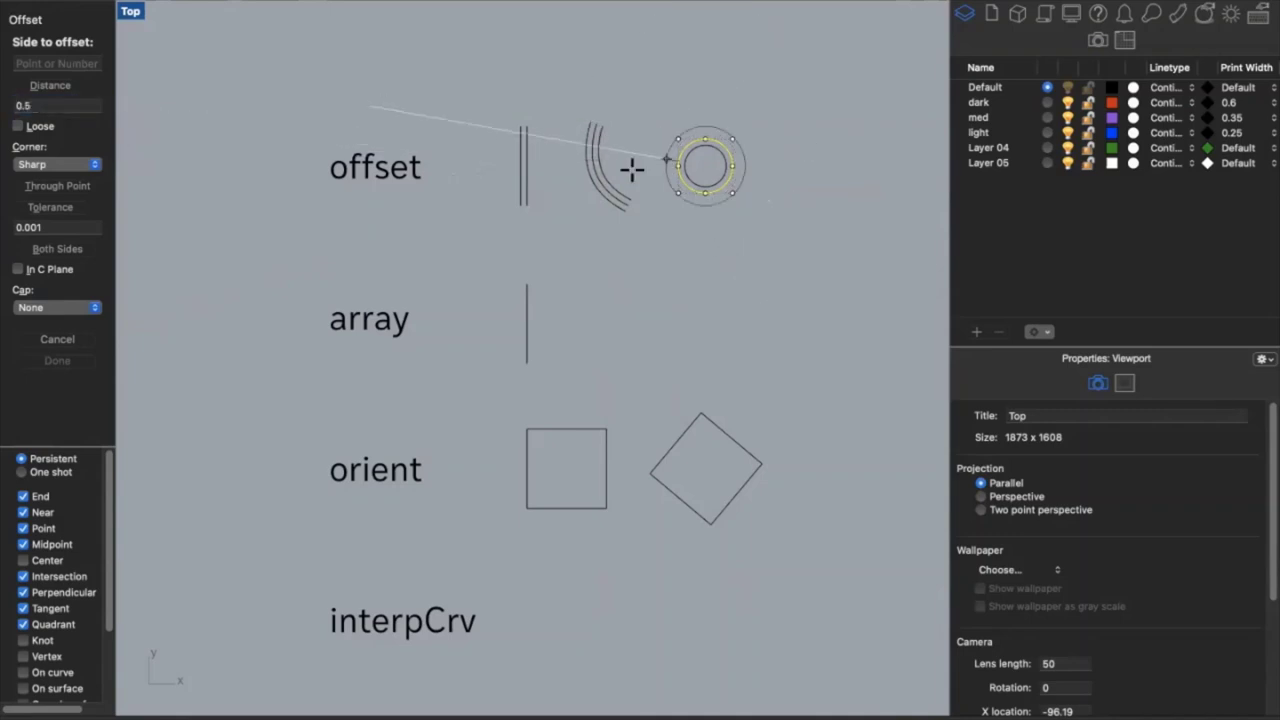
{"action": "left_click", "coordinate": [785, 193]}
{"action": "key", "text": "Escape"}
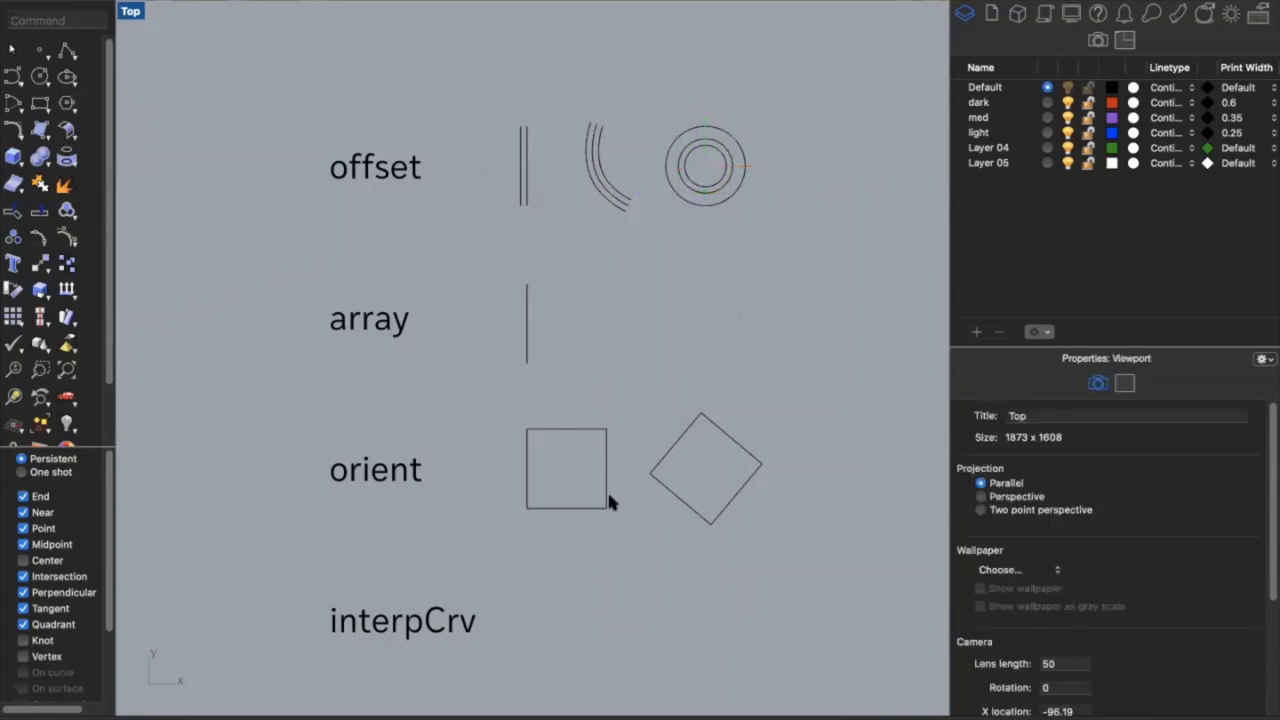
Array the vertical line with 6 copies in X, then undo that attempt
{"action": "left_click", "coordinate": [525, 348]}
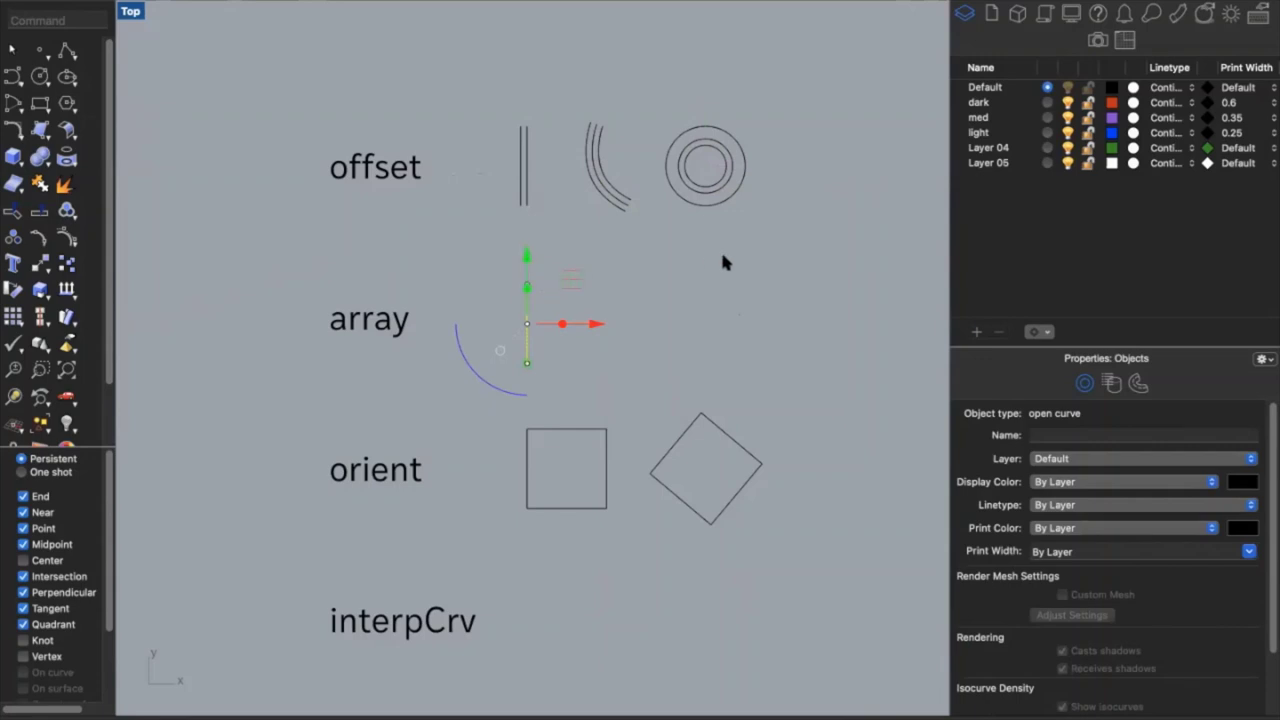
{"action": "type", "text": "array"}
{"action": "key", "text": "Return"}
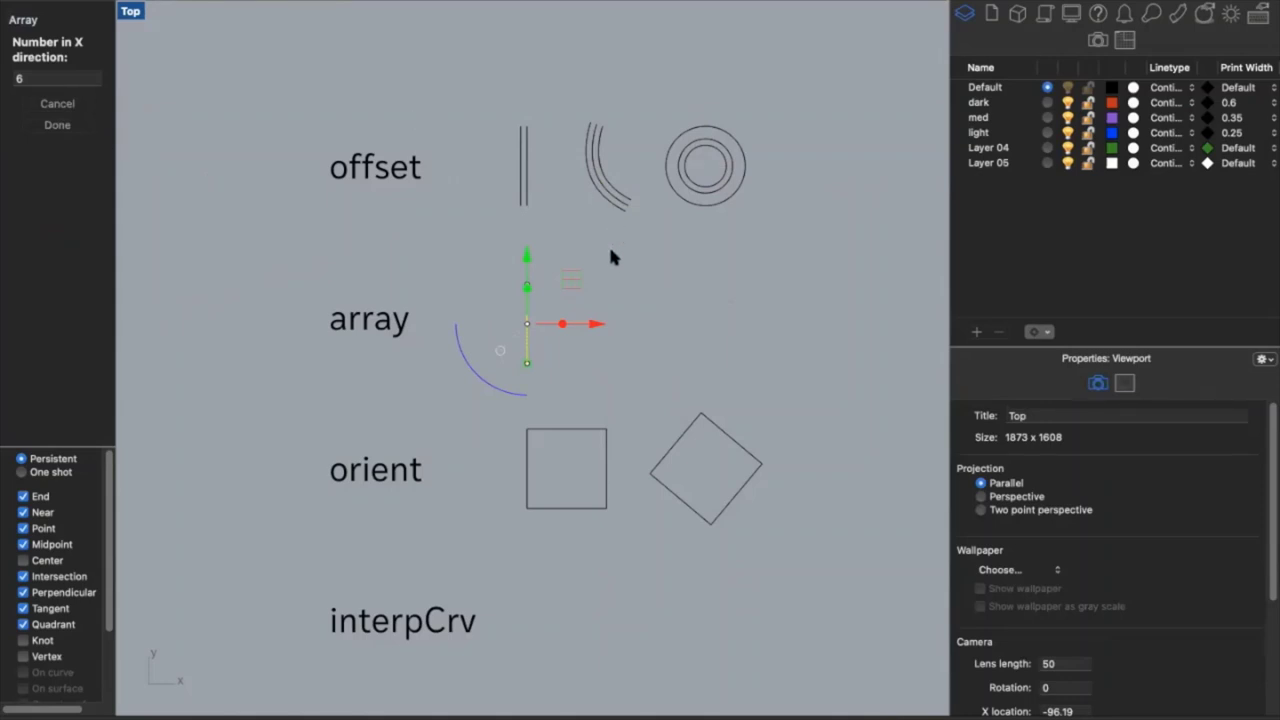
{"action": "key", "text": "Return"}
{"action": "key", "text": "Return"}
{"action": "key", "text": "Return"}
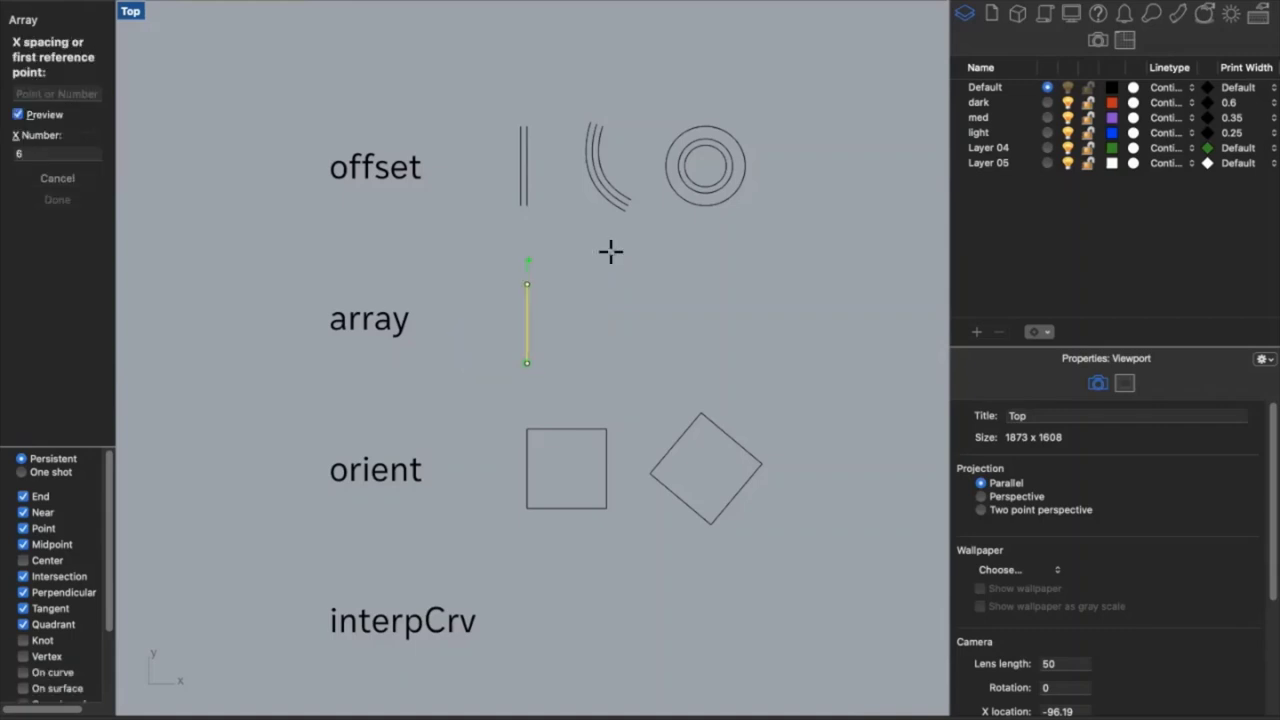
{"action": "left_click", "coordinate": [528, 364]}
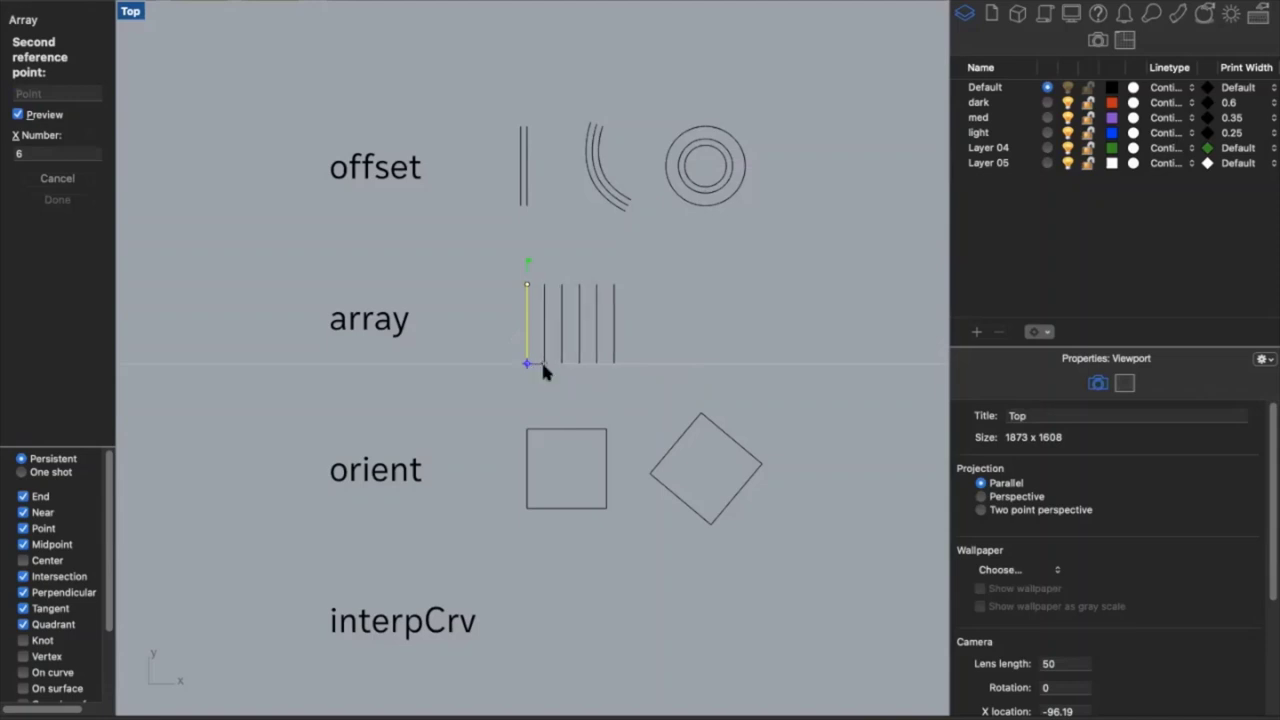
{"action": "left_click", "coordinate": [543, 366]}
{"action": "key", "text": "Return"}
{"action": "left_click", "coordinate": [570, 400]}
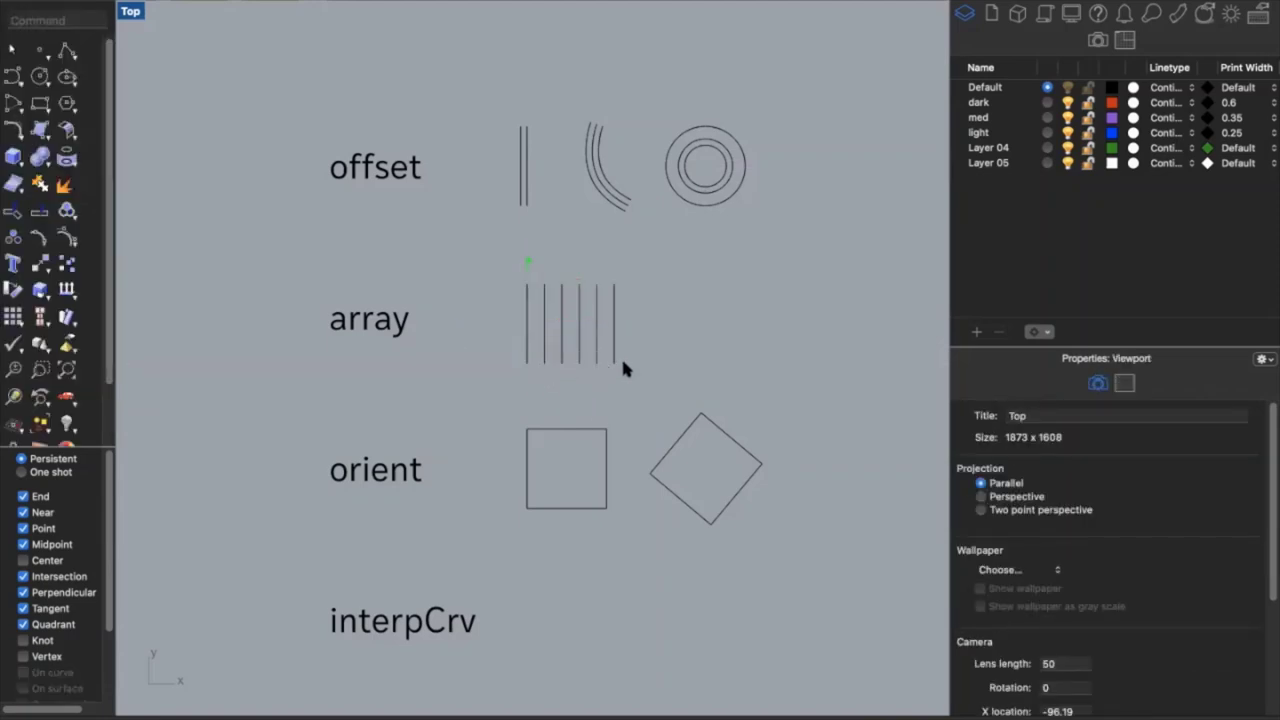
{"action": "key", "text": "super+z"}
Re-array the line as six parallel copies spaced 0.3 apart
{"action": "left_click", "coordinate": [527, 350]}
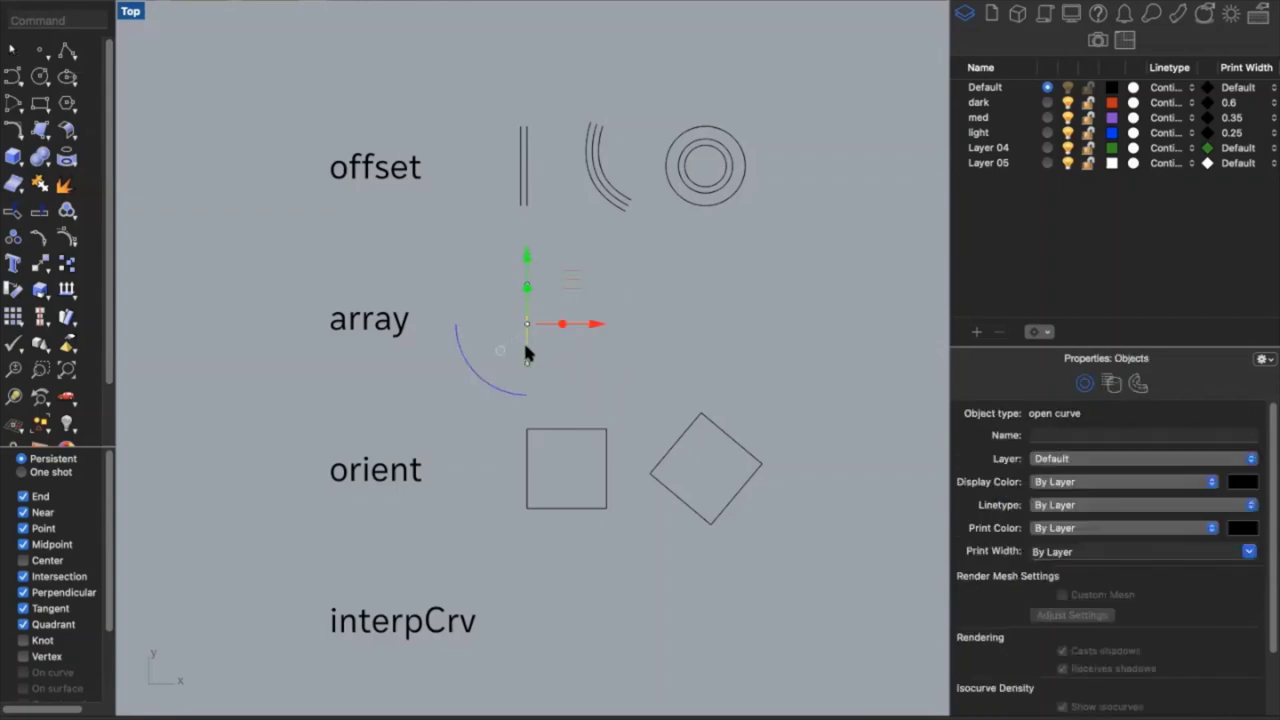
{"action": "key", "text": "Return"}
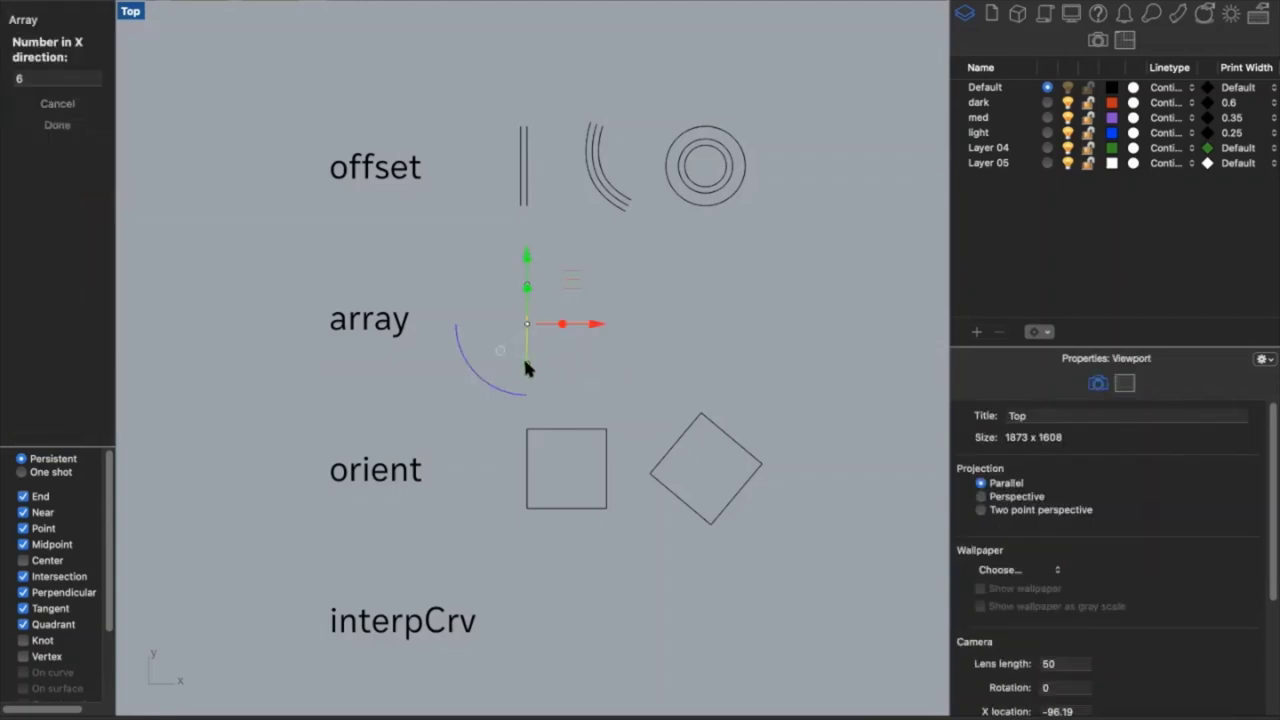
{"action": "key", "text": "Return"}
{"action": "key", "text": "Return"}
{"action": "key", "text": "Return"}
{"action": "type", "text": "0.3"}
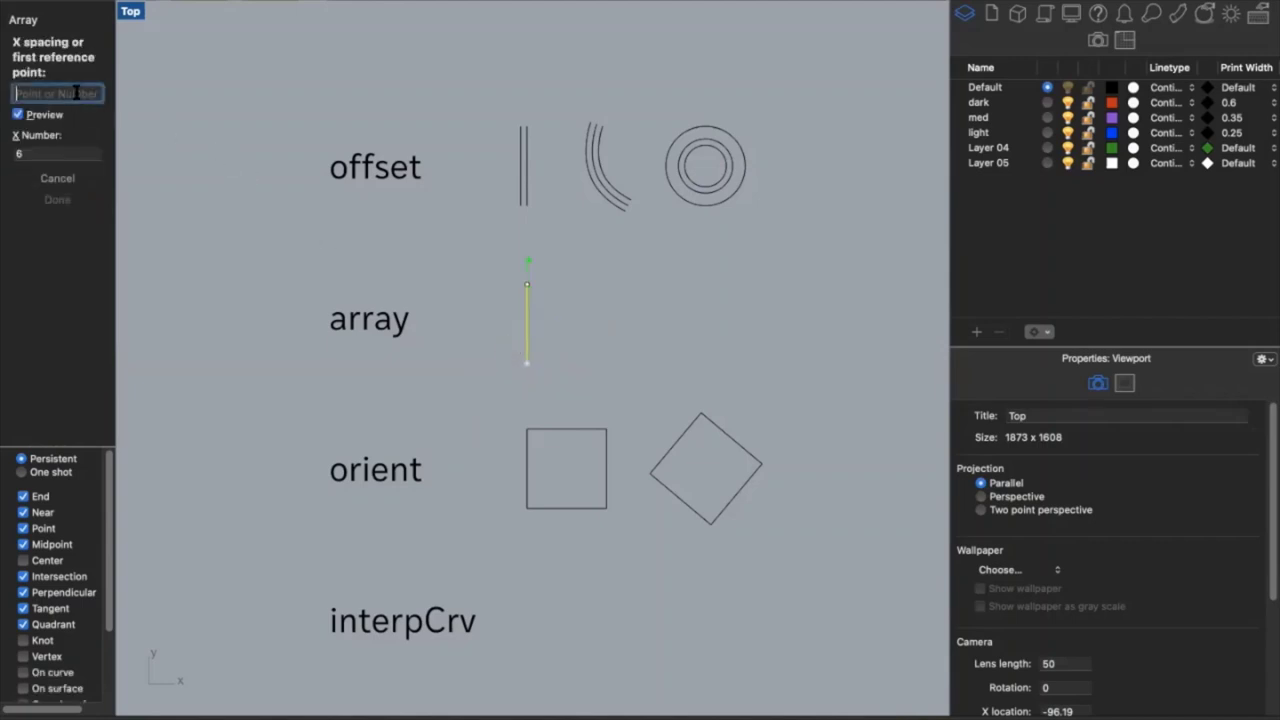
{"action": "key", "text": "Return"}
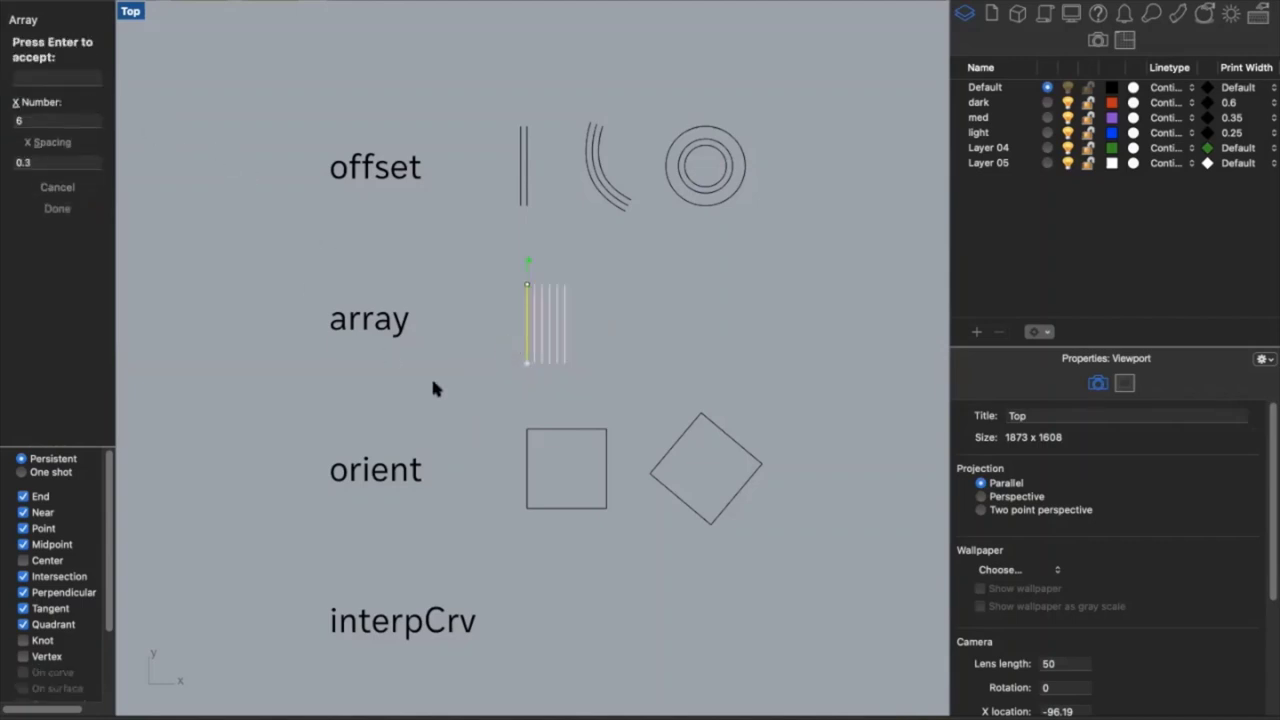
{"action": "key", "text": "Return"}
{"action": "left_click", "coordinate": [431, 391]}
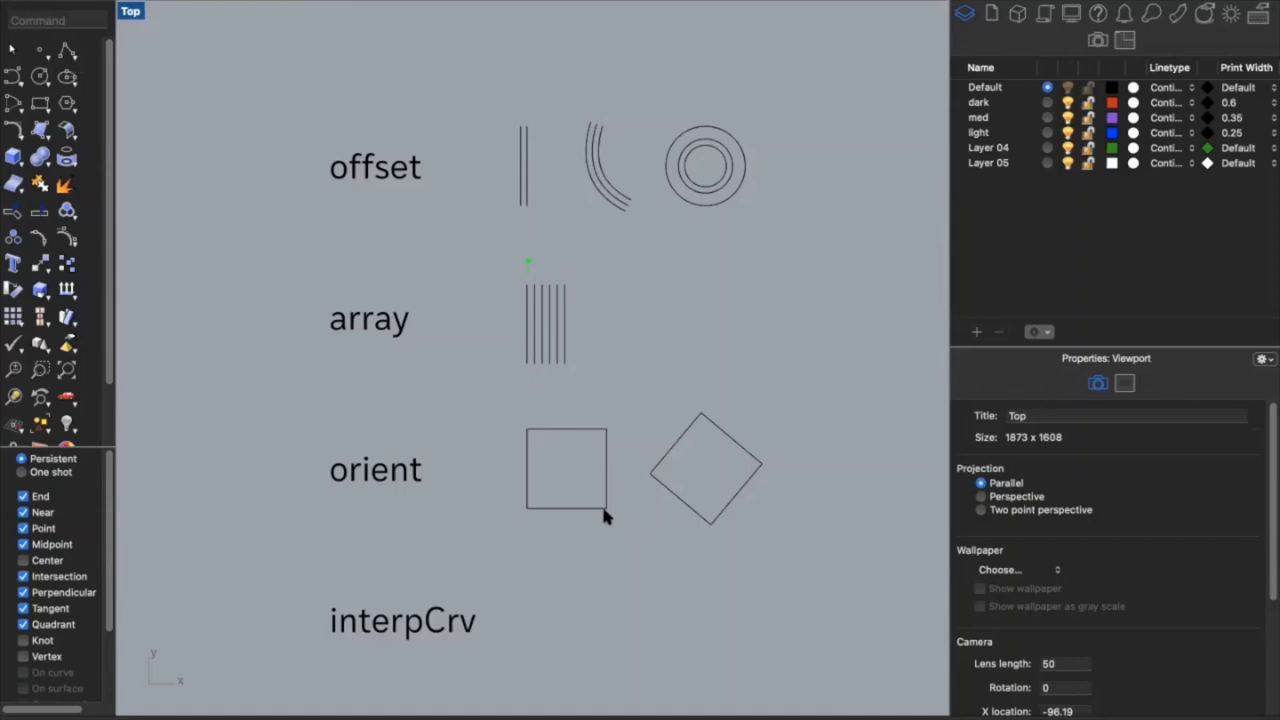
{"action": "left_click", "coordinate": [651, 479]}
Orient the tilted square by its left and top corners onto the original square's right edge
{"action": "type", "text": "orient"}
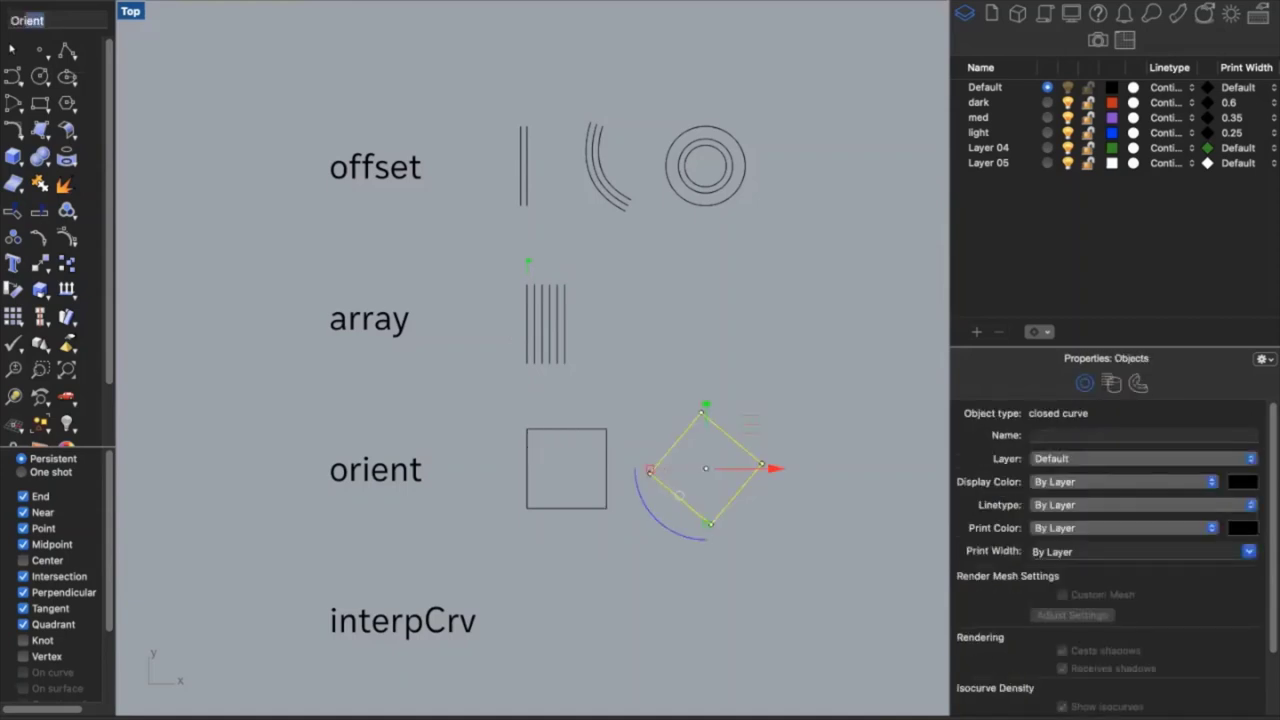
{"action": "key", "text": "Return"}
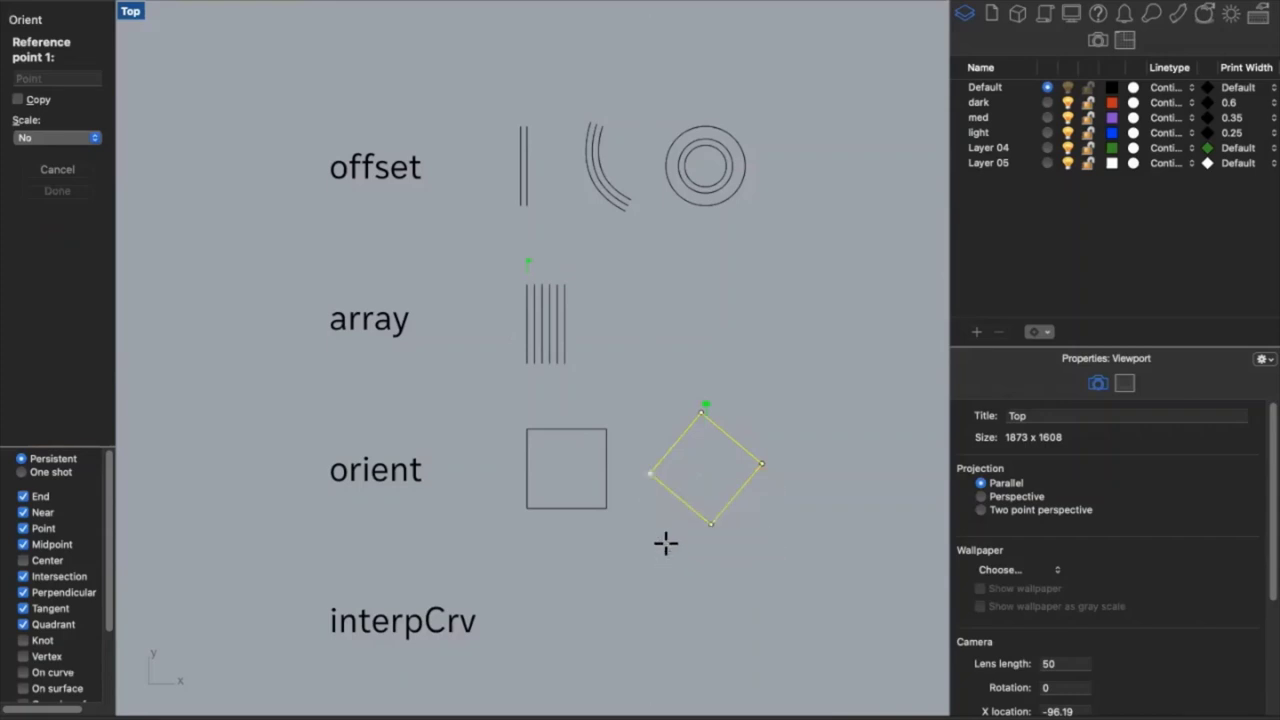
{"action": "left_click", "coordinate": [649, 473]}
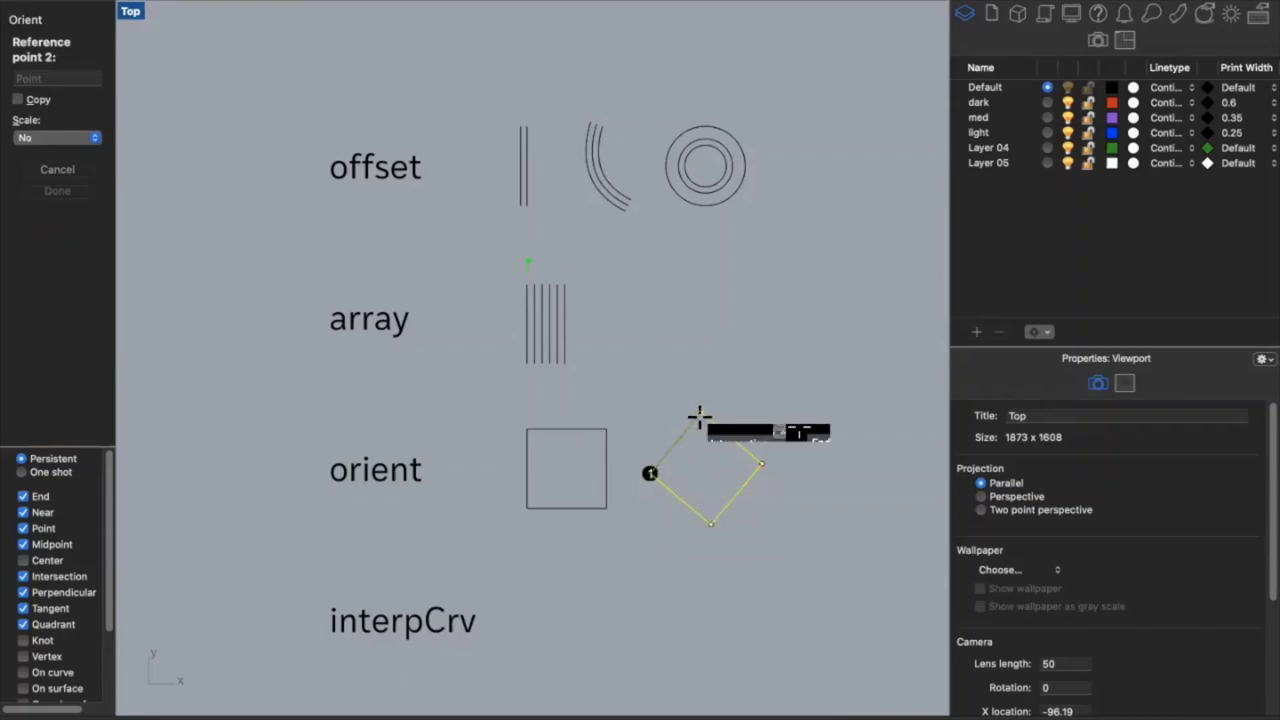
{"action": "left_click", "coordinate": [700, 415]}
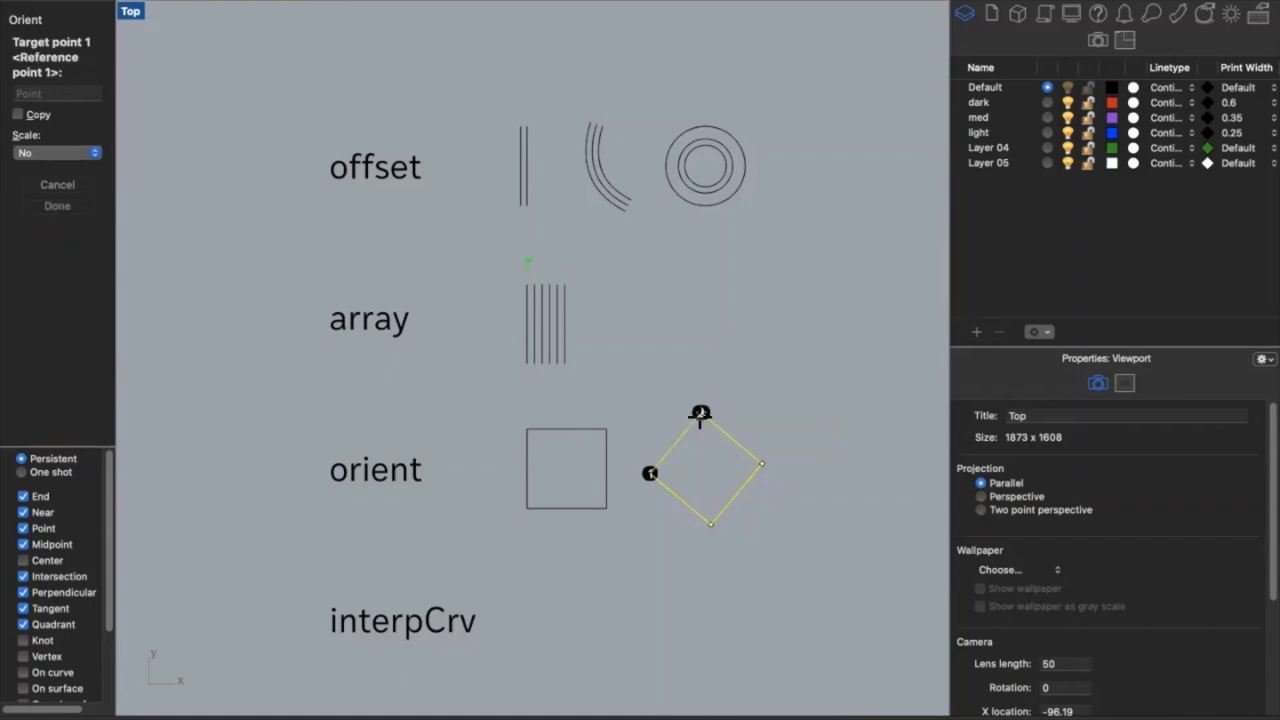
{"action": "left_click", "coordinate": [606, 508]}
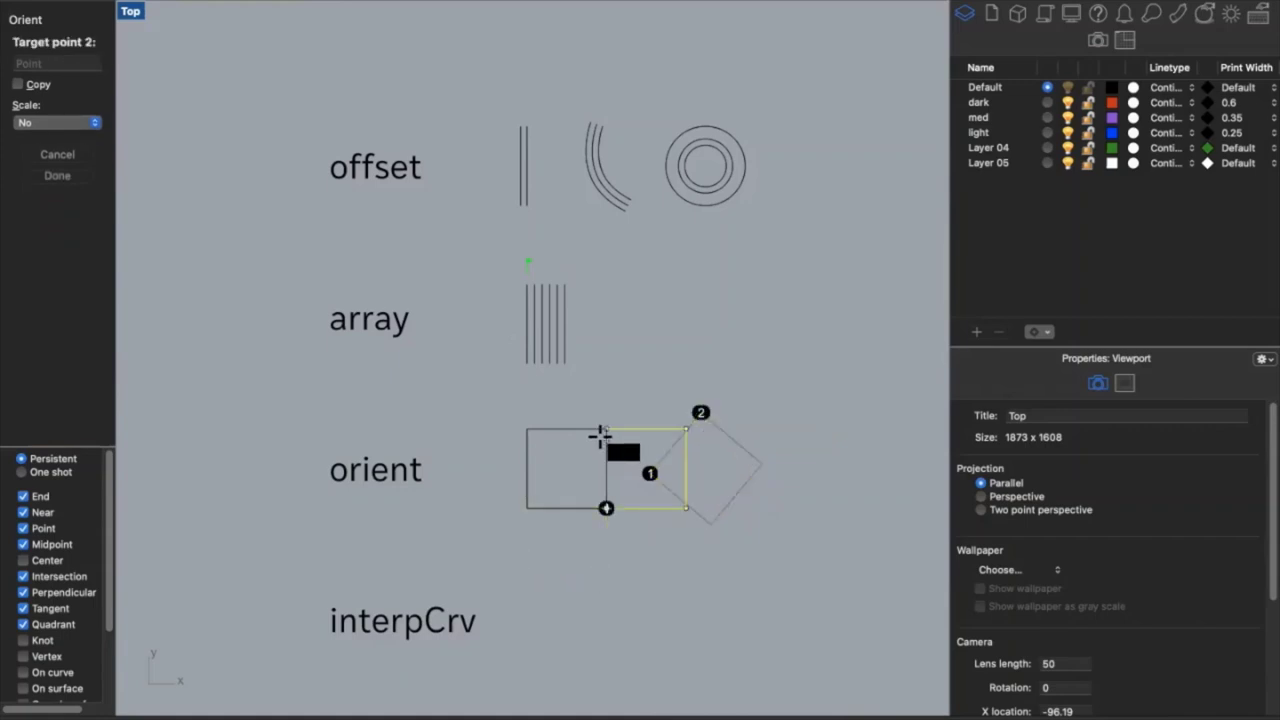
{"action": "left_click", "coordinate": [601, 434]}
{"action": "left_click", "coordinate": [659, 597]}
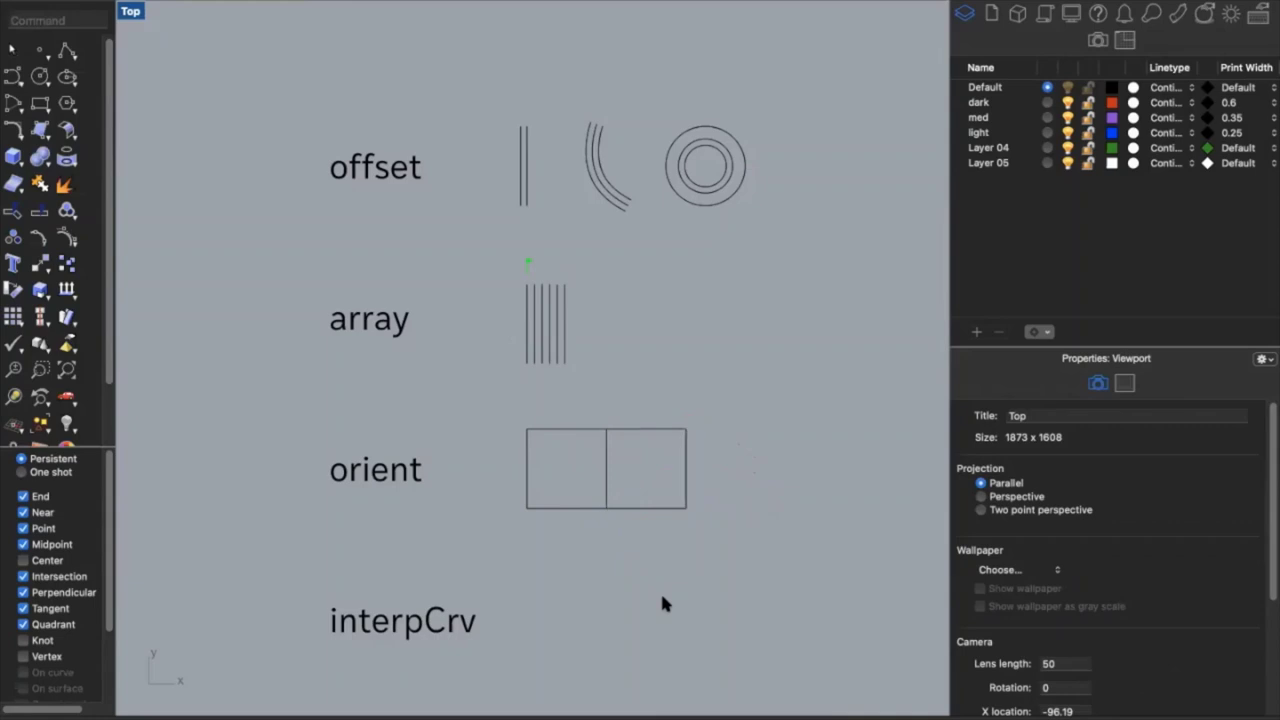
{"action": "scroll", "coordinate": [661, 598], "scroll_direction": "down", "scroll_amount": 3}
Draw a closed kidney-shaped interpolated curve beside interpCrv
{"action": "scroll", "coordinate": [660, 591], "scroll_direction": "down", "scroll_amount": 10}
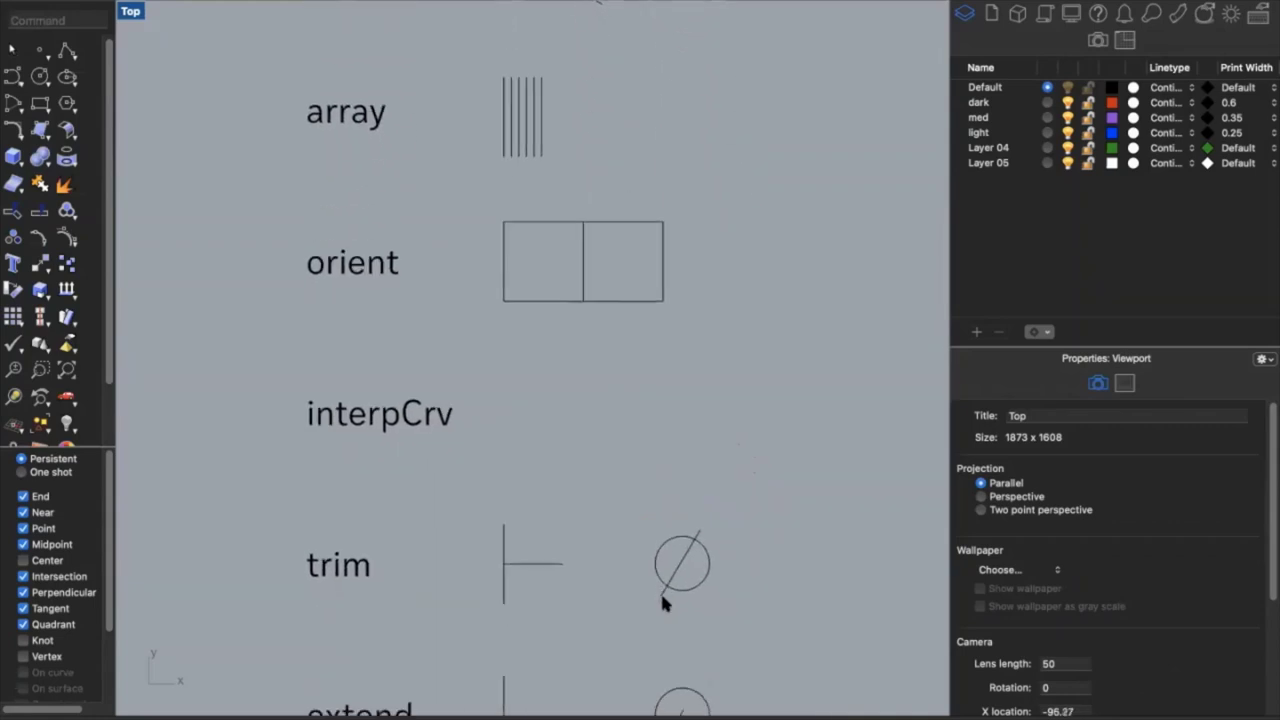
{"action": "type", "text": "interpCrv"}
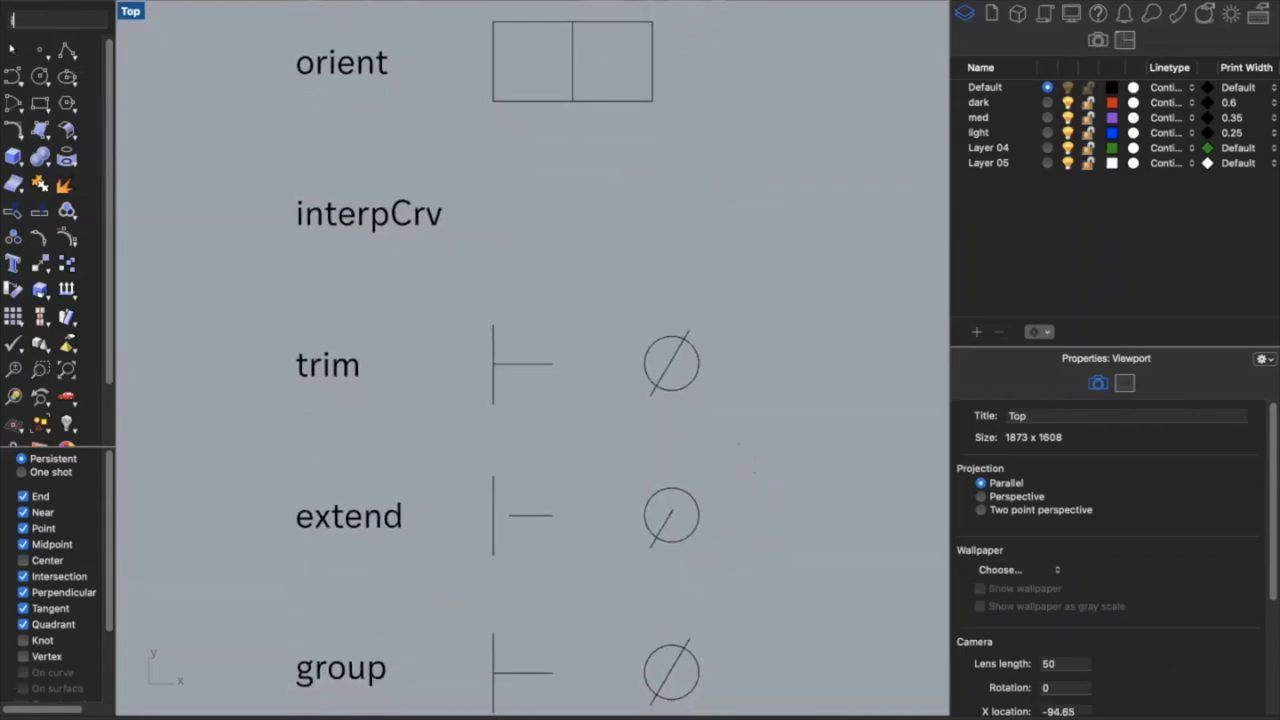
{"action": "key", "text": "Return"}
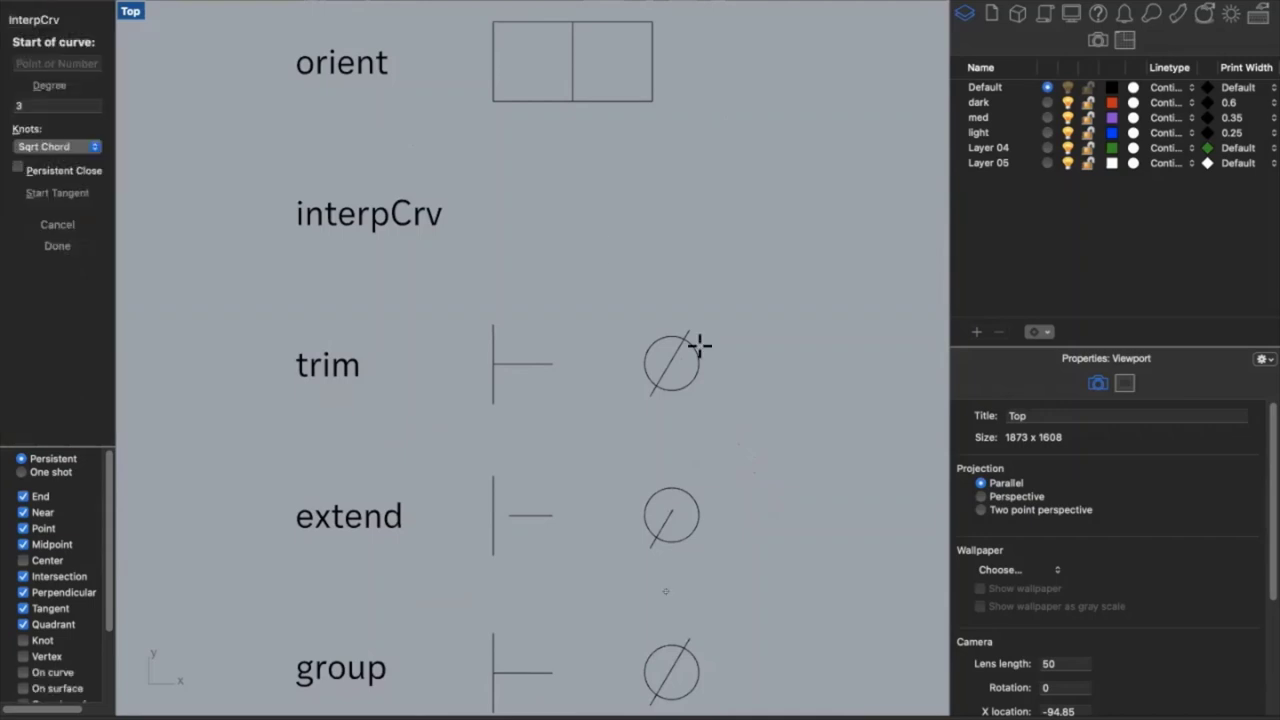
{"action": "left_click", "coordinate": [521, 230]}
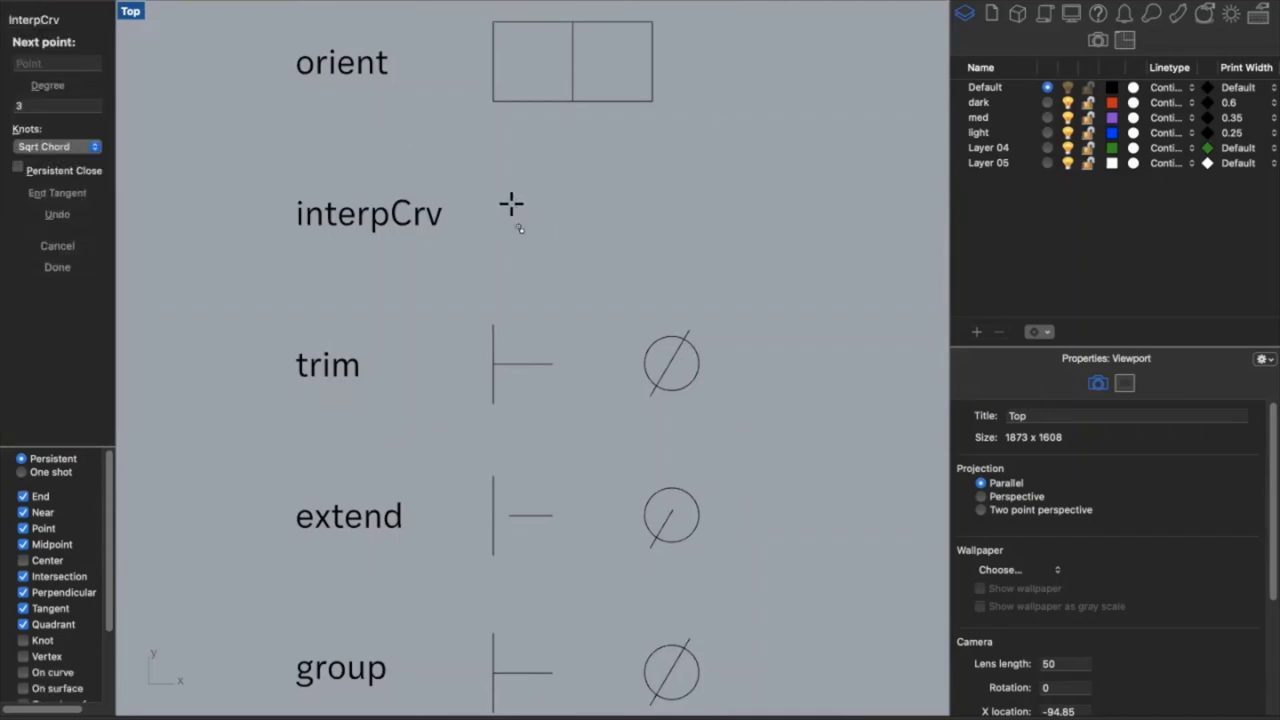
{"action": "left_click", "coordinate": [510, 203]}
{"action": "left_click", "coordinate": [531, 172]}
{"action": "left_click", "coordinate": [616, 182]}
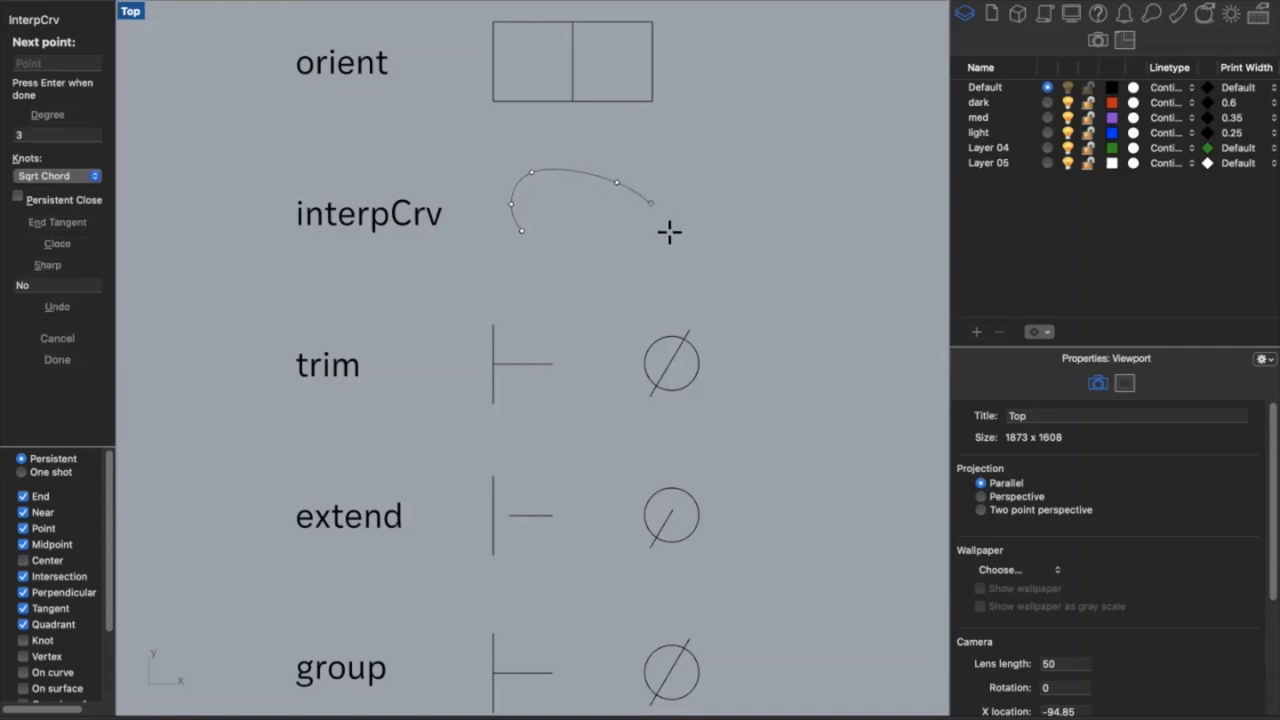
{"action": "left_click", "coordinate": [670, 235]}
{"action": "left_click", "coordinate": [655, 265]}
{"action": "left_click", "coordinate": [521, 230]}
Draw a smaller closed loop inside the kidney shape
{"action": "key", "text": "Return"}
{"action": "left_click", "coordinate": [569, 222]}
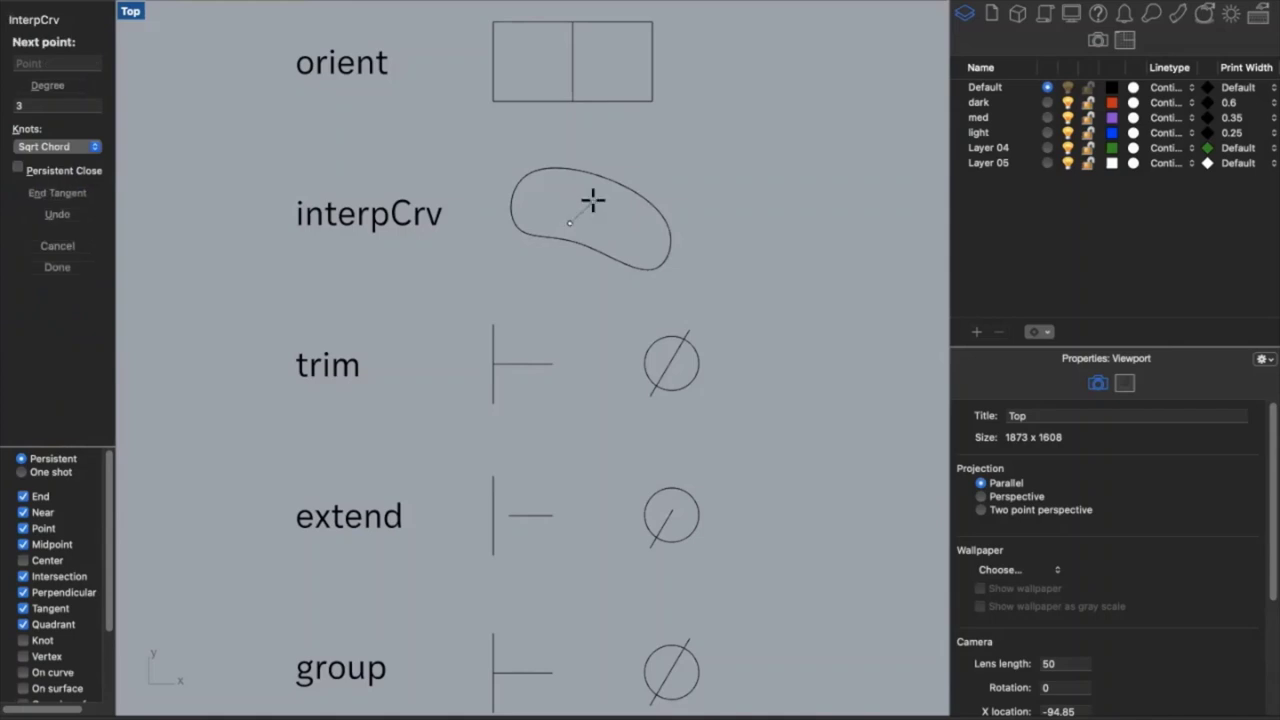
{"action": "left_click", "coordinate": [594, 203]}
{"action": "left_click", "coordinate": [640, 224]}
{"action": "left_click", "coordinate": [640, 241]}
{"action": "left_click", "coordinate": [595, 238]}
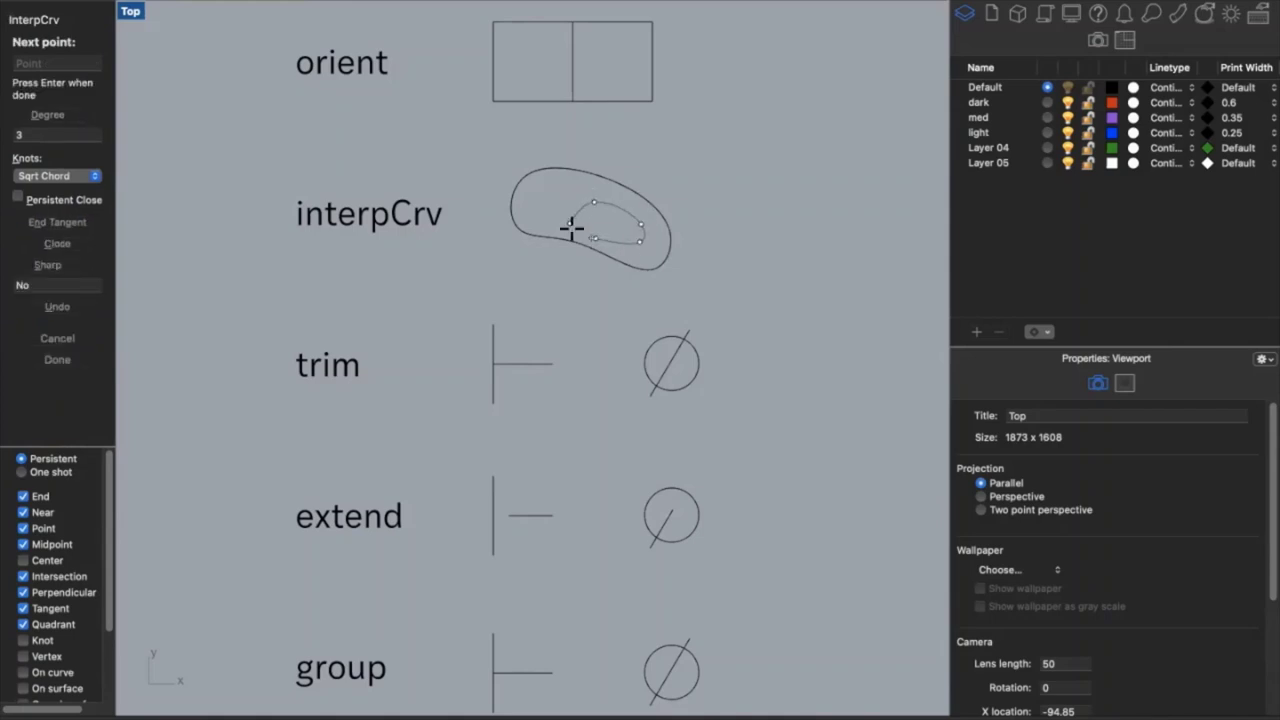
{"action": "left_click", "coordinate": [569, 223]}
Draw a closed oval curve to the right of the kidney shape
{"action": "key", "text": "Return"}
{"action": "left_click", "coordinate": [718, 185]}
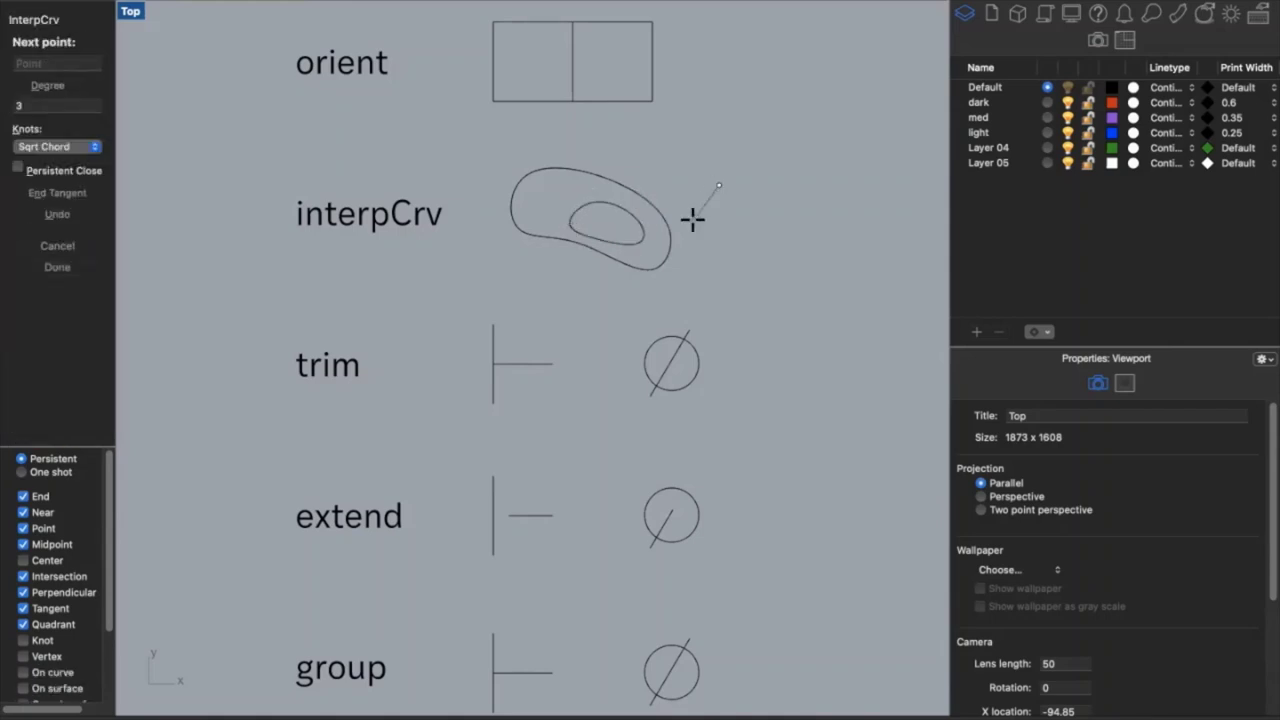
{"action": "left_click", "coordinate": [692, 221]}
{"action": "left_click", "coordinate": [724, 257]}
{"action": "left_click", "coordinate": [792, 256]}
{"action": "left_click", "coordinate": [803, 203]}
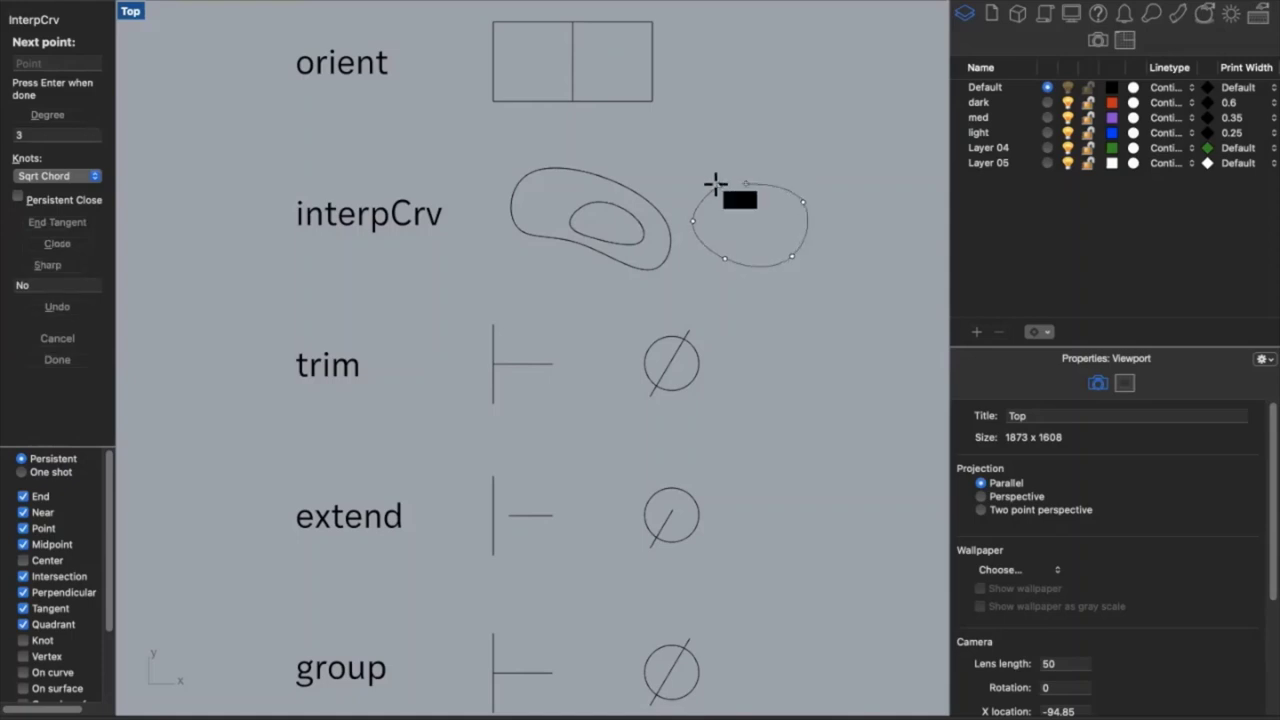
{"action": "left_click", "coordinate": [718, 185]}
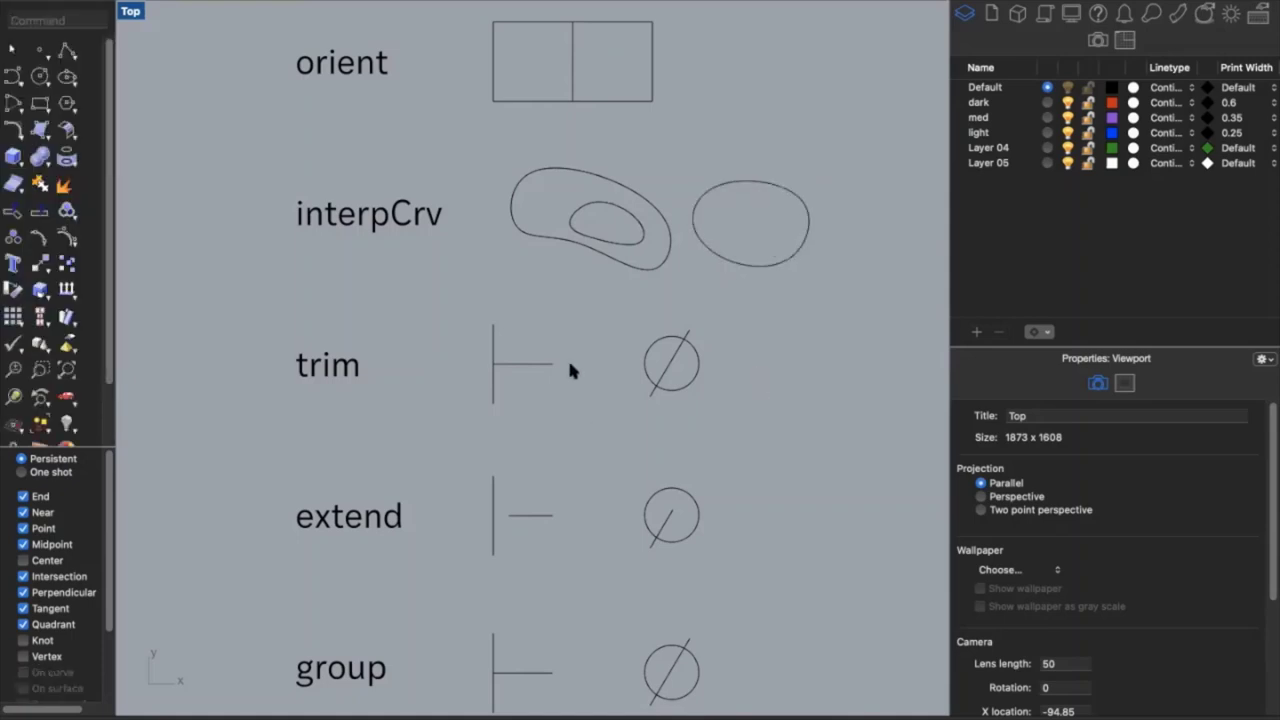
{"action": "scroll", "coordinate": [570, 370], "scroll_direction": "down", "scroll_amount": 5}
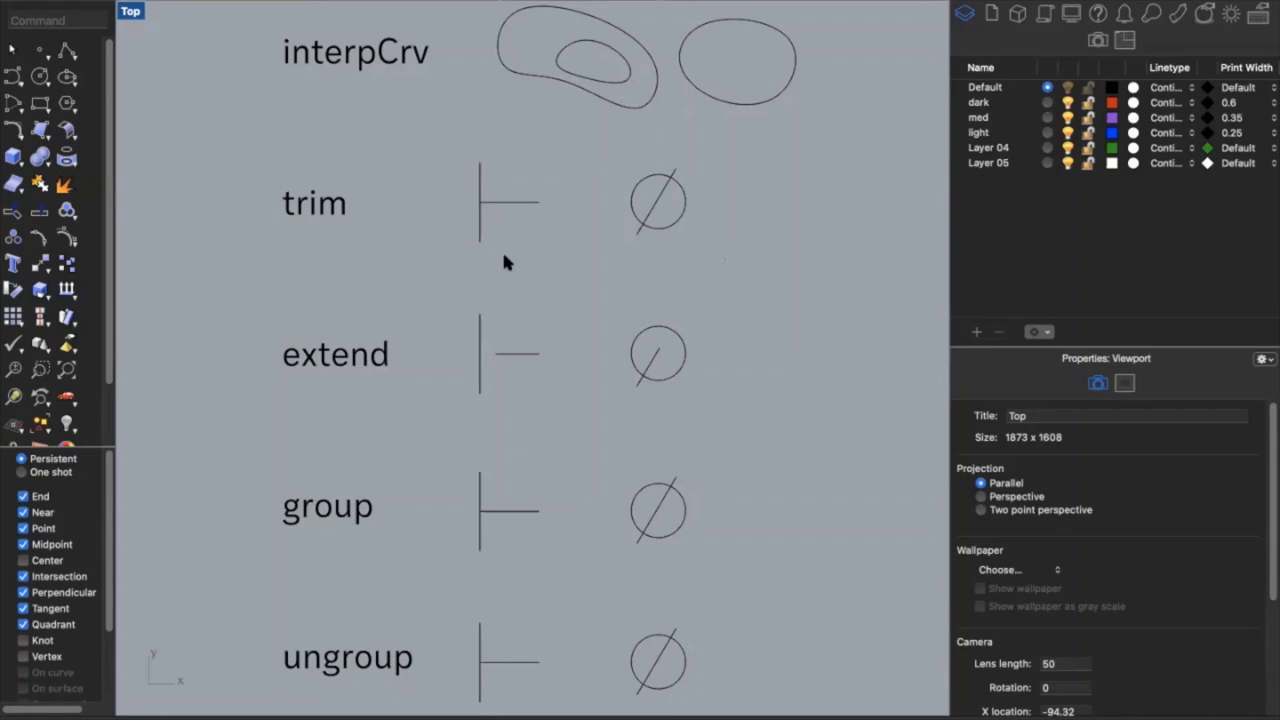
Trim the vertical line above the horizontal line to form a clean corner
{"action": "type", "text": "trim"}
{"action": "key", "text": "Return"}
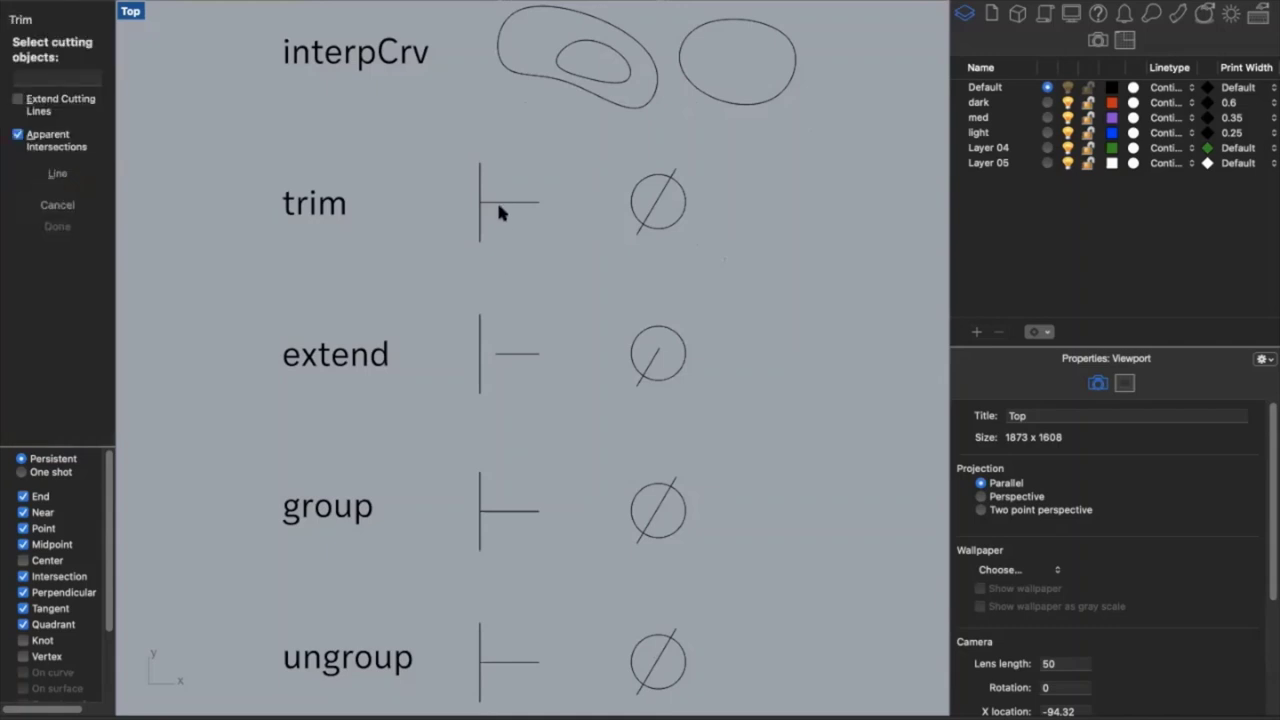
{"action": "left_click", "coordinate": [497, 202]}
{"action": "key", "text": "Return"}
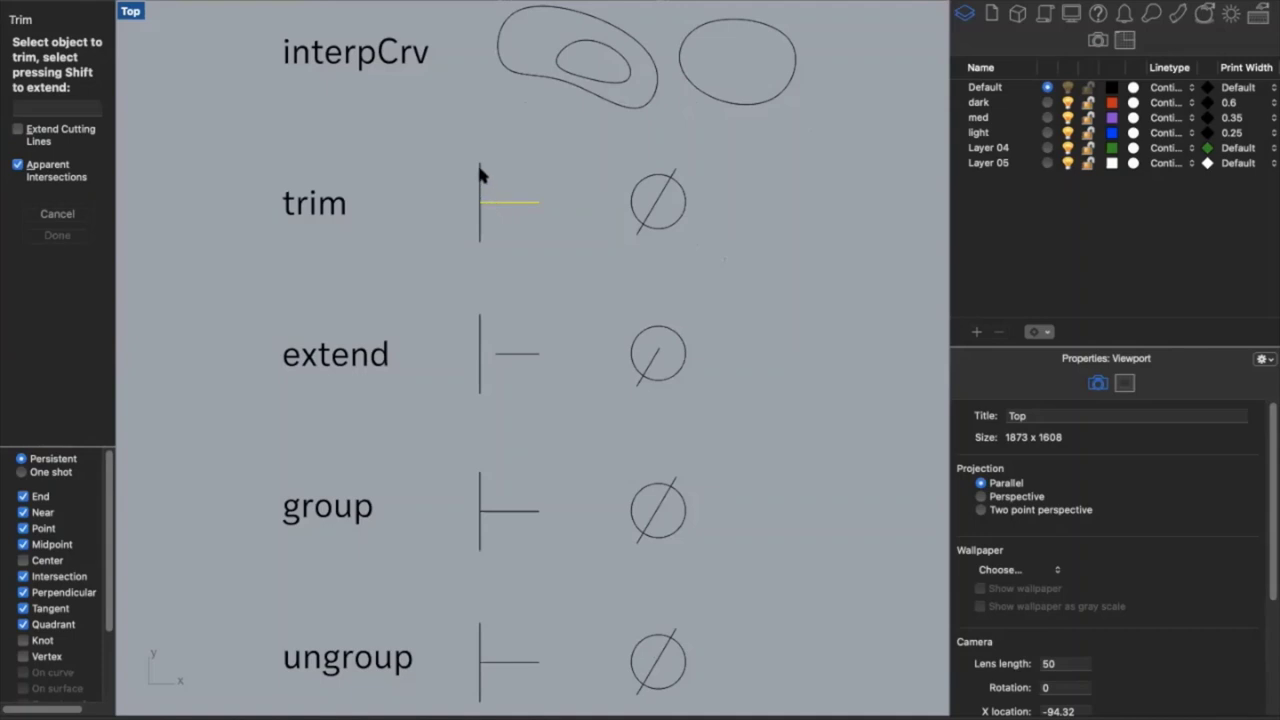
{"action": "left_click", "coordinate": [479, 170]}
{"action": "key", "text": "Return"}
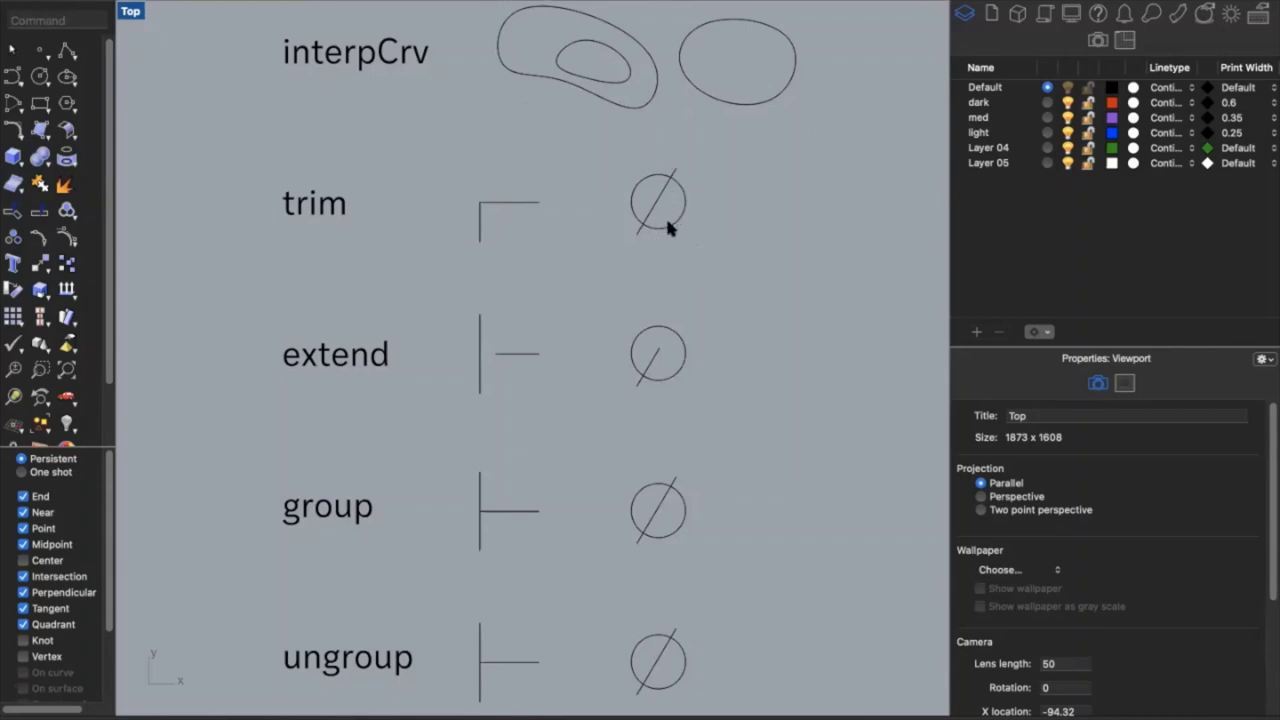
Trim the diagonal's tip outside the circle, using the circle as cutting edge
{"action": "type", "text": "Trim"}
{"action": "key", "text": "Return"}
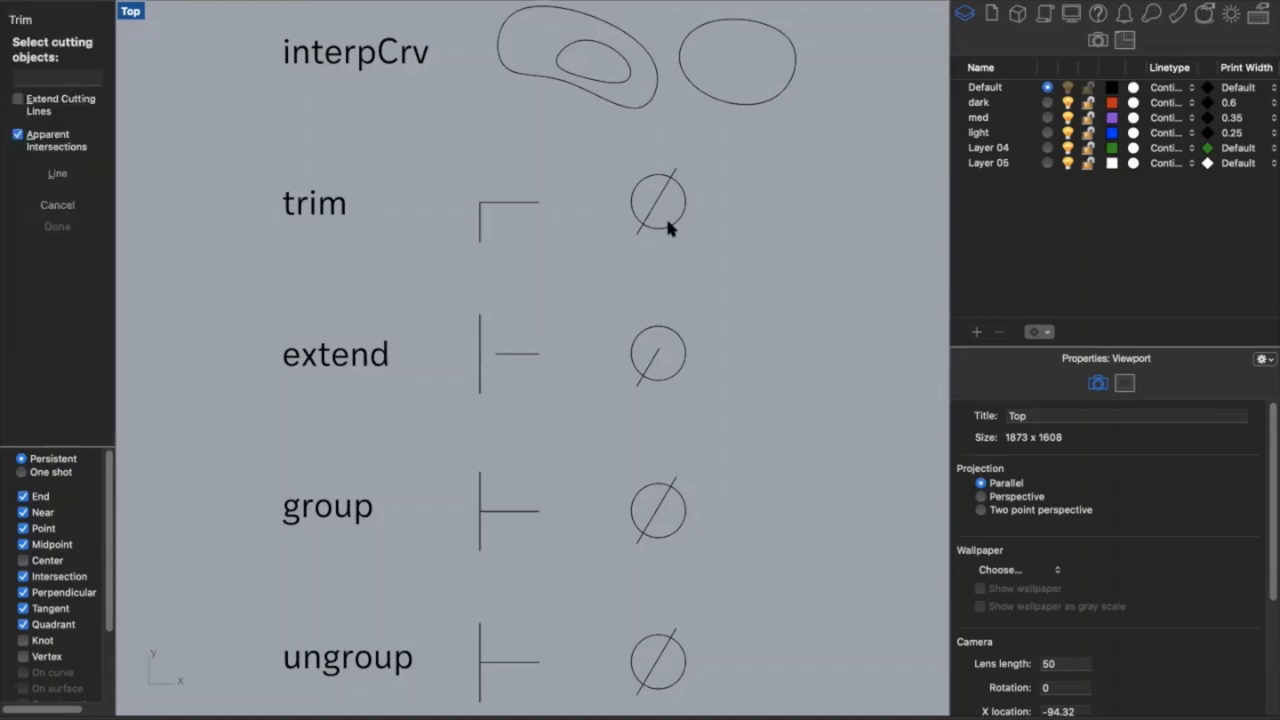
{"action": "left_click", "coordinate": [677, 214]}
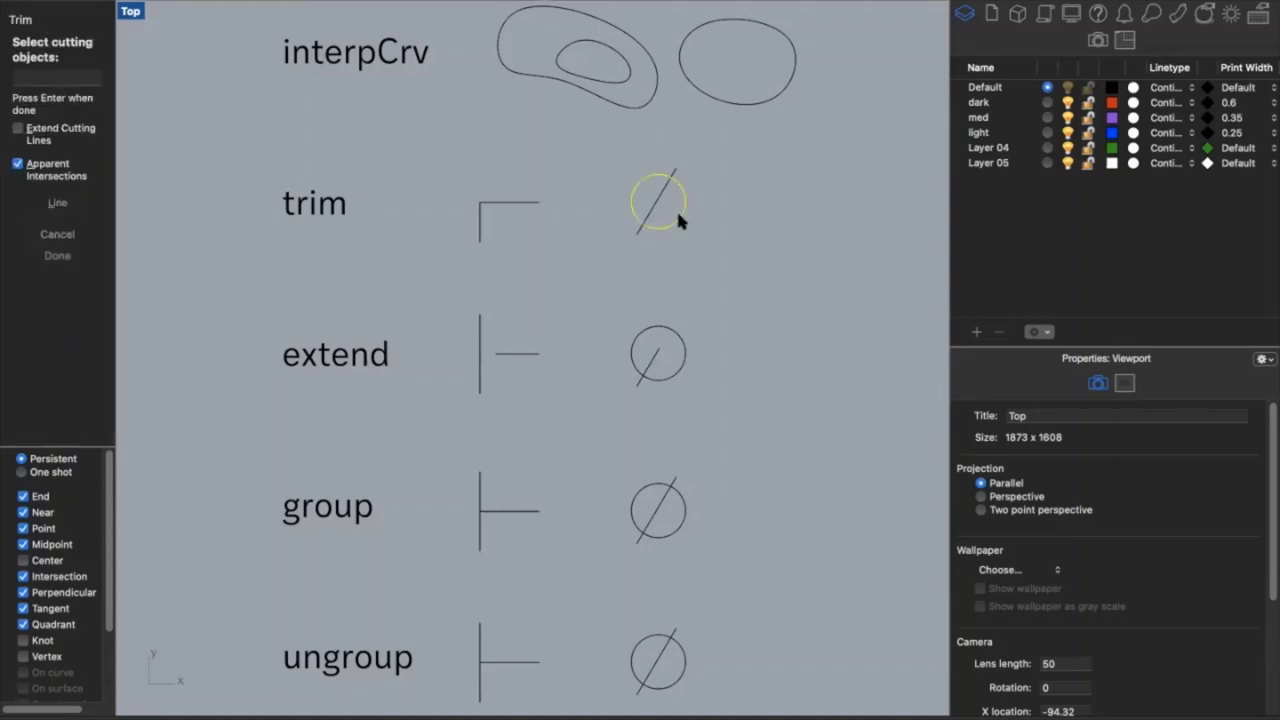
{"action": "key", "text": "Return"}
{"action": "left_click", "coordinate": [674, 173]}
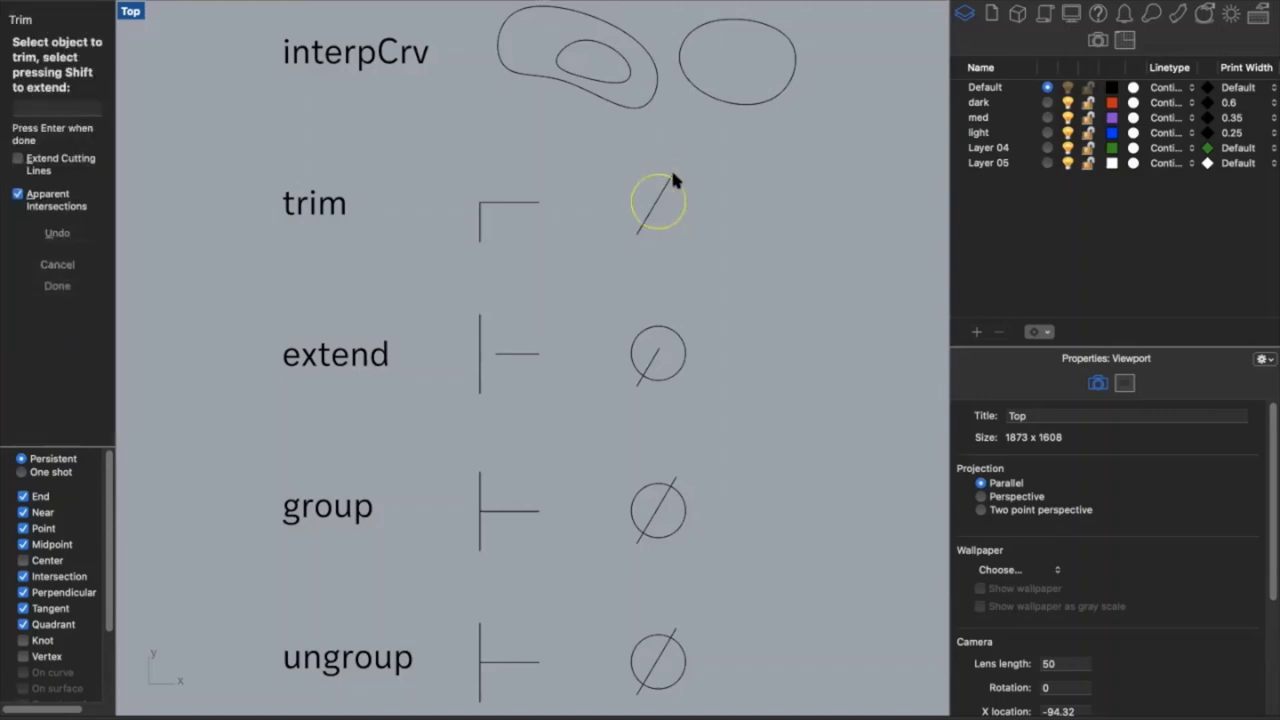
{"action": "key", "text": "Return"}
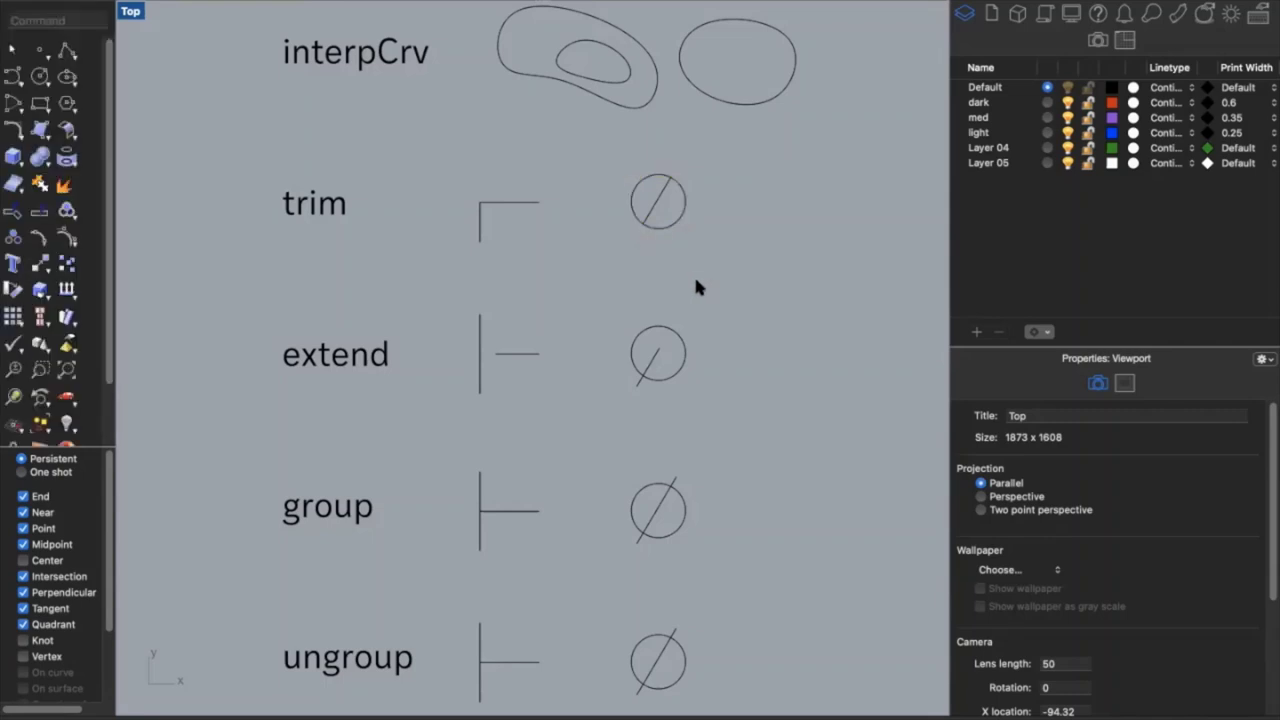
{"action": "scroll", "coordinate": [696, 285], "scroll_direction": "down", "scroll_amount": 3}
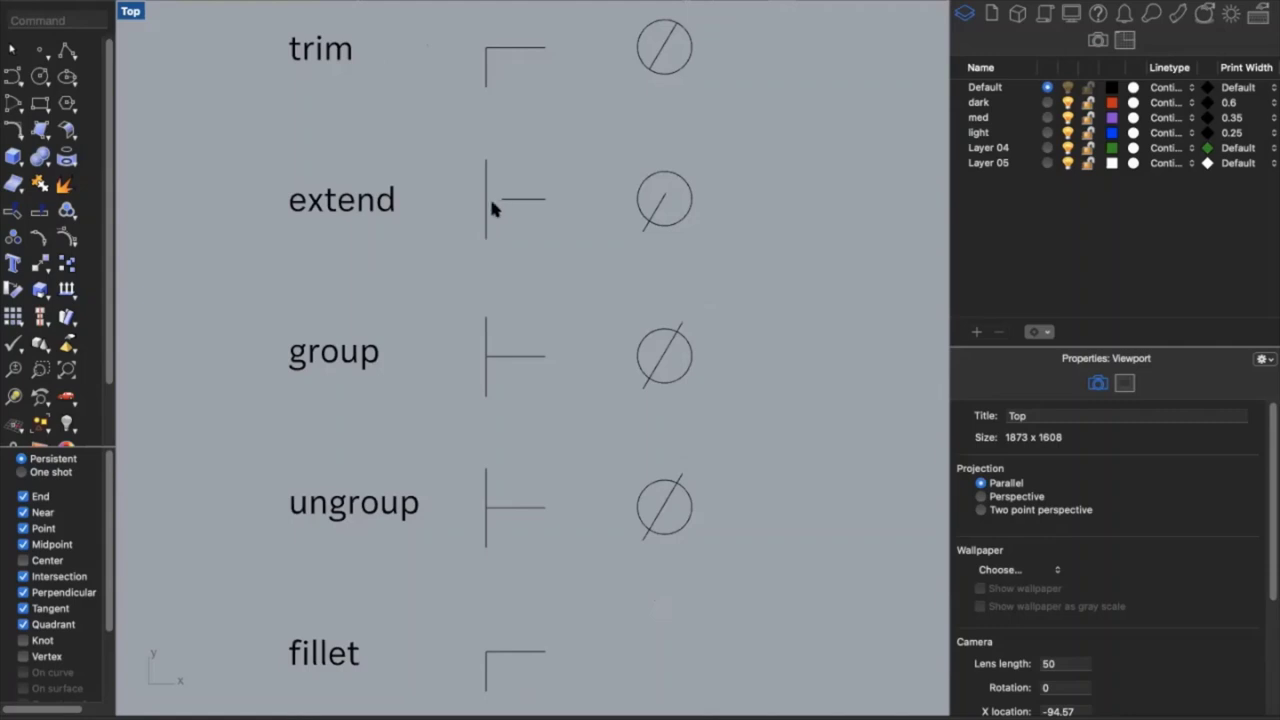
Extend the short horizontal line to the vertical line boundary
{"action": "type", "text": "extend"}
{"action": "key", "text": "Return"}
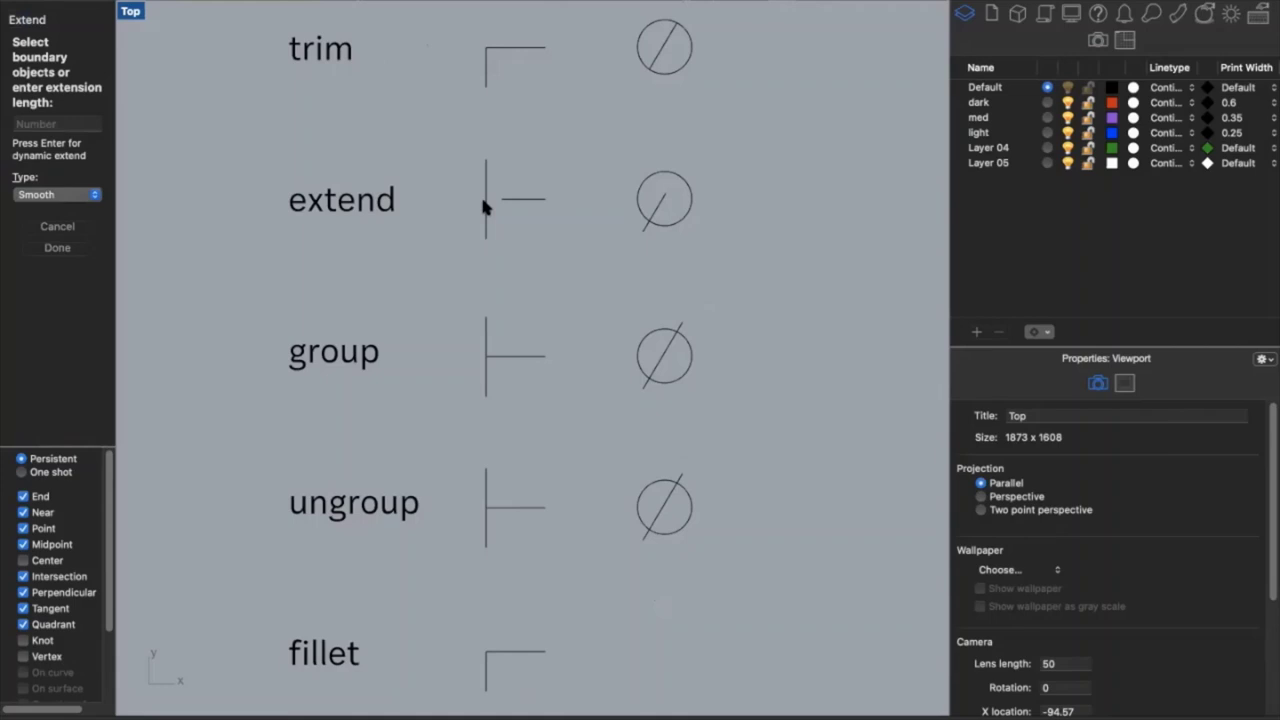
{"action": "left_click", "coordinate": [483, 206]}
{"action": "key", "text": "Return"}
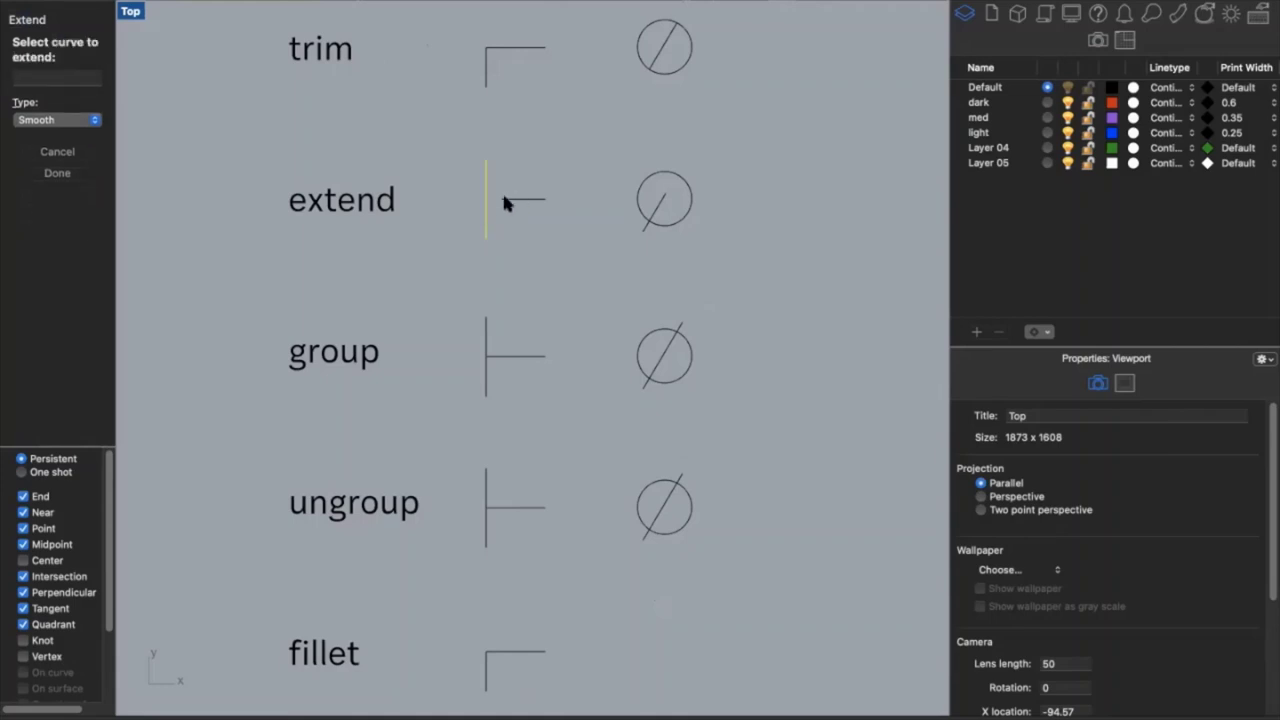
{"action": "left_click", "coordinate": [503, 199]}
{"action": "key", "text": "Return"}
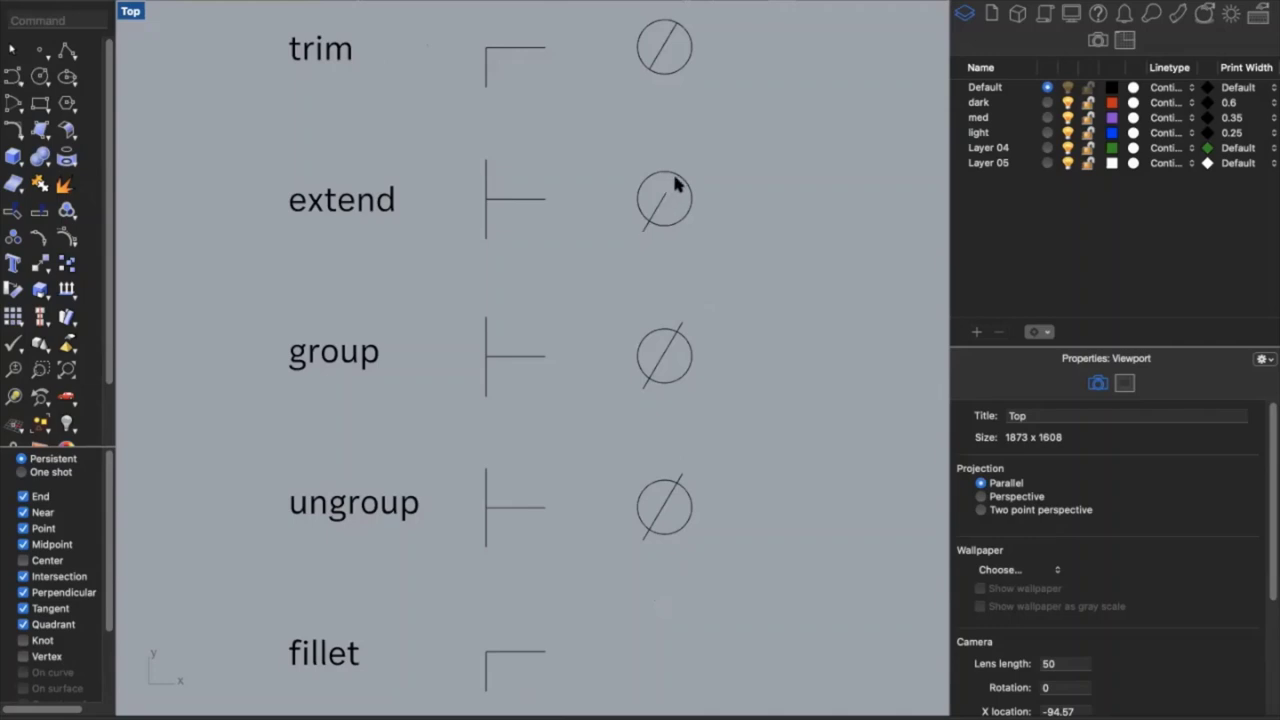
Extend the diagonal line to the circle's edge
{"action": "type", "text": "extend"}
{"action": "key", "text": "Return"}
{"action": "left_click", "coordinate": [678, 178]}
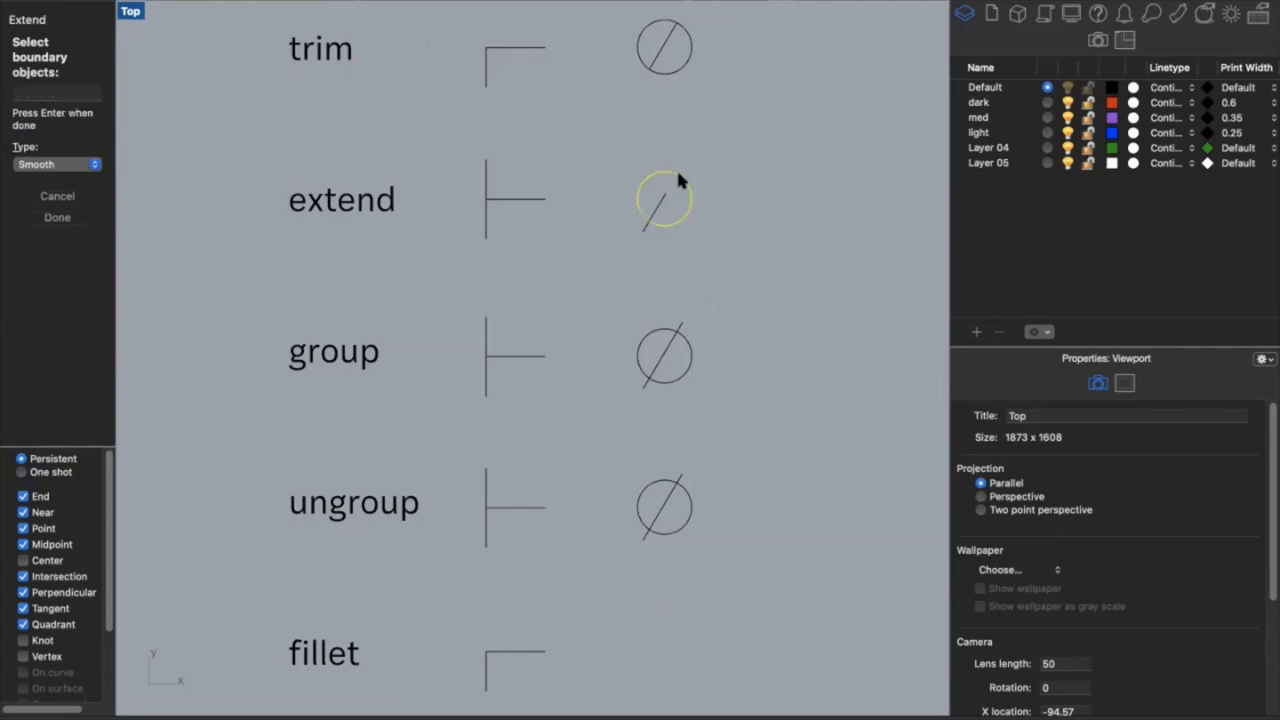
{"action": "key", "text": "Return"}
{"action": "left_click", "coordinate": [663, 197]}
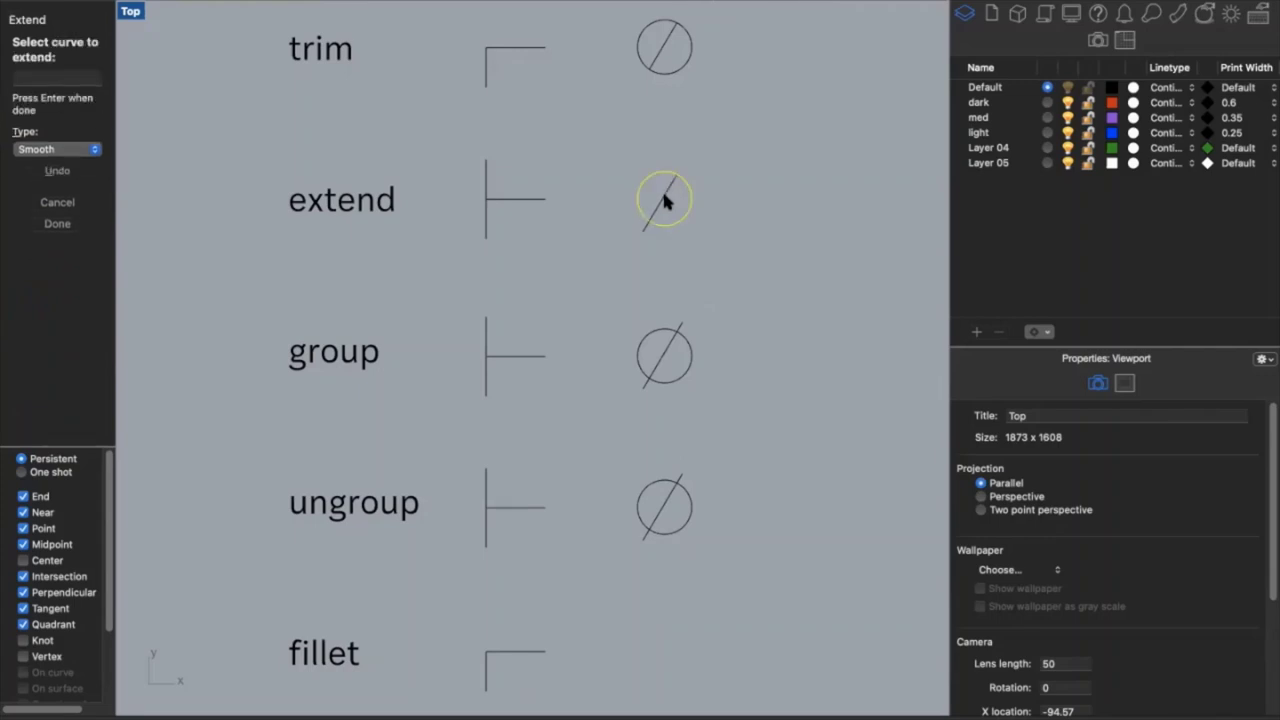
{"action": "key", "text": "Return"}
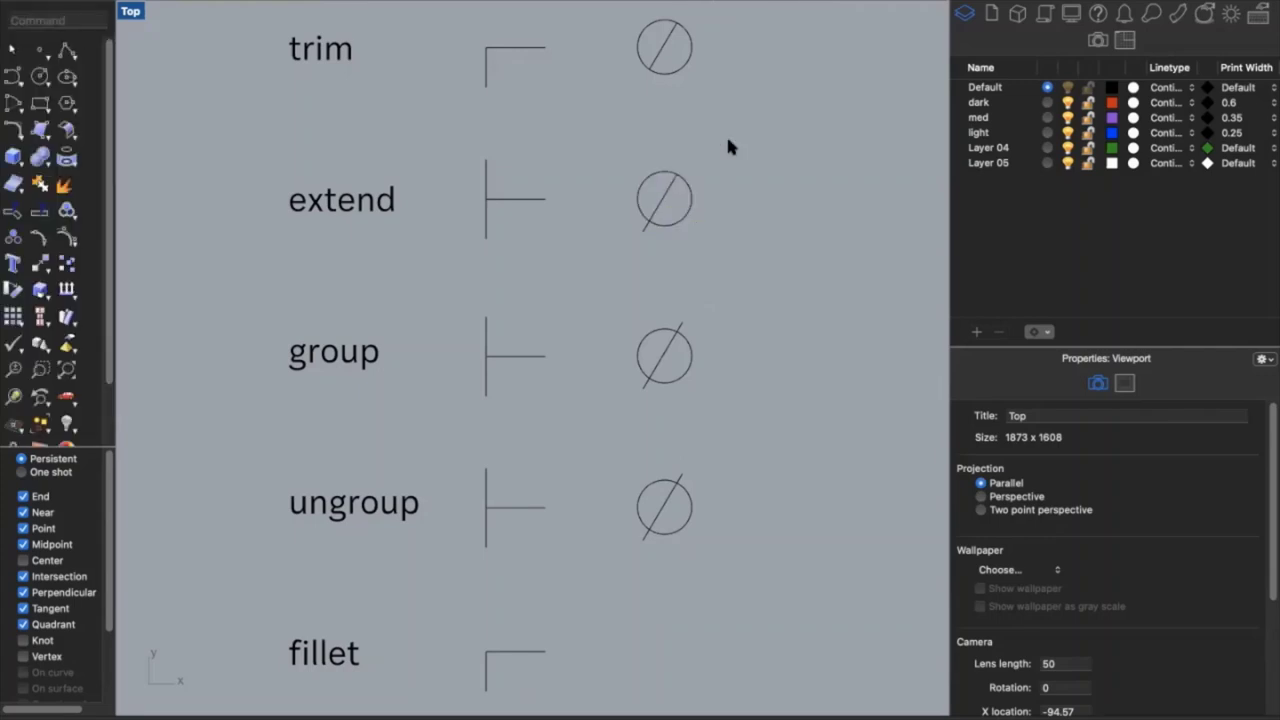
Inspect the vertical and horizontal lines beside group
{"action": "left_click", "coordinate": [486, 380]}
{"action": "key", "text": "Escape"}
{"action": "left_click", "coordinate": [539, 354]}
{"action": "key", "text": "F10"}
Group the horizontal and vertical T lines and confirm they select together
{"action": "type", "text": "group"}
{"action": "key", "text": "Return"}
{"action": "left_click", "coordinate": [530, 354]}
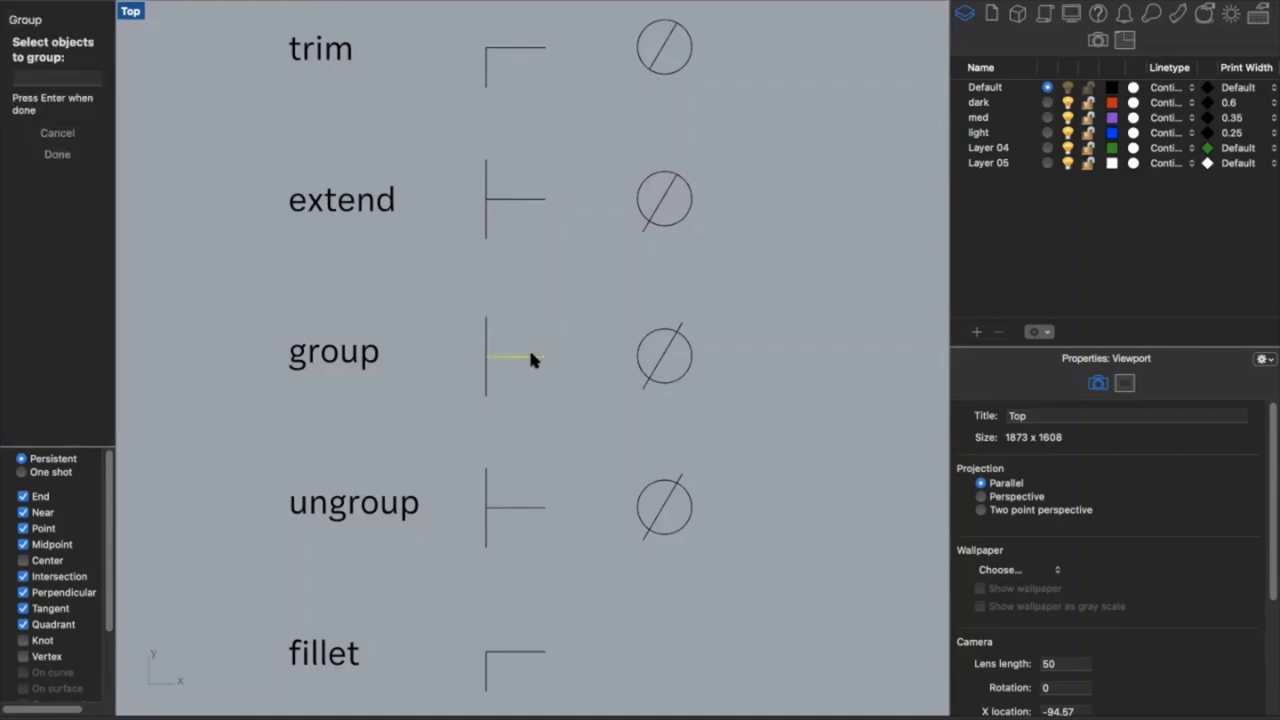
{"action": "left_click", "coordinate": [485, 320]}
{"action": "key", "text": "Return"}
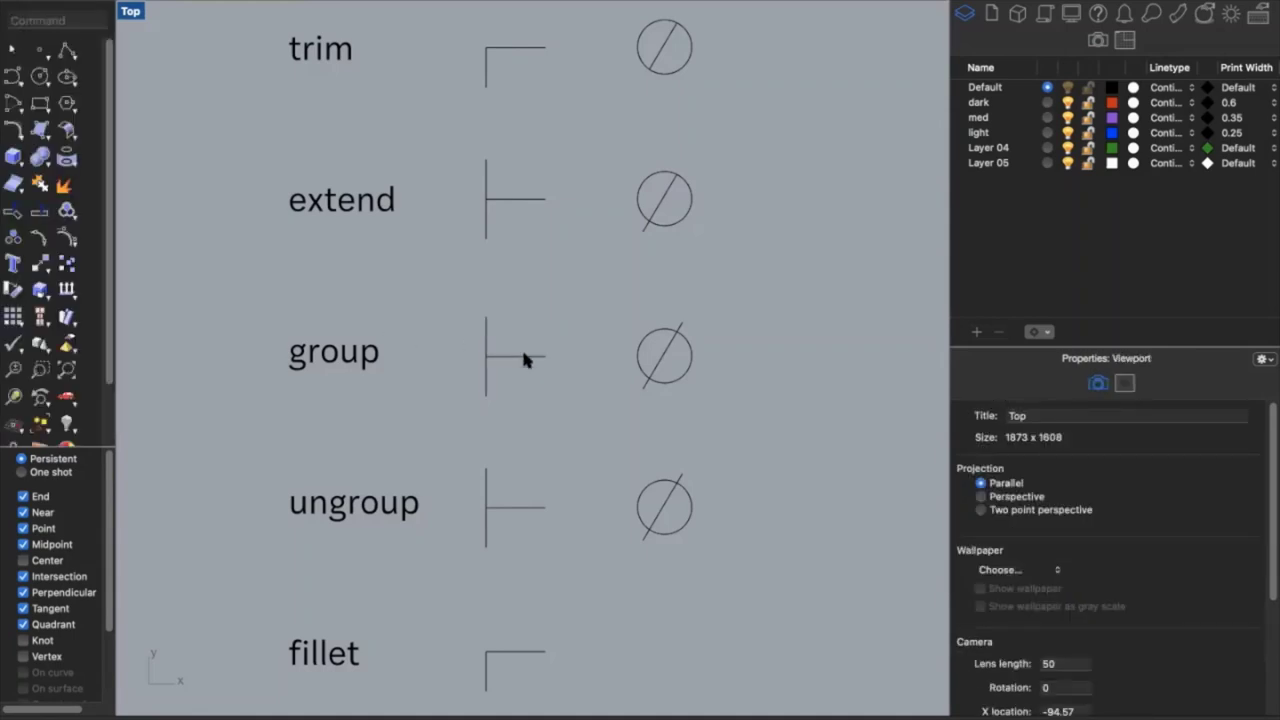
{"action": "left_click", "coordinate": [534, 354]}
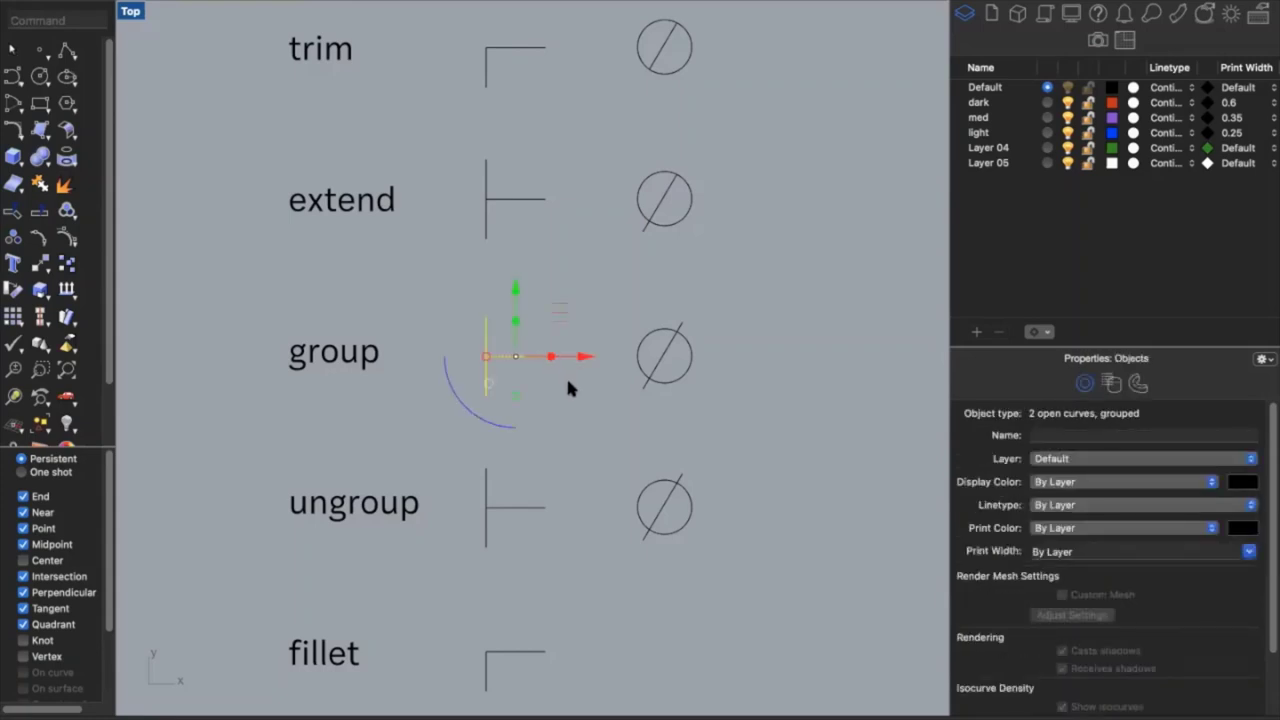
{"action": "key", "text": "Escape"}
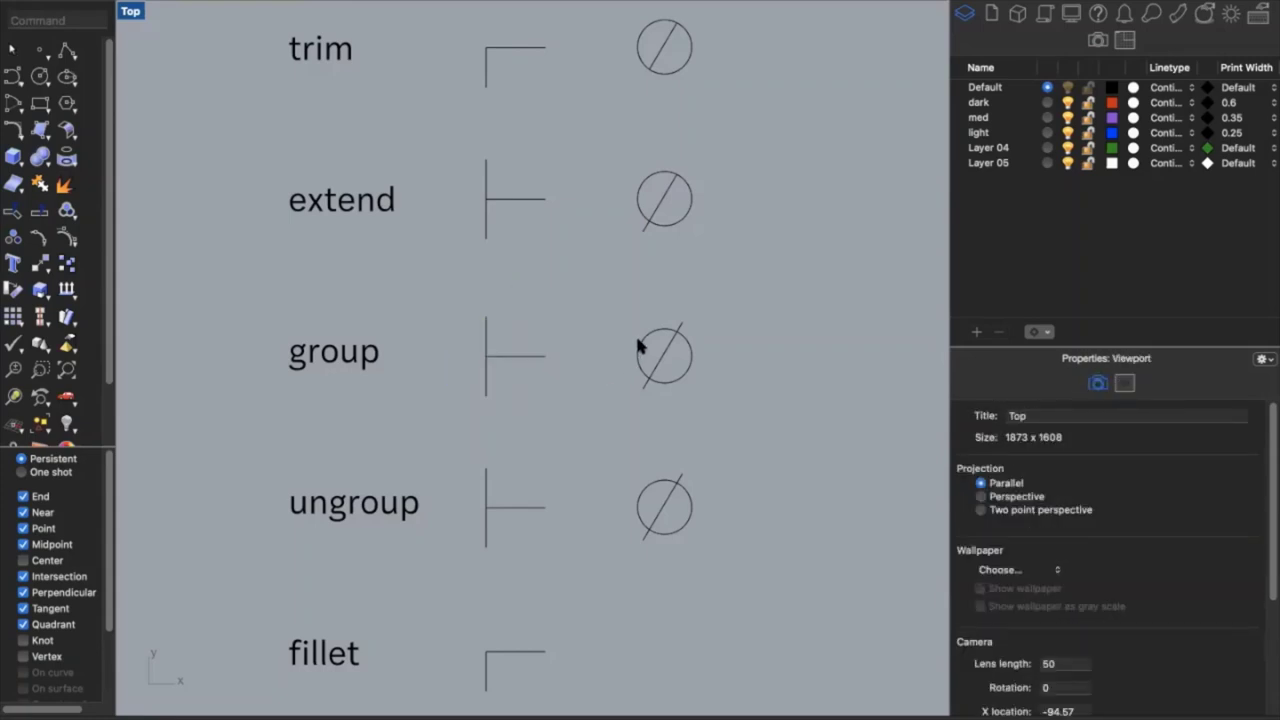
Window-select the circle and diagonal, group them, and confirm the group
{"action": "left_click", "coordinate": [641, 337]}
{"action": "left_click", "coordinate": [679, 320]}
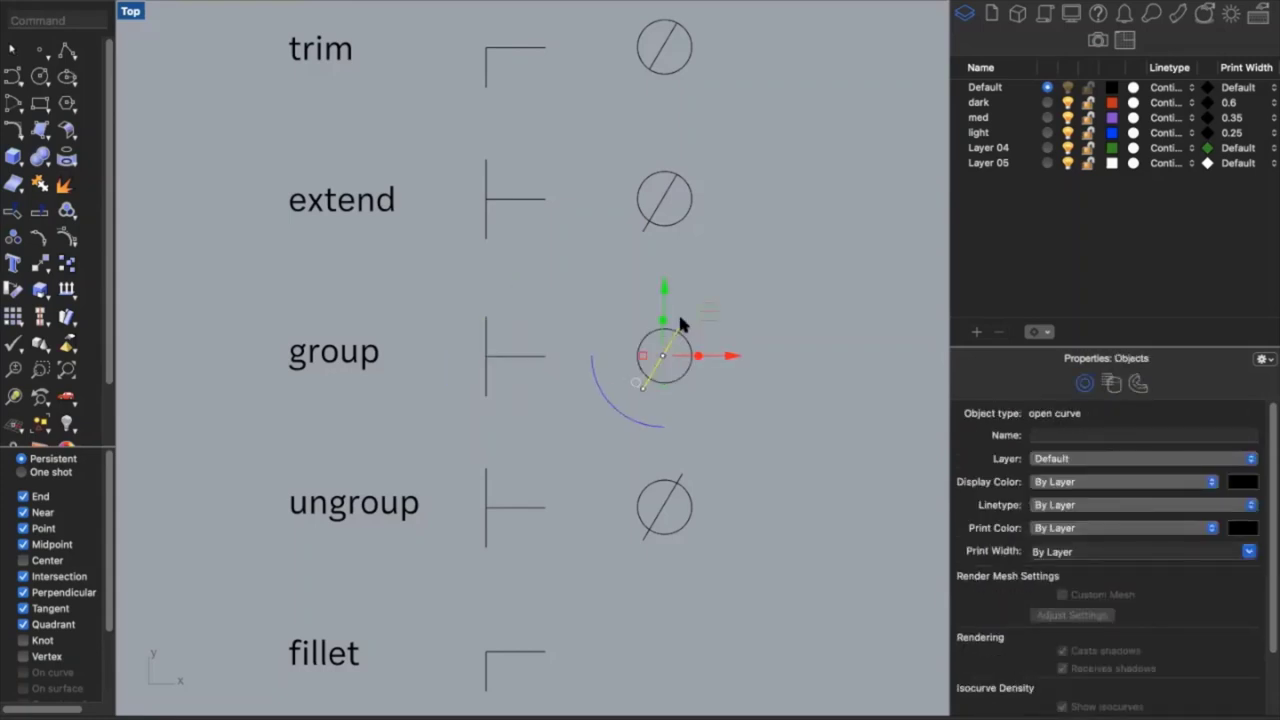
{"action": "left_click", "coordinate": [715, 405]}
{"action": "left_click_drag", "start_coordinate": [736, 389], "coordinate": [630, 317]}
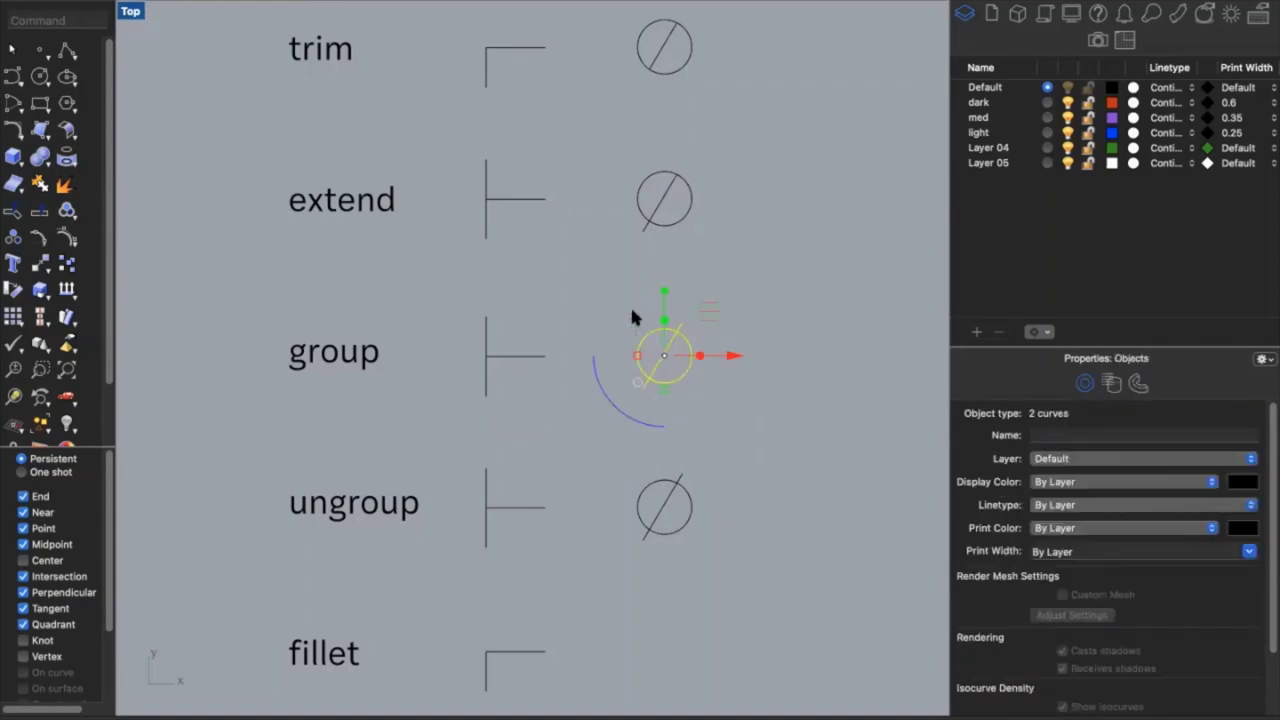
{"action": "type", "text": "group"}
{"action": "key", "text": "Return"}
{"action": "left_click", "coordinate": [724, 409]}
{"action": "left_click", "coordinate": [681, 368]}
{"action": "left_click", "coordinate": [716, 429]}
Select the grouped T-shape and circle in the ungroup row
{"action": "left_click", "coordinate": [512, 508]}
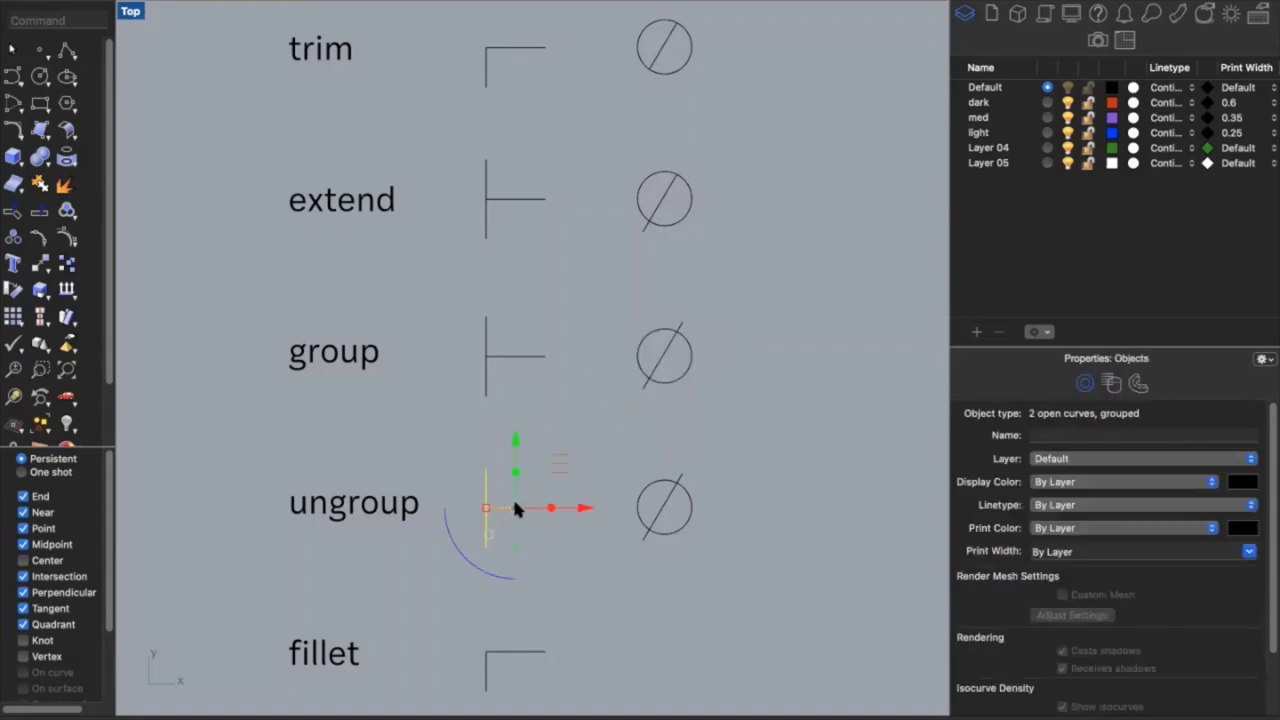
{"action": "left_click", "coordinate": [666, 509]}
{"action": "left_click", "coordinate": [536, 505]}
{"action": "left_click", "coordinate": [548, 537]}
Run Ungroup on the T-shaped pair of lines in the ungroup row
{"action": "type", "text": "ungr"}
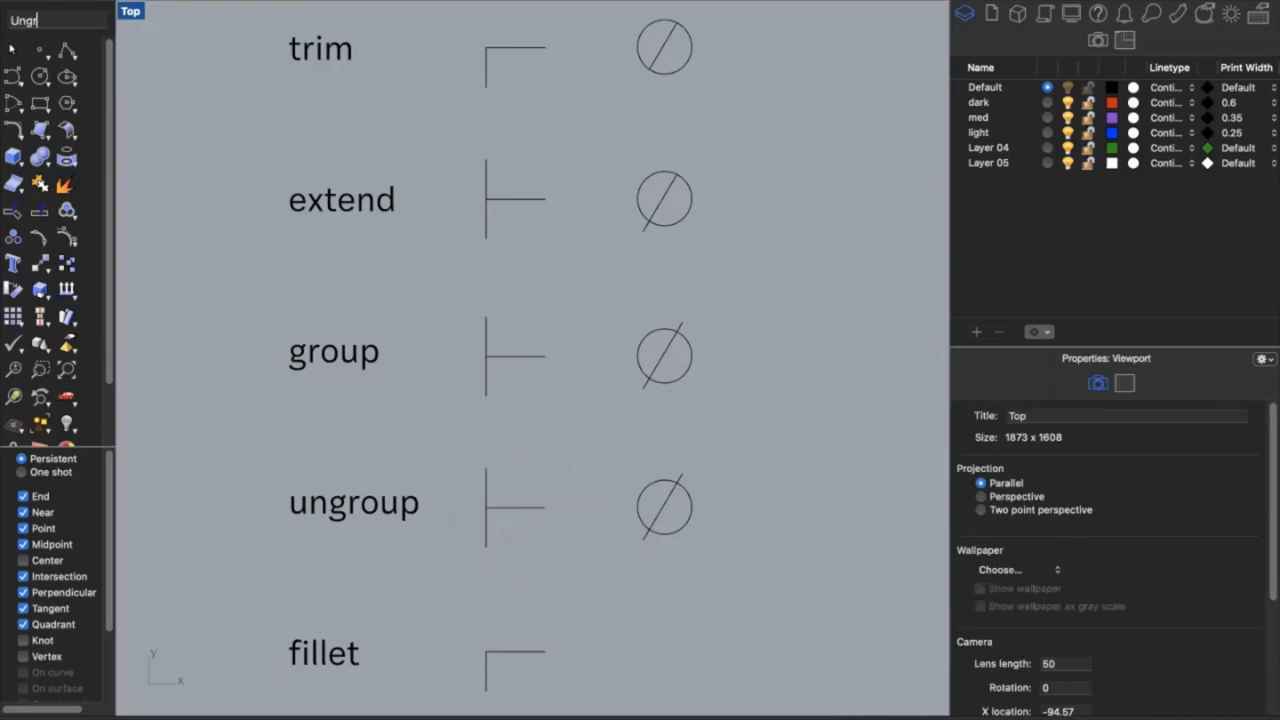
{"action": "key", "text": "Return"}
{"action": "left_click", "coordinate": [520, 508]}
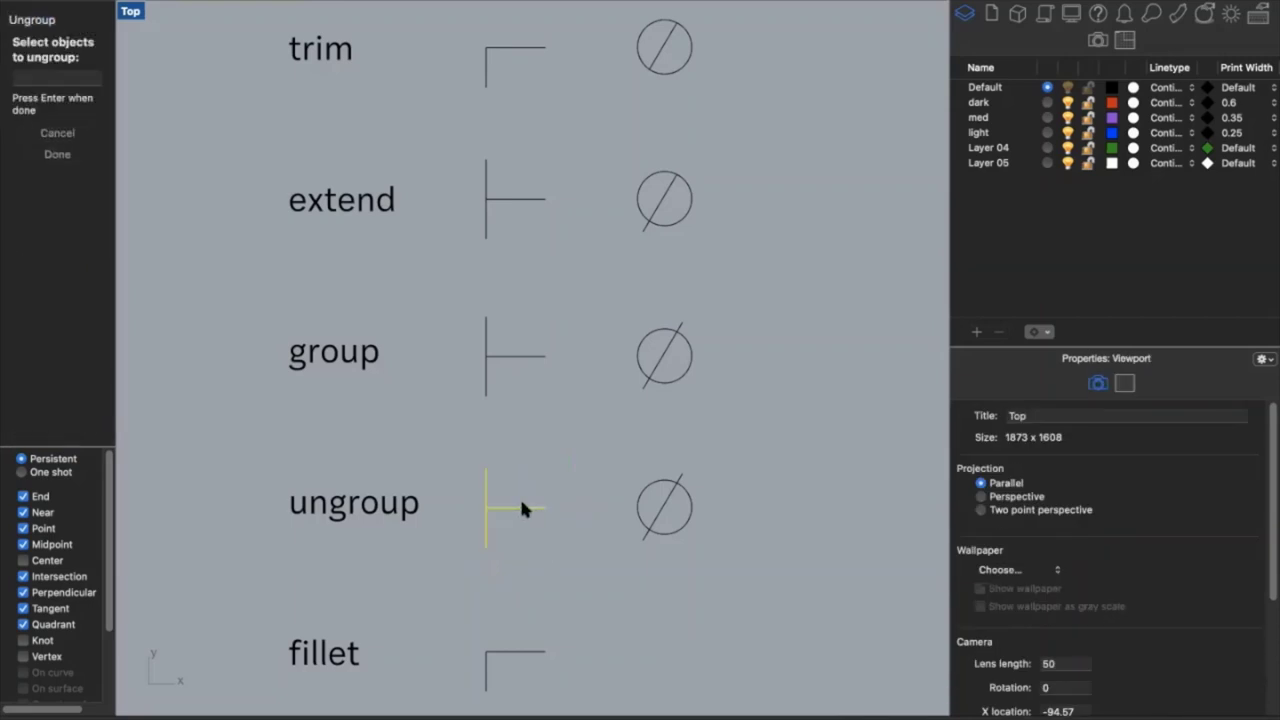
{"action": "key", "text": "Return"}
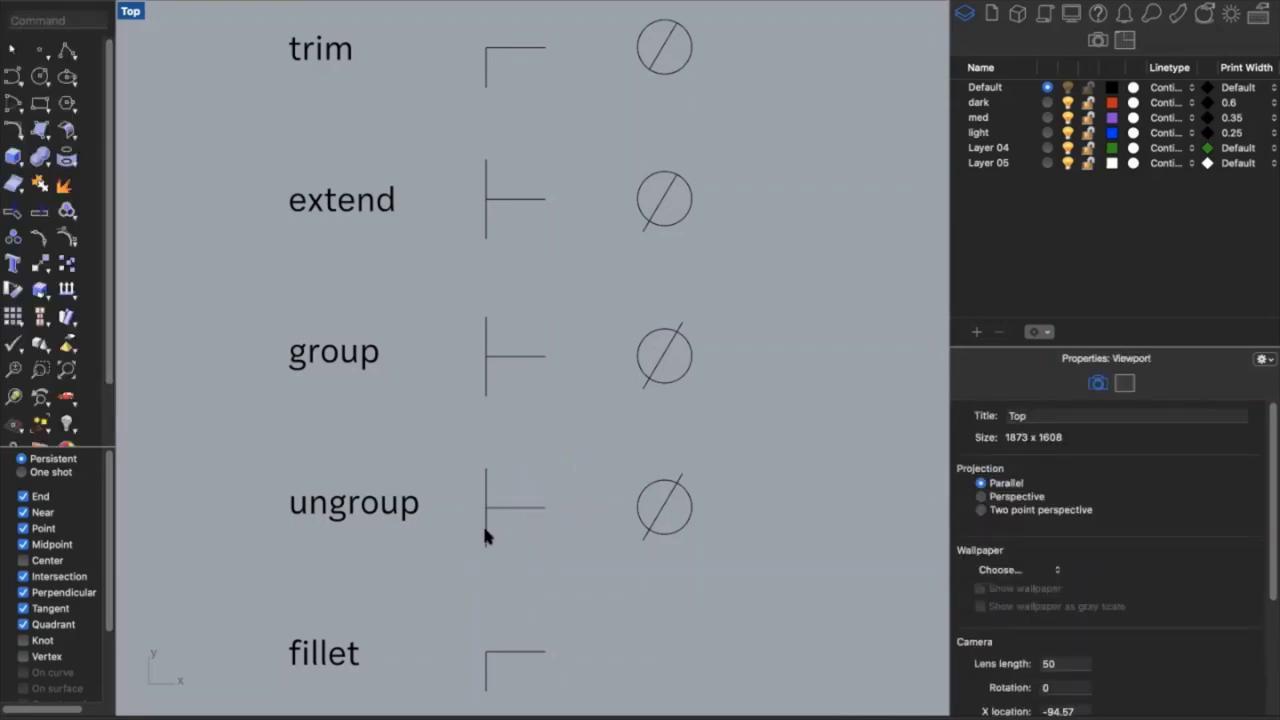
Select the T's lines one at a time to confirm they are now separate
{"action": "left_click", "coordinate": [520, 508]}
{"action": "left_click", "coordinate": [549, 508]}
{"action": "key", "text": "Escape"}
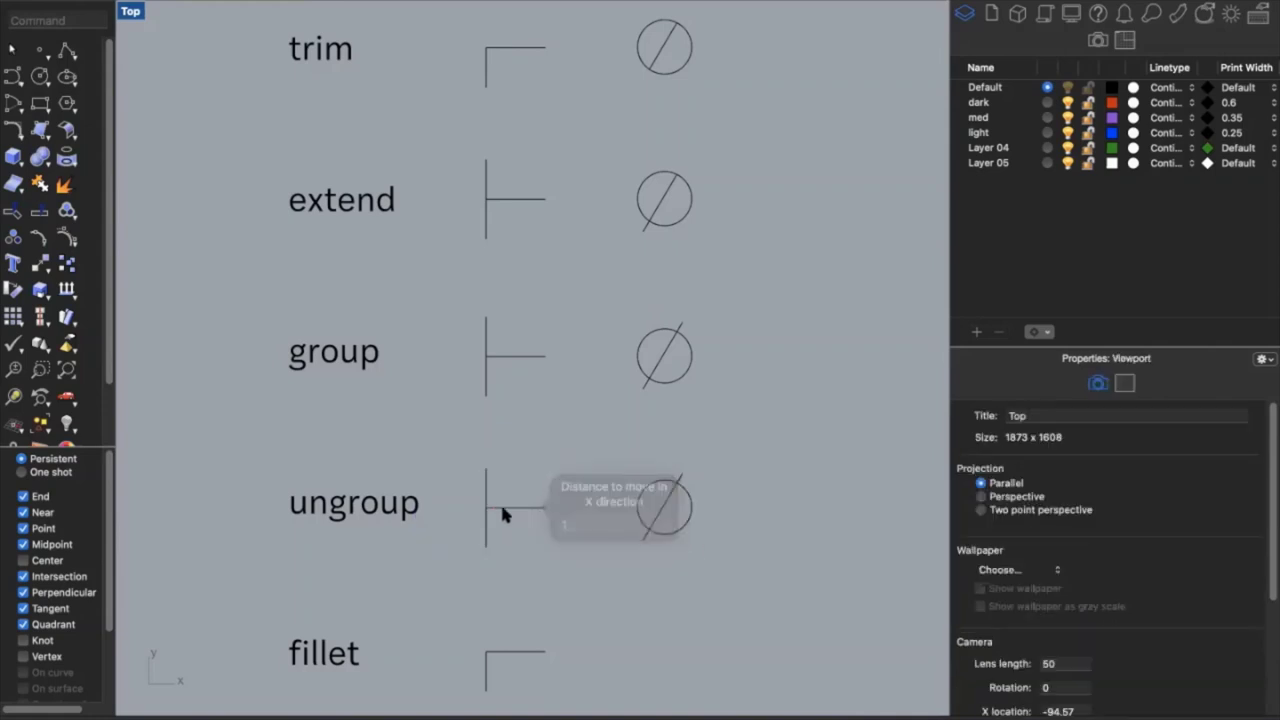
{"action": "left_click", "coordinate": [494, 505]}
{"action": "left_click", "coordinate": [721, 562]}
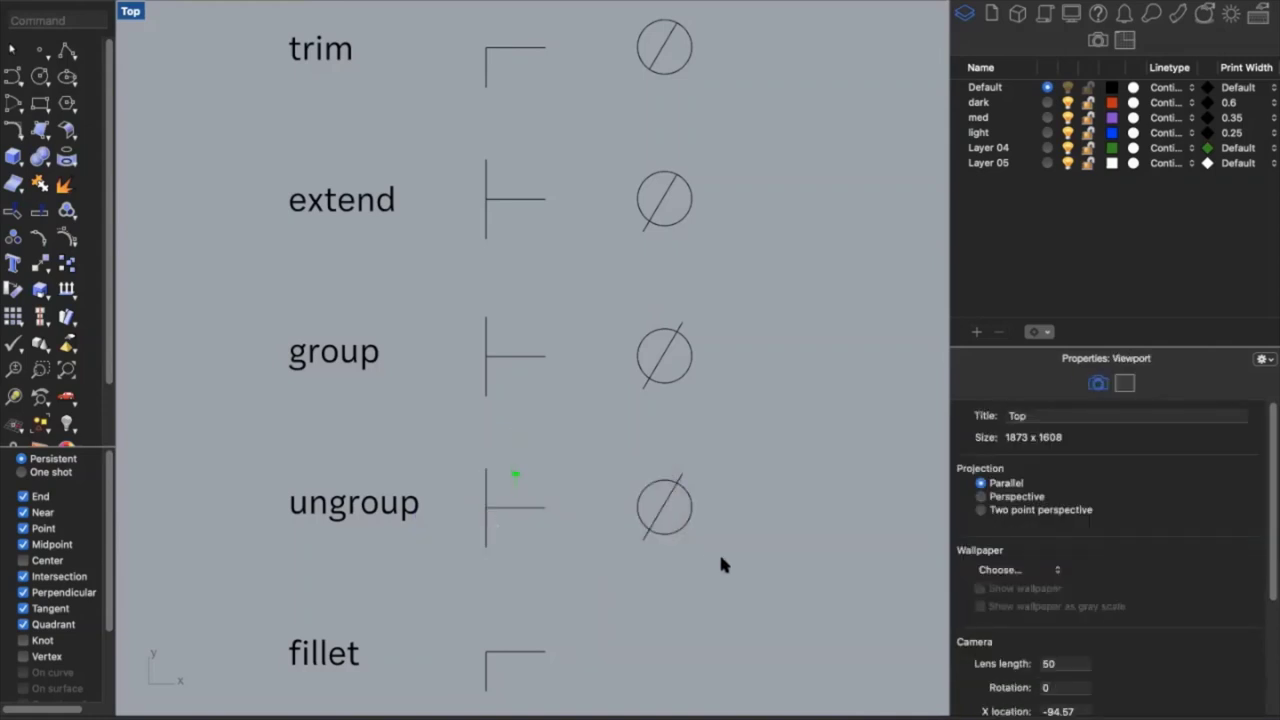
Select the circle pair beside 'ungroup' to compare its grouping, then clear the selection
{"action": "left_click", "coordinate": [679, 515]}
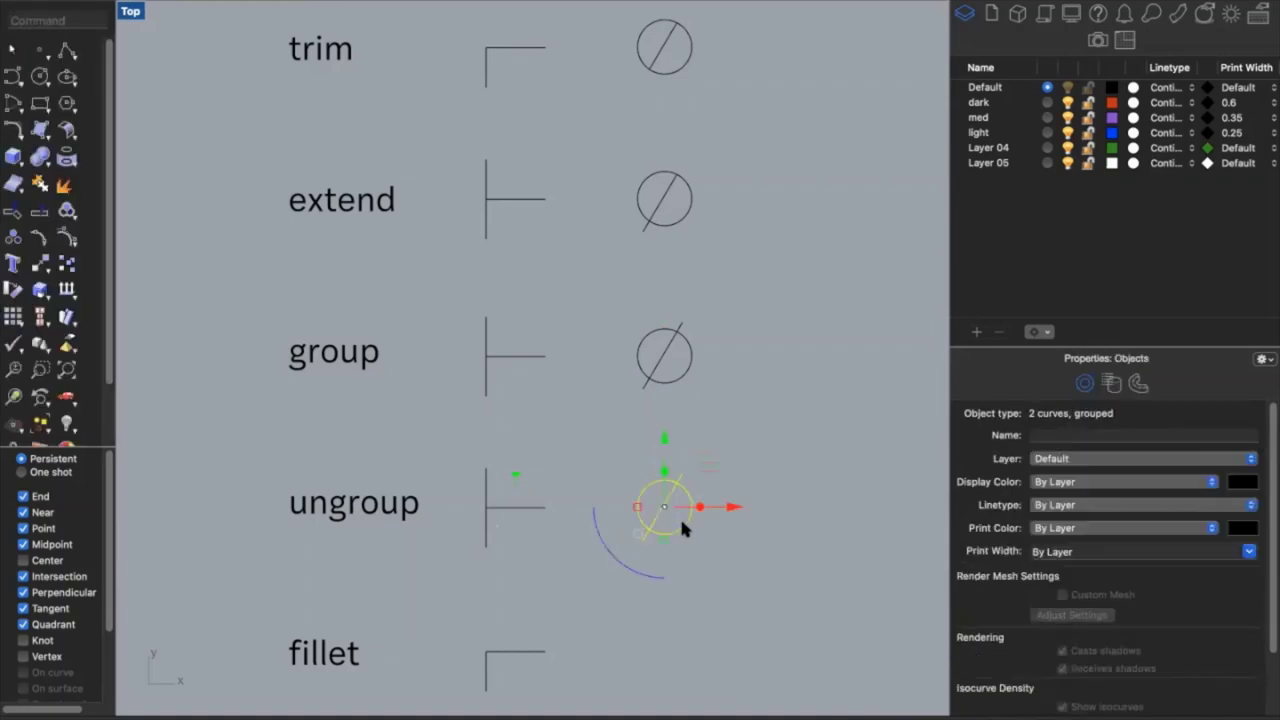
{"action": "left_click", "coordinate": [697, 545]}
{"action": "left_click", "coordinate": [670, 506]}
{"action": "left_click", "coordinate": [688, 521]}
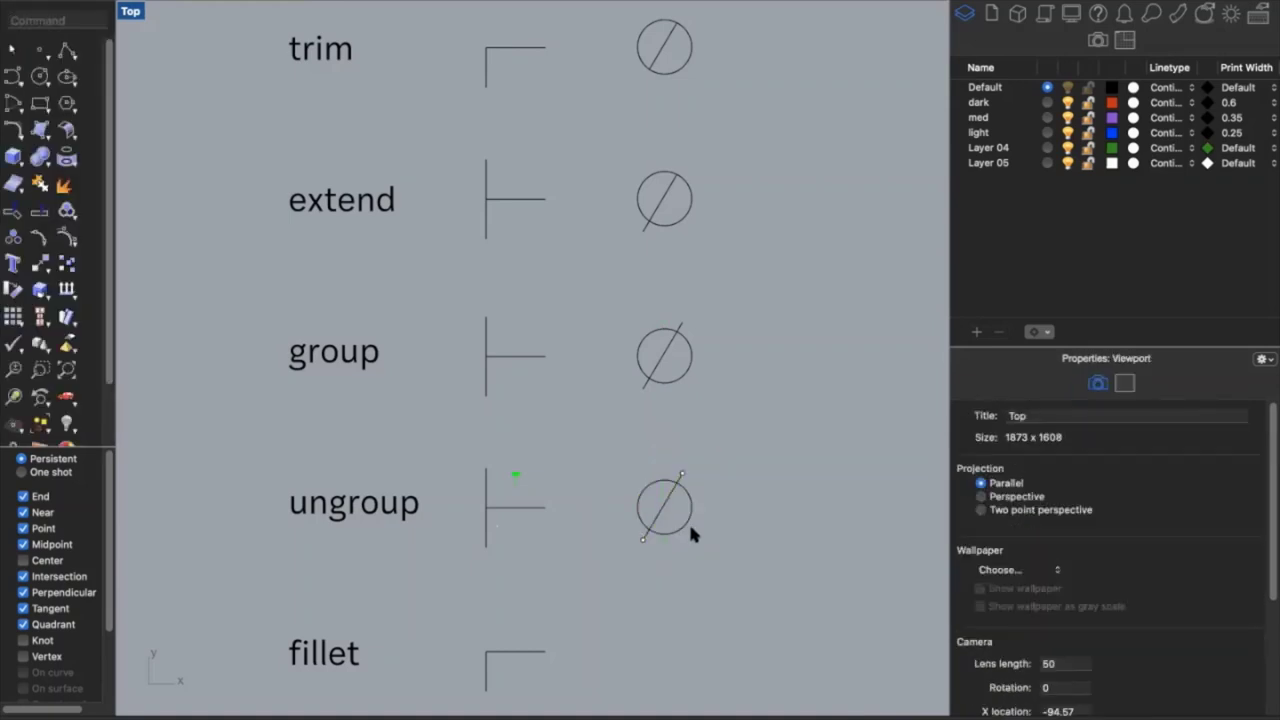
{"action": "left_click", "coordinate": [679, 518]}
{"action": "key", "text": "Escape"}
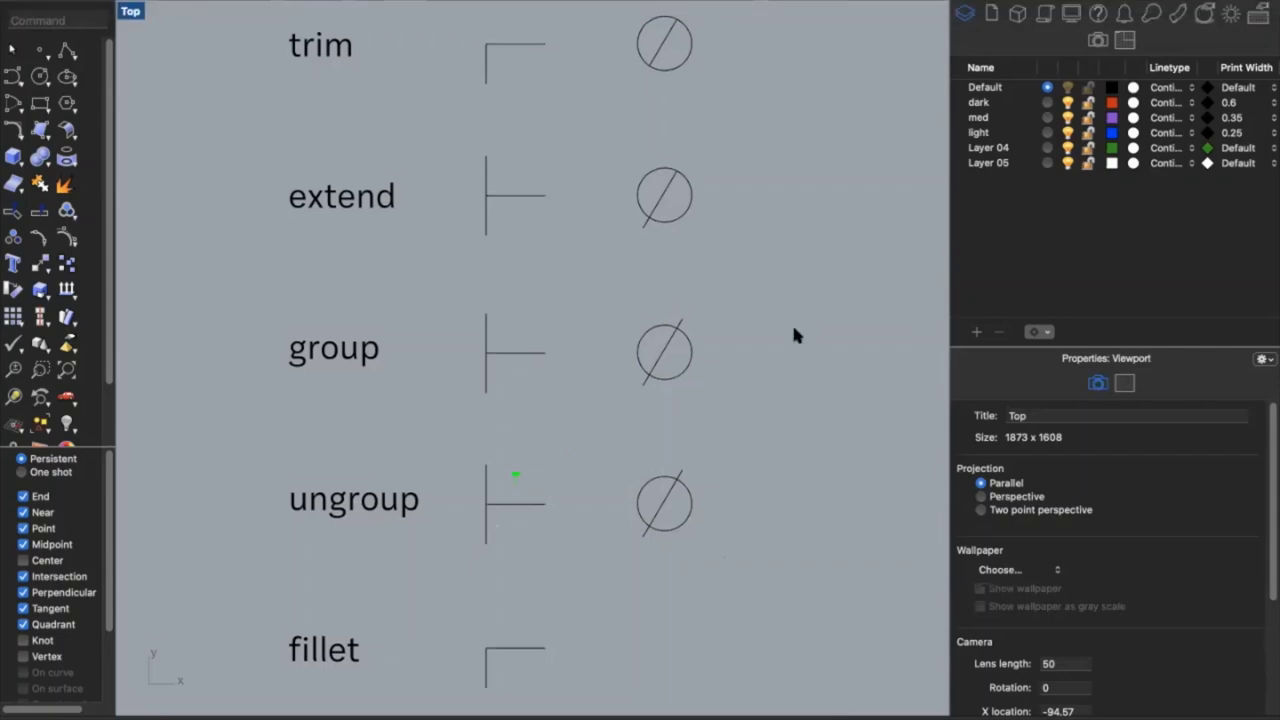
Fillet the fillet row's vertical and horizontal lines with a 0.5 radius arc
{"action": "scroll", "coordinate": [795, 335], "scroll_direction": "down", "scroll_amount": 10}
{"action": "scroll", "coordinate": [795, 335], "scroll_direction": "down", "scroll_amount": 6}
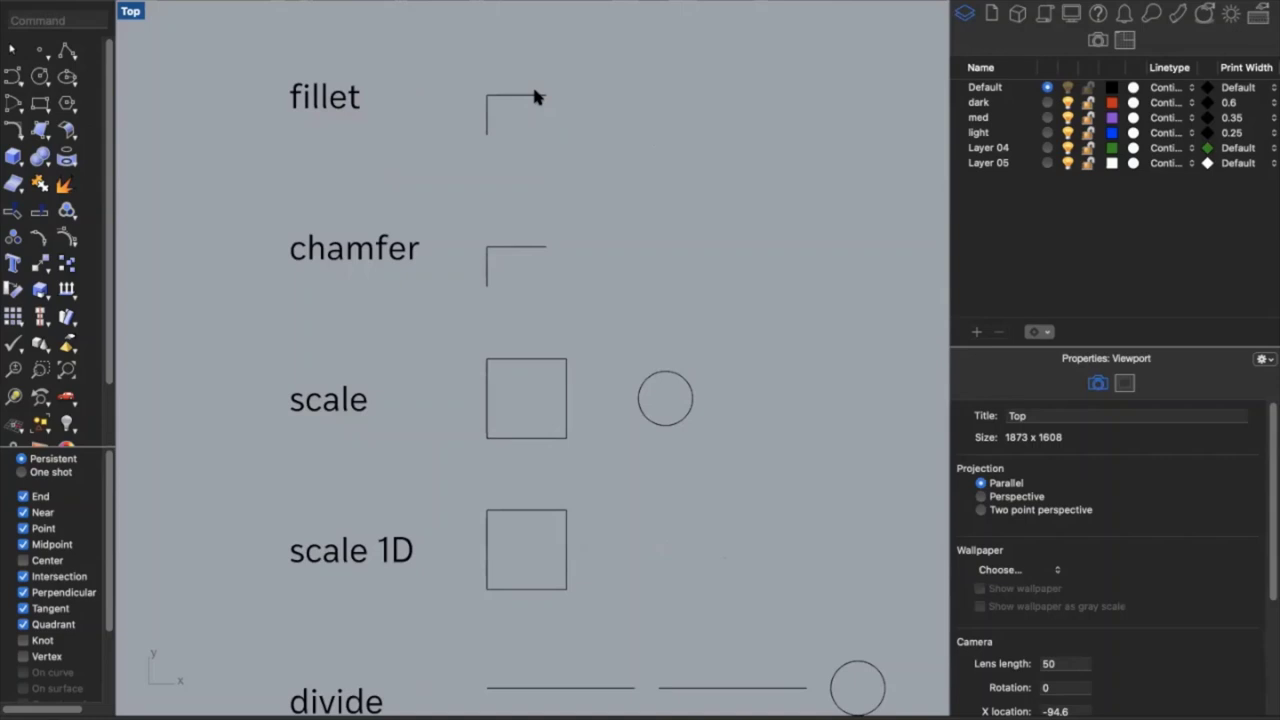
{"action": "type", "text": "Fillet"}
{"action": "key", "text": "Return"}
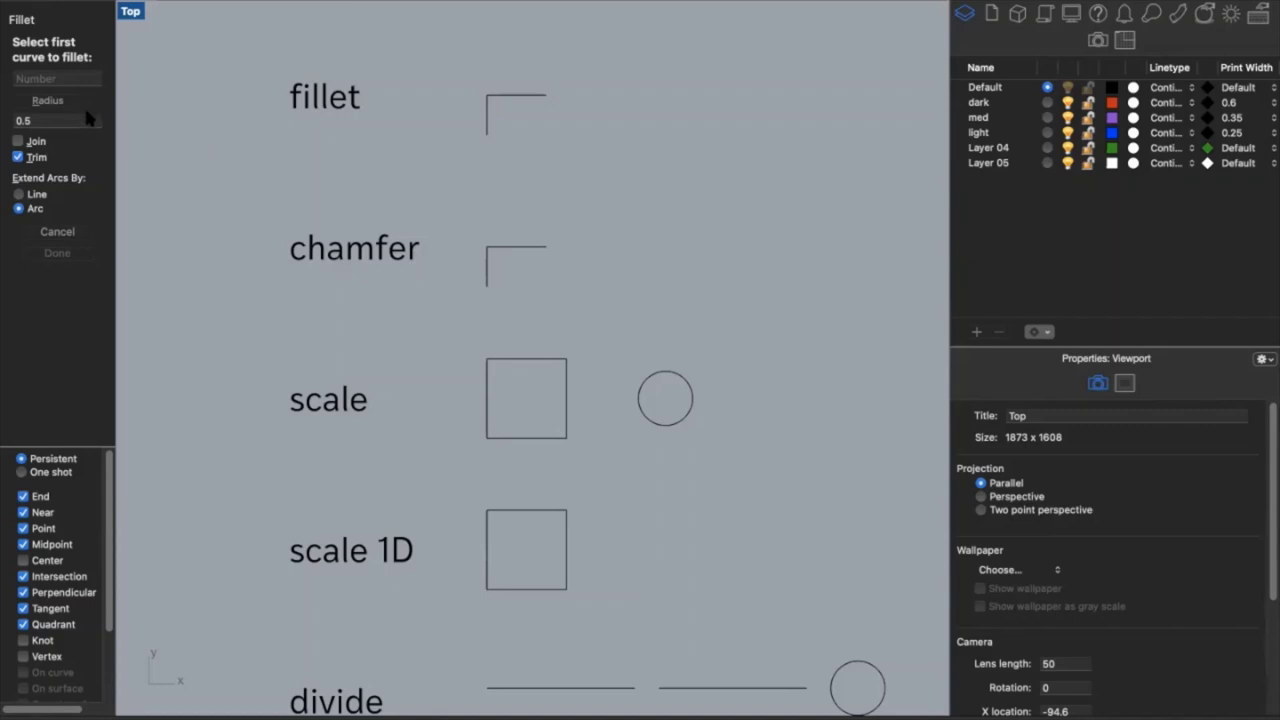
{"action": "left_click", "coordinate": [487, 107]}
{"action": "left_click", "coordinate": [521, 96]}
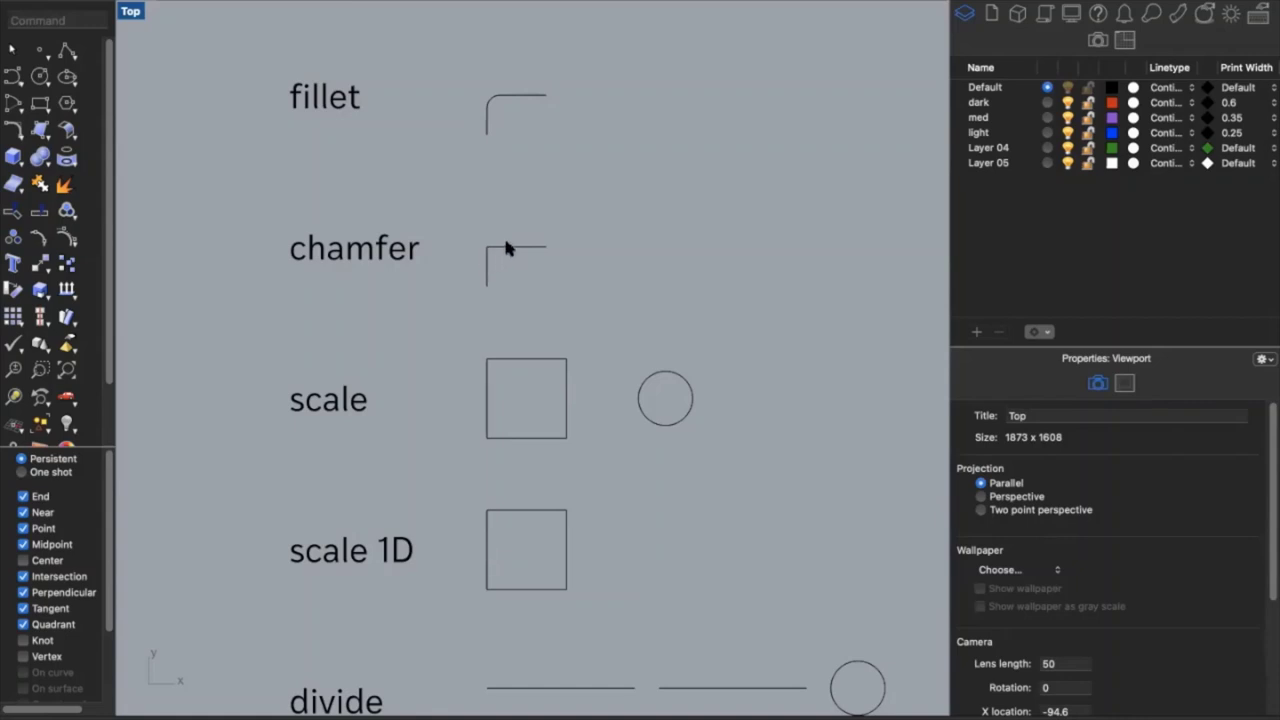
Chamfer the chamfer row's vertical and horizontal lines with distances of 1 and 1
{"action": "type", "text": "Chamfer"}
{"action": "key", "text": "Return"}
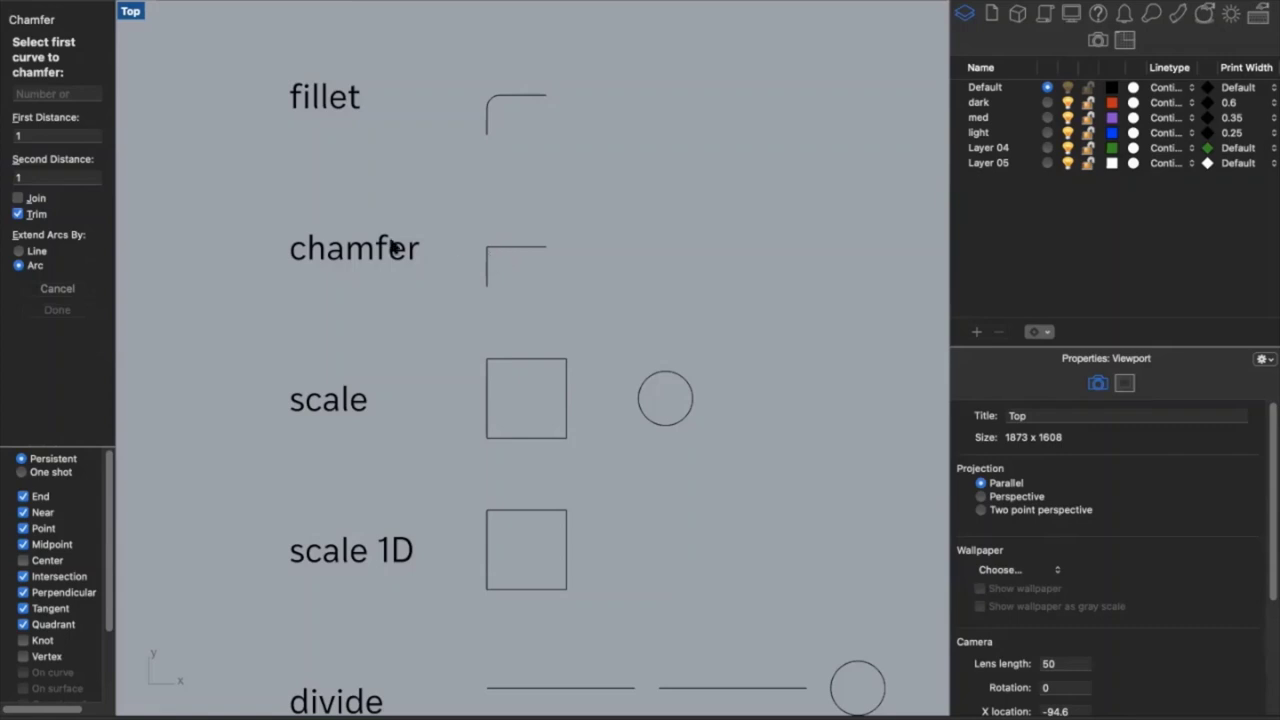
{"action": "left_click", "coordinate": [486, 268]}
{"action": "left_click", "coordinate": [518, 247]}
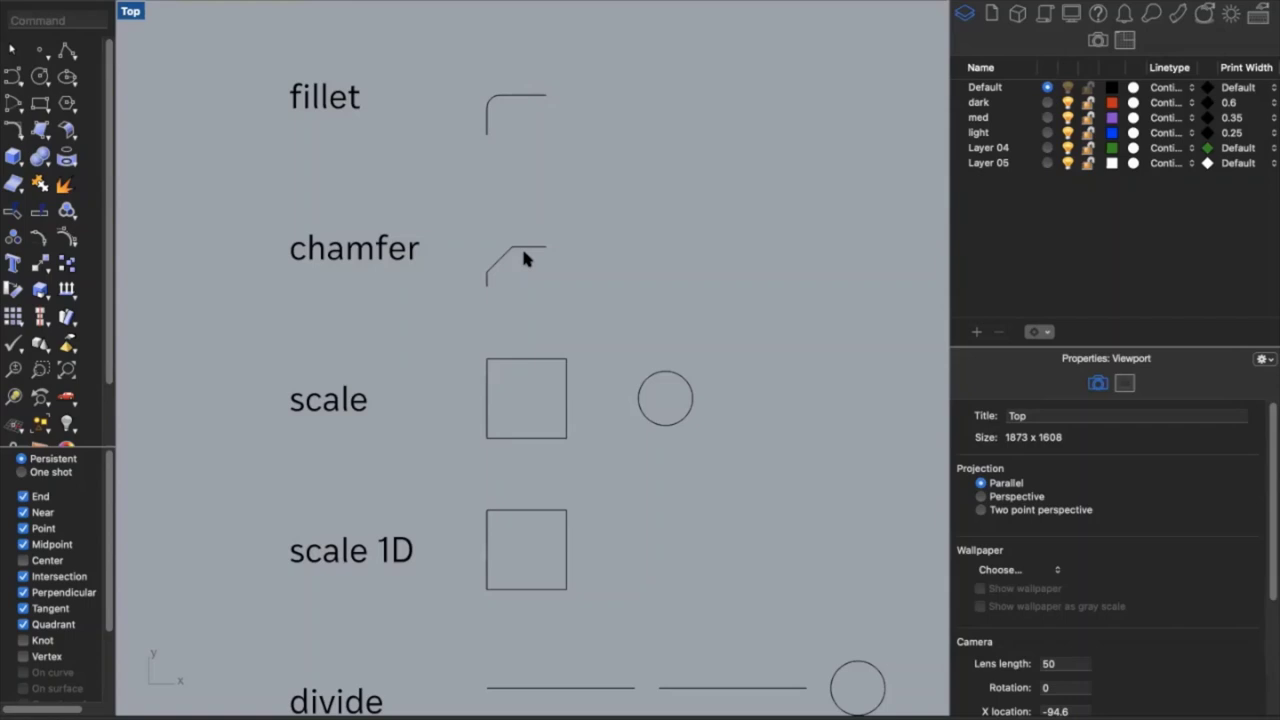
Scale the scale-row square from its top-right corner, shrinking it
{"action": "scroll", "coordinate": [524, 258], "scroll_direction": "down", "scroll_amount": 5}
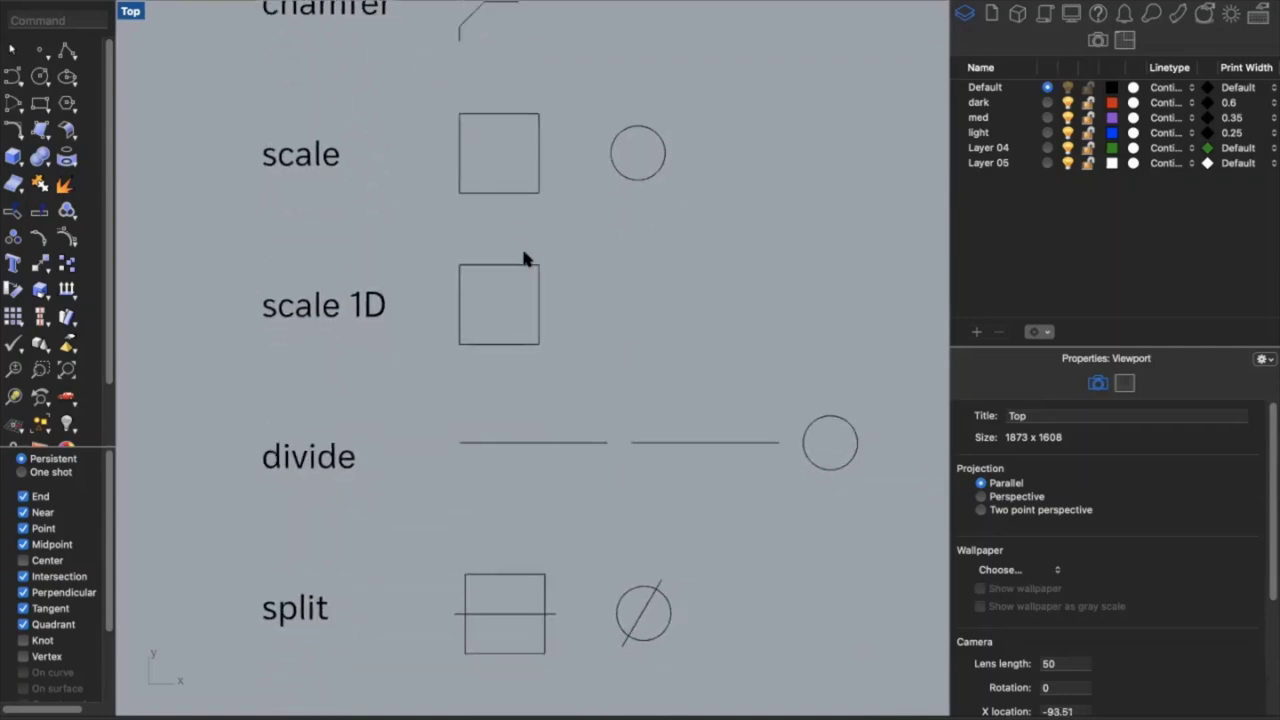
{"action": "scroll", "coordinate": [524, 258], "scroll_direction": "down", "scroll_amount": 1}
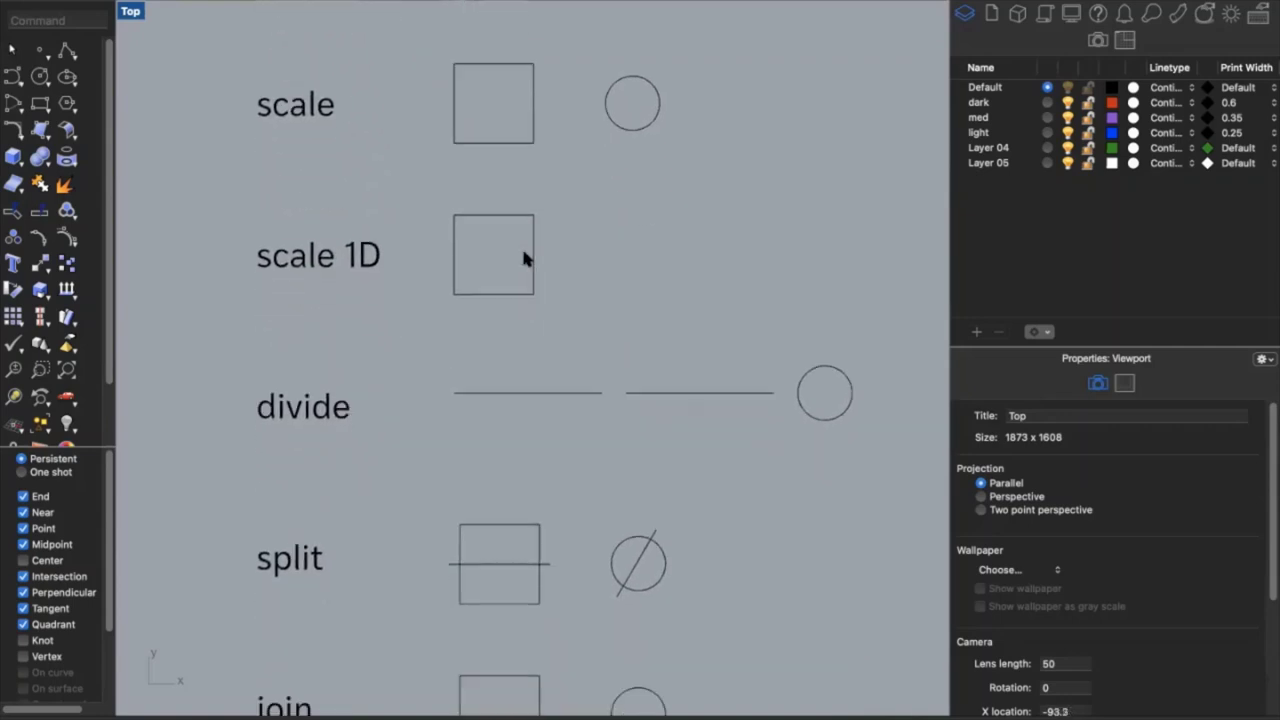
{"action": "left_click", "coordinate": [533, 147]}
{"action": "type", "text": "Scale1D"}
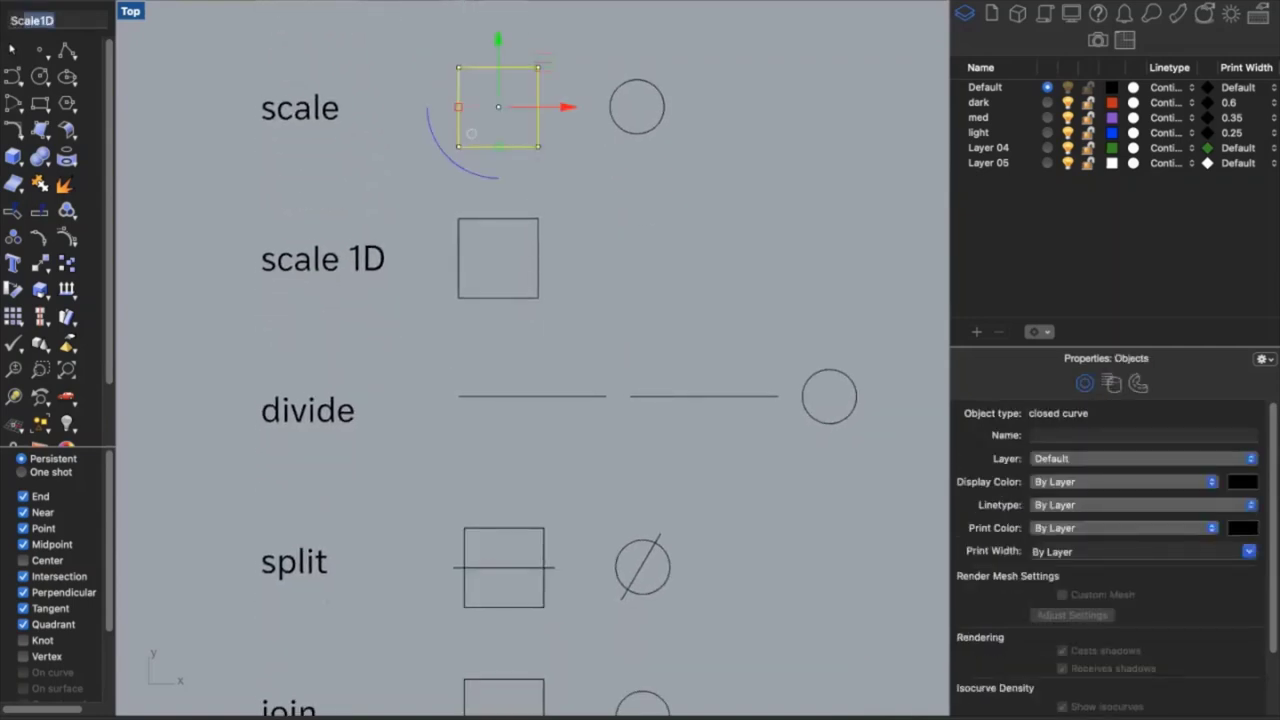
{"action": "key", "text": "BackSpace"}
{"action": "key", "text": "BackSpace"}
{"action": "key", "text": "Return"}
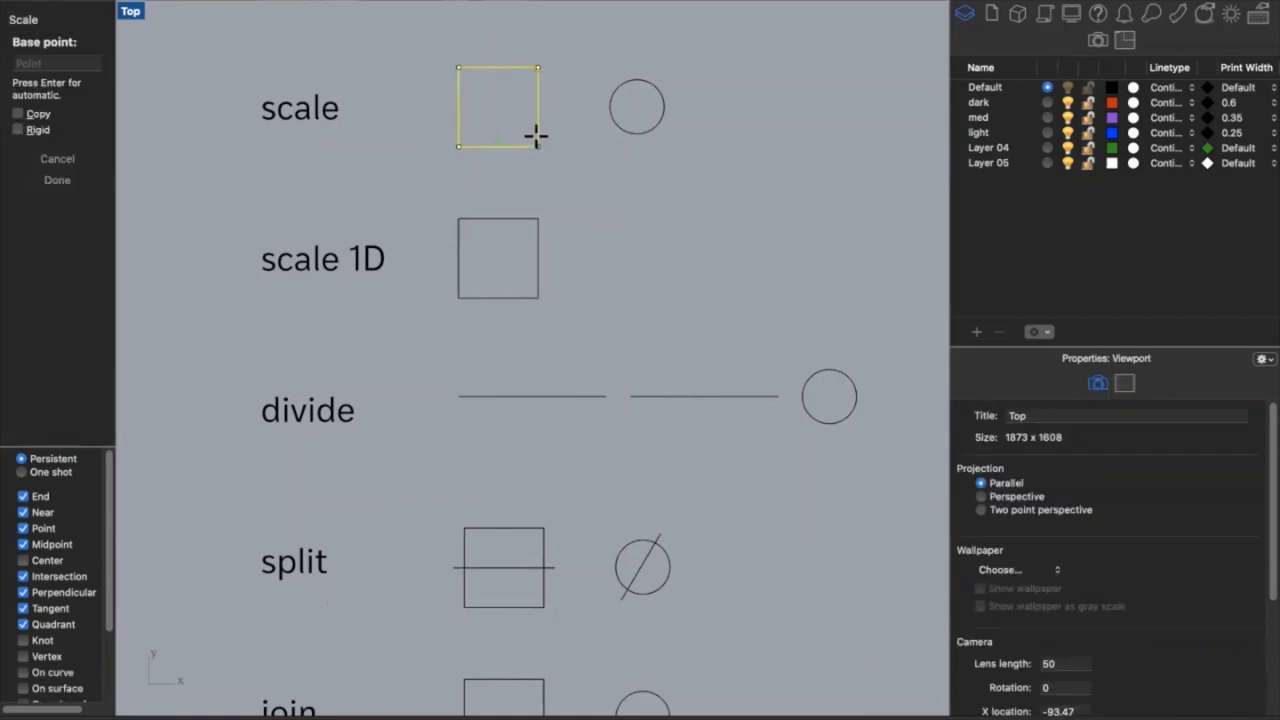
{"action": "left_click", "coordinate": [539, 66]}
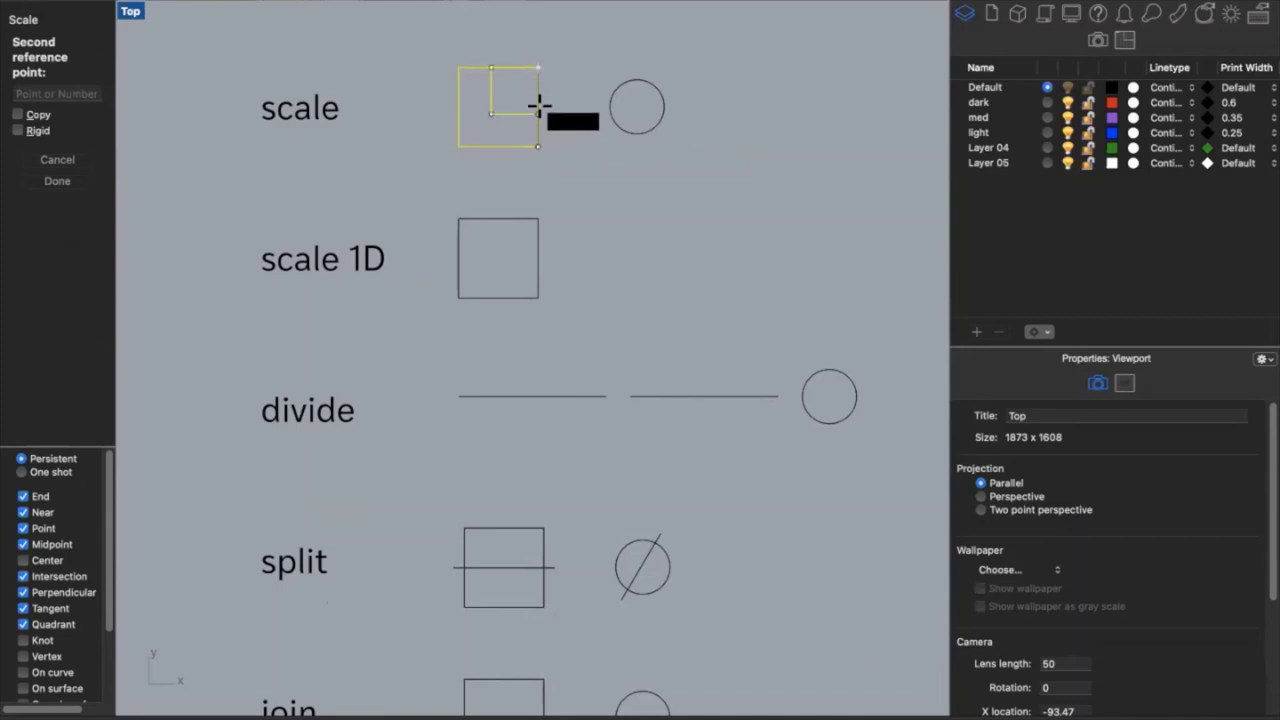
{"action": "left_click", "coordinate": [535, 92]}
{"action": "key", "text": "Escape"}
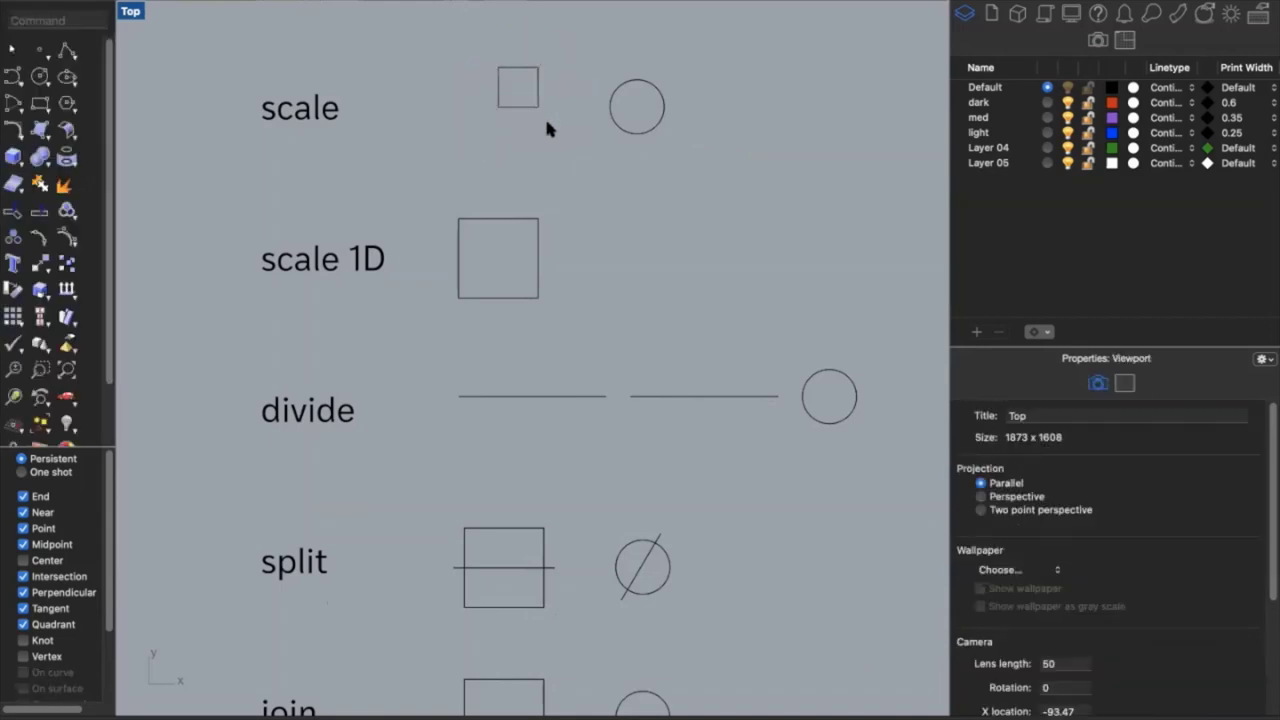
Scale the small square by a factor of 2 from its top-right corner
{"action": "scroll", "coordinate": [546, 126], "scroll_direction": "up", "scroll_amount": 5}
{"action": "left_click", "coordinate": [546, 150]}
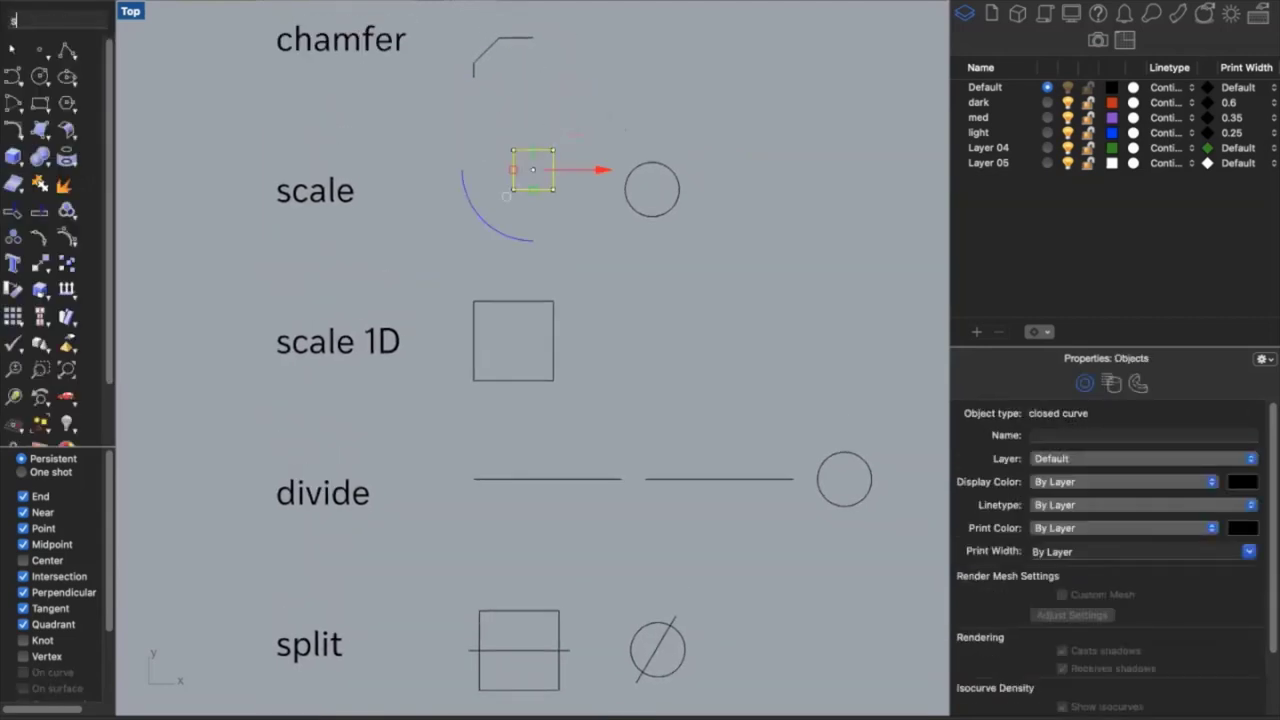
{"action": "type", "text": "Scale1D"}
{"action": "key", "text": "BackSpace"}
{"action": "key", "text": "BackSpace"}
{"action": "key", "text": "Return"}
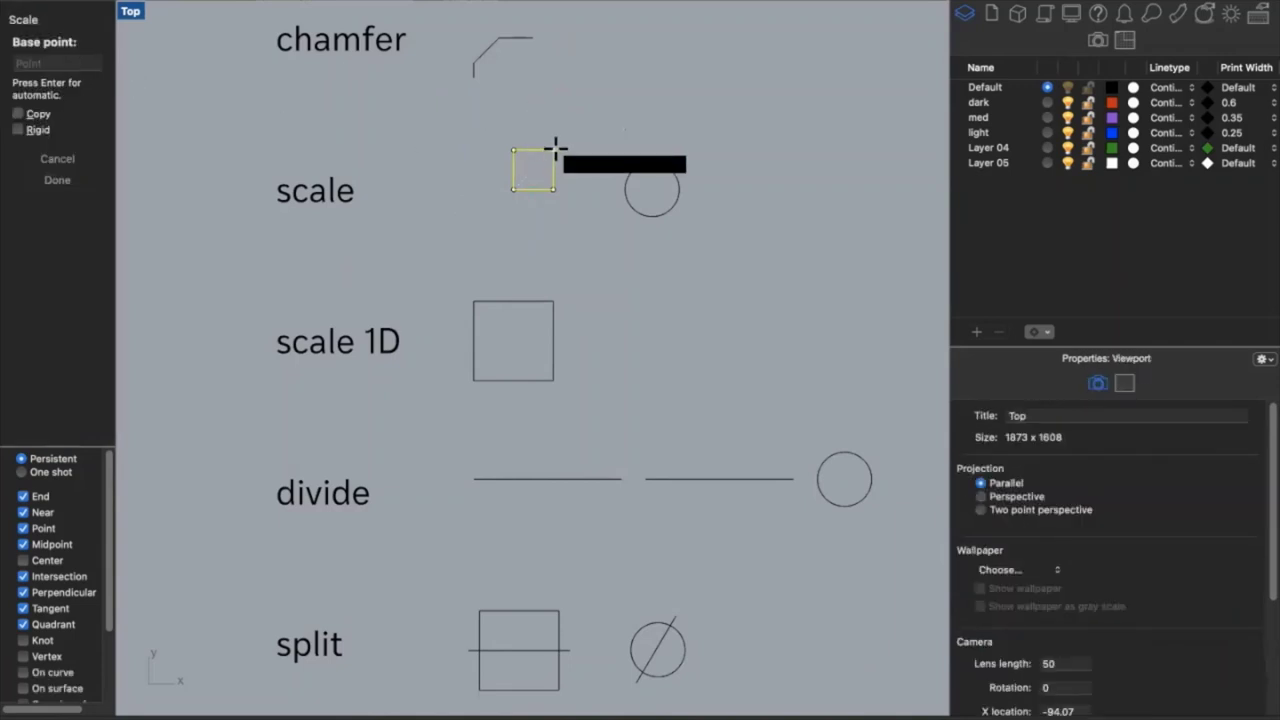
{"action": "left_click", "coordinate": [553, 150]}
{"action": "left_click", "coordinate": [83, 91]}
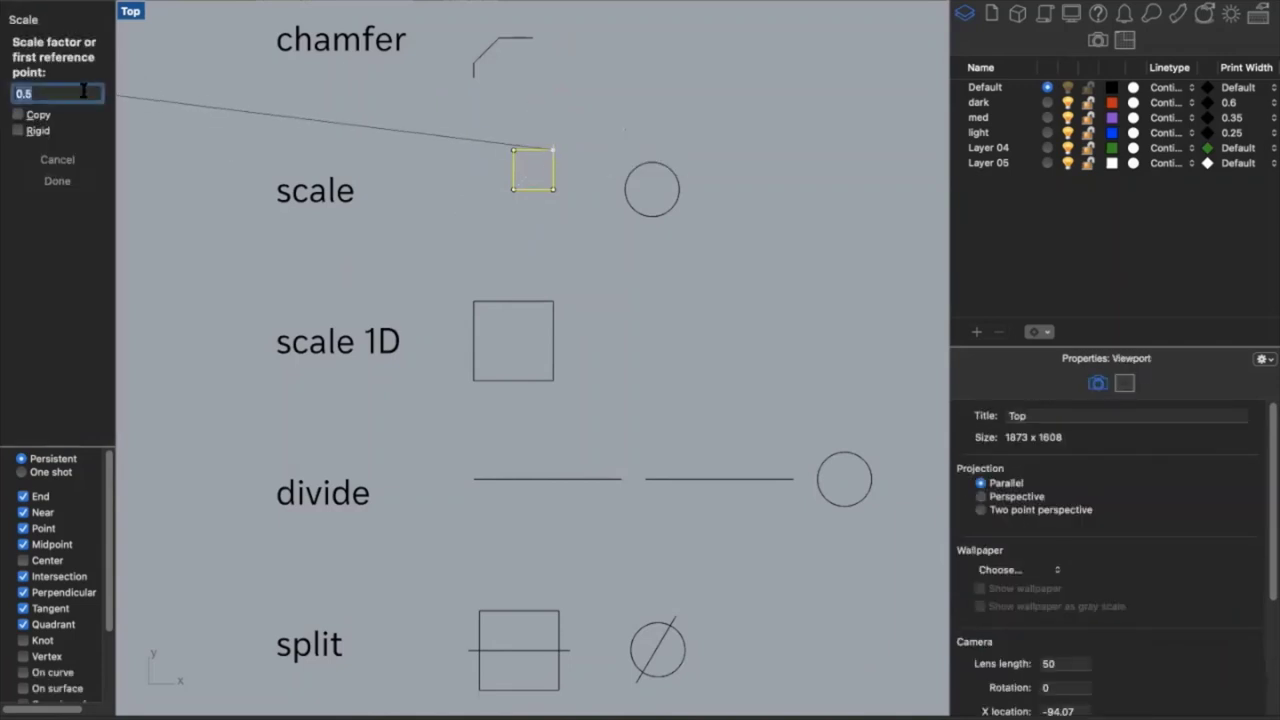
{"action": "type", "text": "2"}
{"action": "key", "text": "Return"}
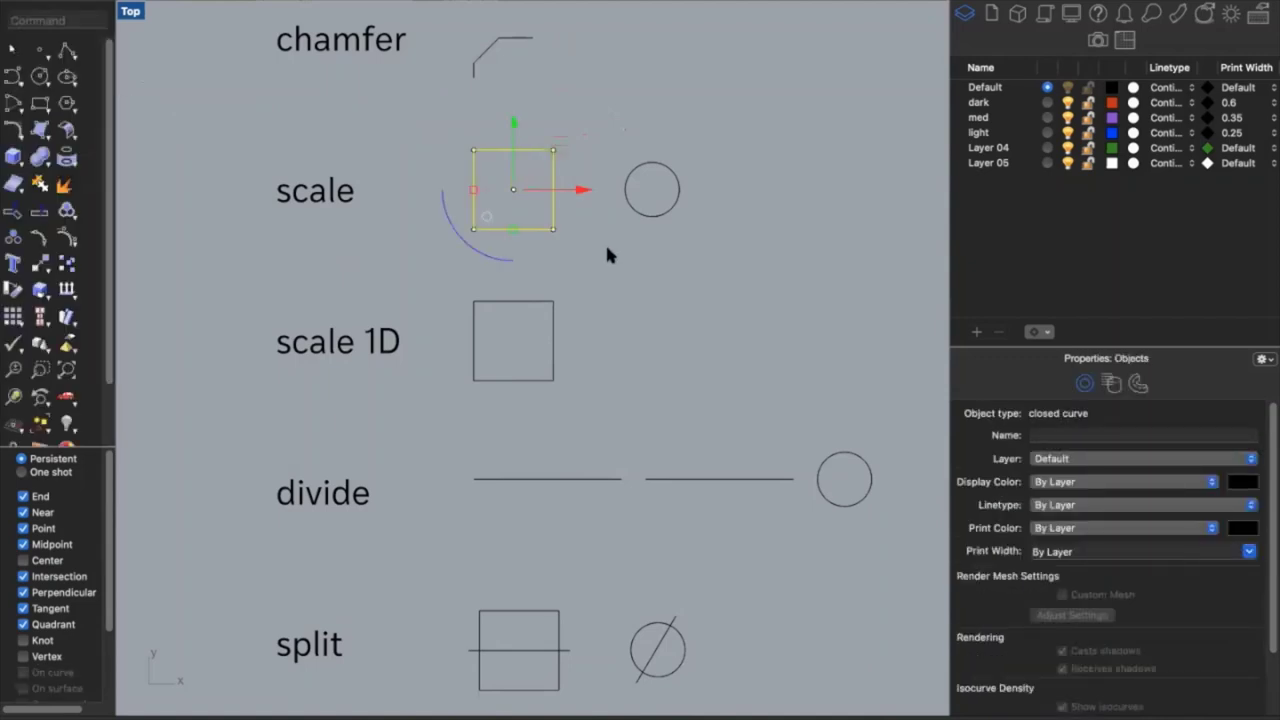
{"action": "key", "text": "Escape"}
Scale the circle using reference points, shrinking it first, then enlarging it noticeably
{"action": "left_click", "coordinate": [642, 208]}
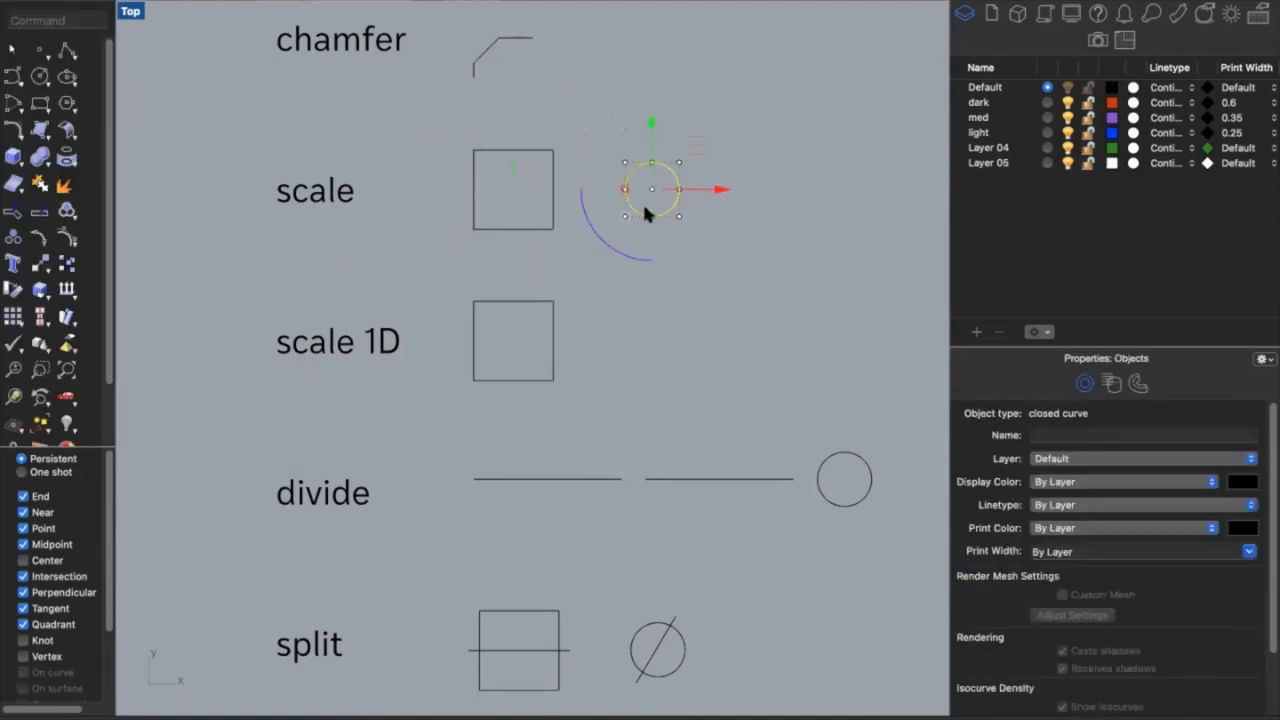
{"action": "key", "text": "Return"}
{"action": "left_click", "coordinate": [624, 190]}
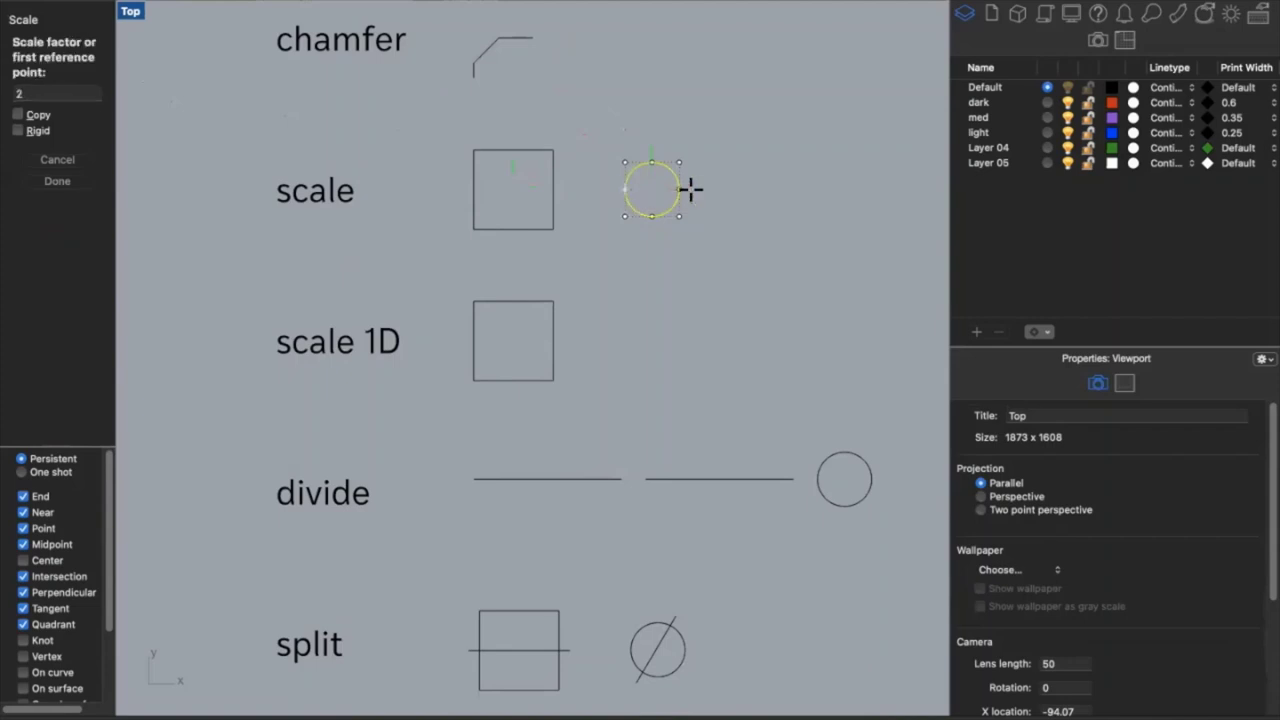
{"action": "left_click", "coordinate": [626, 190]}
{"action": "left_click", "coordinate": [645, 183]}
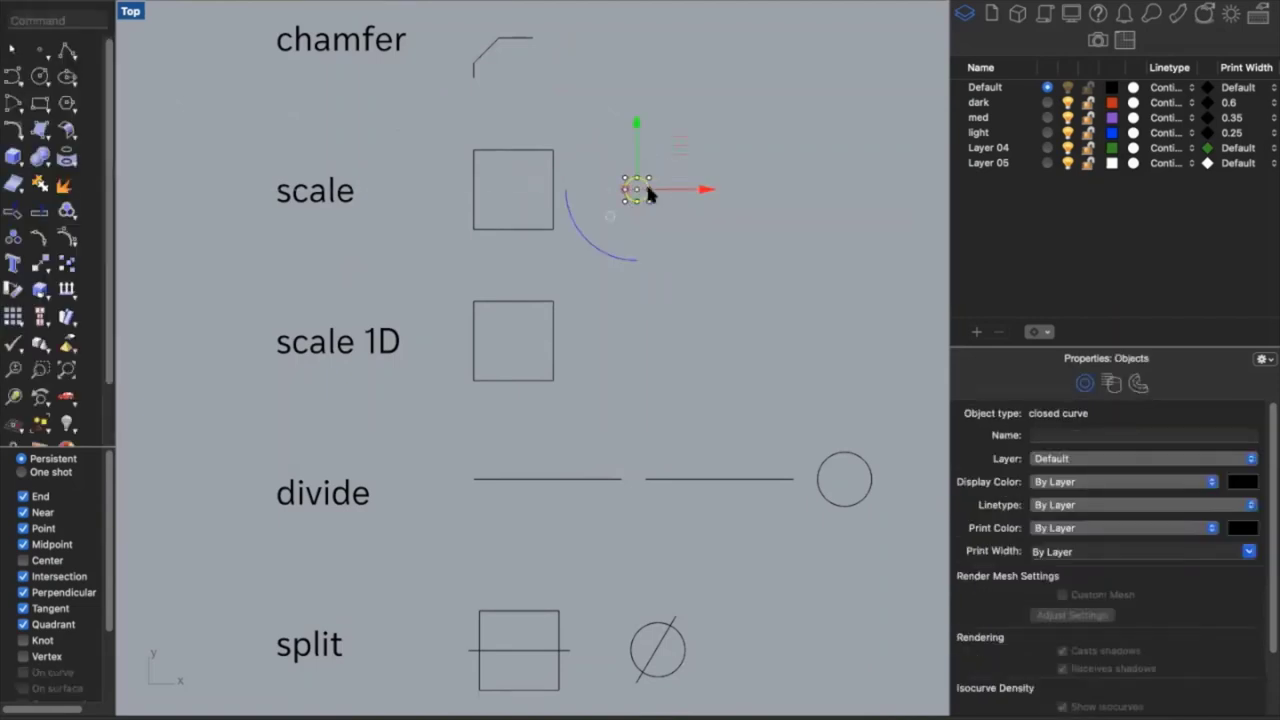
{"action": "key", "text": "Return"}
{"action": "left_click", "coordinate": [625, 189]}
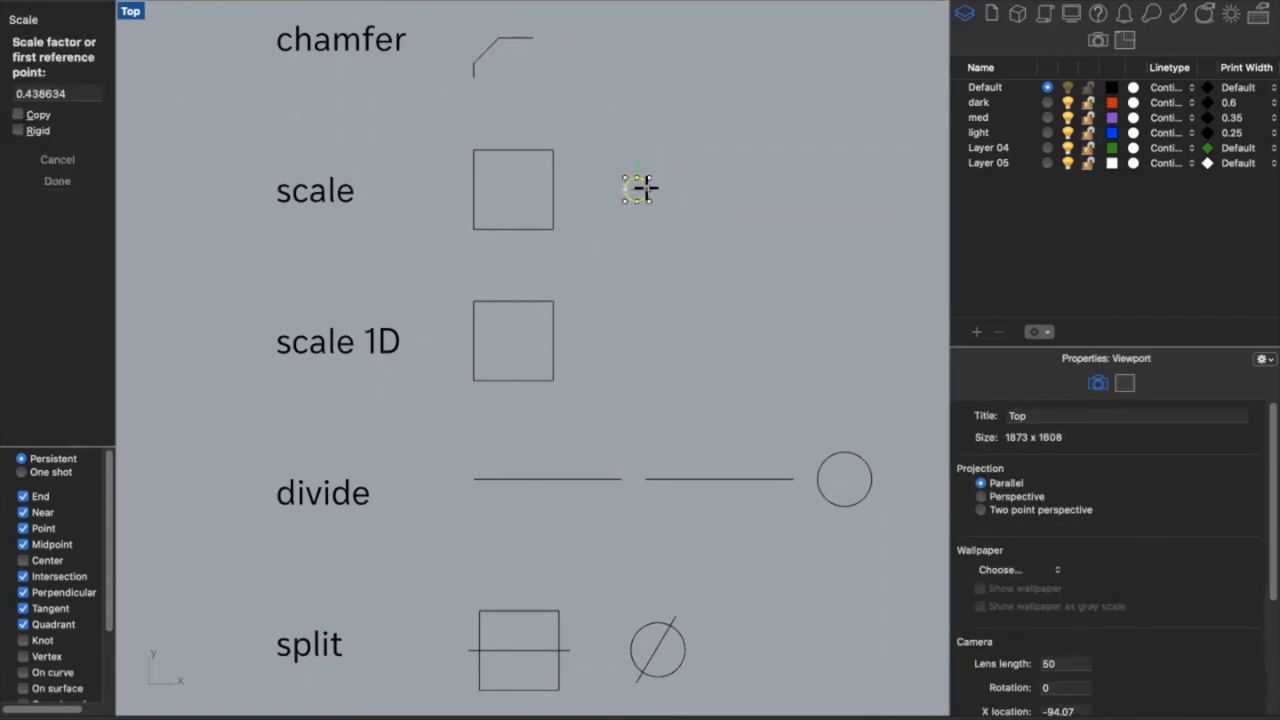
{"action": "left_click", "coordinate": [648, 189]}
{"action": "left_click", "coordinate": [719, 190]}
{"action": "left_click", "coordinate": [742, 253]}
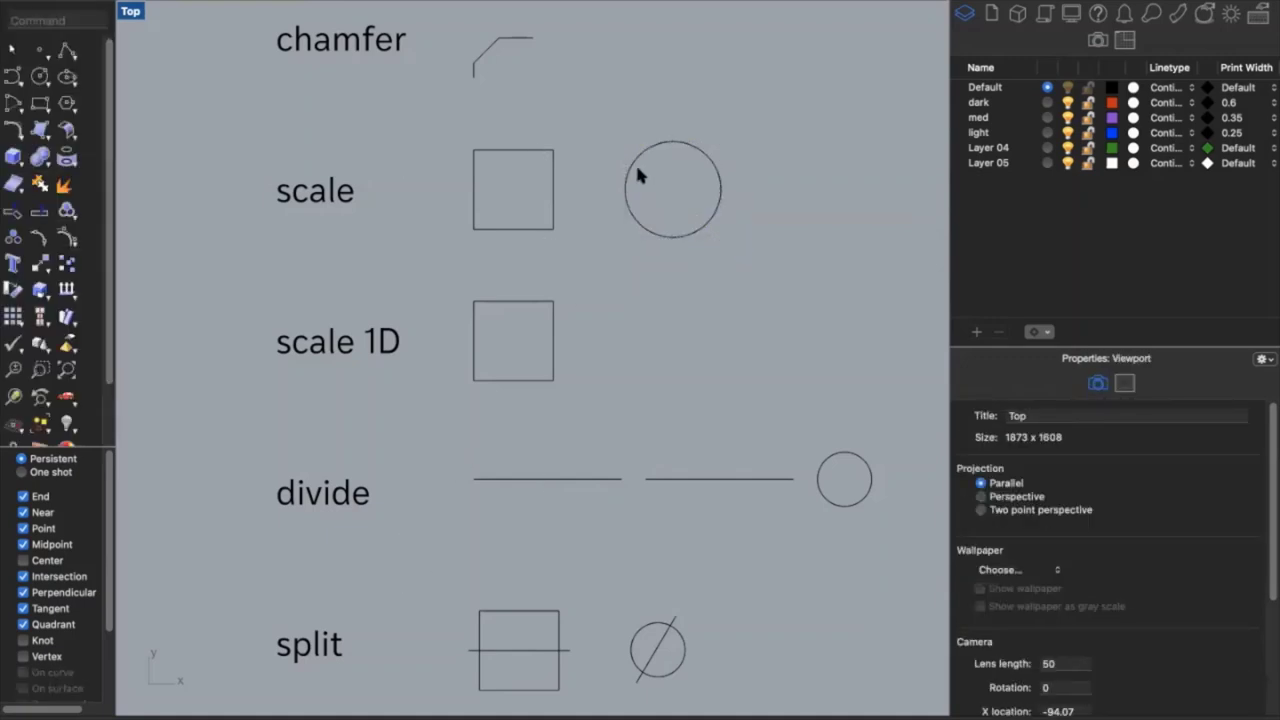
Stretch the scale 1D square sideways into a wide rectangle with Scale1D
{"action": "left_click", "coordinate": [553, 349]}
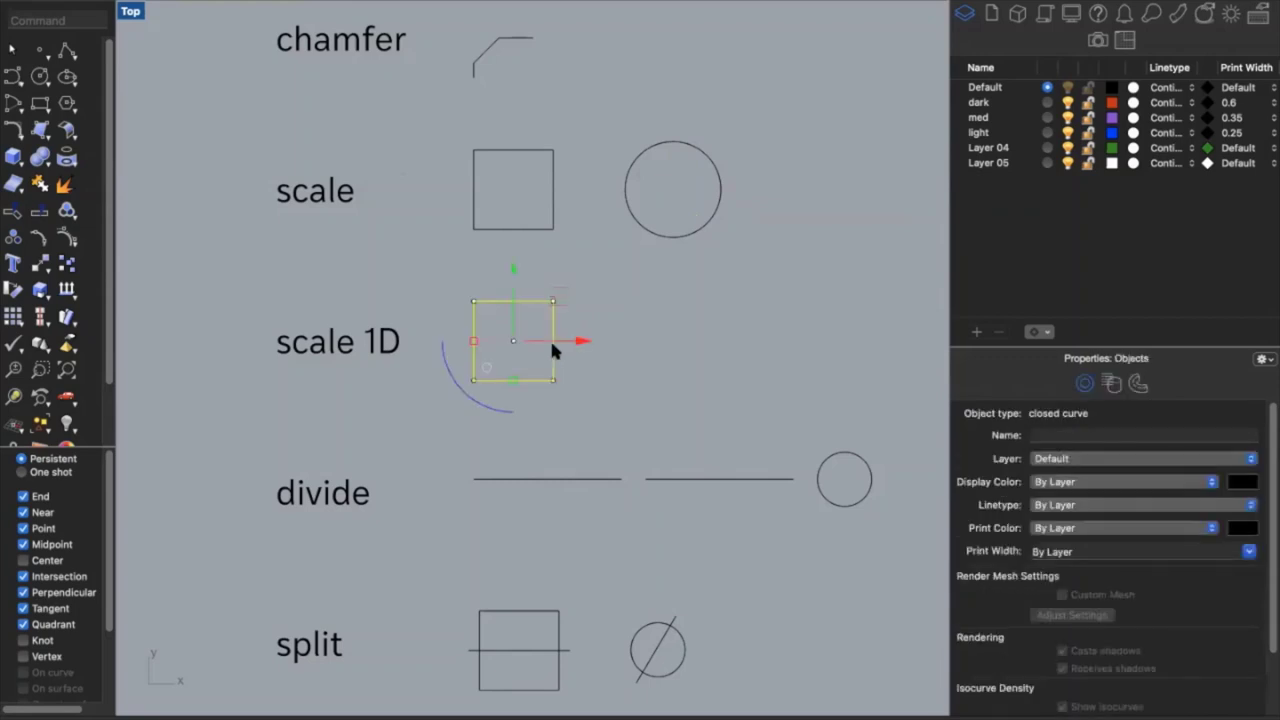
{"action": "type", "text": "scale1D"}
{"action": "key", "text": "Return"}
{"action": "left_click", "coordinate": [474, 379]}
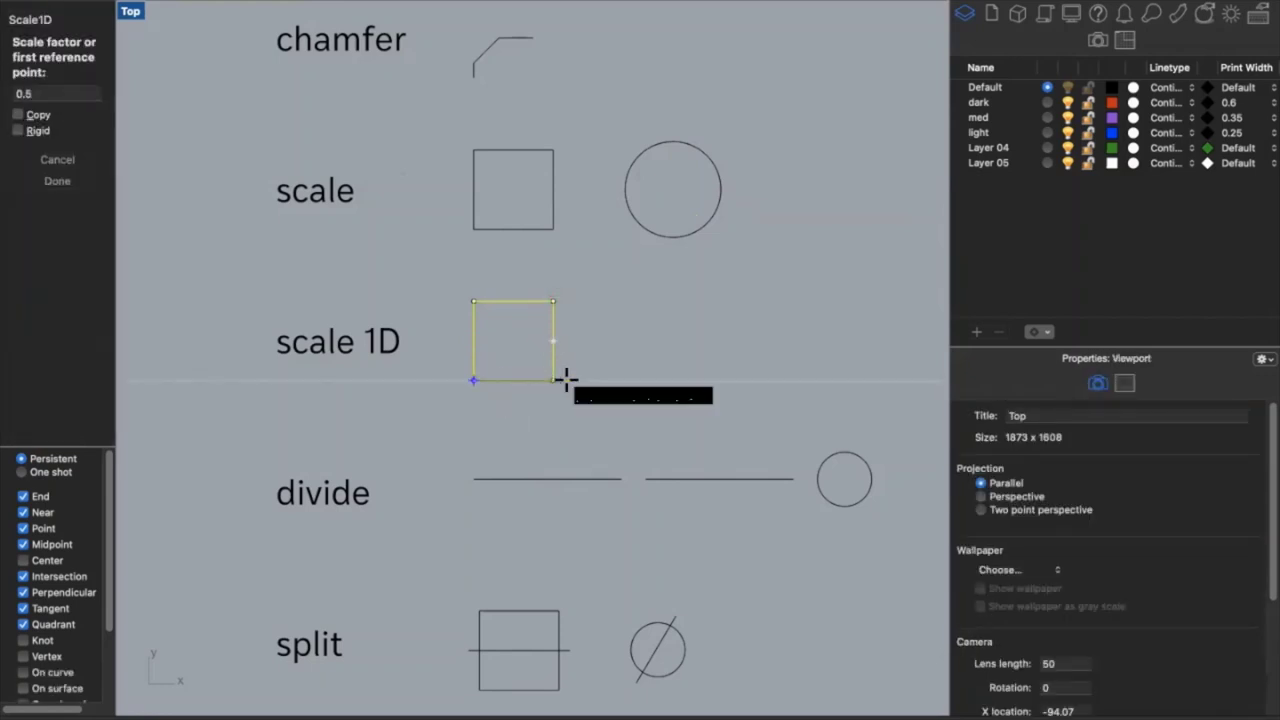
{"action": "left_click", "coordinate": [554, 381]}
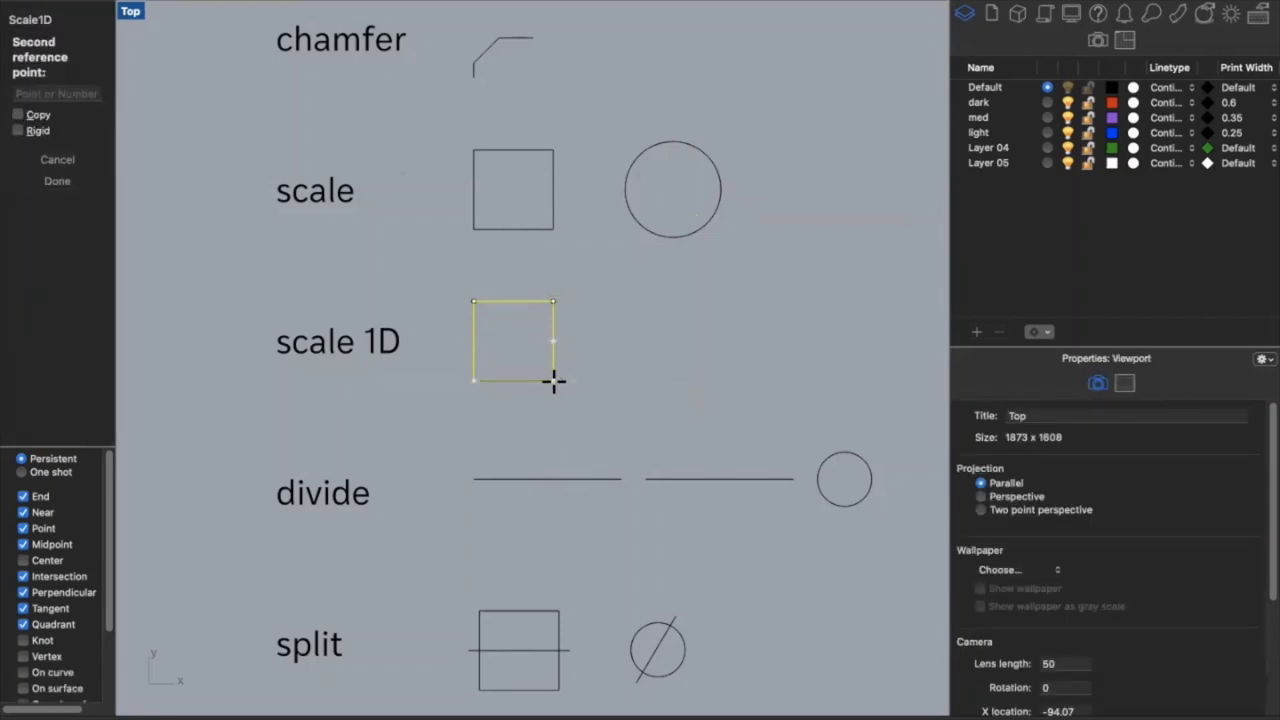
{"action": "left_click", "coordinate": [731, 368]}
{"action": "left_click", "coordinate": [763, 379]}
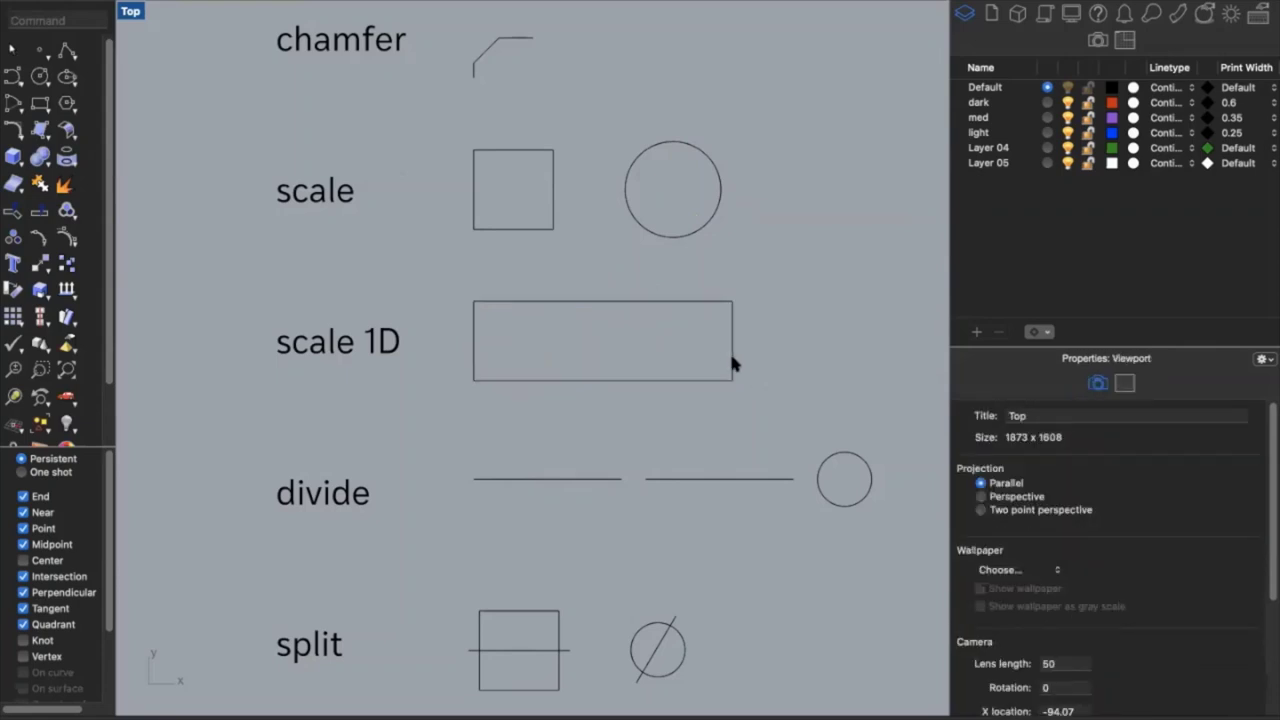
Squash the rectangle to half its height with Scale1D from its lower-right corner
{"action": "left_click", "coordinate": [731, 354]}
{"action": "key", "text": "Return"}
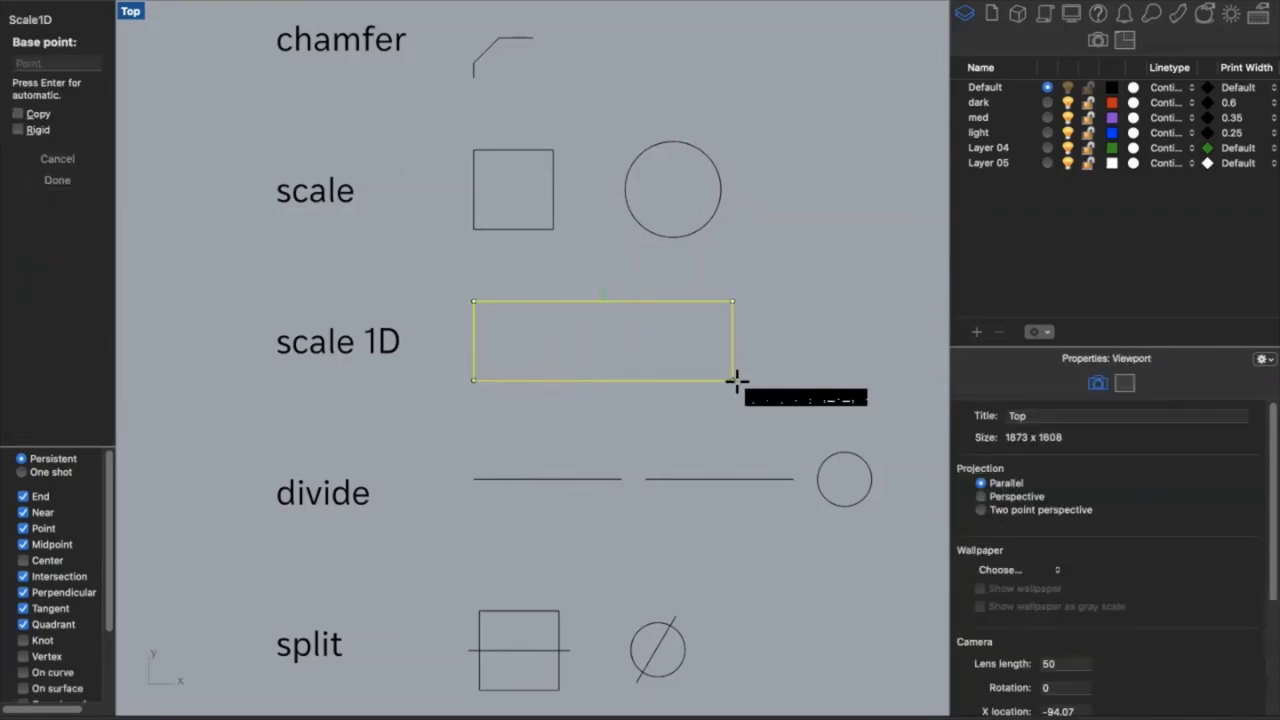
{"action": "left_click", "coordinate": [733, 379]}
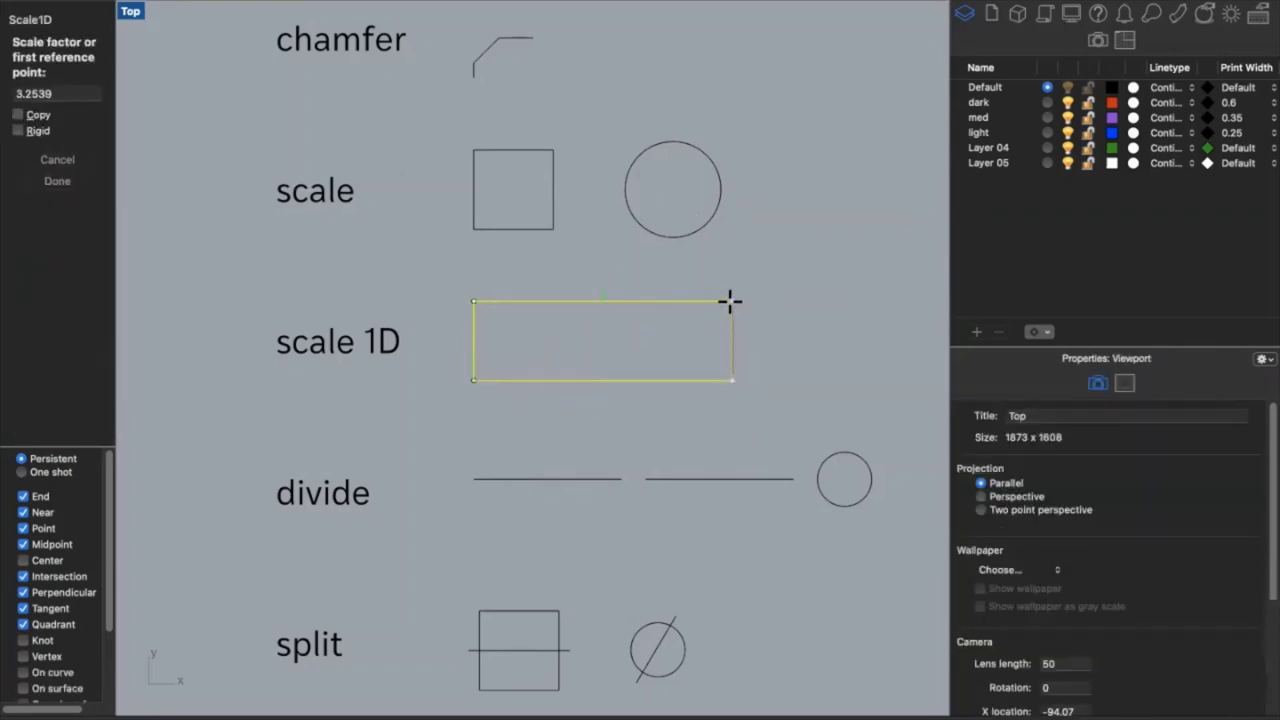
{"action": "left_click", "coordinate": [731, 301]}
{"action": "left_click", "coordinate": [733, 347]}
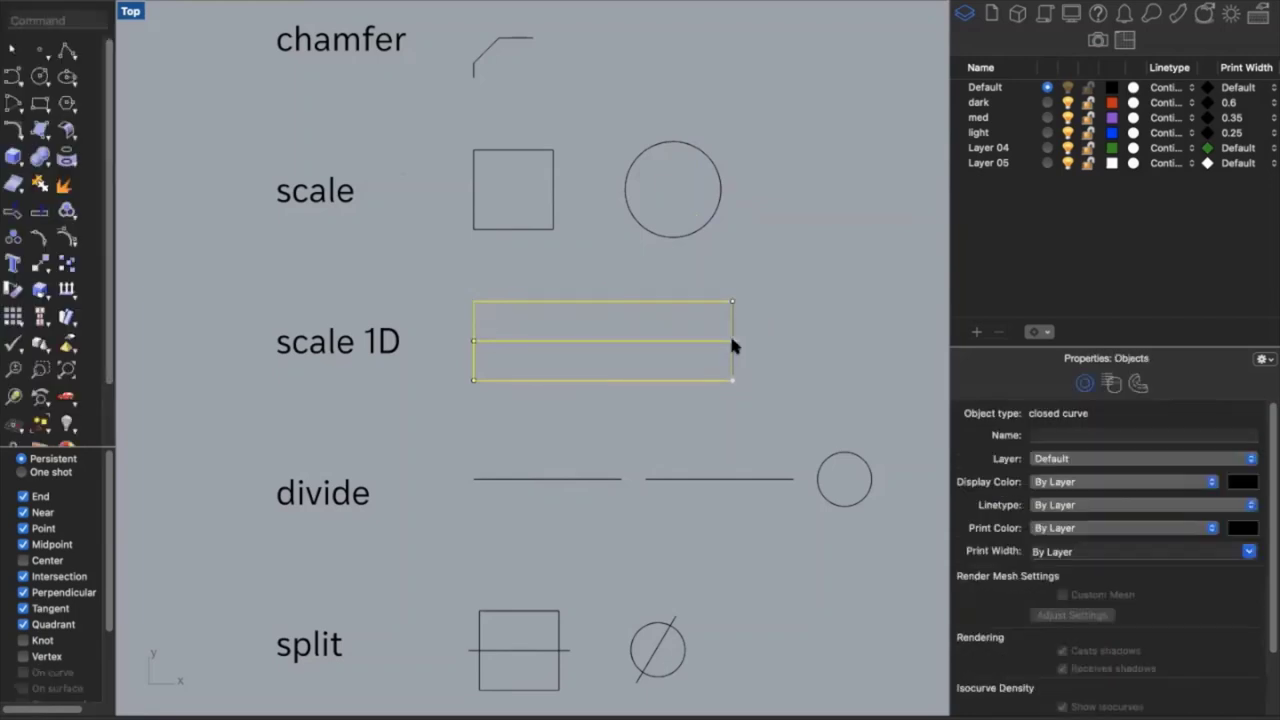
{"action": "left_click", "coordinate": [758, 396]}
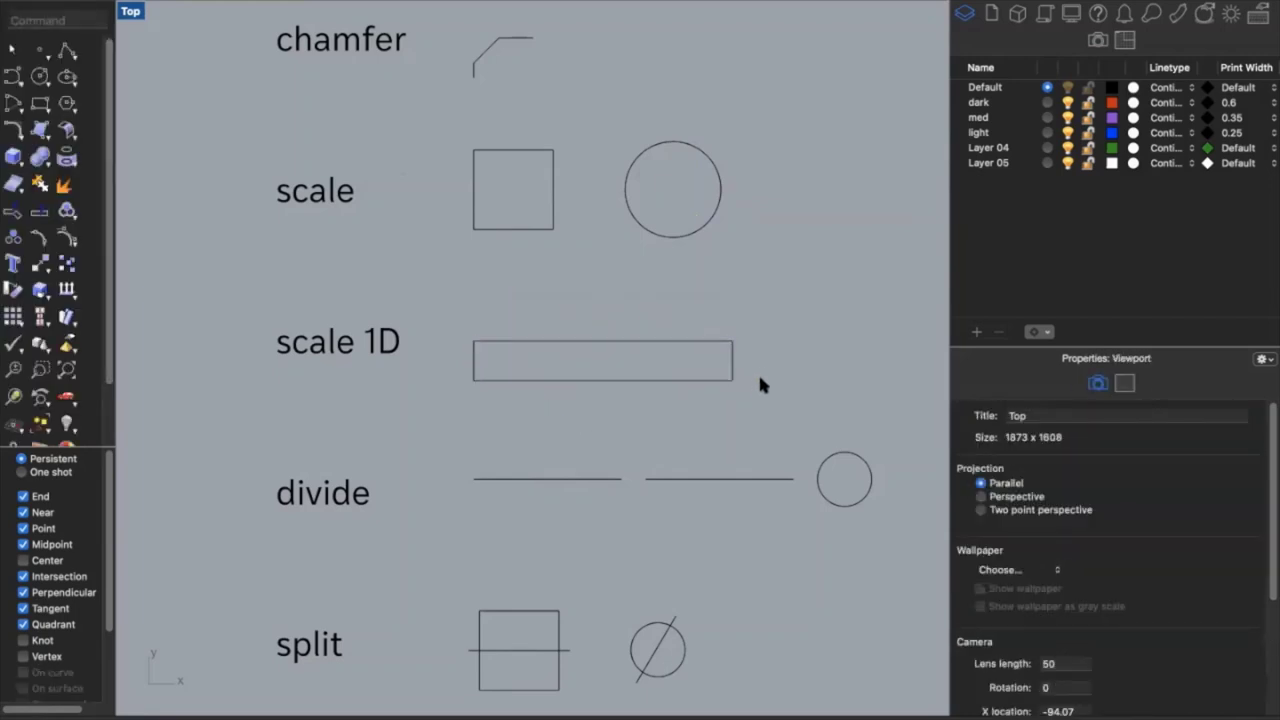
{"action": "scroll", "coordinate": [751, 380], "scroll_direction": "down", "scroll_amount": 5}
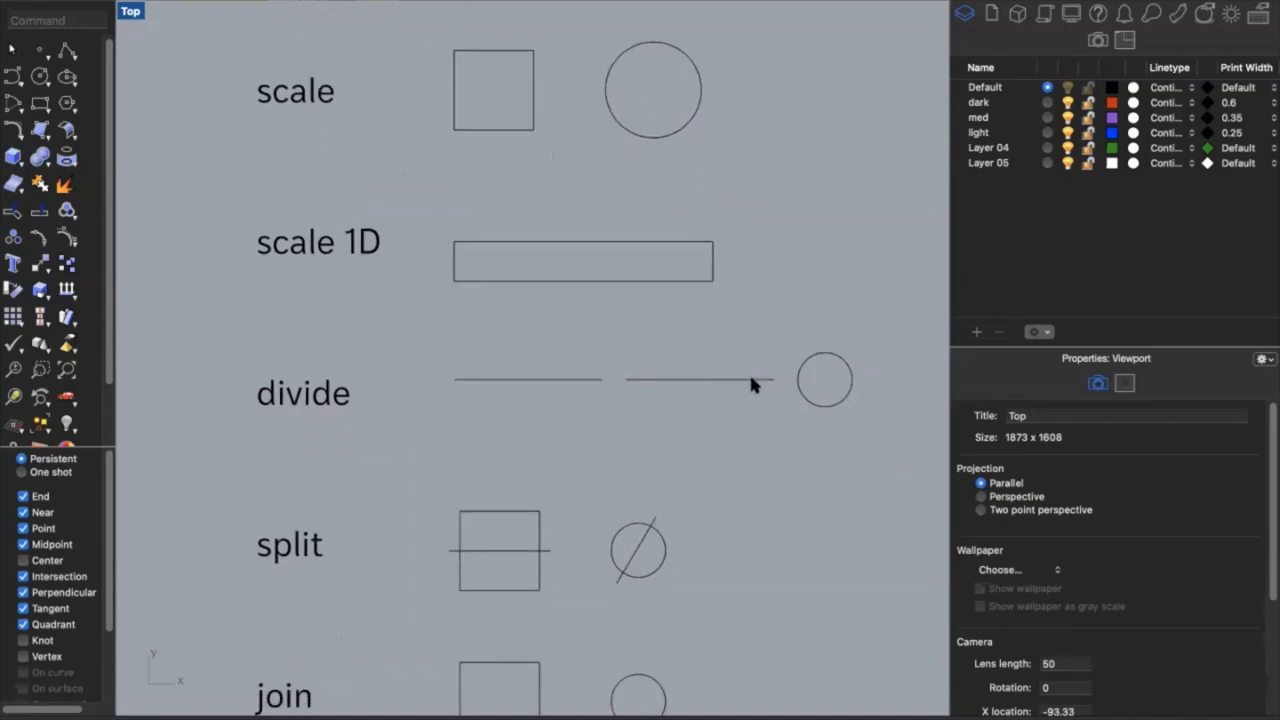
{"action": "scroll", "coordinate": [752, 385], "scroll_direction": "down", "scroll_amount": 3}
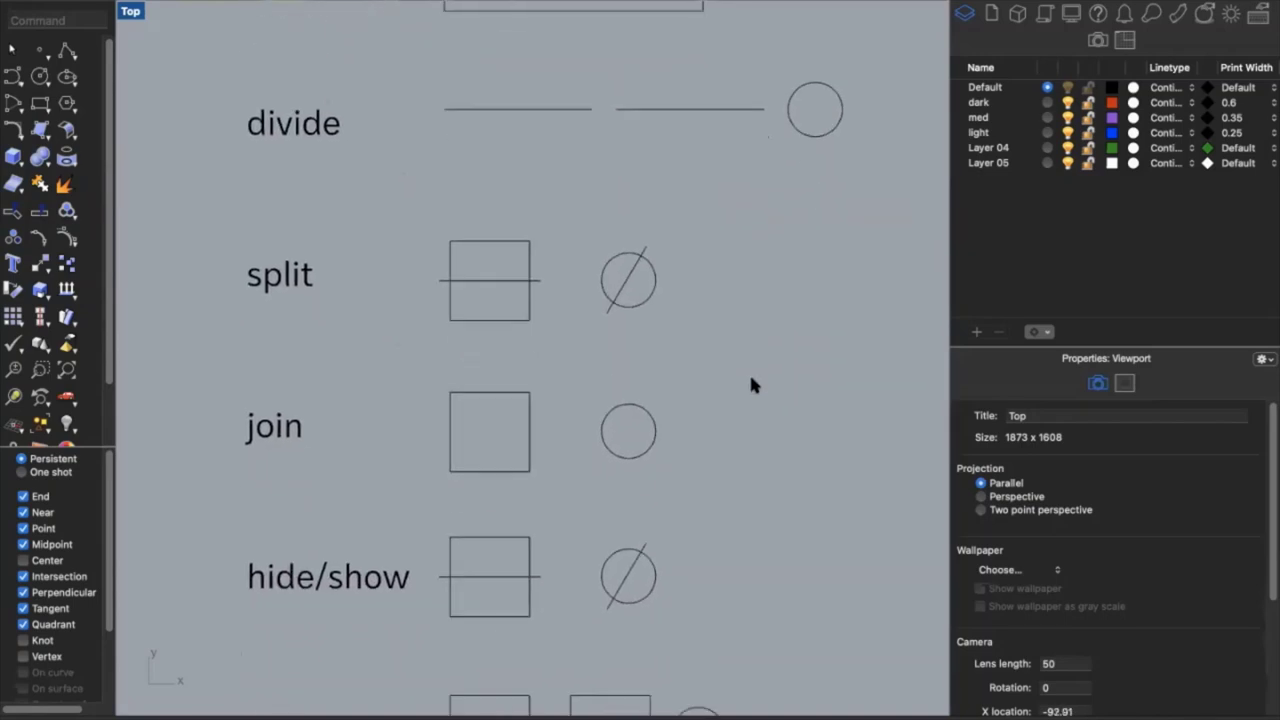
Divide the left divide-row line into 5 equal segments with points, ends marked
{"action": "left_click", "coordinate": [572, 107]}
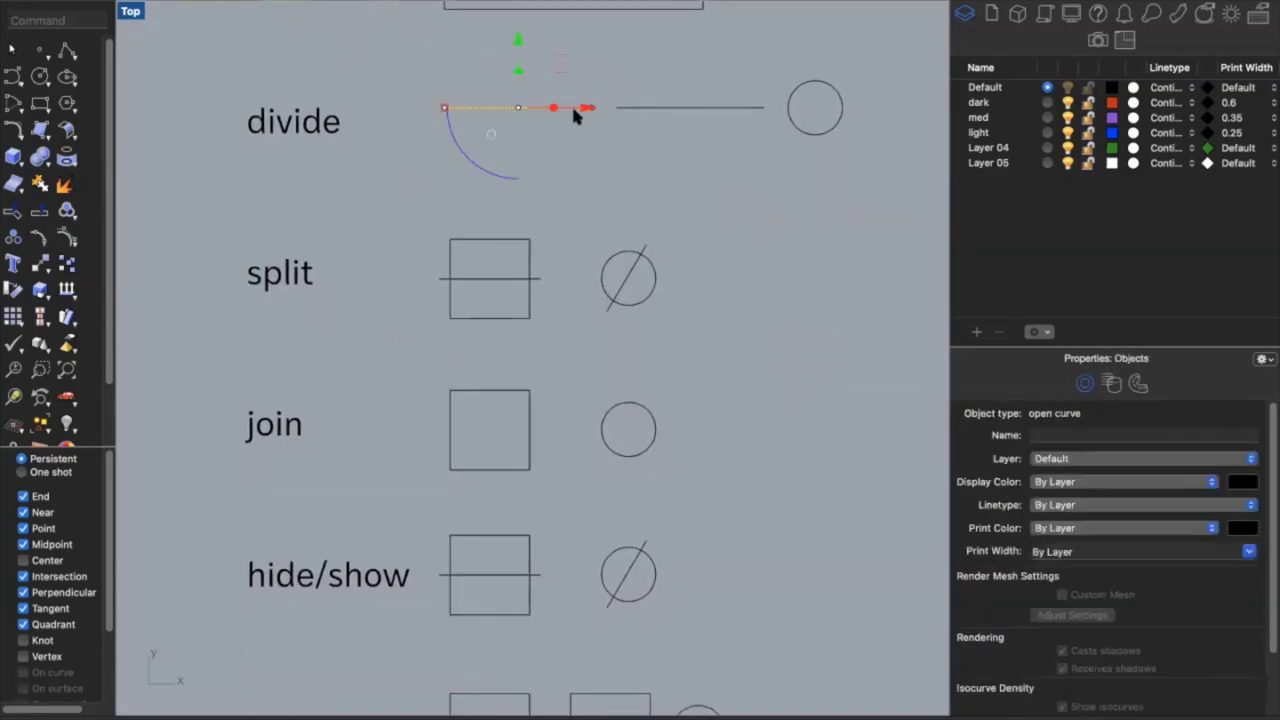
{"action": "left_click", "coordinate": [582, 162]}
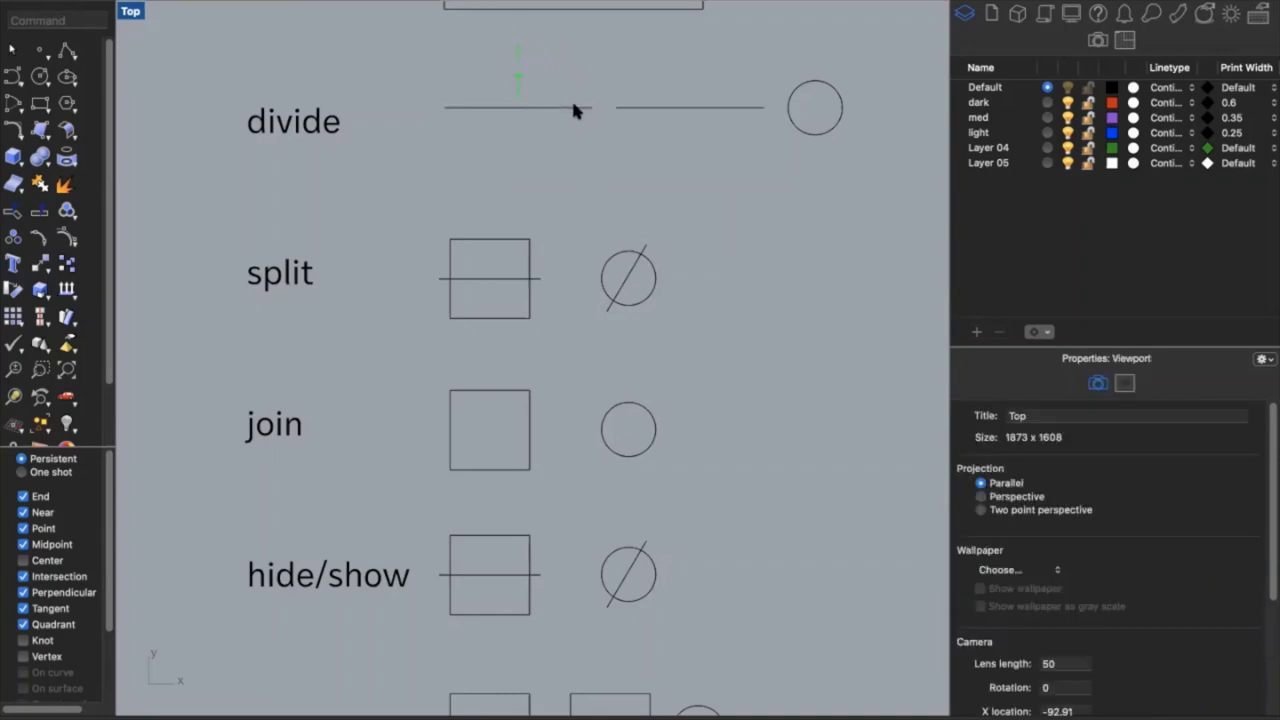
{"action": "left_click", "coordinate": [572, 107]}
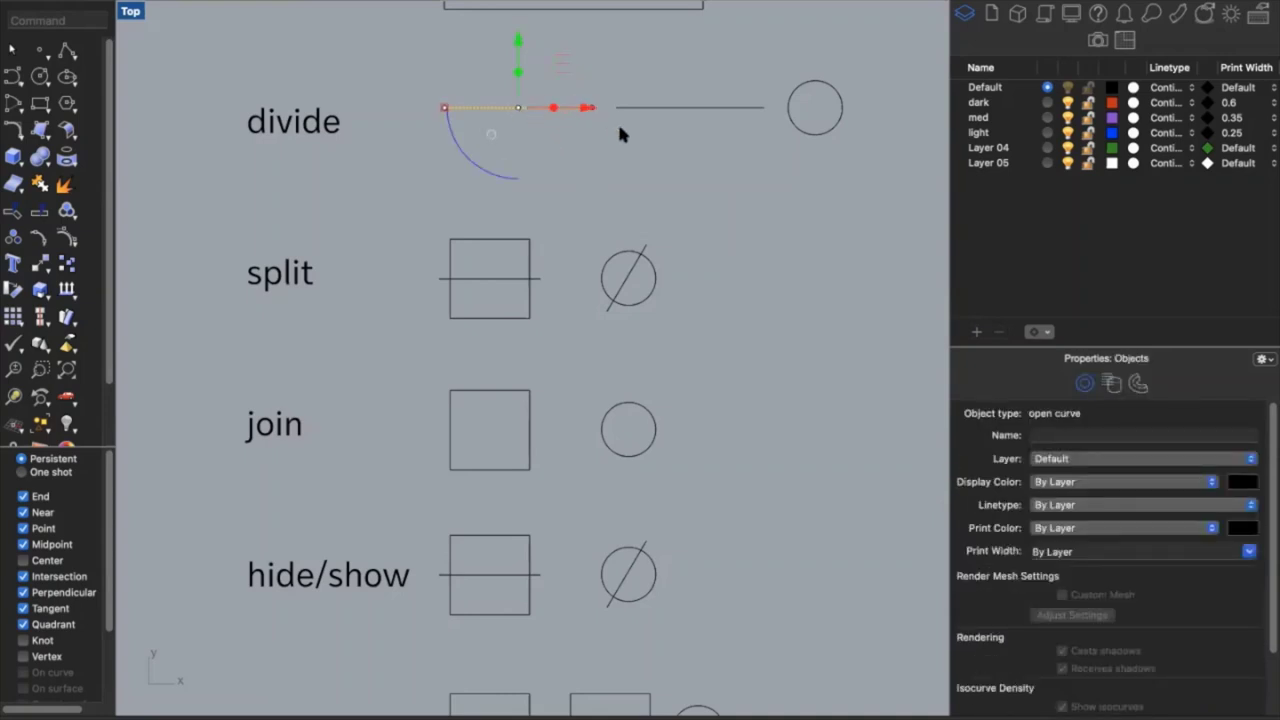
{"action": "left_click", "coordinate": [605, 135]}
{"action": "left_click", "coordinate": [572, 107]}
{"action": "type", "text": "Divide"}
{"action": "key", "text": "Return"}
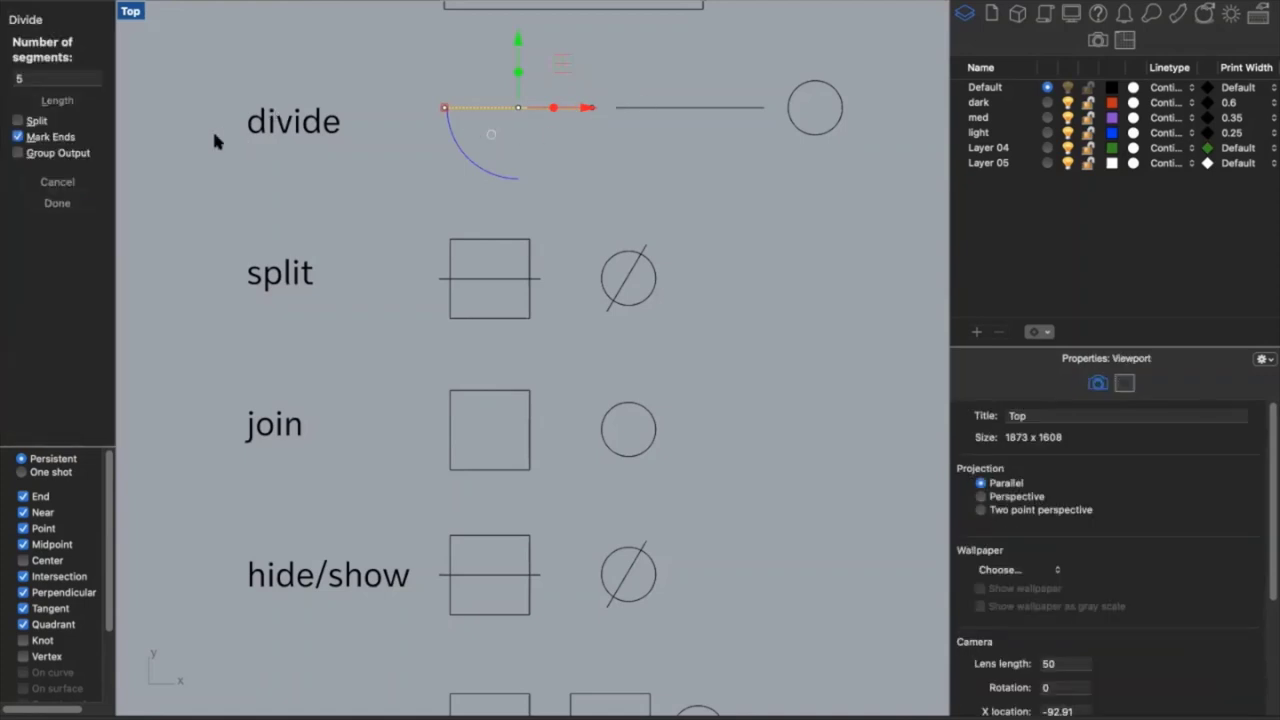
{"action": "key", "text": "Return"}
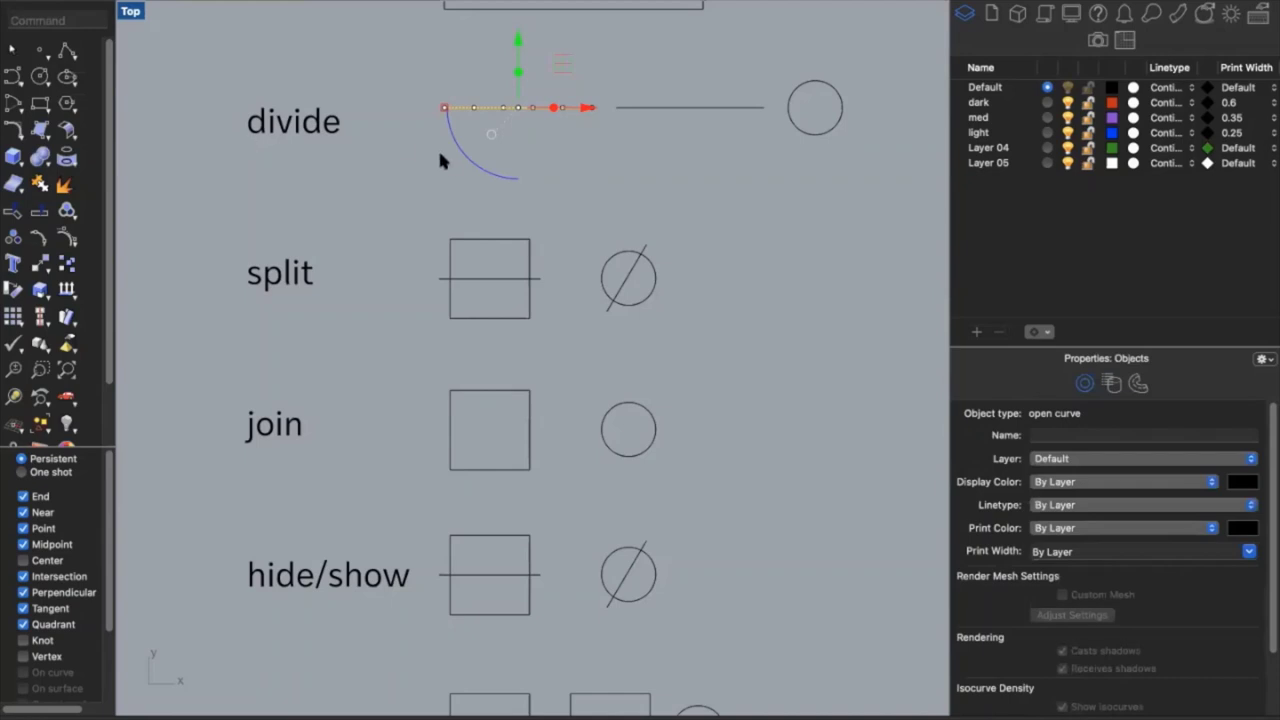
{"action": "left_click", "coordinate": [447, 167]}
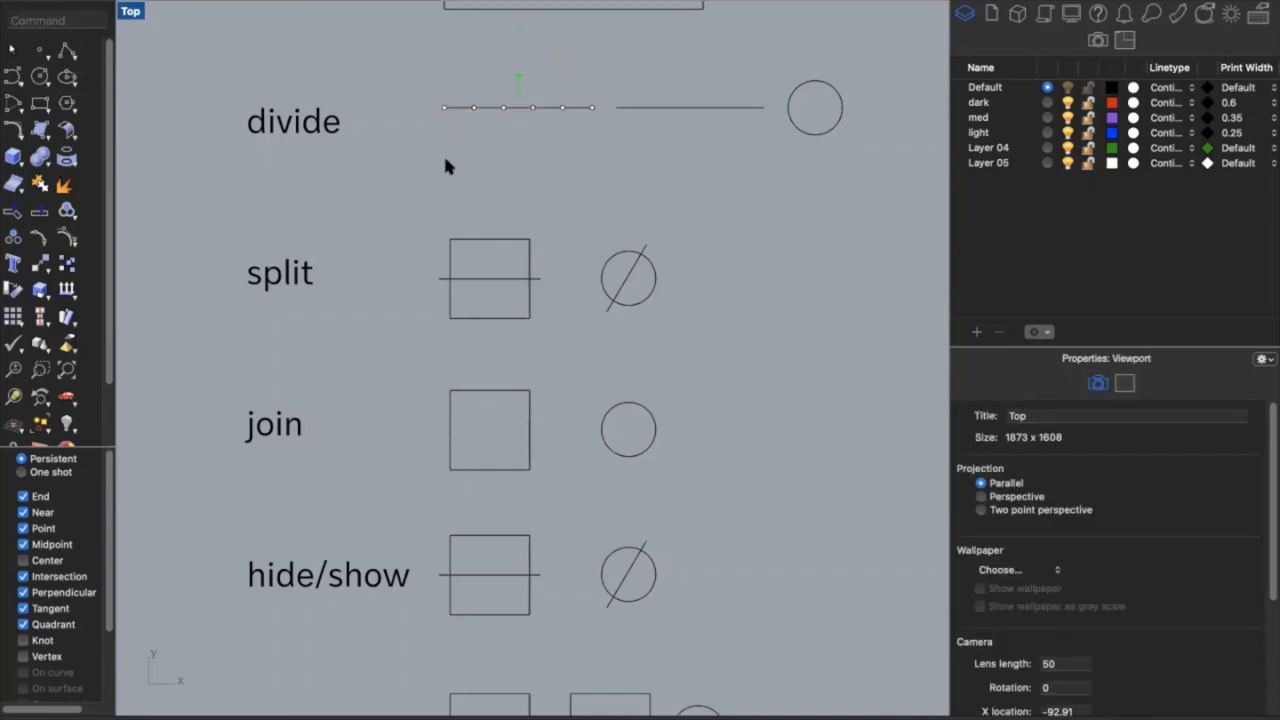
{"action": "left_click", "coordinate": [472, 110]}
{"action": "left_click", "coordinate": [585, 147]}
Divide the right divide-row line by length, placing points every 1"
{"action": "scroll", "coordinate": [700, 120], "scroll_direction": "up", "scroll_amount": 3}
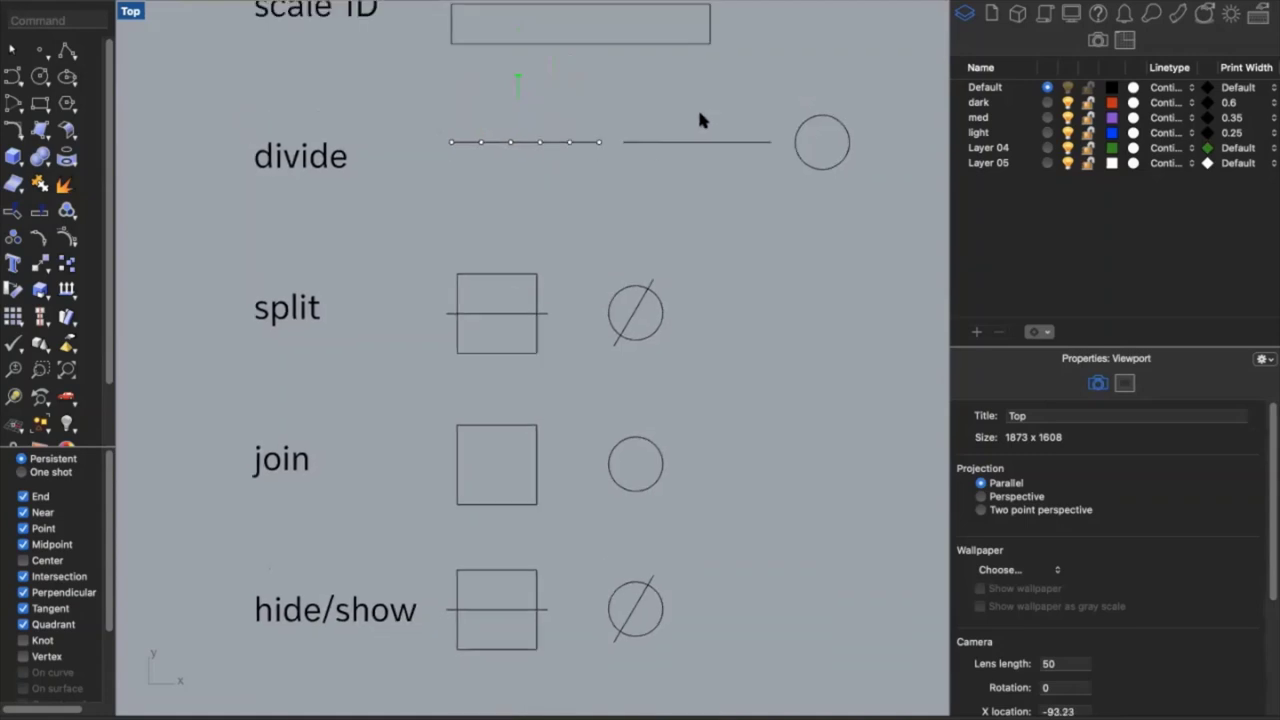
{"action": "left_click", "coordinate": [679, 197]}
{"action": "type", "text": "Distance"}
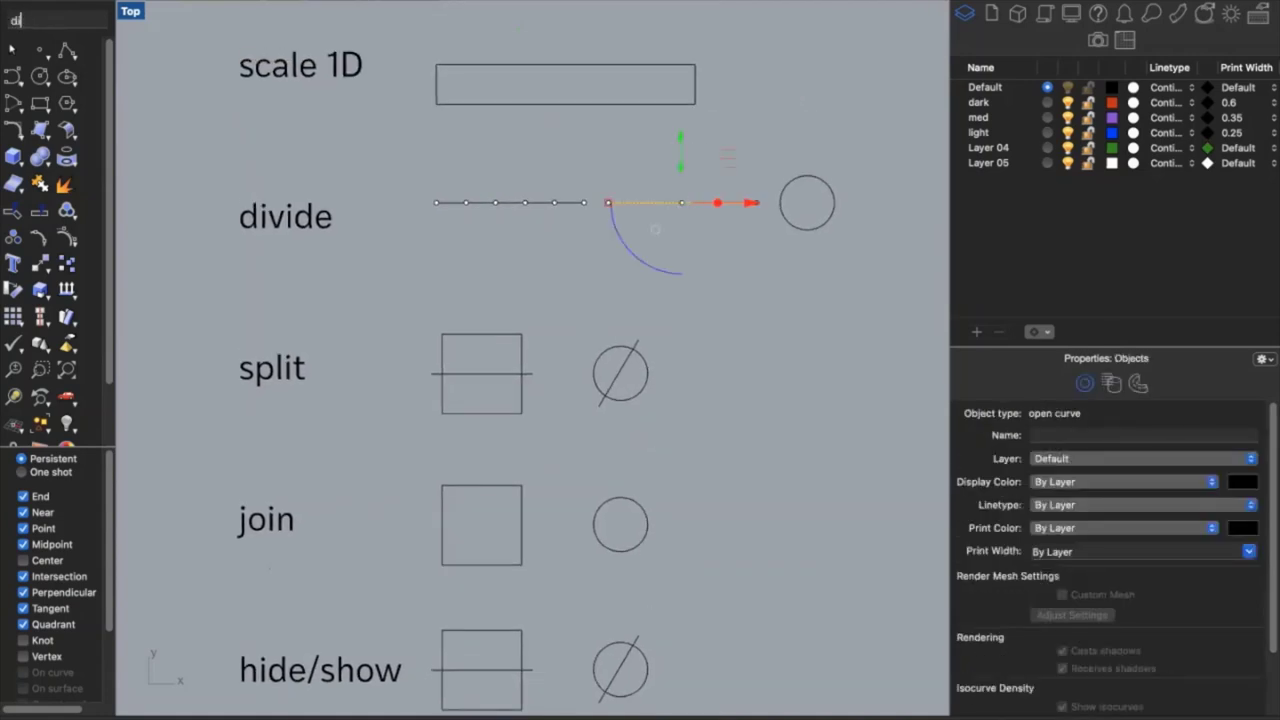
{"action": "type", "text": "v"}
{"action": "key", "text": "Return"}
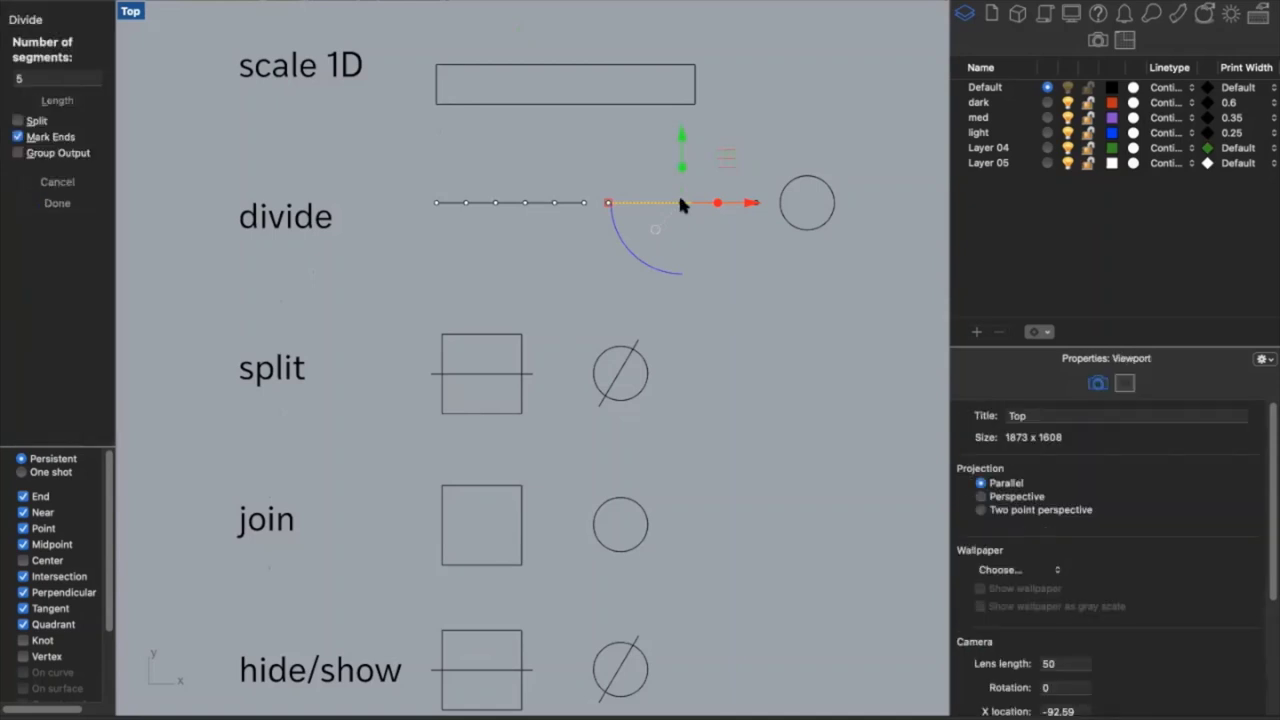
{"action": "left_click", "coordinate": [75, 97]}
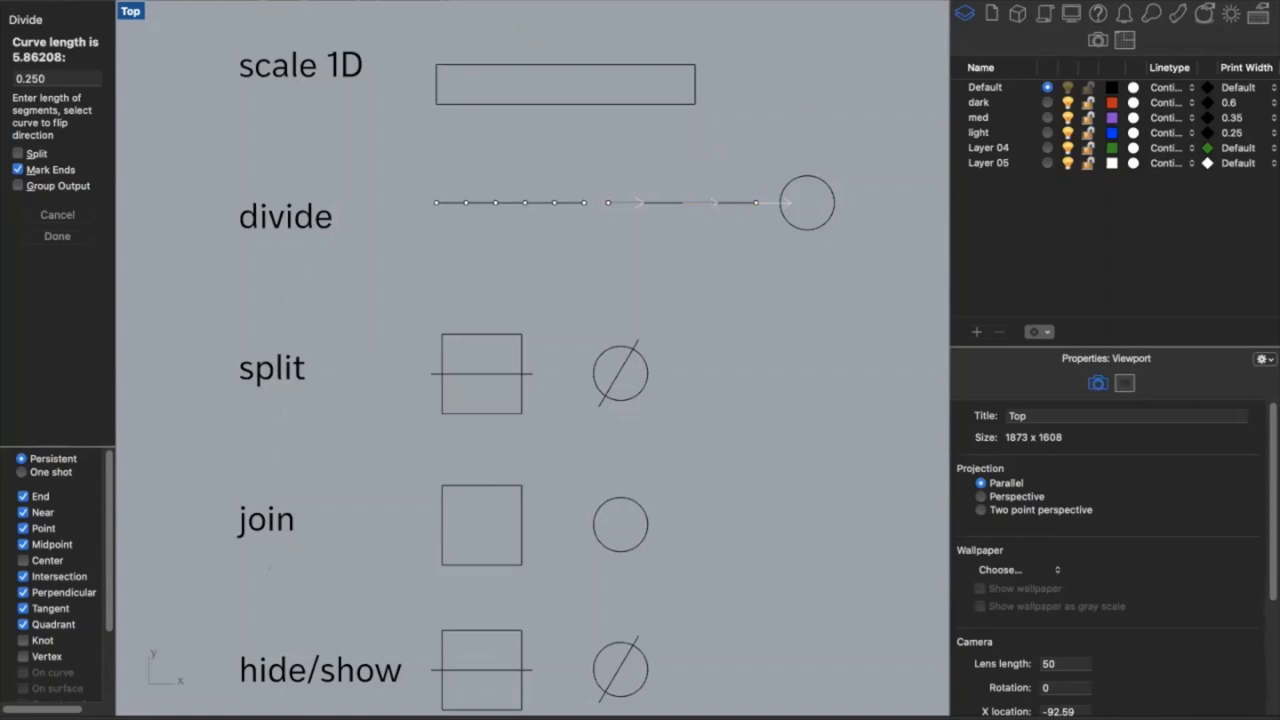
{"action": "double_click", "coordinate": [58, 77]}
{"action": "type", "text": "1\""}
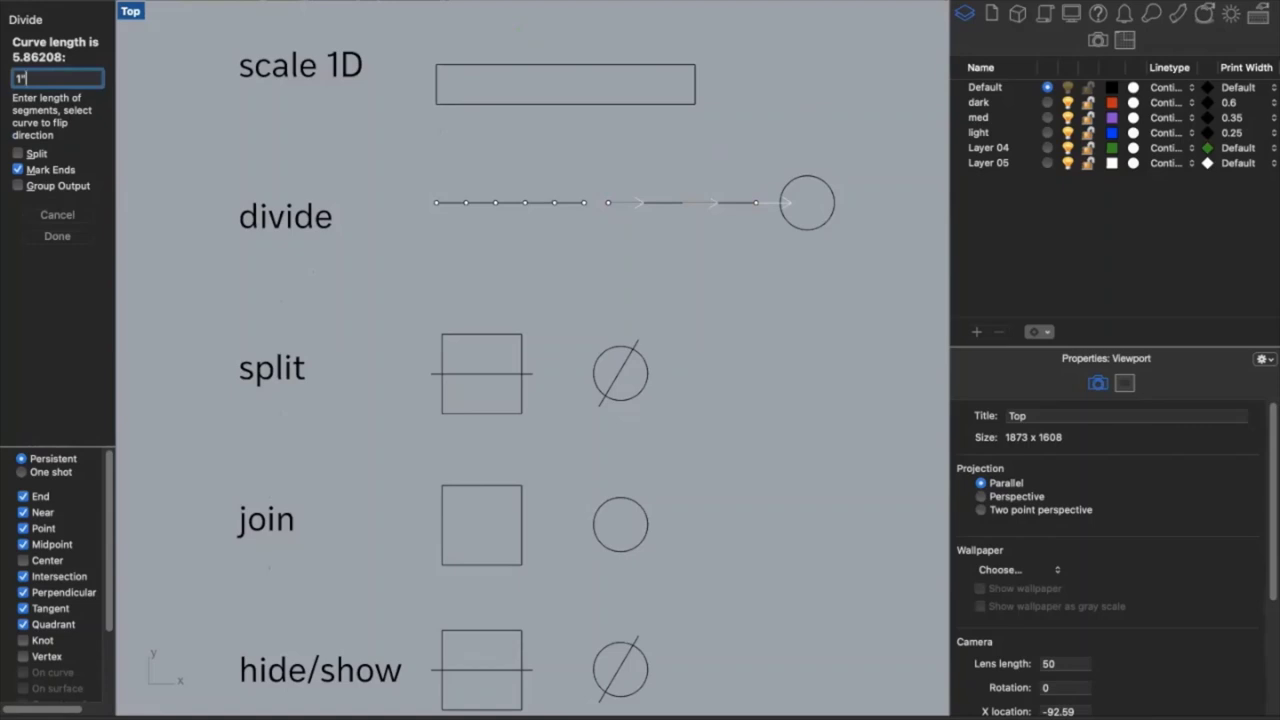
{"action": "key", "text": "Return"}
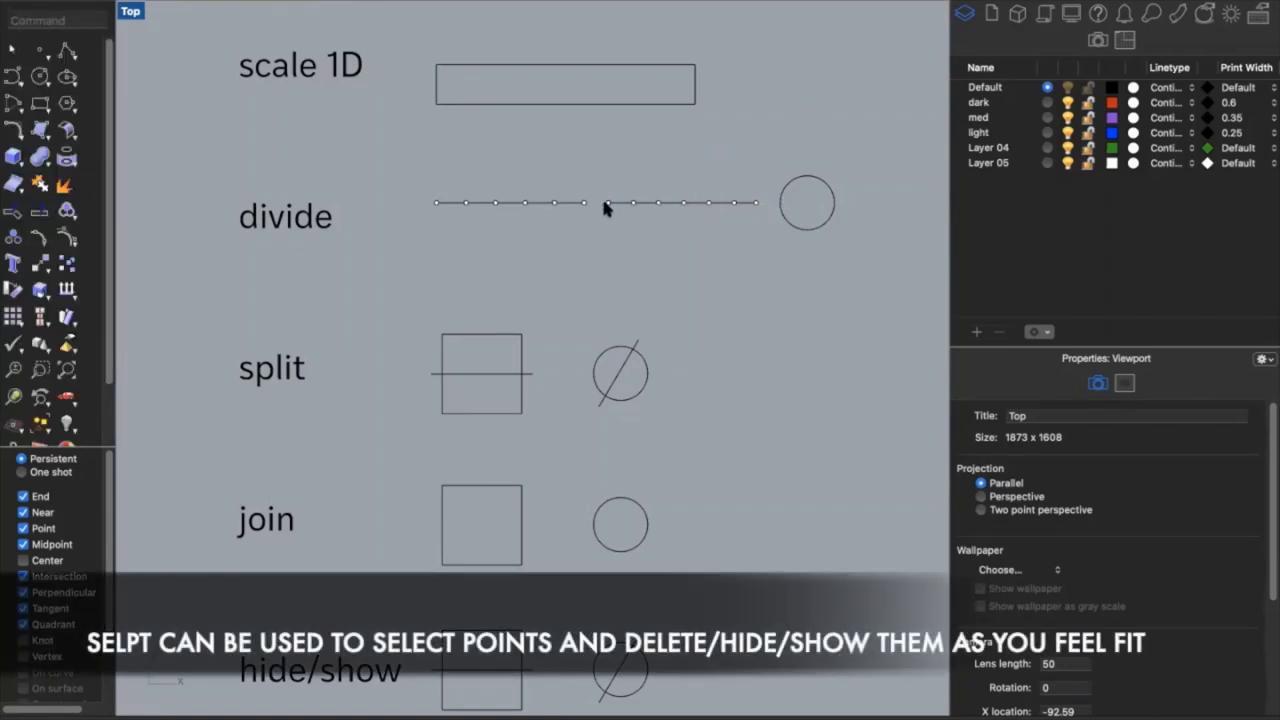
Divide the divide-row circle into 5 equal segments from its default seam point
{"action": "left_click", "coordinate": [783, 186]}
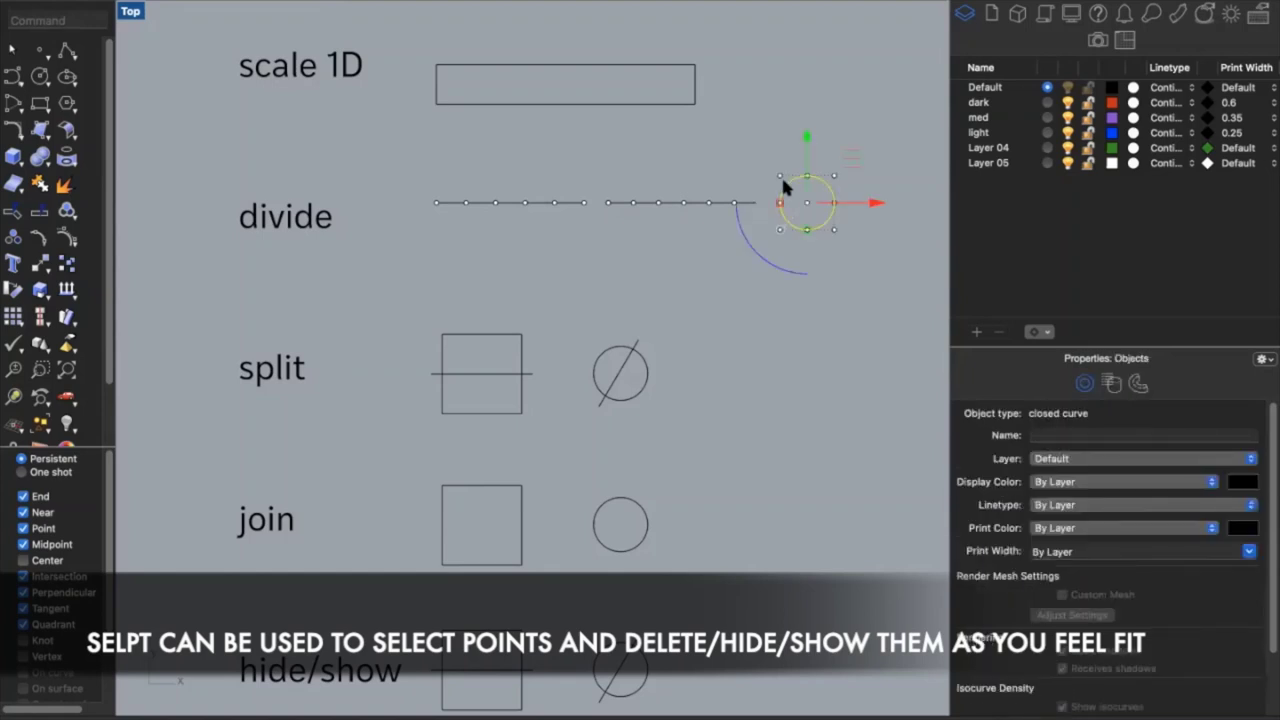
{"action": "type", "text": "Divide"}
{"action": "key", "text": "Return"}
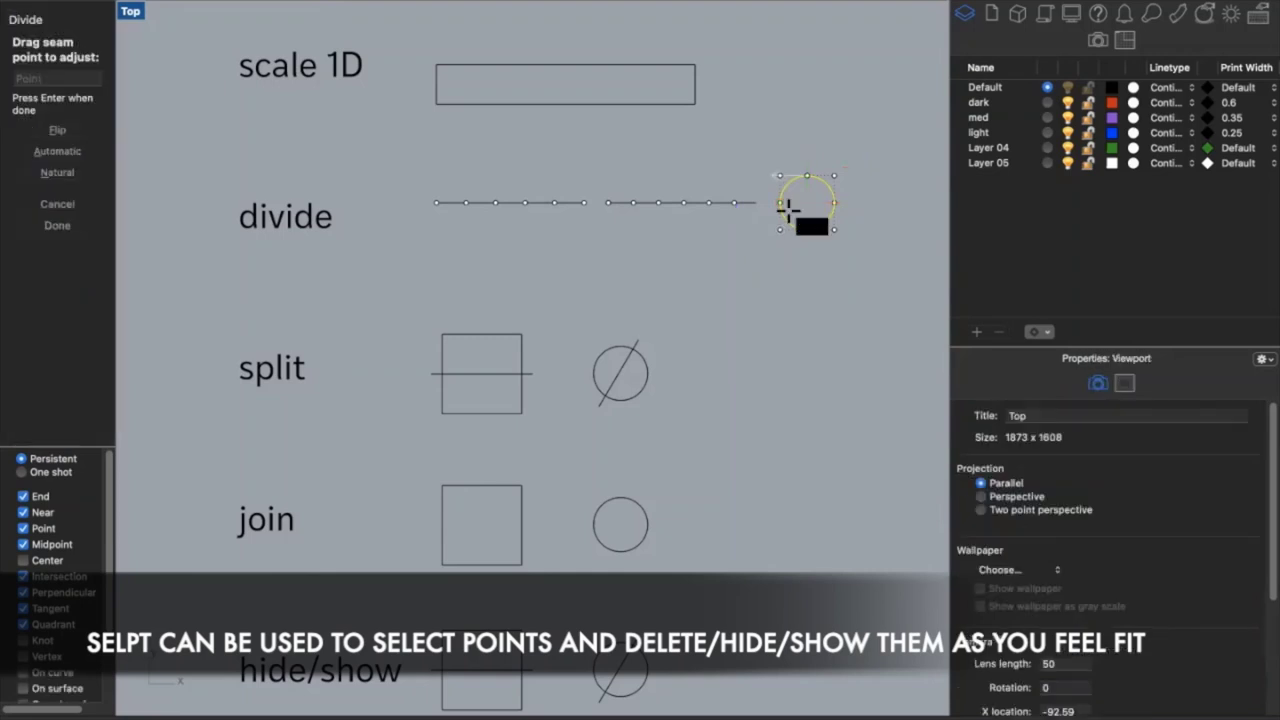
{"action": "key", "text": "Return"}
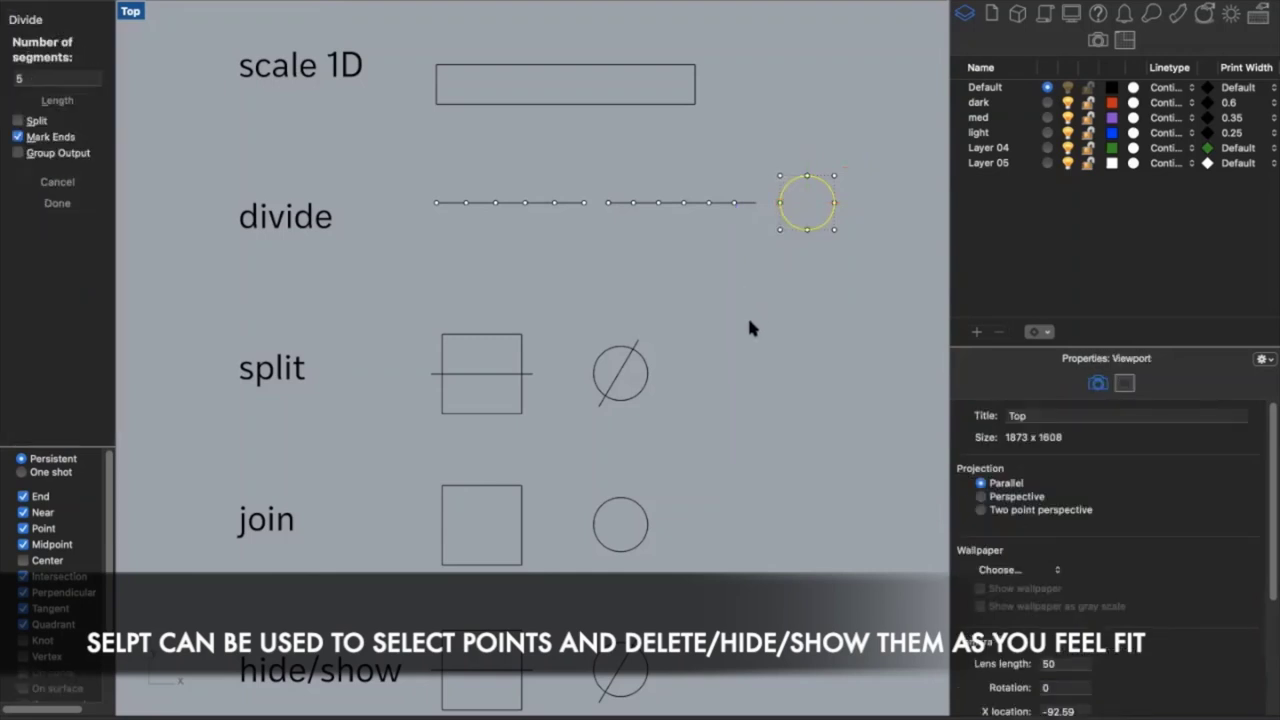
{"action": "key", "text": "Return"}
{"action": "key", "text": "Escape"}
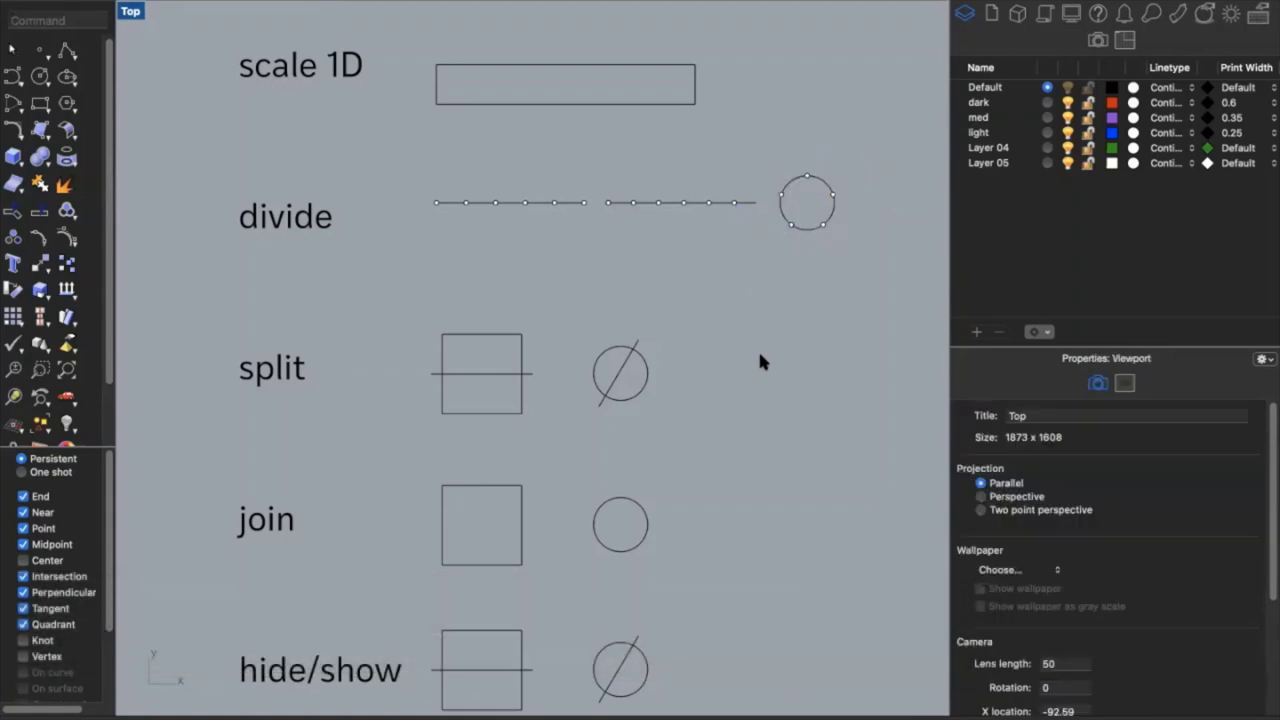
Split the split-row square using its horizontal line as the cutter
{"action": "scroll", "coordinate": [760, 362], "scroll_direction": "down", "scroll_amount": 5}
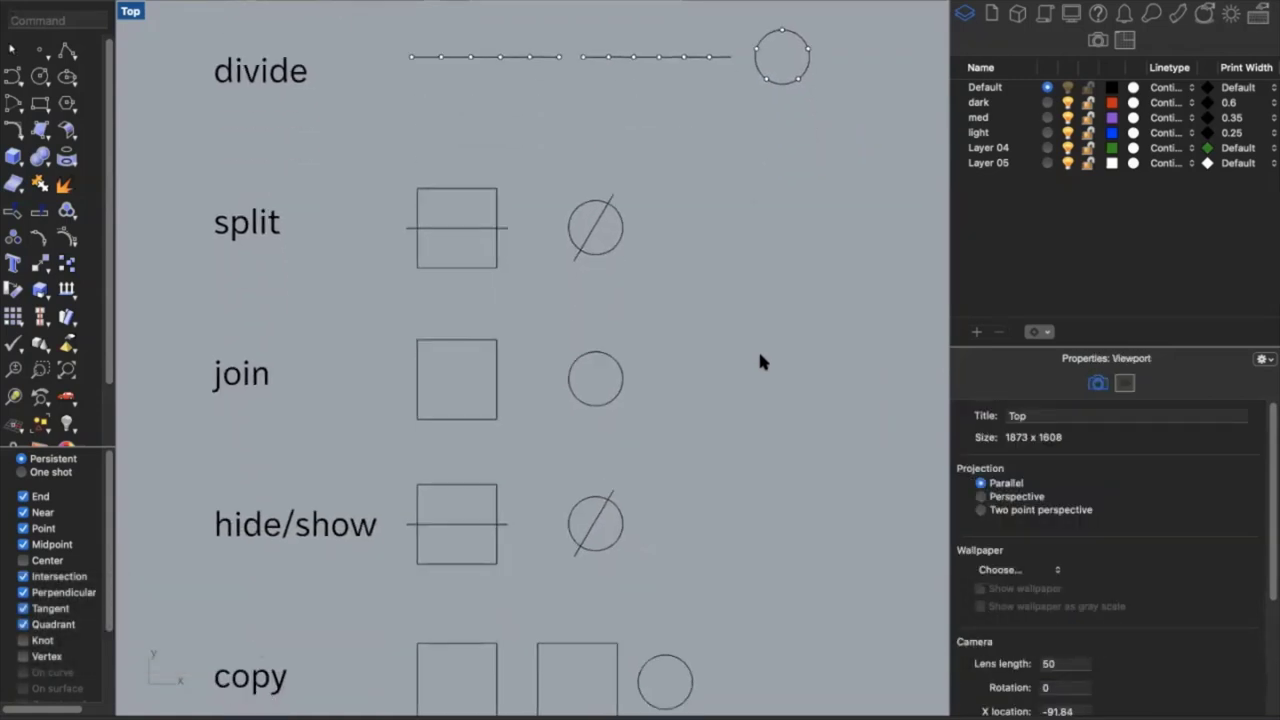
{"action": "scroll", "coordinate": [760, 362], "scroll_direction": "down", "scroll_amount": 1}
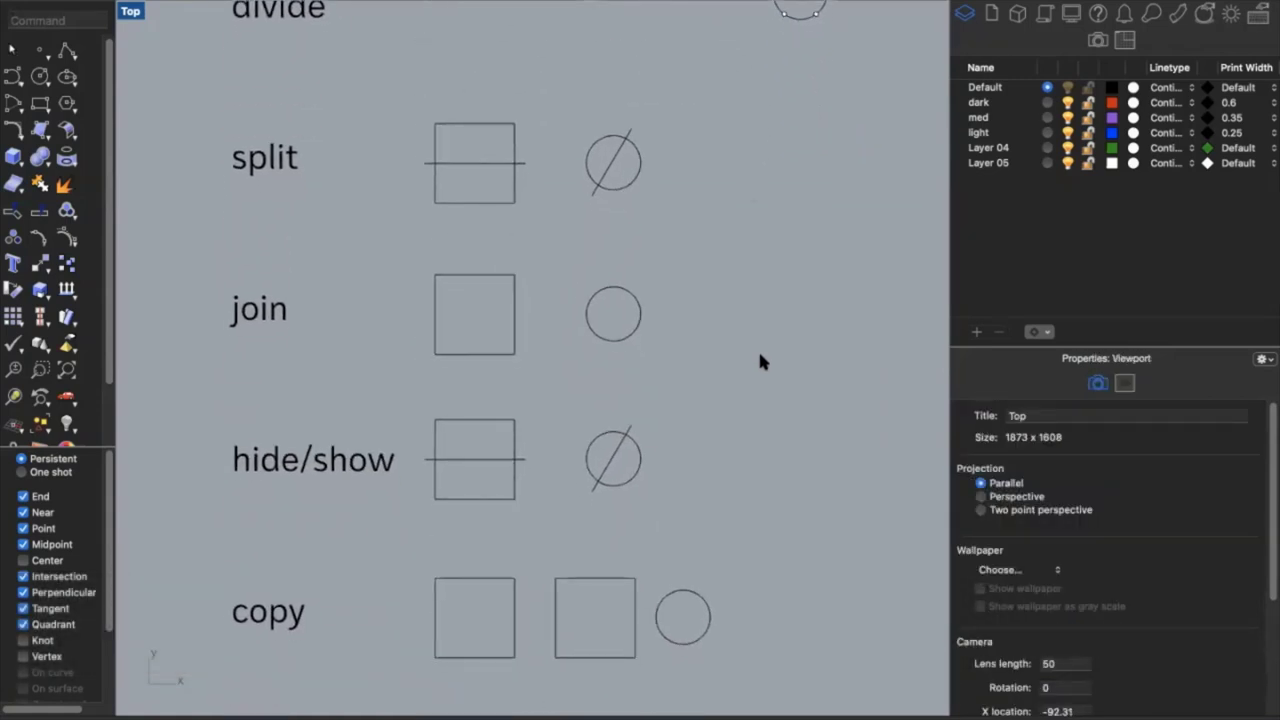
{"action": "left_click", "coordinate": [478, 125]}
{"action": "left_click", "coordinate": [530, 183]}
{"action": "left_click", "coordinate": [498, 163]}
{"action": "left_click", "coordinate": [564, 222]}
{"action": "type", "text": "split"}
{"action": "key", "text": "Return"}
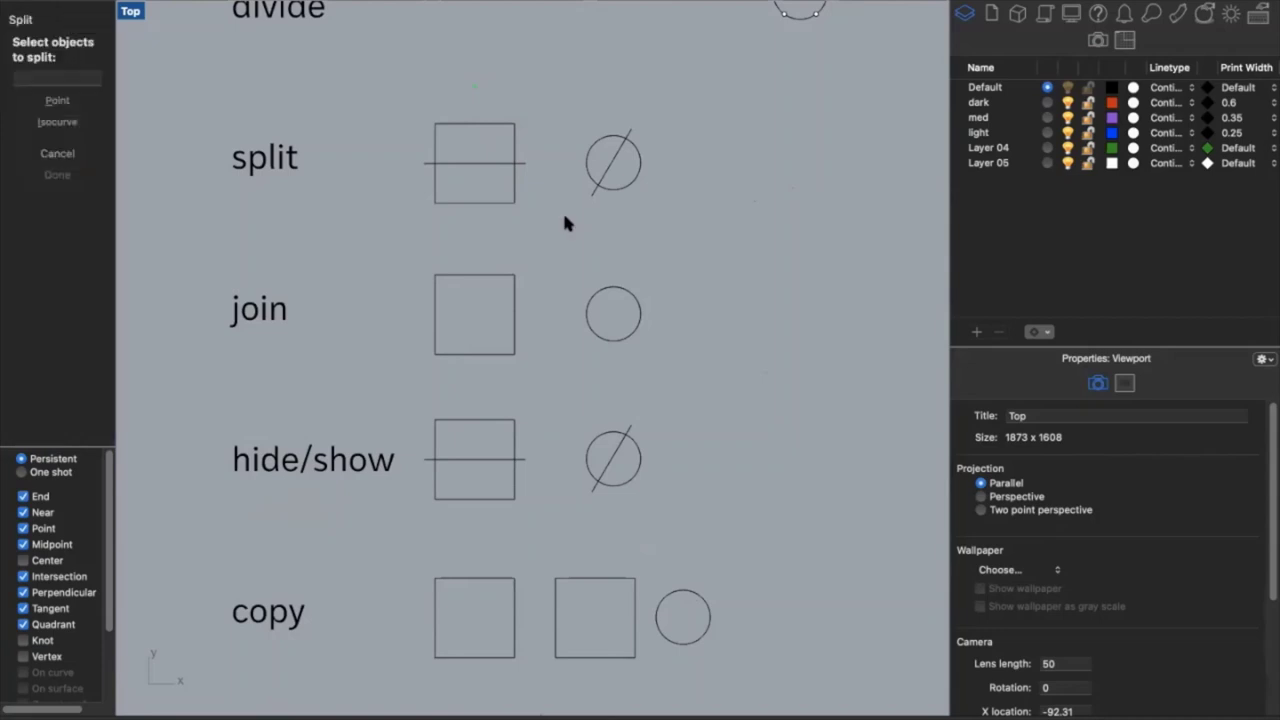
{"action": "left_click", "coordinate": [500, 203]}
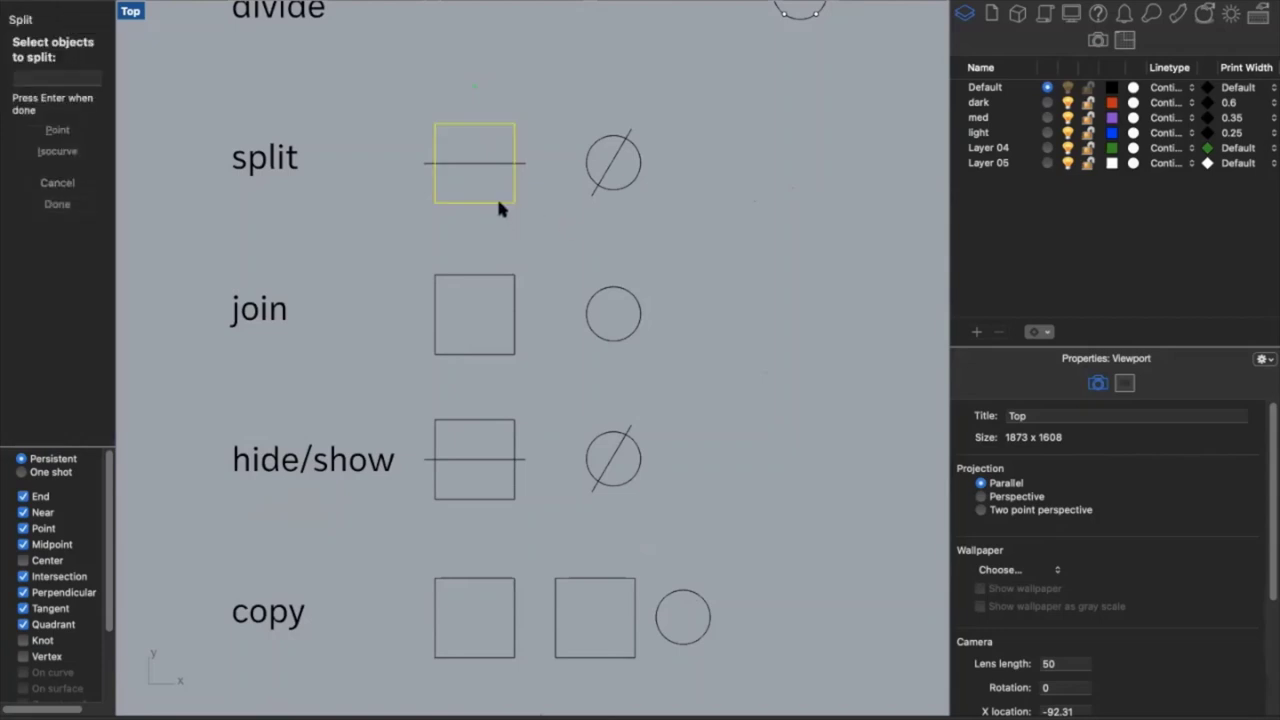
{"action": "key", "text": "Return"}
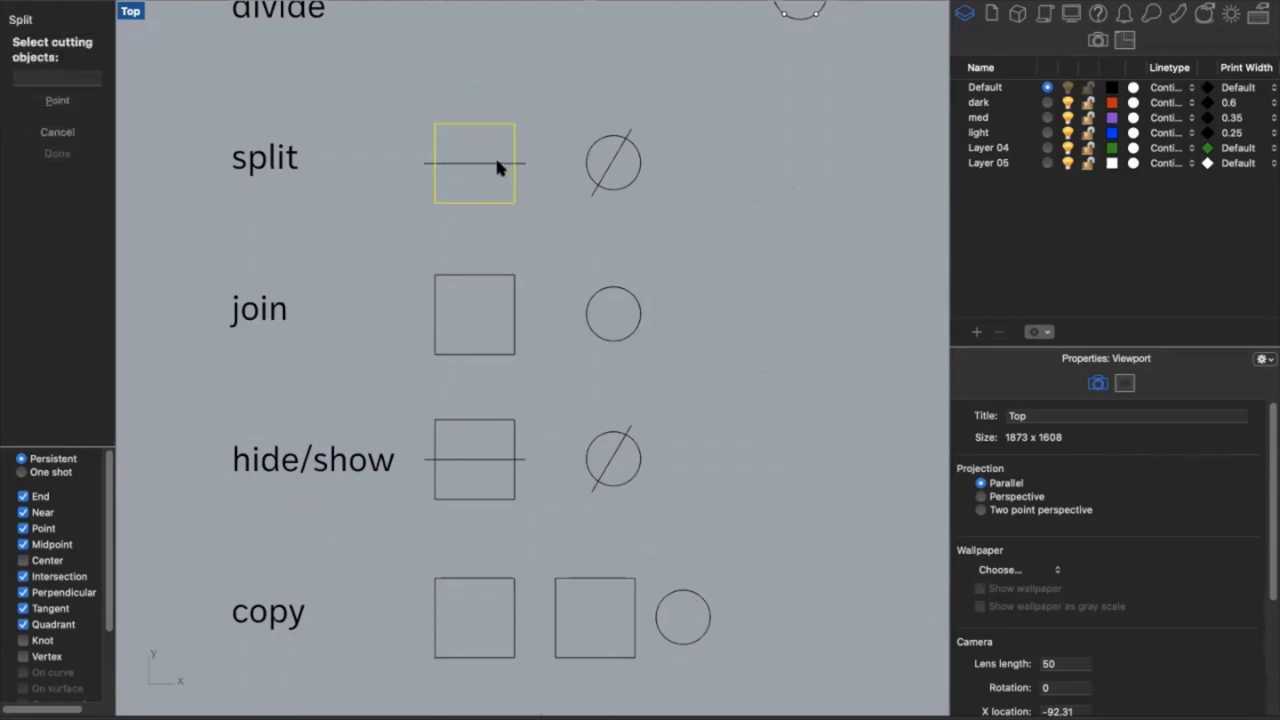
{"action": "left_click", "coordinate": [497, 163]}
{"action": "key", "text": "Return"}
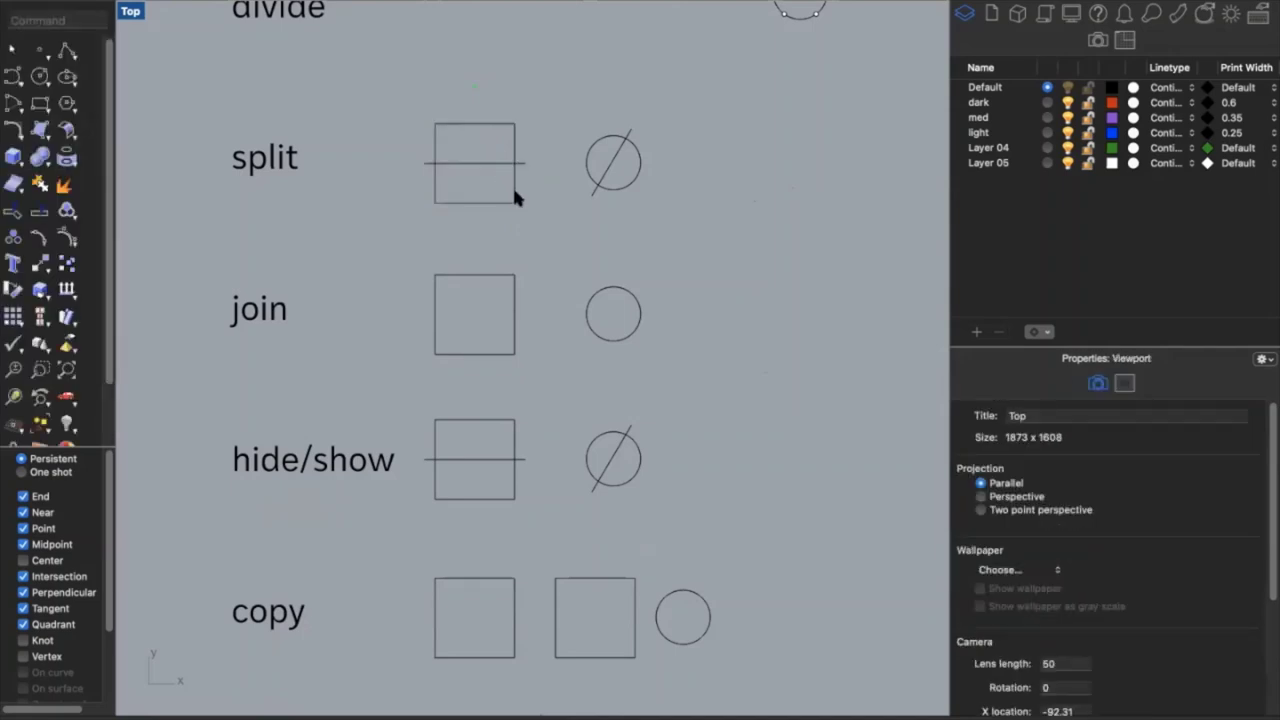
Select the square's top half to confirm it is now a separate curve
{"action": "left_click", "coordinate": [514, 192]}
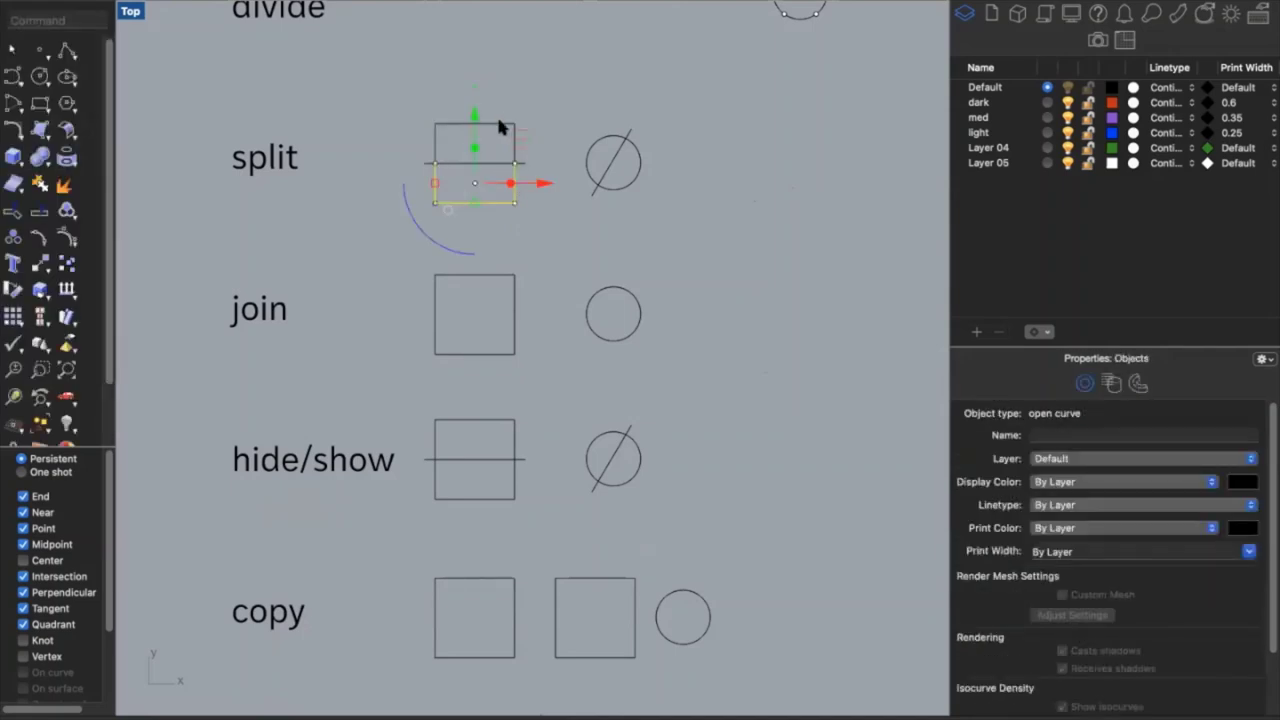
{"action": "left_click", "coordinate": [540, 218]}
{"action": "mouse_move", "coordinate": [560, 3]}
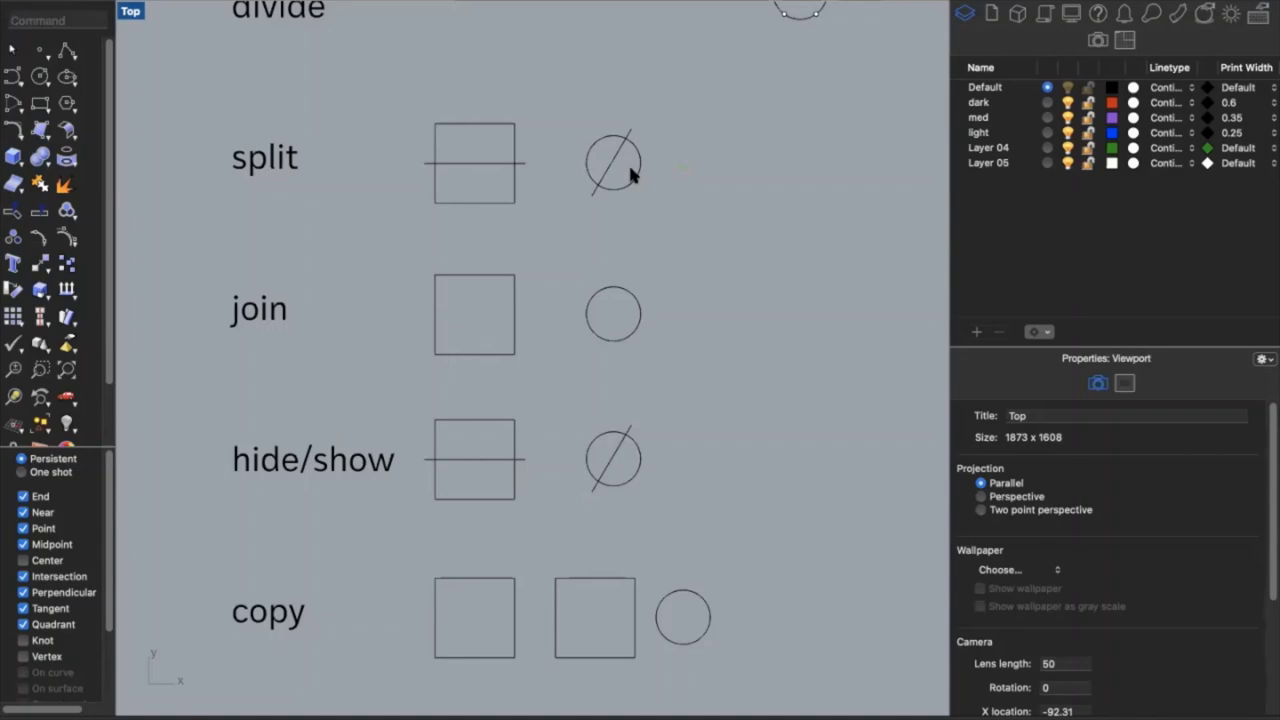
Split the split-row circle into two arcs using the diagonal line as the cutter
{"action": "left_click", "coordinate": [597, 138]}
{"action": "left_click", "coordinate": [620, 200]}
{"action": "left_click", "coordinate": [591, 185]}
{"action": "left_click", "coordinate": [660, 223]}
{"action": "type", "text": "split"}
{"action": "key", "text": "Return"}
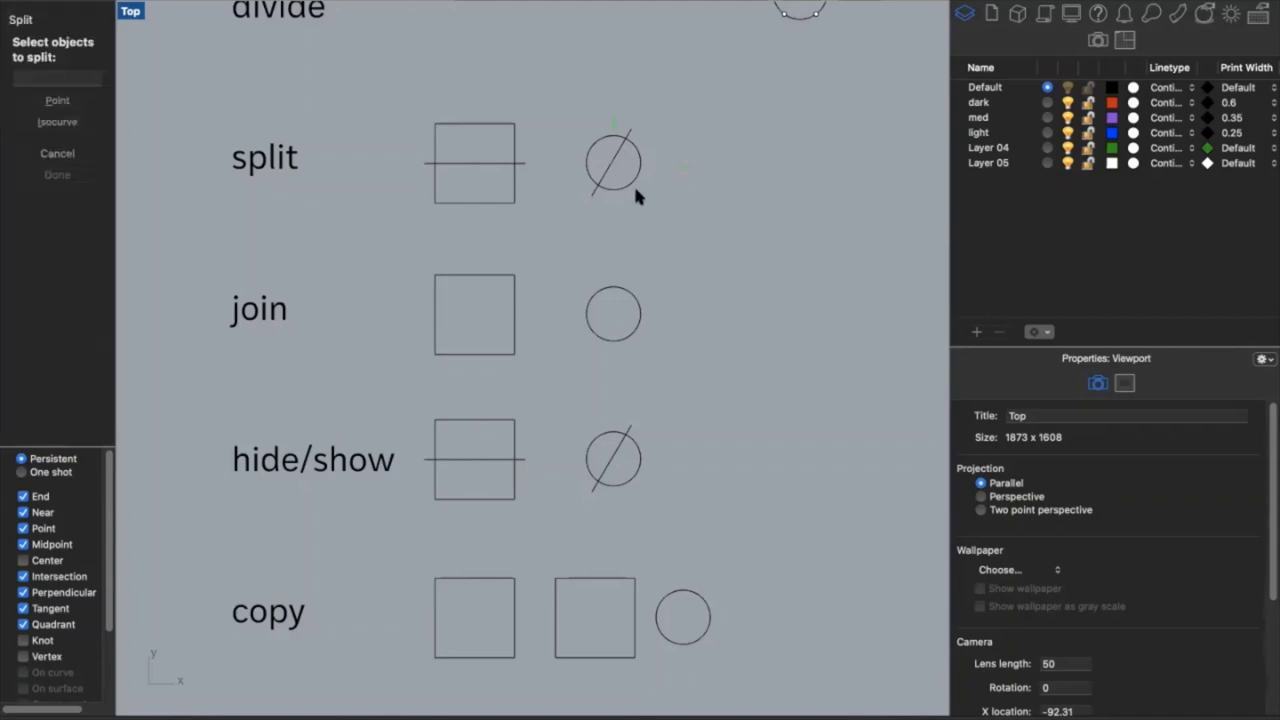
{"action": "left_click", "coordinate": [628, 182]}
{"action": "key", "text": "Return"}
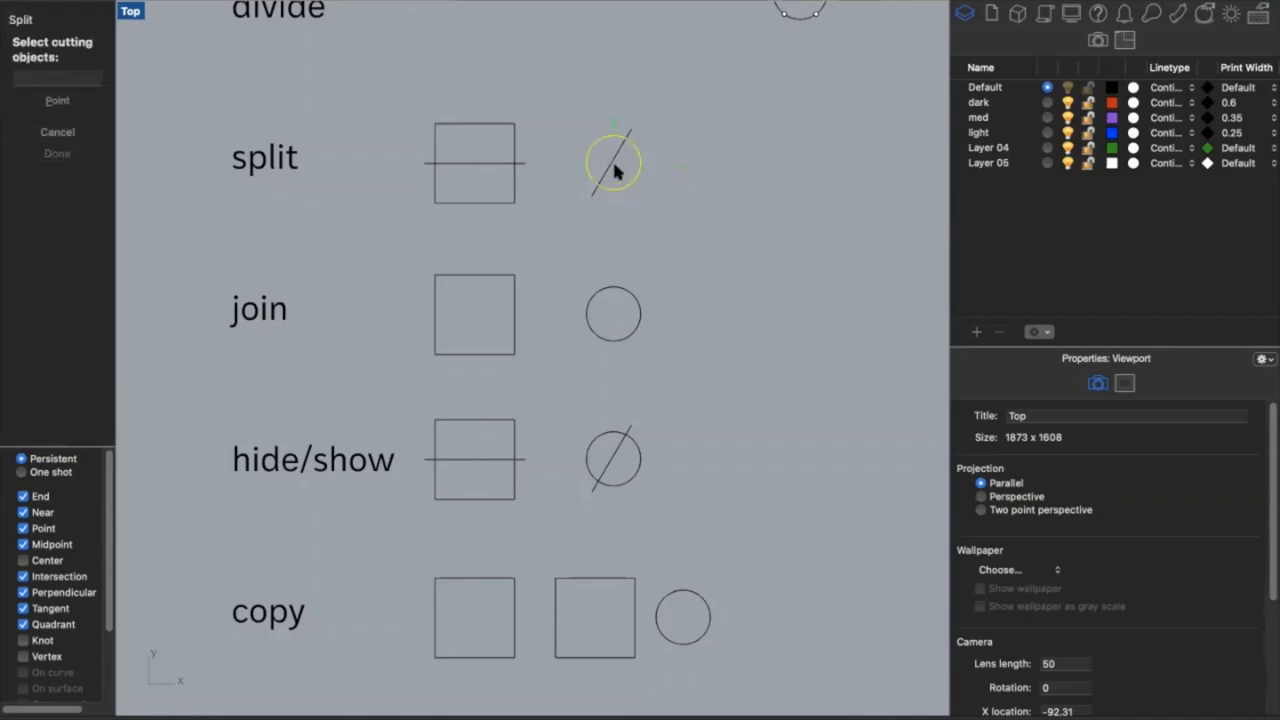
{"action": "left_click", "coordinate": [611, 166]}
{"action": "key", "text": "Return"}
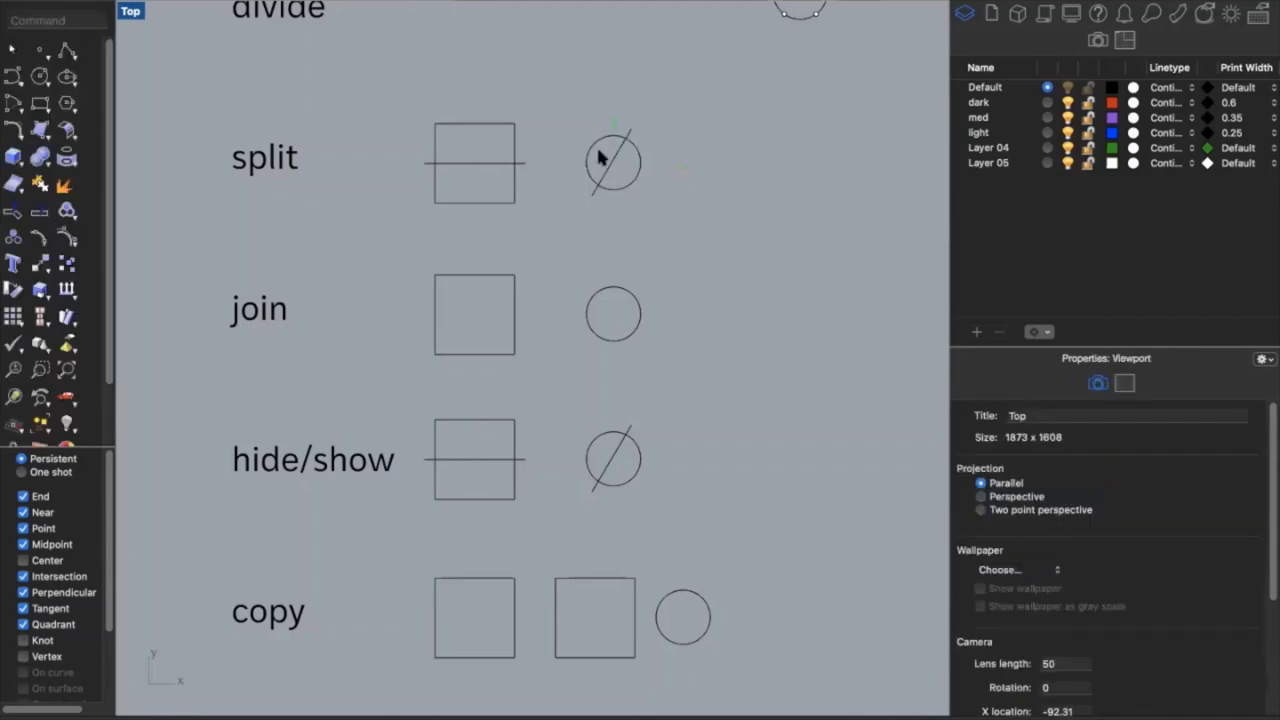
Drag the upper-left arc to show it is separate, then cancel the move
{"action": "left_click", "coordinate": [588, 158]}
{"action": "left_click_drag", "start_coordinate": [634, 177], "coordinate": [645, 191]}
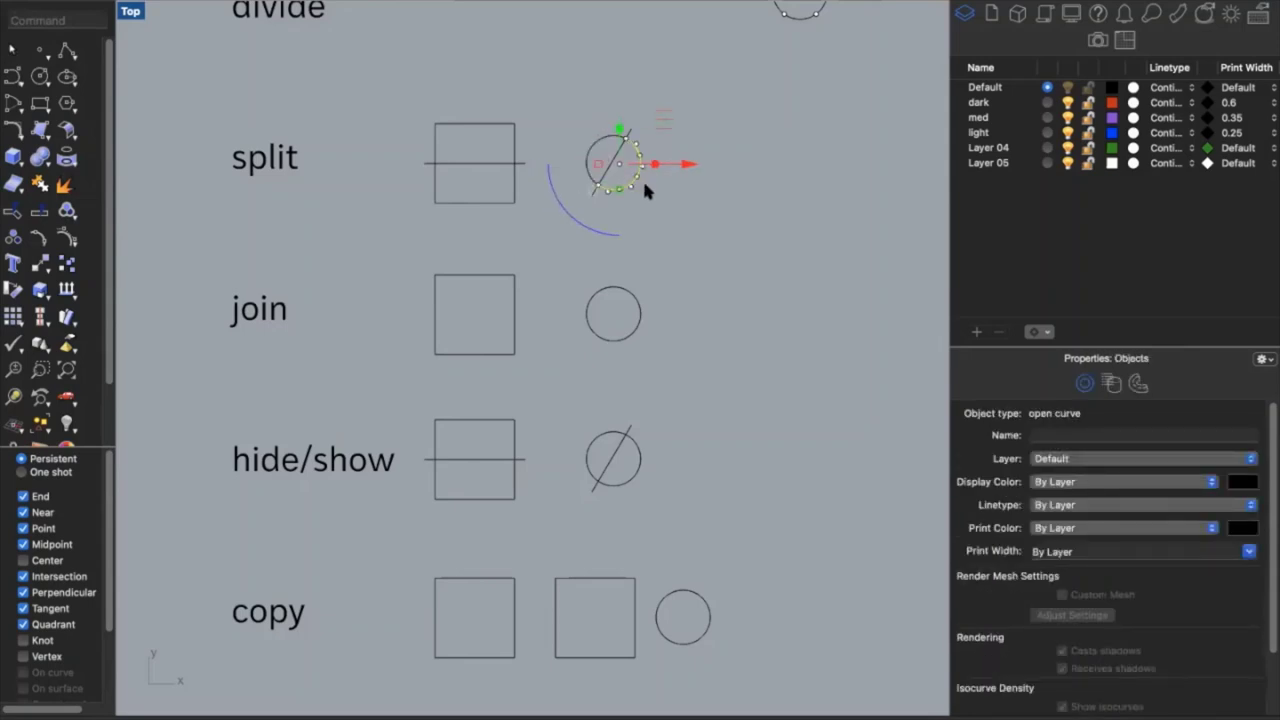
{"action": "key", "text": "Escape"}
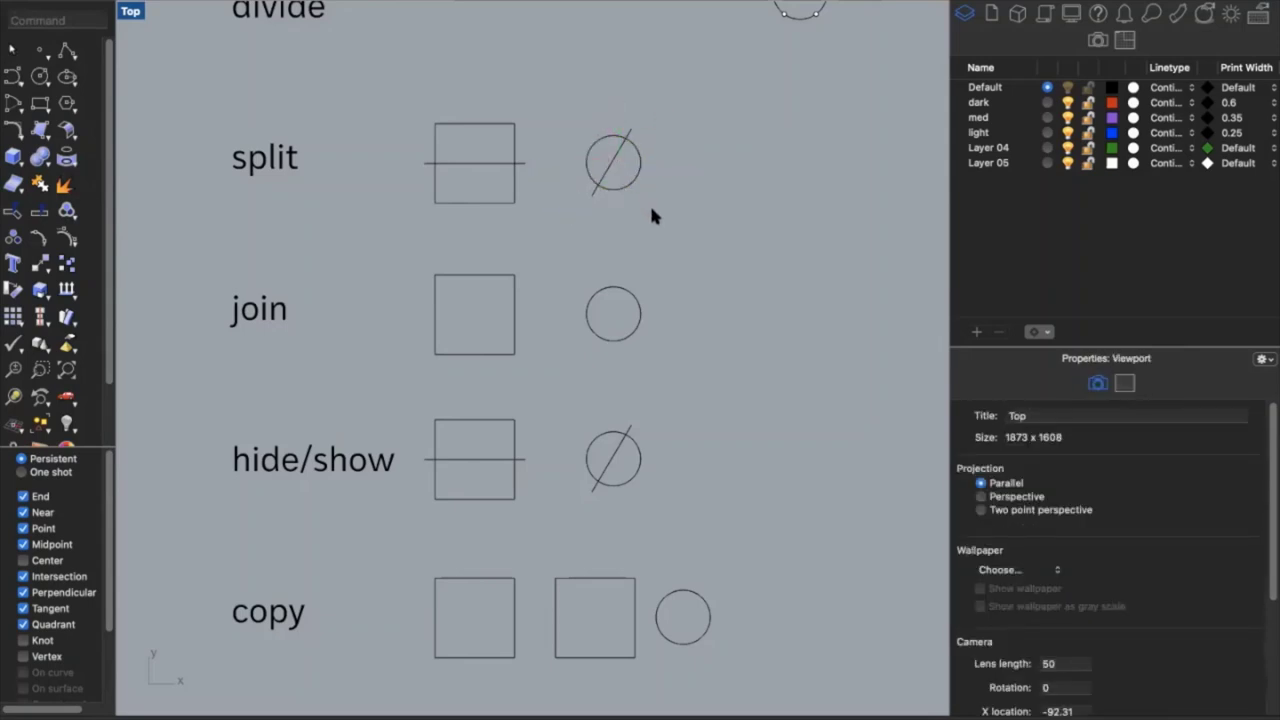
{"action": "scroll", "coordinate": [651, 215], "scroll_direction": "down", "scroll_amount": 2}
{"action": "scroll", "coordinate": [651, 215], "scroll_direction": "down", "scroll_amount": 4}
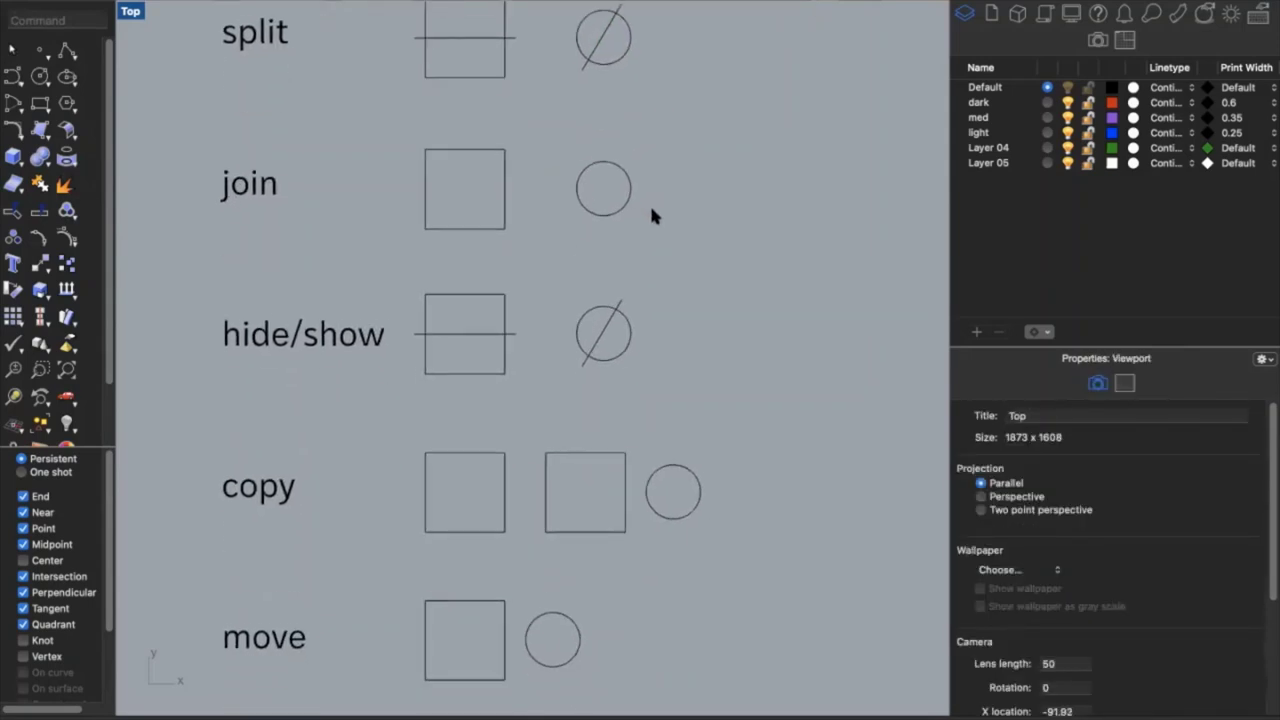
Show the join square's top edge is a separate piece, then select it with the lower U-shaped curve
{"action": "left_click", "coordinate": [489, 144]}
{"action": "left_click_drag", "start_coordinate": [489, 148], "coordinate": [510, 212]}
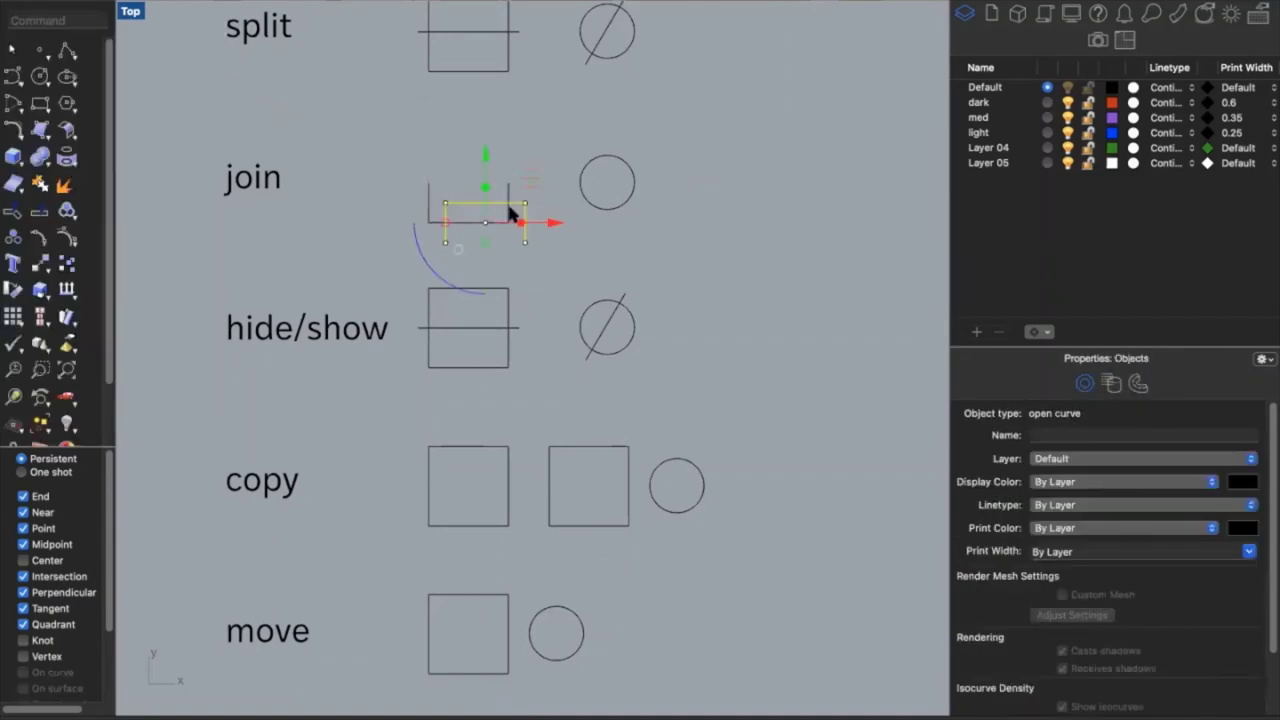
{"action": "key", "text": "Escape"}
{"action": "left_click", "coordinate": [506, 203]}
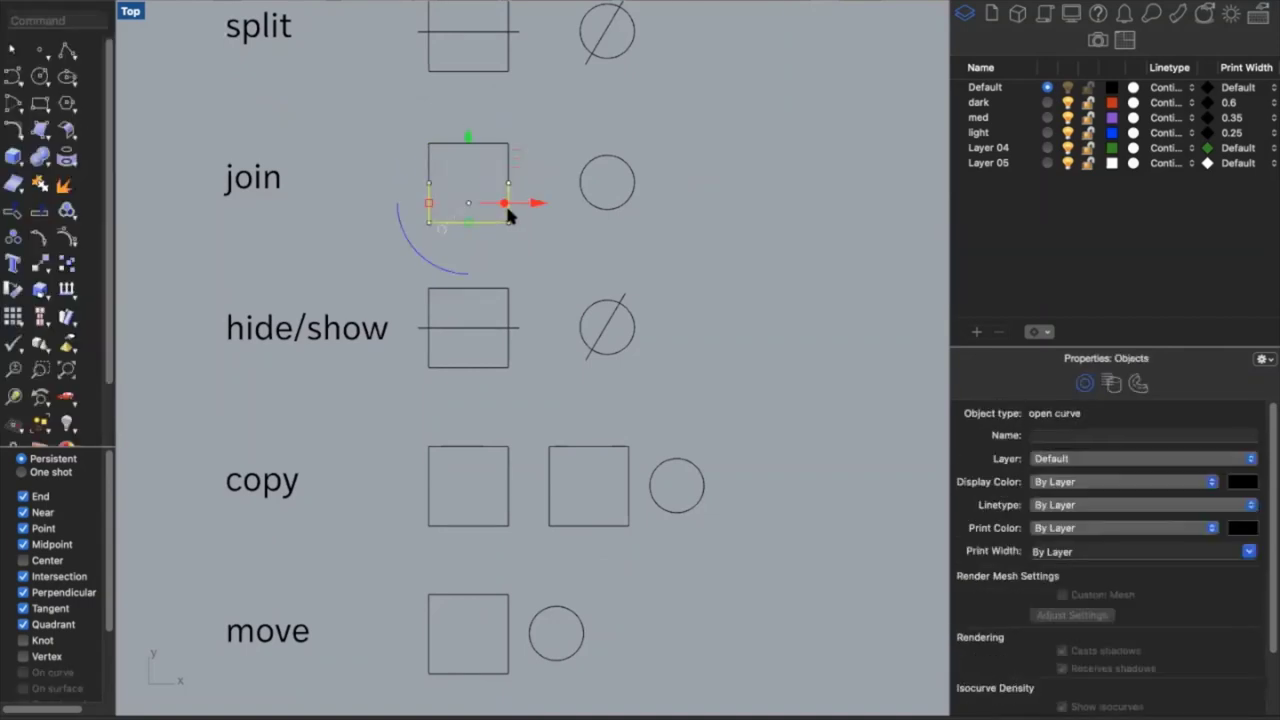
{"action": "left_click", "coordinate": [490, 141]}
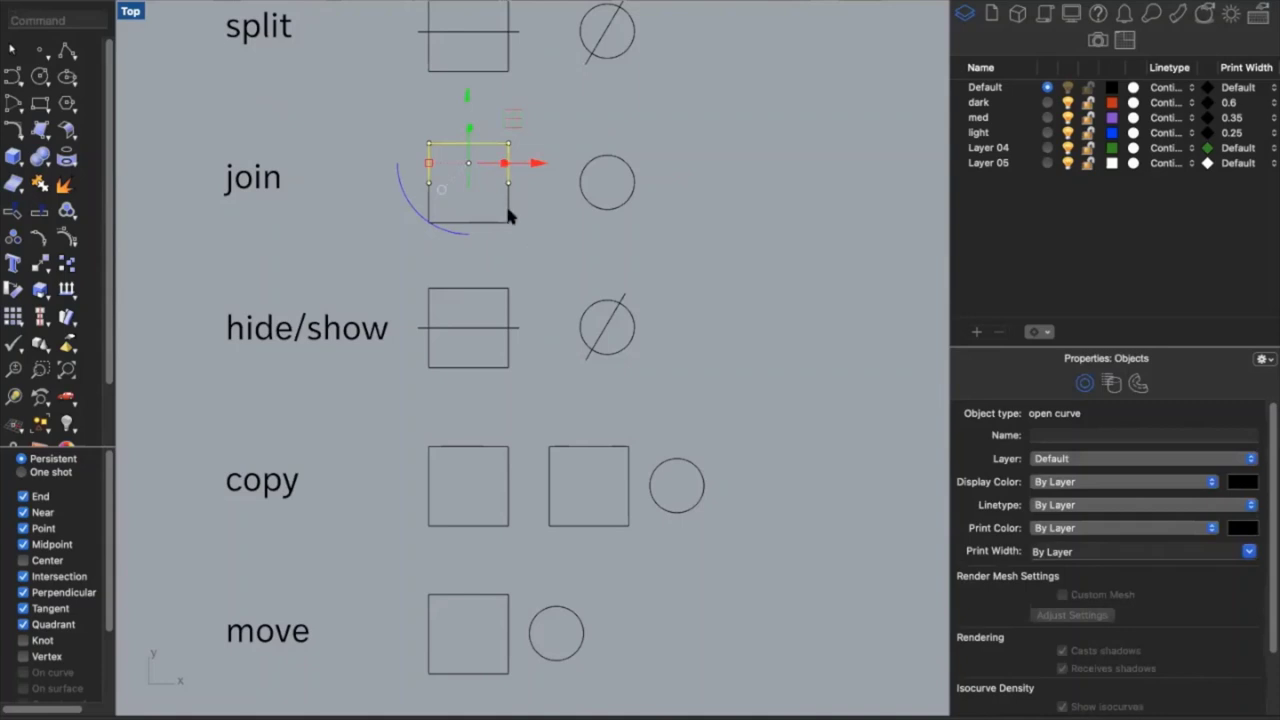
{"action": "left_click", "coordinate": [508, 210]}
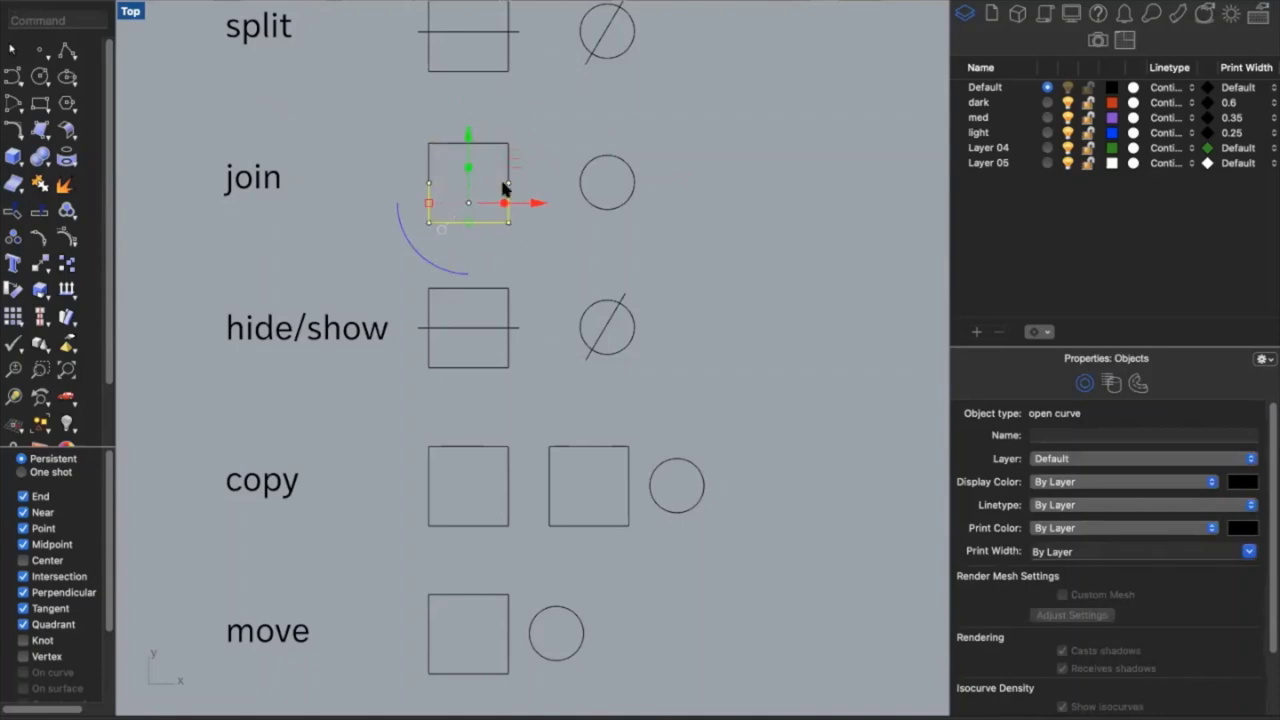
{"action": "left_click", "coordinate": [488, 142]}
{"action": "left_click", "coordinate": [505, 218]}
{"action": "left_click", "coordinate": [483, 146], "text": "shift"}
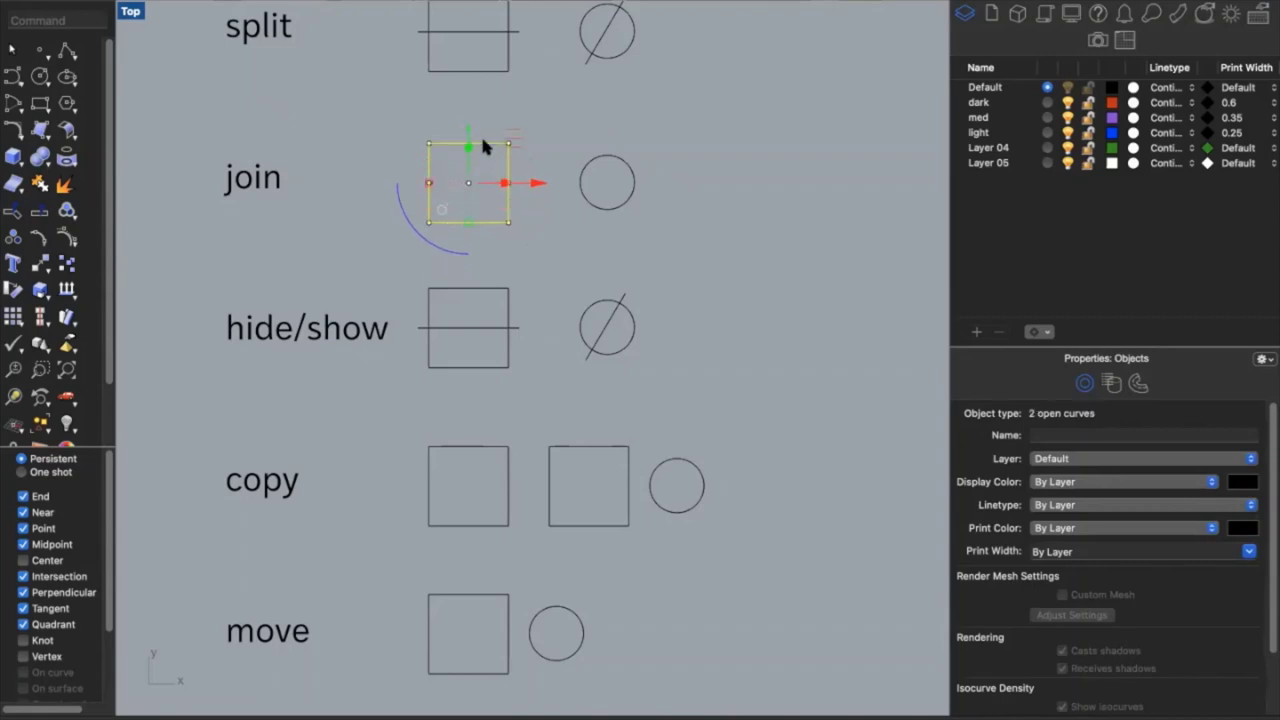
Run Join on the top edge and U-curve, then reselect the square to confirm it is closed
{"action": "type", "text": "join"}
{"action": "key", "text": "Return"}
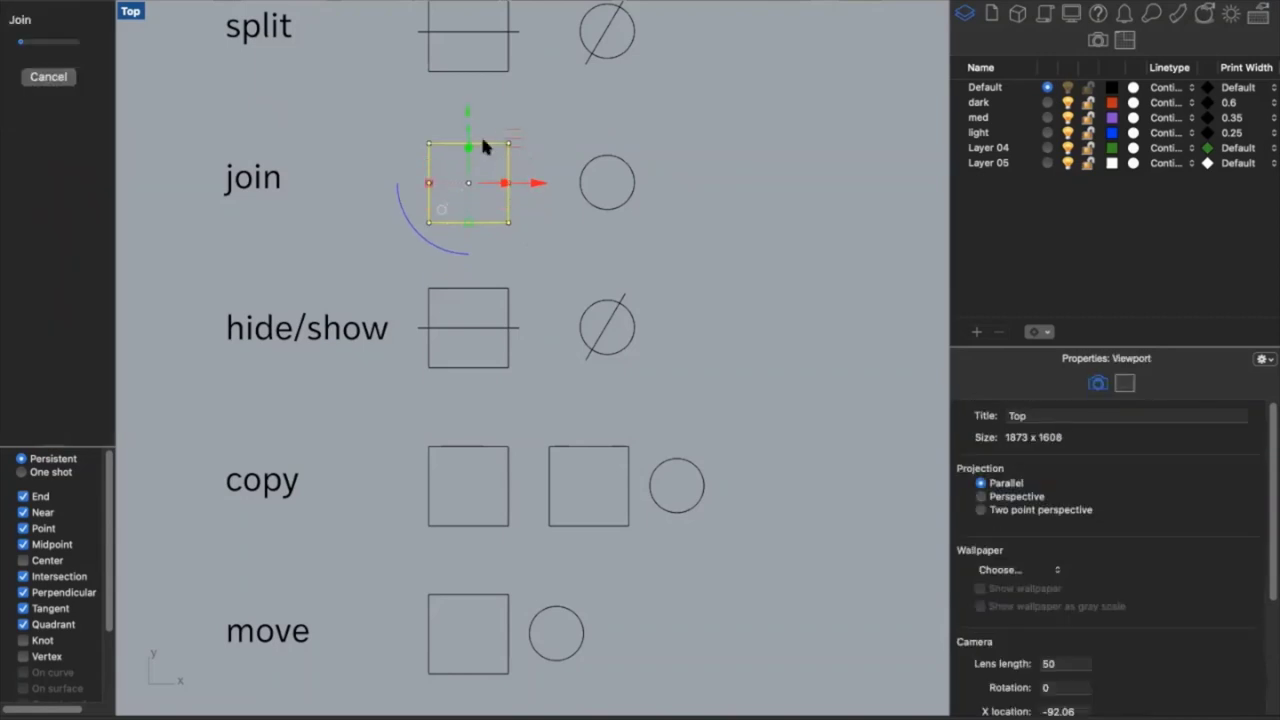
{"action": "left_click", "coordinate": [541, 214]}
{"action": "left_click", "coordinate": [505, 209]}
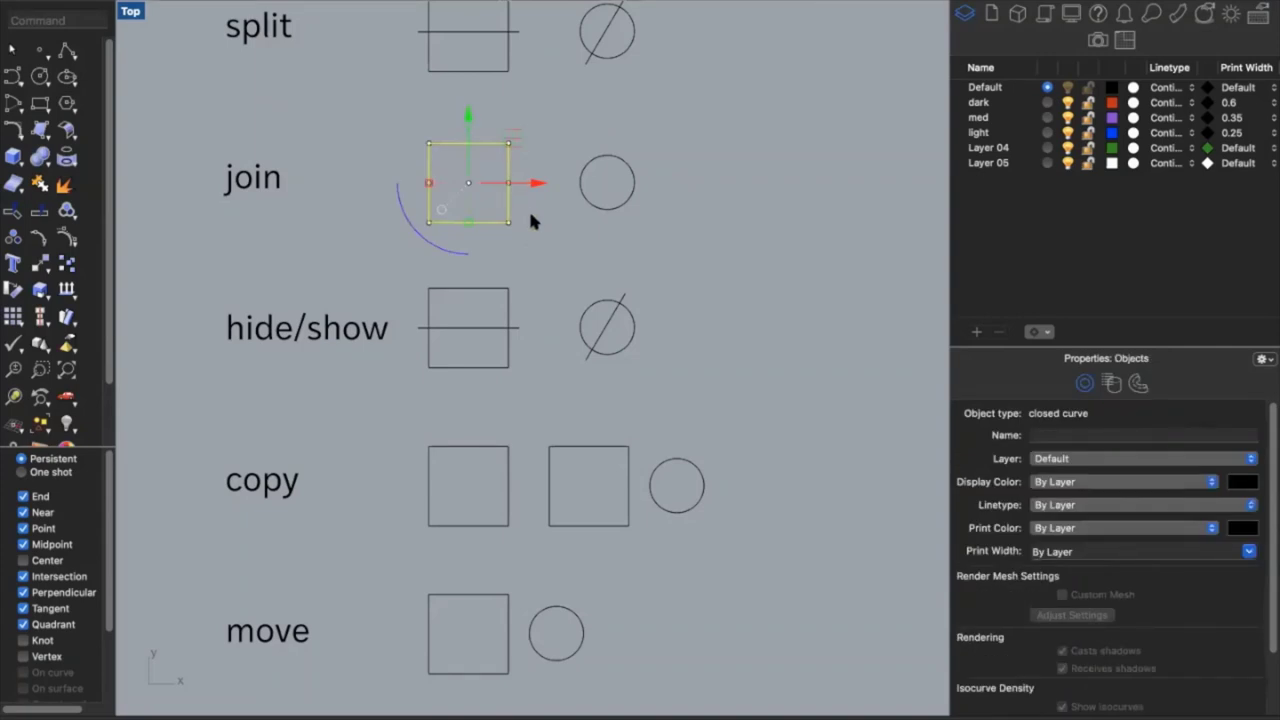
{"action": "left_click", "coordinate": [565, 212]}
Select both arcs of the join row's circle and Join them into one curve
{"action": "left_click", "coordinate": [590, 200]}
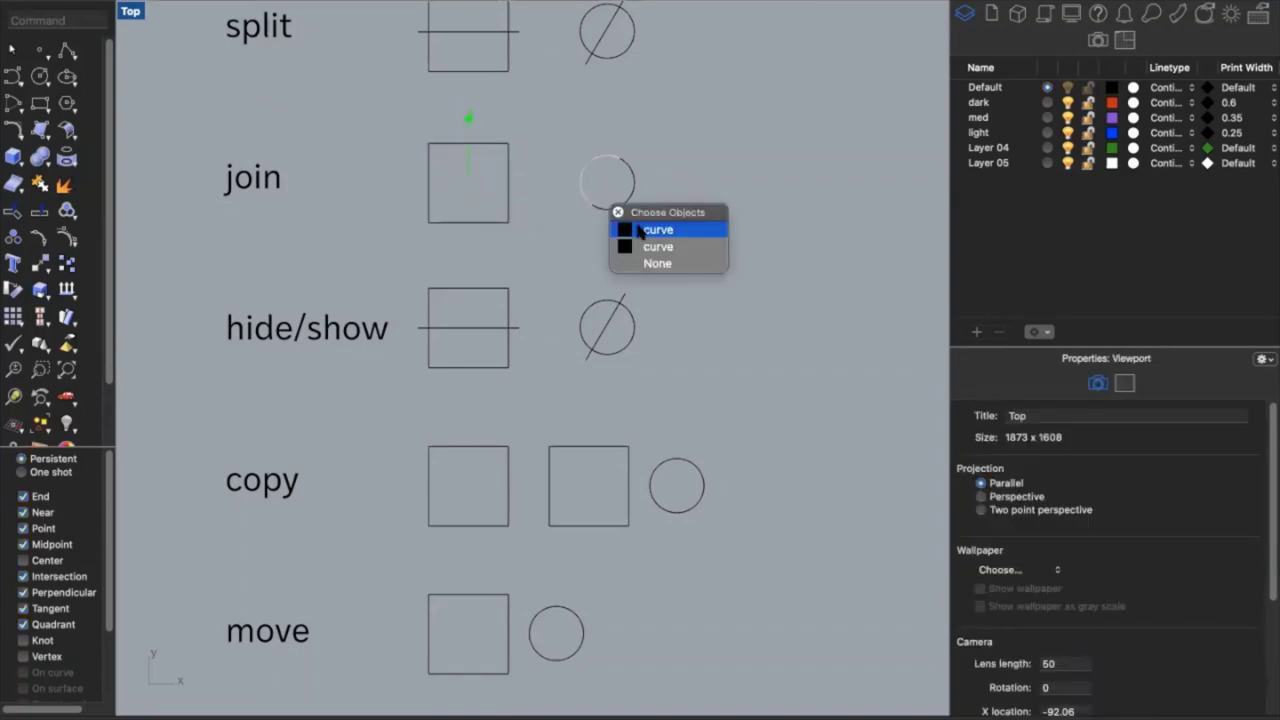
{"action": "left_click", "coordinate": [626, 188]}
{"action": "left_click", "coordinate": [626, 189], "text": "shift"}
{"action": "type", "text": "jo"}
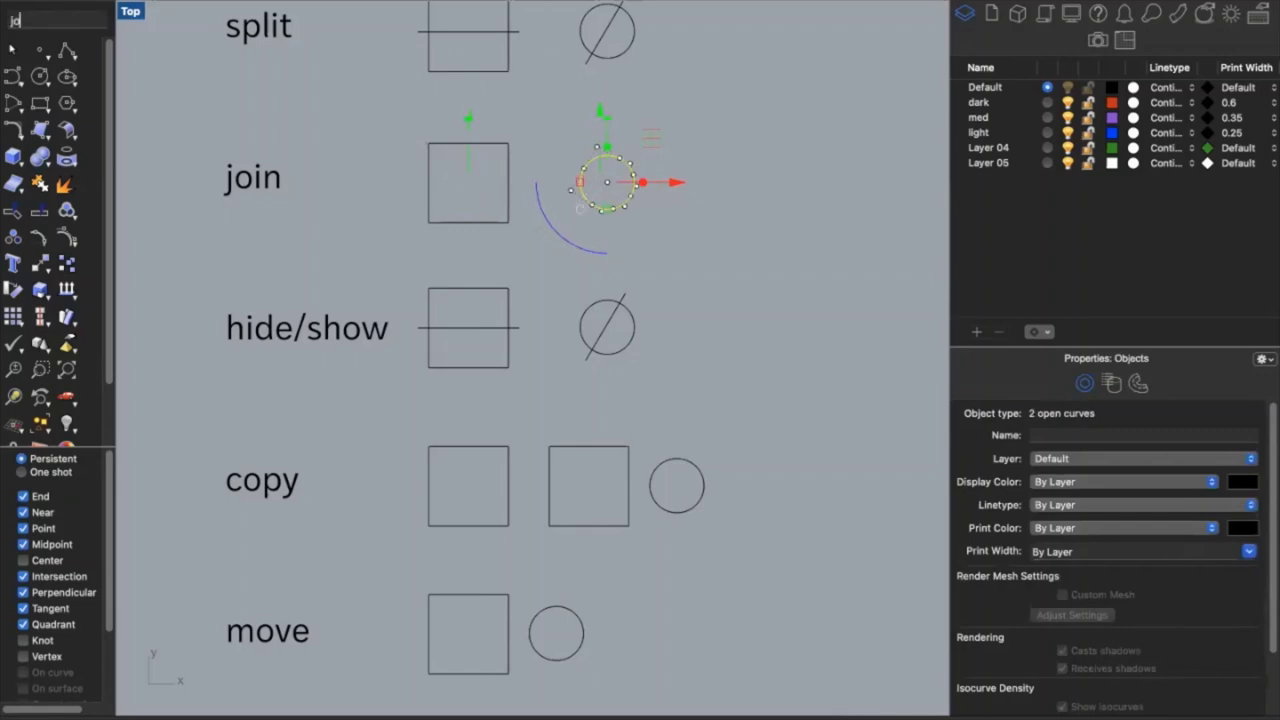
{"action": "type", "text": "in"}
{"action": "key", "text": "Return"}
Confirm the joined circle is closed and scroll the Top viewport down to the isolate/show row
{"action": "left_click", "coordinate": [644, 201]}
{"action": "left_click", "coordinate": [624, 202]}
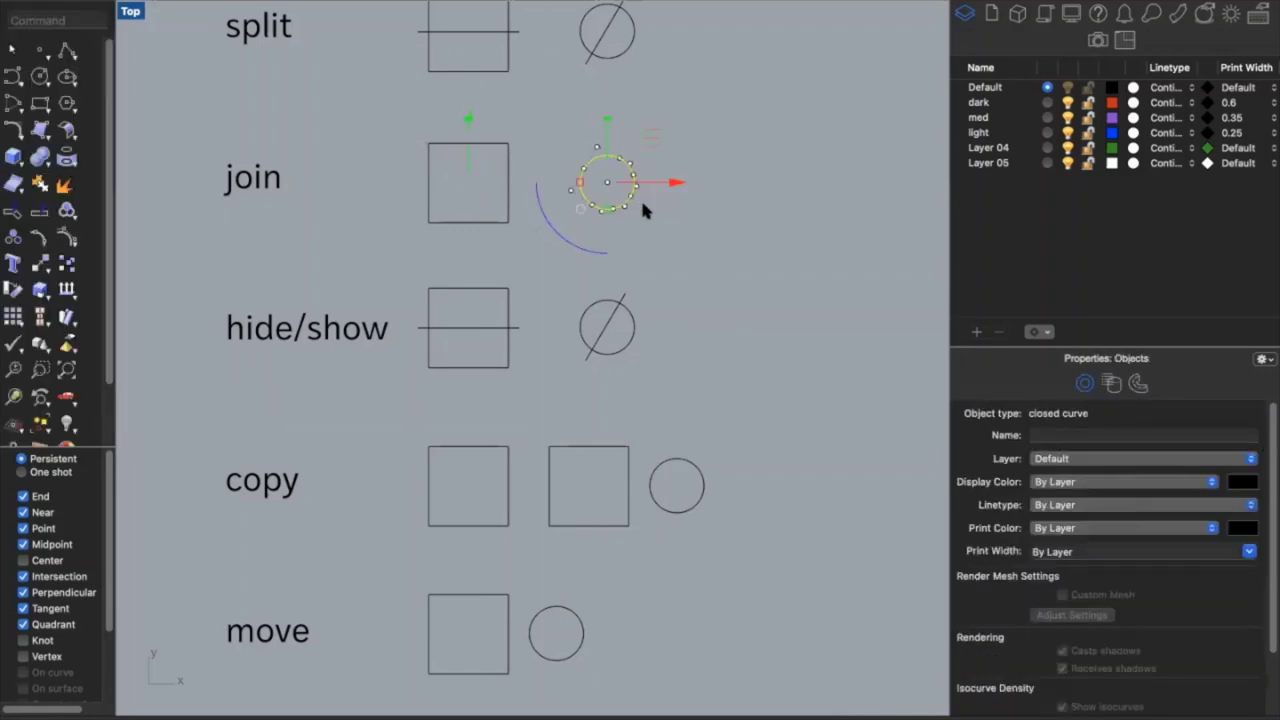
{"action": "left_click", "coordinate": [646, 209]}
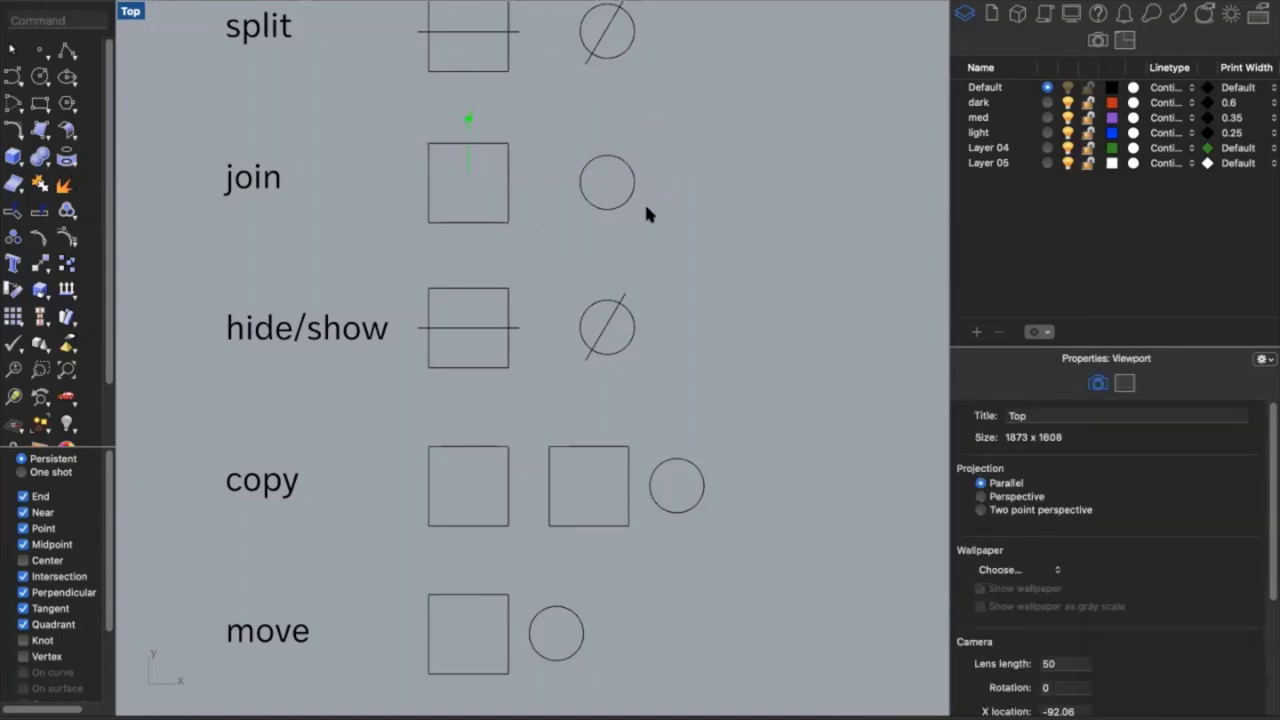
{"action": "scroll", "coordinate": [644, 201], "scroll_direction": "down", "scroll_amount": 5}
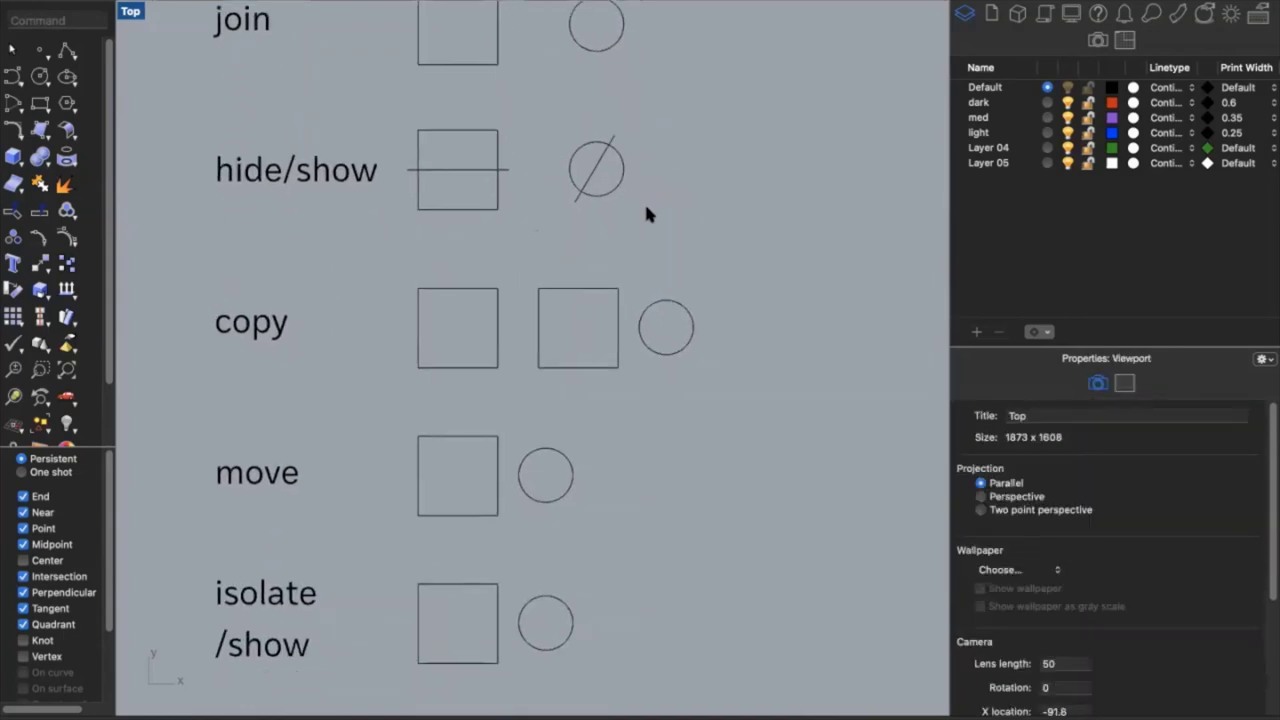
Hide the horizontal line through the hide/show square, then show it again
{"action": "left_click", "coordinate": [468, 152]}
{"action": "left_click", "coordinate": [569, 184]}
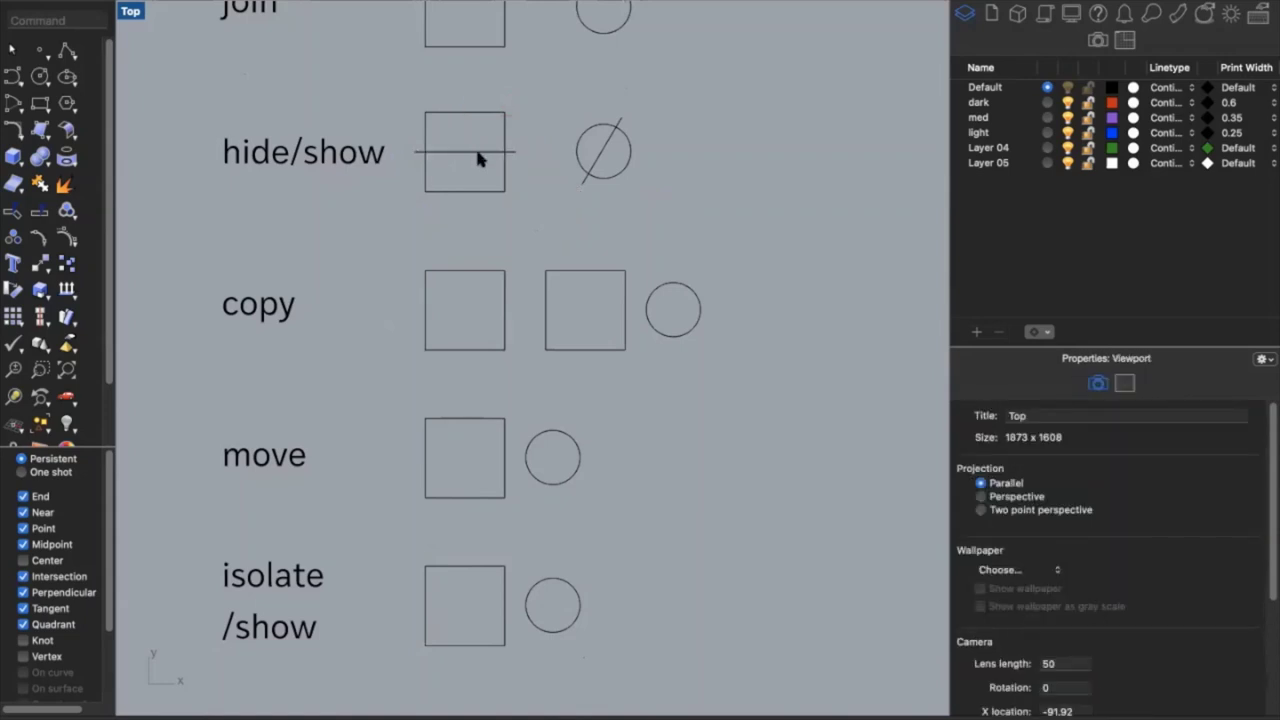
{"action": "left_click", "coordinate": [477, 153]}
{"action": "type", "text": "hide"}
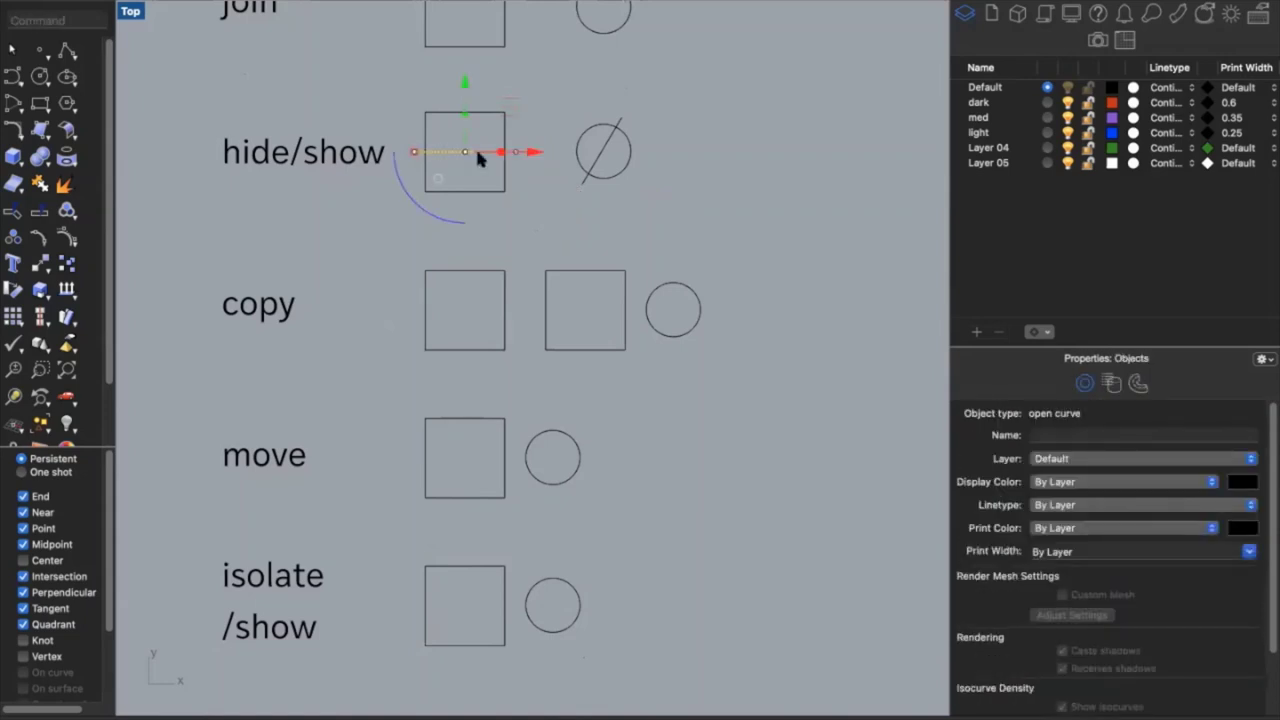
{"action": "key", "text": "Return"}
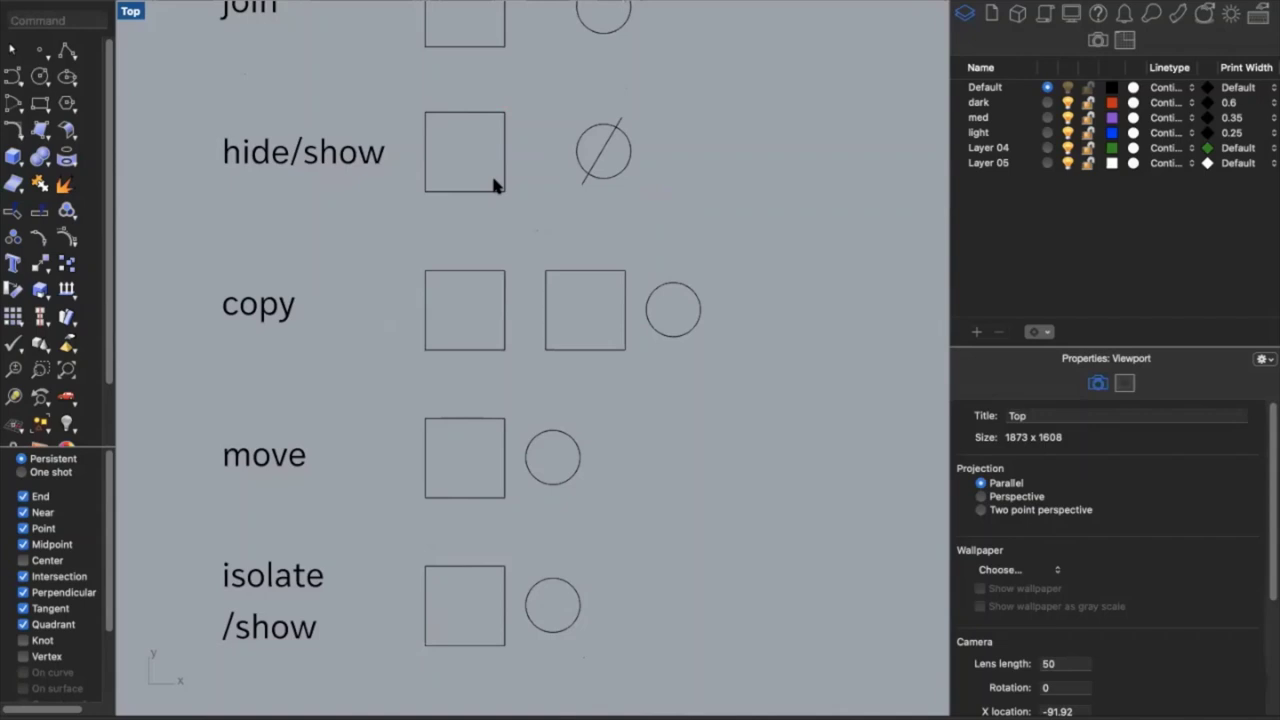
{"action": "type", "text": "show"}
{"action": "key", "text": "Return"}
Hide the diagonal line through the hide/show circle, then show it again
{"action": "left_click", "coordinate": [611, 176]}
{"action": "key", "text": "Escape"}
{"action": "left_click", "coordinate": [601, 160]}
{"action": "type", "text": "Hide"}
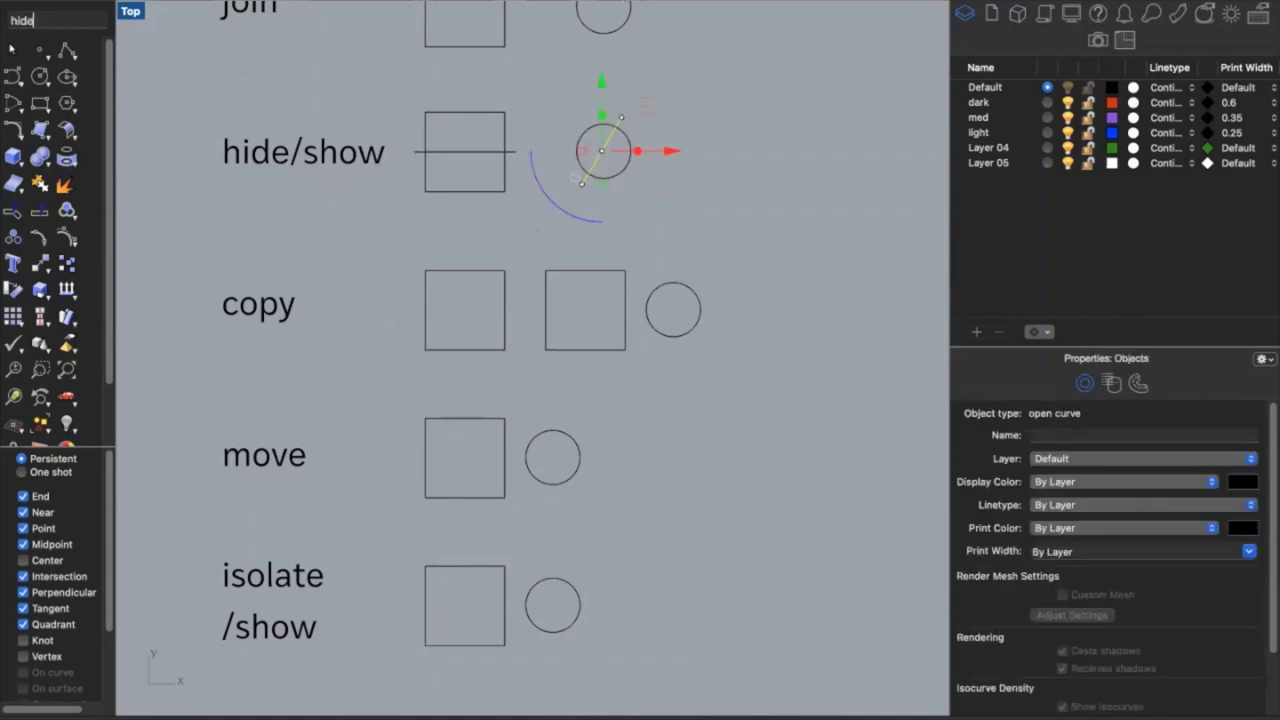
{"action": "key", "text": "Return"}
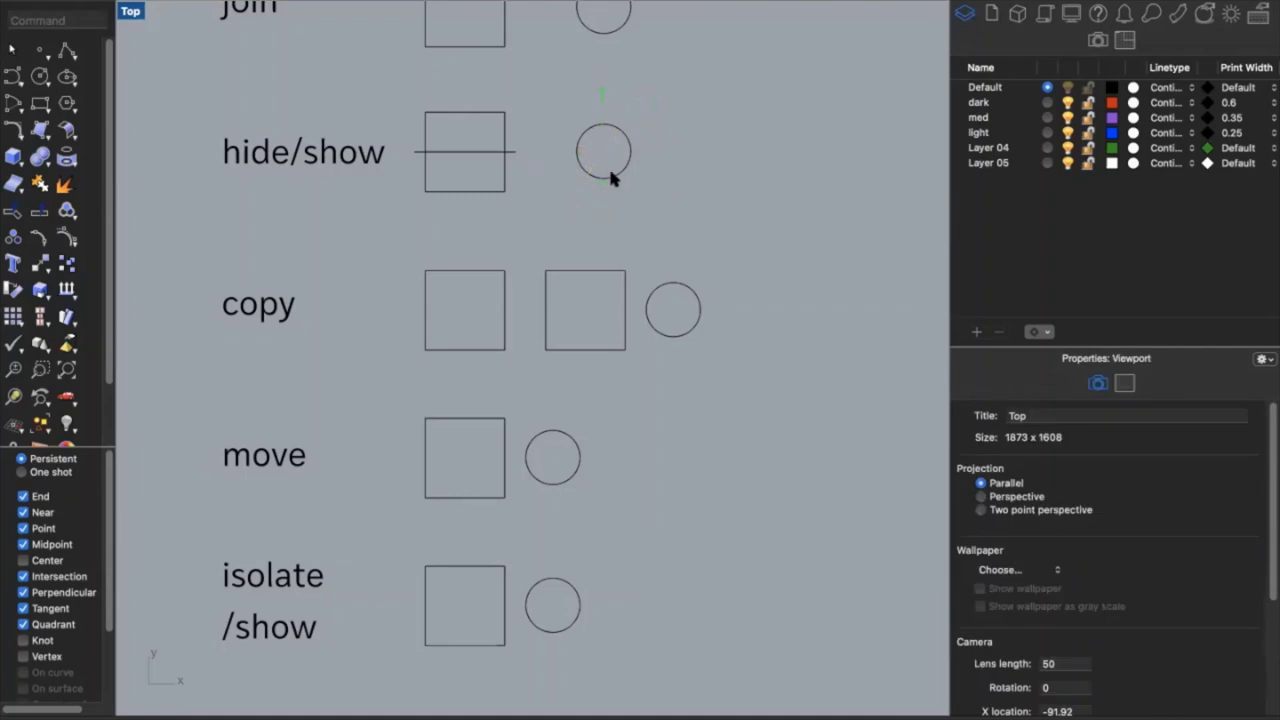
{"action": "type", "text": "sho"}
{"action": "key", "text": "Return"}
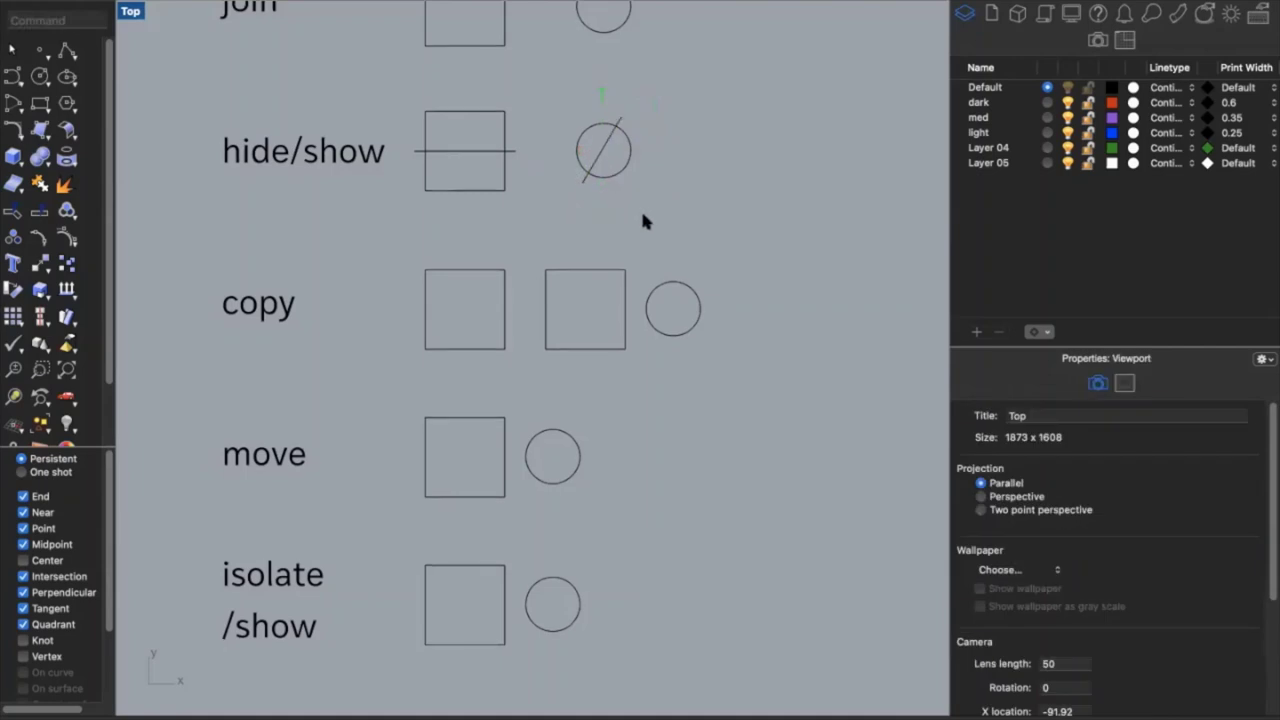
Copy the square beside 'copy' four times to the right, then undo the copies
{"action": "scroll", "coordinate": [643, 222], "scroll_direction": "down", "scroll_amount": 5}
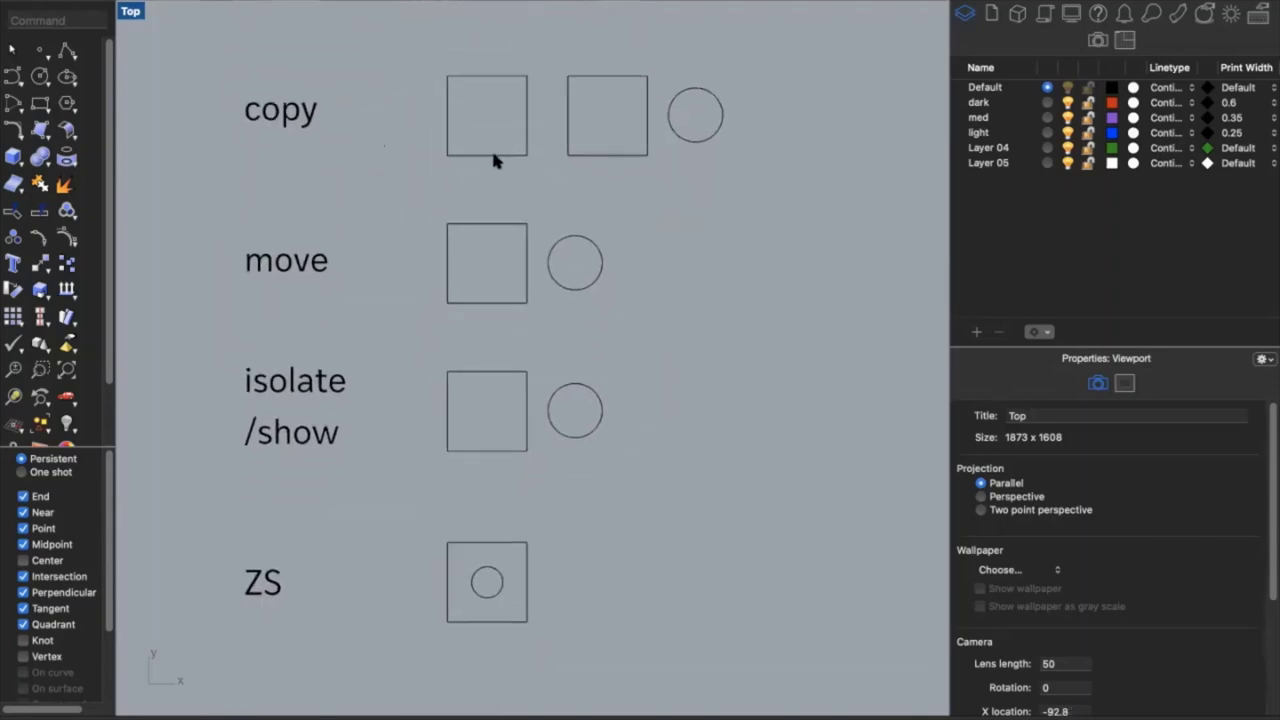
{"action": "left_click", "coordinate": [492, 155]}
{"action": "type", "text": "copy"}
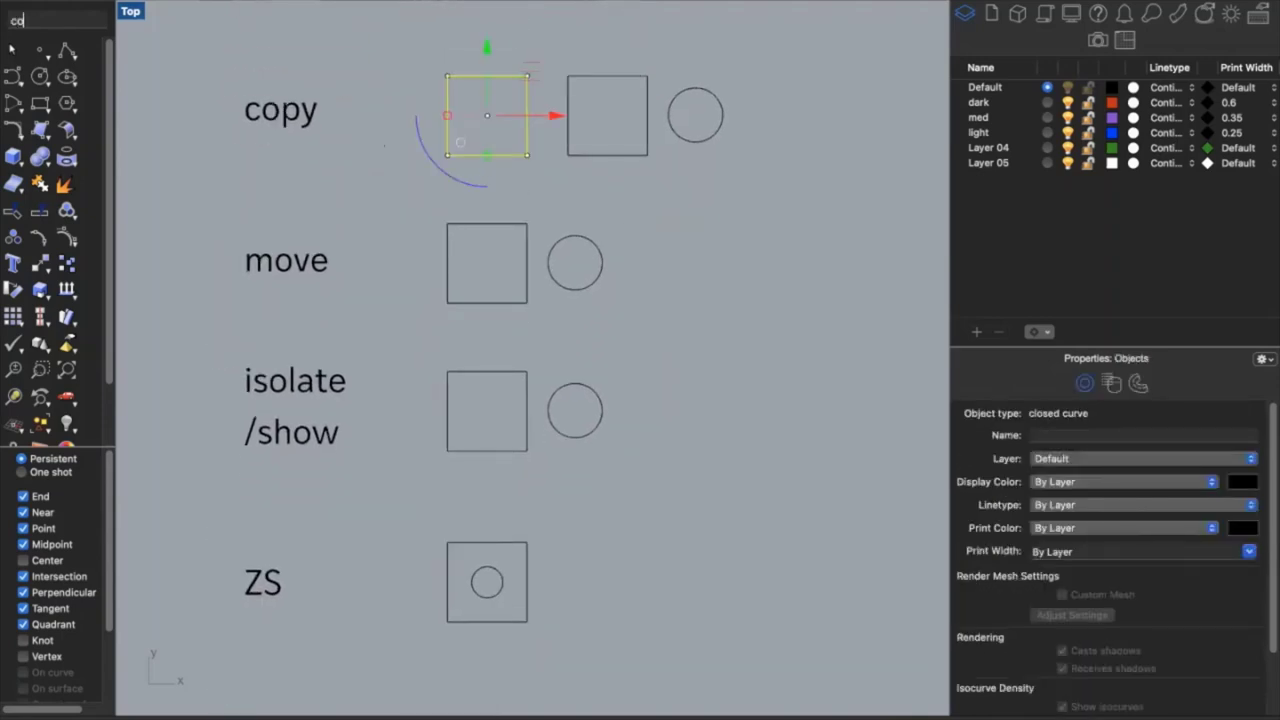
{"action": "key", "text": "Return"}
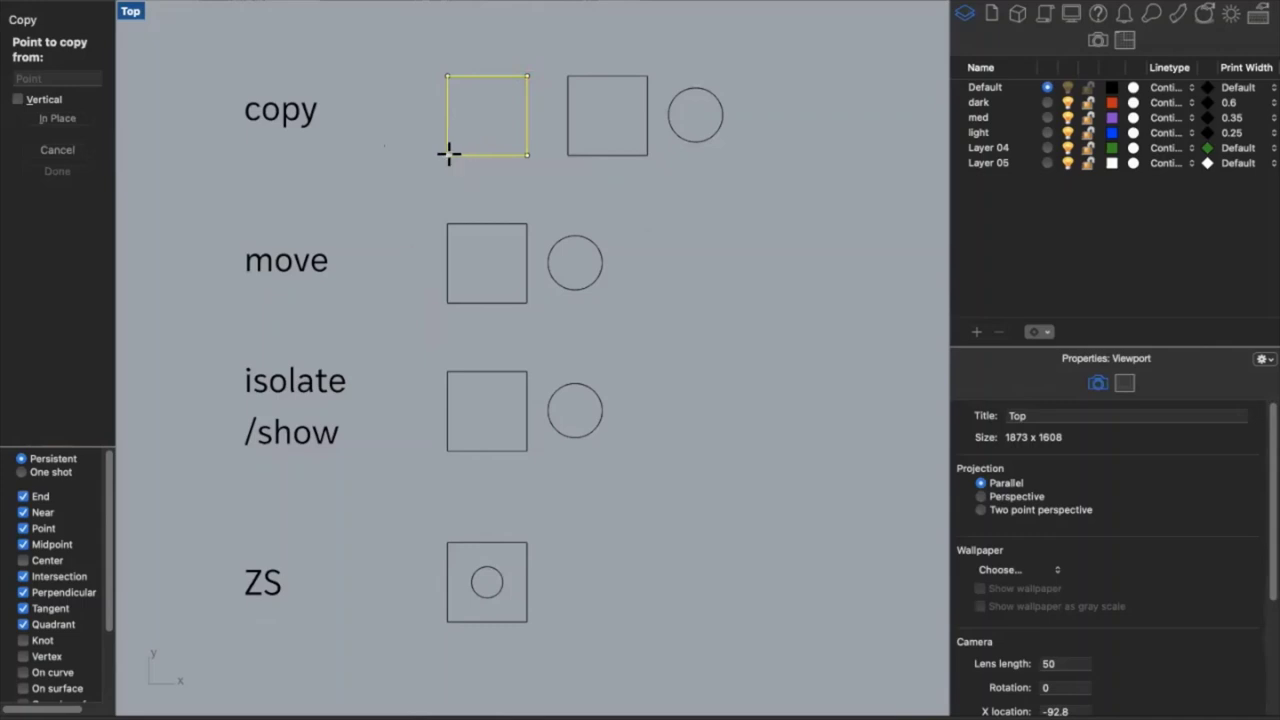
{"action": "left_click", "coordinate": [448, 154]}
{"action": "left_click", "coordinate": [487, 154]}
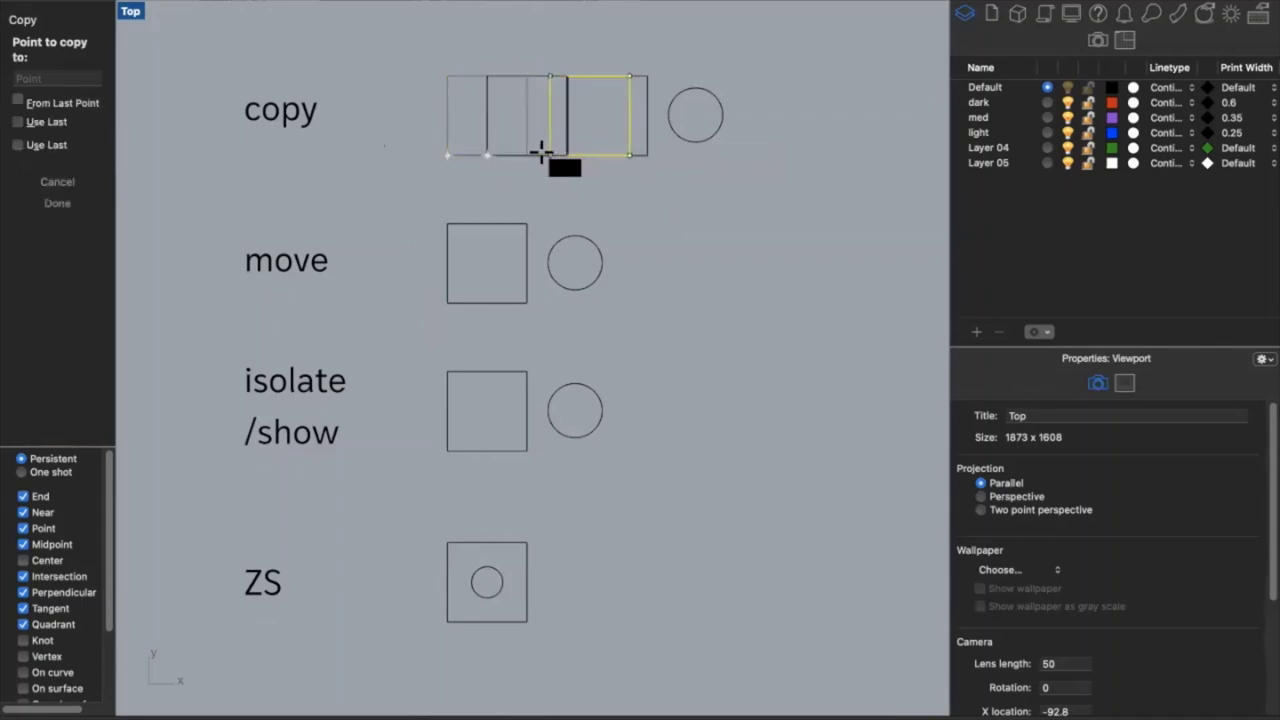
{"action": "left_click", "coordinate": [528, 154]}
{"action": "left_click", "coordinate": [567, 154]}
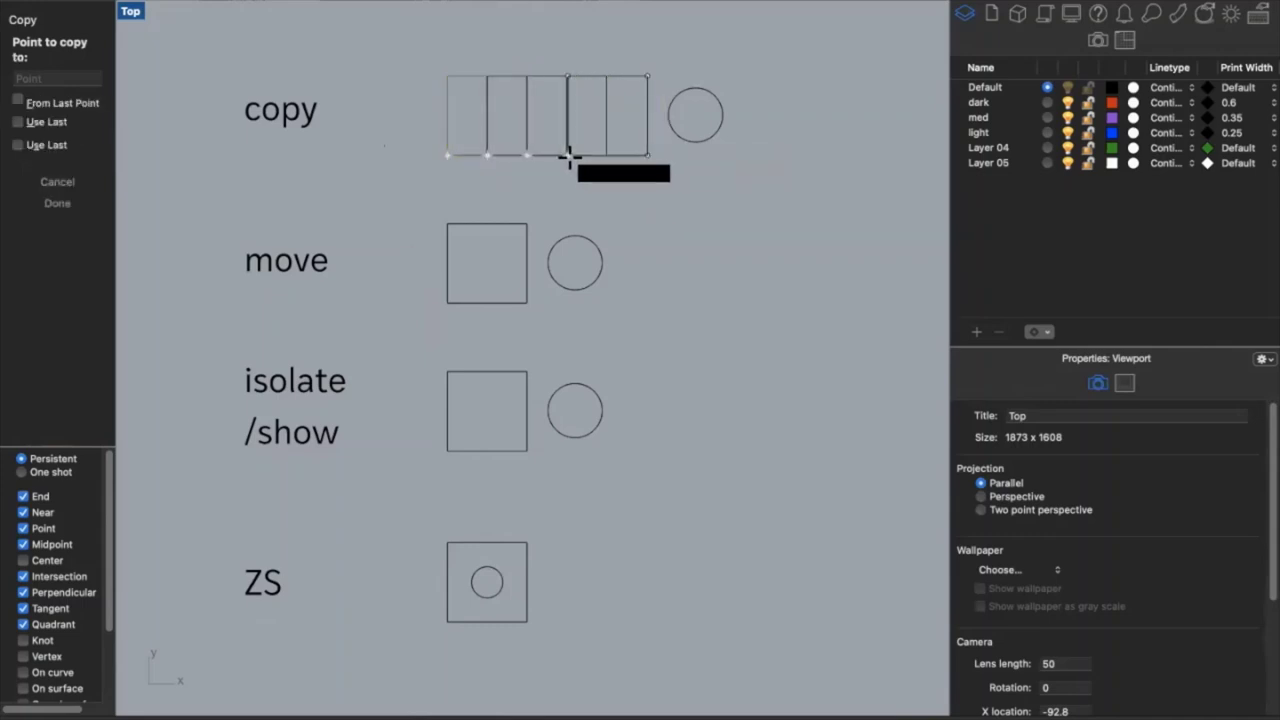
{"action": "left_click", "coordinate": [607, 154]}
{"action": "key", "text": "Return"}
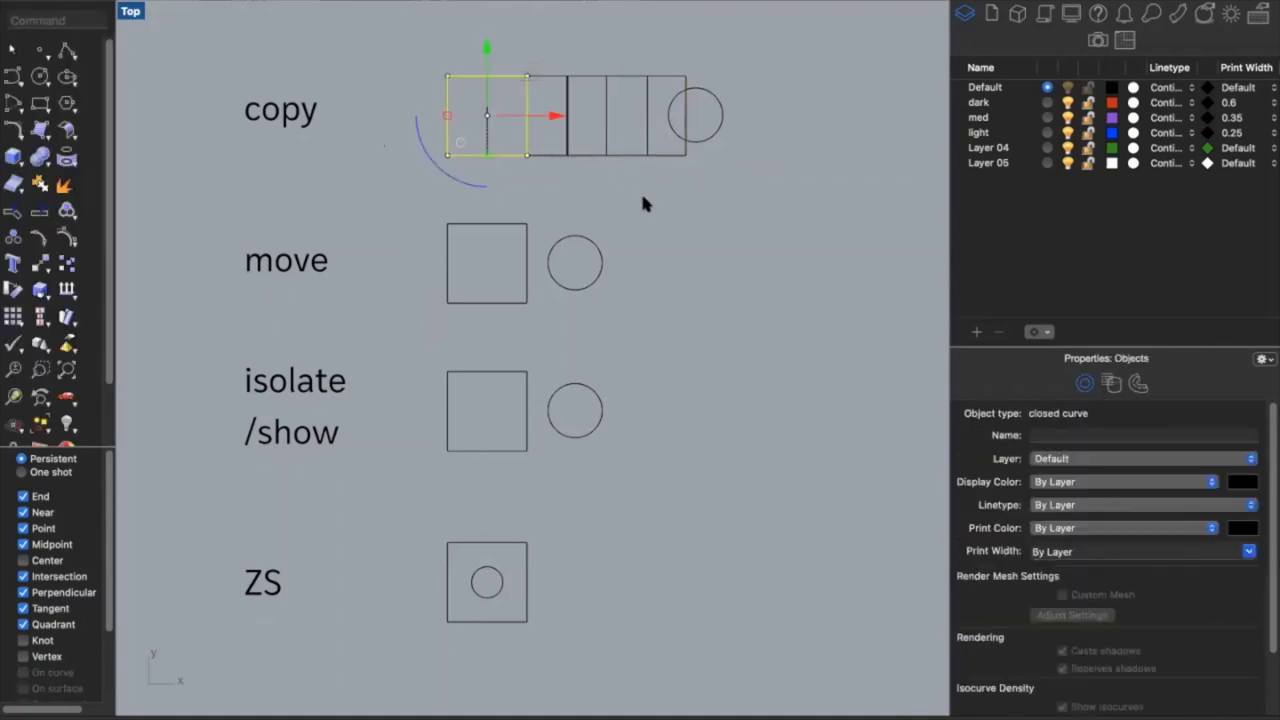
{"action": "key", "text": "Escape"}
{"action": "key", "text": "super+z"}
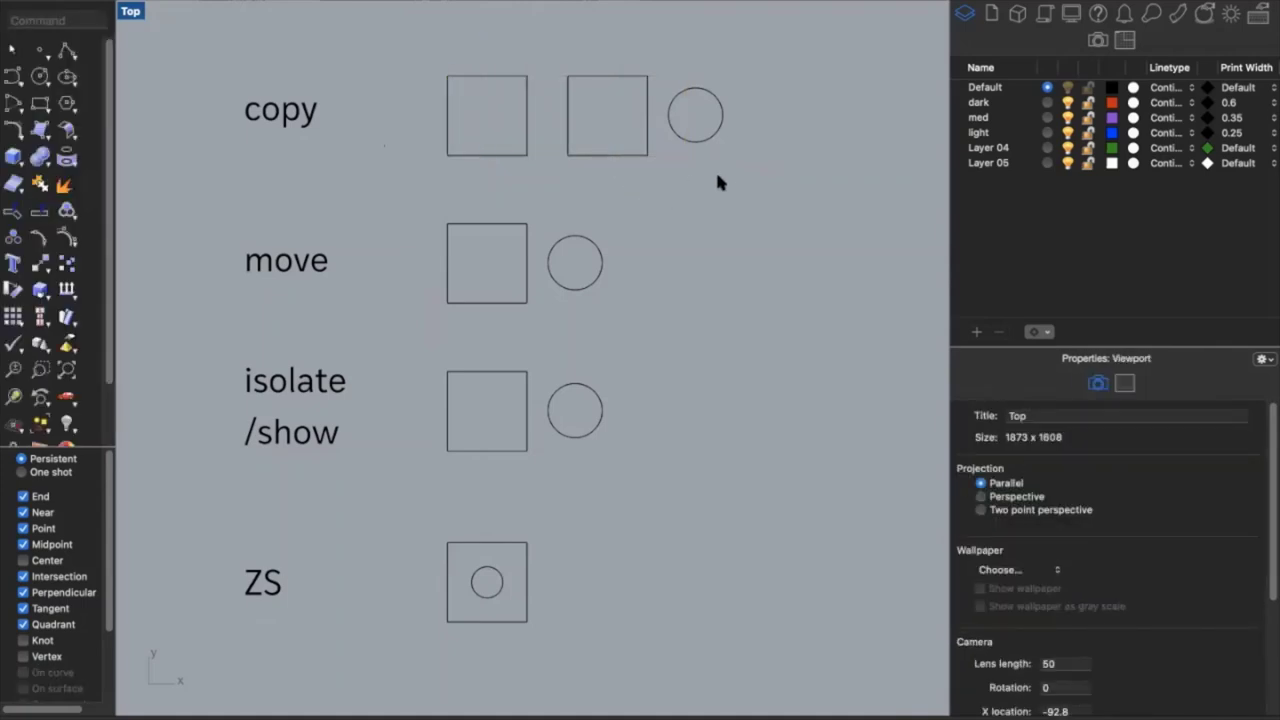
Copy the square and circle three times diagonally down-right, then undo those copies
{"action": "left_click_drag", "start_coordinate": [713, 177], "coordinate": [609, 93]}
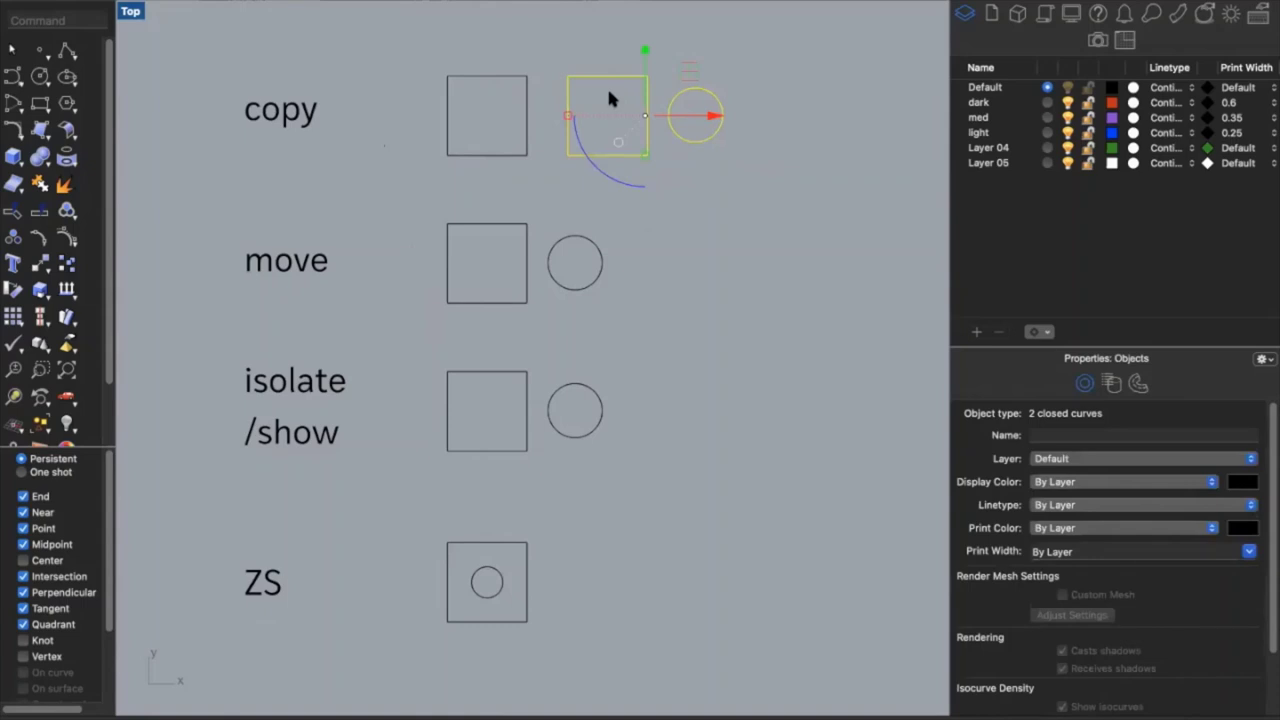
{"action": "key", "text": "Return"}
{"action": "left_click", "coordinate": [567, 76]}
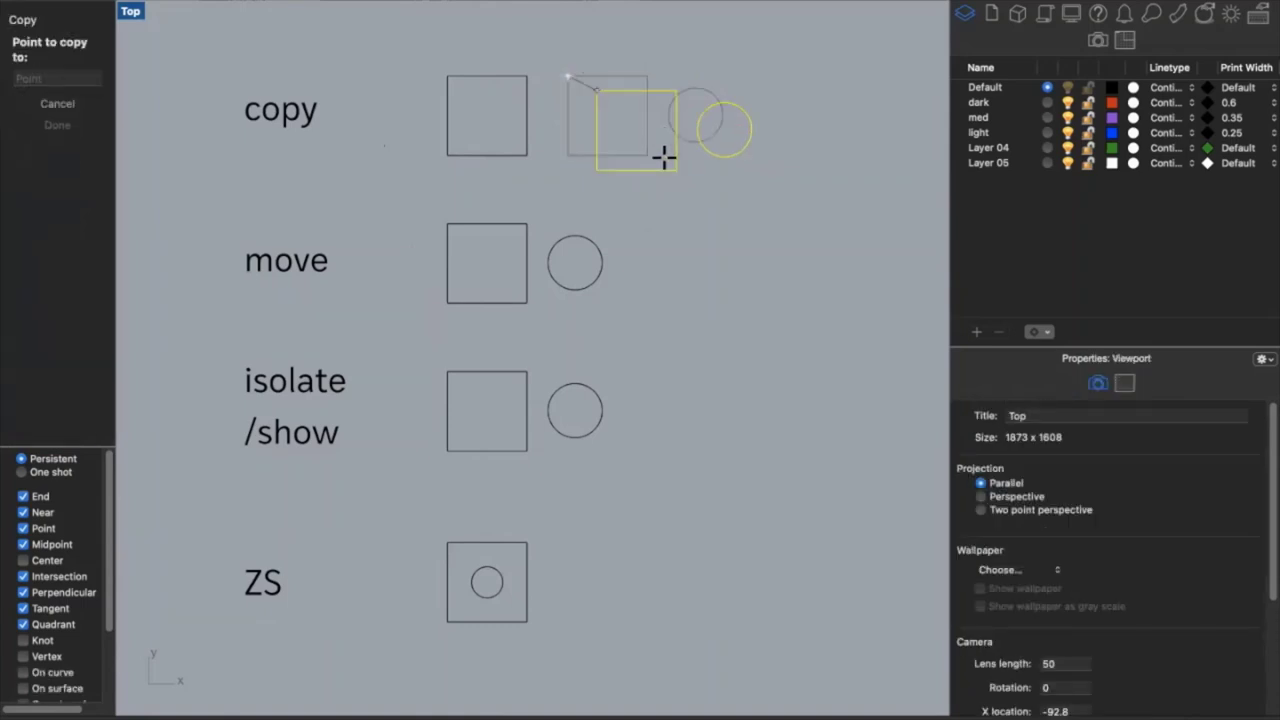
{"action": "left_click", "coordinate": [647, 156]}
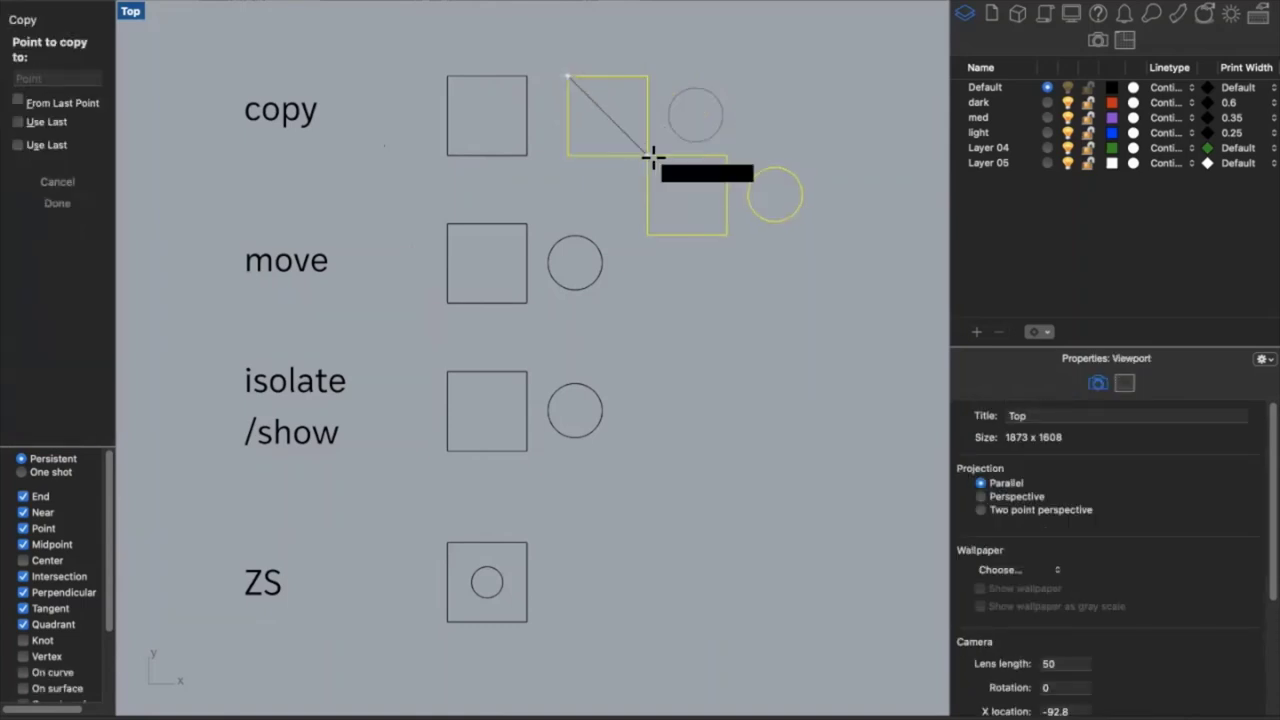
{"action": "left_click", "coordinate": [727, 235]}
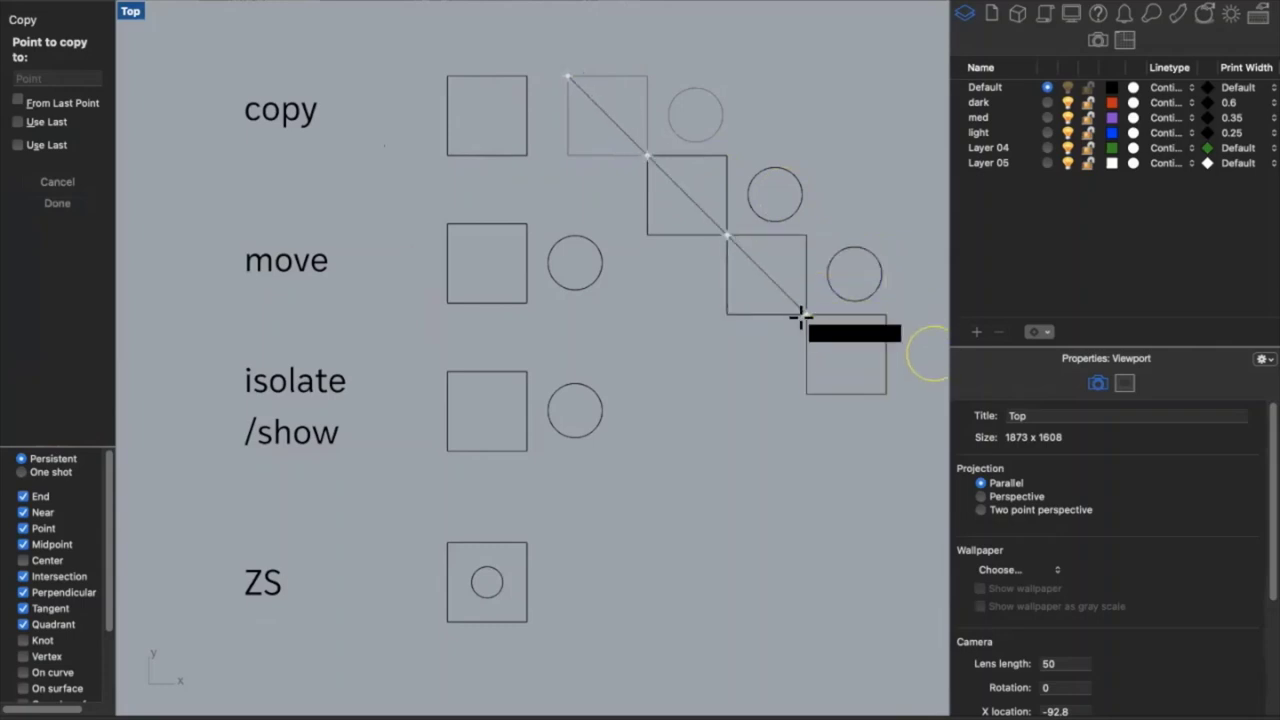
{"action": "left_click", "coordinate": [804, 315]}
{"action": "key", "text": "Return"}
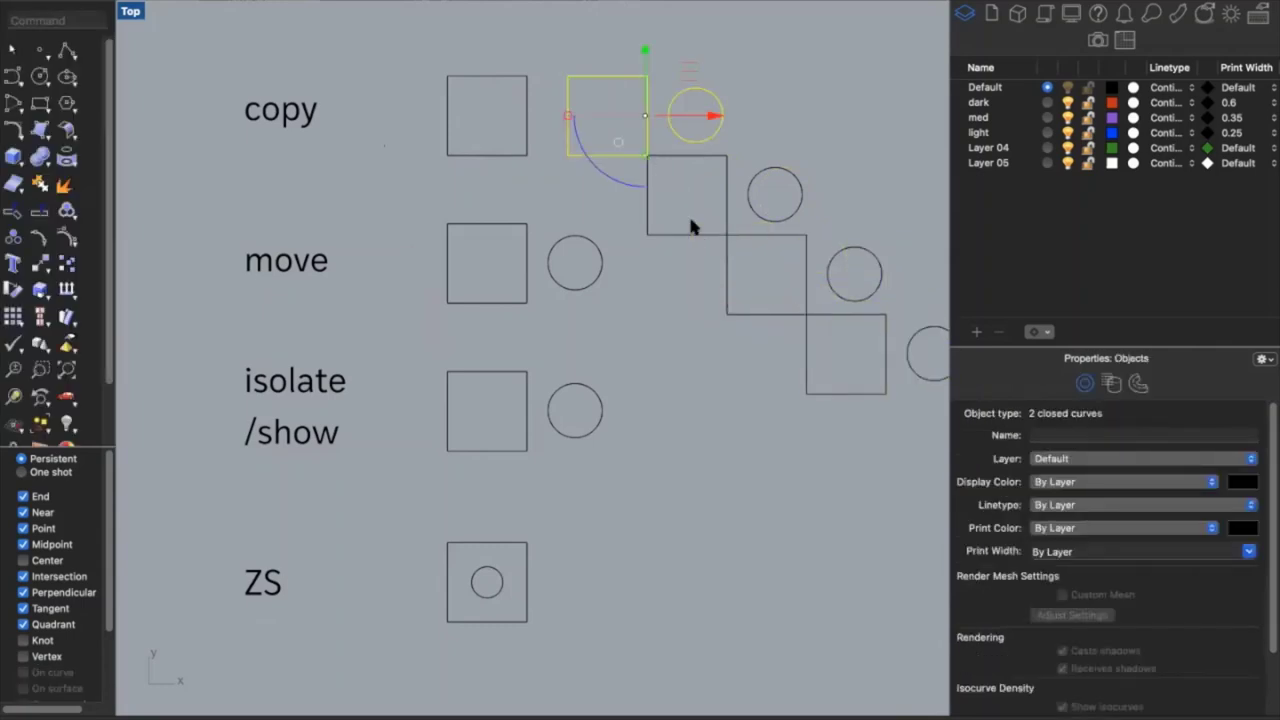
{"action": "key", "text": "super+z"}
{"action": "left_click", "coordinate": [686, 228]}
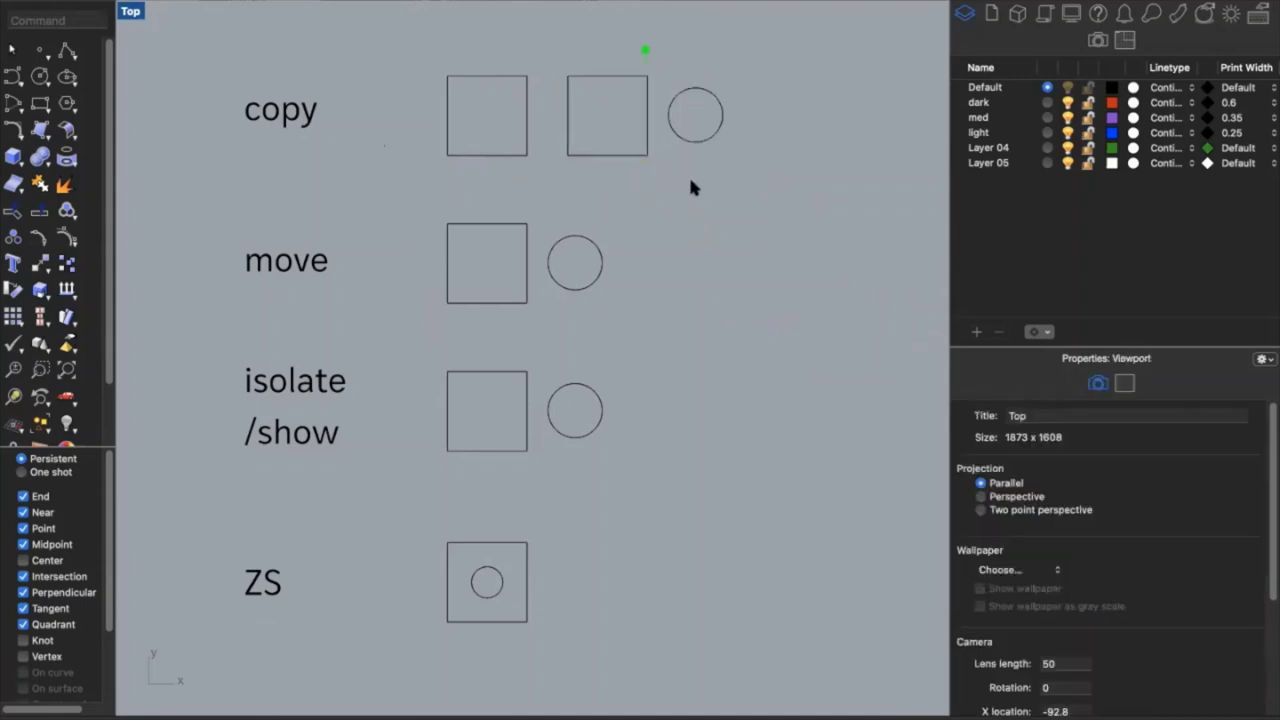
Move the circle by its top point into the move square
{"action": "left_click", "coordinate": [564, 285]}
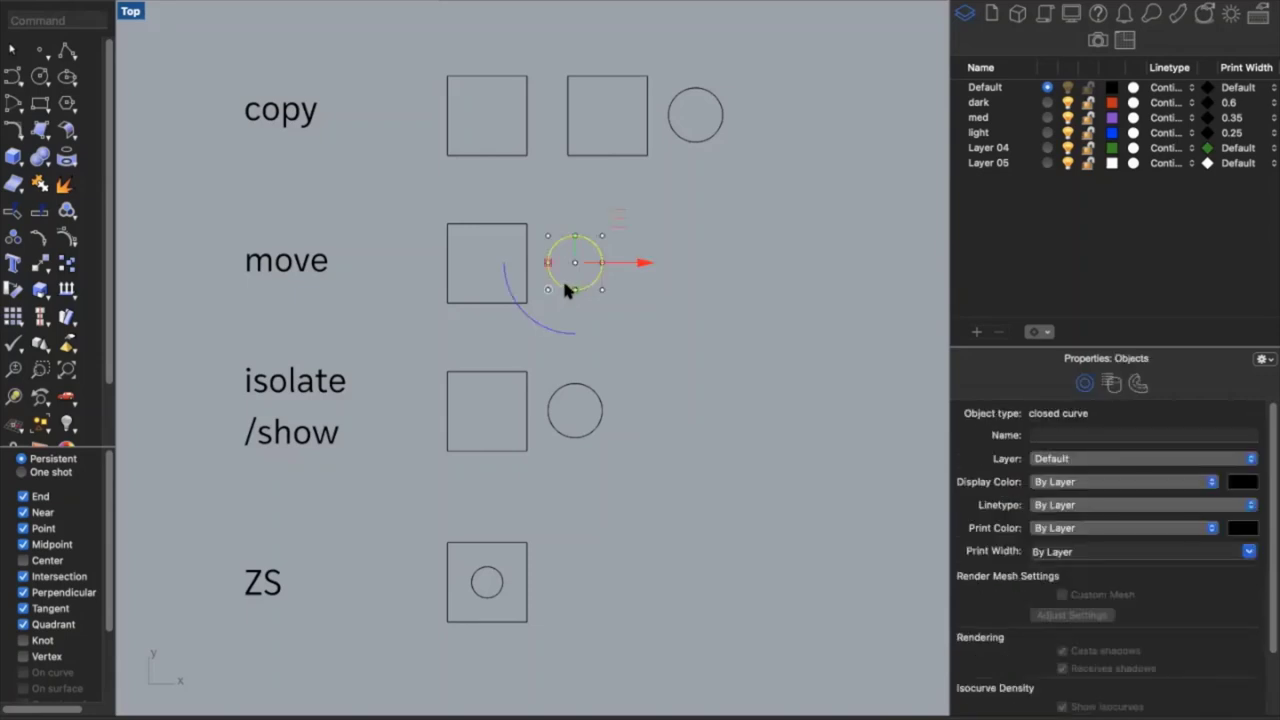
{"action": "type", "text": "Move"}
{"action": "key", "text": "Return"}
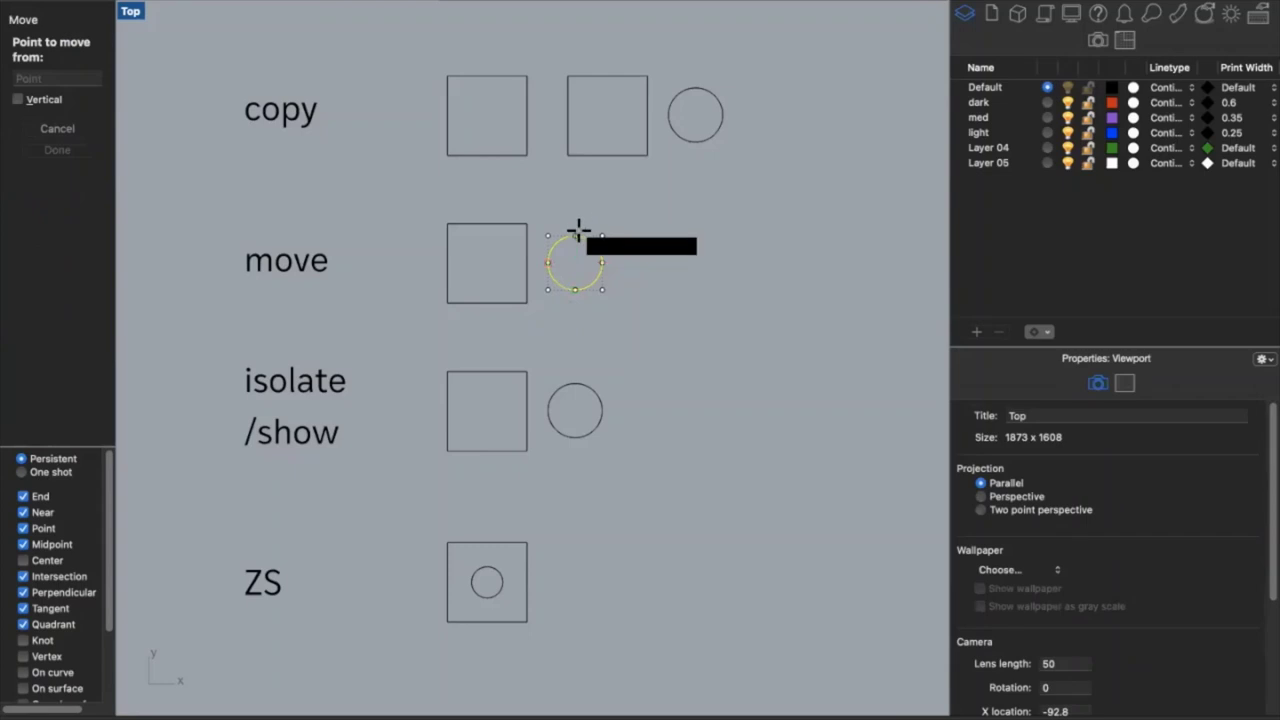
{"action": "left_click", "coordinate": [576, 232]}
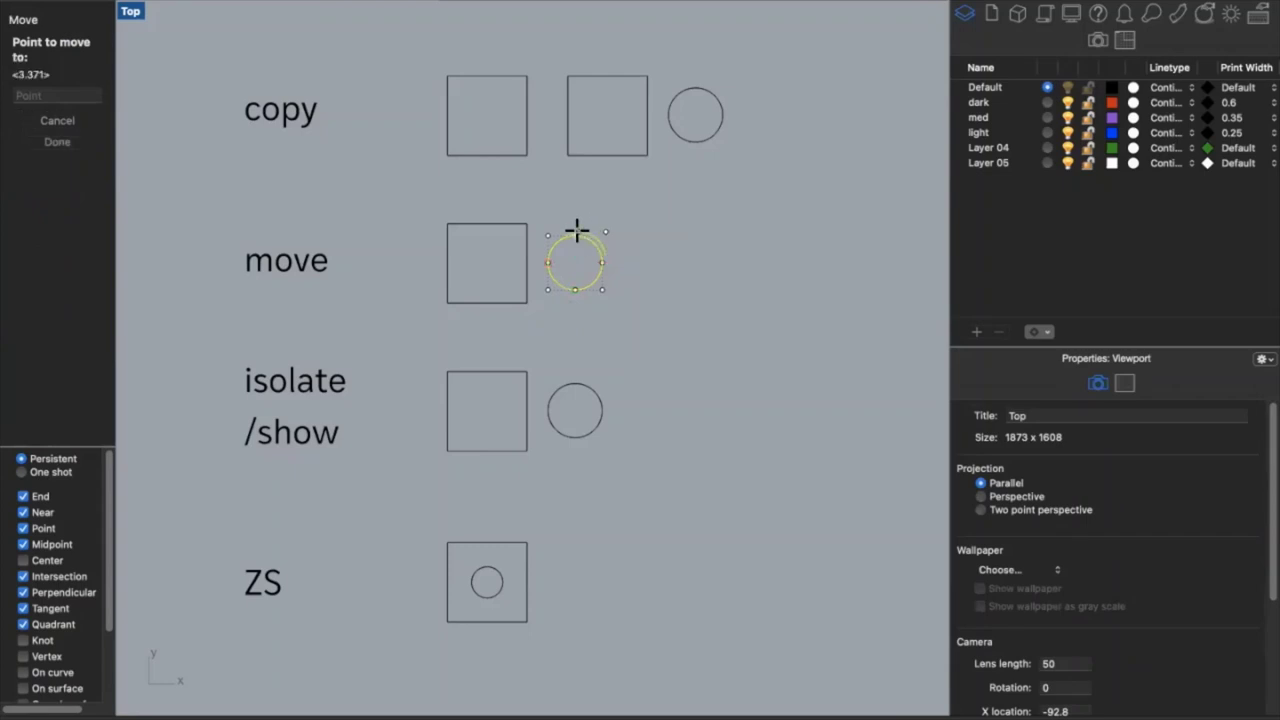
{"action": "left_click", "coordinate": [487, 223]}
{"action": "key", "text": "Escape"}
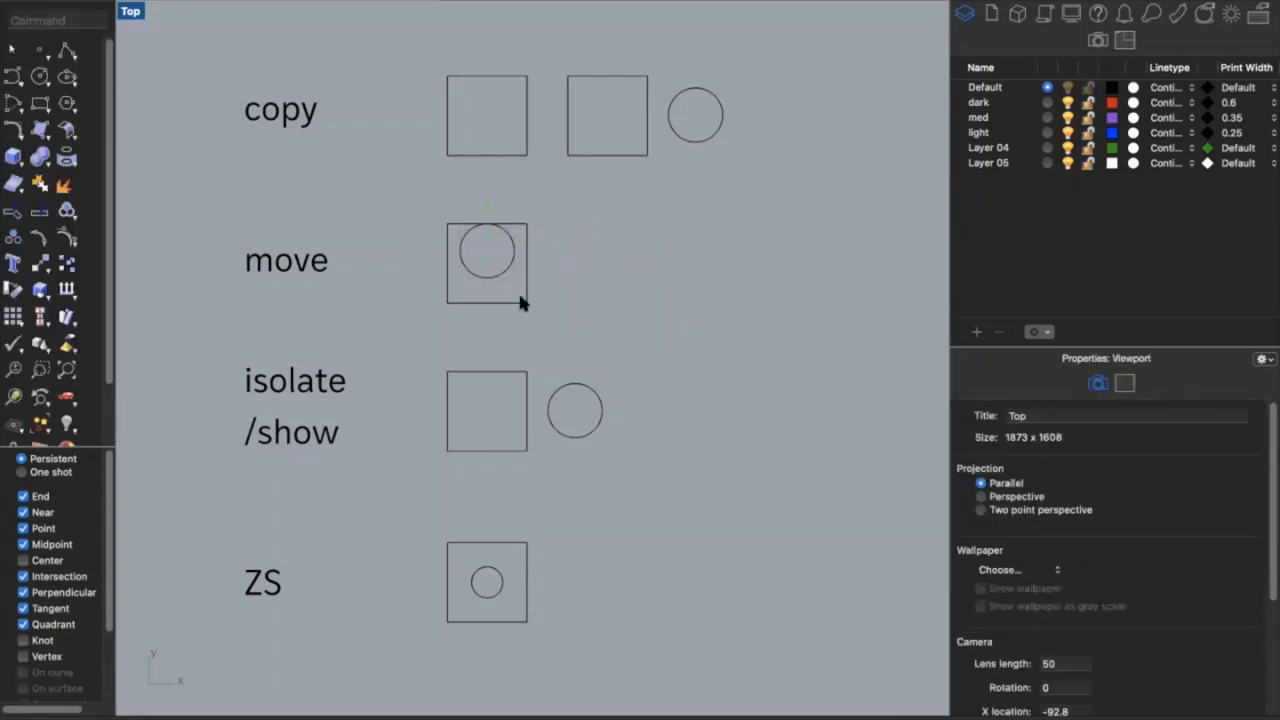
Move the circle from its centre so it sits centred in the square
{"action": "left_click", "coordinate": [498, 275]}
{"action": "type", "text": "move"}
{"action": "key", "text": "Return"}
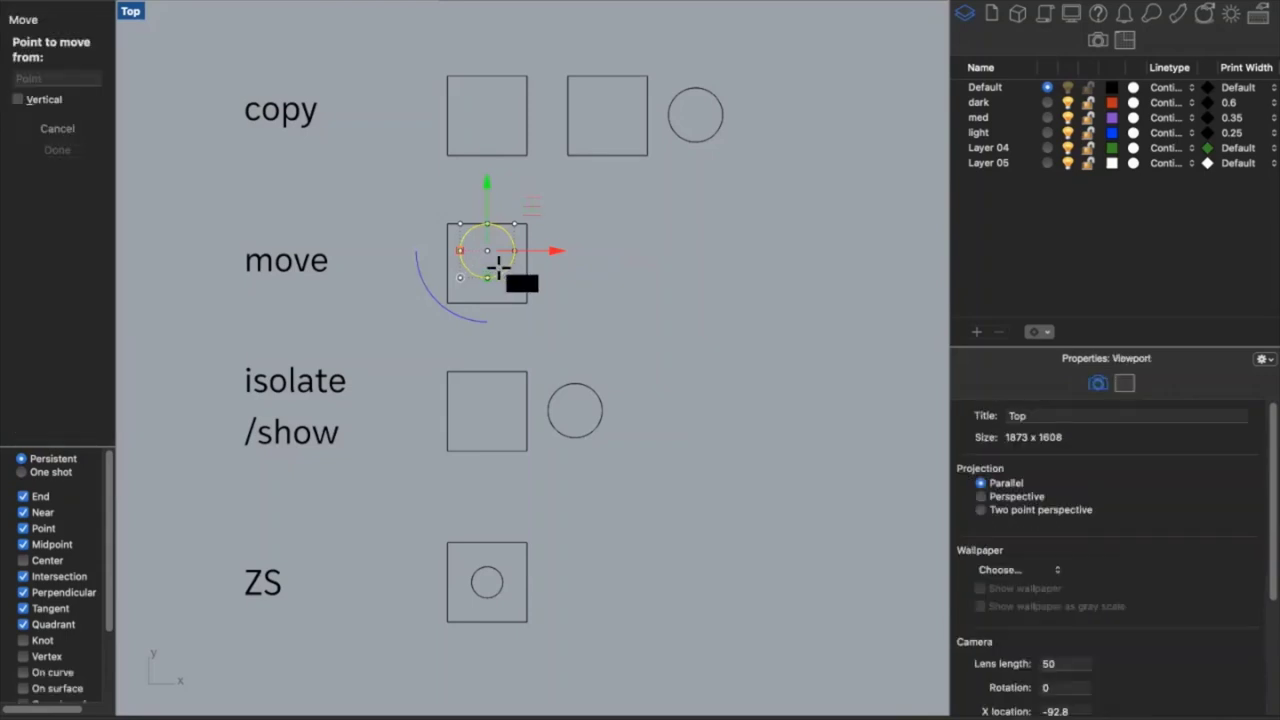
{"action": "left_click", "coordinate": [486, 250]}
{"action": "left_click", "coordinate": [487, 267]}
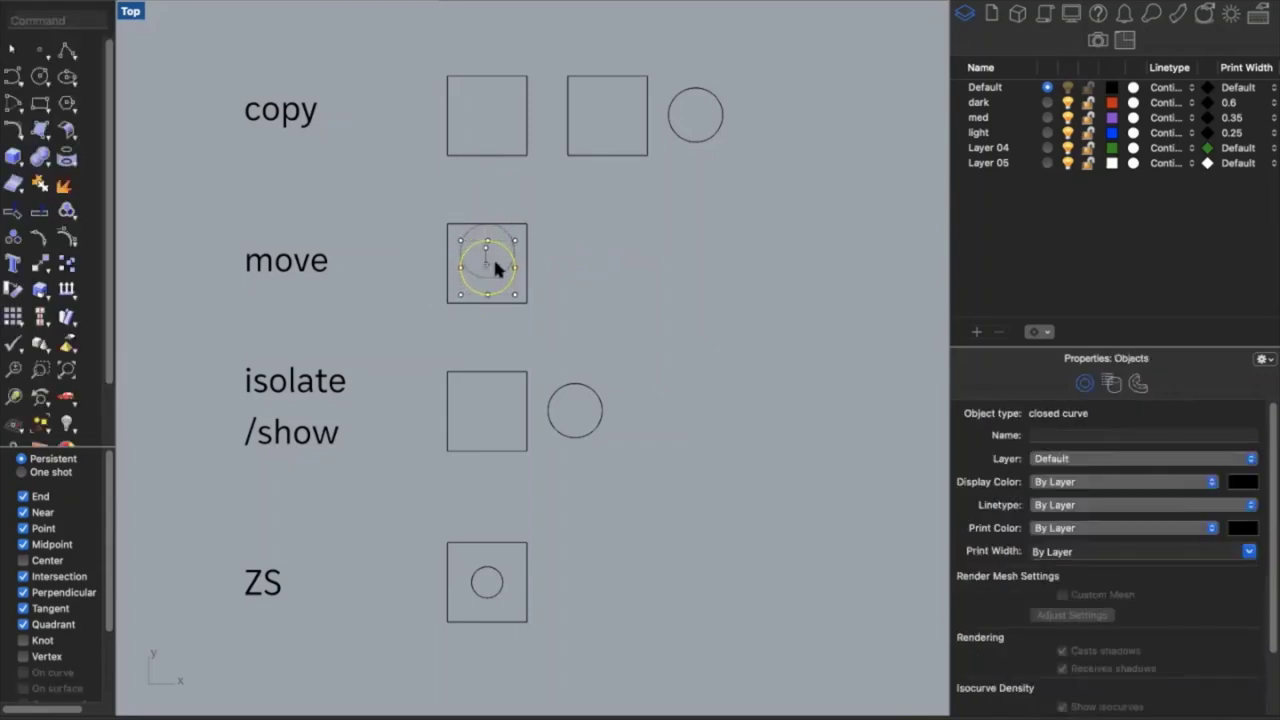
{"action": "key", "text": "Escape"}
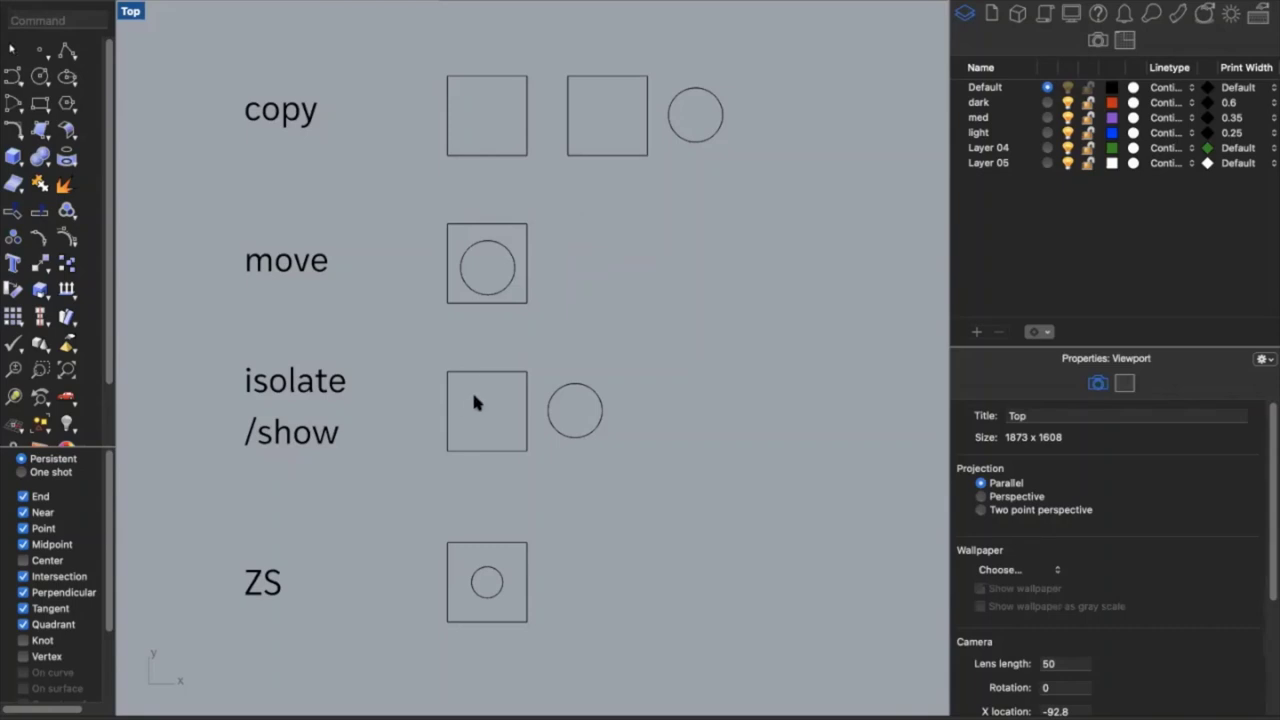
{"action": "left_click", "coordinate": [528, 440]}
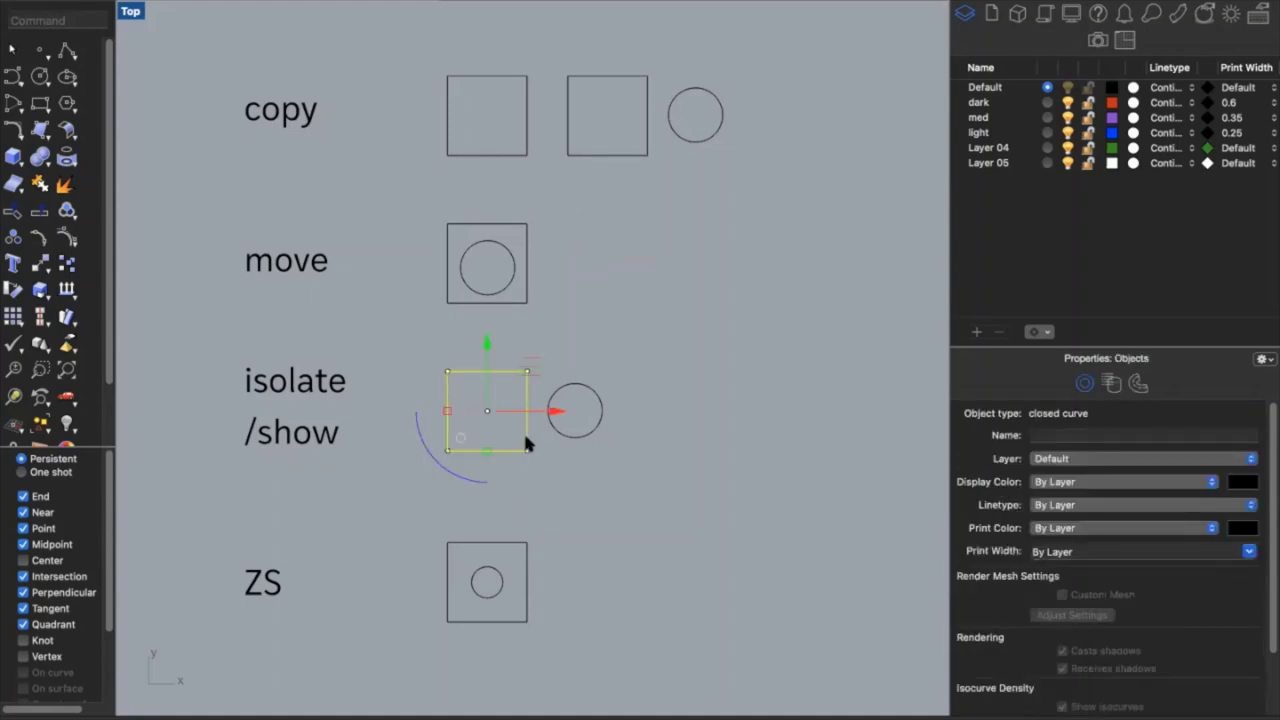
{"action": "type", "text": "isolate"}
{"action": "key", "text": "Return"}
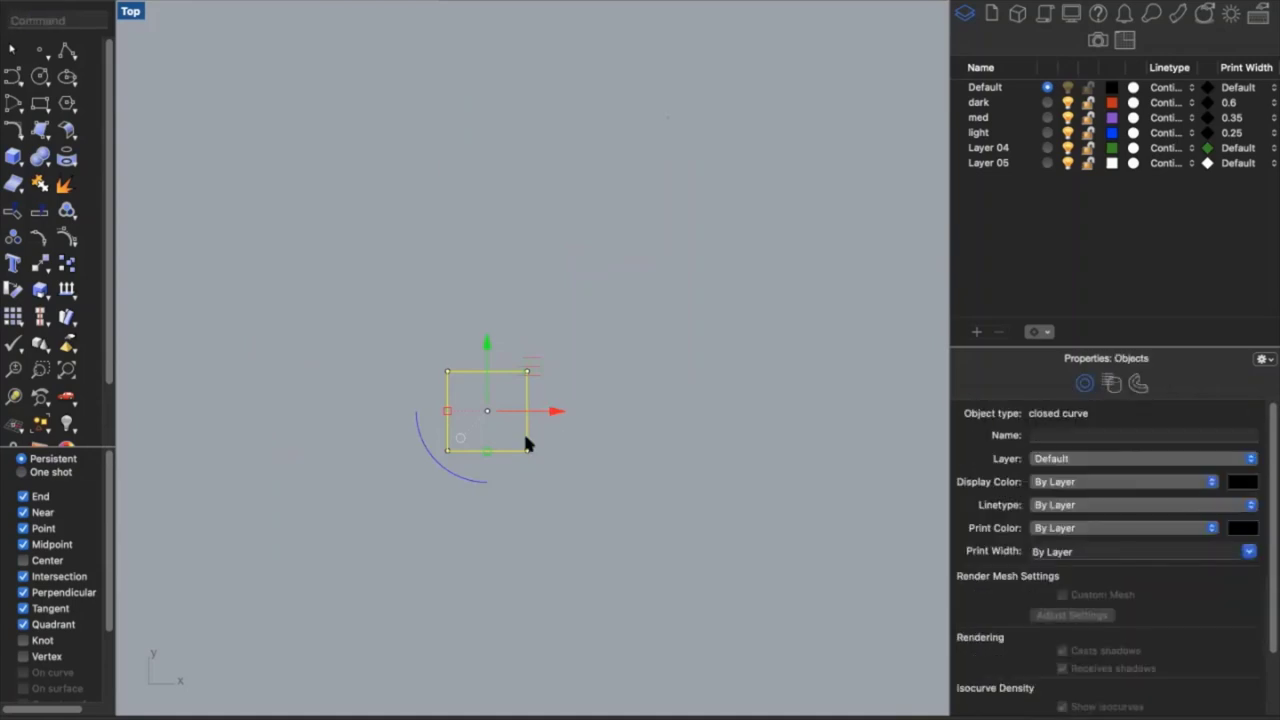
{"action": "type", "text": "show"}
{"action": "key", "text": "Return"}
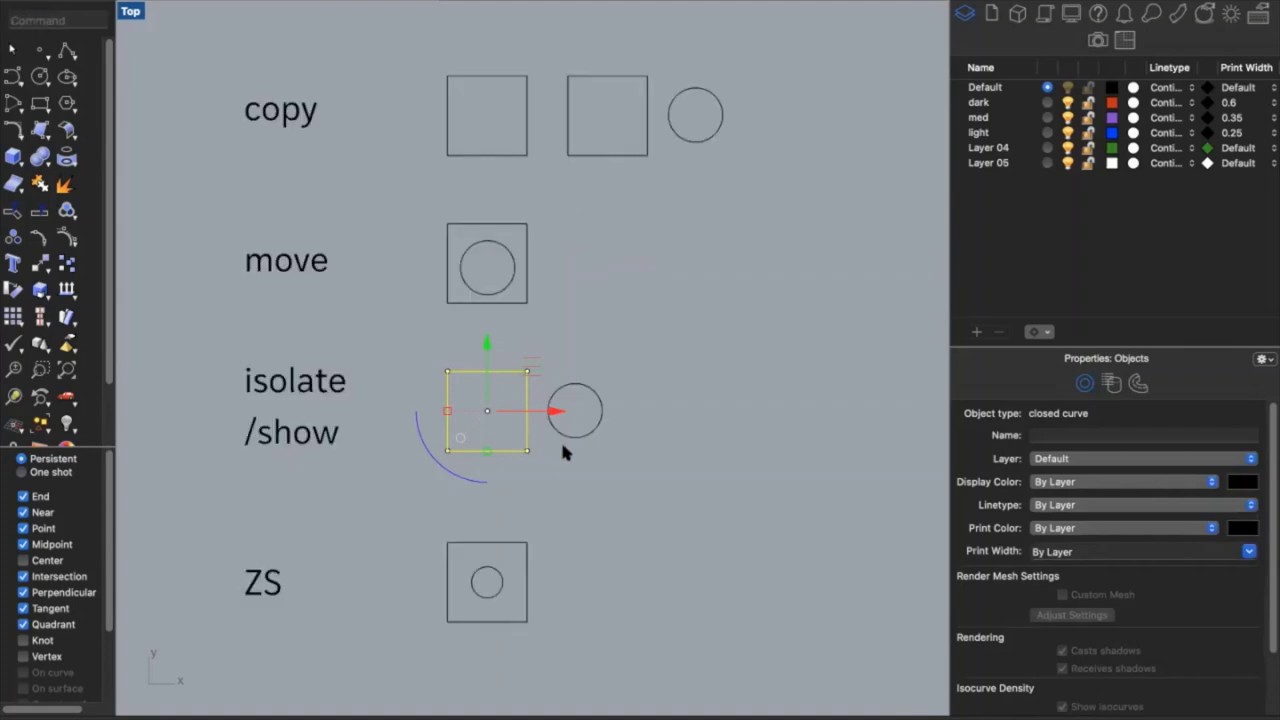
{"action": "left_click", "coordinate": [562, 447]}
{"action": "scroll", "coordinate": [555, 448], "scroll_direction": "down", "scroll_amount": 3}
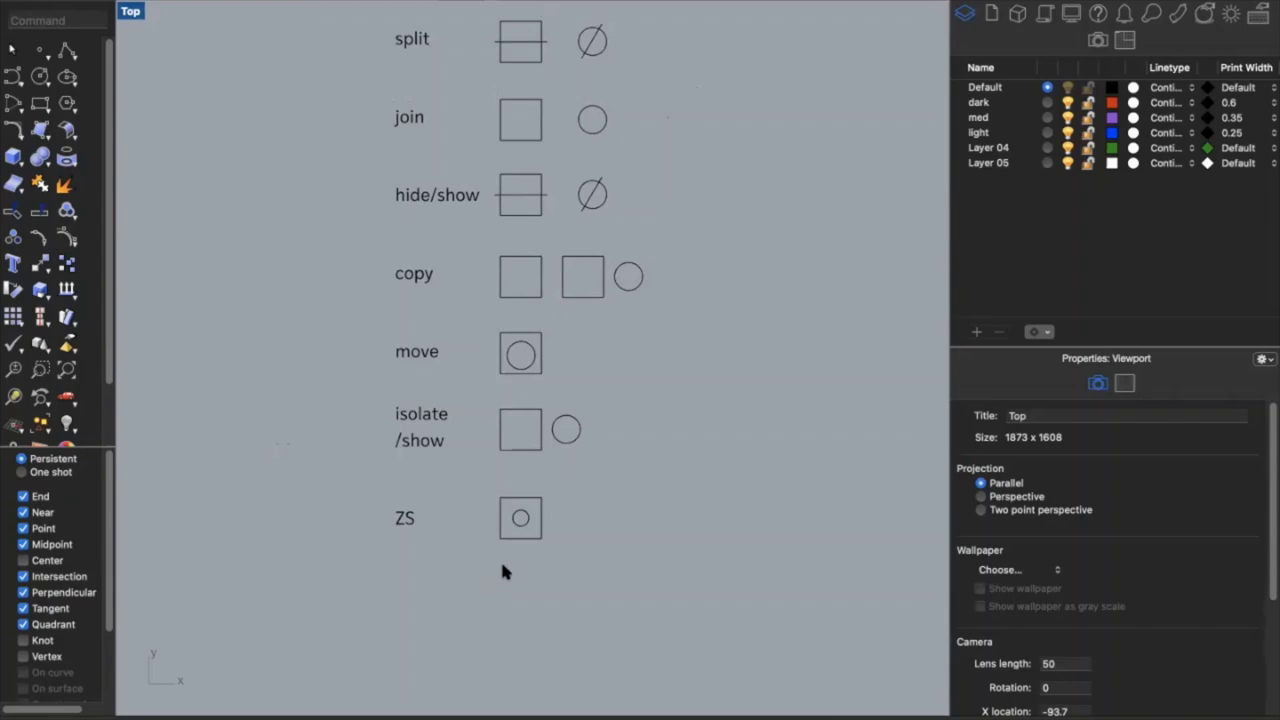
Zoom to the selected circle in the ZS example using ZS
{"action": "scroll", "coordinate": [514, 562], "scroll_direction": "down", "scroll_amount": 5}
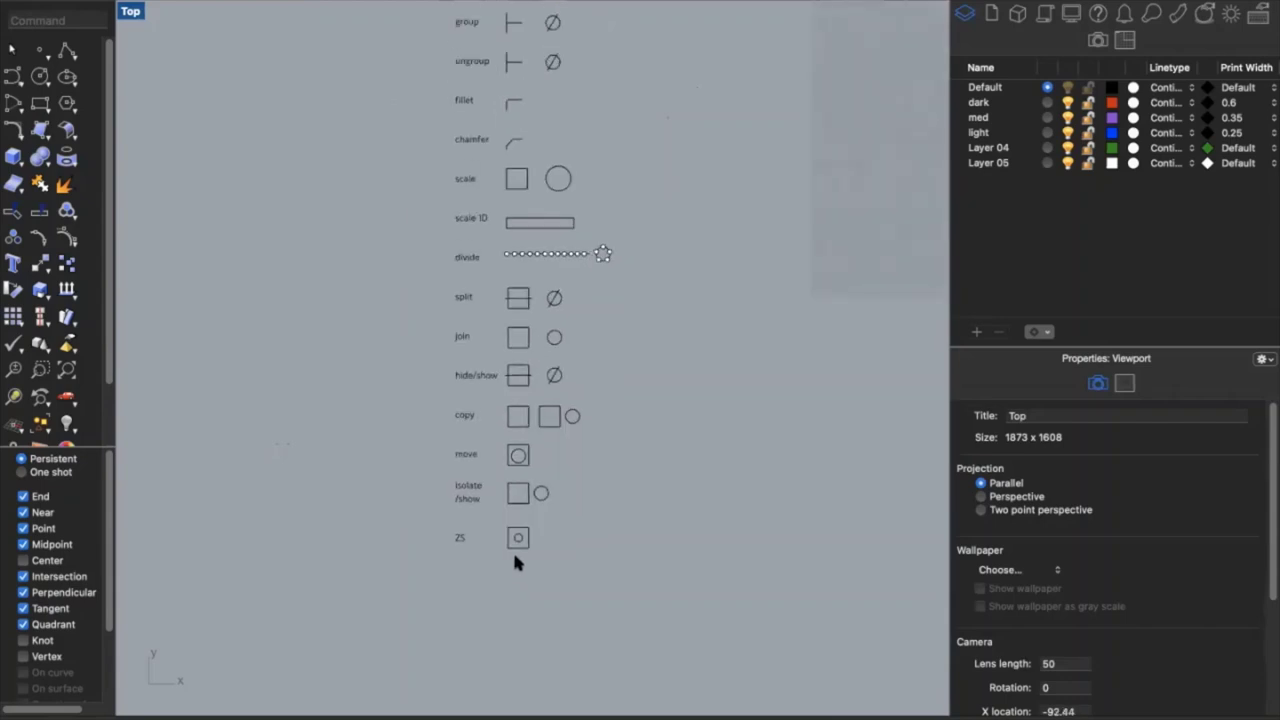
{"action": "left_click", "coordinate": [517, 549]}
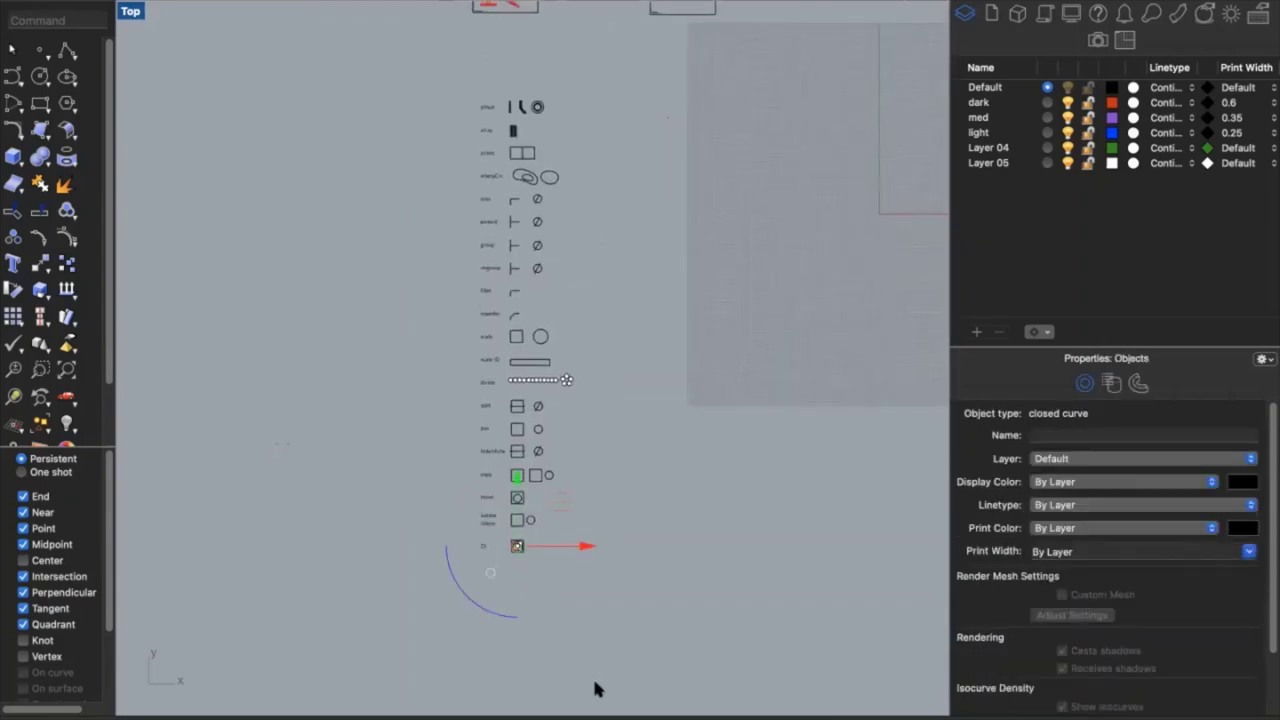
{"action": "type", "text": "zs"}
{"action": "key", "text": "Return"}
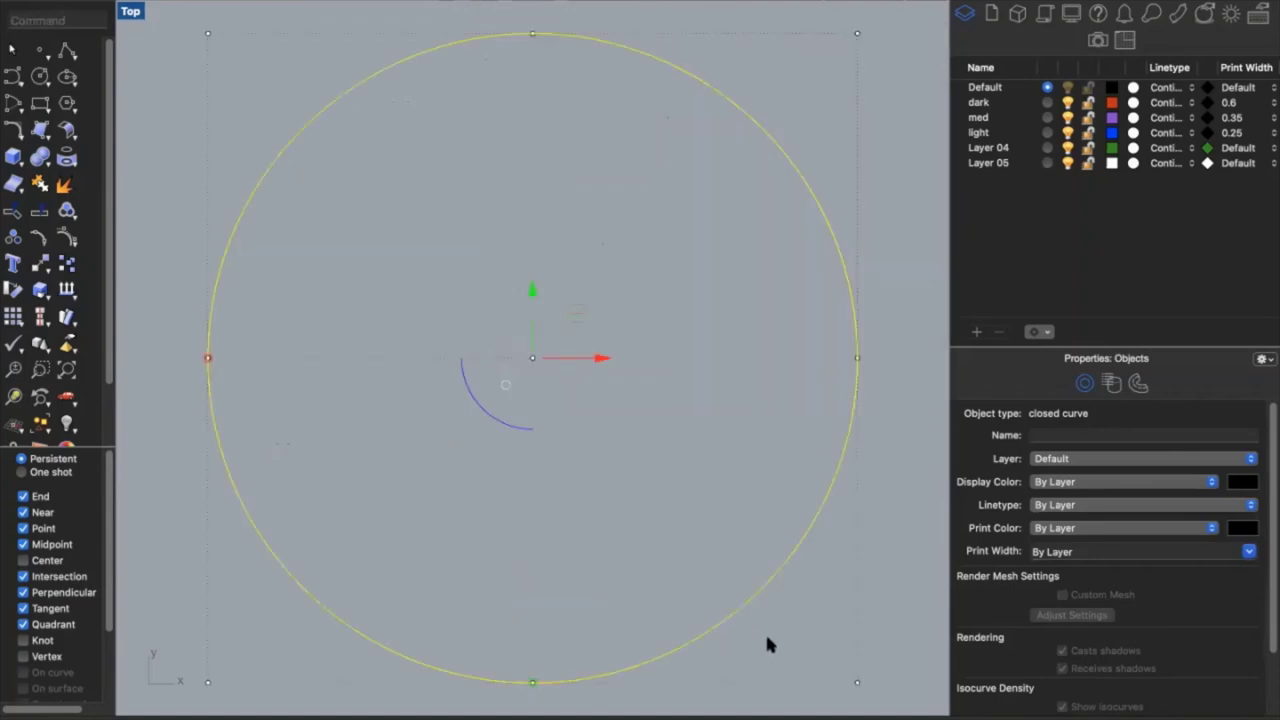
{"action": "left_click", "coordinate": [767, 645]}
Zoom to the selected ungroup label with ZS, then clear the selection
{"action": "scroll", "coordinate": [767, 645], "scroll_direction": "down", "scroll_amount": 10}
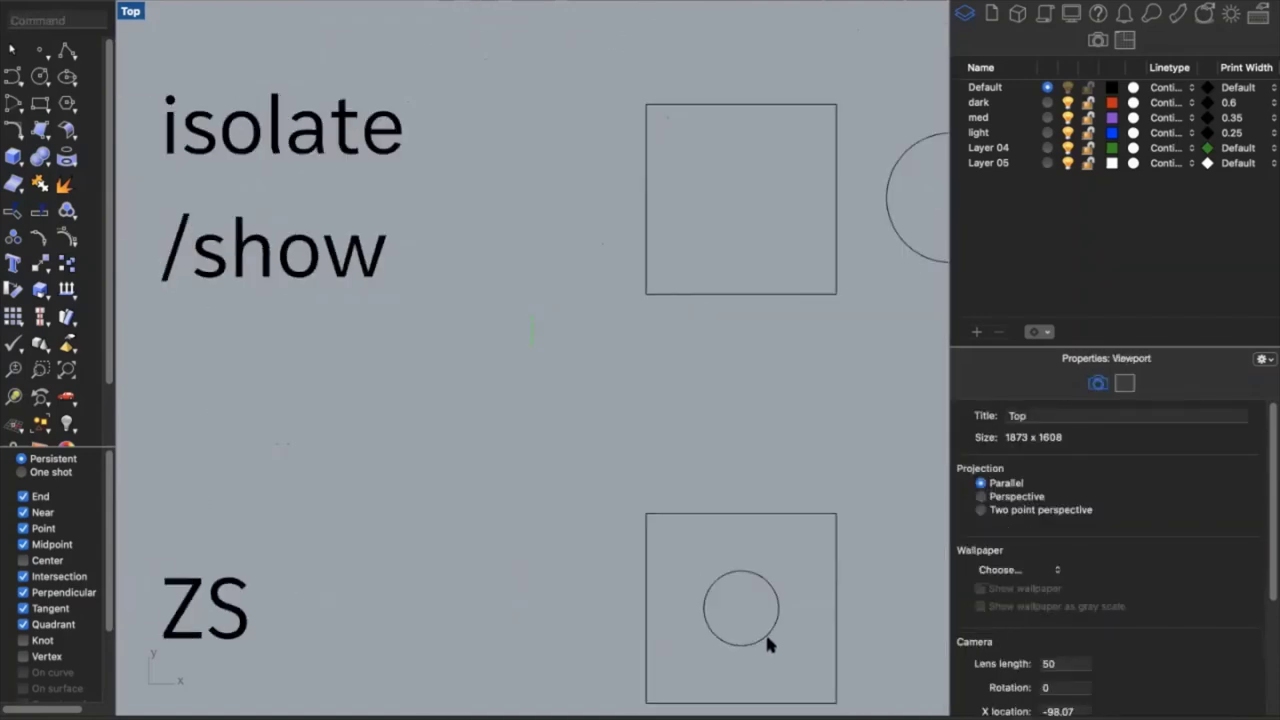
{"action": "scroll", "coordinate": [765, 632], "scroll_direction": "down", "scroll_amount": 2}
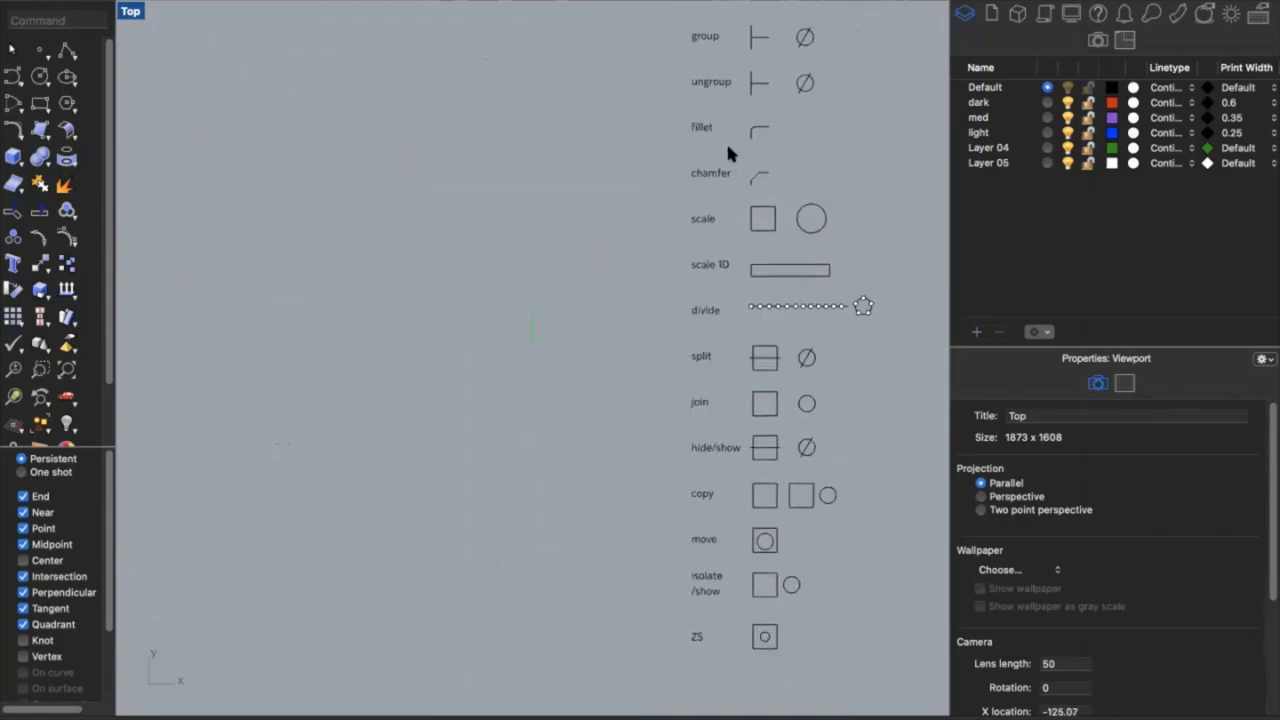
{"action": "left_click", "coordinate": [704, 126]}
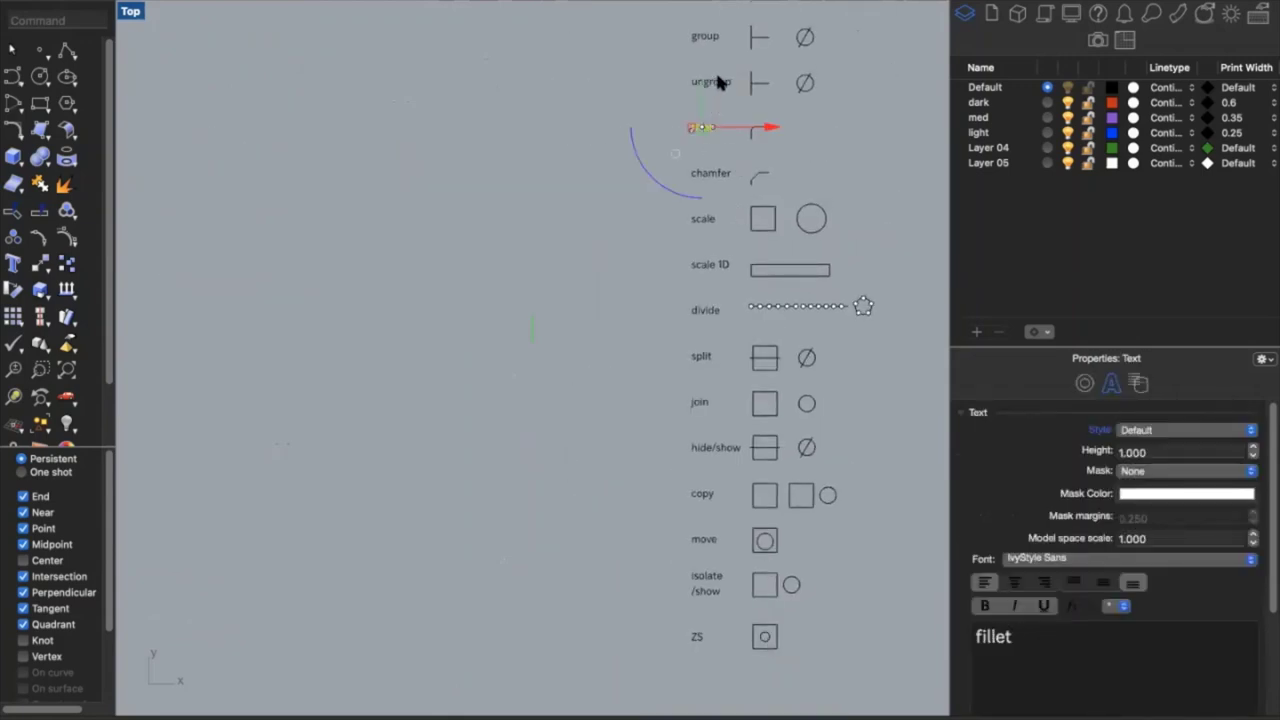
{"action": "left_click", "coordinate": [717, 78]}
{"action": "type", "text": "zs"}
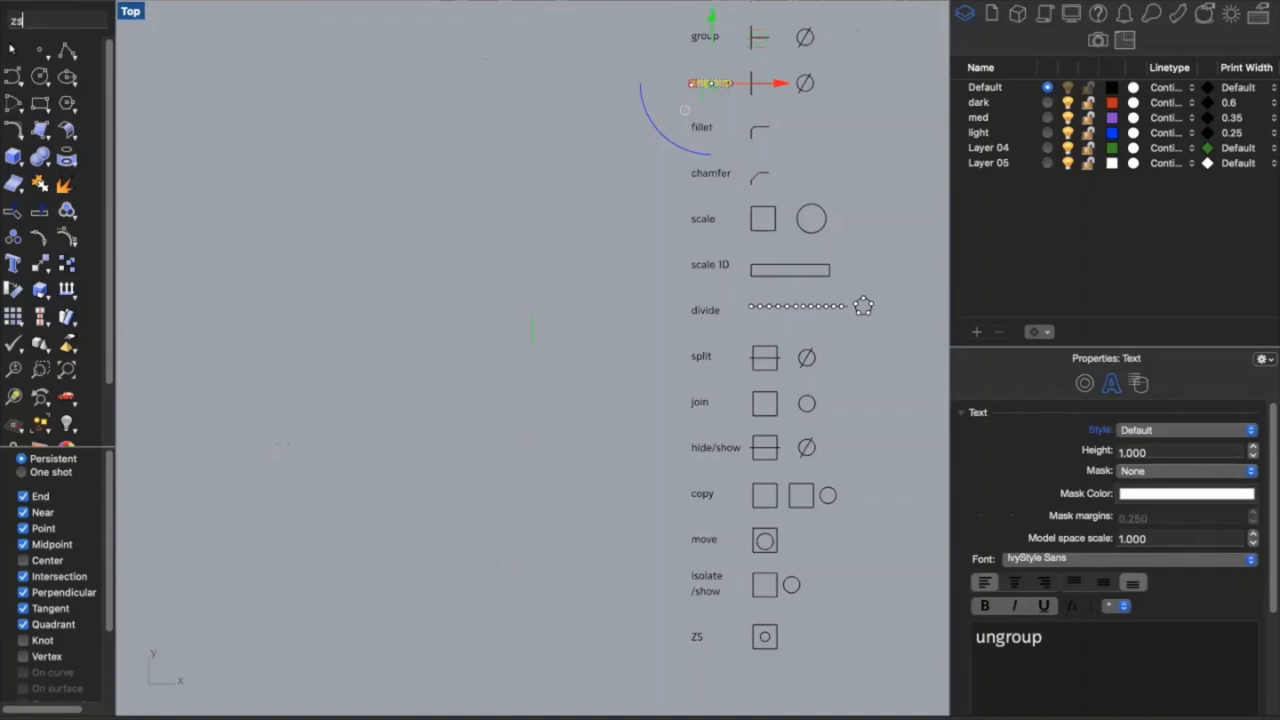
{"action": "key", "text": "Return"}
{"action": "key", "text": "Escape"}
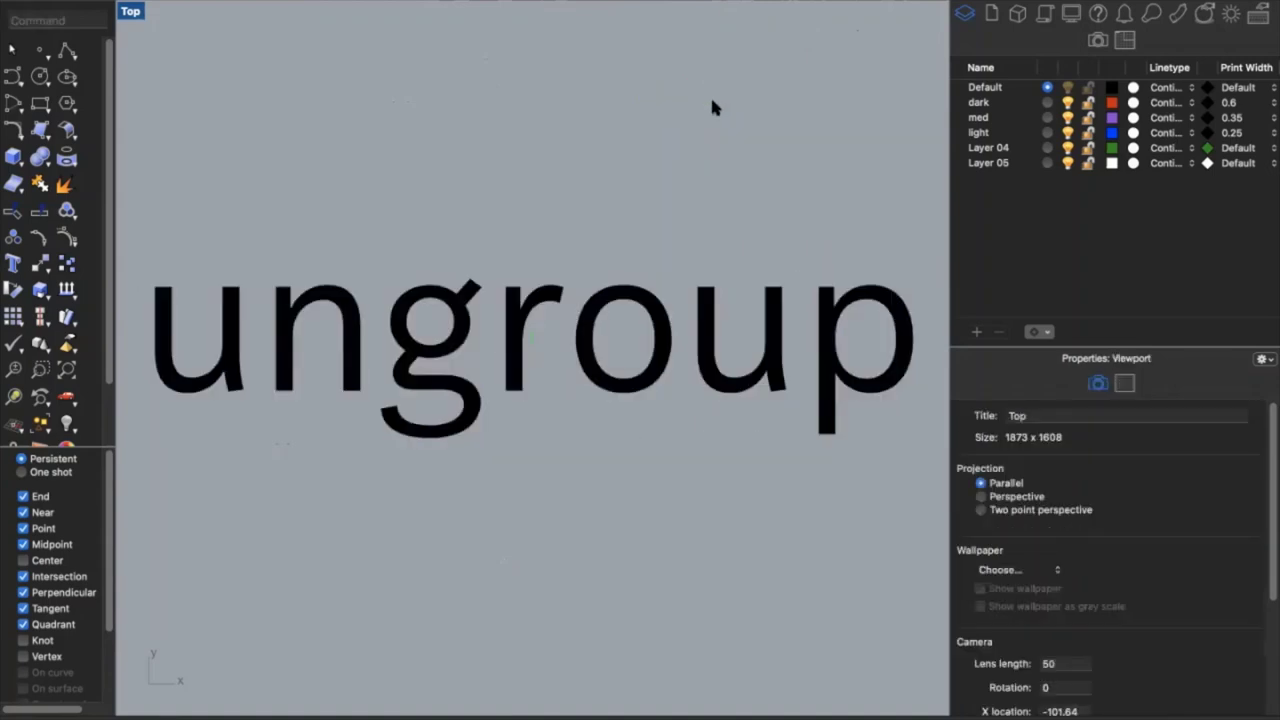
Zoom the view onto the offset, array, orient, interpCrv and trim examples
{"action": "scroll", "coordinate": [712, 98], "scroll_direction": "down", "scroll_amount": 5}
{"action": "scroll", "coordinate": [712, 101], "scroll_direction": "down", "scroll_amount": 5}
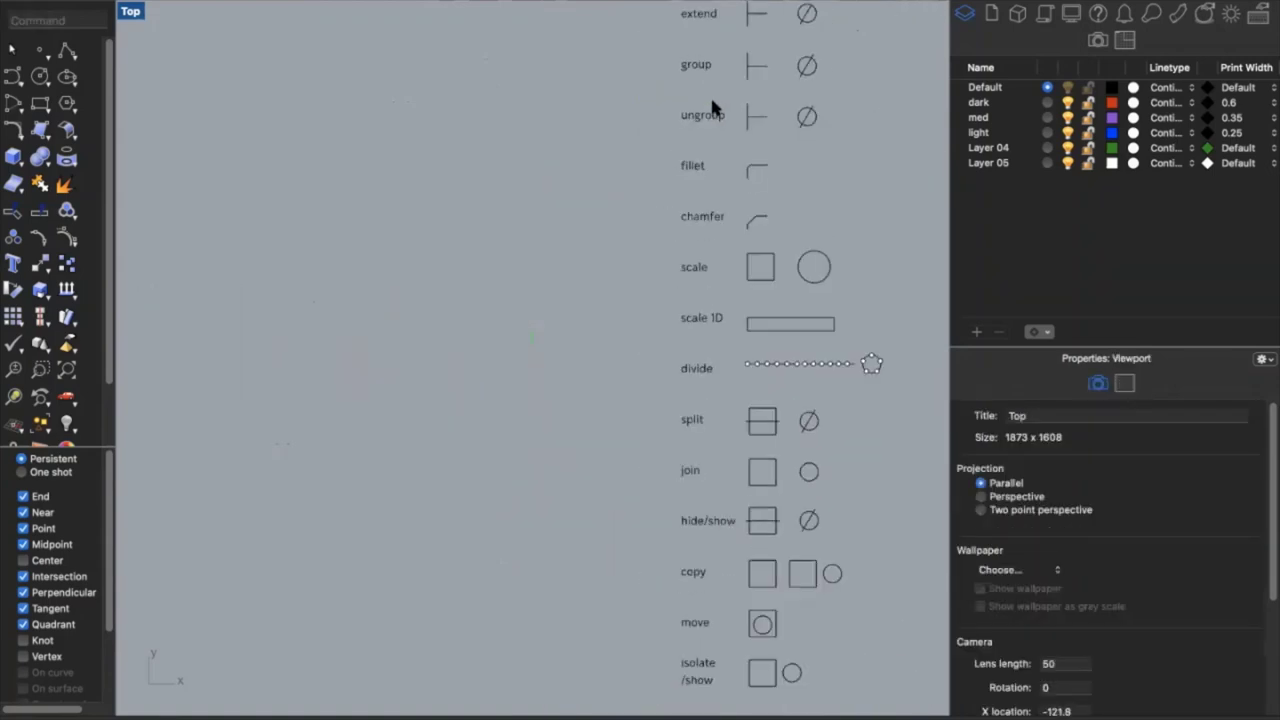
{"action": "scroll", "coordinate": [710, 106], "scroll_direction": "down", "scroll_amount": 4}
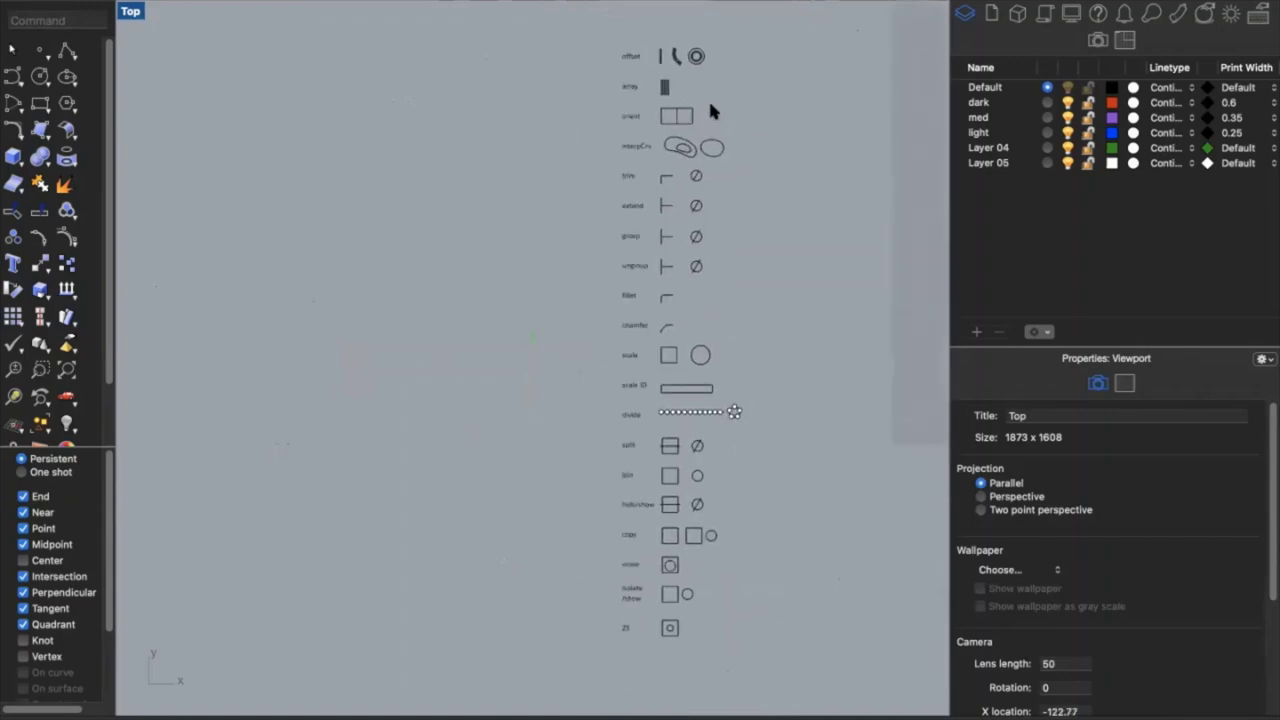
{"action": "scroll", "coordinate": [670, 118], "scroll_direction": "up", "scroll_amount": 6}
{"action": "scroll", "coordinate": [672, 128], "scroll_direction": "up", "scroll_amount": 6}
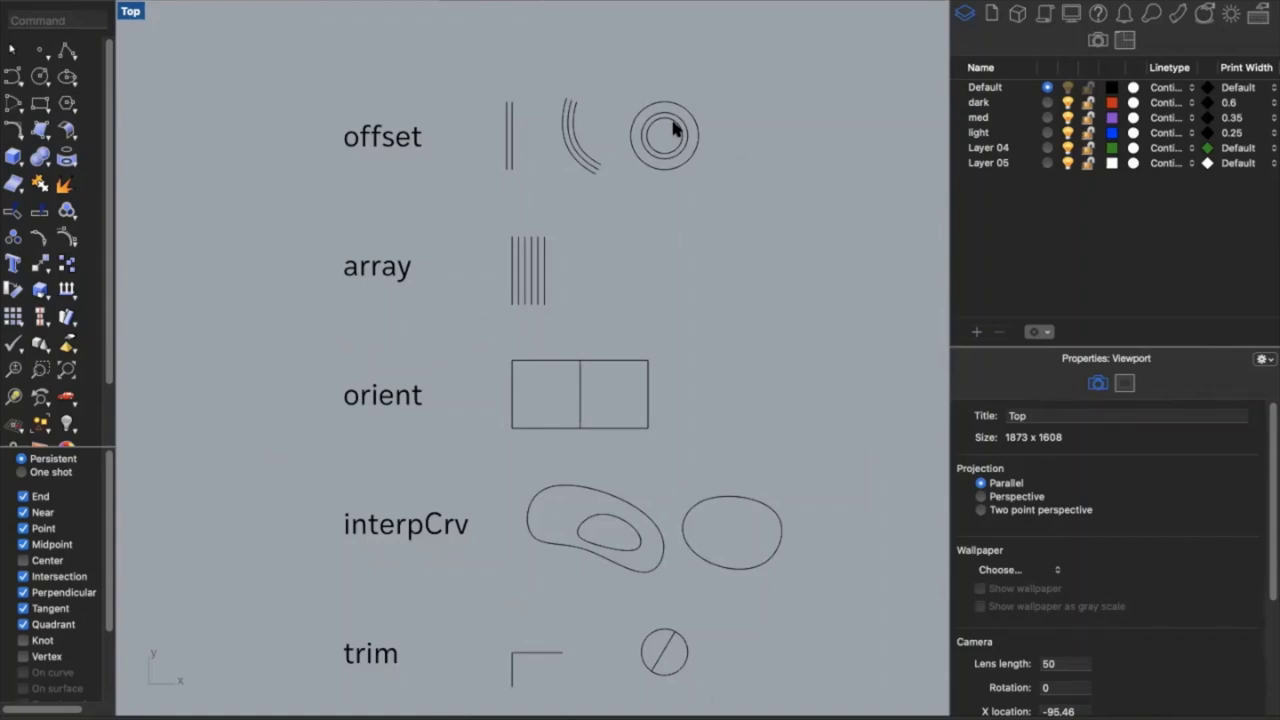
Start Offset, keep the Corner style at Sharp, then cancel without offsetting
{"action": "type", "text": "offset"}
{"action": "key", "text": "Return"}
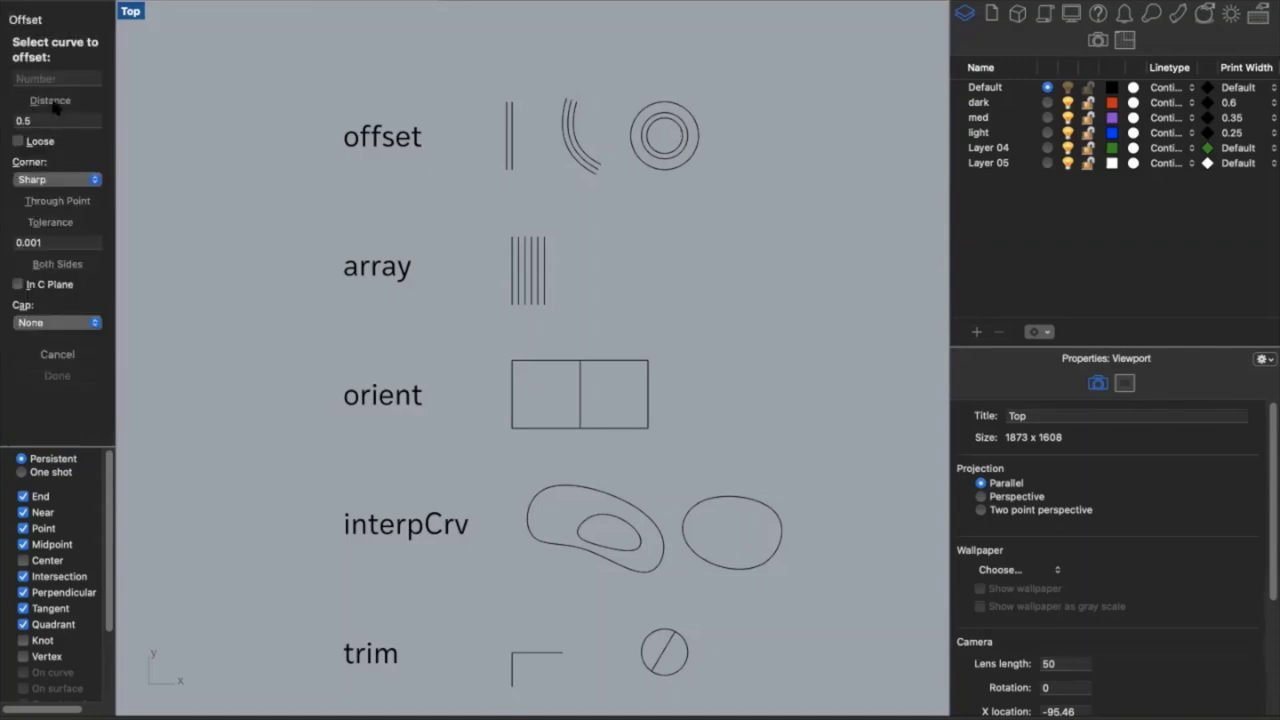
{"action": "left_click", "coordinate": [62, 187]}
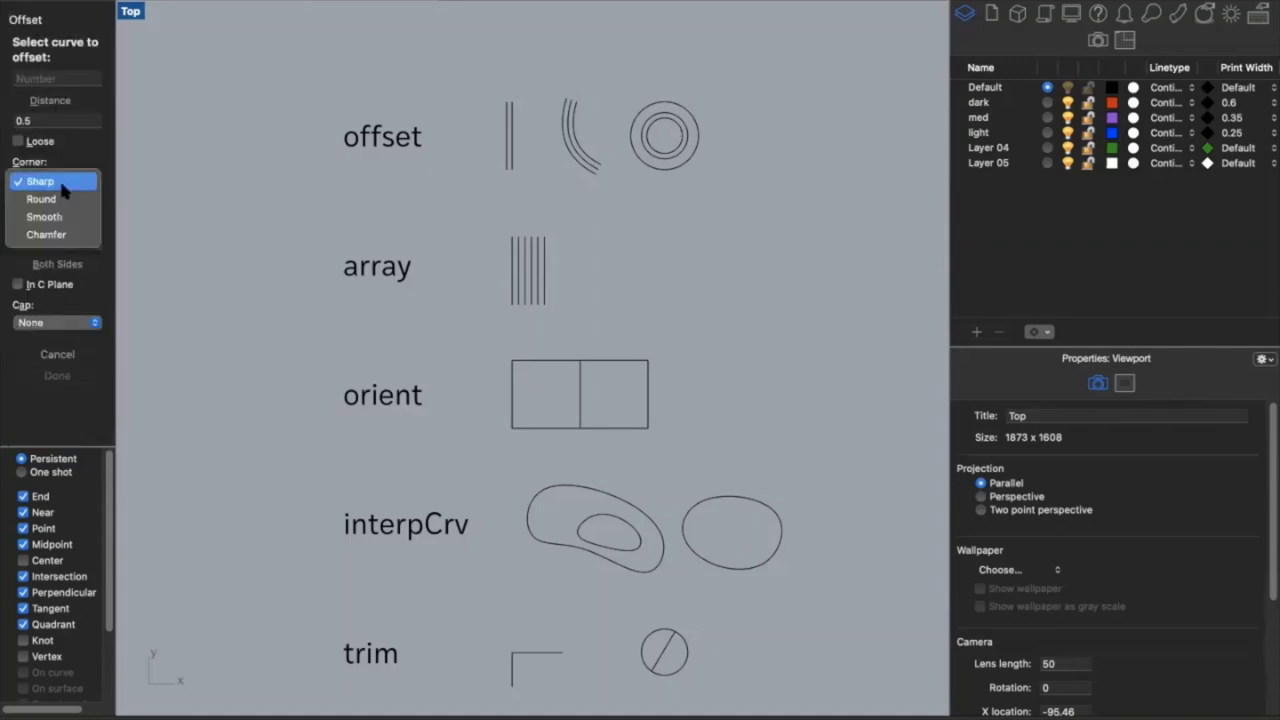
{"action": "left_click", "coordinate": [80, 179]}
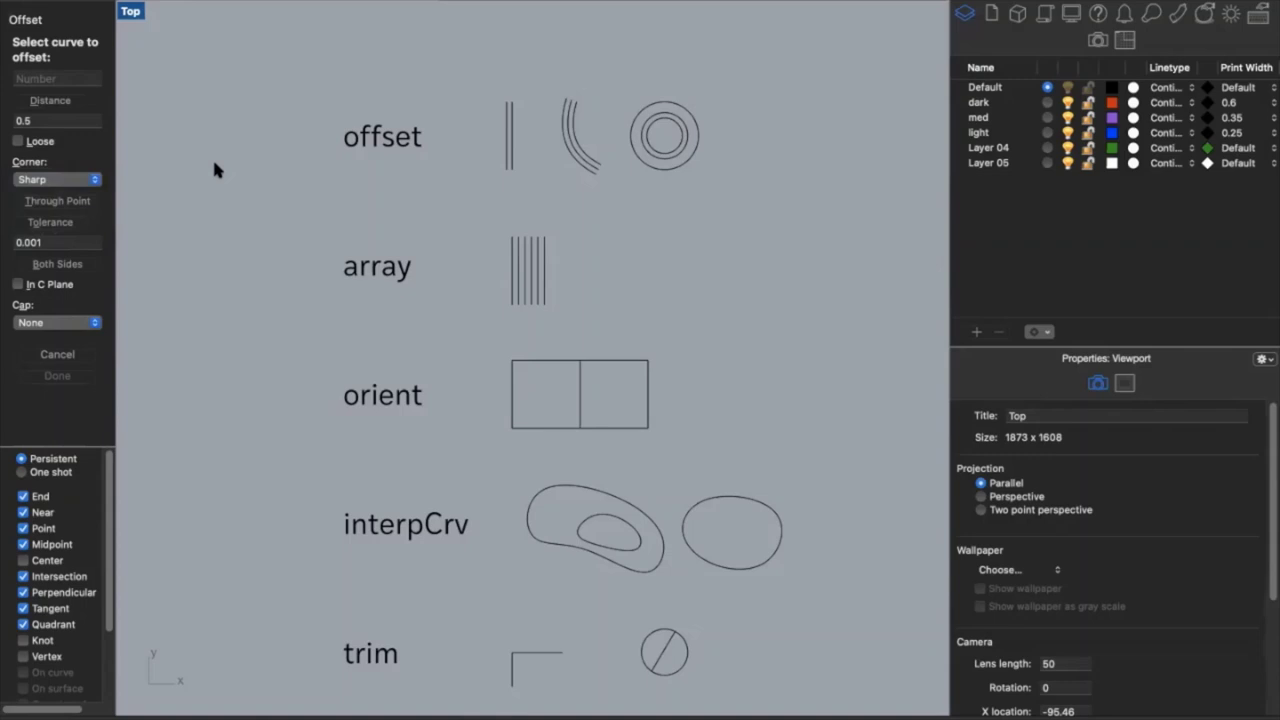
{"action": "left_click", "coordinate": [62, 354]}
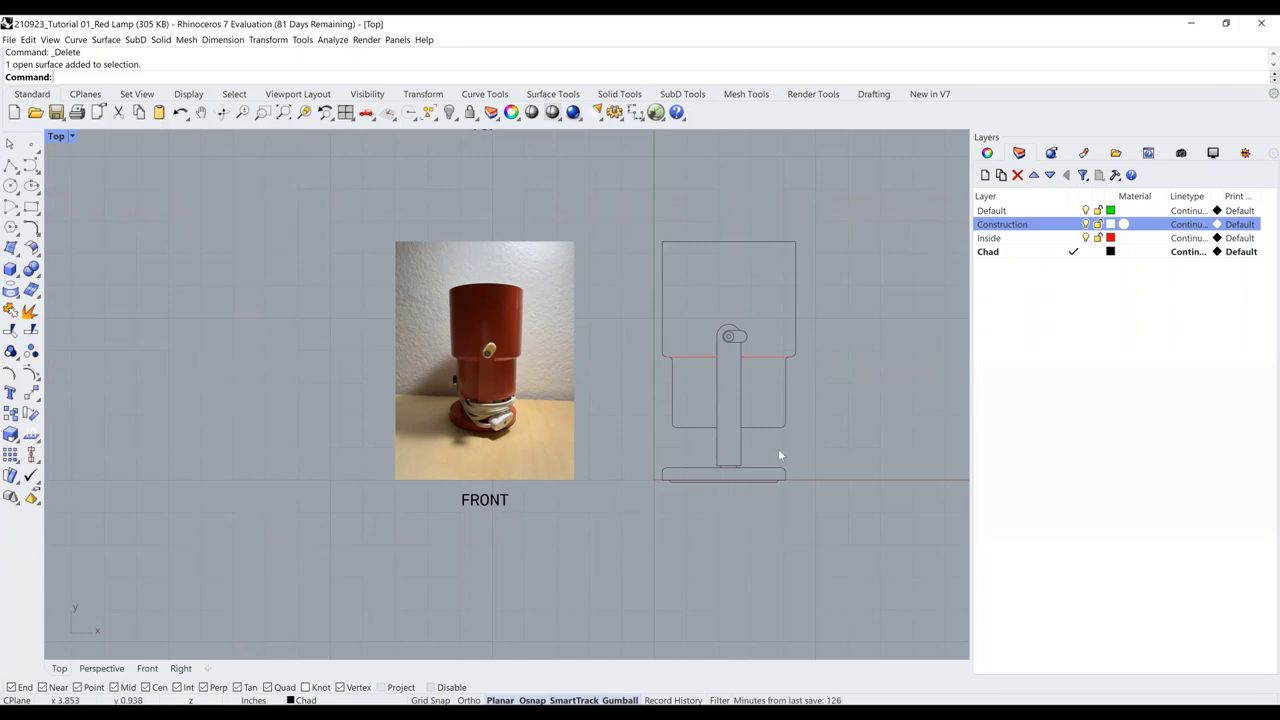
On the Construction layer, draw vertical guide lines up from the sketch's top corners
{"action": "right_click_drag", "start_coordinate": [666, 240], "coordinate": [614, 538]}
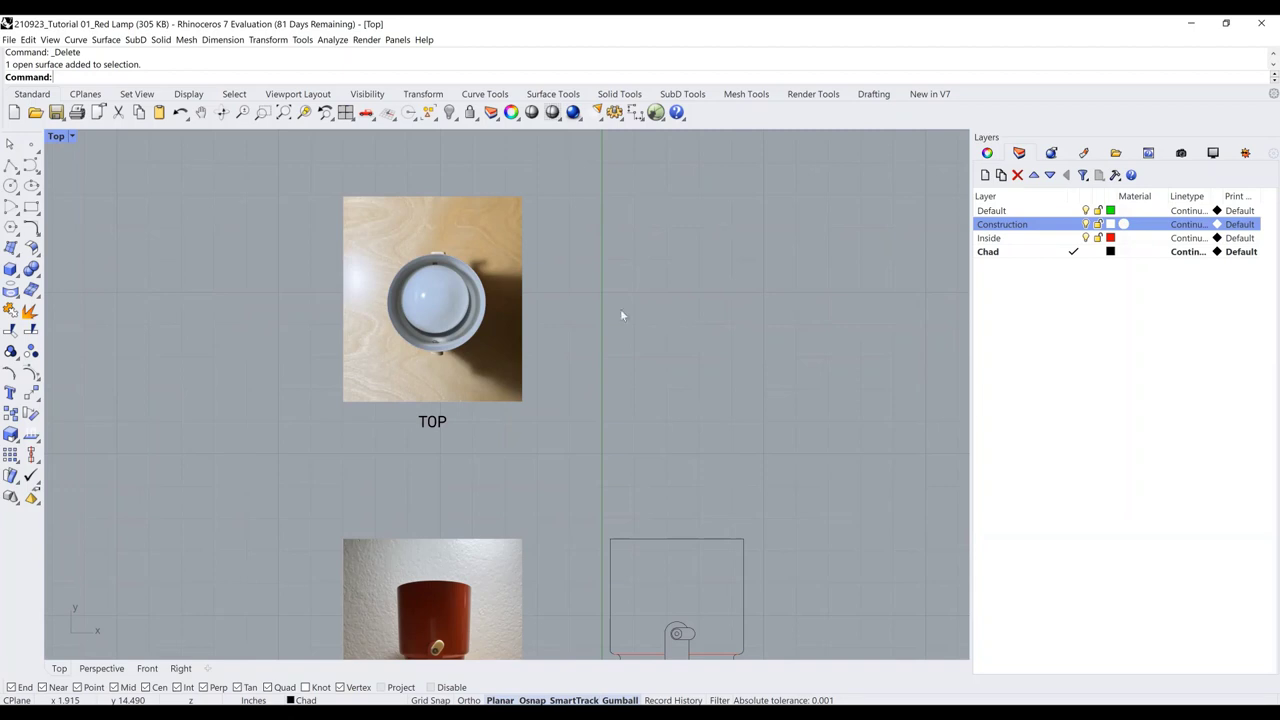
{"action": "scroll", "coordinate": [700, 545], "scroll_direction": "down", "scroll_amount": 2}
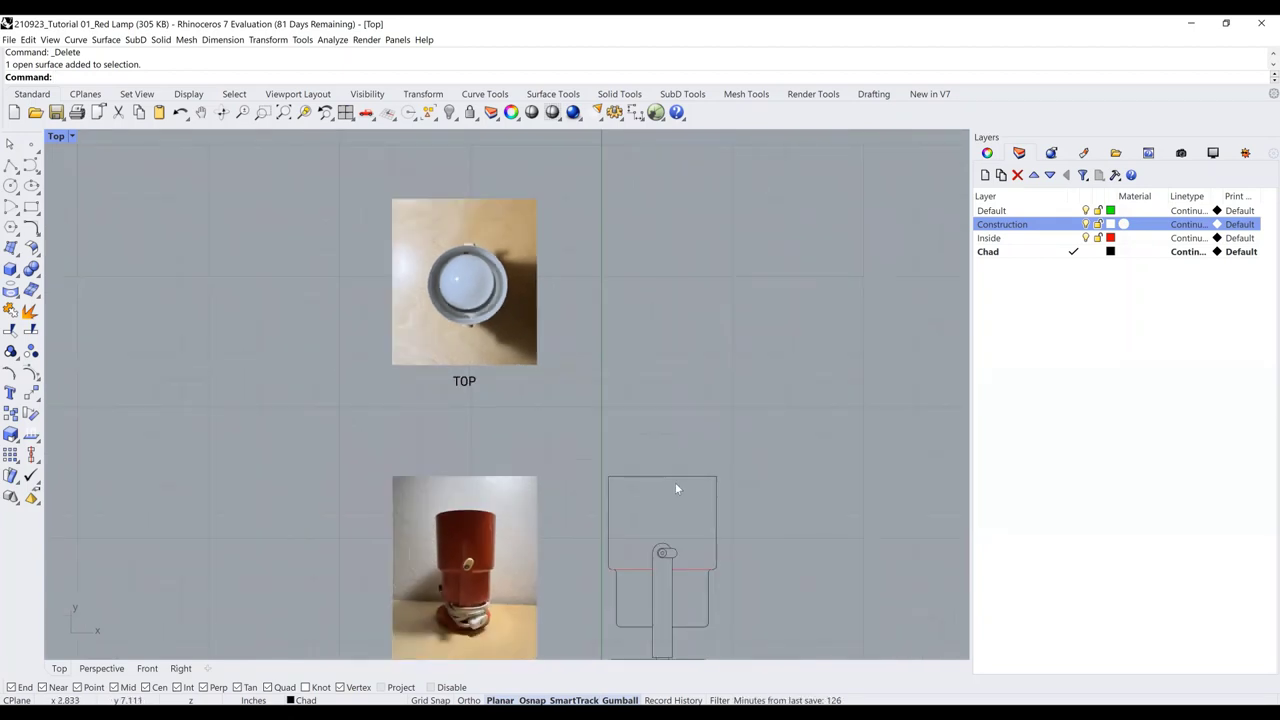
{"action": "scroll", "coordinate": [665, 461], "scroll_direction": "down", "scroll_amount": 1}
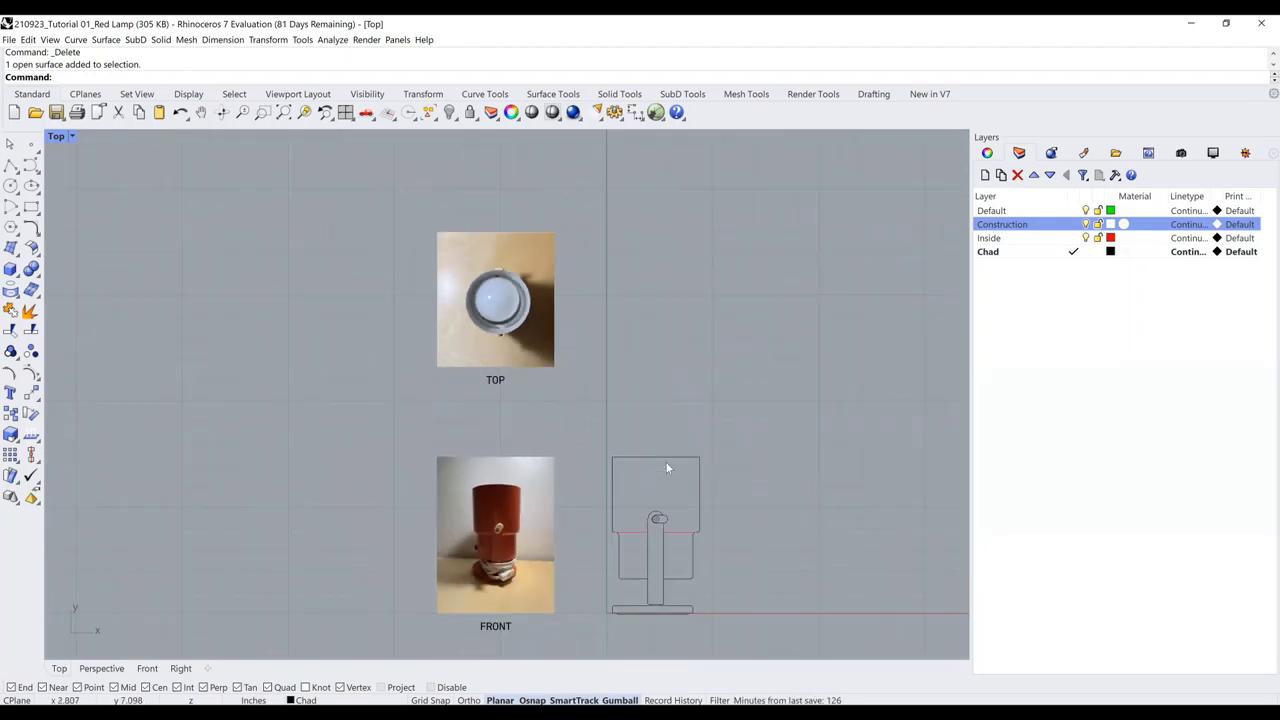
{"action": "left_click", "coordinate": [11, 165]}
{"action": "left_click", "coordinate": [1073, 224]}
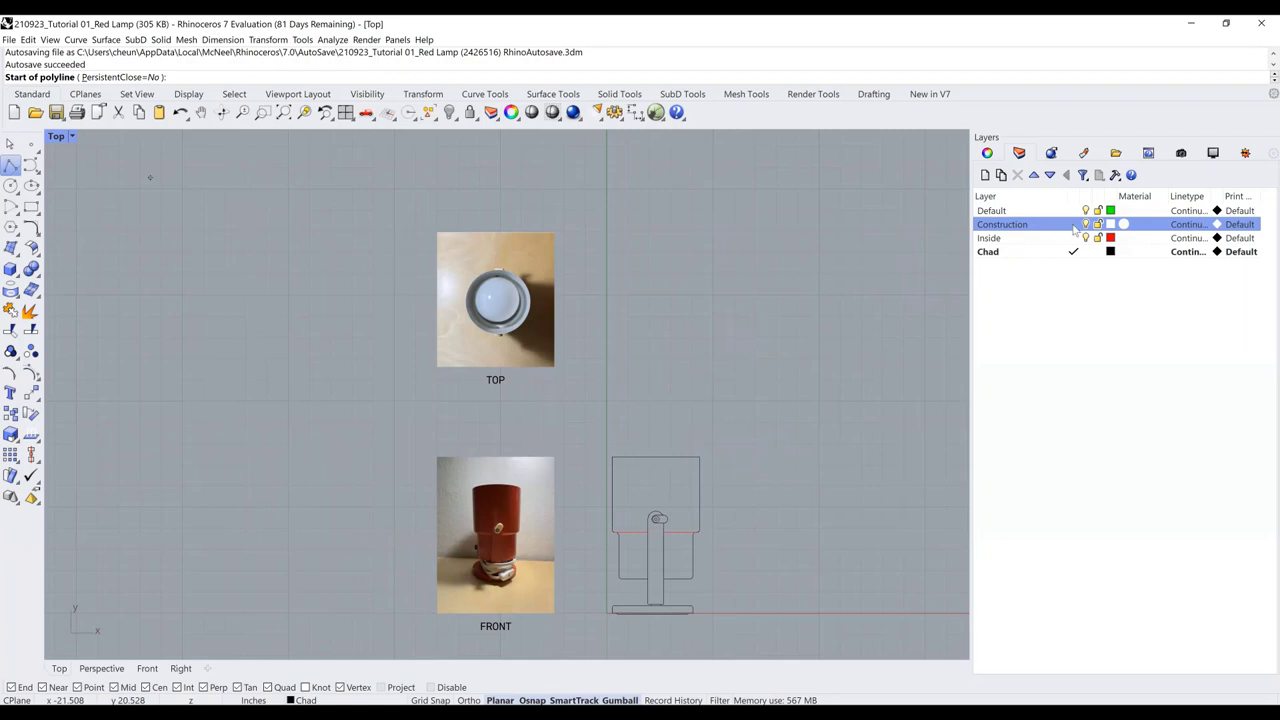
{"action": "left_click", "coordinate": [612, 457]}
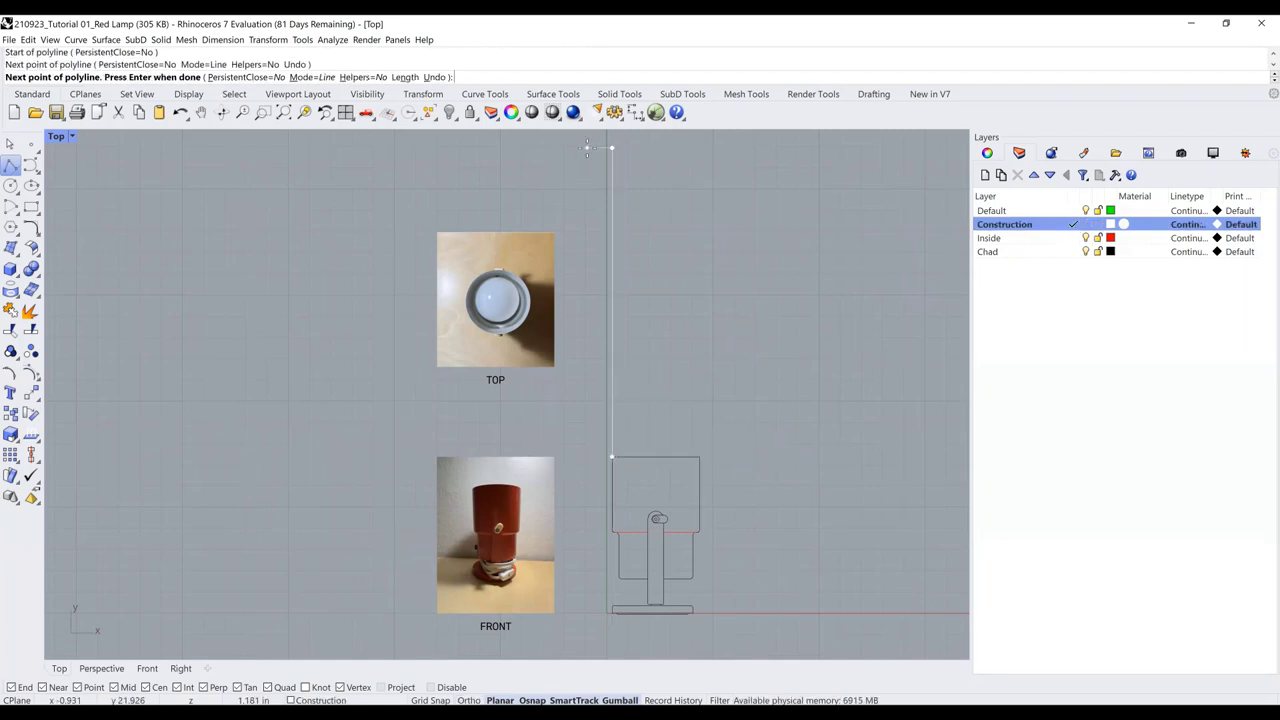
{"action": "key", "text": "Escape"}
{"action": "key", "text": "Return"}
{"action": "left_click", "coordinate": [699, 457]}
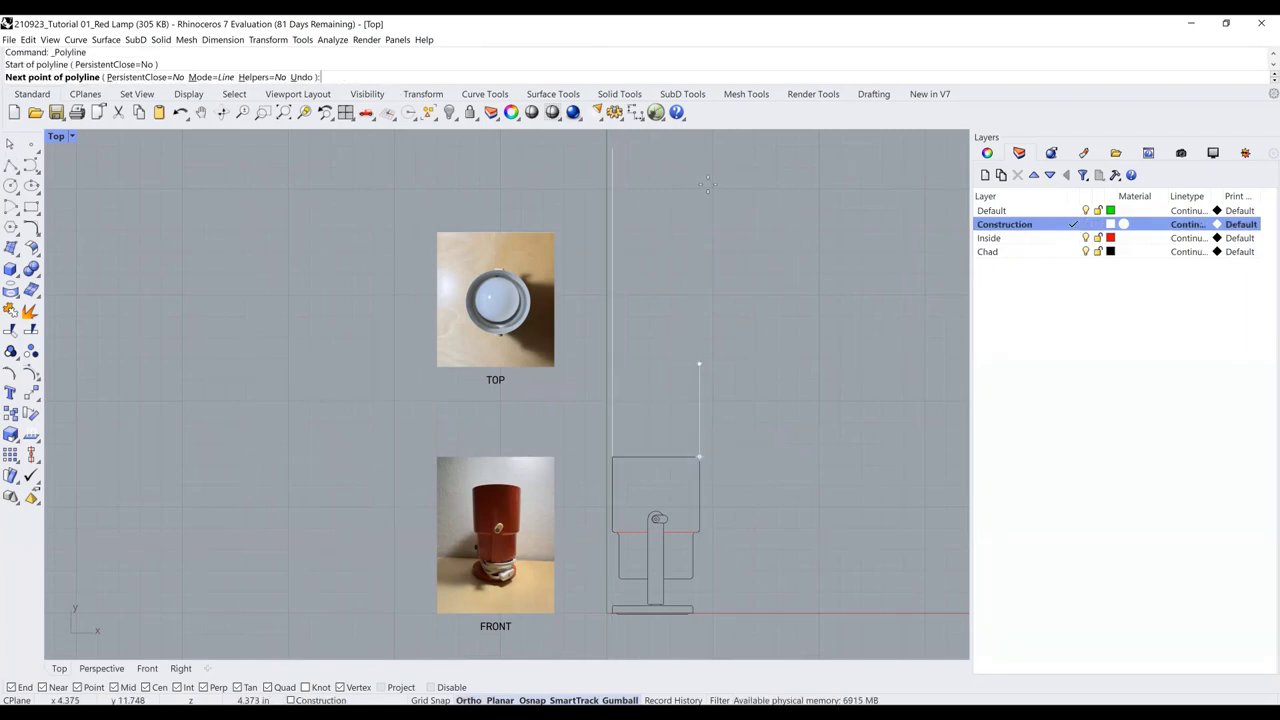
{"action": "left_click", "coordinate": [702, 147]}
{"action": "key", "text": "Return"}
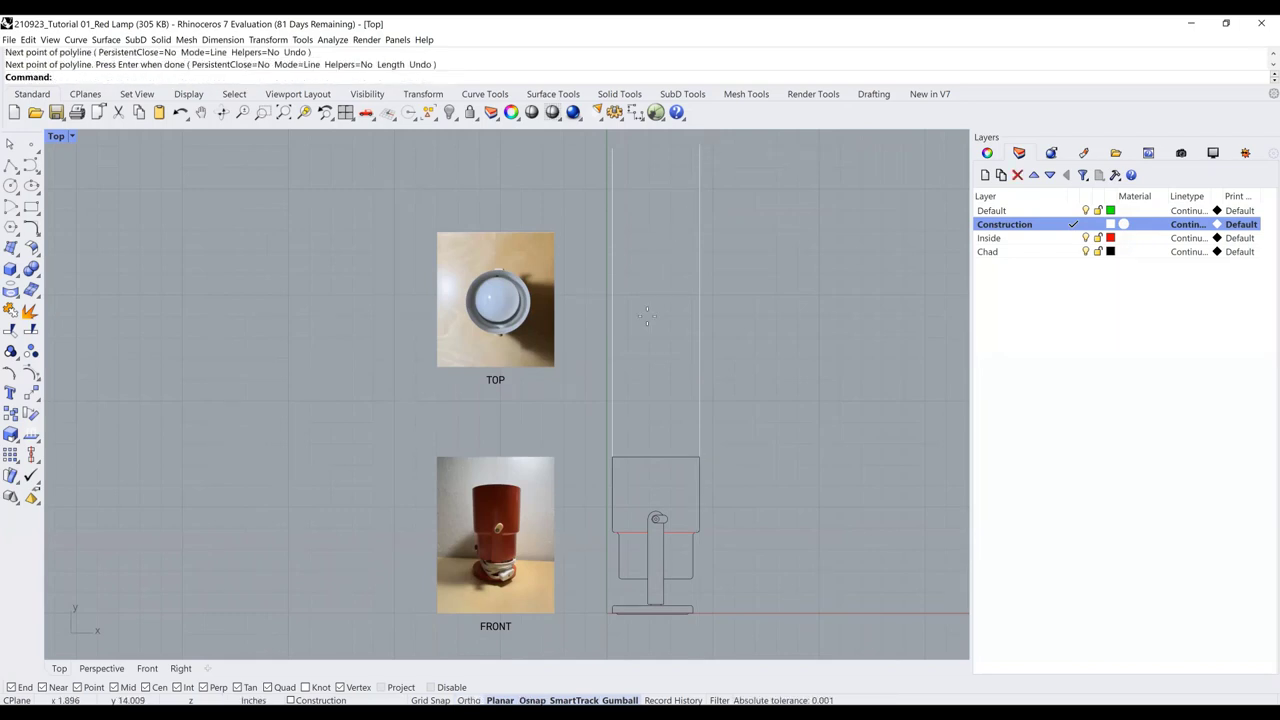
Draw a horizontal guide line joining the two vertical guides
{"action": "key", "text": "Return"}
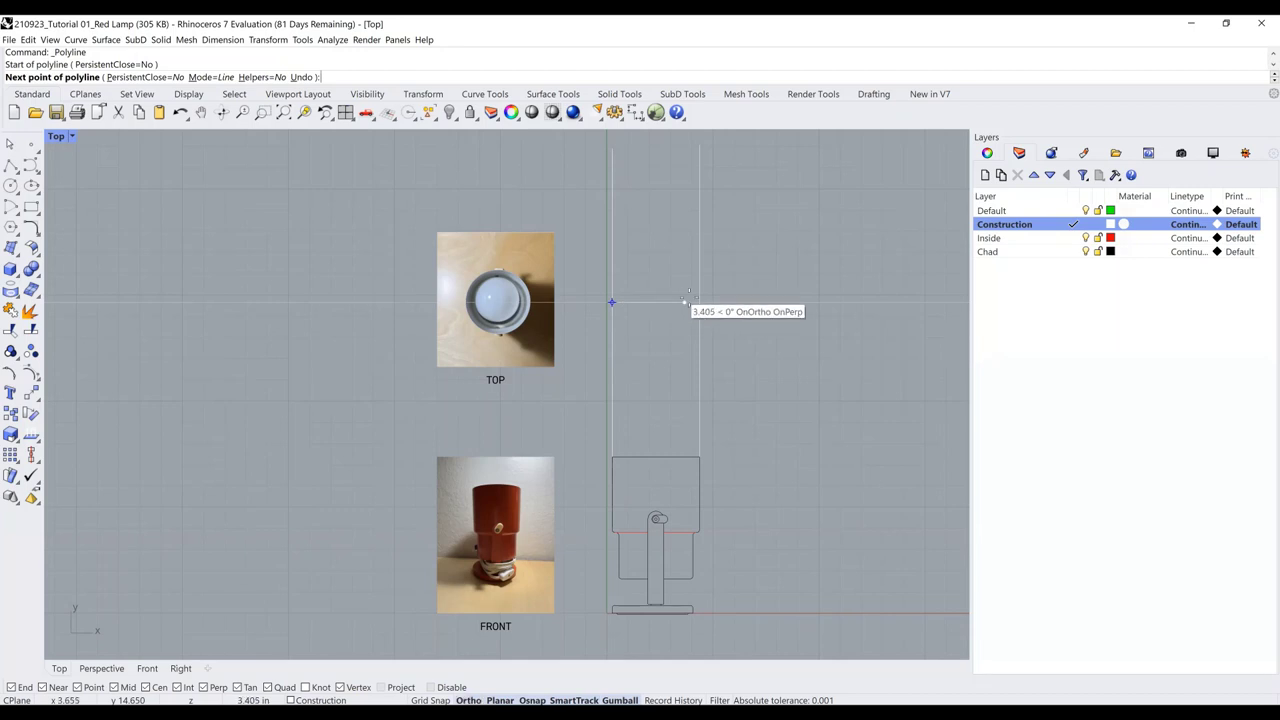
{"action": "key", "text": "shift"}
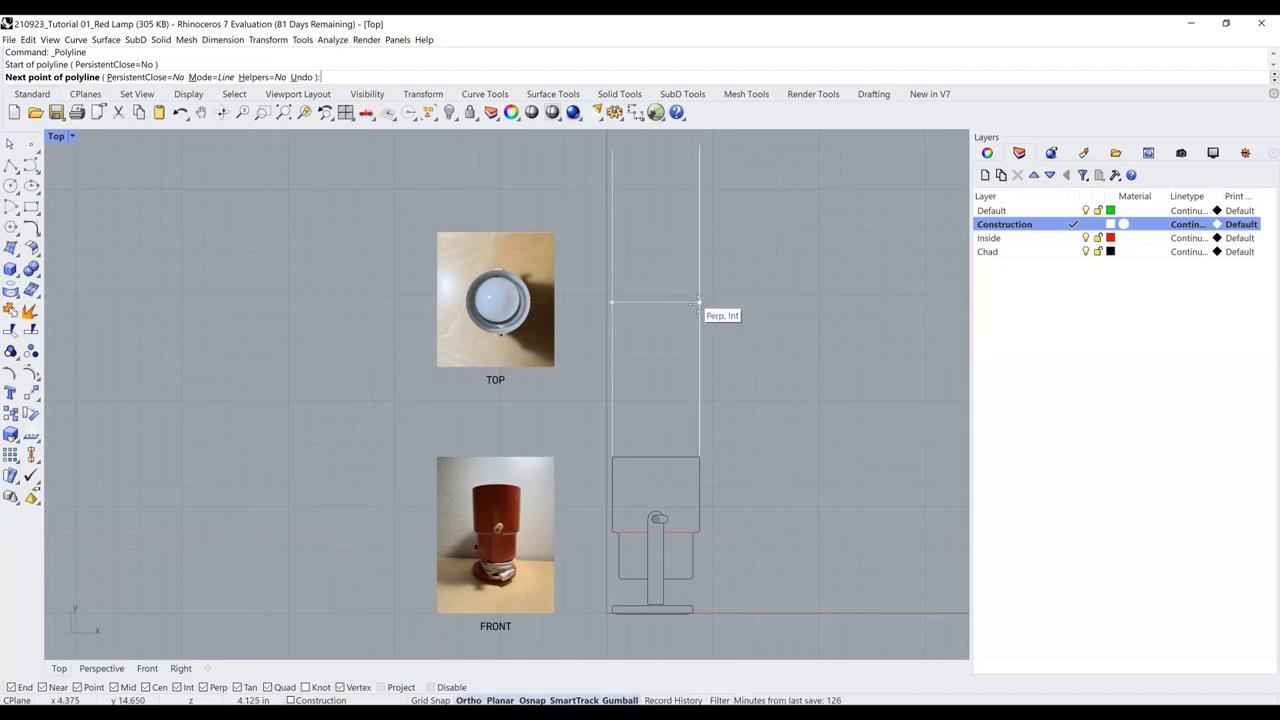
{"action": "left_click", "coordinate": [698, 301], "text": "shift"}
{"action": "key", "text": "Return"}
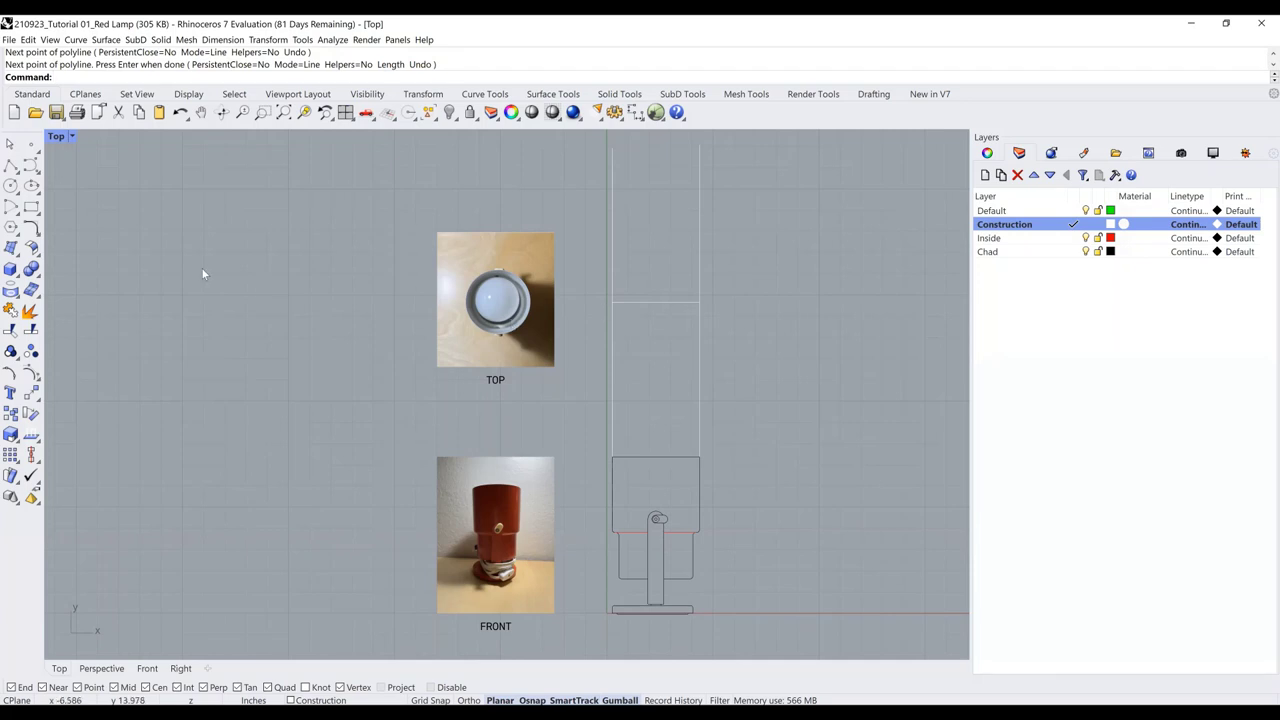
On the Chad layer, draw a circle centred on the horizontal guide's midpoint, reaching the right guide
{"action": "left_click", "coordinate": [13, 189]}
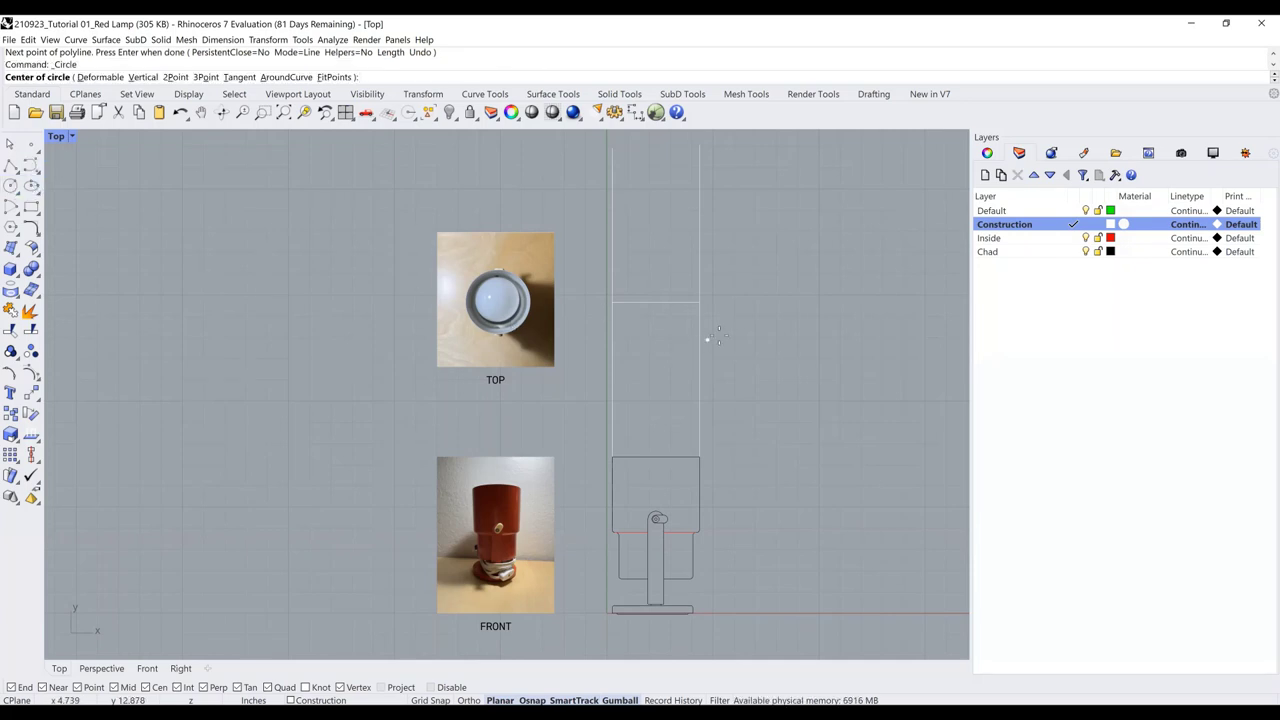
{"action": "left_click", "coordinate": [1075, 252]}
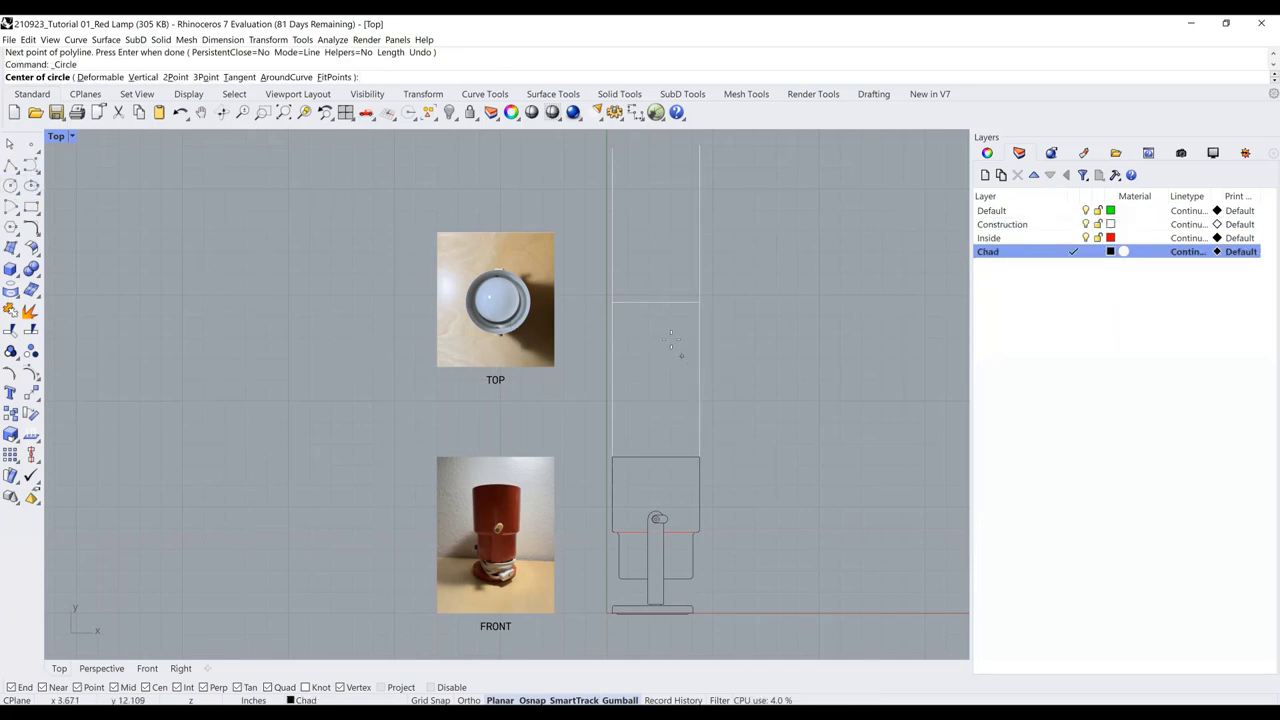
{"action": "left_click", "coordinate": [654, 302]}
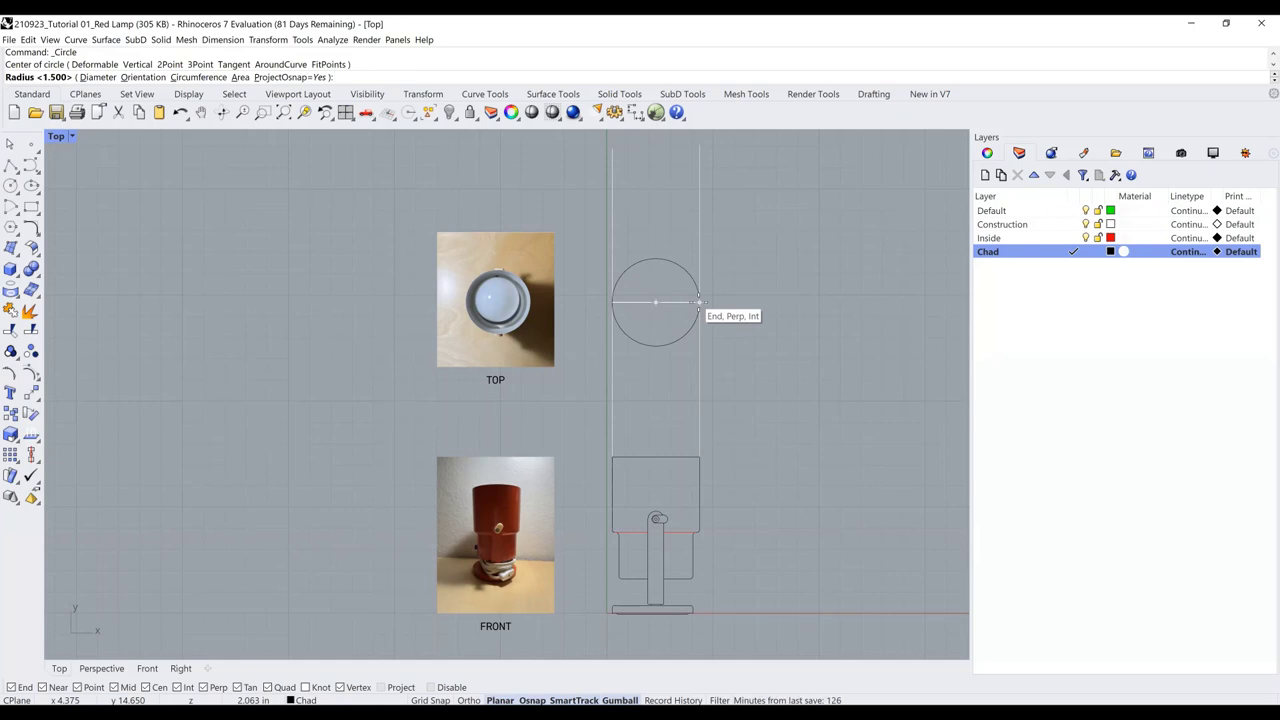
{"action": "left_click", "coordinate": [698, 302]}
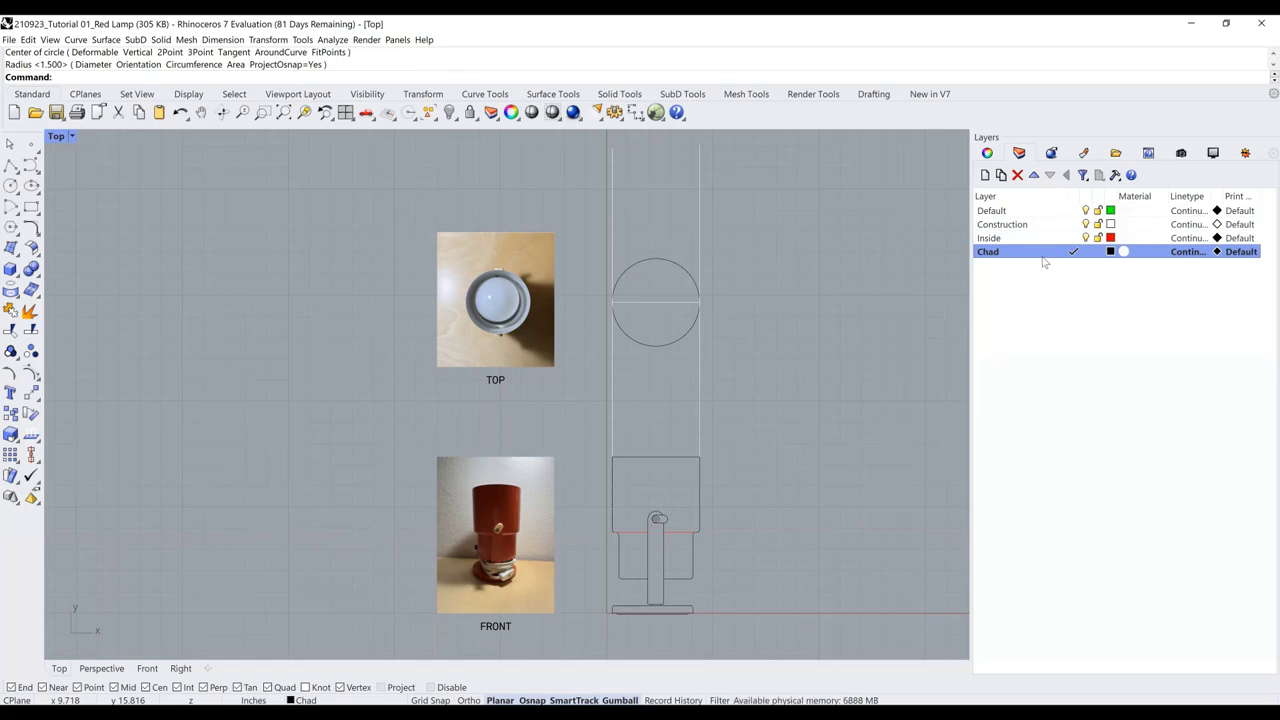
{"action": "scroll", "coordinate": [618, 262], "scroll_direction": "up", "scroll_amount": 1}
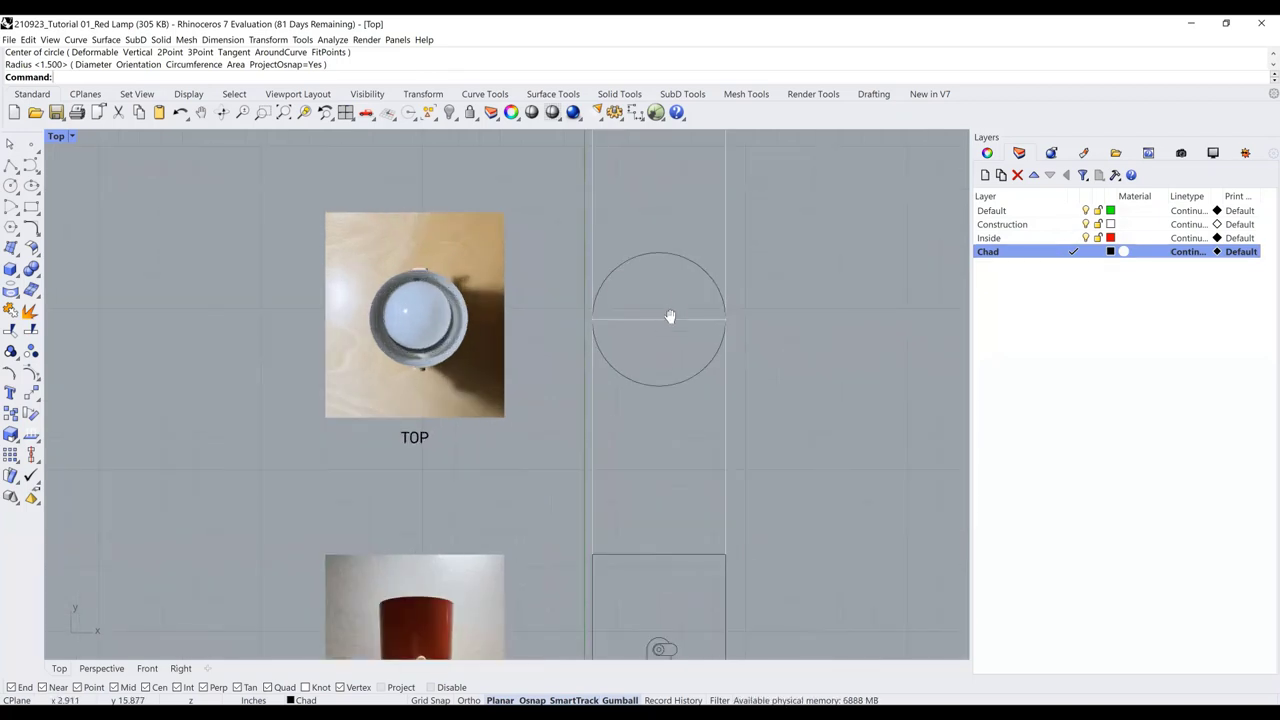
{"action": "scroll", "coordinate": [586, 314], "scroll_direction": "up", "scroll_amount": 1}
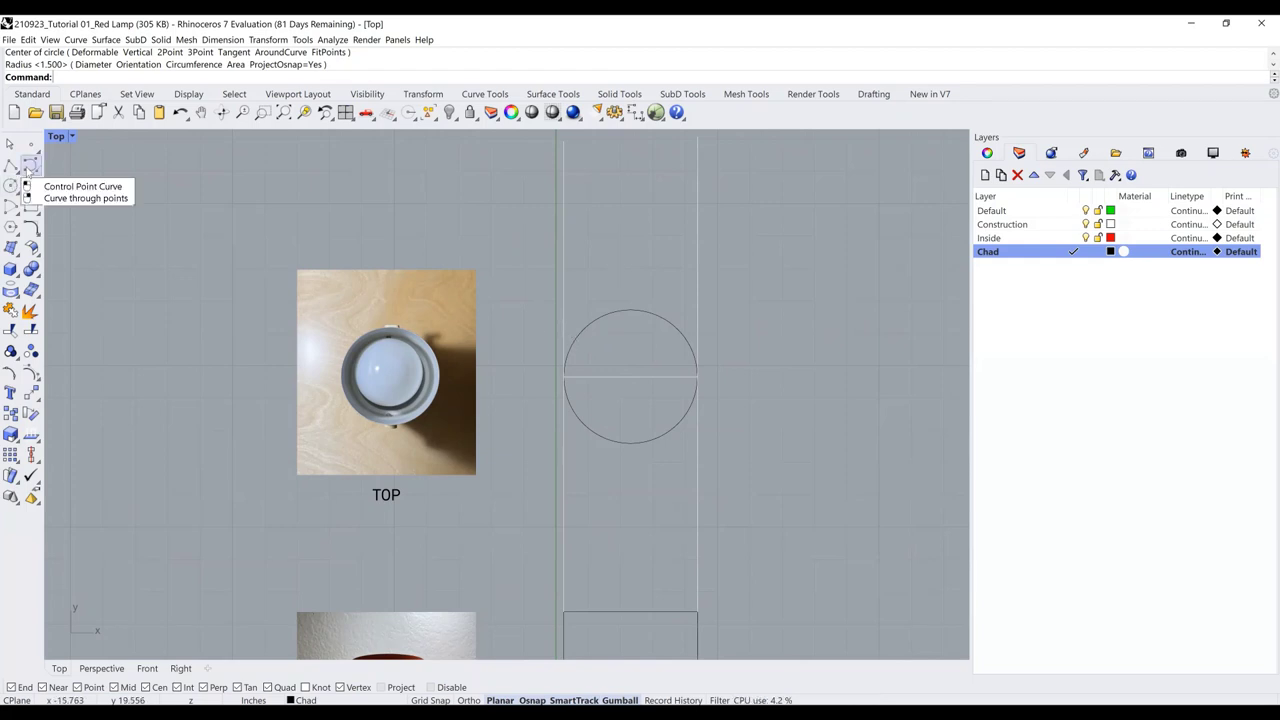
Offset the outer top-view circle 0.025 toward its inside
{"action": "left_click", "coordinate": [578, 338]}
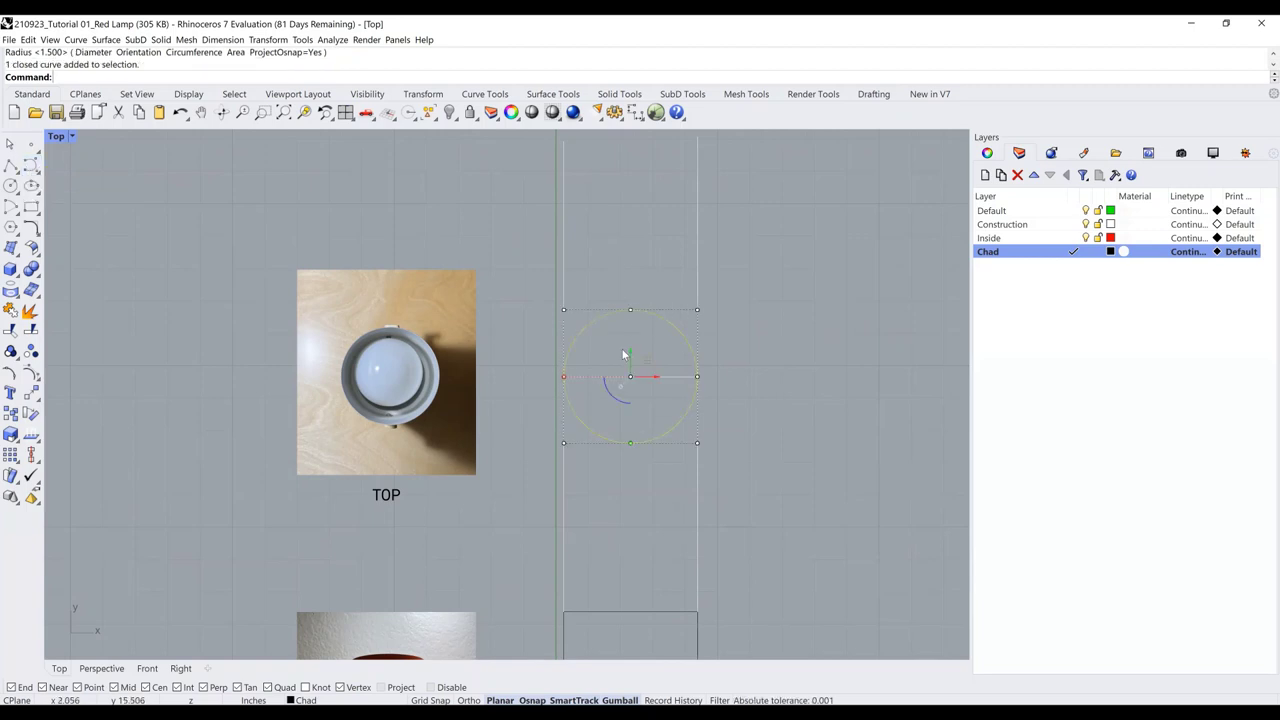
{"action": "type", "text": "offset"}
{"action": "key", "text": "Return"}
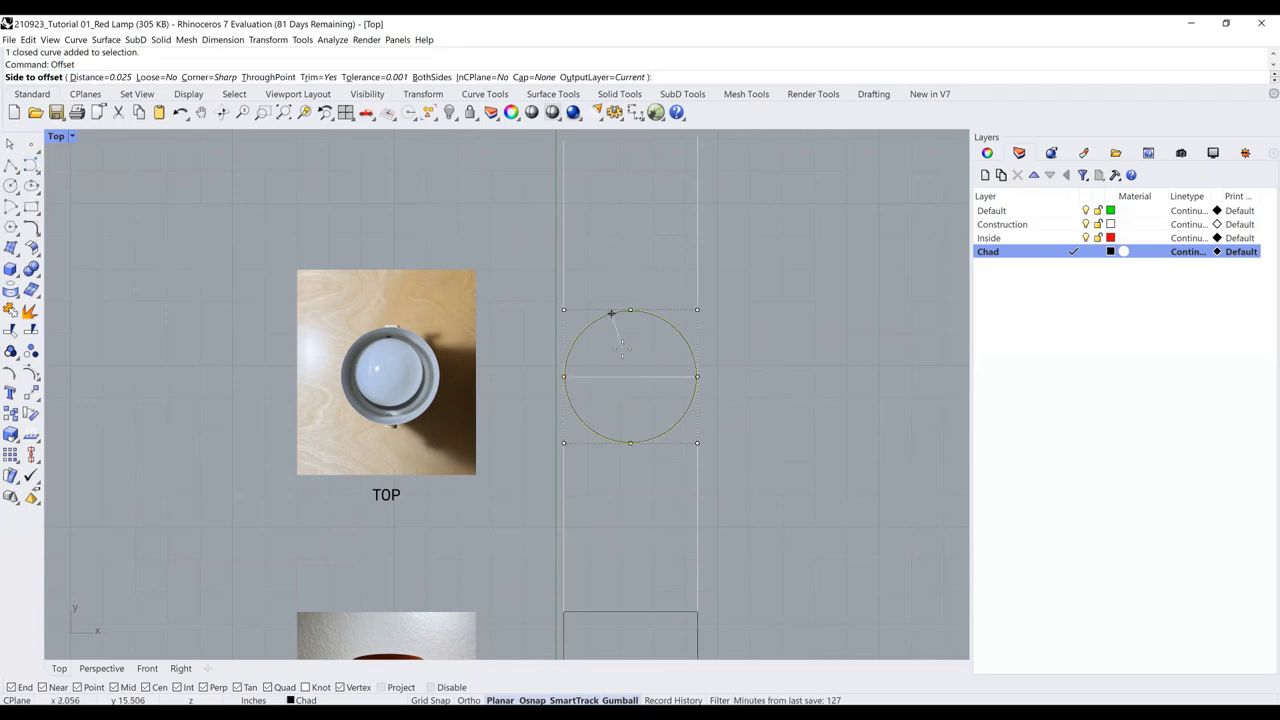
{"action": "scroll", "coordinate": [611, 313], "scroll_direction": "up", "scroll_amount": 3}
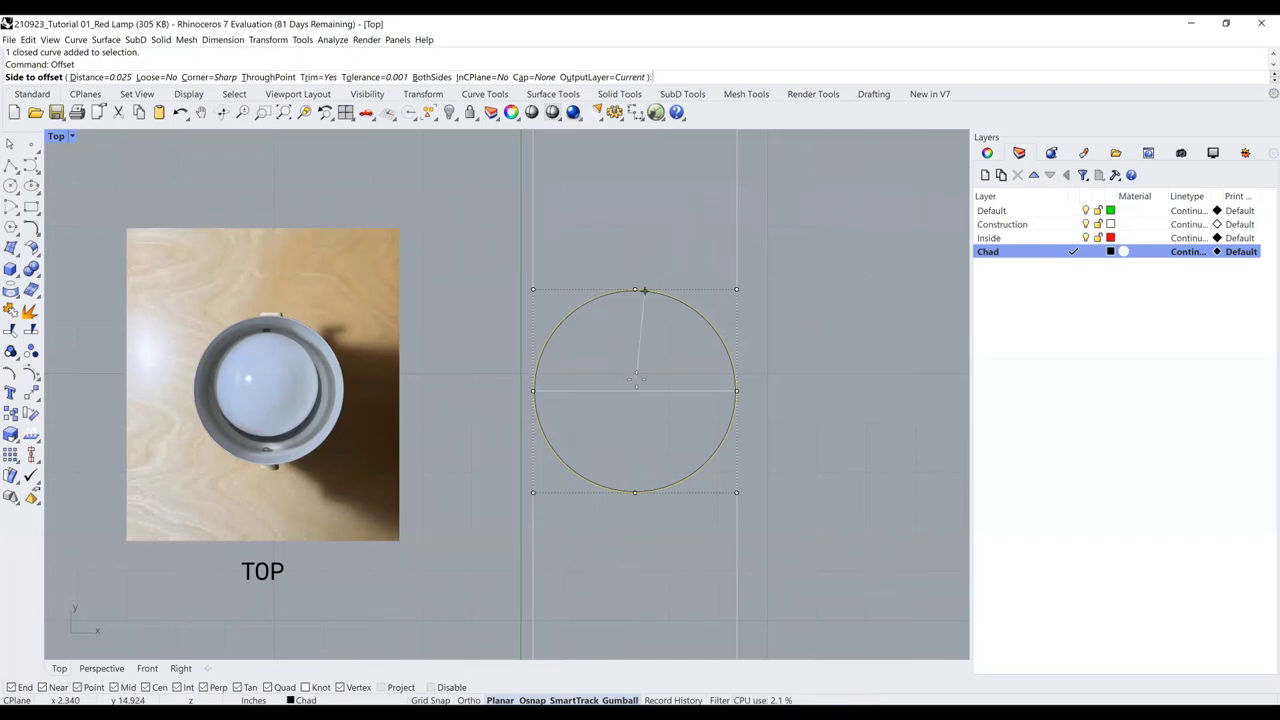
{"action": "left_click", "coordinate": [634, 384]}
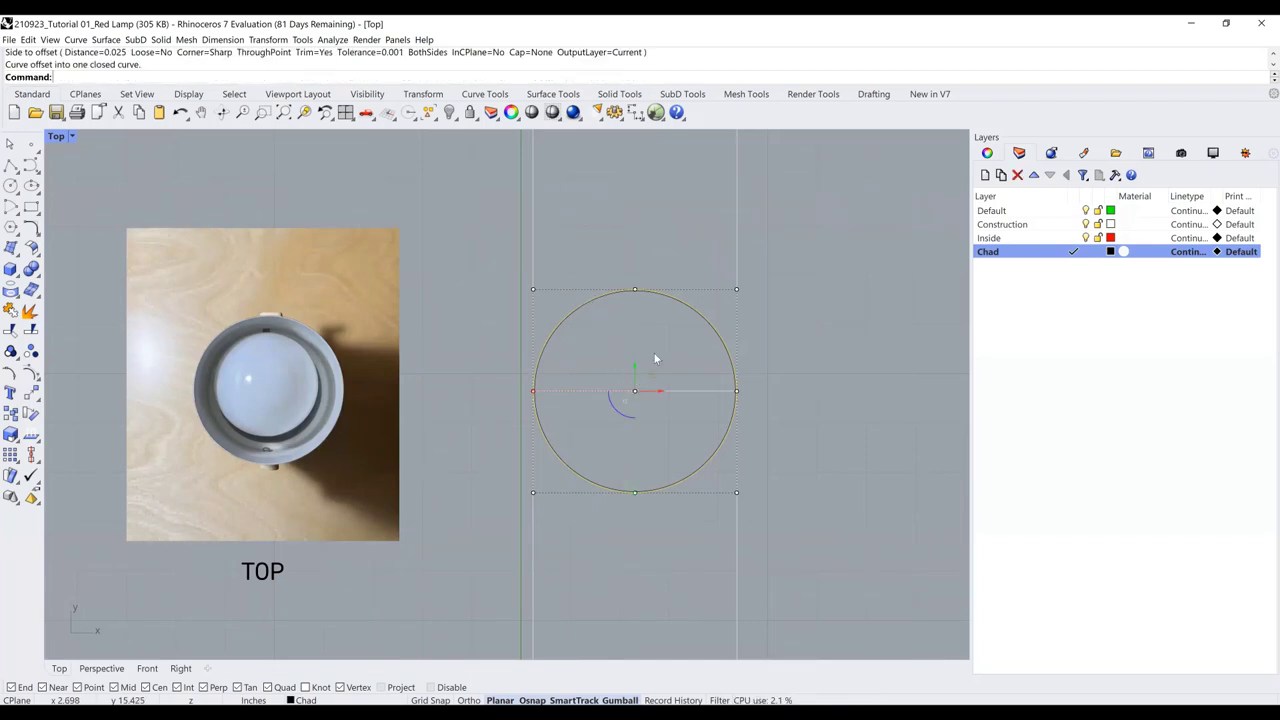
{"action": "left_click", "coordinate": [633, 227]}
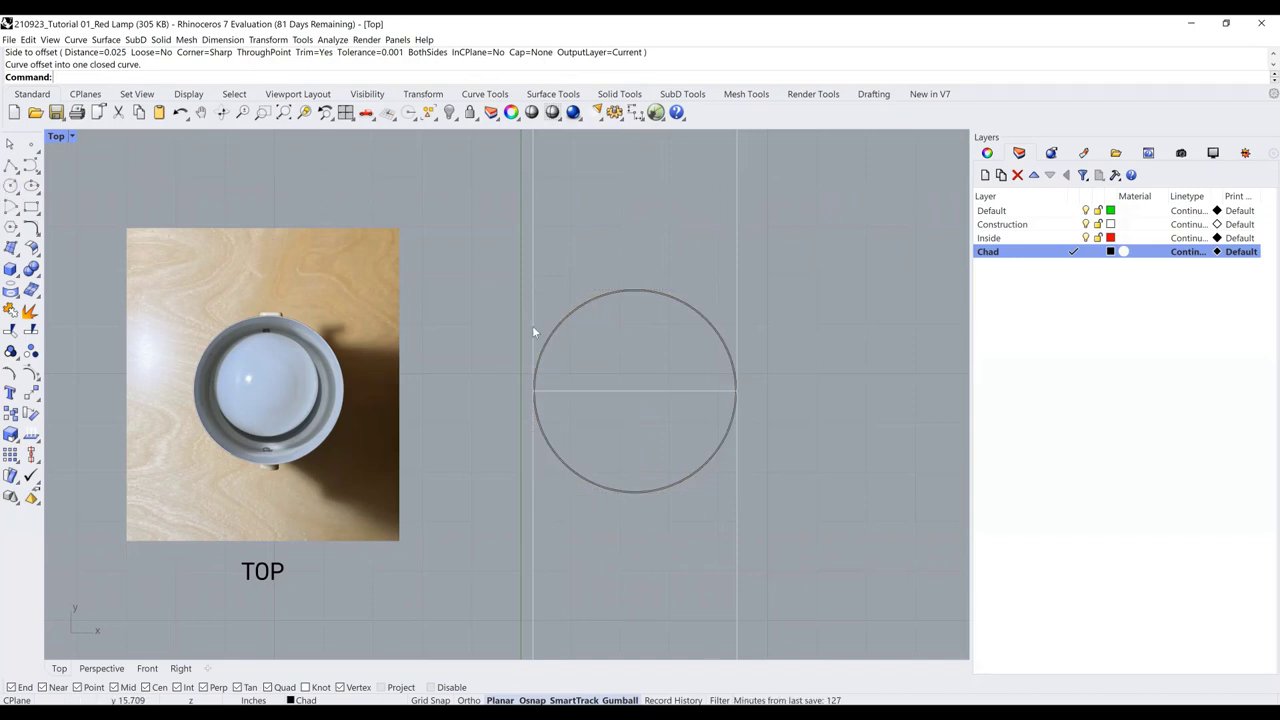
Draw a concentric circle of radius 1.5 at the same centre
{"action": "left_click", "coordinate": [12, 186]}
{"action": "left_click", "coordinate": [635, 391]}
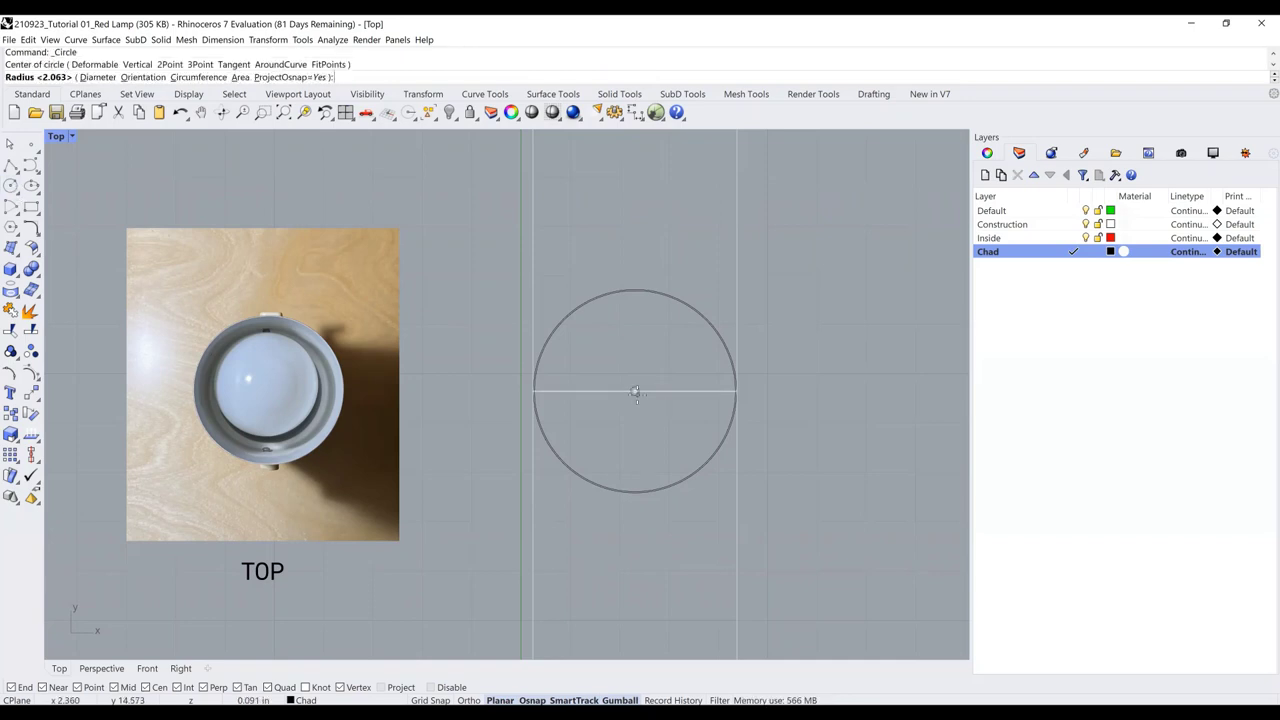
{"action": "type", "text": "1.5"}
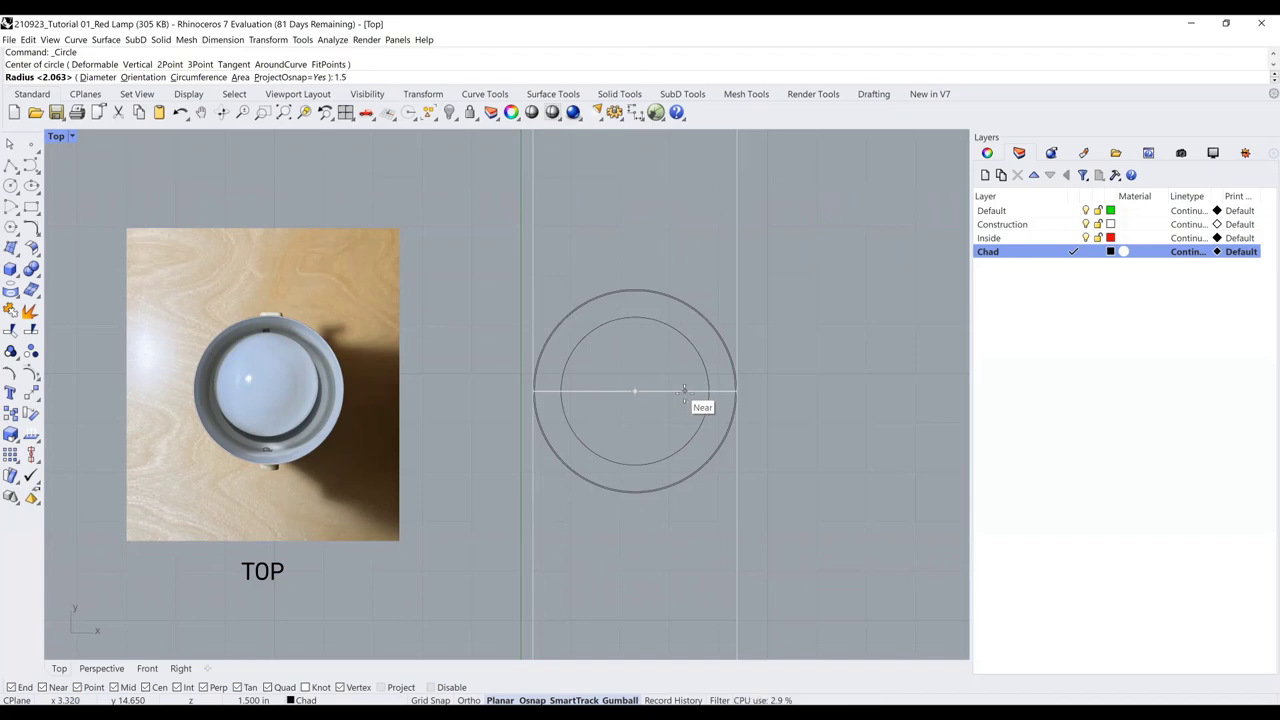
{"action": "key", "text": "Return"}
{"action": "scroll", "coordinate": [656, 305], "scroll_direction": "down", "scroll_amount": 2}
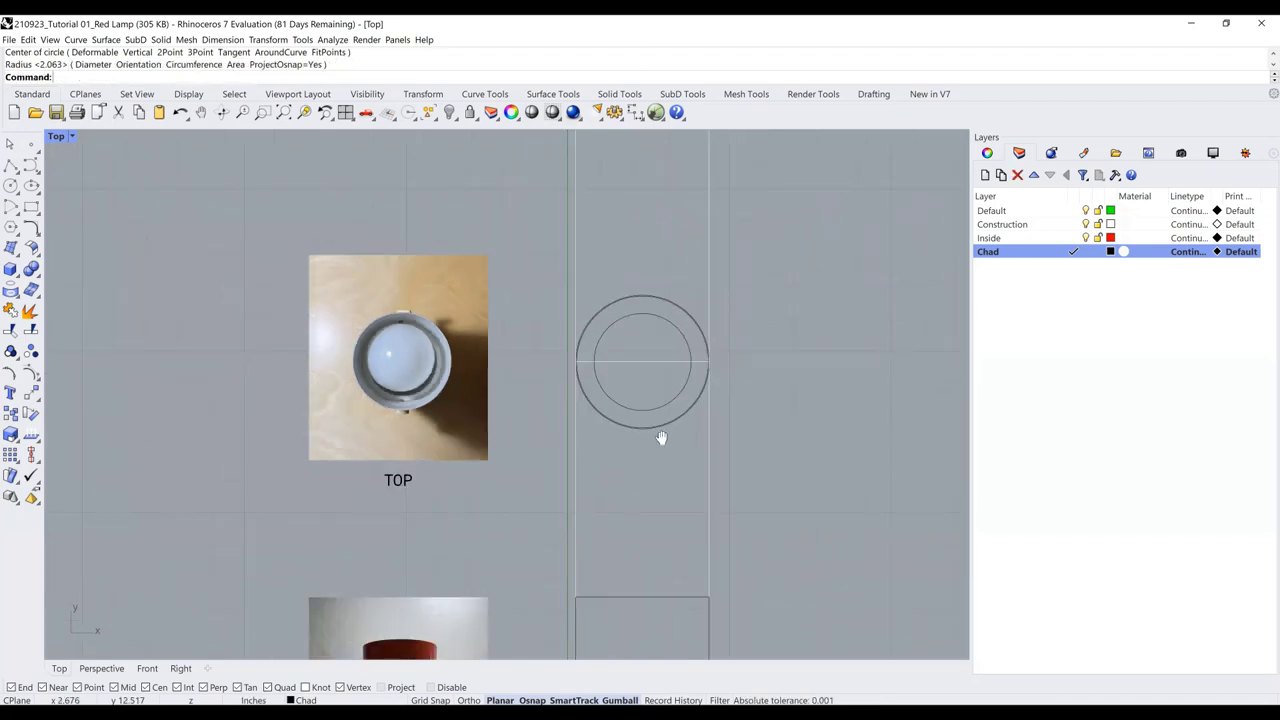
{"action": "right_click_drag", "start_coordinate": [661, 438], "coordinate": [640, 394]}
{"action": "scroll", "coordinate": [711, 357], "scroll_direction": "down", "scroll_amount": 1}
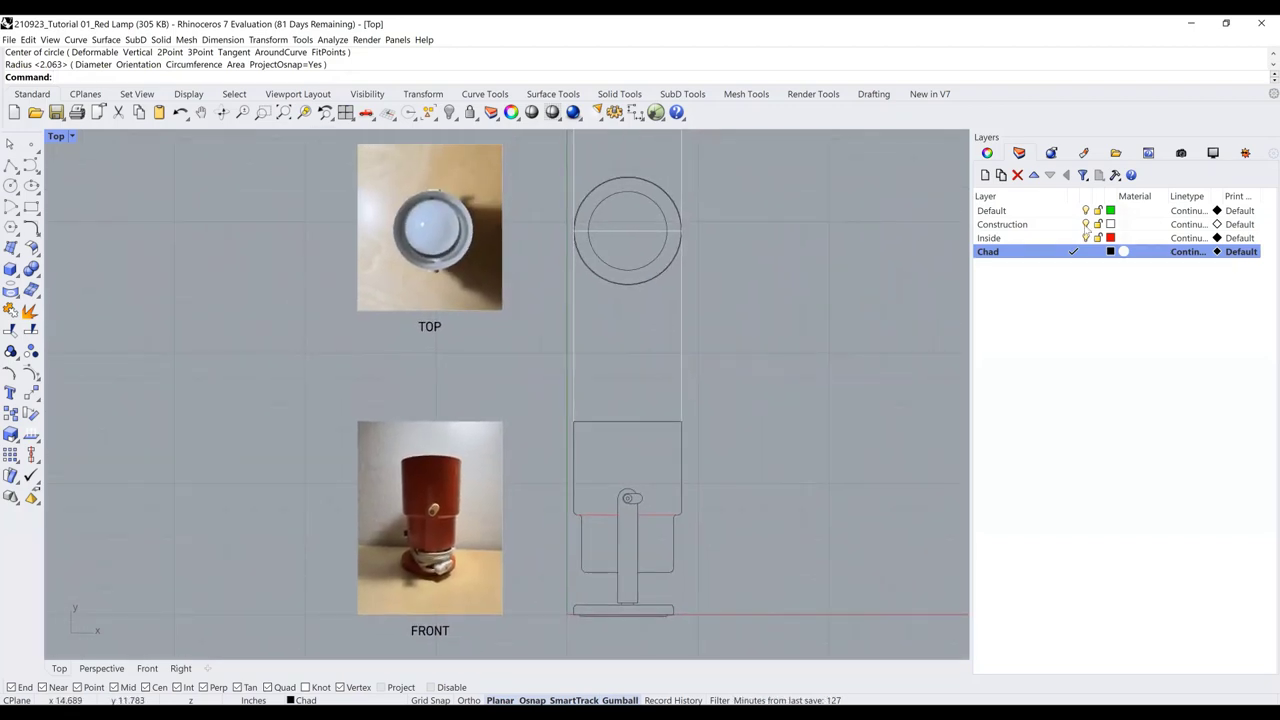
On the Construction layer, draw a vertical line from the lamp's pivot up into the top view
{"action": "left_click", "coordinate": [1073, 224]}
{"action": "left_click", "coordinate": [10, 165]}
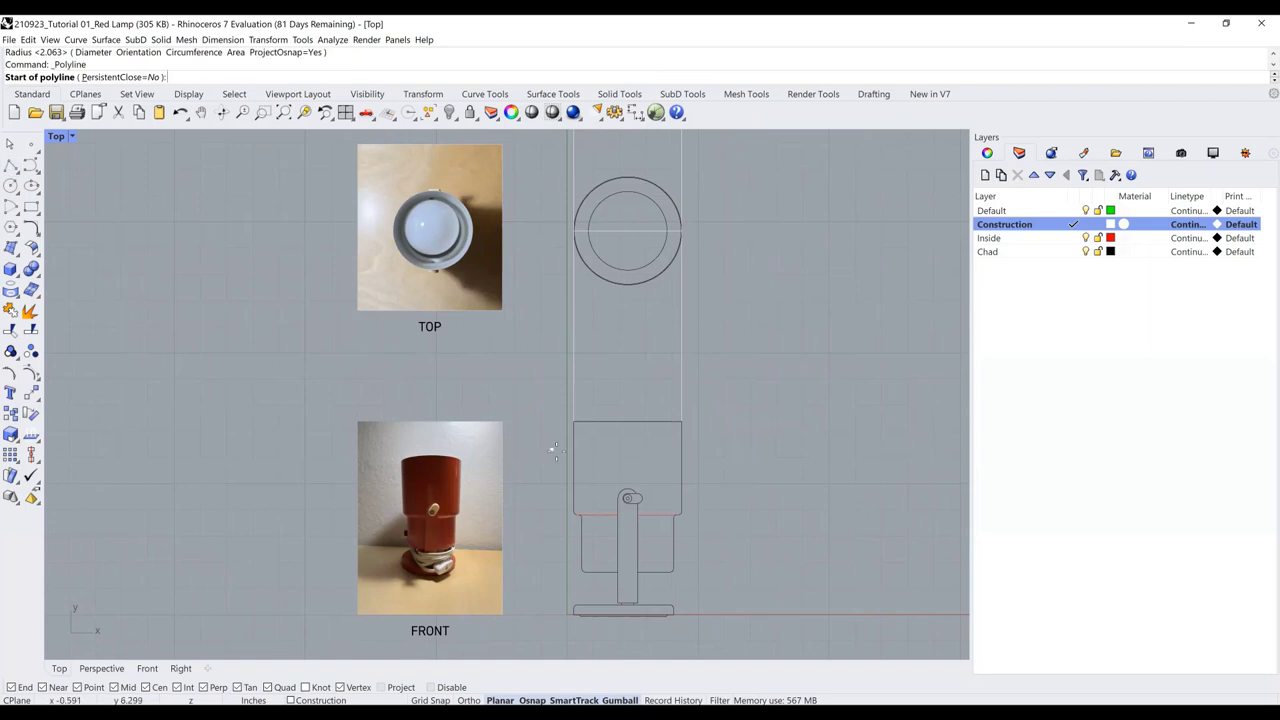
{"action": "left_click", "coordinate": [628, 498]}
{"action": "right_click_drag", "start_coordinate": [604, 330], "coordinate": [624, 428]}
{"action": "left_click", "coordinate": [626, 180]}
{"action": "key", "text": "Return"}
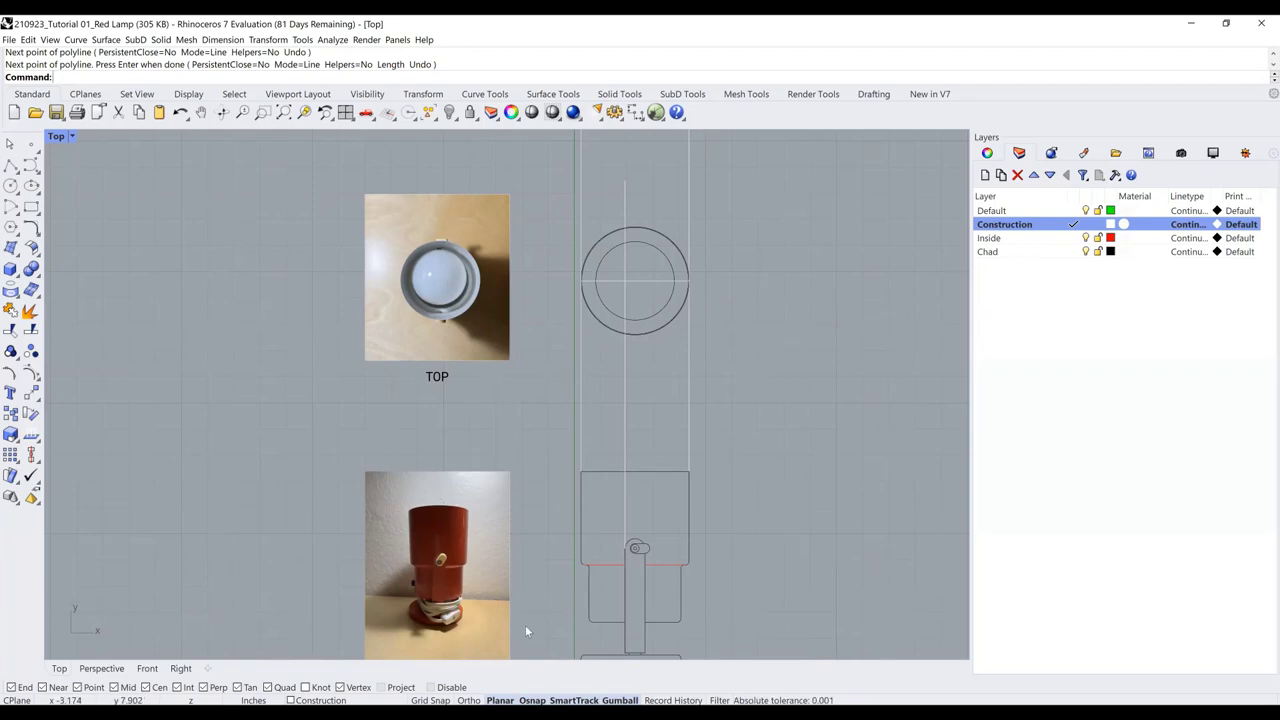
Draw a second vertical line from the pivot's small circle up past the top view
{"action": "left_click", "coordinate": [10, 165]}
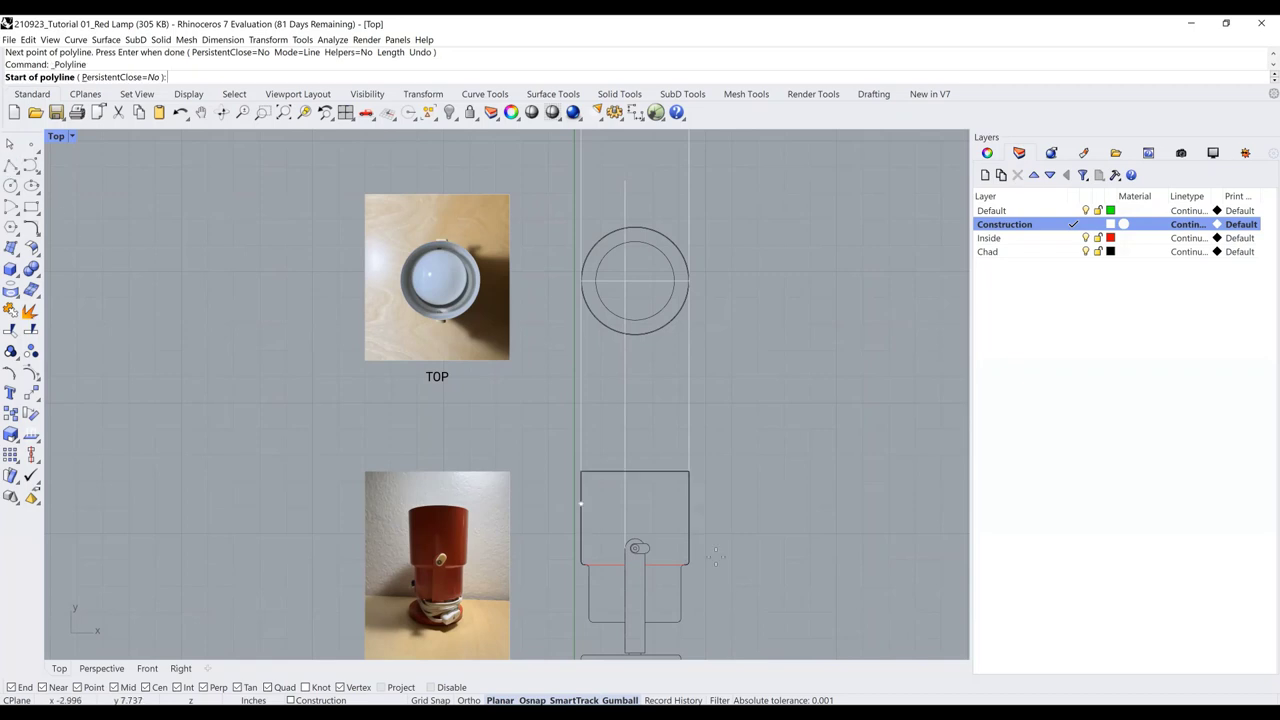
{"action": "left_click", "coordinate": [663, 565]}
{"action": "left_click", "coordinate": [645, 165]}
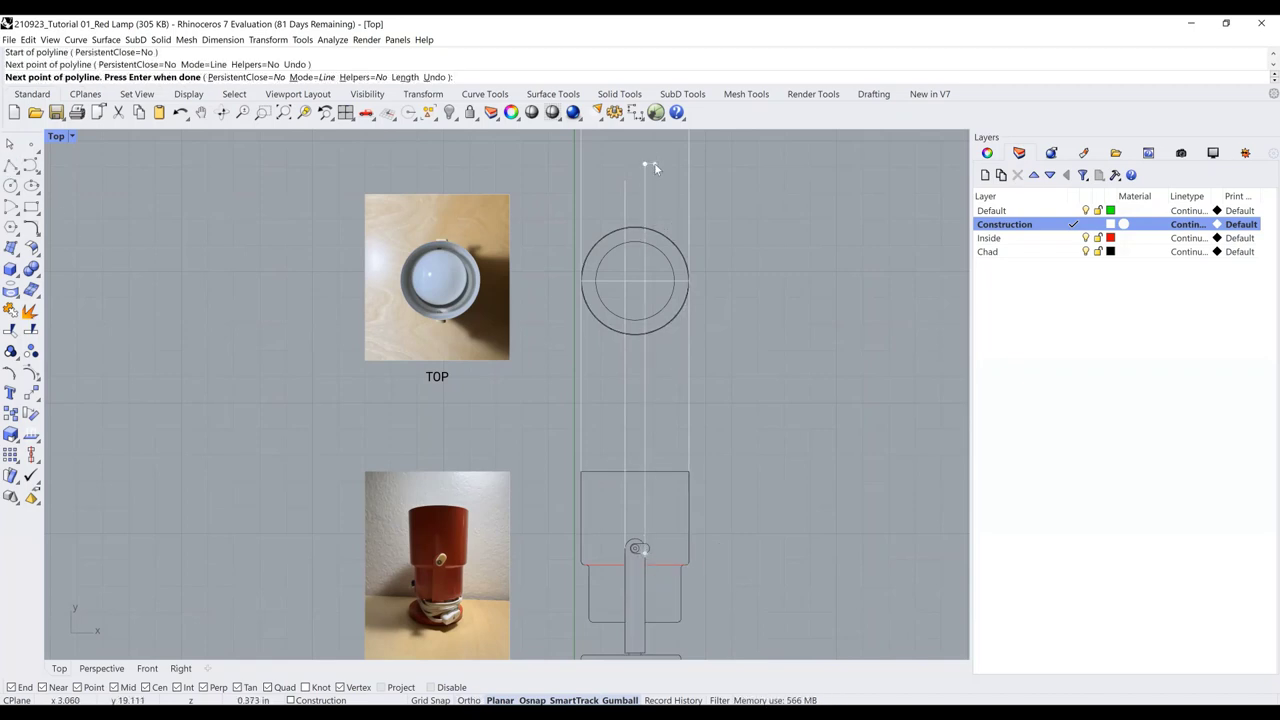
{"action": "key", "text": "Return"}
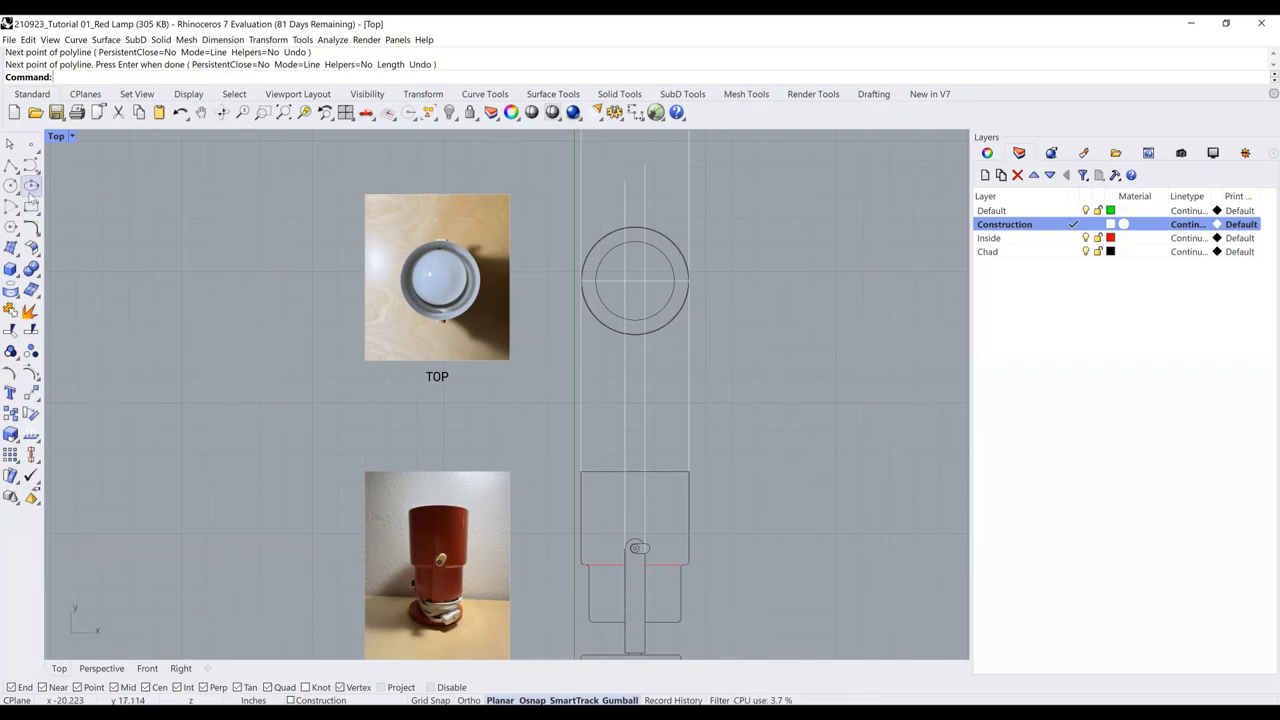
On the Chad layer, draw a 1/8-wide rectangle starting at the circle's bottom
{"action": "left_click", "coordinate": [1073, 251]}
{"action": "scroll", "coordinate": [677, 355], "scroll_direction": "up", "scroll_amount": 5}
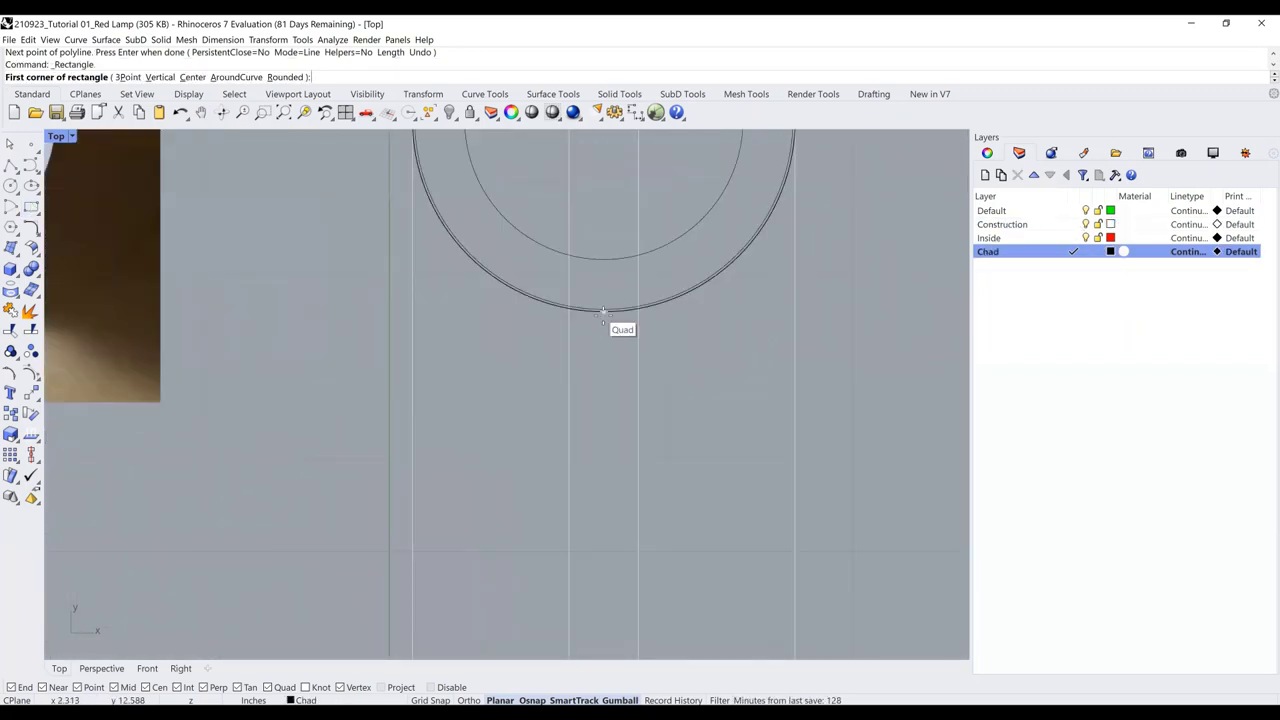
{"action": "left_click", "coordinate": [591, 319]}
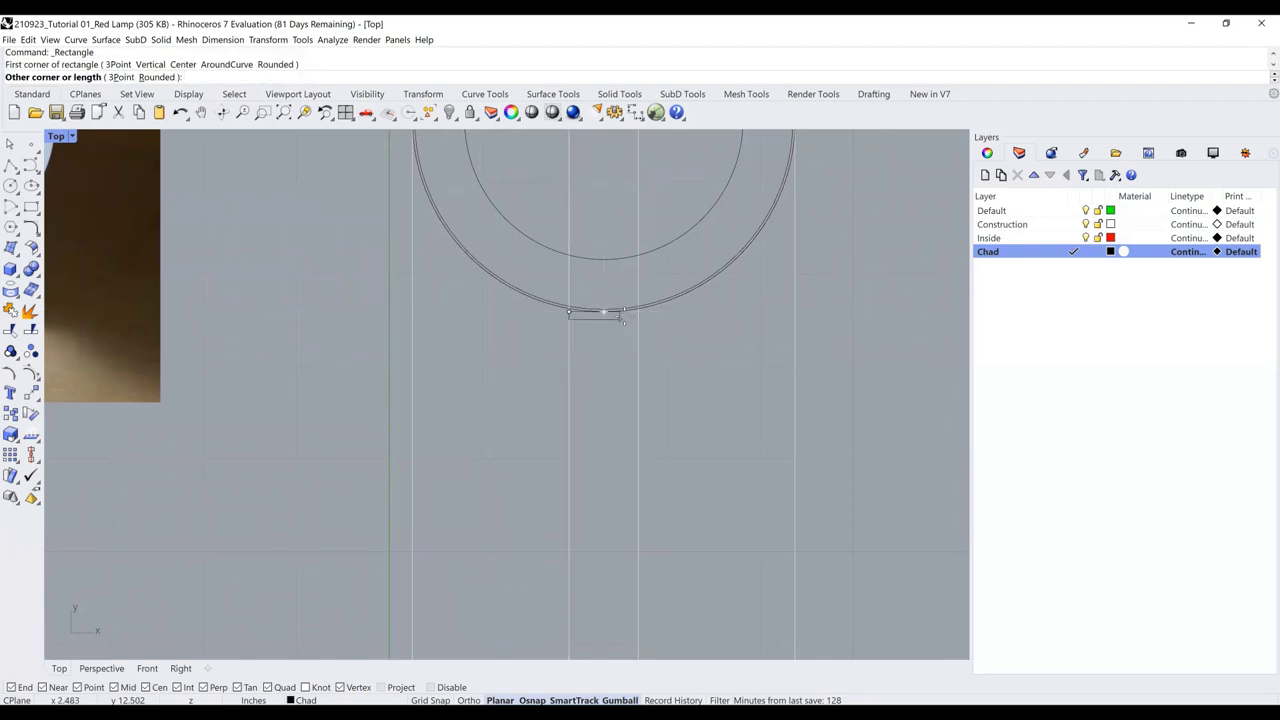
{"action": "left_click", "coordinate": [638, 313]}
{"action": "right_click_drag", "start_coordinate": [633, 328], "coordinate": [900, 390]}
{"action": "scroll", "coordinate": [337, 389], "scroll_direction": "down", "scroll_amount": 1}
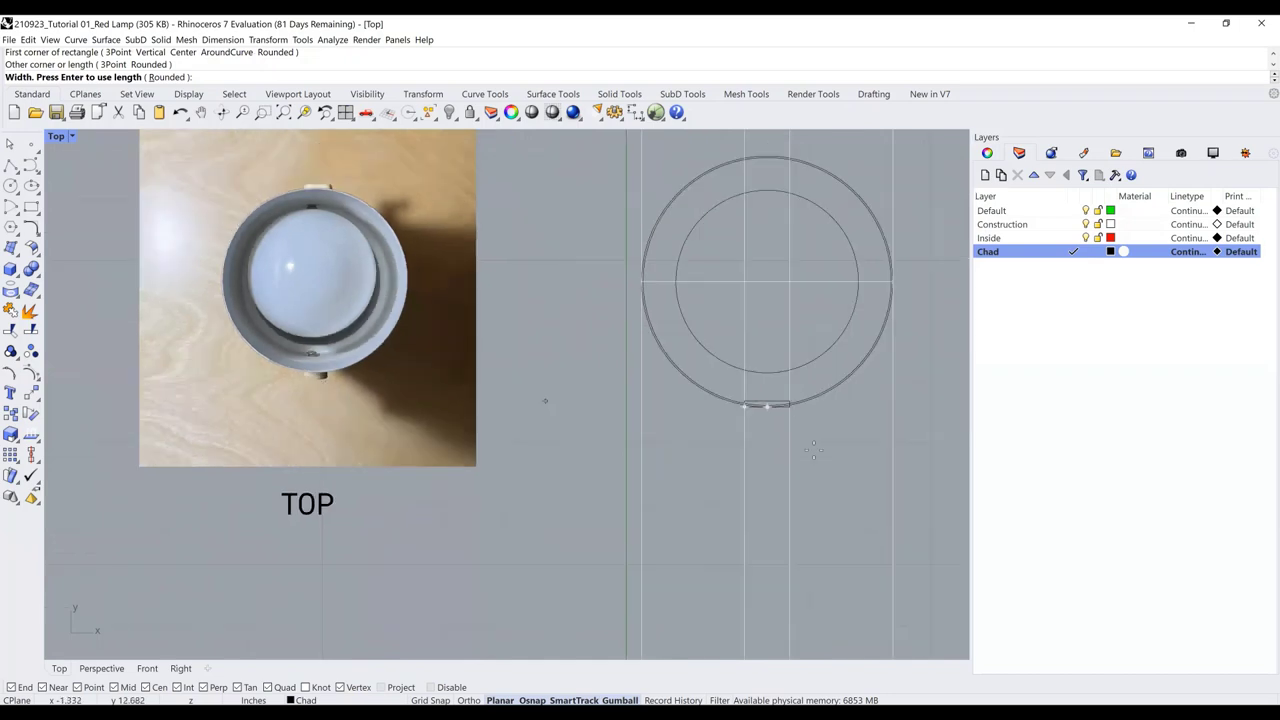
{"action": "type", "text": "1/8"}
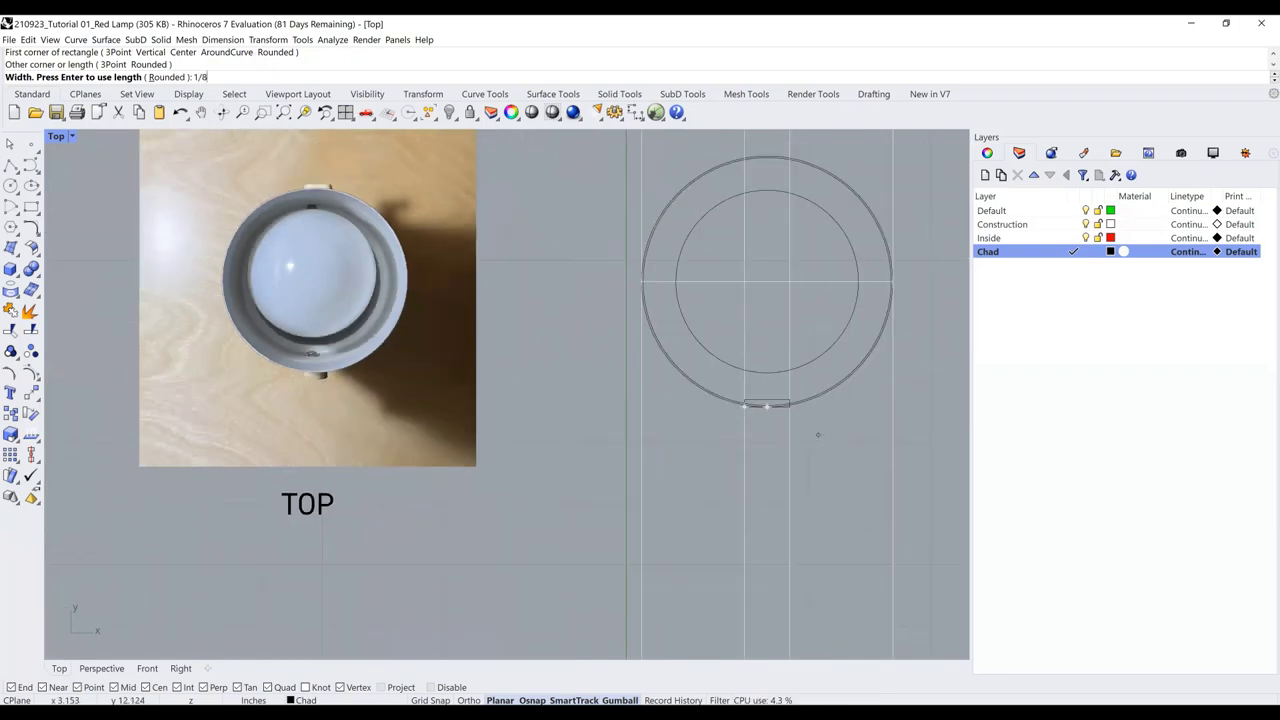
{"action": "key", "text": "Return"}
Move the rectangle down by its top-left corner to sit just below the circle
{"action": "scroll", "coordinate": [778, 397], "scroll_direction": "up", "scroll_amount": 1}
{"action": "left_click", "coordinate": [779, 402]}
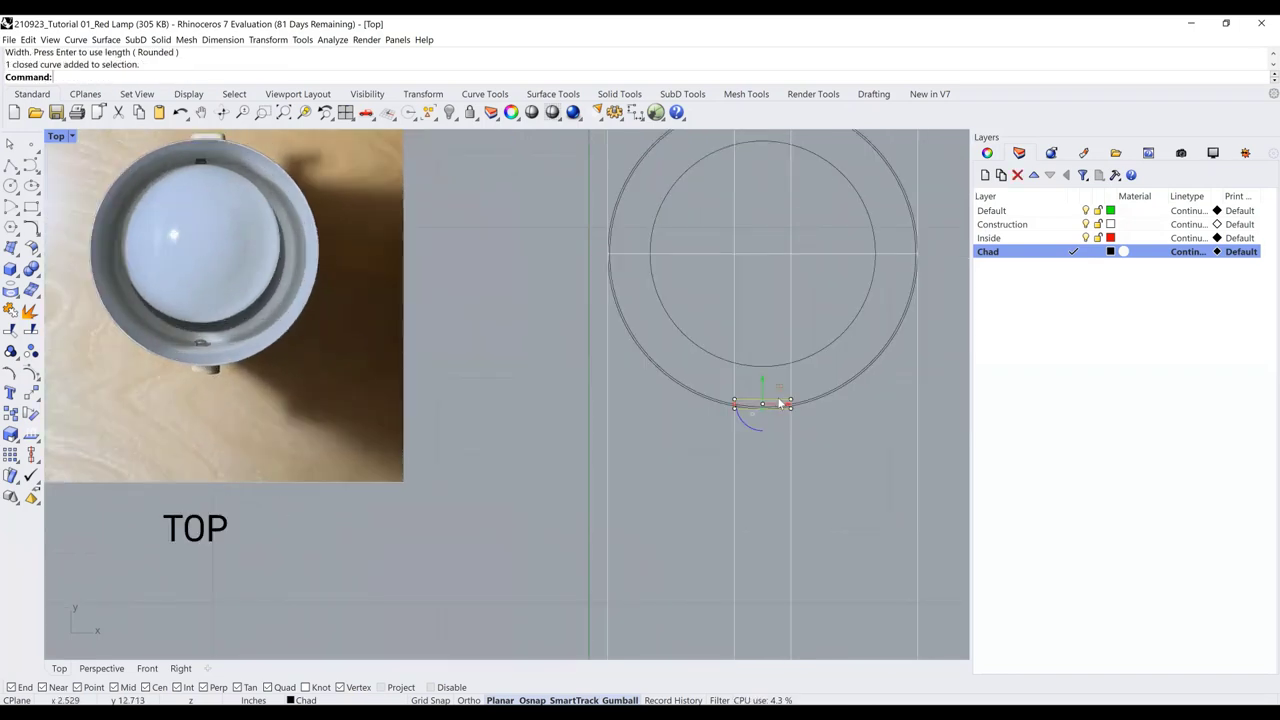
{"action": "type", "text": "move"}
{"action": "key", "text": "Return"}
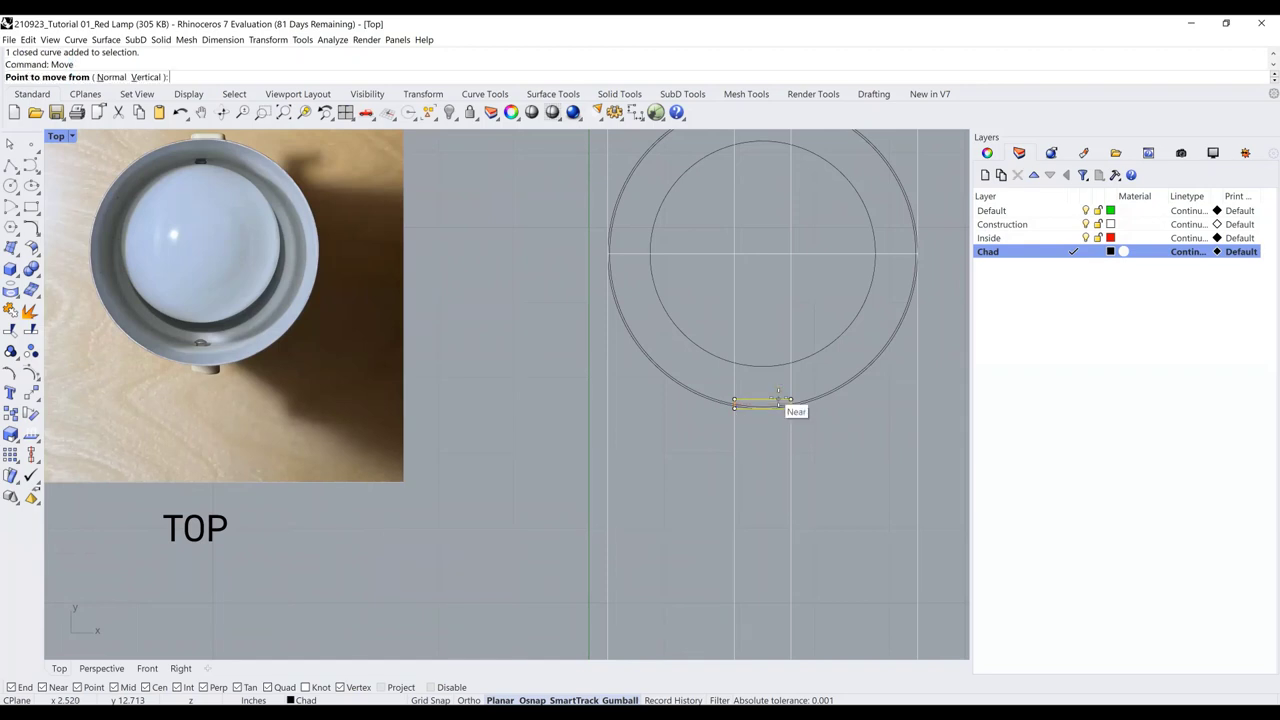
{"action": "scroll", "coordinate": [780, 402], "scroll_direction": "up", "scroll_amount": 1}
{"action": "left_click", "coordinate": [711, 401]}
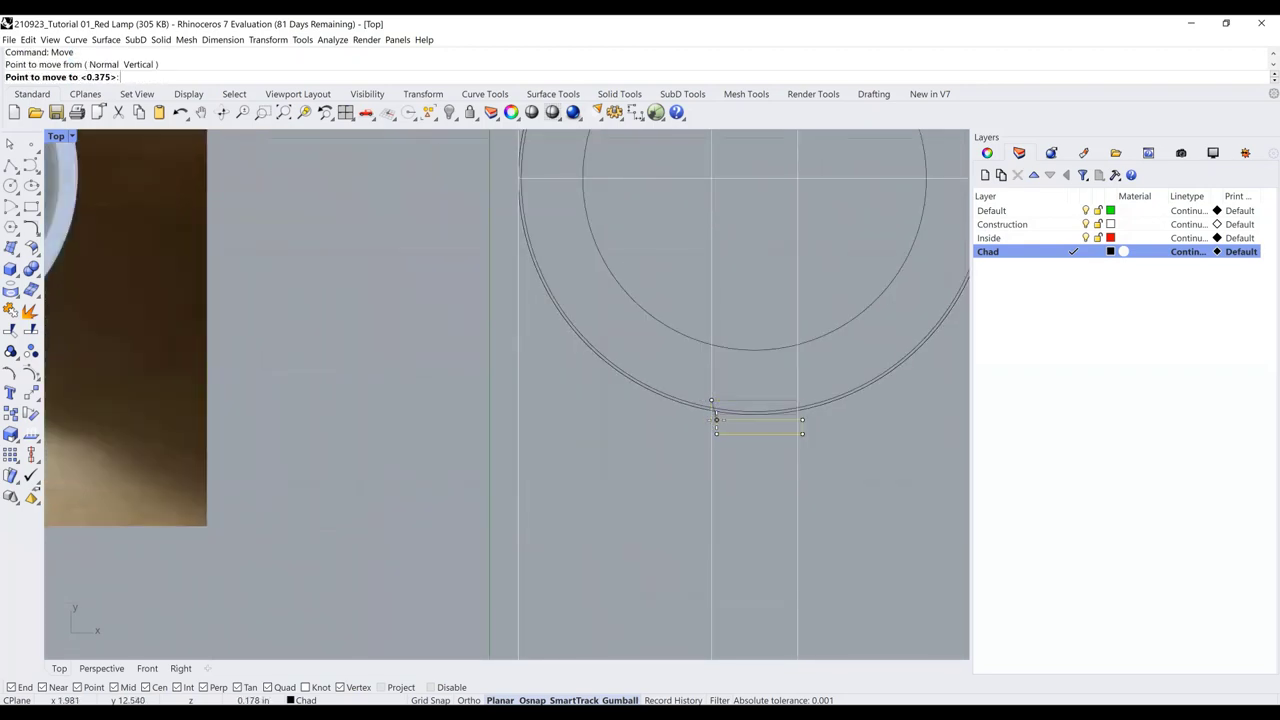
{"action": "left_click", "coordinate": [711, 415]}
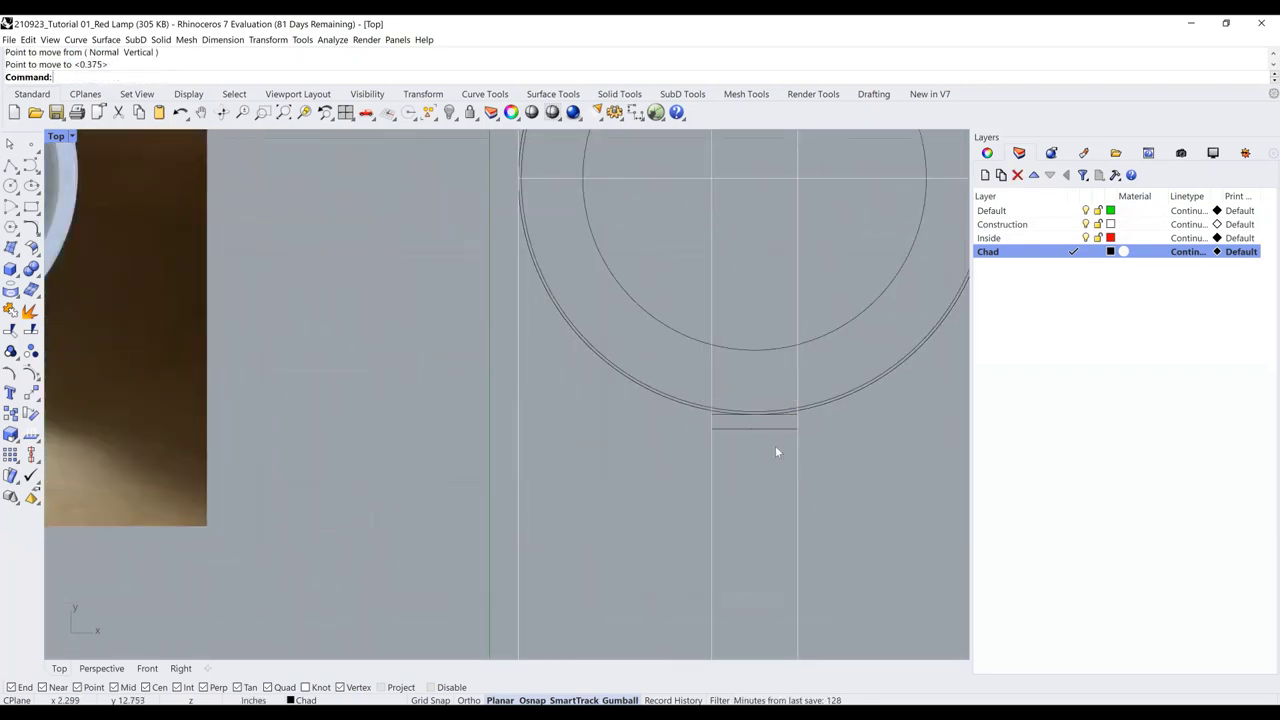
{"action": "scroll", "coordinate": [638, 441], "scroll_direction": "down", "scroll_amount": 3}
Select the rectangle tab and begin mirroring it
{"action": "left_click", "coordinate": [681, 450]}
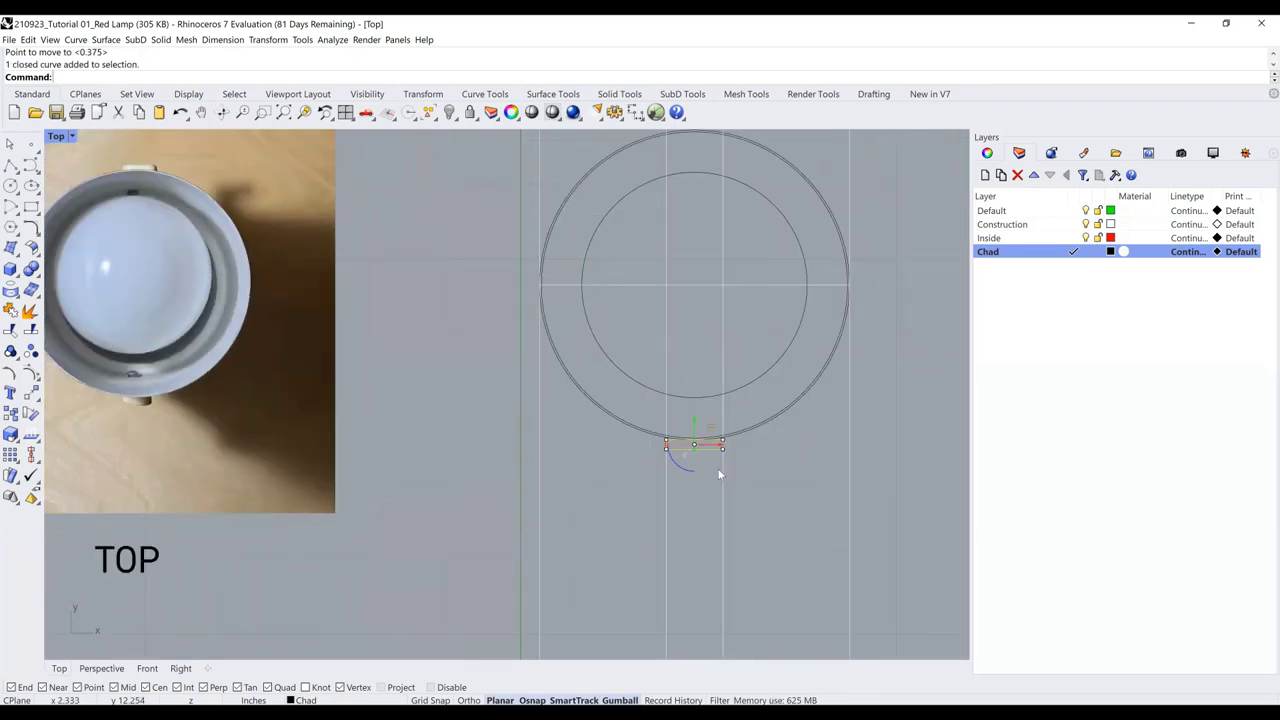
{"action": "scroll", "coordinate": [746, 478], "scroll_direction": "down", "scroll_amount": 3}
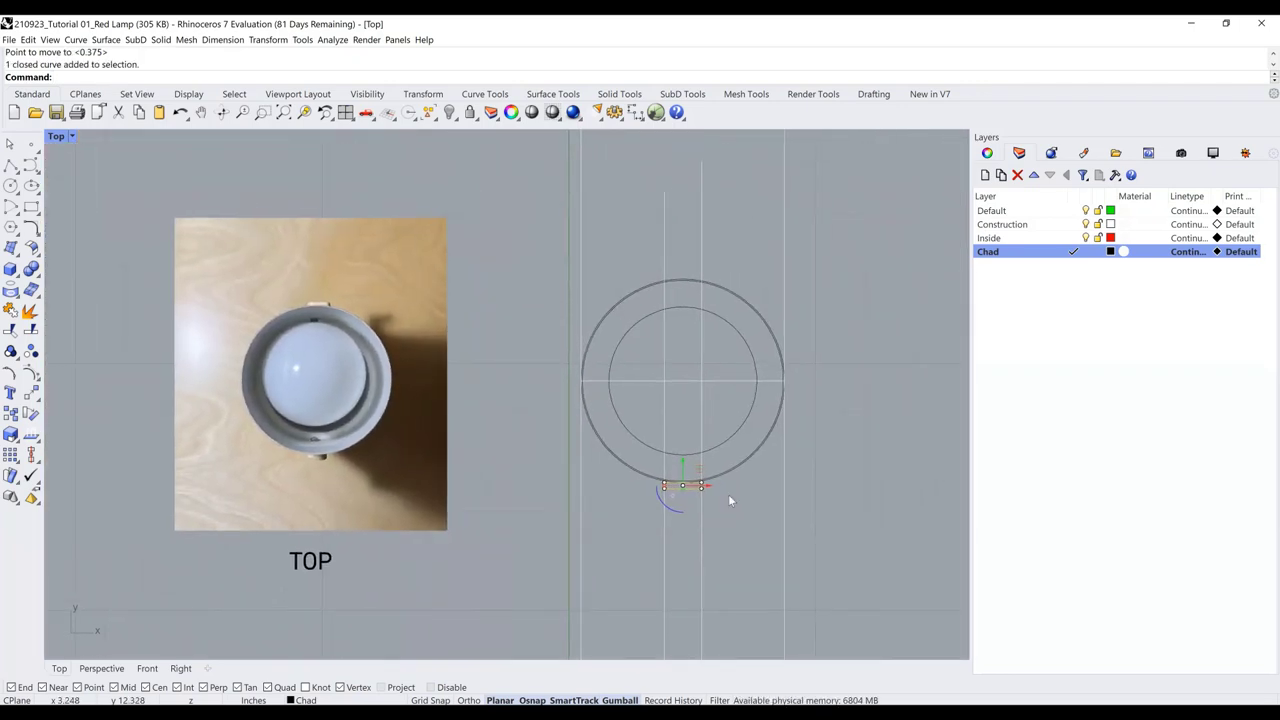
{"action": "type", "text": "Mirror"}
{"action": "key", "text": "Return"}
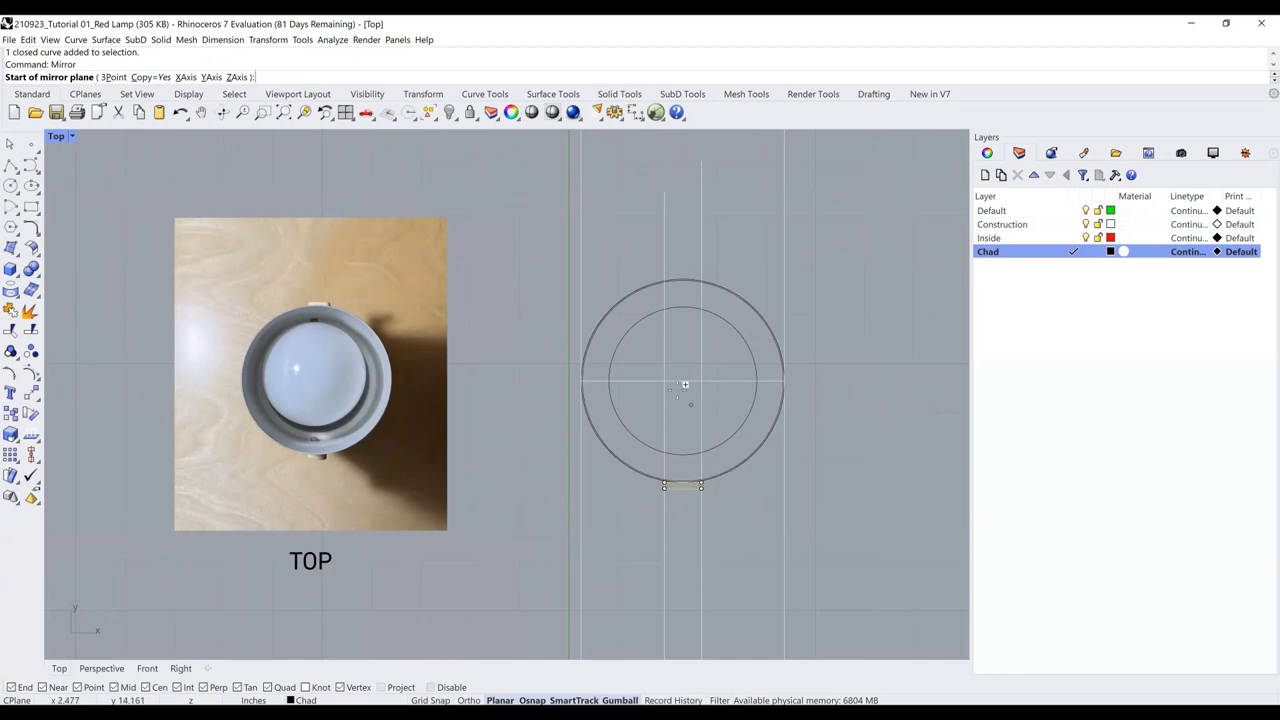
Mirror the tab across the circle's center so a copy sits on top
{"action": "left_click", "coordinate": [686, 377]}
{"action": "left_click", "coordinate": [753, 385]}
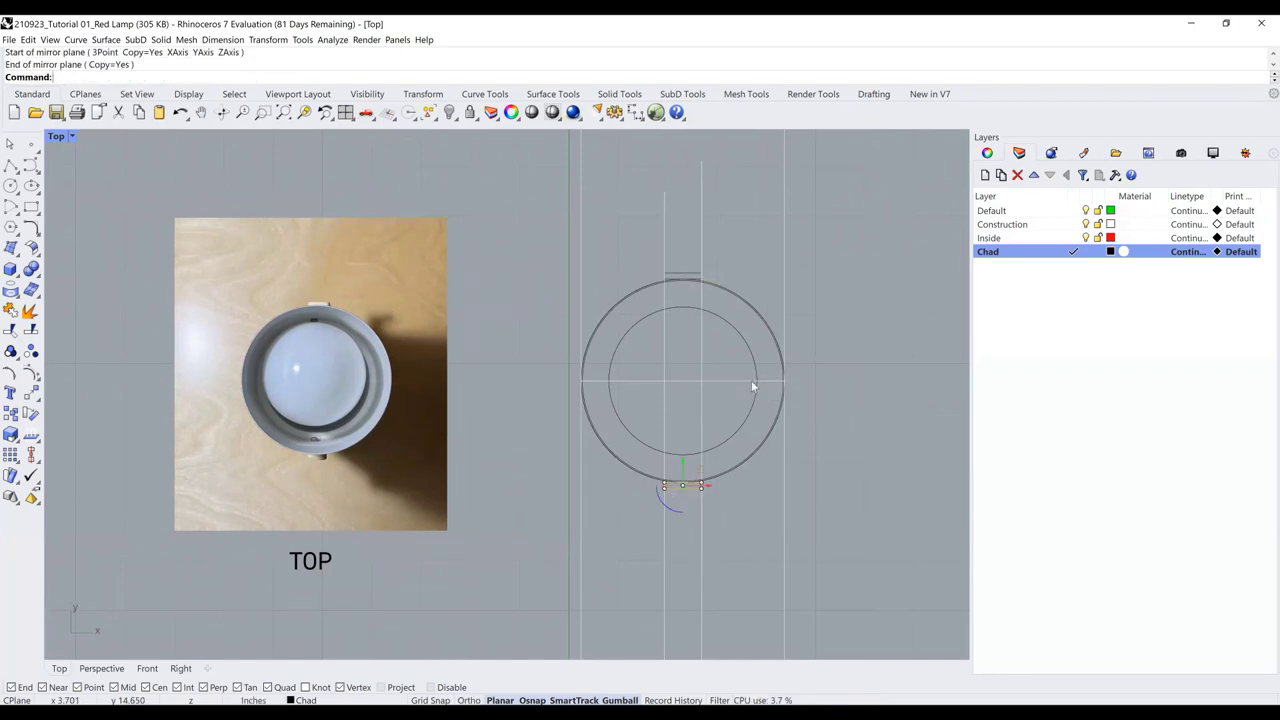
{"action": "key", "text": "Escape"}
Frame the TOP and FRONT drawings and hide the Construction layer's guide lines
{"action": "scroll", "coordinate": [637, 321], "scroll_direction": "down", "scroll_amount": 3}
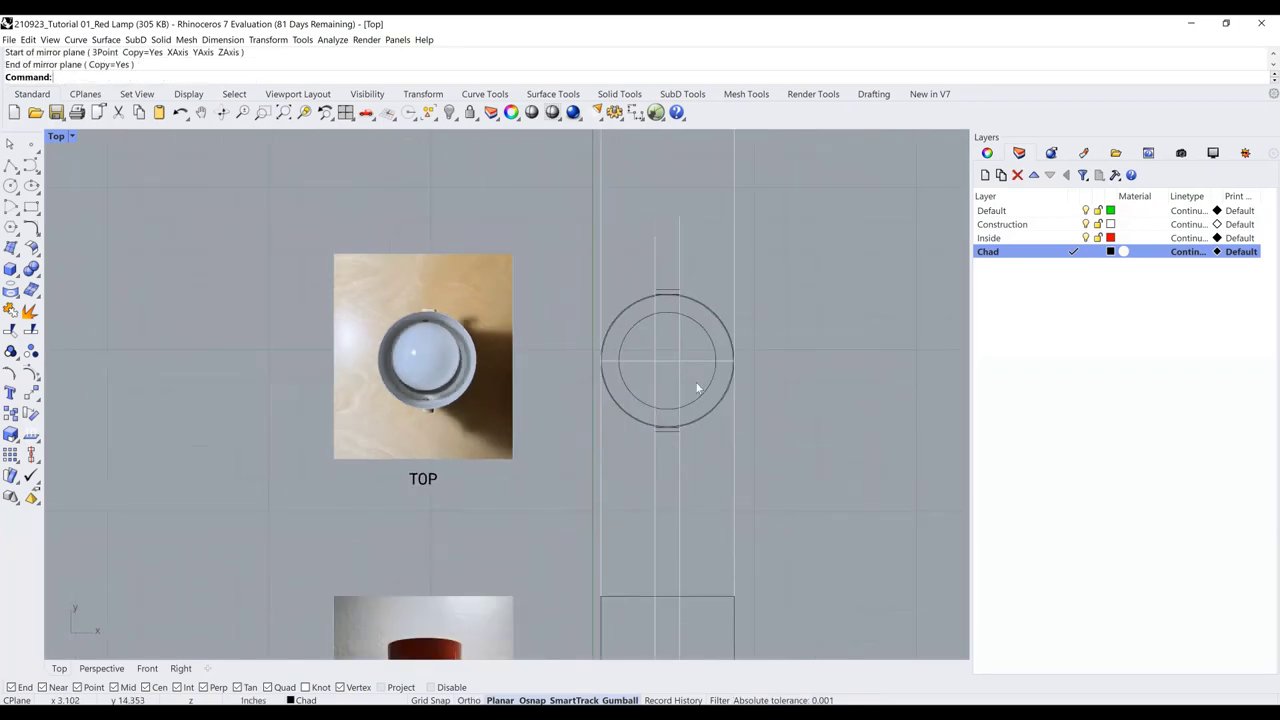
{"action": "scroll", "coordinate": [700, 332], "scroll_direction": "down", "scroll_amount": 2}
{"action": "right_click_drag", "start_coordinate": [689, 305], "coordinate": [680, 265]}
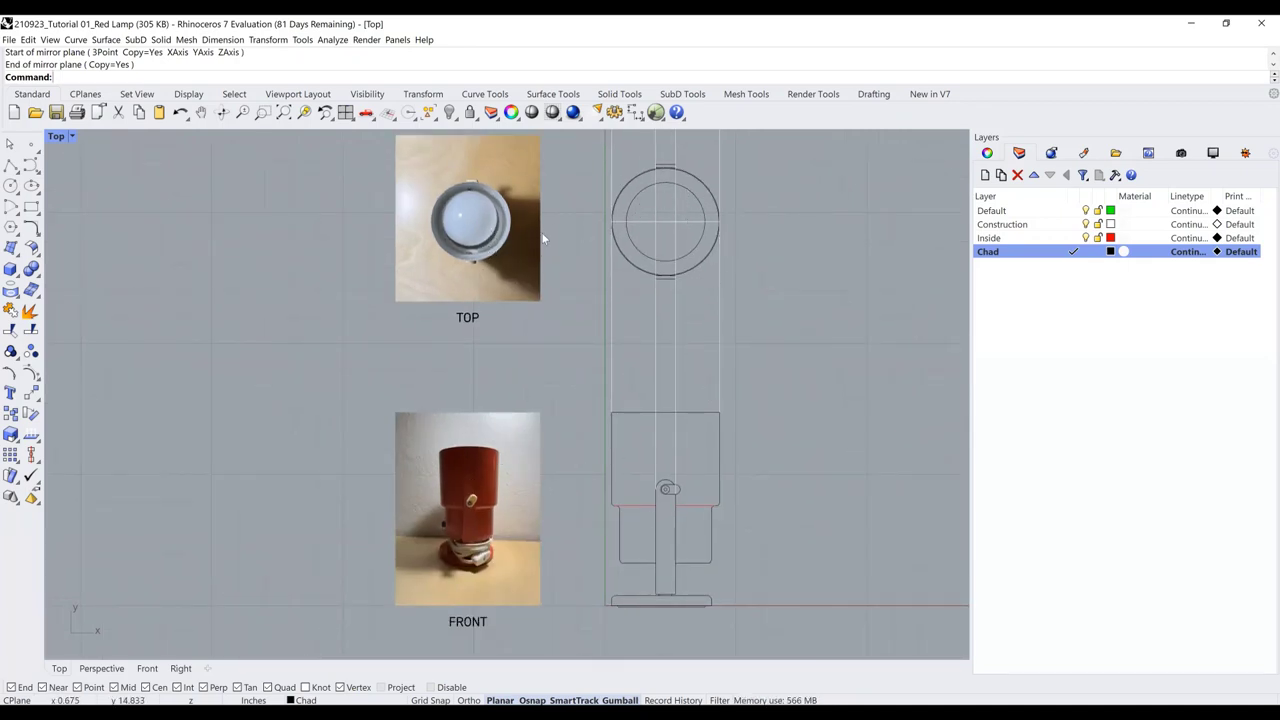
{"action": "left_click", "coordinate": [1086, 225]}
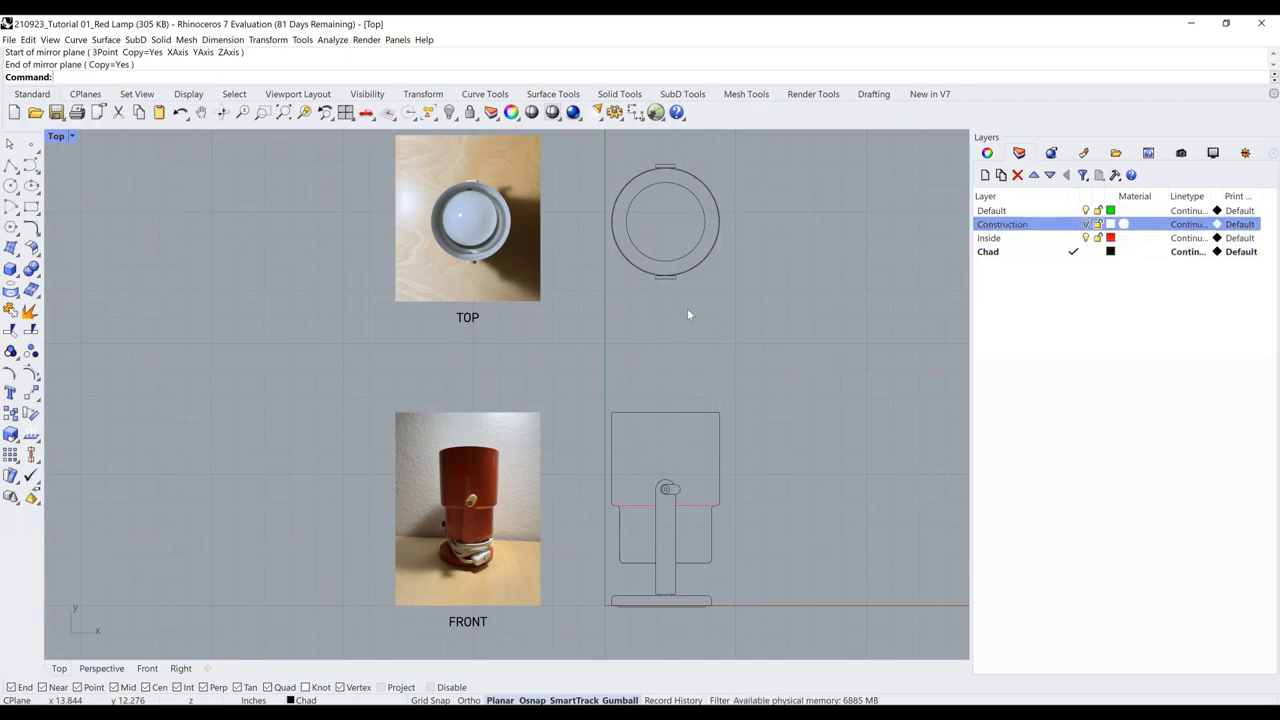
{"action": "right_click_drag", "start_coordinate": [608, 320], "coordinate": [589, 332]}
{"action": "scroll", "coordinate": [587, 325], "scroll_direction": "down", "scroll_amount": 2}
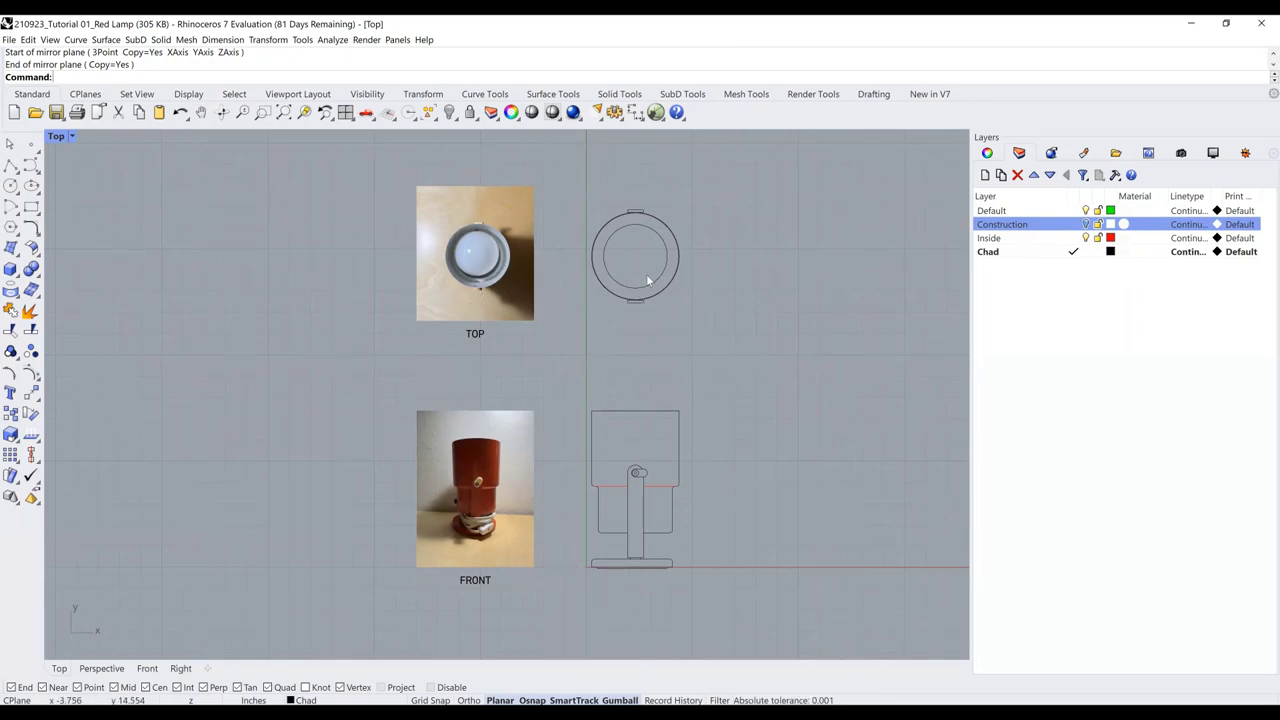
Show the Construction layer's guide lines and bring the BOTTOM view into sight
{"action": "left_click", "coordinate": [1087, 225]}
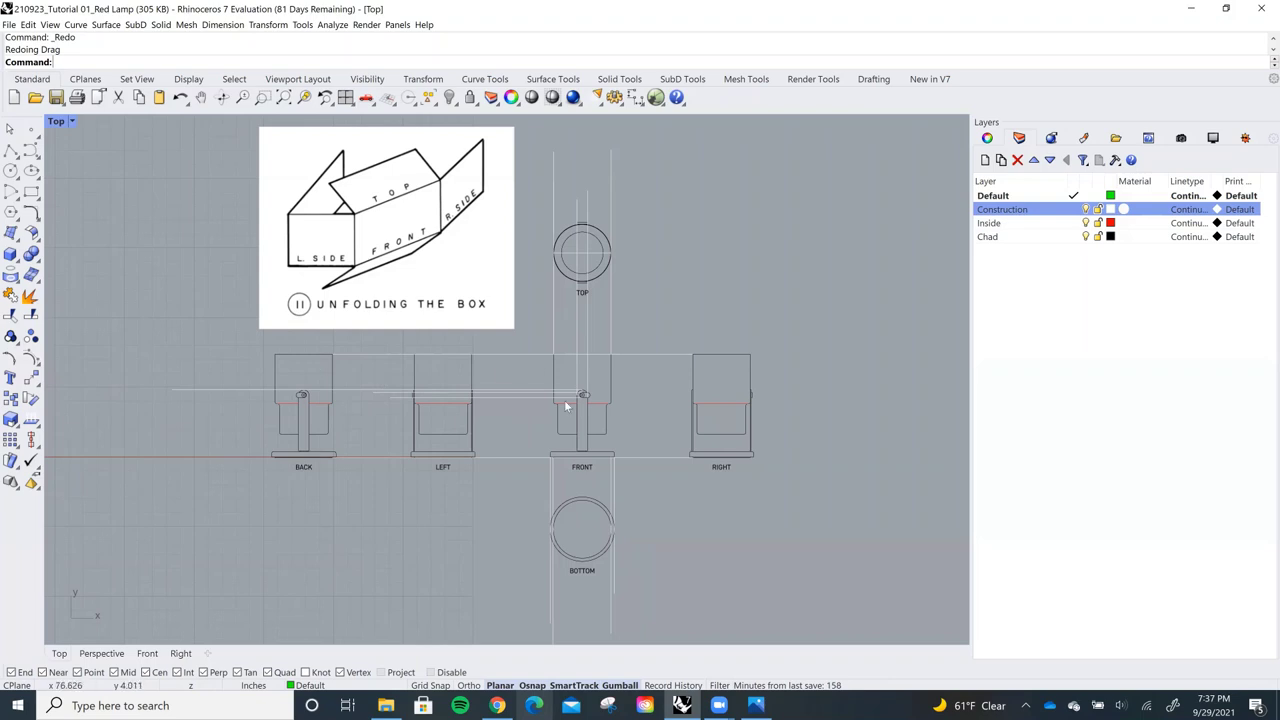
{"action": "scroll", "coordinate": [571, 428], "scroll_direction": "up", "scroll_amount": 1}
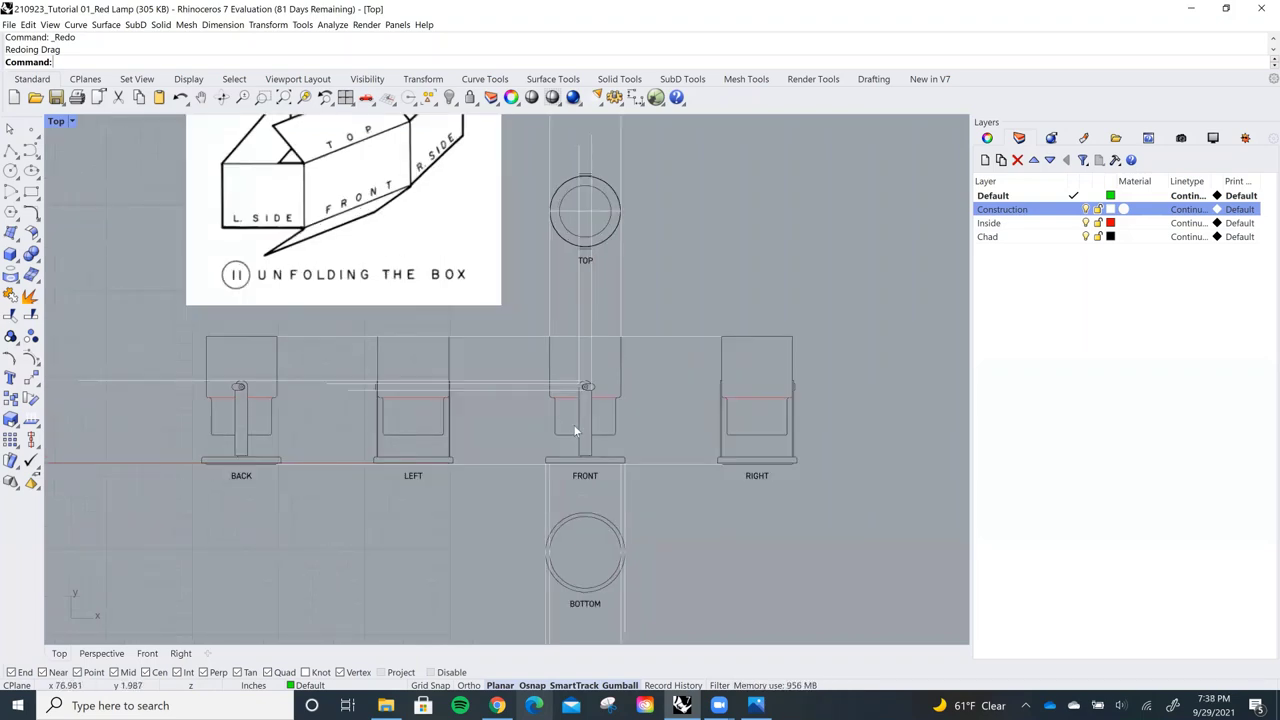
{"action": "scroll", "coordinate": [586, 415], "scroll_direction": "up", "scroll_amount": 2}
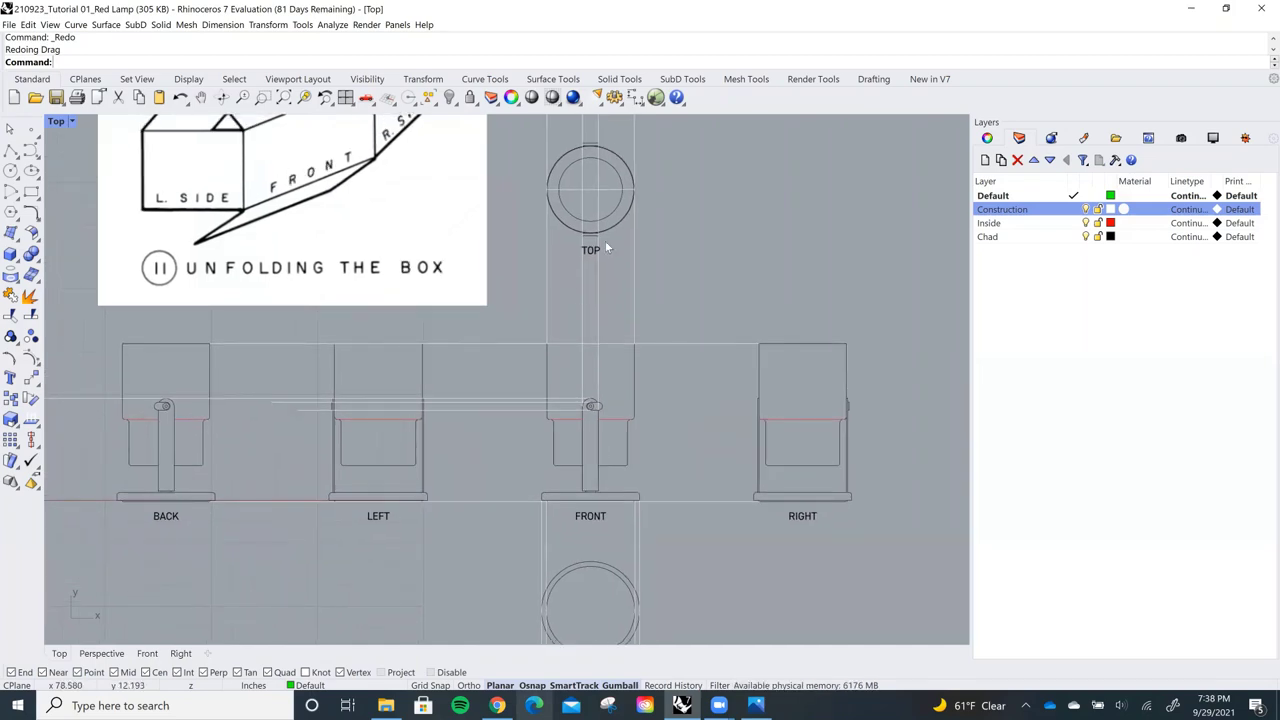
{"action": "right_click_drag", "start_coordinate": [650, 606], "coordinate": [674, 529]}
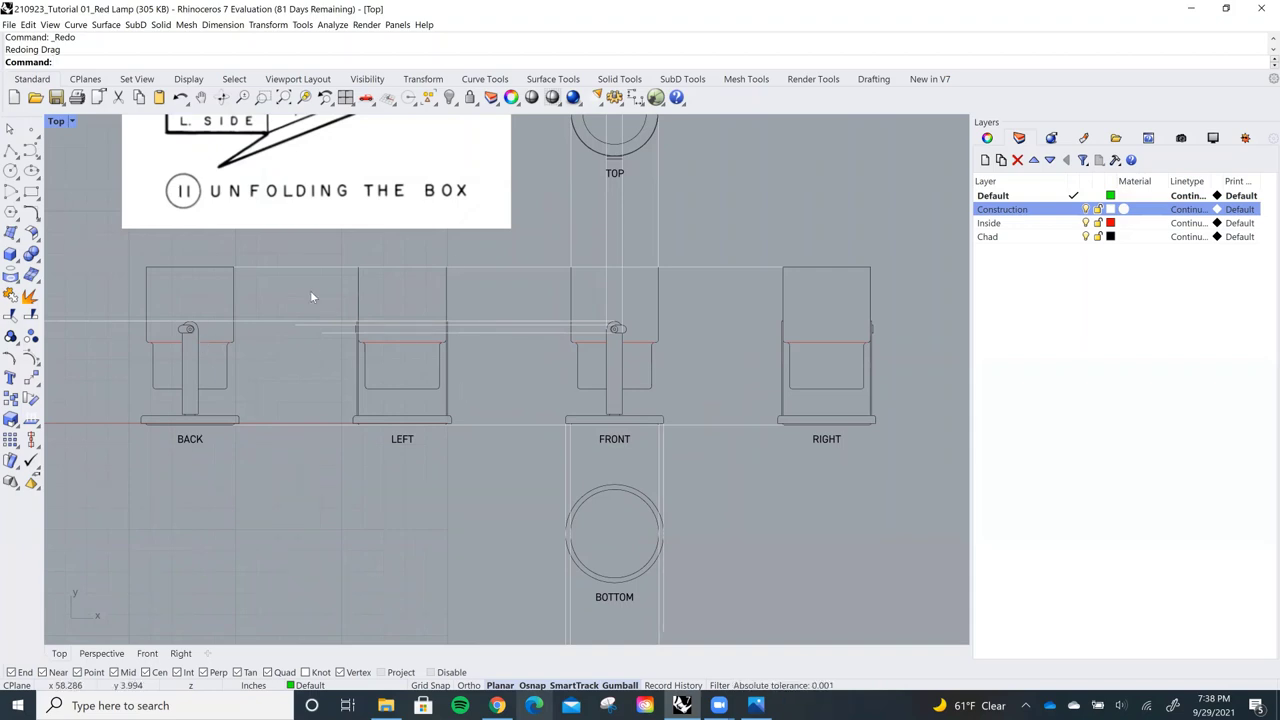
{"action": "scroll", "coordinate": [444, 332], "scroll_direction": "down", "scroll_amount": 2}
Delete the 'Unfolding the Box' reference image and recentre the six lamp views
{"action": "left_click", "coordinate": [446, 263]}
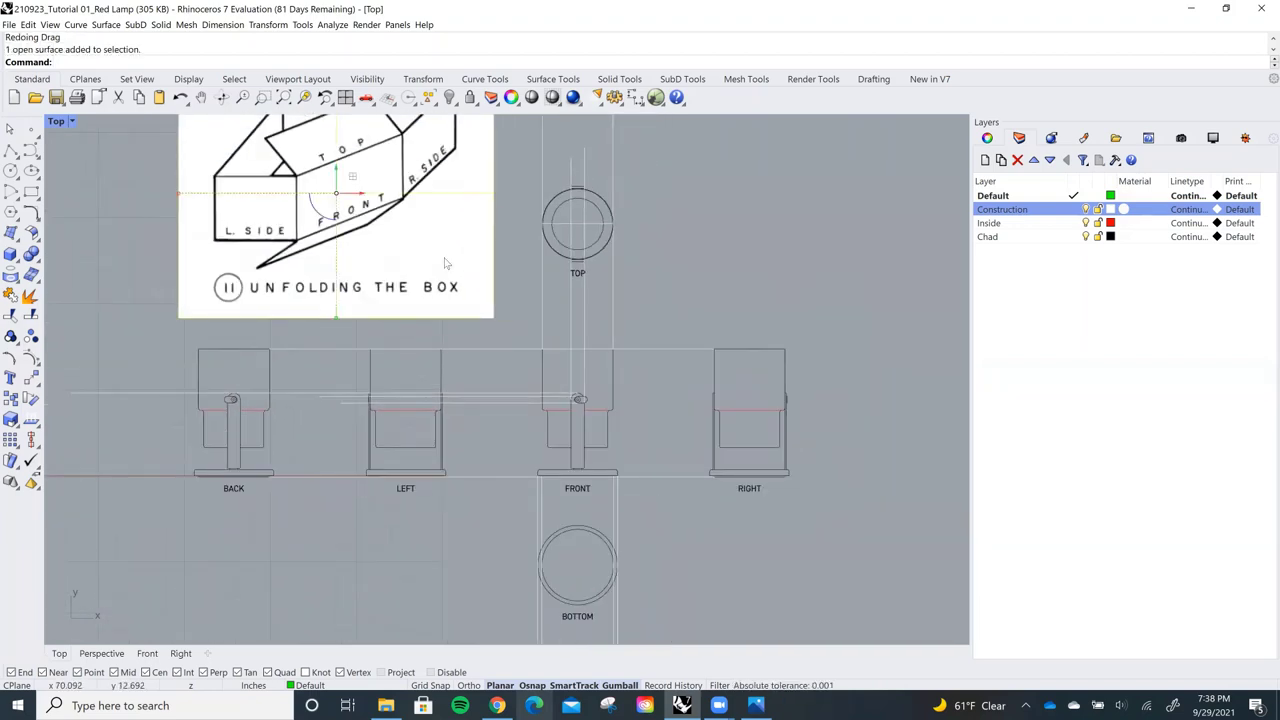
{"action": "key", "text": "Delete"}
{"action": "scroll", "coordinate": [443, 258], "scroll_direction": "down", "scroll_amount": 2}
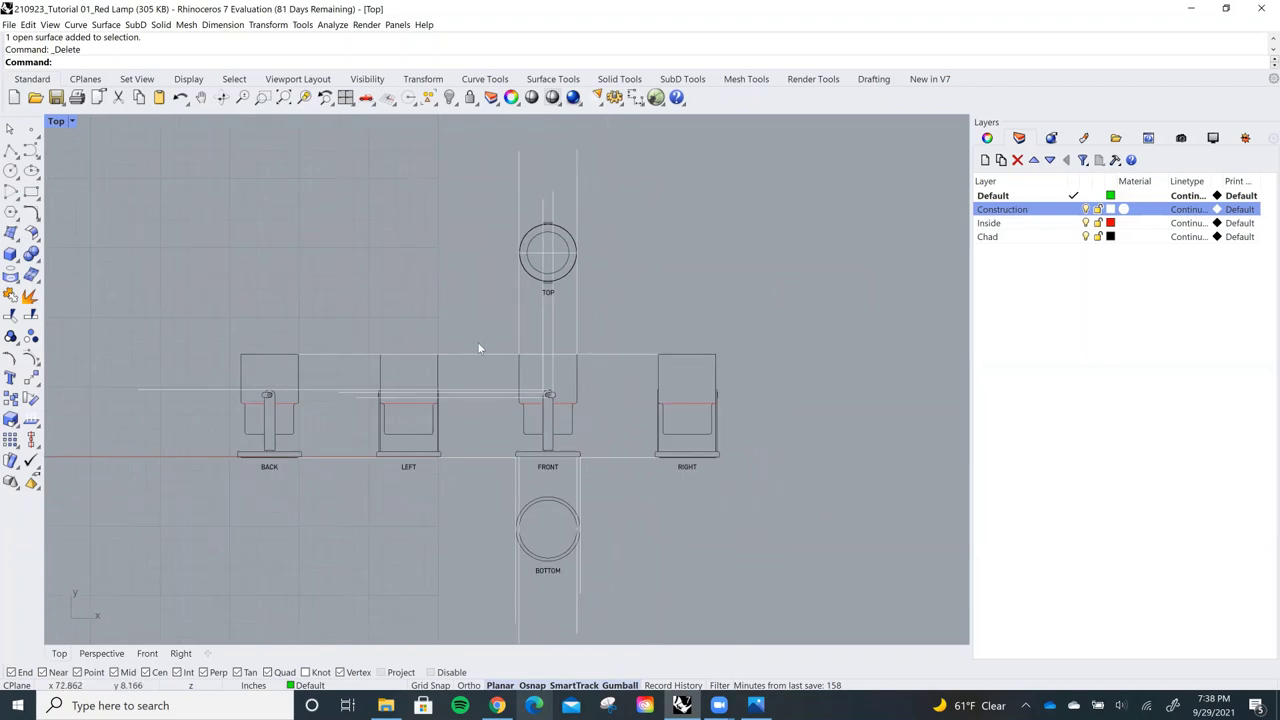
{"action": "right_click_drag", "start_coordinate": [479, 348], "coordinate": [504, 332]}
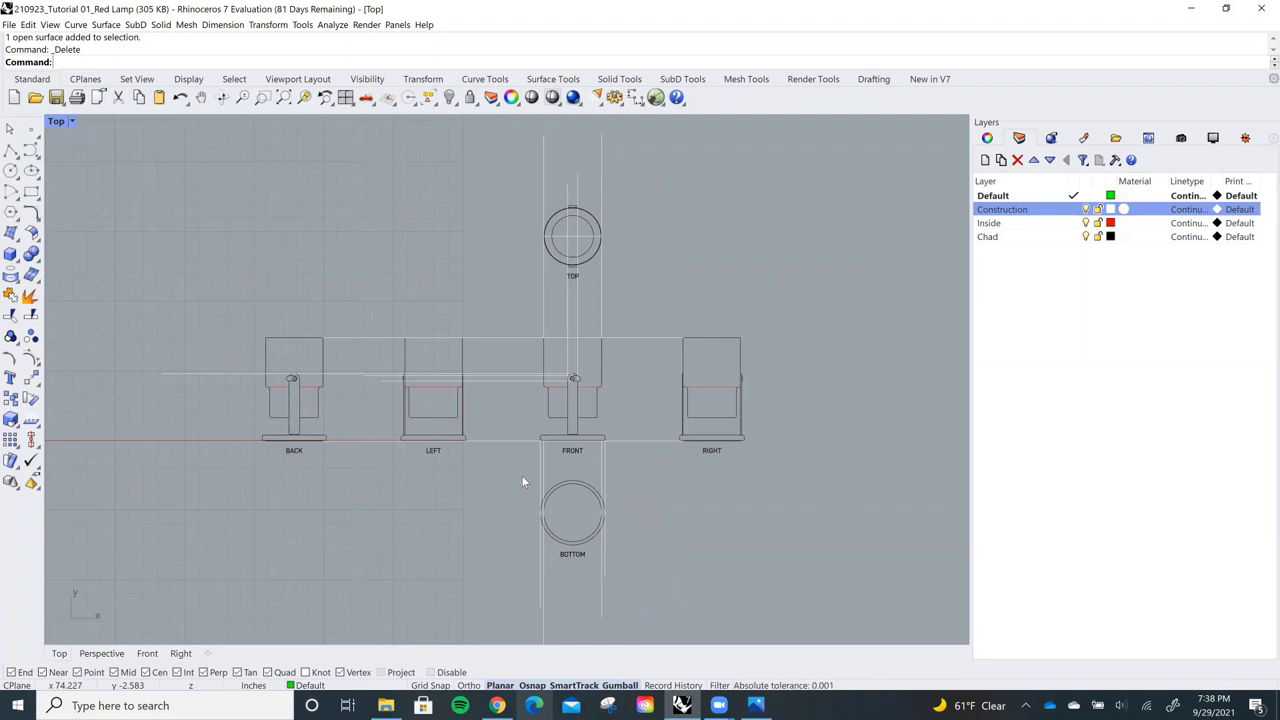
Select the TOP view's circle and guide lines, then clear the selection
{"action": "scroll", "coordinate": [521, 430], "scroll_direction": "up", "scroll_amount": 2}
{"action": "scroll", "coordinate": [621, 331], "scroll_direction": "up", "scroll_amount": 1}
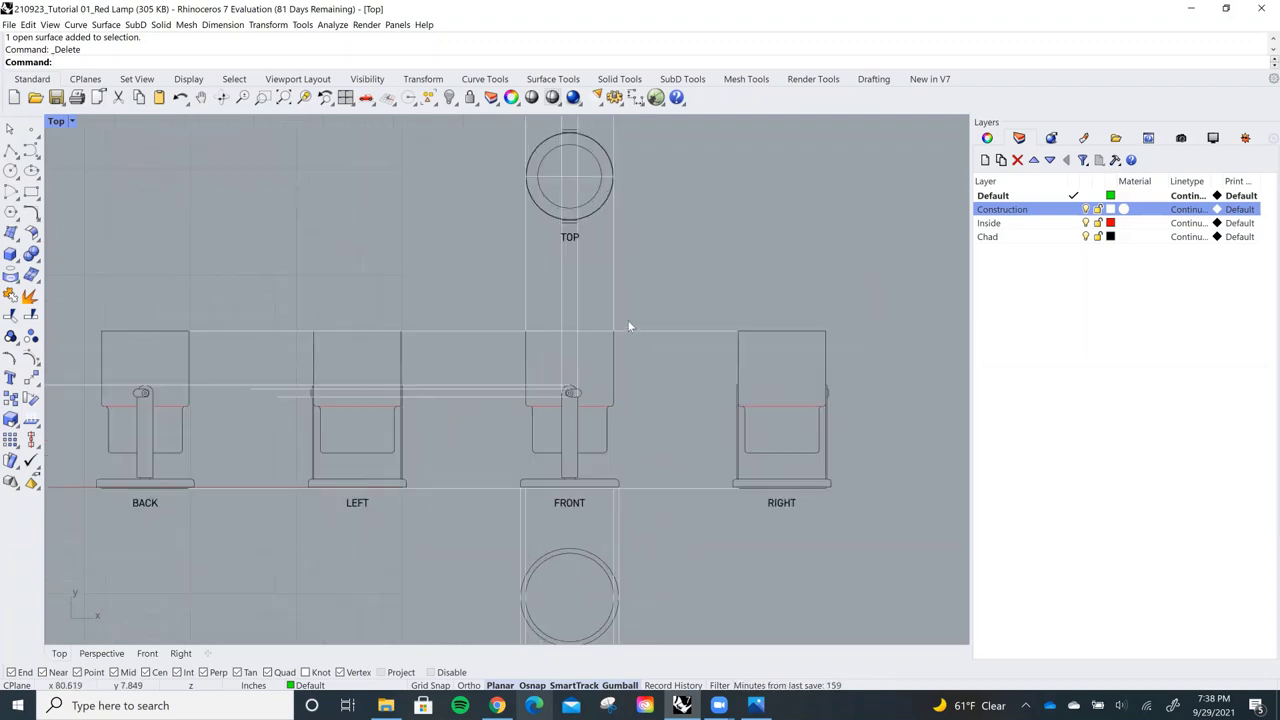
{"action": "left_click", "coordinate": [615, 308]}
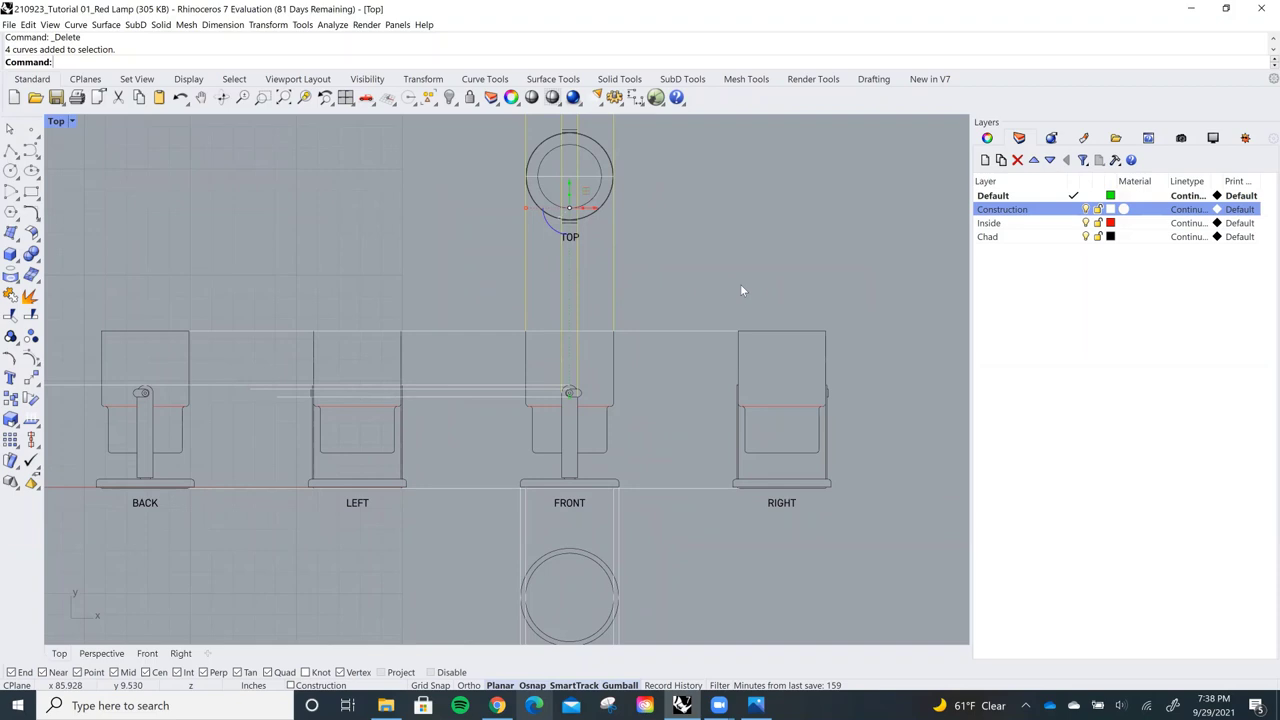
{"action": "left_click", "coordinate": [741, 287]}
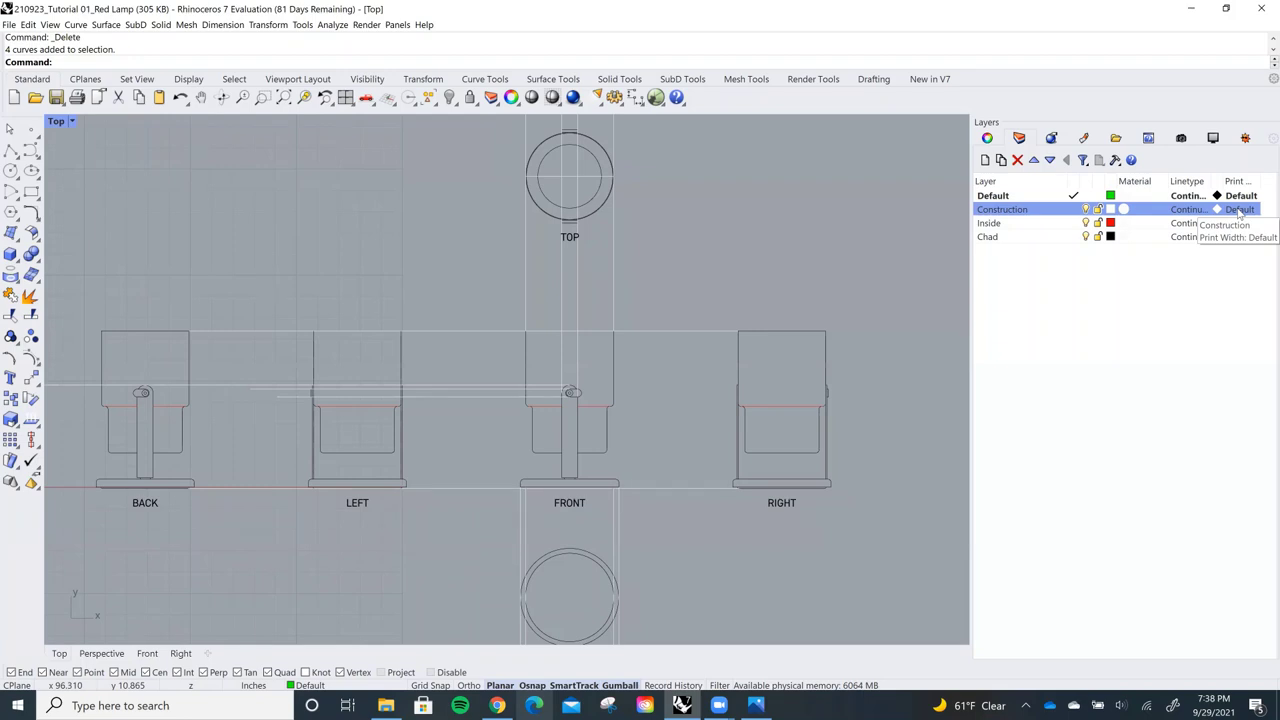
Set the Construction layer's print width to Hairline
{"action": "left_click", "coordinate": [1240, 210]}
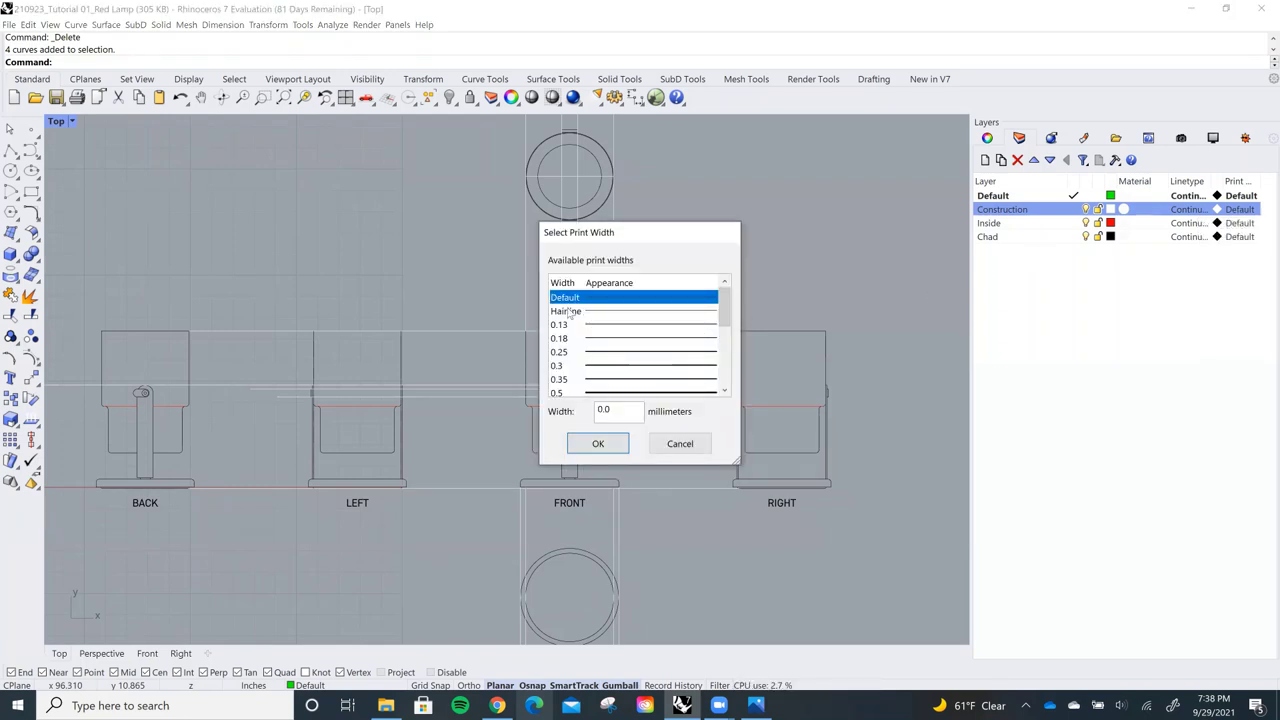
{"action": "scroll", "coordinate": [570, 340], "scroll_direction": "down", "scroll_amount": 3}
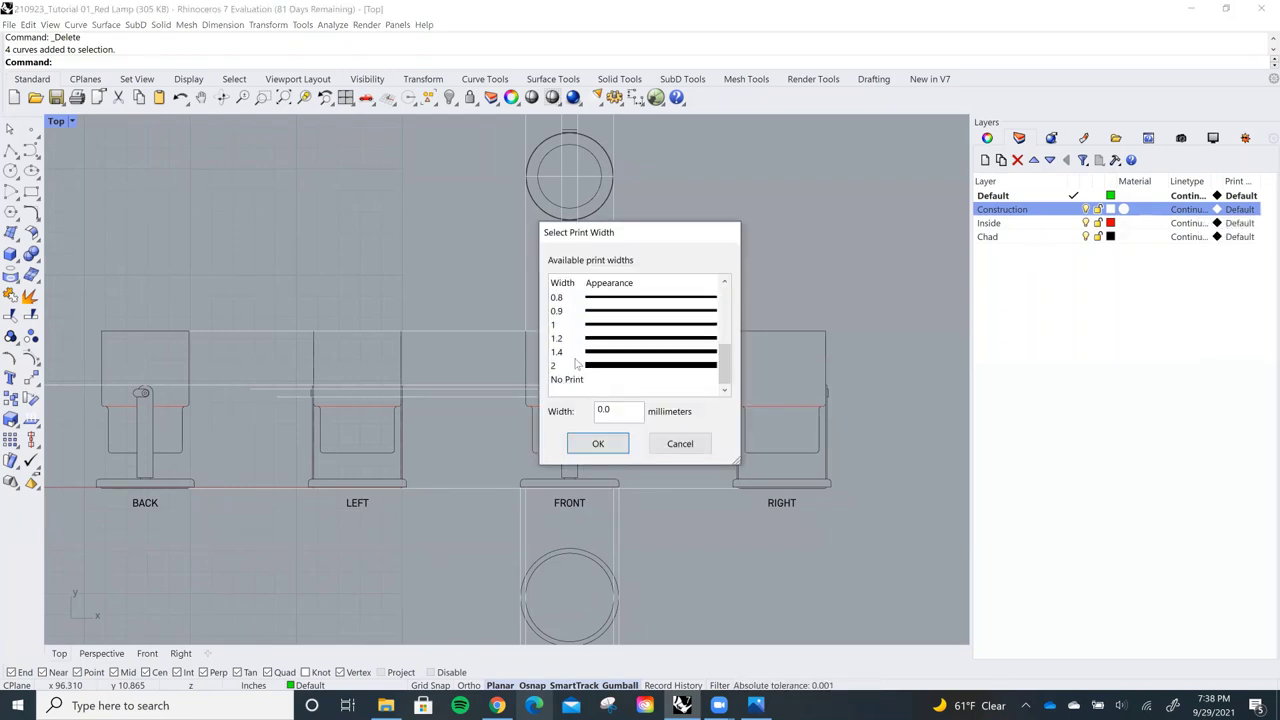
{"action": "scroll", "coordinate": [575, 365], "scroll_direction": "up", "scroll_amount": 3}
{"action": "scroll", "coordinate": [575, 365], "scroll_direction": "down", "scroll_amount": 3}
{"action": "scroll", "coordinate": [575, 365], "scroll_direction": "up", "scroll_amount": 1}
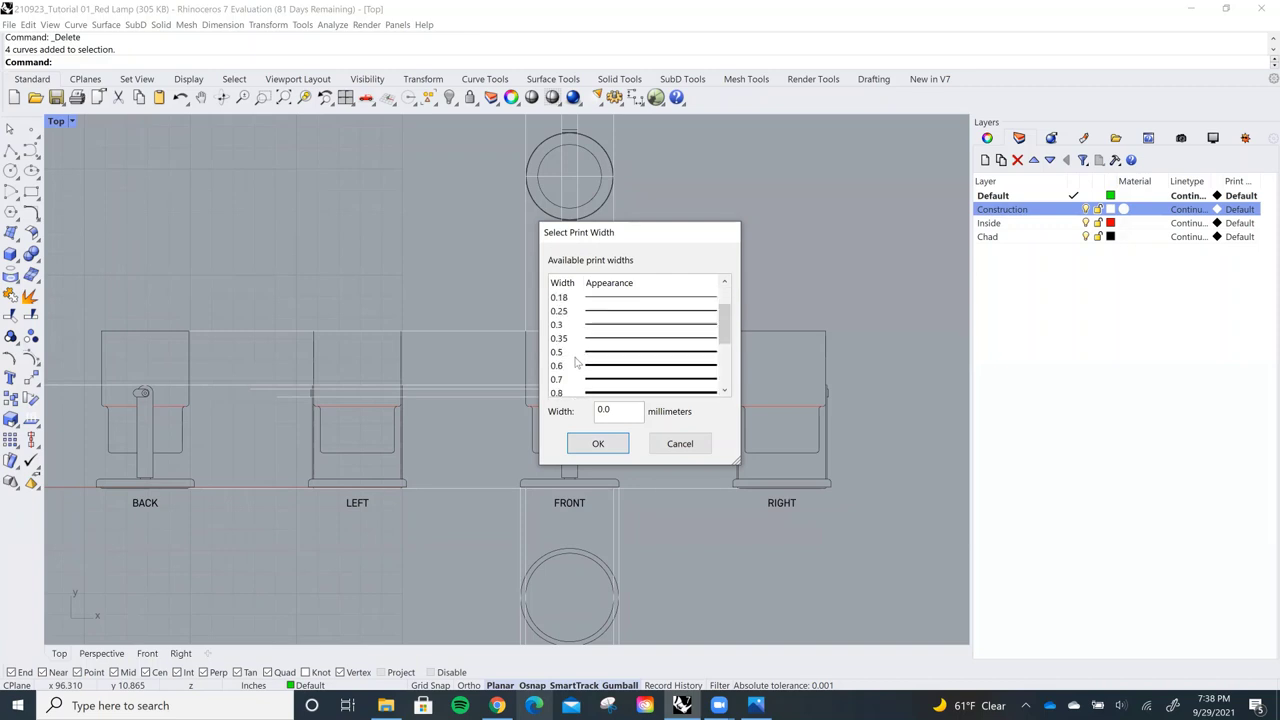
{"action": "scroll", "coordinate": [595, 340], "scroll_direction": "up", "scroll_amount": 1}
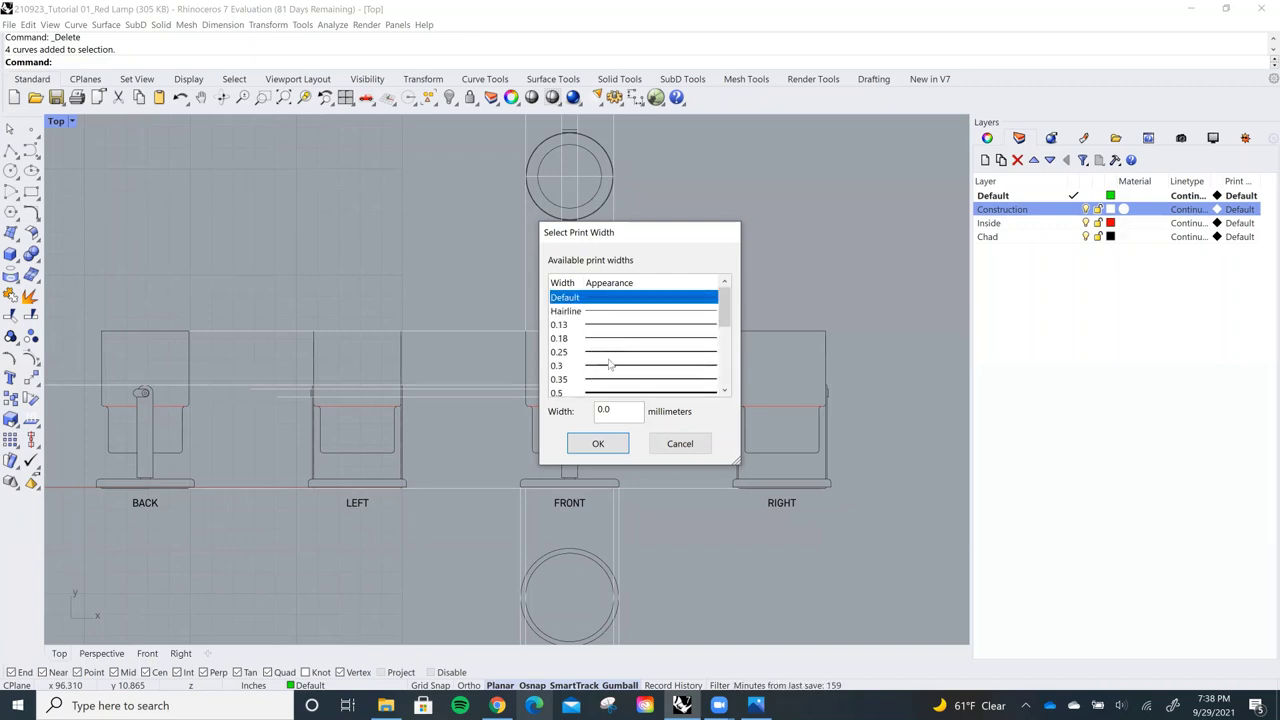
{"action": "left_click", "coordinate": [572, 311]}
{"action": "left_click", "coordinate": [598, 443]}
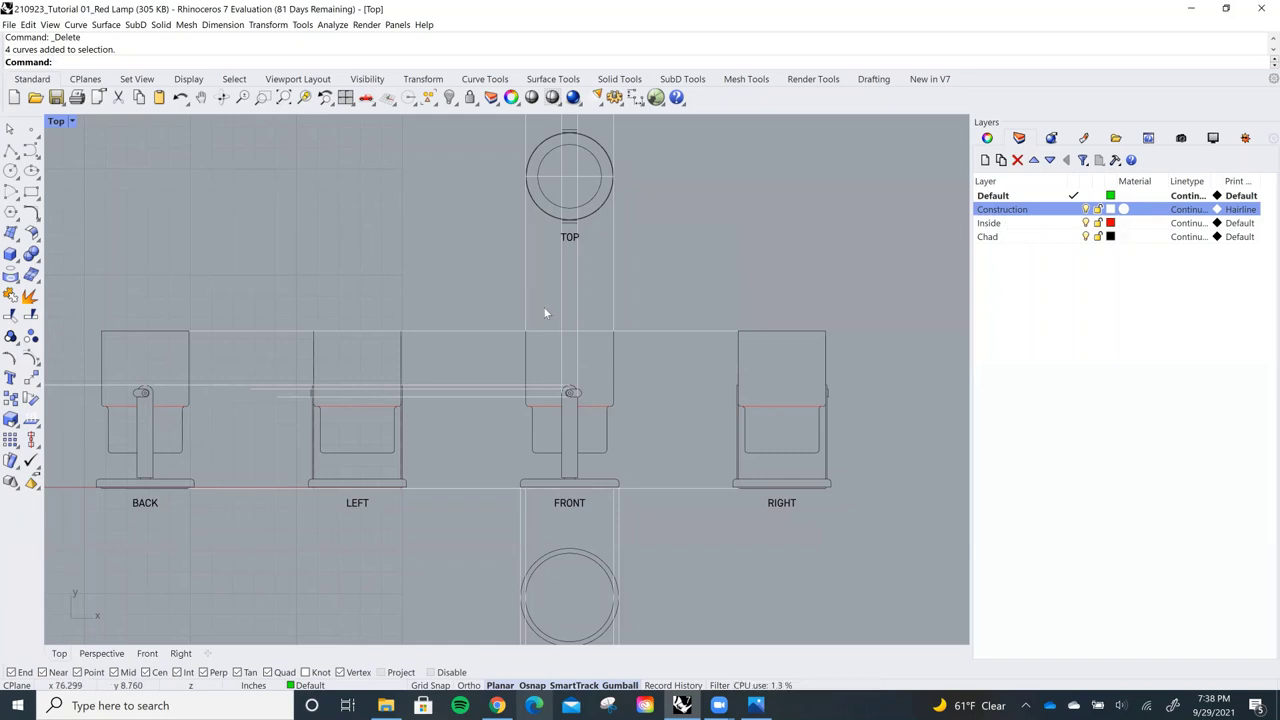
{"action": "right_click_drag", "start_coordinate": [551, 303], "coordinate": [550, 316]}
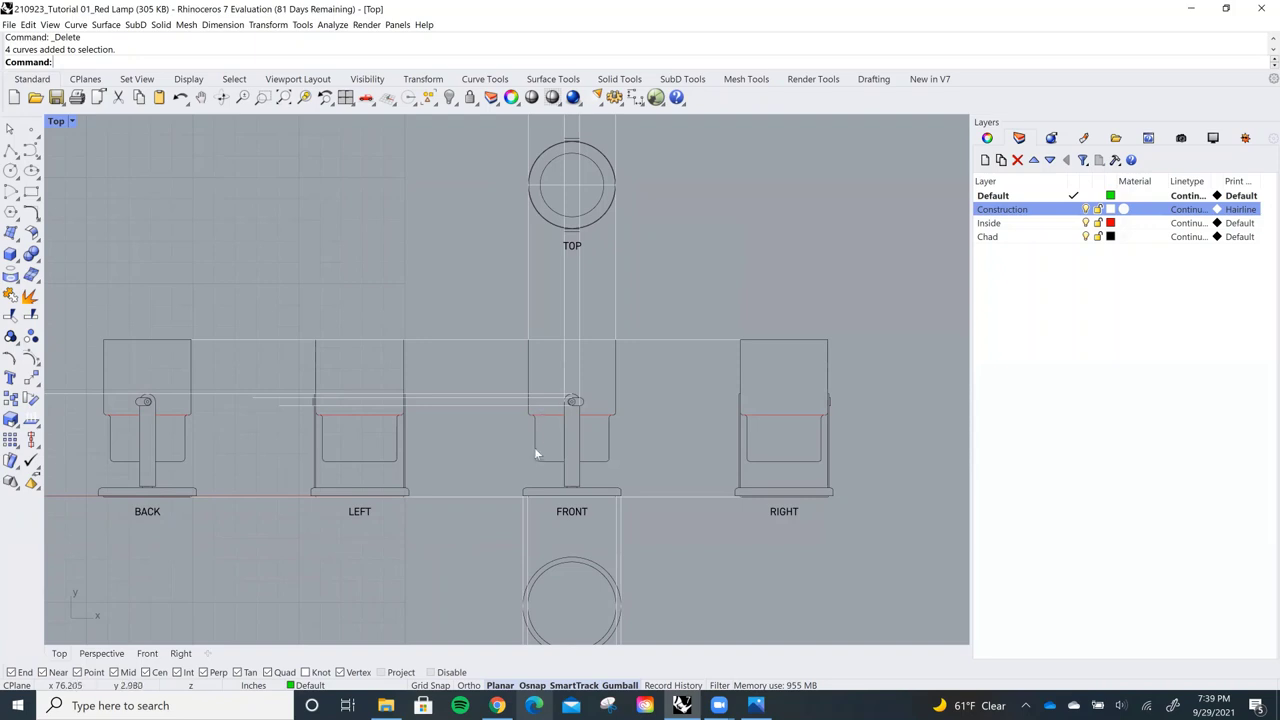
Give the Construction layer a Dark Gray print colour and recentre the lamp views
{"action": "left_click", "coordinate": [1217, 210]}
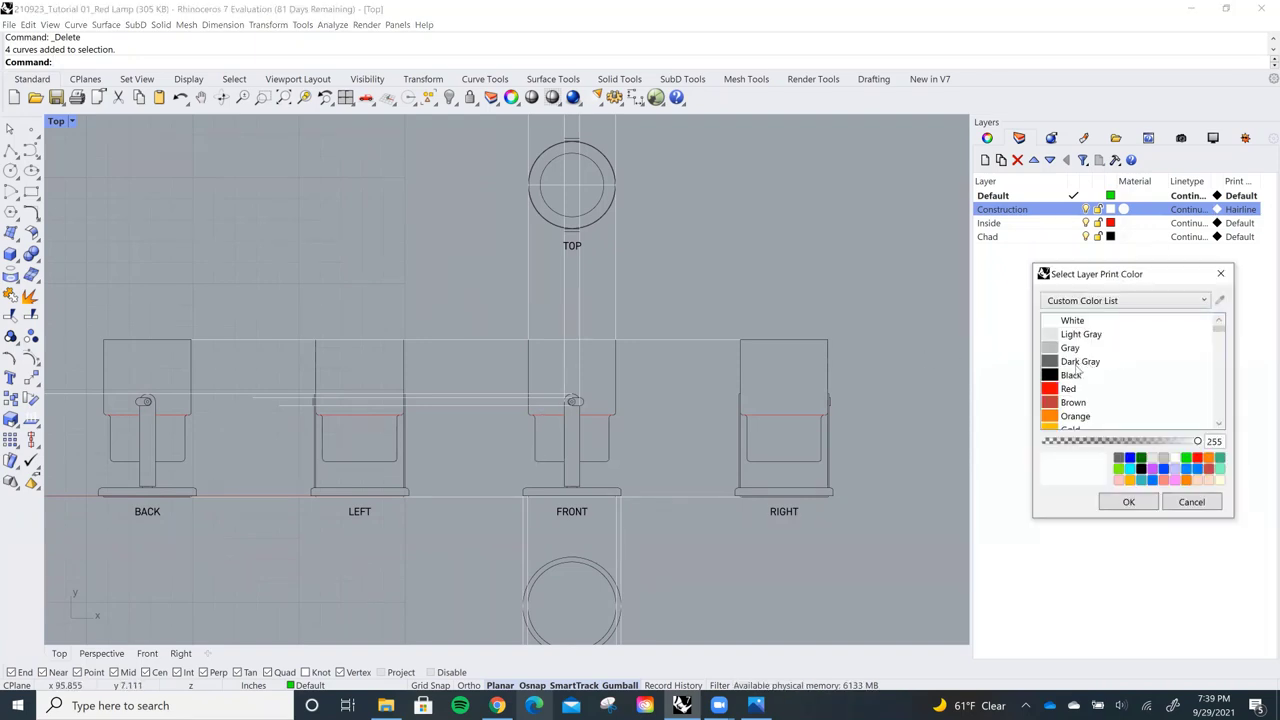
{"action": "left_click", "coordinate": [1079, 362]}
{"action": "left_click", "coordinate": [1129, 502]}
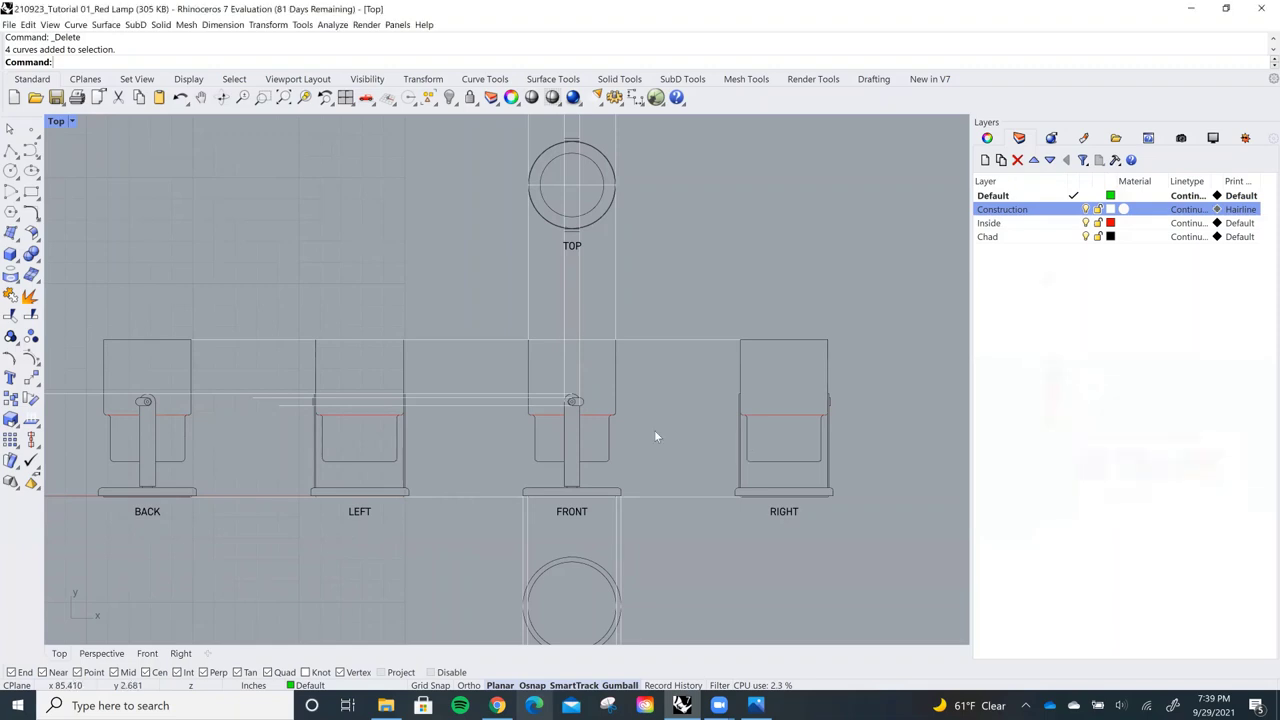
{"action": "right_click_drag", "start_coordinate": [655, 436], "coordinate": [662, 419]}
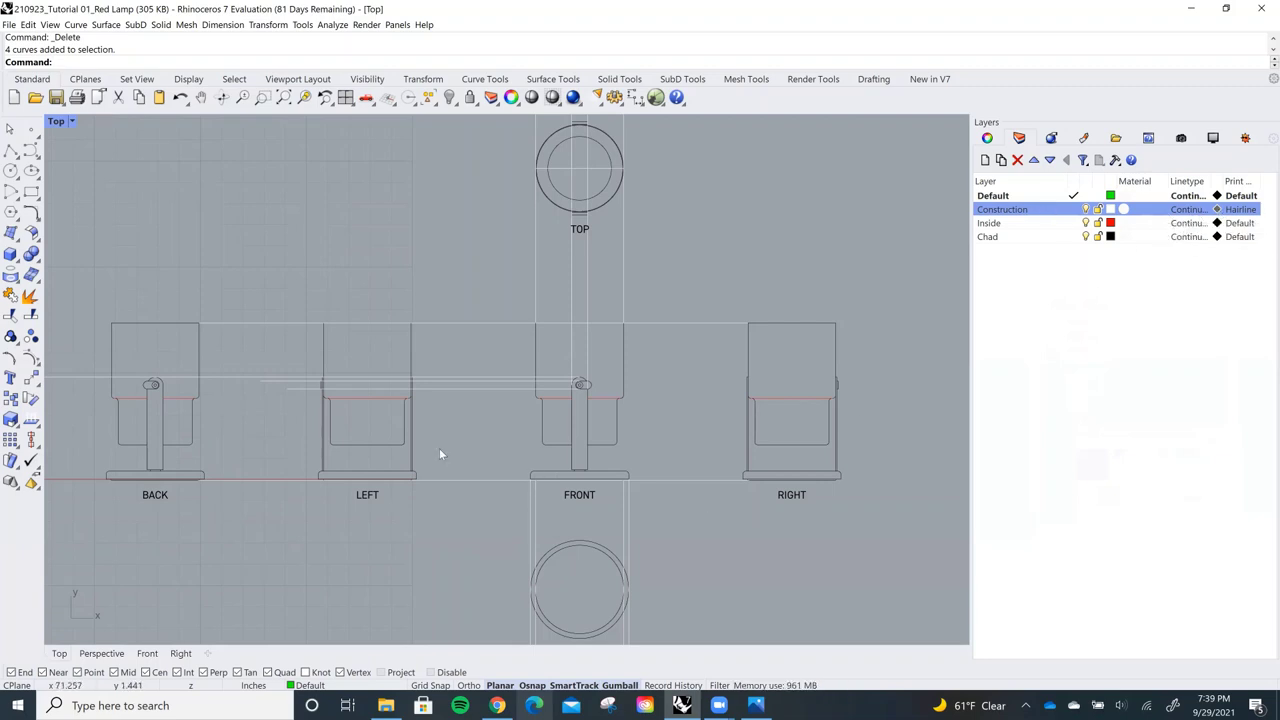
{"action": "scroll", "coordinate": [557, 460], "scroll_direction": "down", "scroll_amount": 3}
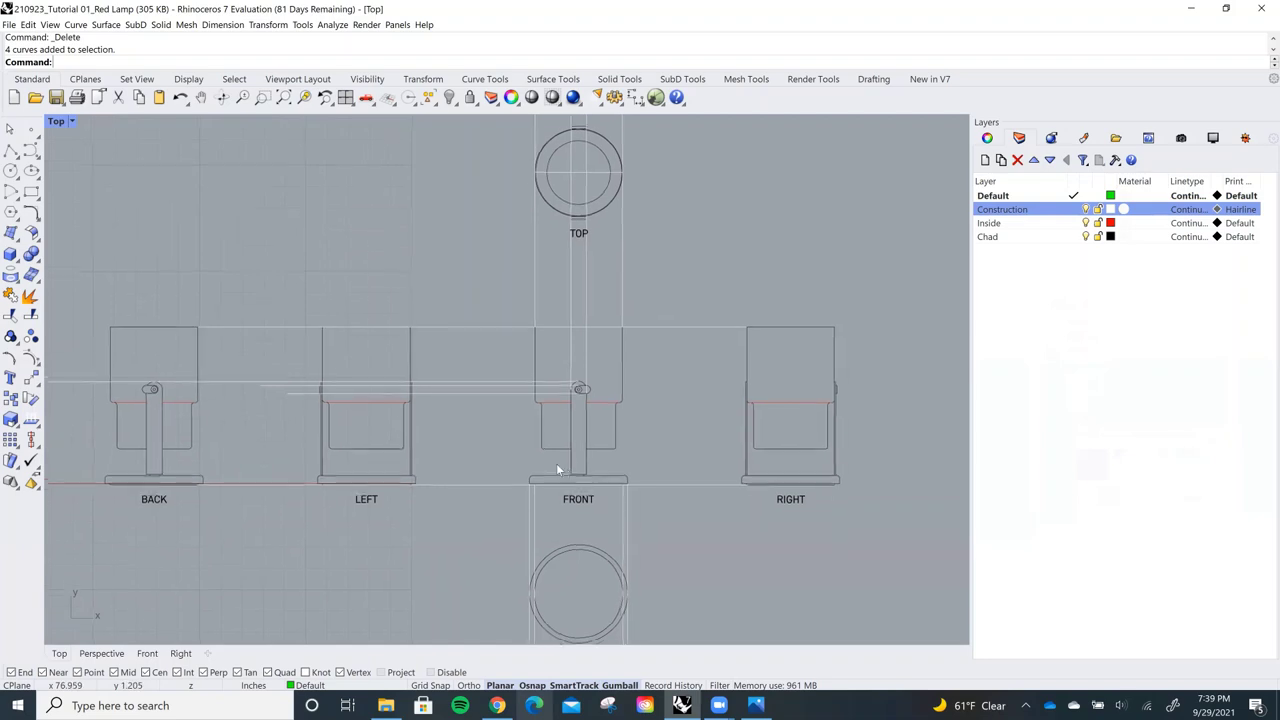
{"action": "right_click_drag", "start_coordinate": [572, 468], "coordinate": [565, 455]}
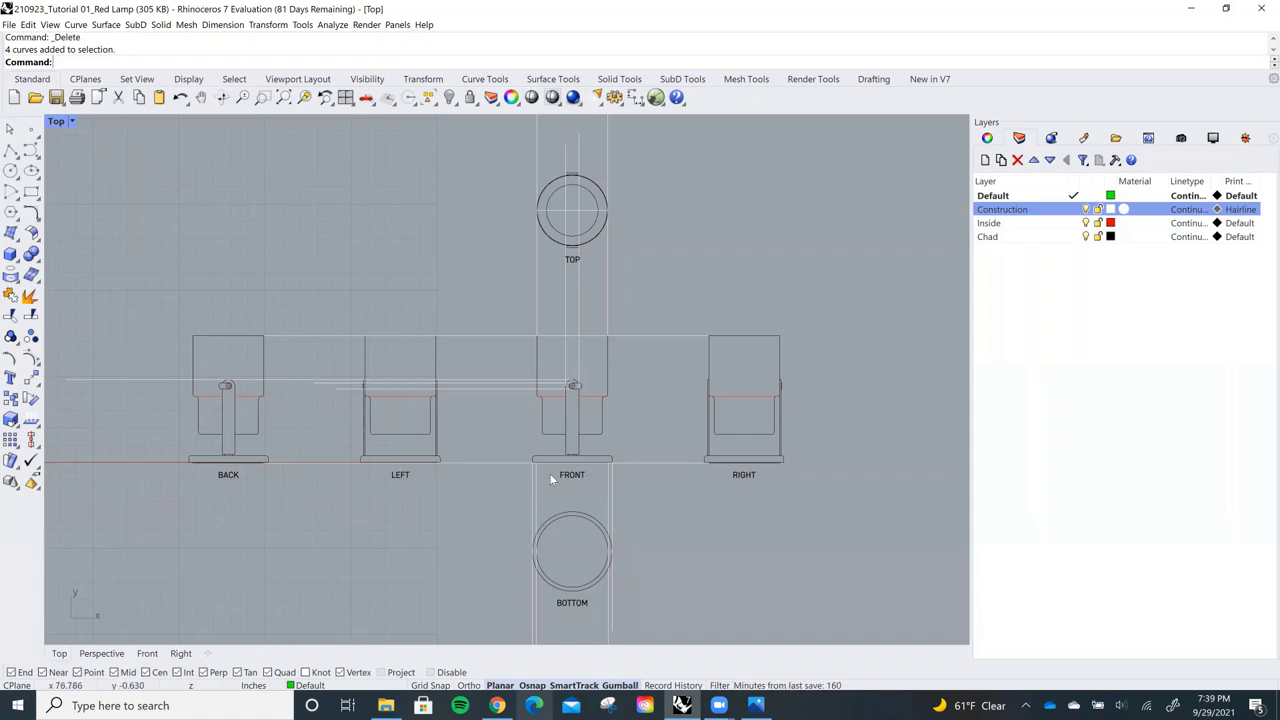
{"action": "right_click_drag", "start_coordinate": [549, 473], "coordinate": [555, 458]}
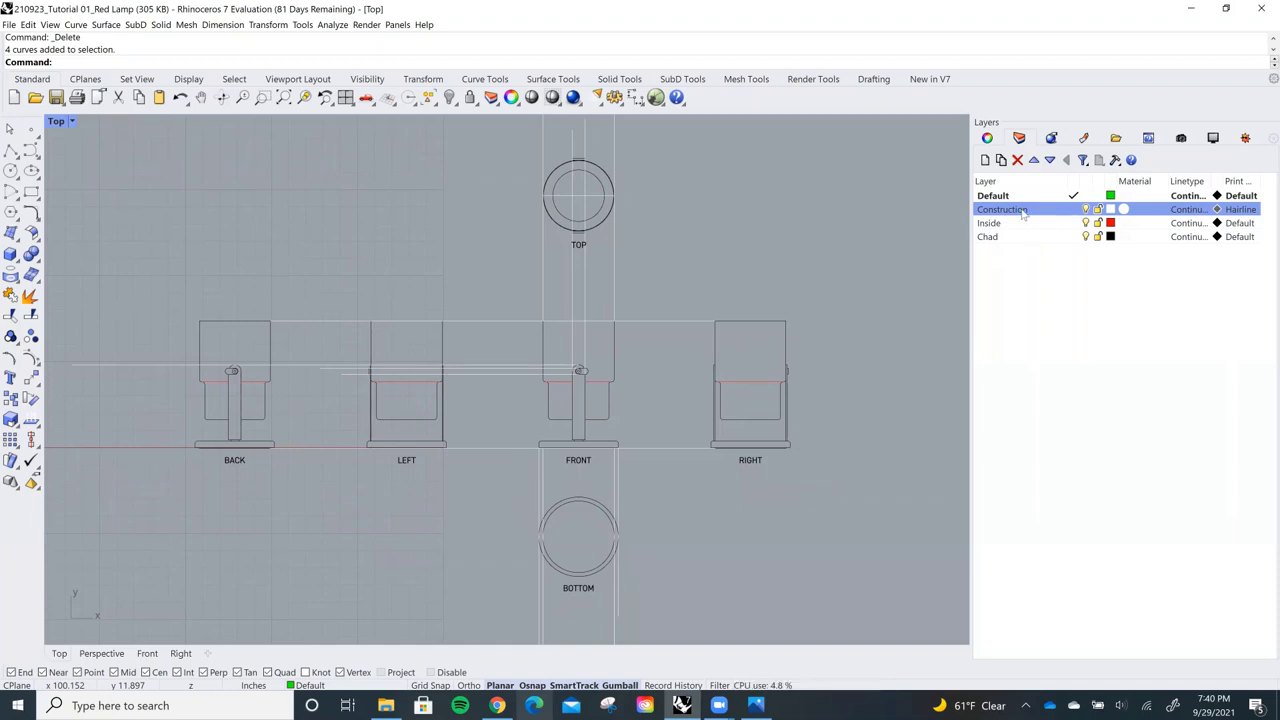
Add a new layer named 'Printing'
{"action": "left_click", "coordinate": [1003, 237]}
{"action": "right_click", "coordinate": [1021, 239]}
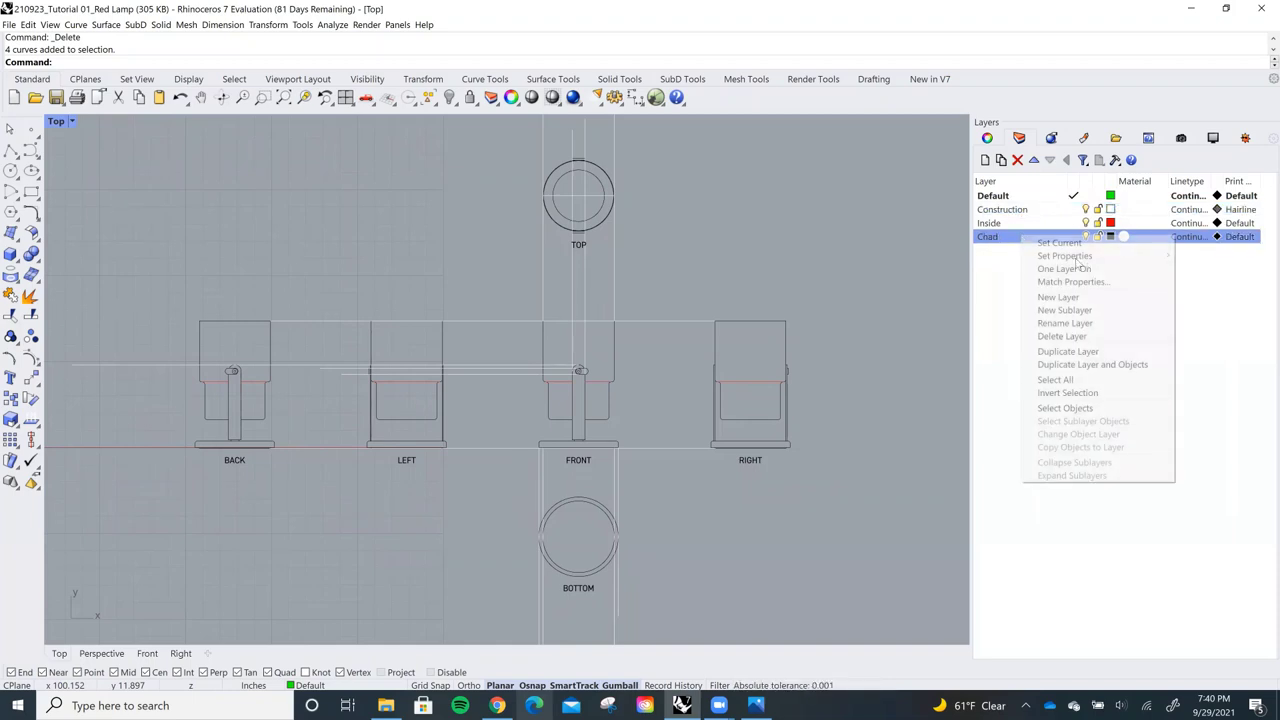
{"action": "left_click", "coordinate": [1101, 302]}
{"action": "type", "text": "Printing"}
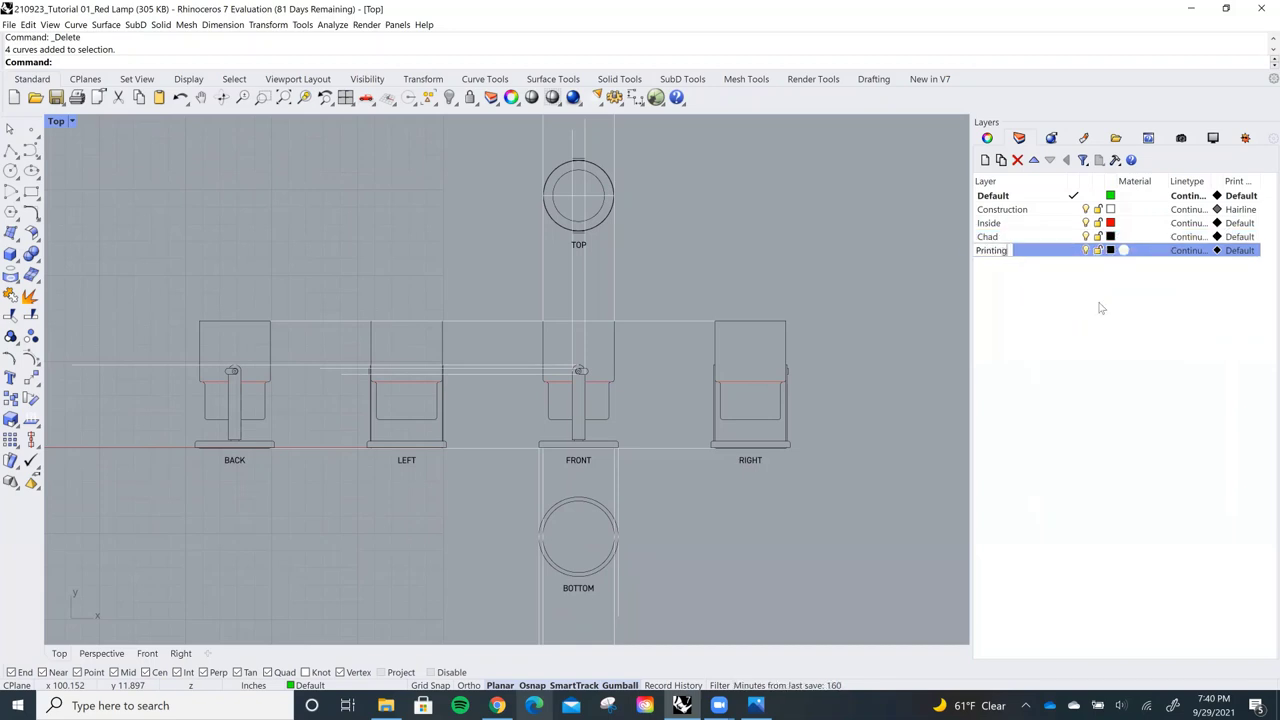
{"action": "key", "text": "Return"}
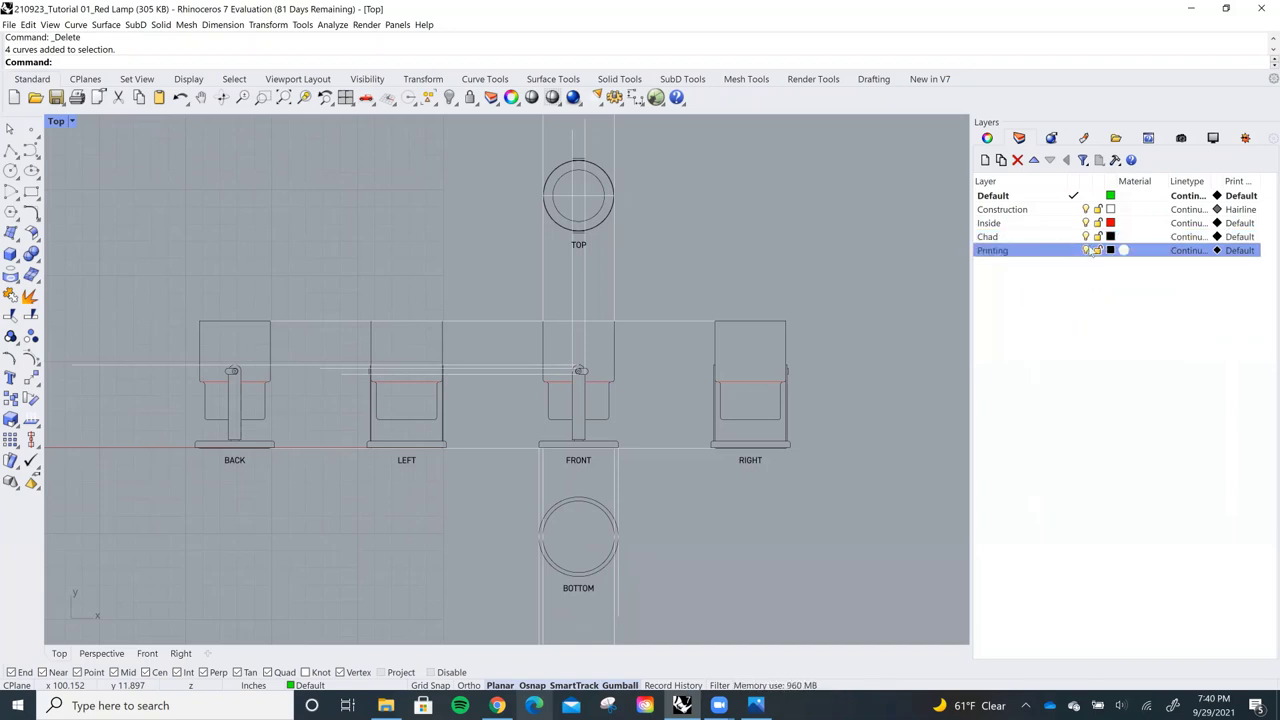
Make the Printing layer's colour blue
{"action": "left_click", "coordinate": [1110, 251]}
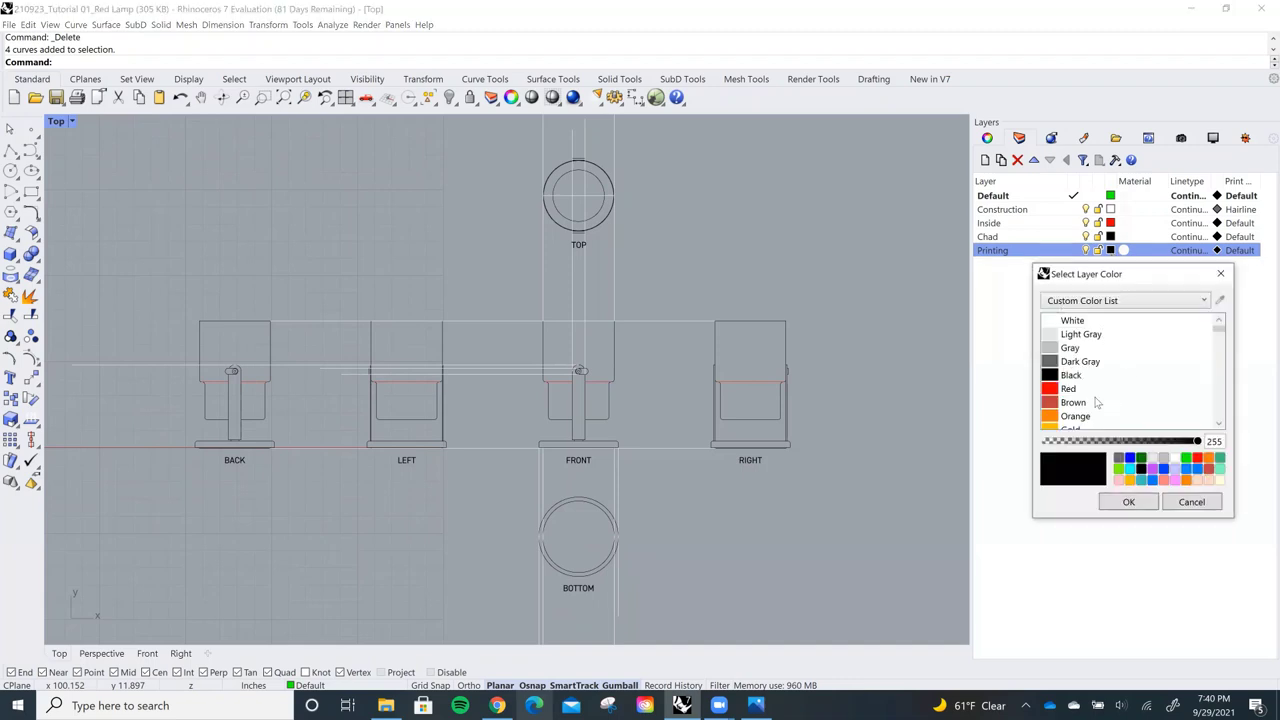
{"action": "scroll", "coordinate": [1098, 403], "scroll_direction": "down", "scroll_amount": 1}
{"action": "left_click", "coordinate": [1129, 459]}
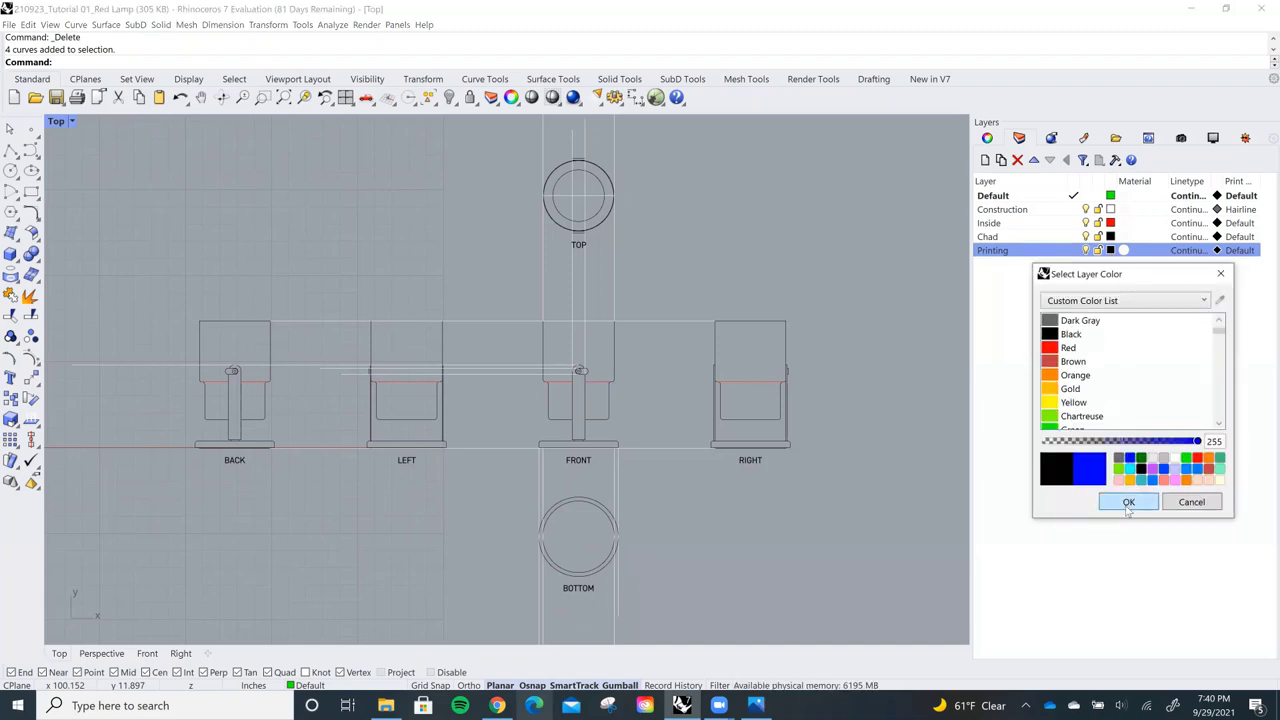
{"action": "left_click", "coordinate": [1128, 502]}
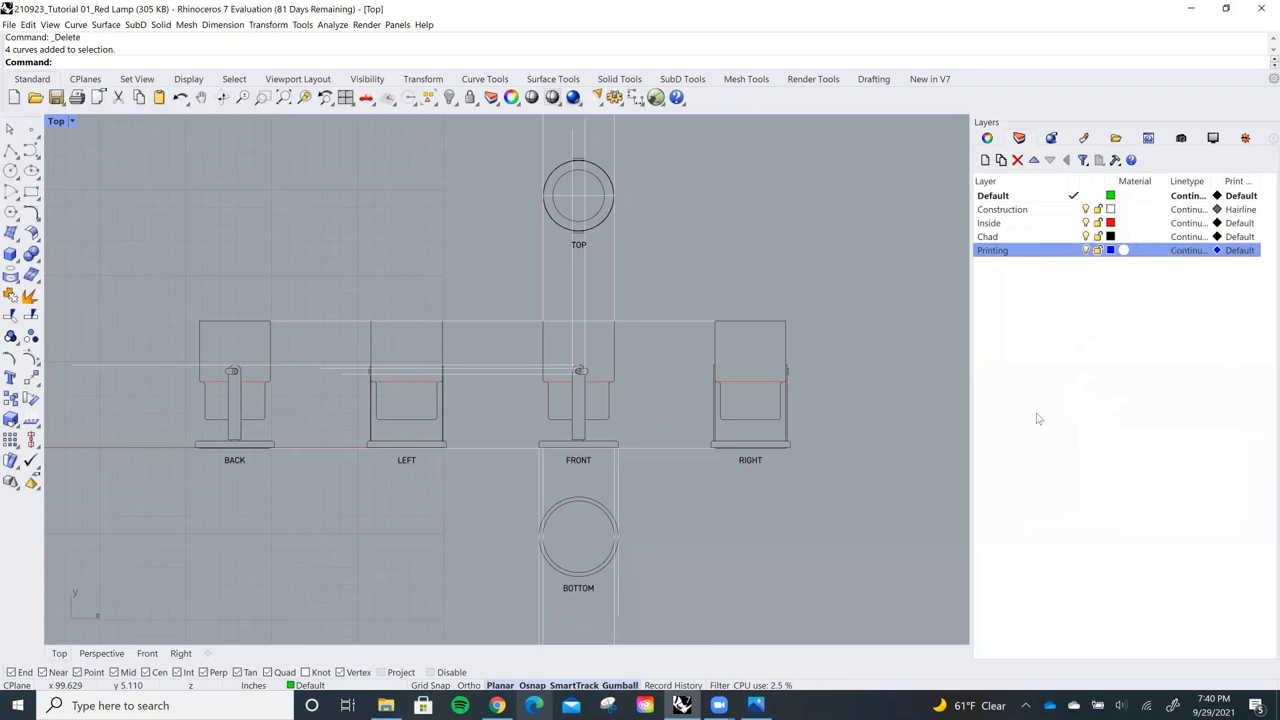
{"action": "right_click_drag", "start_coordinate": [740, 380], "coordinate": [762, 363]}
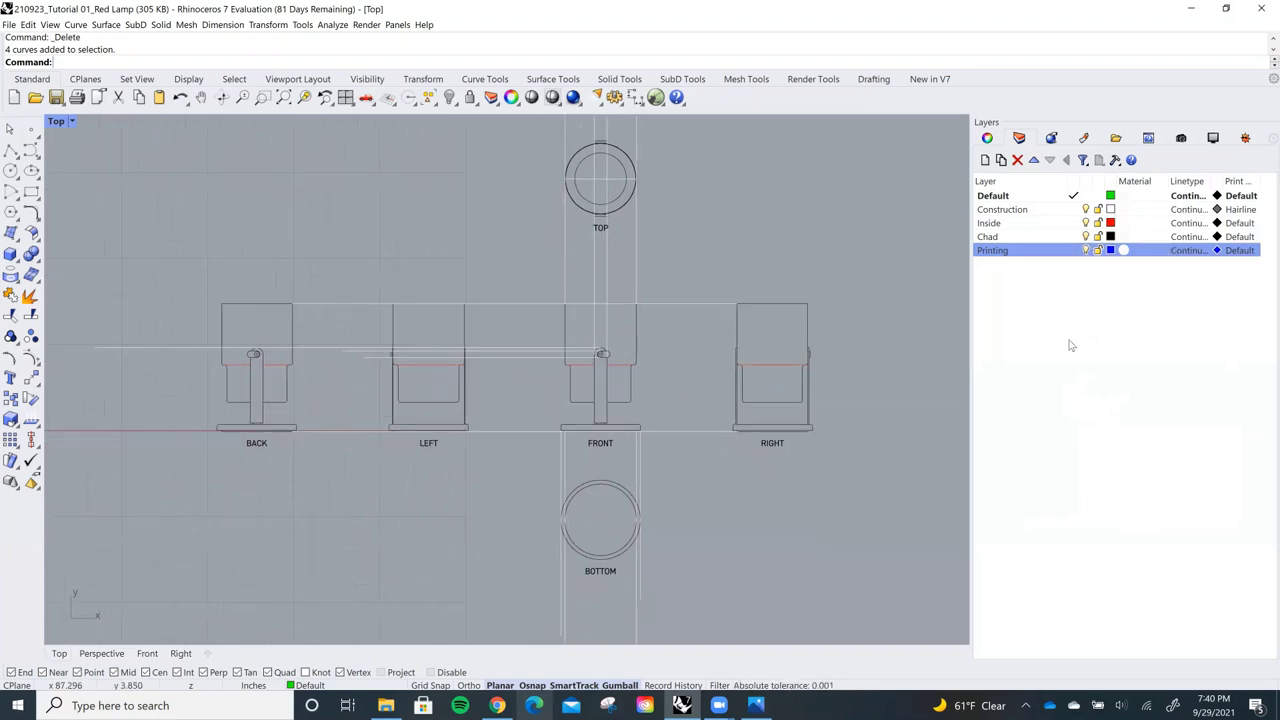
Set the Printing layer's print width to No Print, then begin a rectangle
{"action": "left_click", "coordinate": [1240, 250]}
{"action": "scroll", "coordinate": [641, 345], "scroll_direction": "down", "scroll_amount": 3}
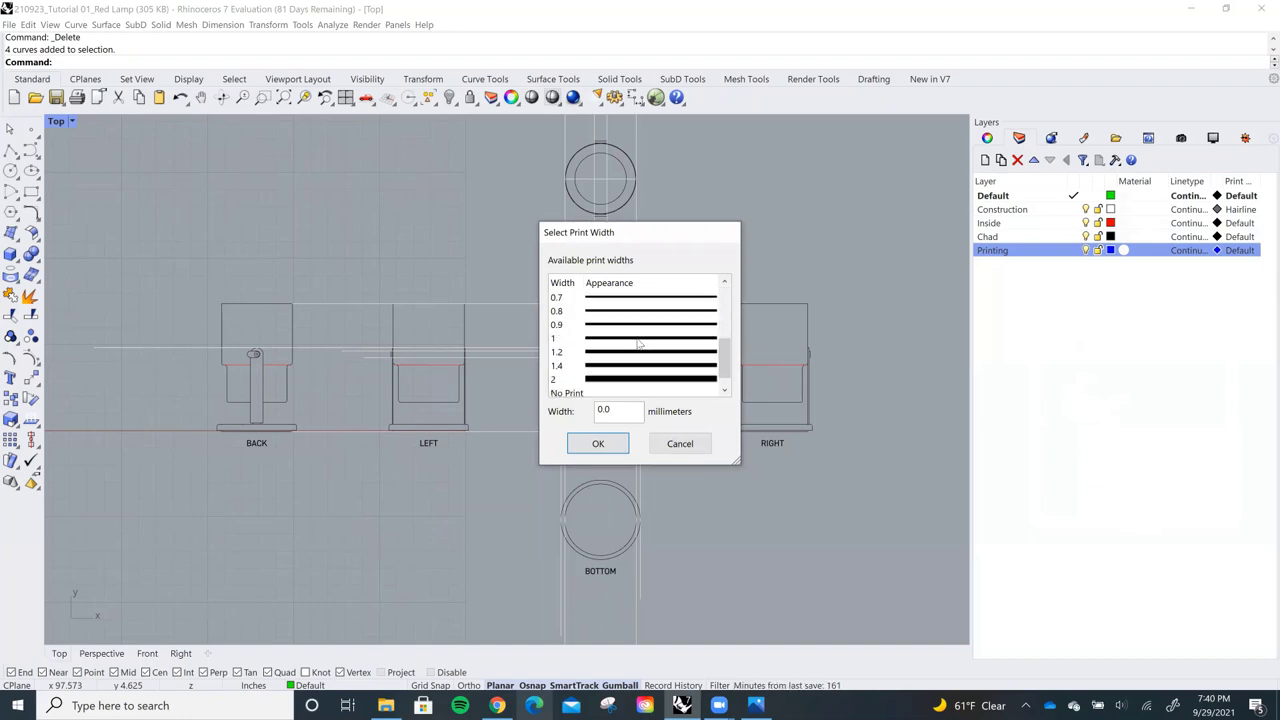
{"action": "left_click", "coordinate": [582, 393]}
{"action": "left_click", "coordinate": [598, 444]}
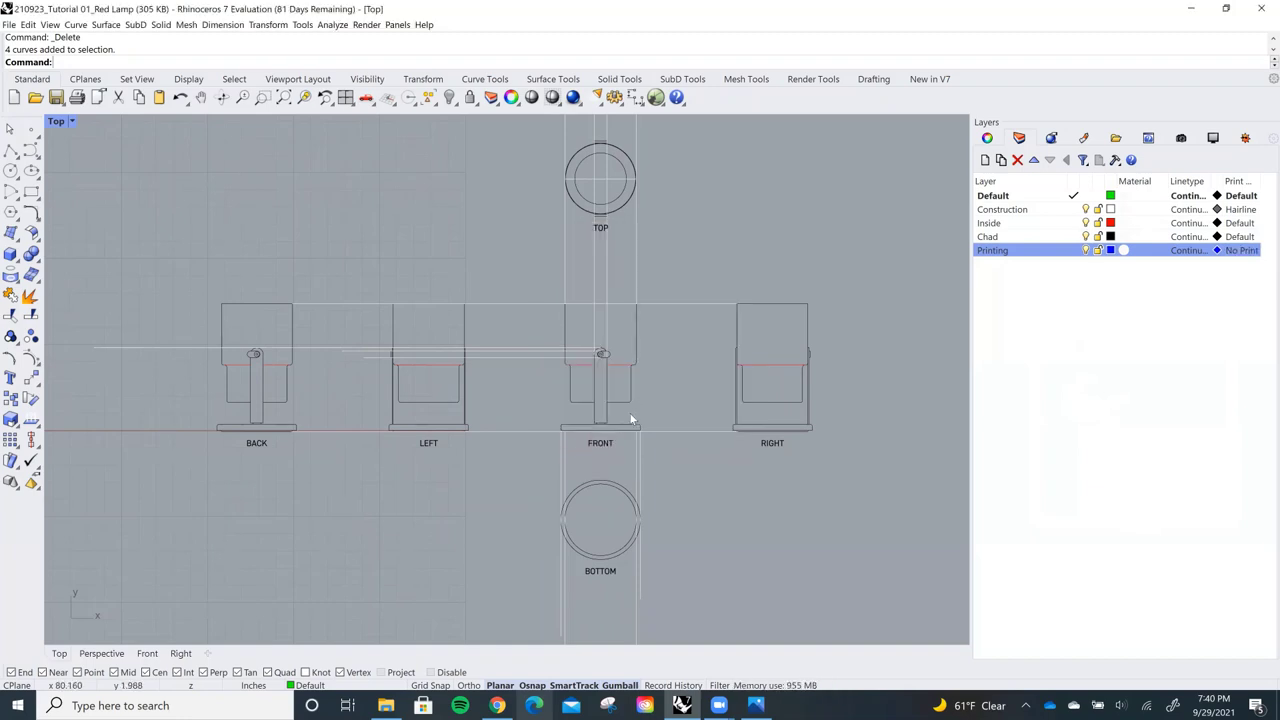
{"action": "scroll", "coordinate": [629, 412], "scroll_direction": "down", "scroll_amount": 2}
{"action": "left_click", "coordinate": [32, 195]}
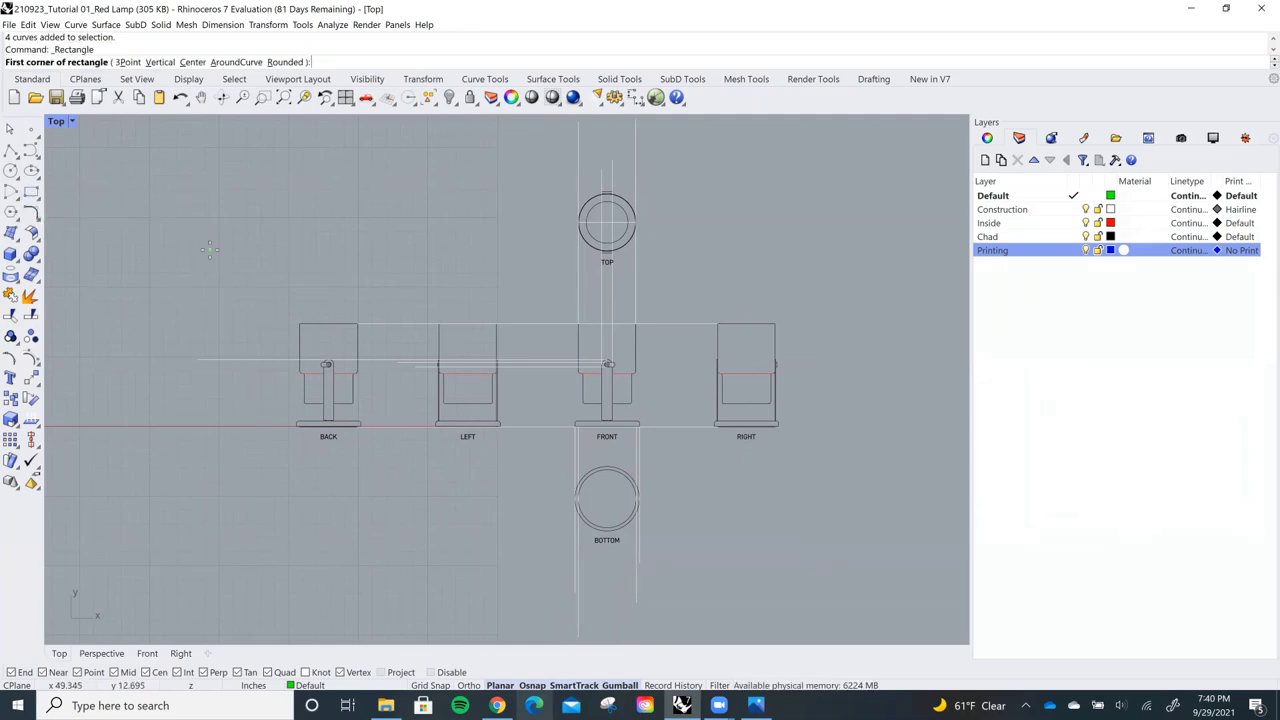
{"action": "left_click", "coordinate": [210, 249]}
{"action": "left_click", "coordinate": [1073, 251]}
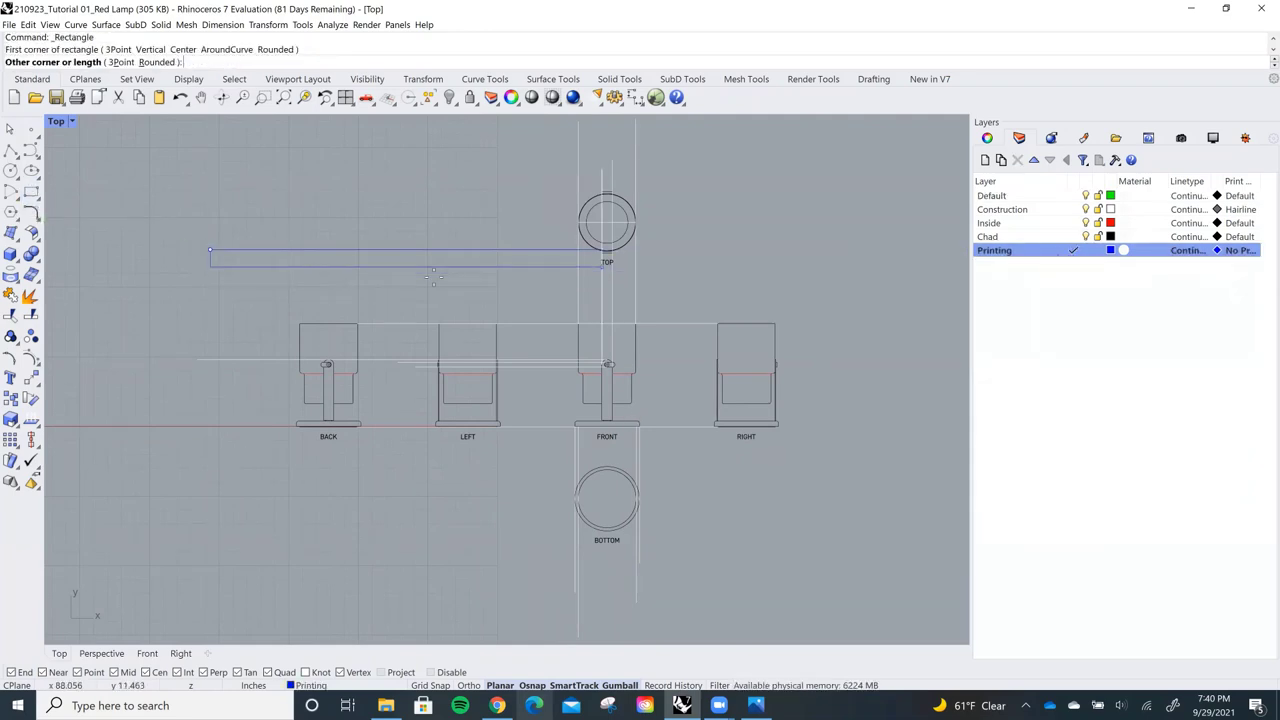
{"action": "type", "text": "11"}
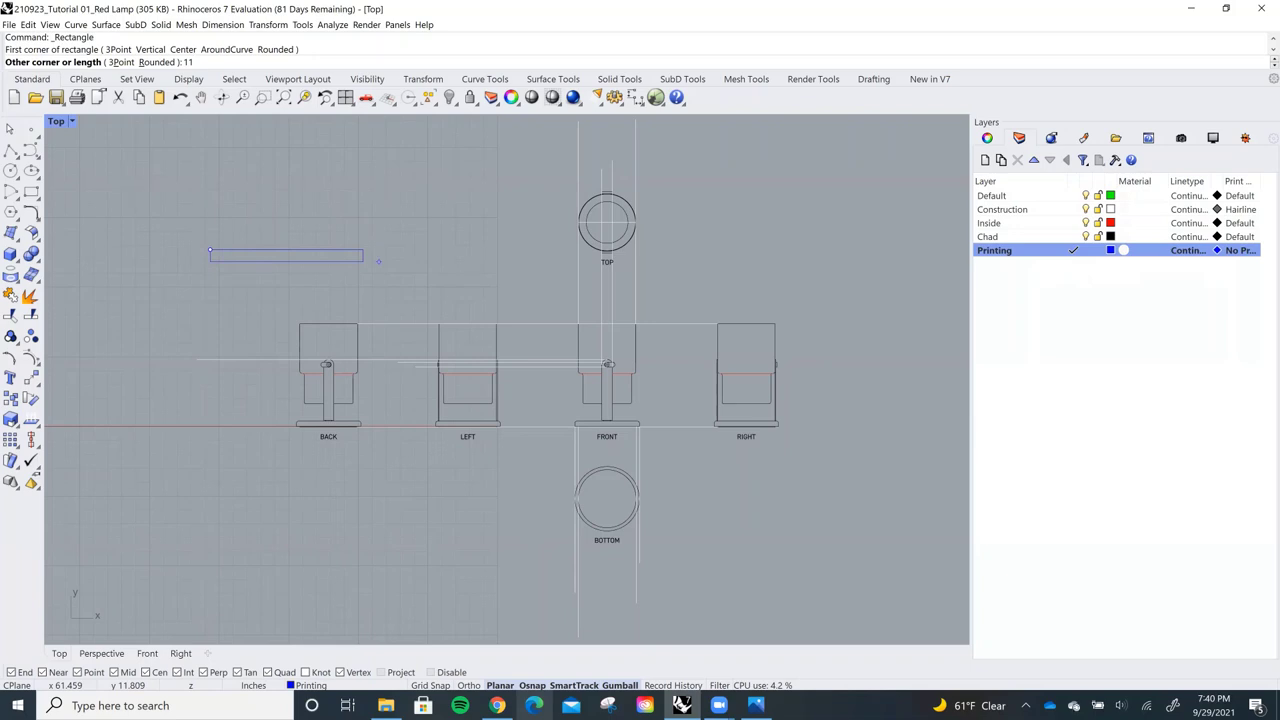
{"action": "type", "text": ",17"}
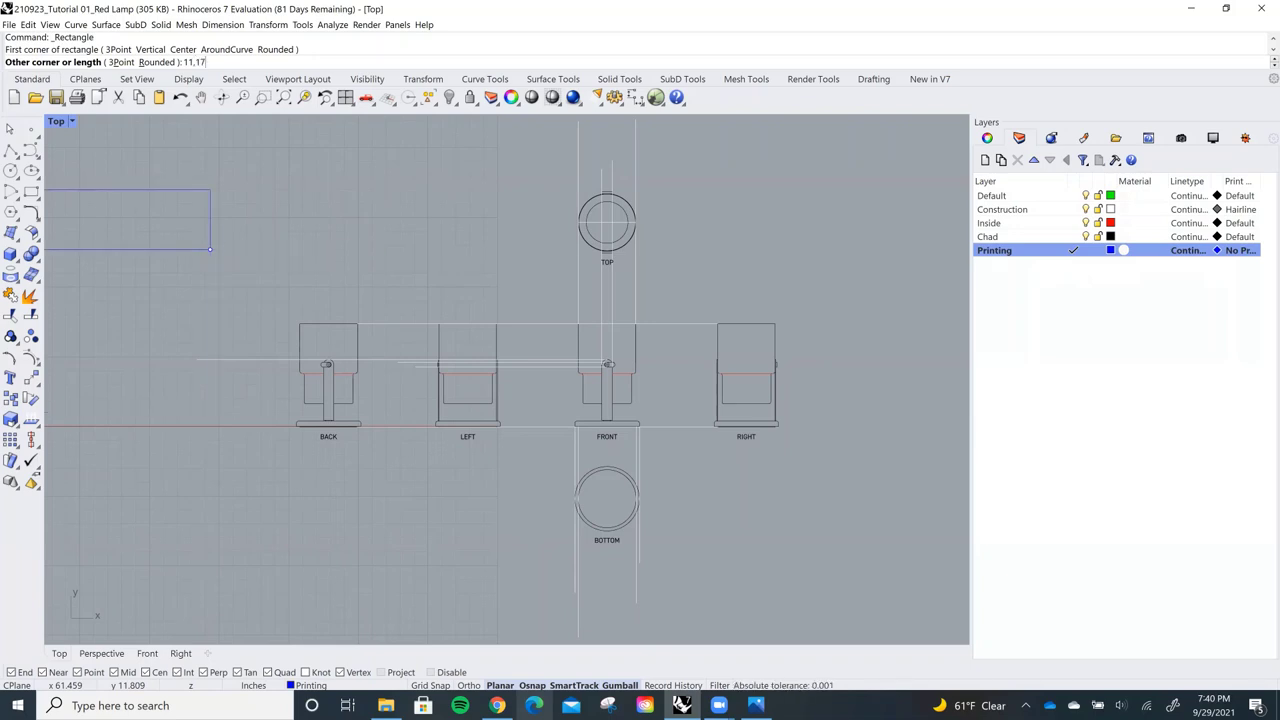
{"action": "key", "text": "BackSpace"}
{"action": "key", "text": "BackSpace"}
{"action": "key", "text": "BackSpace"}
{"action": "key", "text": "BackSpace"}
{"action": "key", "text": "BackSpace"}
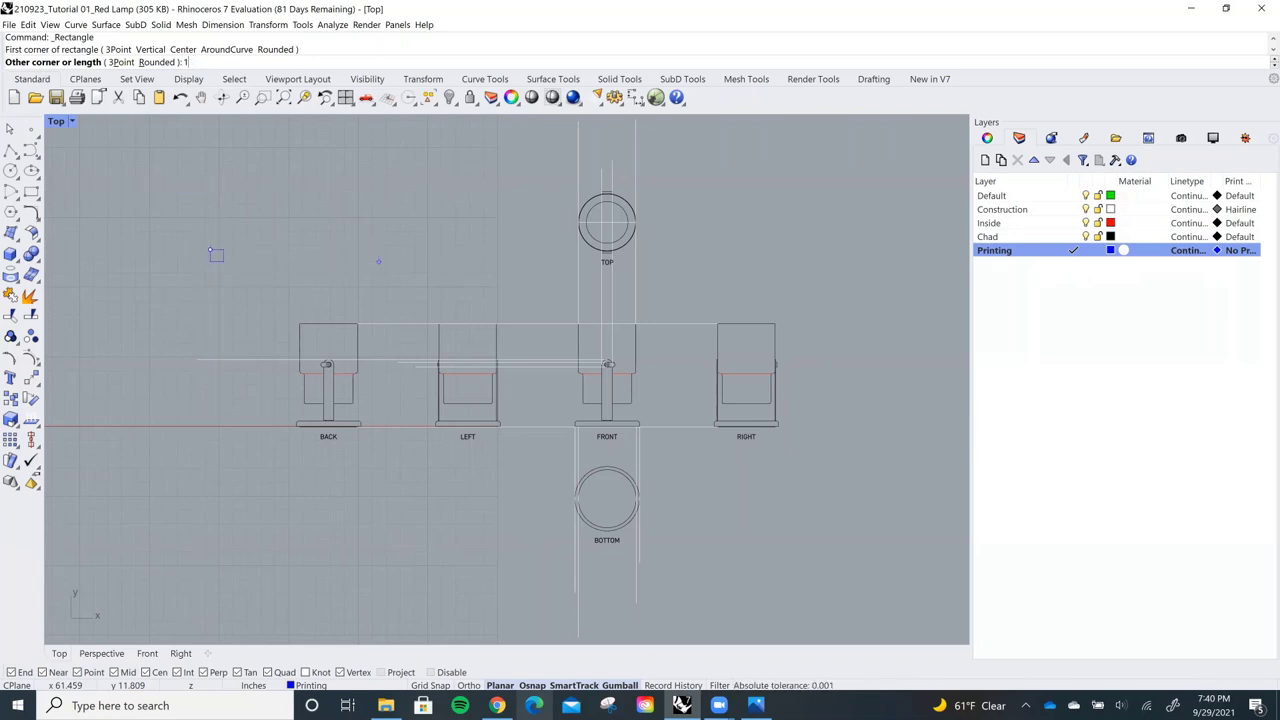
{"action": "type", "text": "@11"}
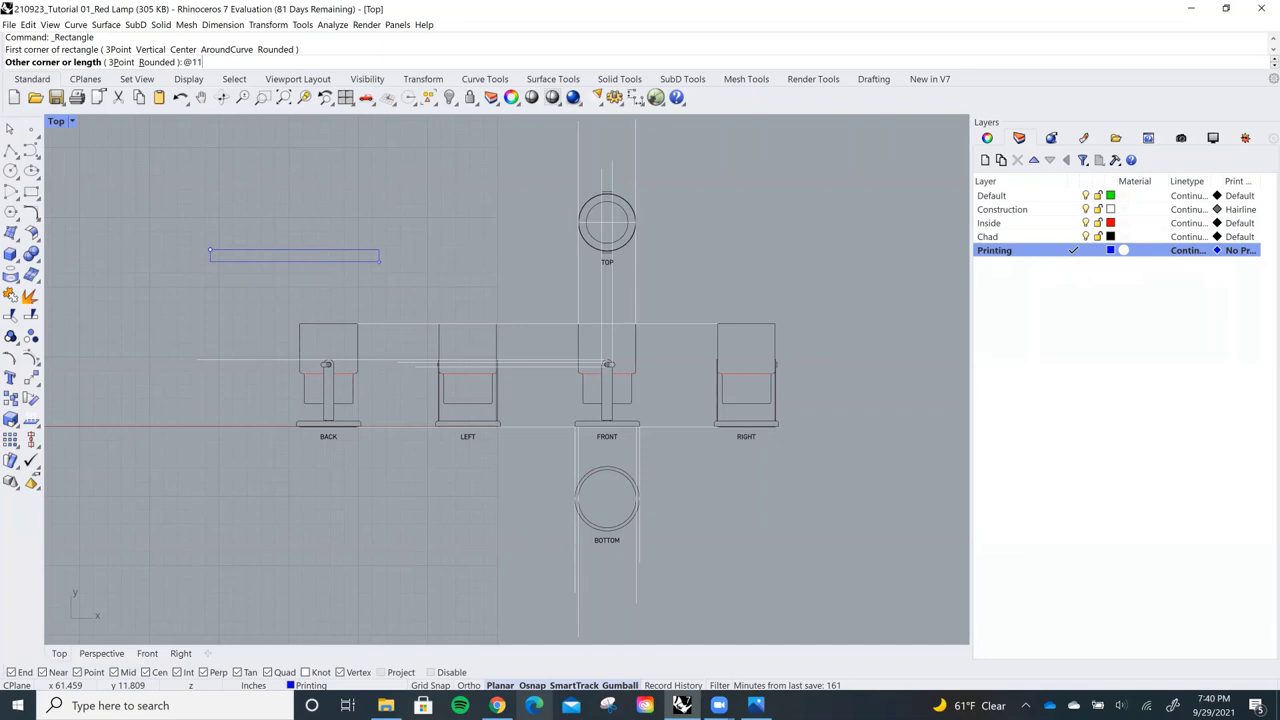
{"action": "type", "text": ",0"}
{"action": "key", "text": "Return"}
{"action": "type", "text": "@"}
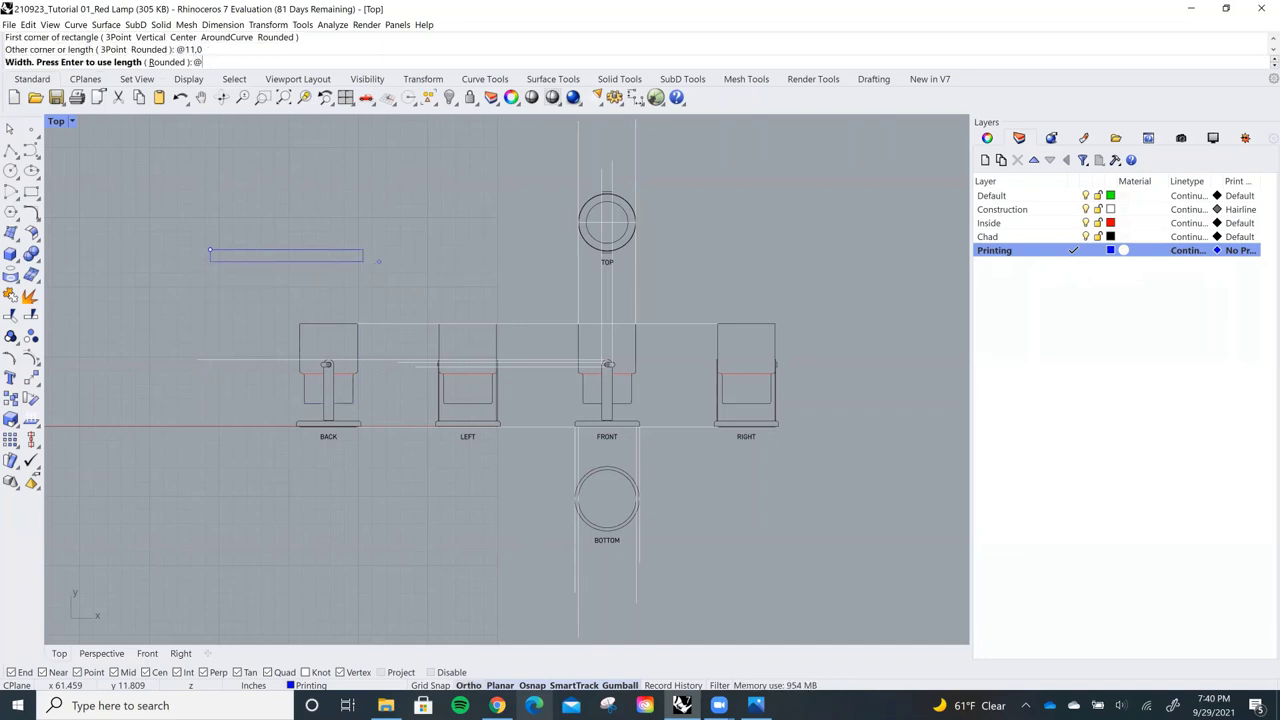
{"action": "type", "text": "0,17"}
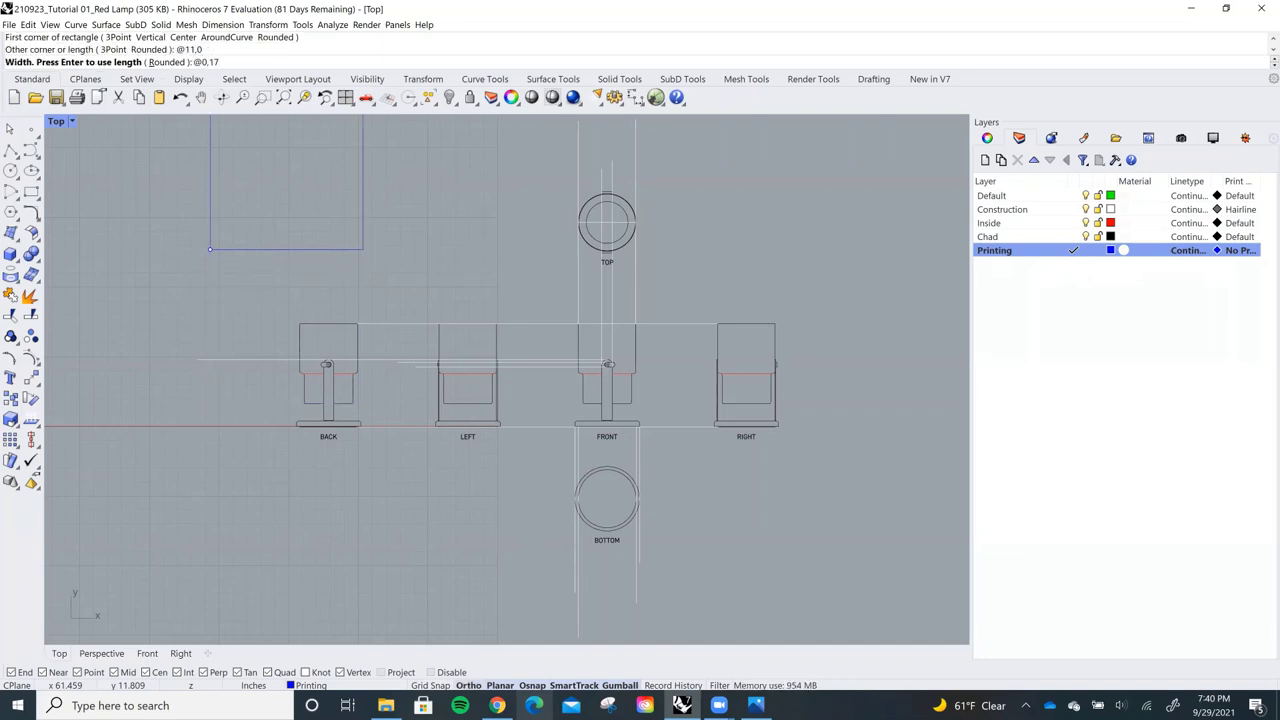
{"action": "key", "text": "Return"}
Rotate the 11 by 17 border rectangle 90 degrees to landscape
{"action": "right_click_drag", "start_coordinate": [433, 288], "coordinate": [455, 388]}
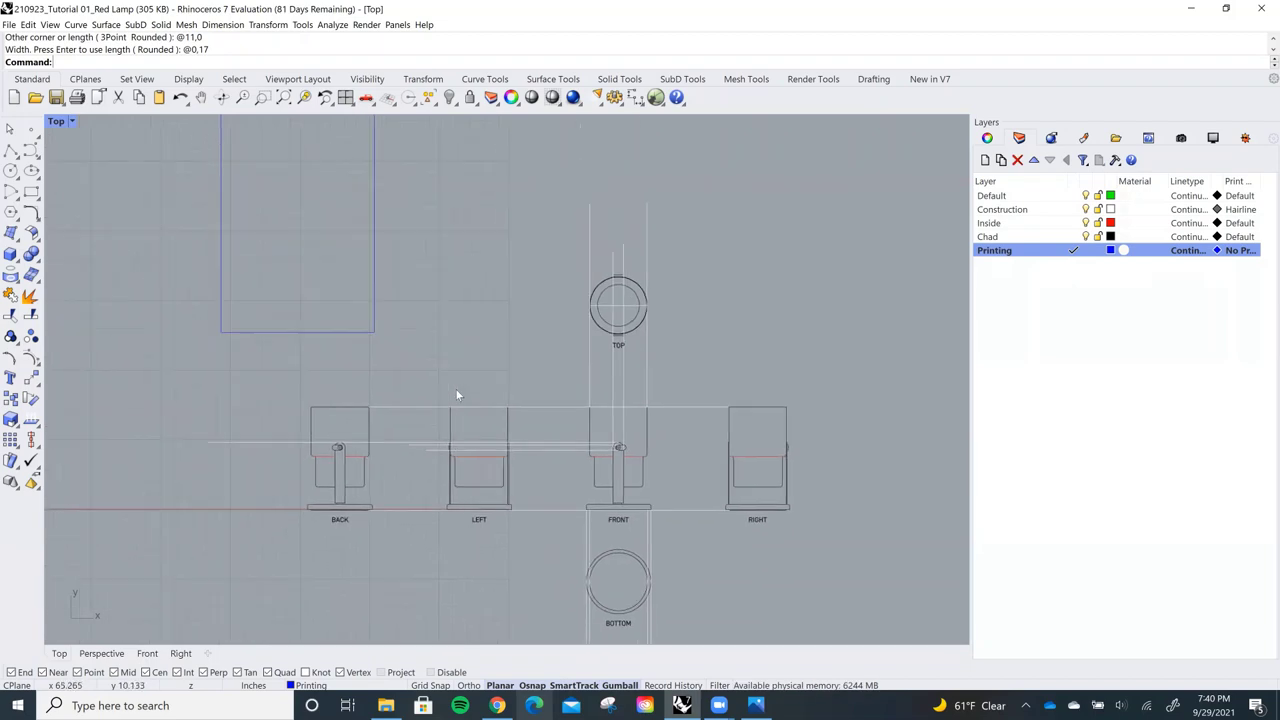
{"action": "left_click_drag", "start_coordinate": [455, 393], "coordinate": [313, 301]}
{"action": "left_click", "coordinate": [289, 252]}
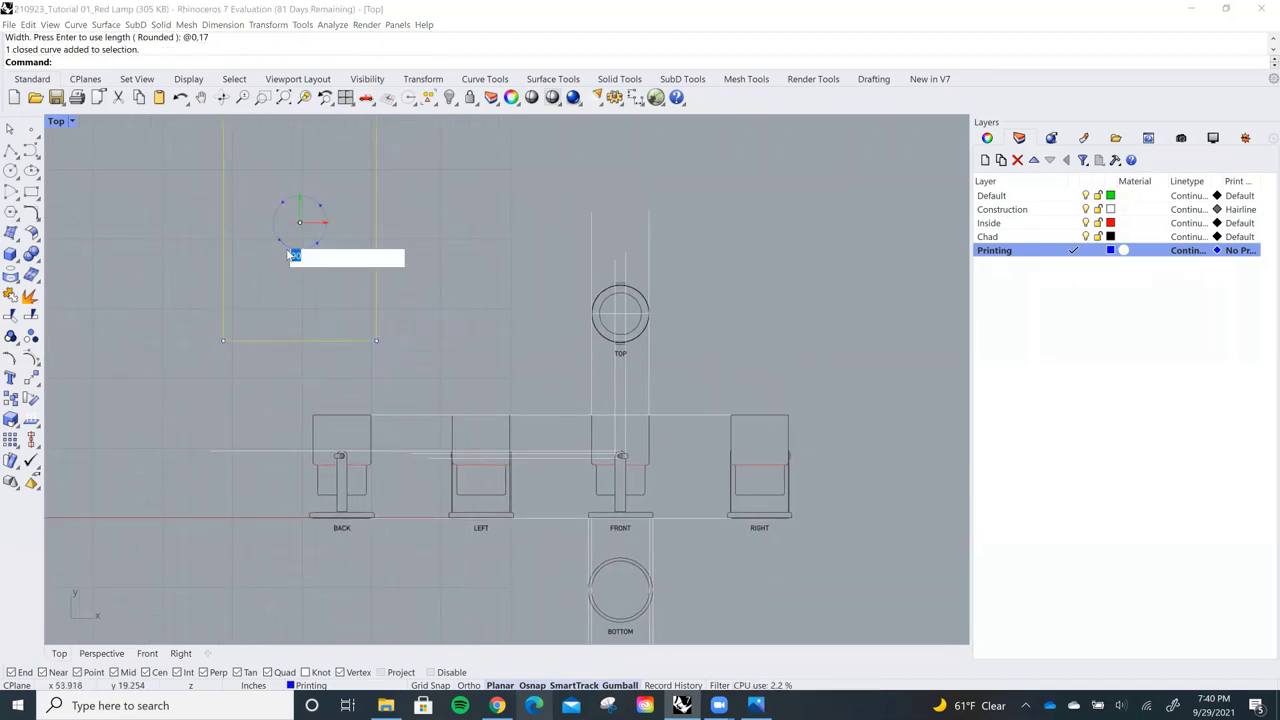
{"action": "key", "text": "Return"}
Move the landscape border rectangle over the lamp's six views
{"action": "left_click_drag", "start_coordinate": [362, 297], "coordinate": [613, 548]}
{"action": "left_click", "coordinate": [737, 366]}
{"action": "right_click_drag", "start_coordinate": [728, 366], "coordinate": [762, 319]}
{"action": "scroll", "coordinate": [715, 405], "scroll_direction": "up", "scroll_amount": 4}
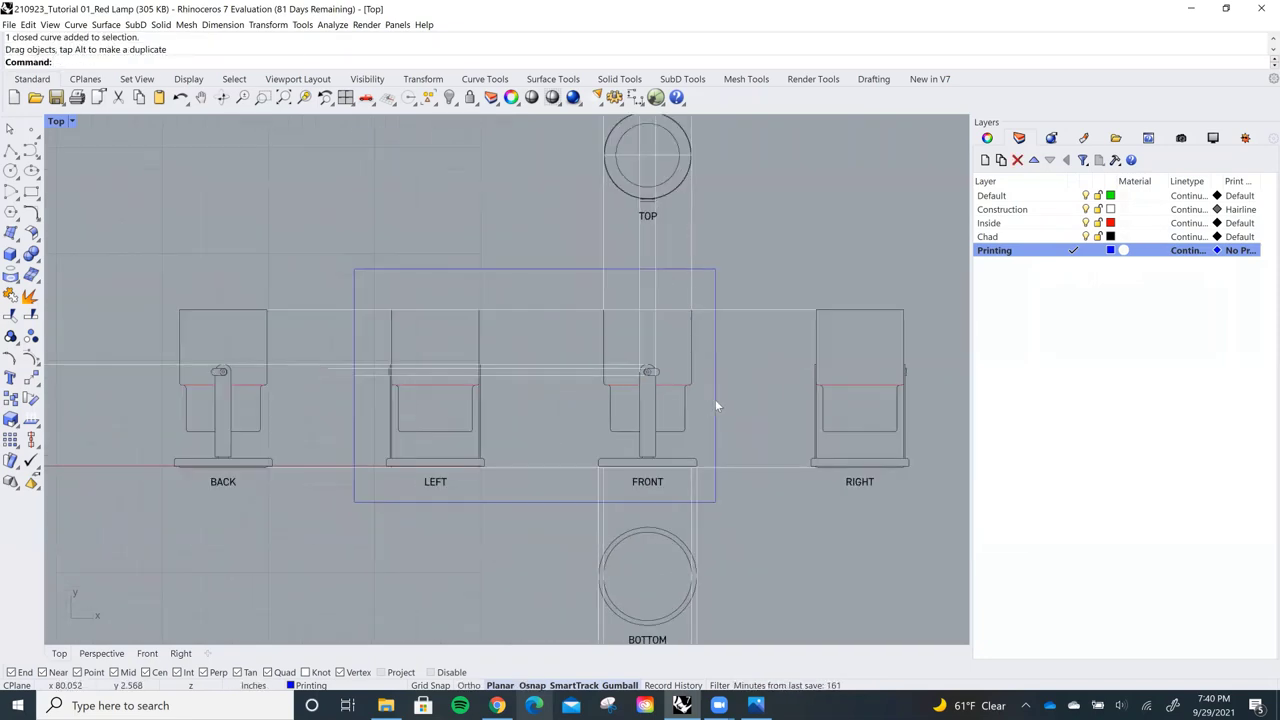
{"action": "left_click_drag", "start_coordinate": [717, 404], "coordinate": [720, 407]}
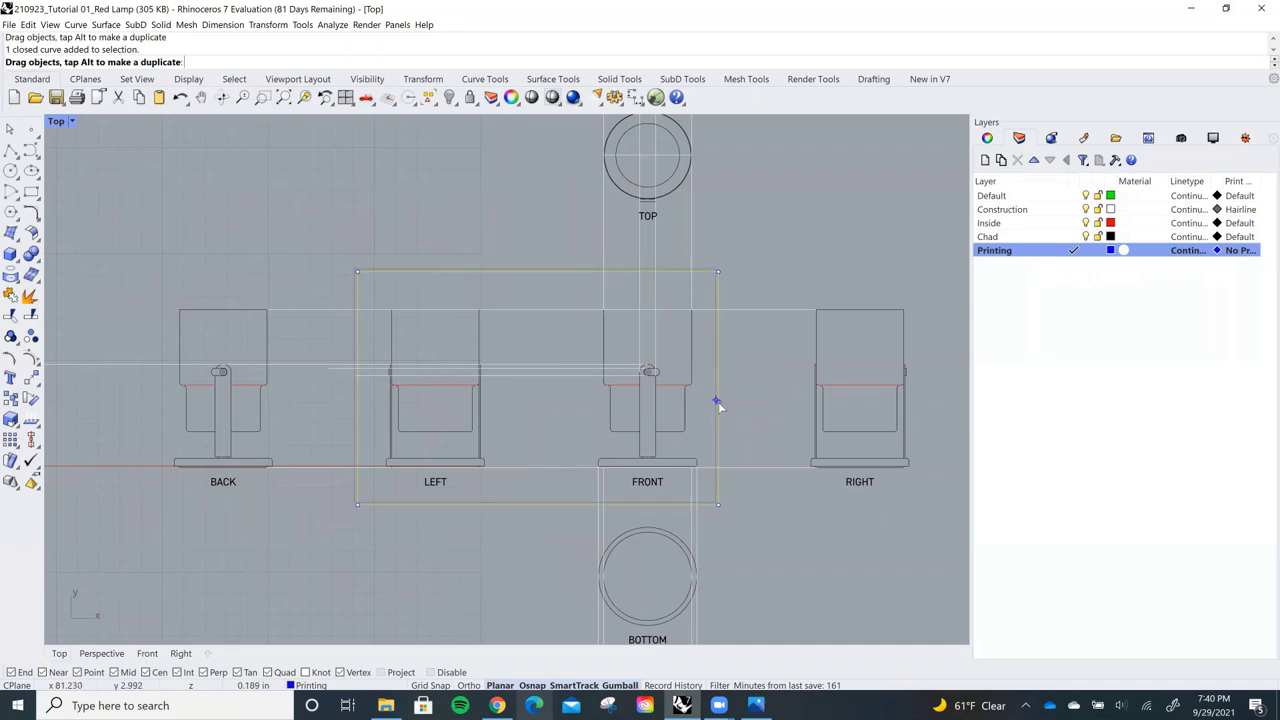
{"action": "left_click", "coordinate": [787, 256]}
{"action": "right_click_drag", "start_coordinate": [755, 310], "coordinate": [757, 311]}
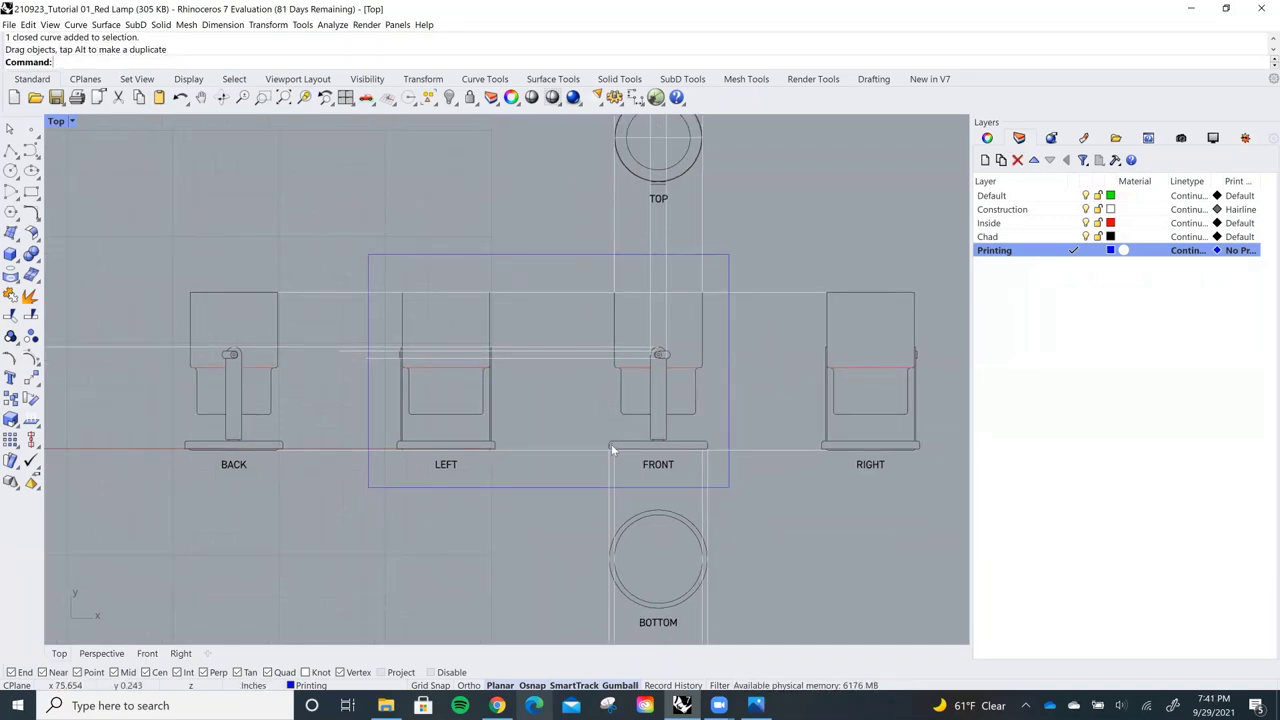
{"action": "scroll", "coordinate": [560, 475], "scroll_direction": "left", "scroll_amount": 2}
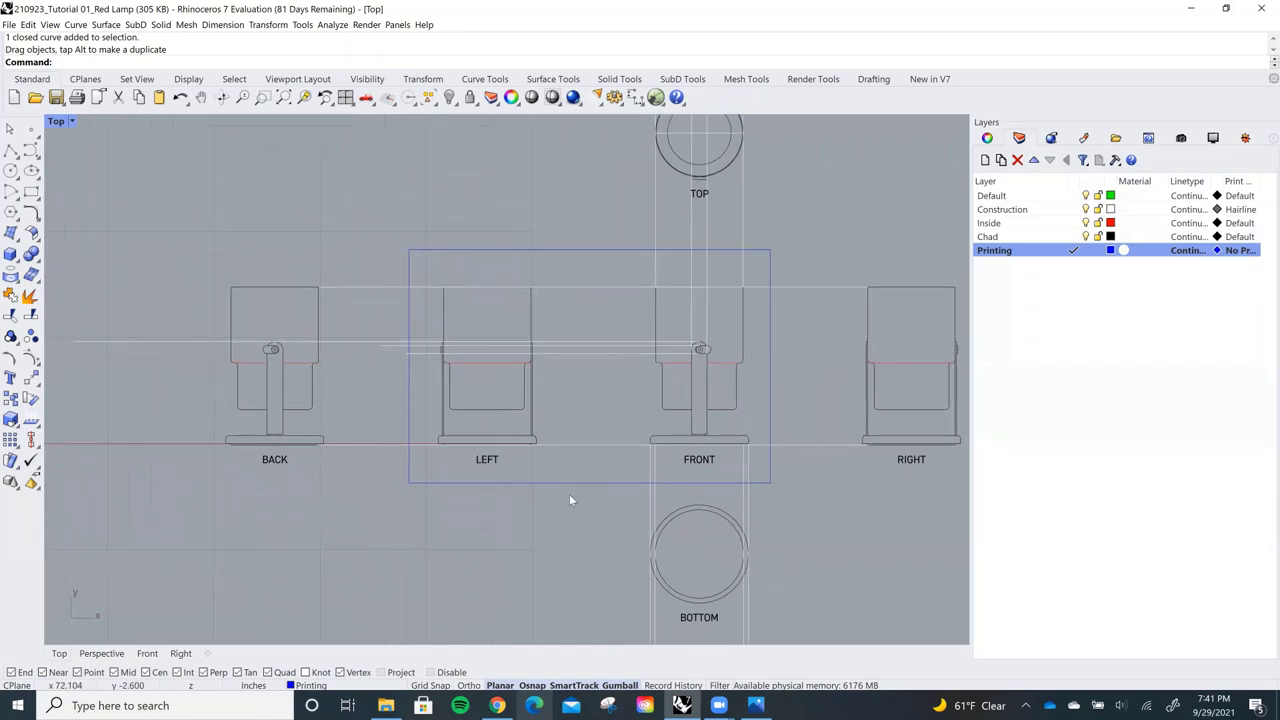
{"action": "scroll", "coordinate": [569, 494], "scroll_direction": "down", "scroll_amount": 2}
{"action": "right_click_drag", "start_coordinate": [555, 458], "coordinate": [546, 444]}
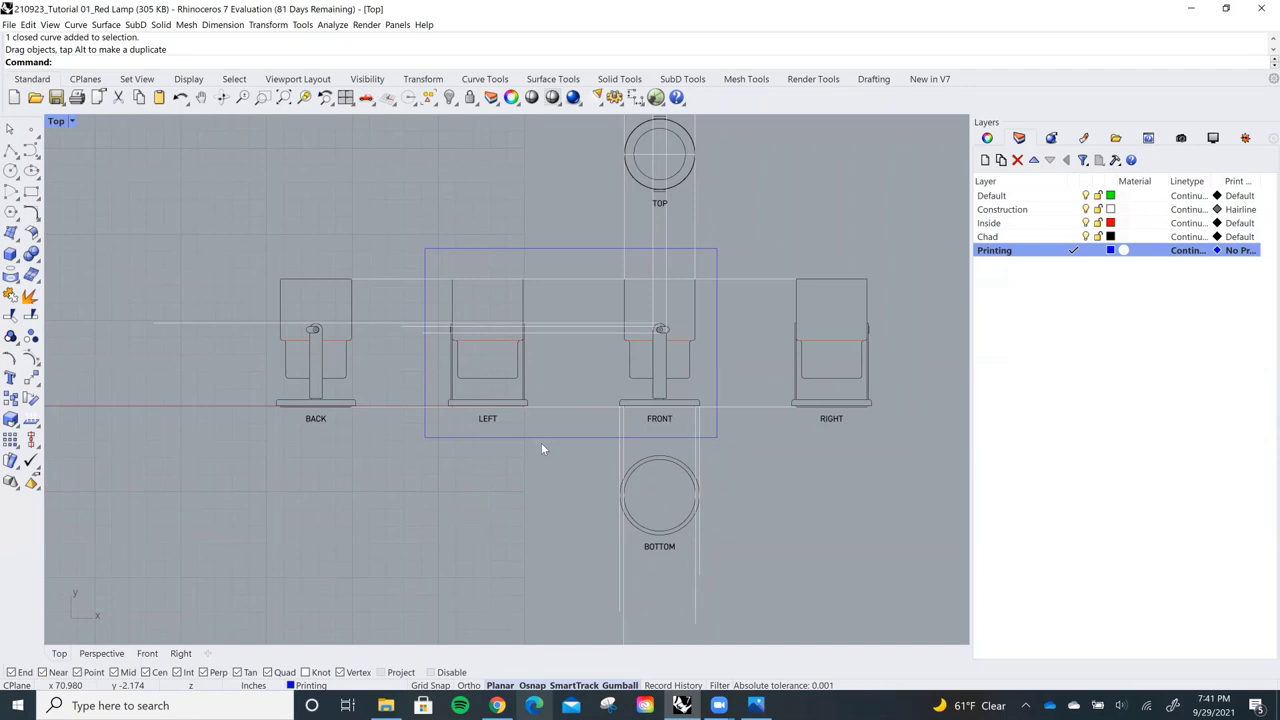
Shift the LEFT view and then the BACK view right, closer to FRONT
{"action": "scroll", "coordinate": [607, 377], "scroll_direction": "up", "scroll_amount": 1}
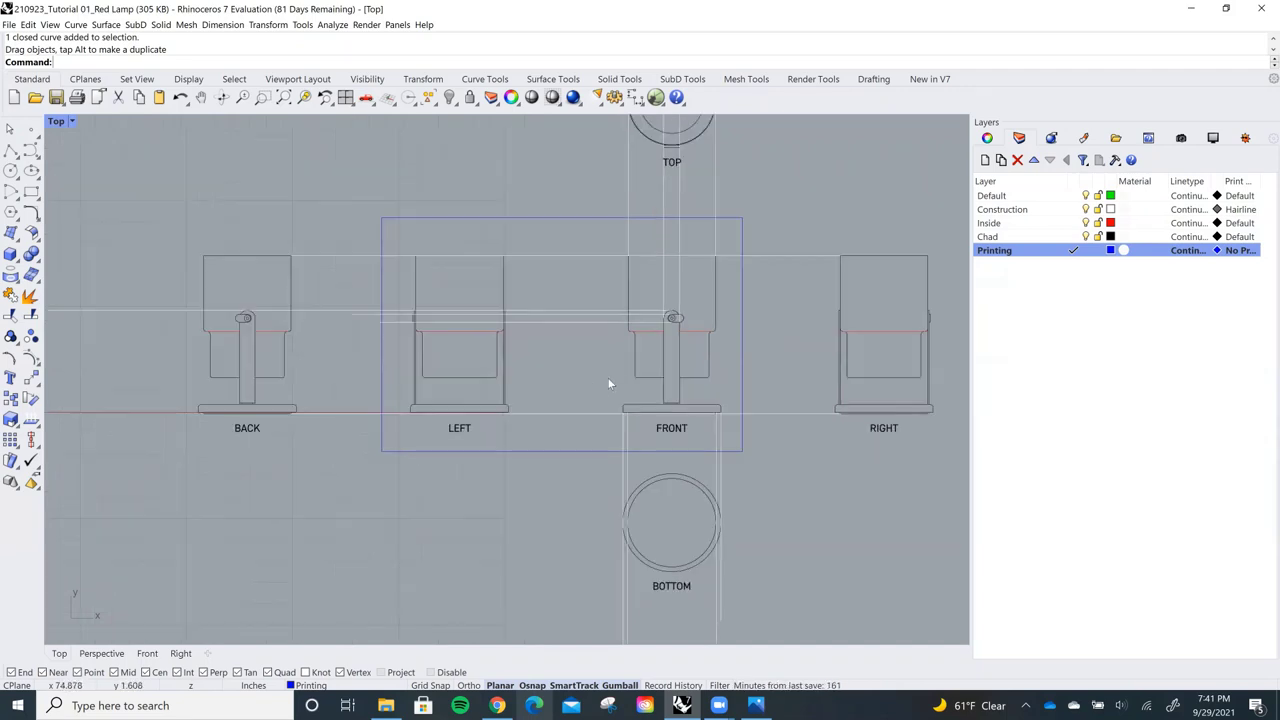
{"action": "scroll", "coordinate": [611, 411], "scroll_direction": "up", "scroll_amount": 1, "text": "shift"}
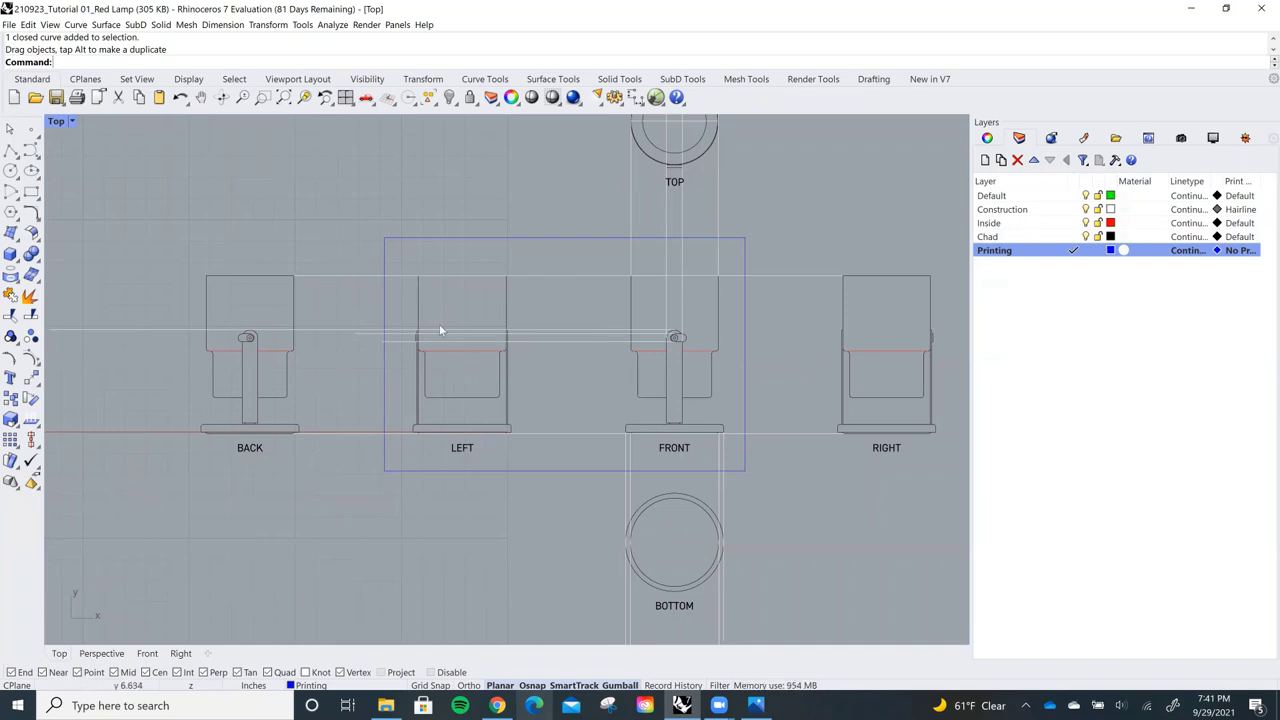
{"action": "left_click_drag", "start_coordinate": [392, 251], "coordinate": [520, 458]}
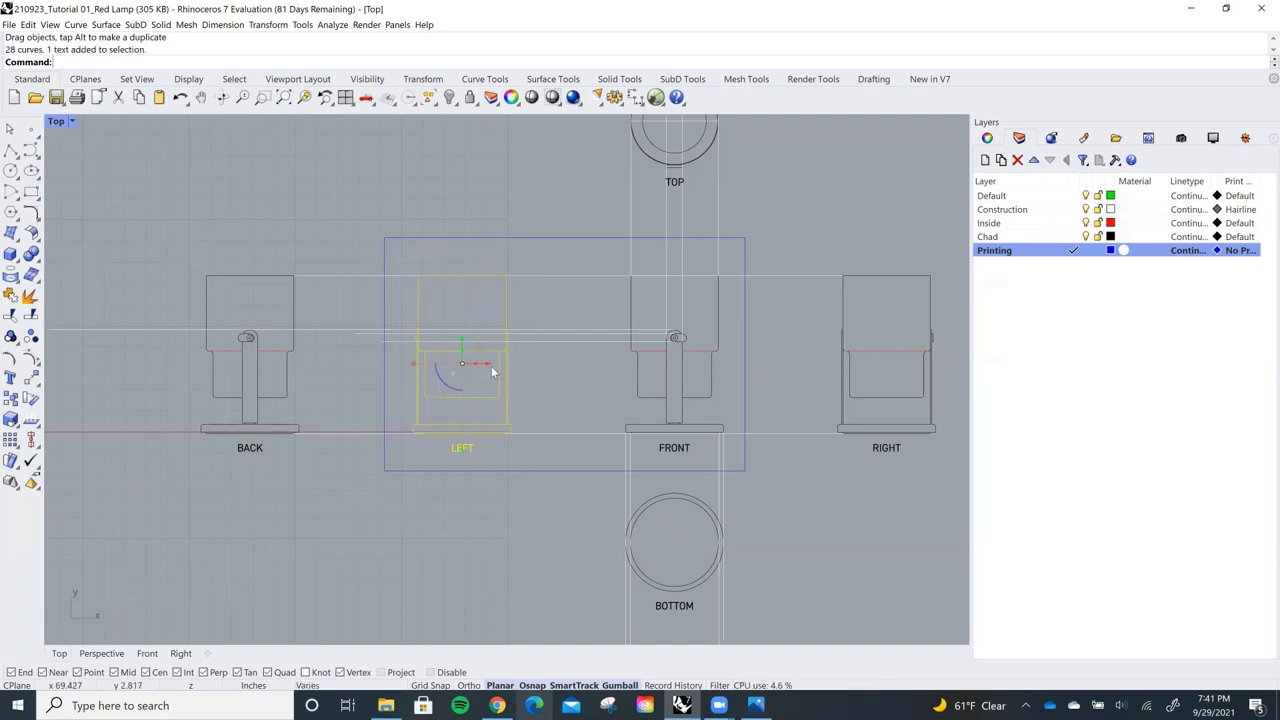
{"action": "left_click_drag", "start_coordinate": [491, 366], "coordinate": [580, 374]}
{"action": "left_click_drag", "start_coordinate": [176, 239], "coordinate": [303, 487]}
{"action": "left_click_drag", "start_coordinate": [276, 363], "coordinate": [472, 366]}
{"action": "left_click", "coordinate": [481, 196]}
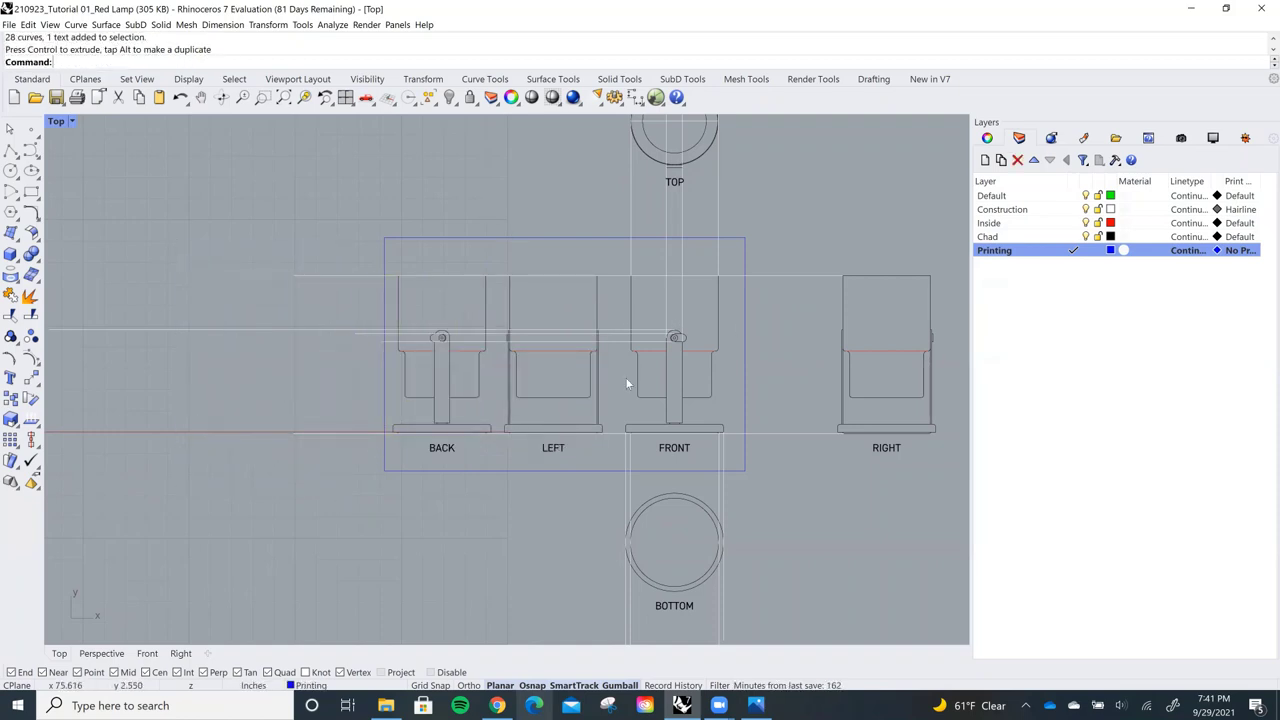
Zoom out and back in to review the lamp-view layout
{"action": "scroll", "coordinate": [627, 383], "scroll_direction": "down", "scroll_amount": 4}
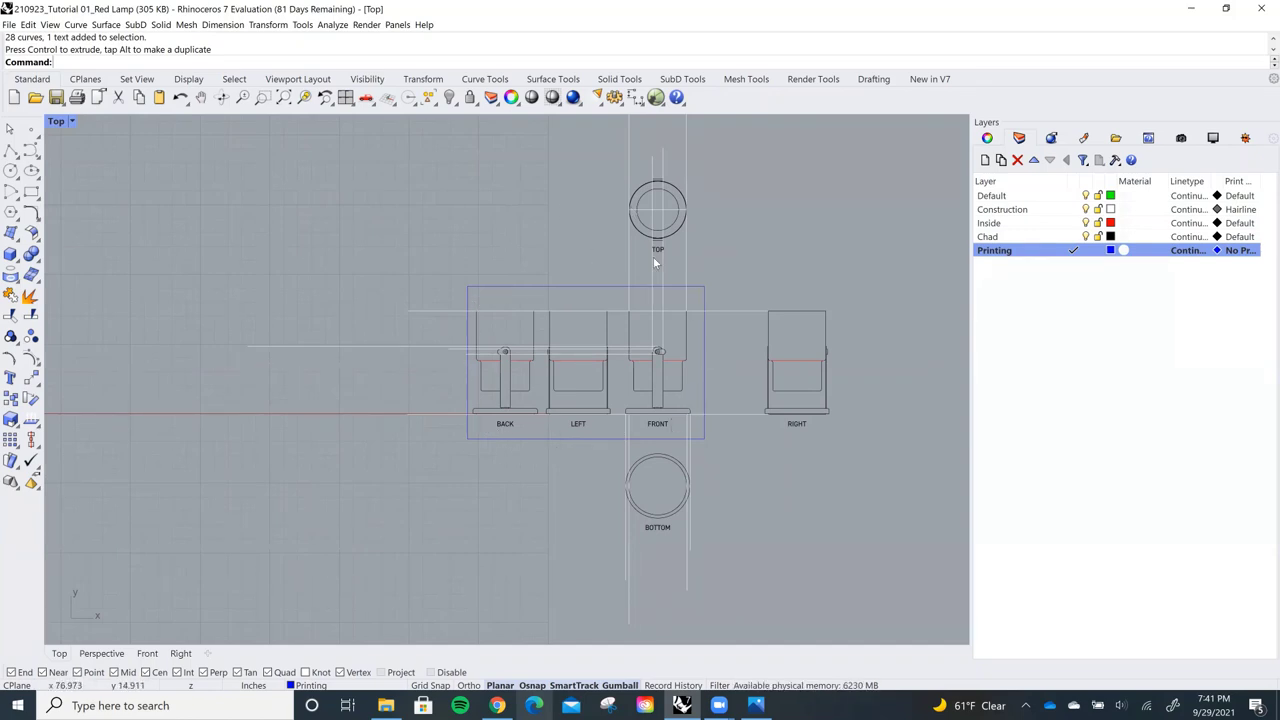
{"action": "scroll", "coordinate": [677, 321], "scroll_direction": "up", "scroll_amount": 3}
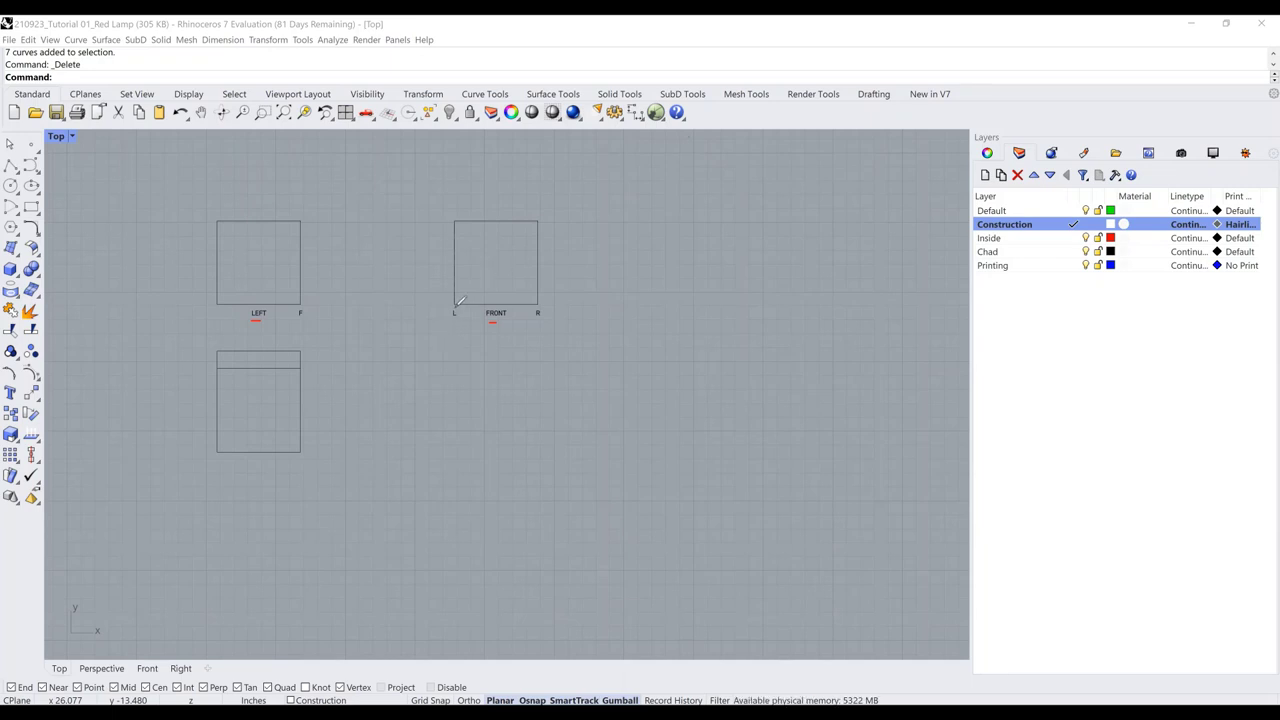
Circle the L label and mark LEFT's right edge in red with an arrow
{"action": "mouse_move", "coordinate": [454, 306]}
{"action": "left_mouse_down"}
{"action": "mouse_move", "coordinate": [456, 322]}
{"action": "mouse_move", "coordinate": [466, 304]}
{"action": "left_mouse_up"}
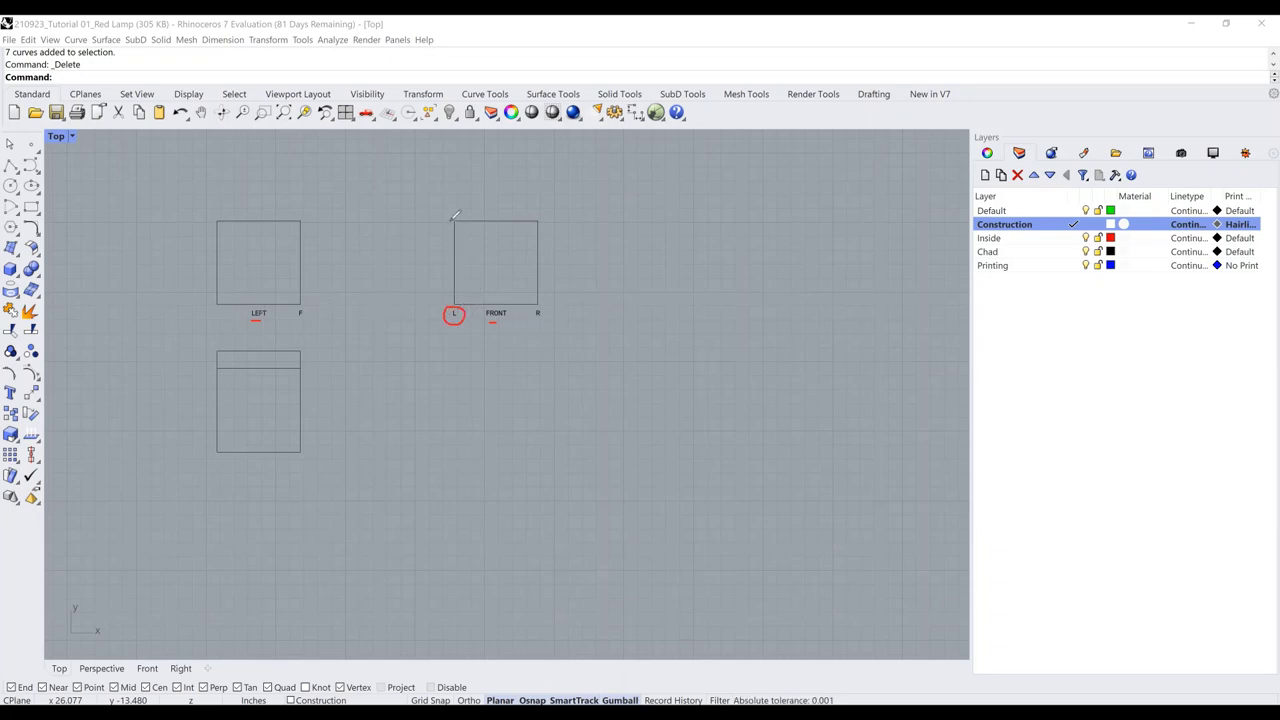
{"action": "left_click_drag", "start_coordinate": [451, 222], "coordinate": [453, 298]}
{"action": "key", "text": "ctrl+z"}
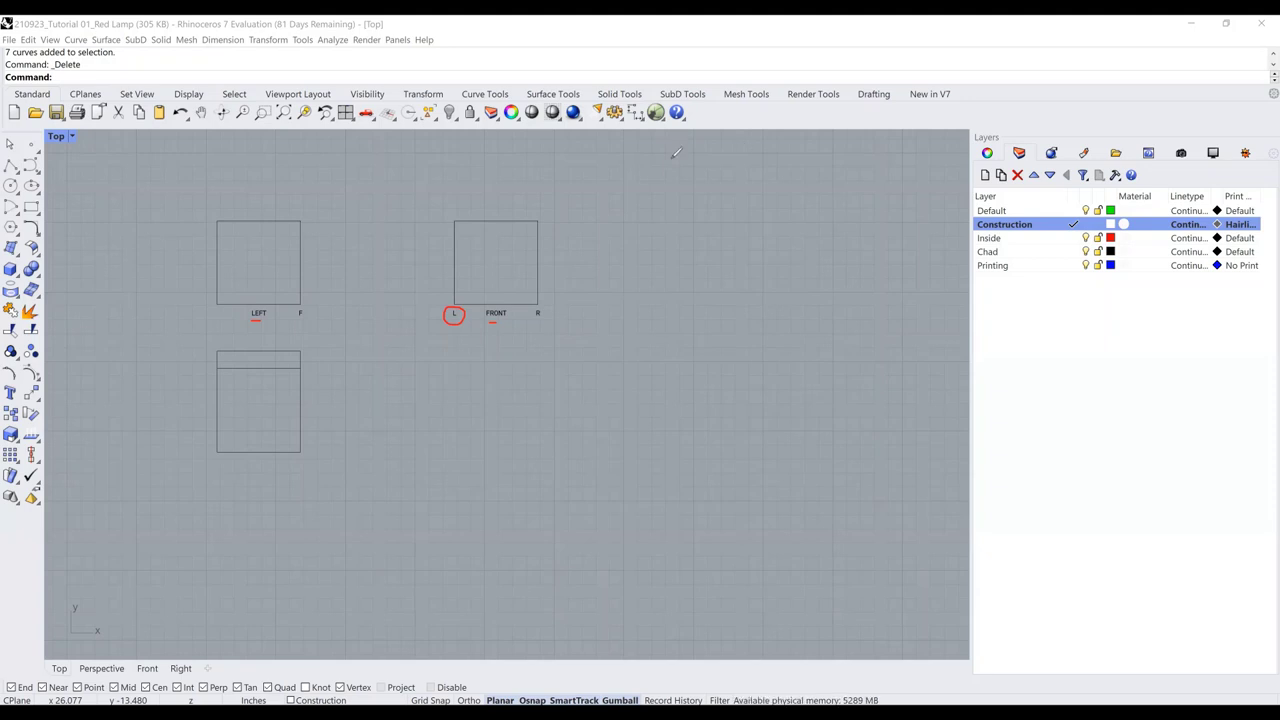
{"action": "left_click_drag", "start_coordinate": [299, 222], "coordinate": [299, 302]}
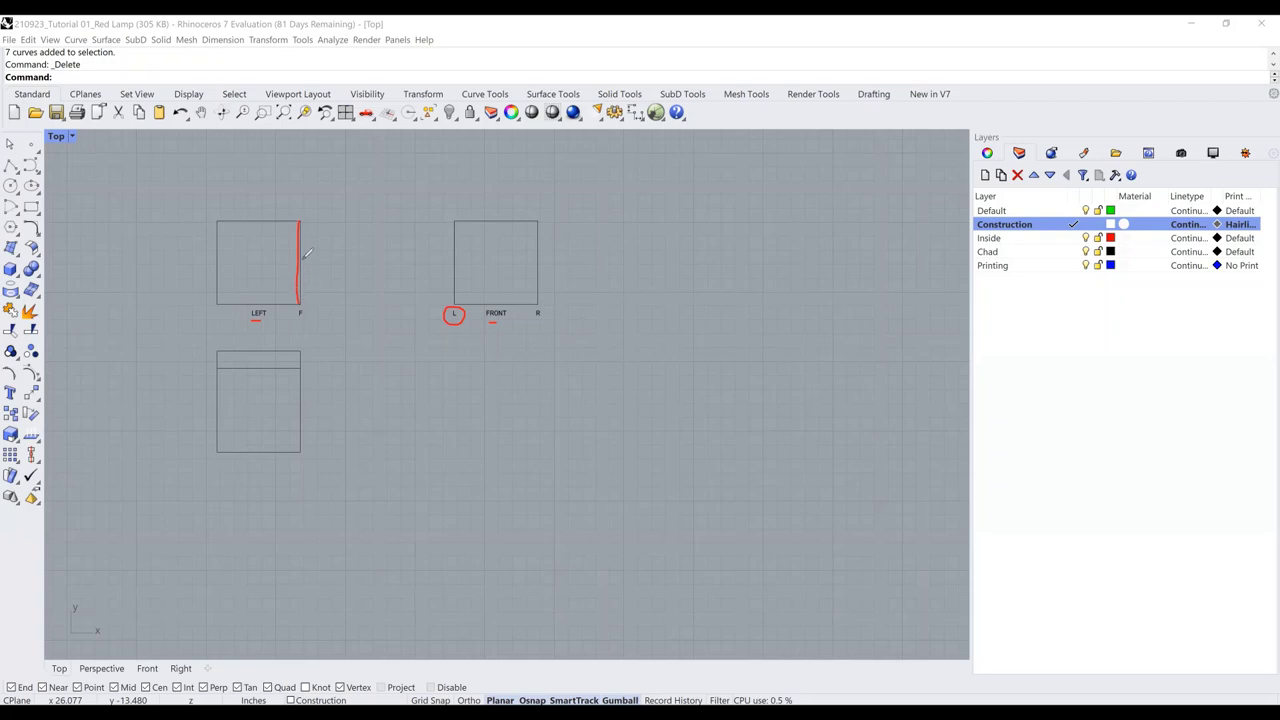
{"action": "left_click_drag", "start_coordinate": [305, 258], "coordinate": [330, 264]}
Highlight LEFT's top edge green and sketch blue rotation lines and an arrowed arc
{"action": "left_click_drag", "start_coordinate": [218, 221], "coordinate": [299, 221]}
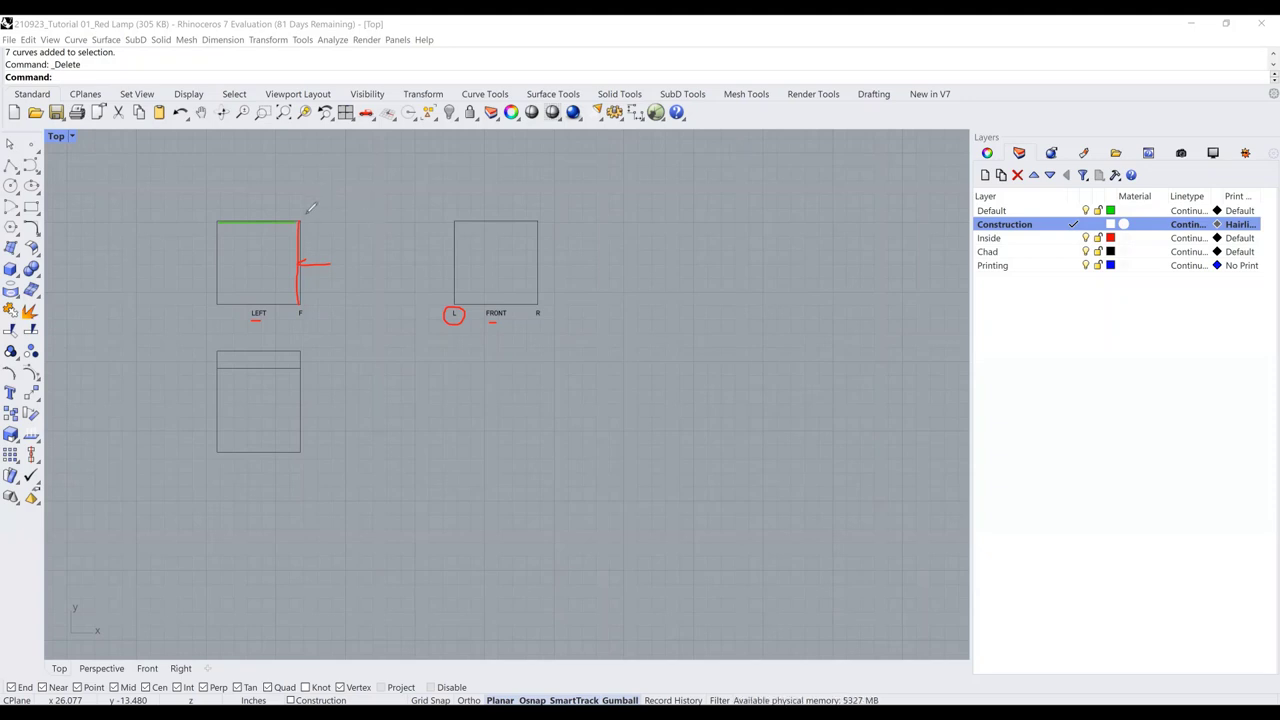
{"action": "left_click_drag", "start_coordinate": [305, 218], "coordinate": [428, 157]}
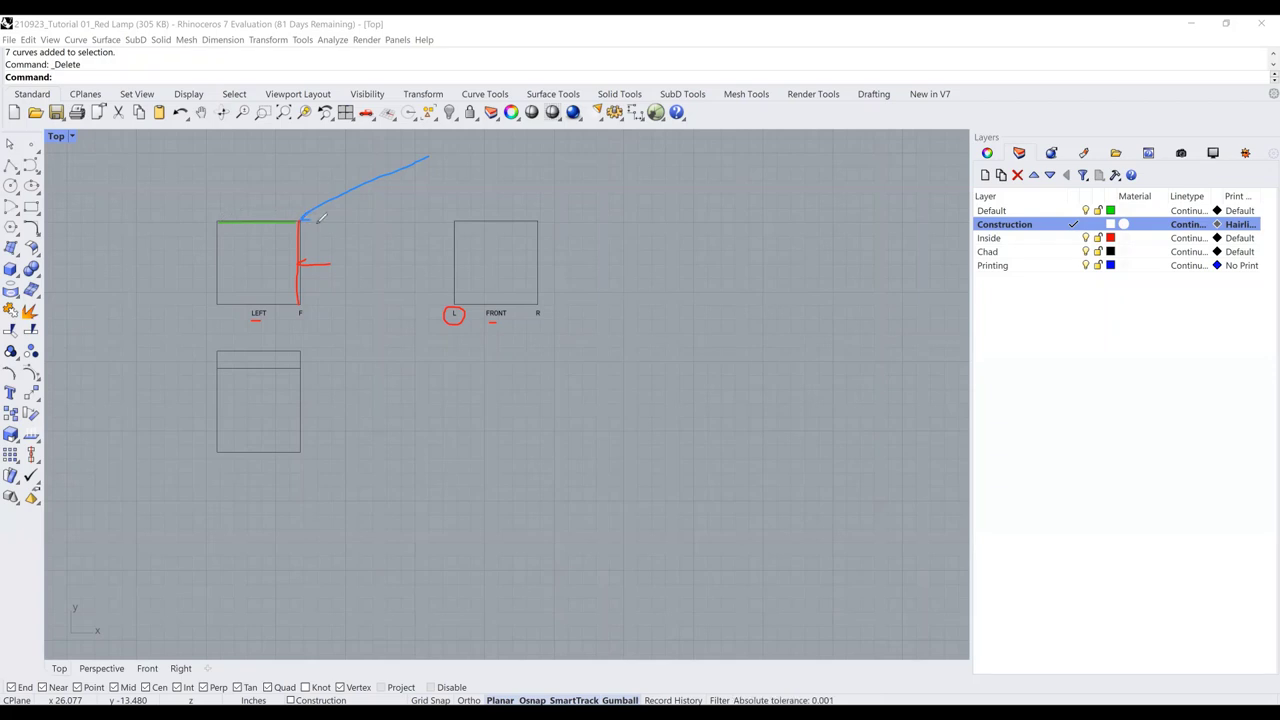
{"action": "mouse_move", "coordinate": [305, 218]}
{"action": "left_mouse_down"}
{"action": "mouse_move", "coordinate": [401, 214]}
{"action": "mouse_move", "coordinate": [338, 200]}
{"action": "left_mouse_up"}
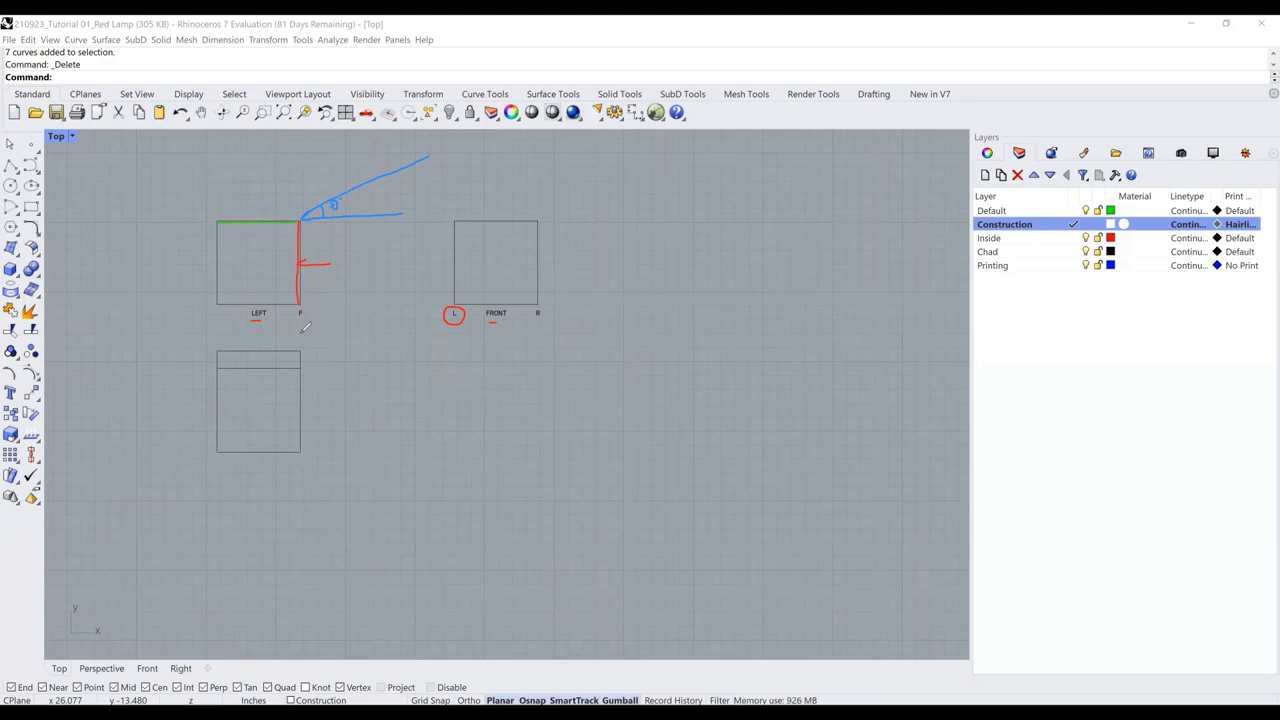
{"action": "mouse_move", "coordinate": [207, 263]}
{"action": "left_mouse_down"}
{"action": "mouse_move", "coordinate": [175, 300]}
{"action": "mouse_move", "coordinate": [172, 358]}
{"action": "mouse_move", "coordinate": [205, 407]}
{"action": "left_mouse_up"}
{"action": "left_click_drag", "start_coordinate": [205, 407], "coordinate": [198, 411]}
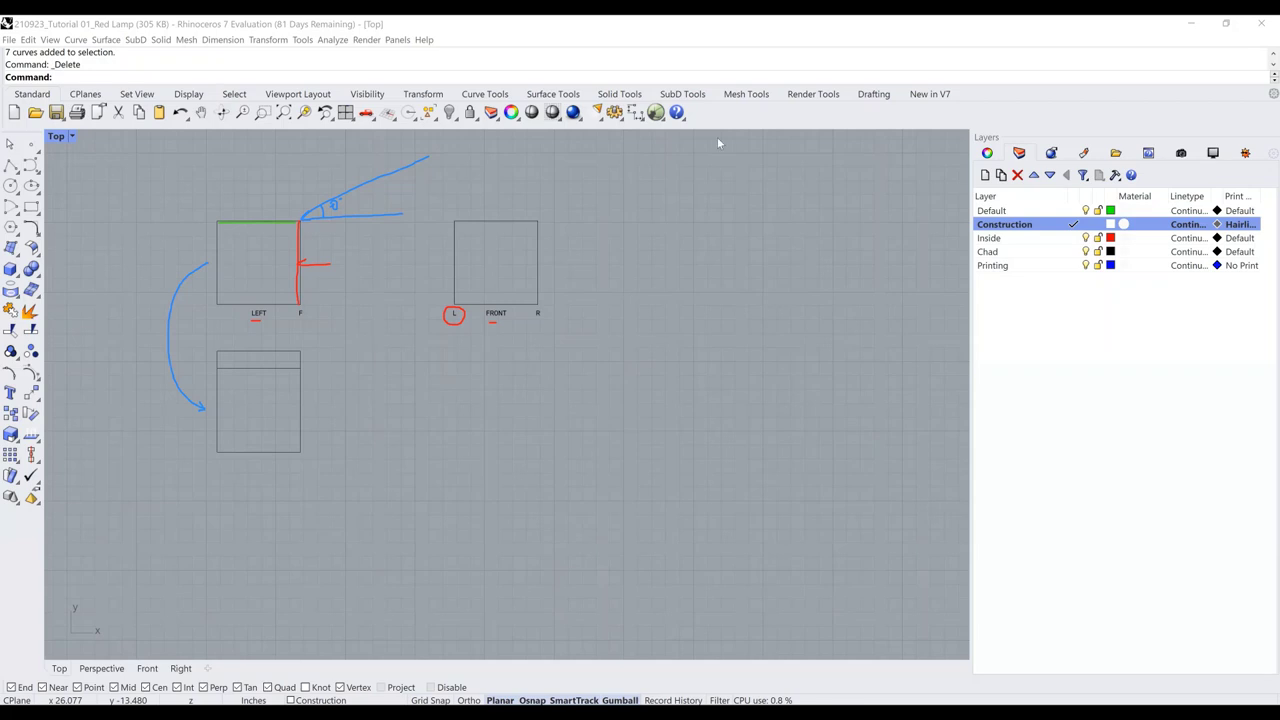
Mark F in red and green on the lower box, then cancel the command
{"action": "left_click_drag", "start_coordinate": [250, 401], "coordinate": [258, 408]}
{"action": "left_click_drag", "start_coordinate": [254, 354], "coordinate": [261, 360]}
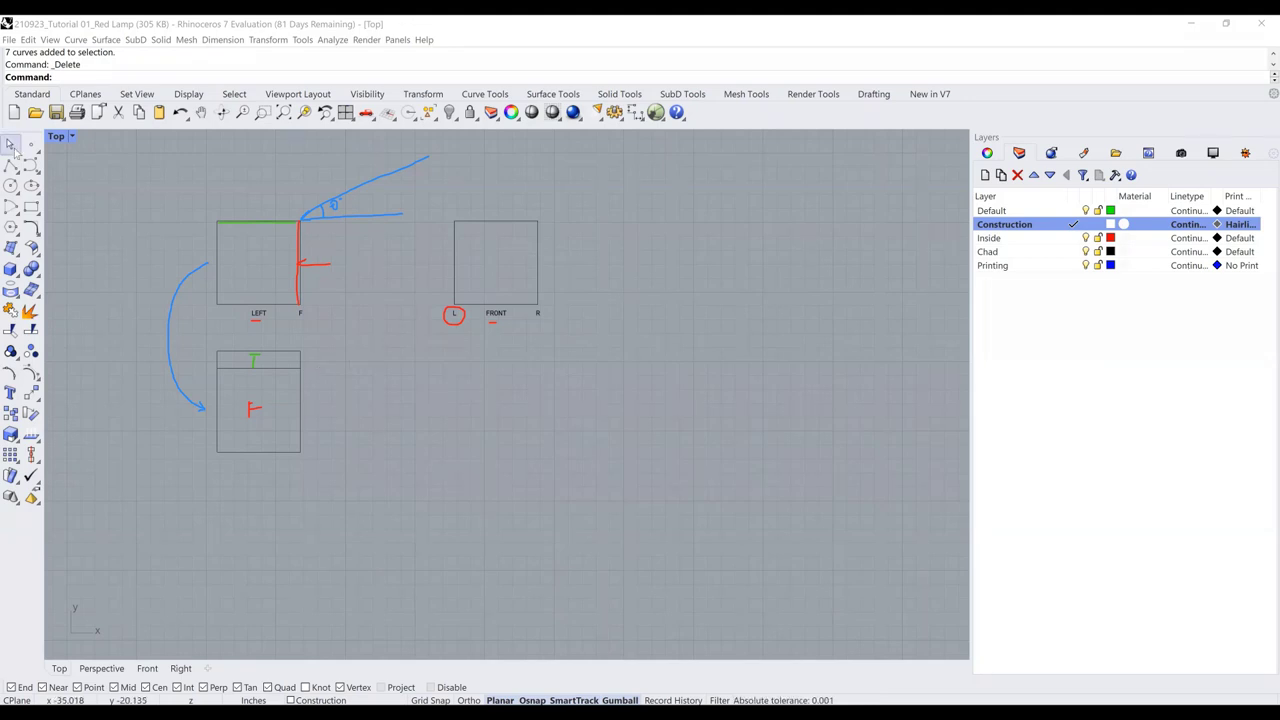
{"action": "key", "text": "Escape"}
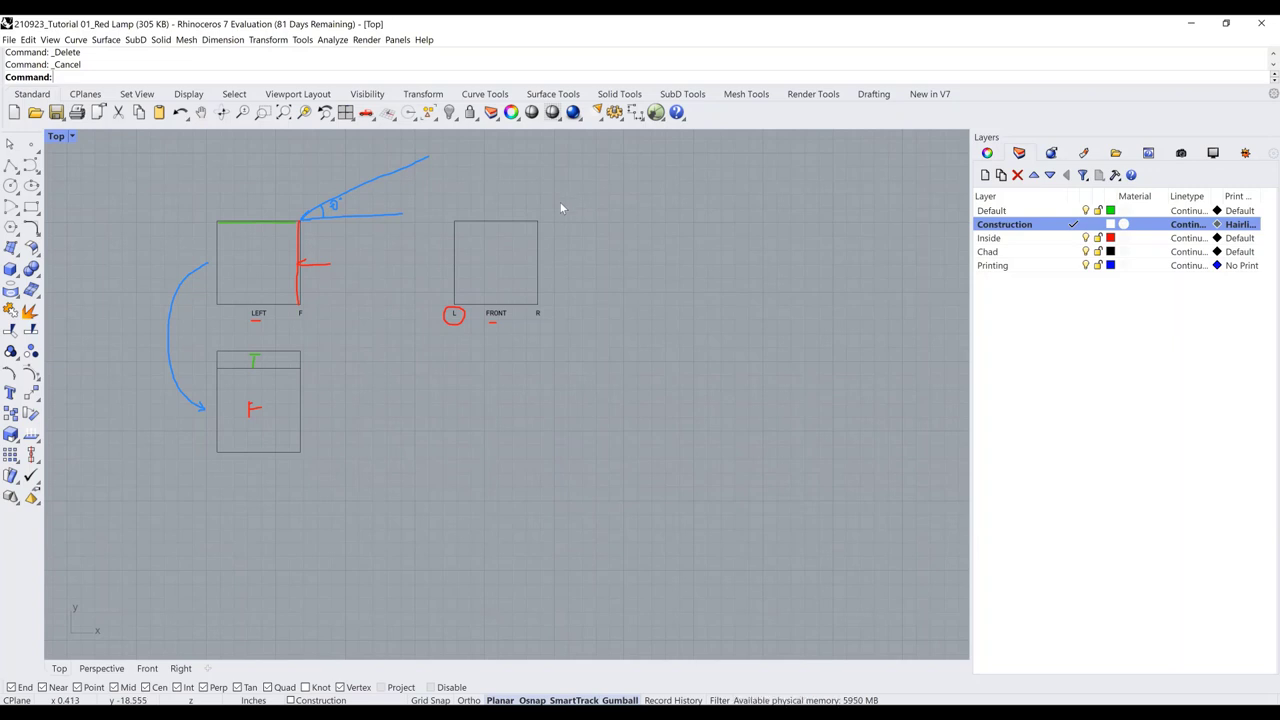
Copy the FRONT square to the right and rotate the copy 23°
{"action": "left_click", "coordinate": [535, 272]}
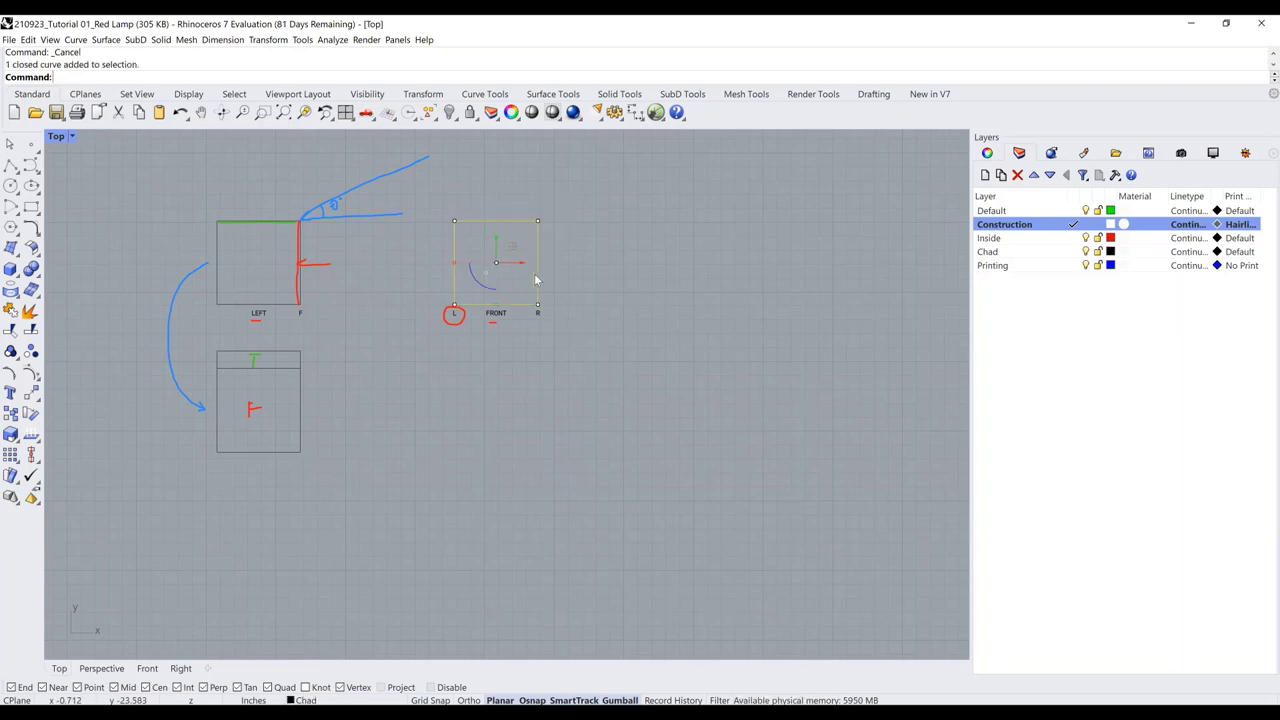
{"action": "left_click_drag", "start_coordinate": [523, 264], "coordinate": [716, 262]}
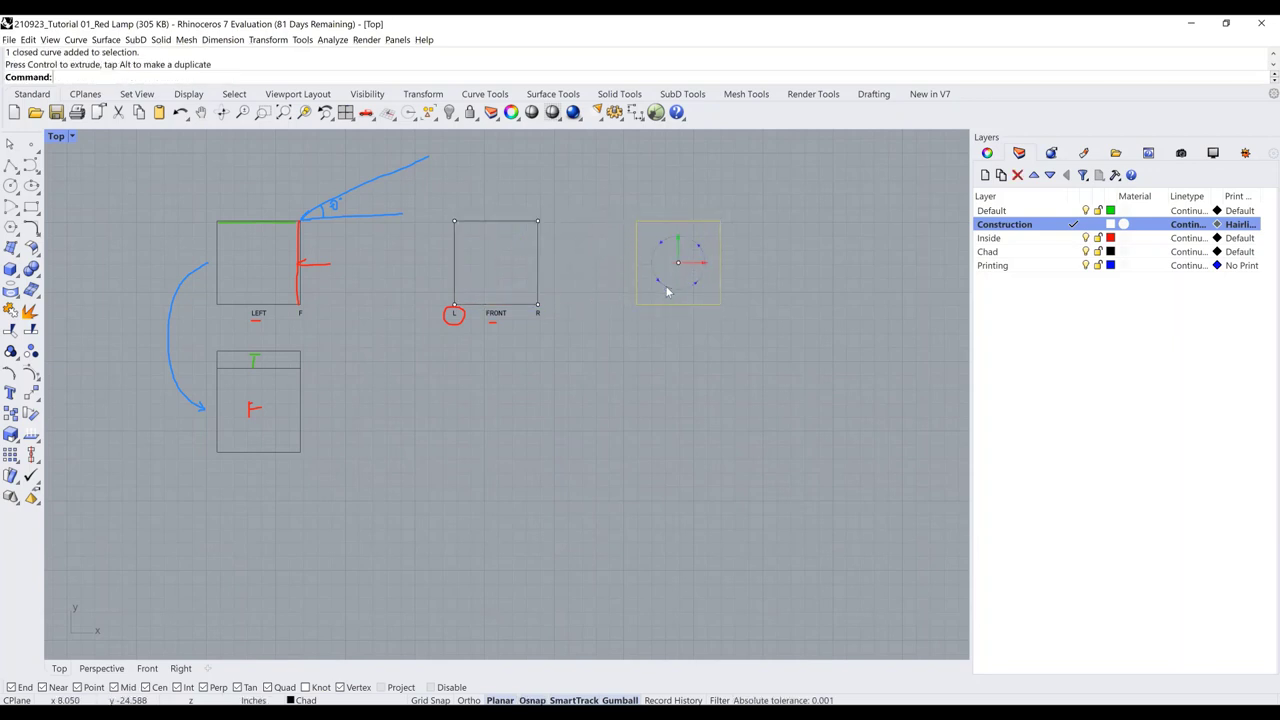
{"action": "left_click", "coordinate": [666, 286]}
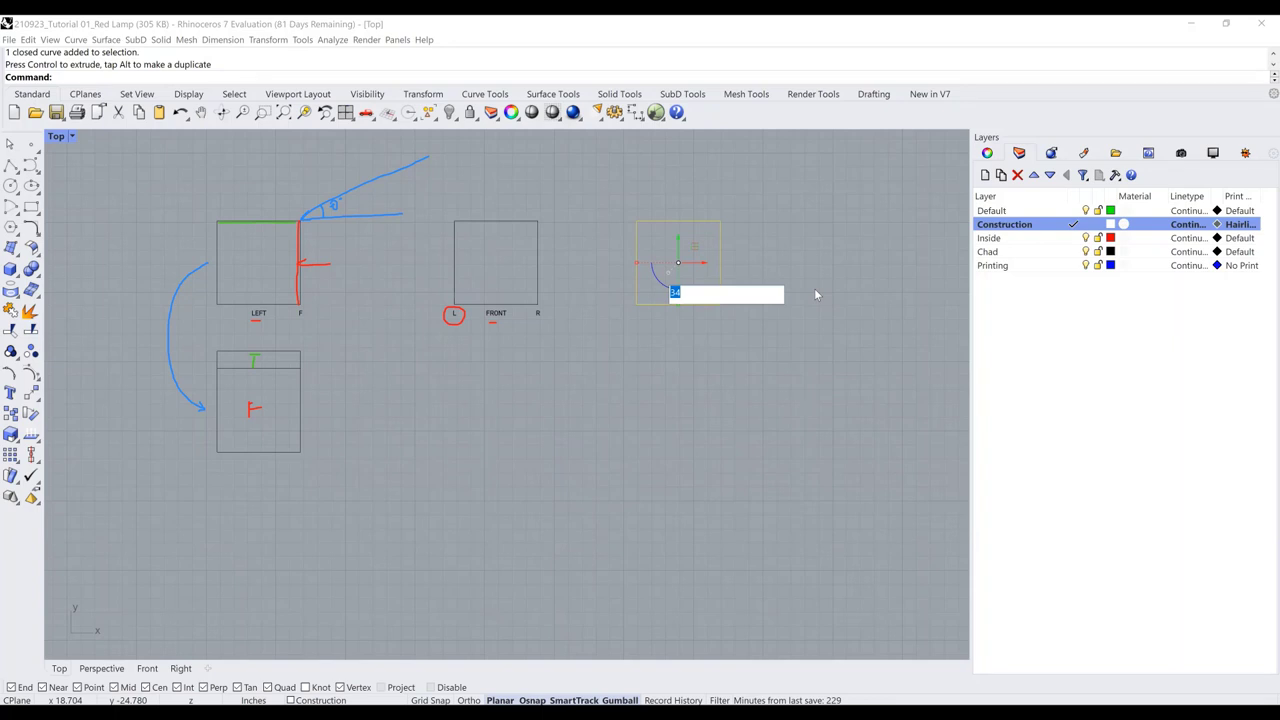
{"action": "type", "text": "23"}
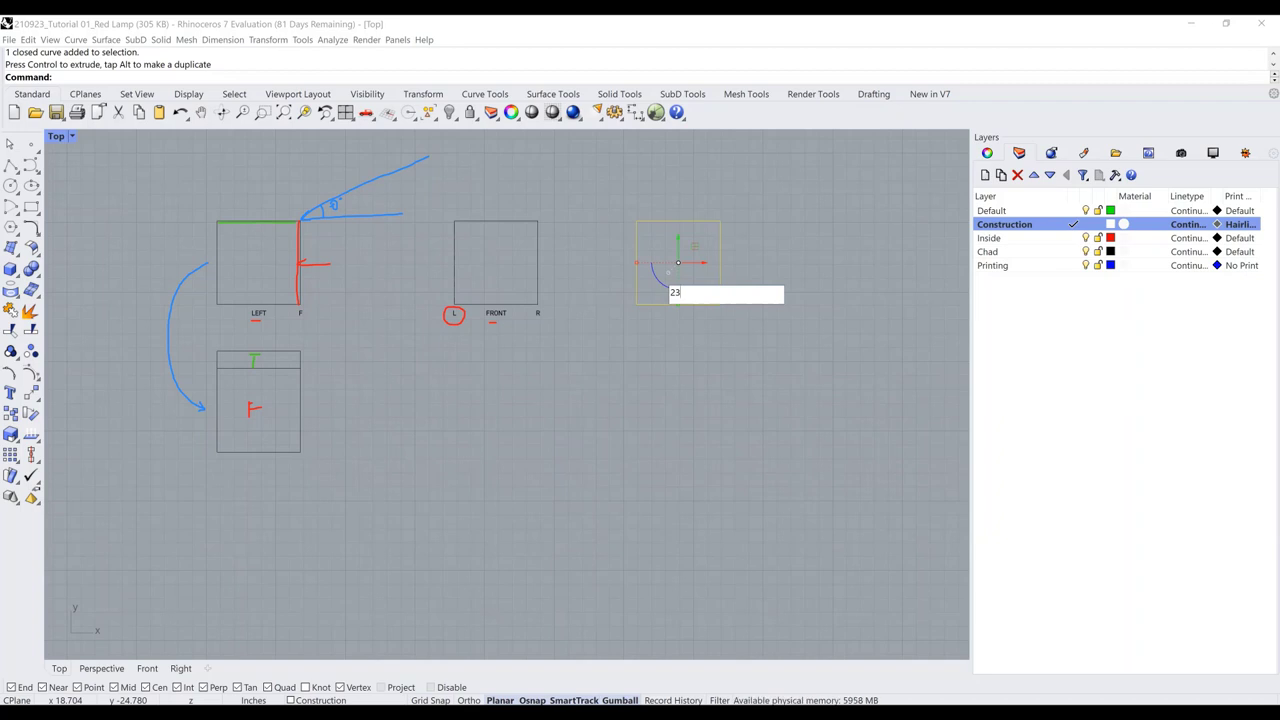
{"action": "key", "text": "Return"}
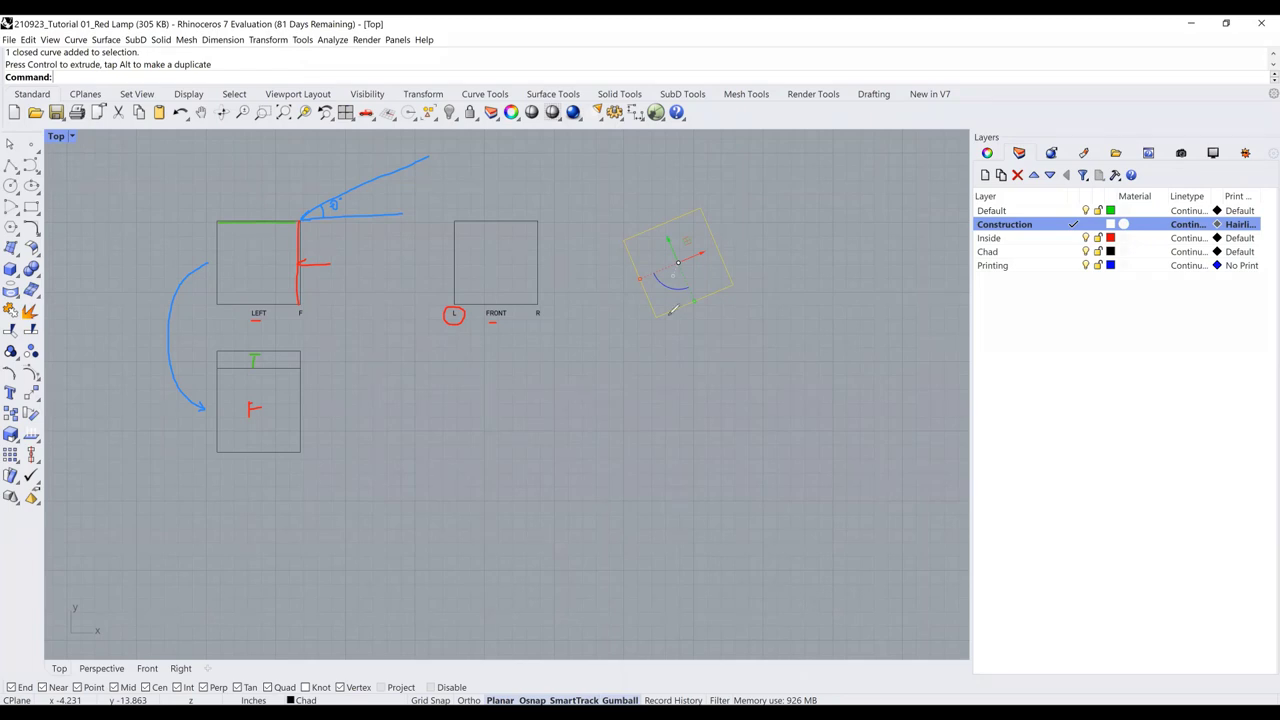
Sketch a horizontal line, angle arc and angle value in ink under the rotated square
{"action": "left_click_drag", "start_coordinate": [657, 316], "coordinate": [789, 315]}
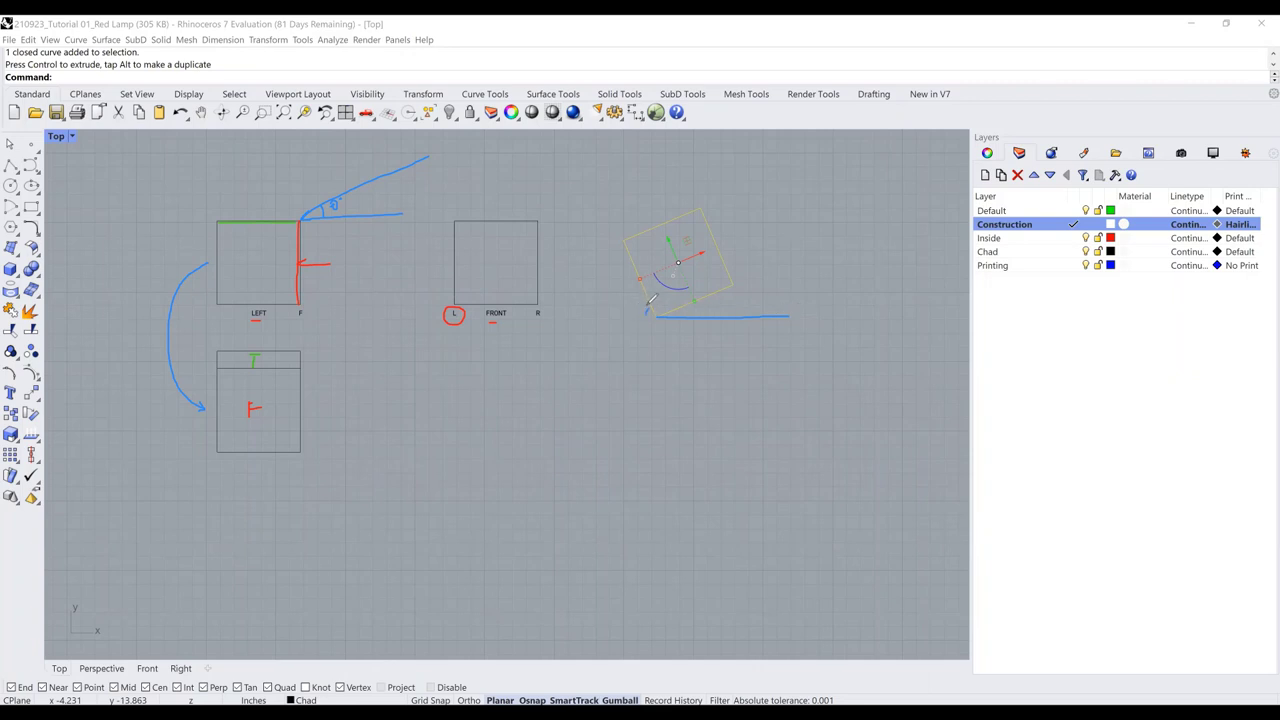
{"action": "left_click_drag", "start_coordinate": [648, 305], "coordinate": [642, 317]}
{"action": "left_click_drag", "start_coordinate": [702, 305], "coordinate": [708, 310]}
{"action": "left_click_drag", "start_coordinate": [685, 312], "coordinate": [715, 289]}
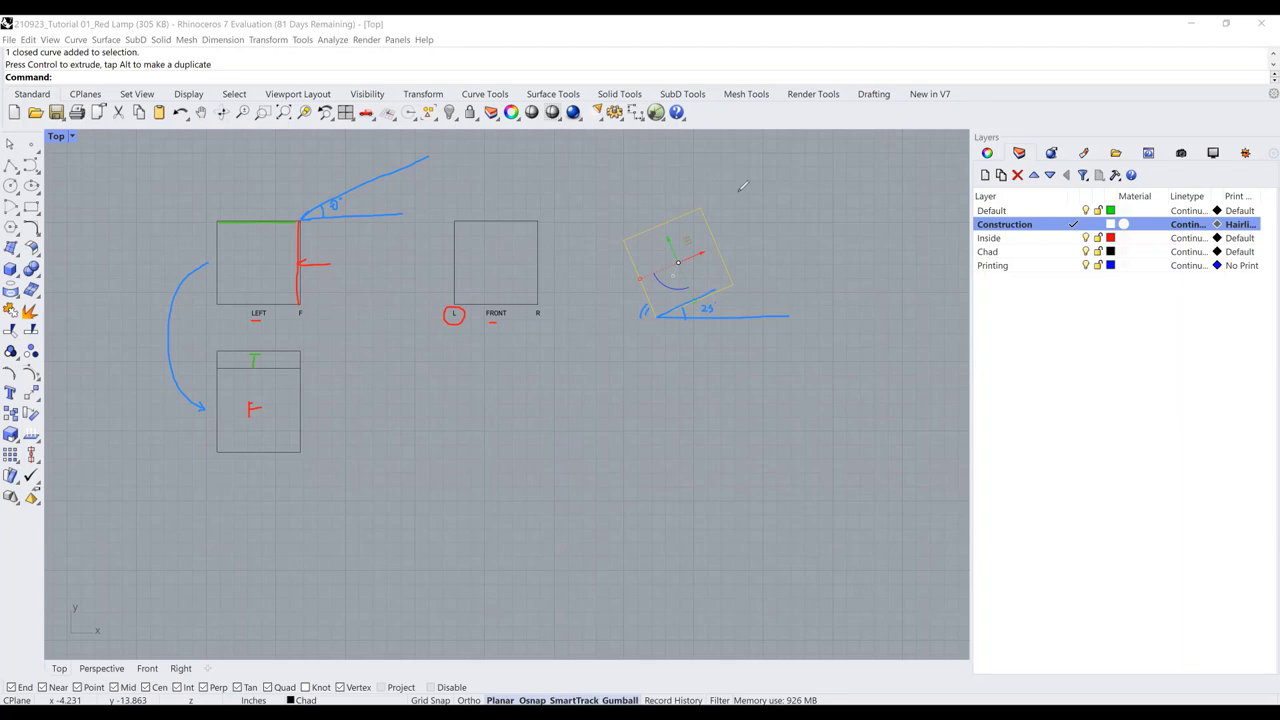
{"action": "key", "text": "ctrl+z"}
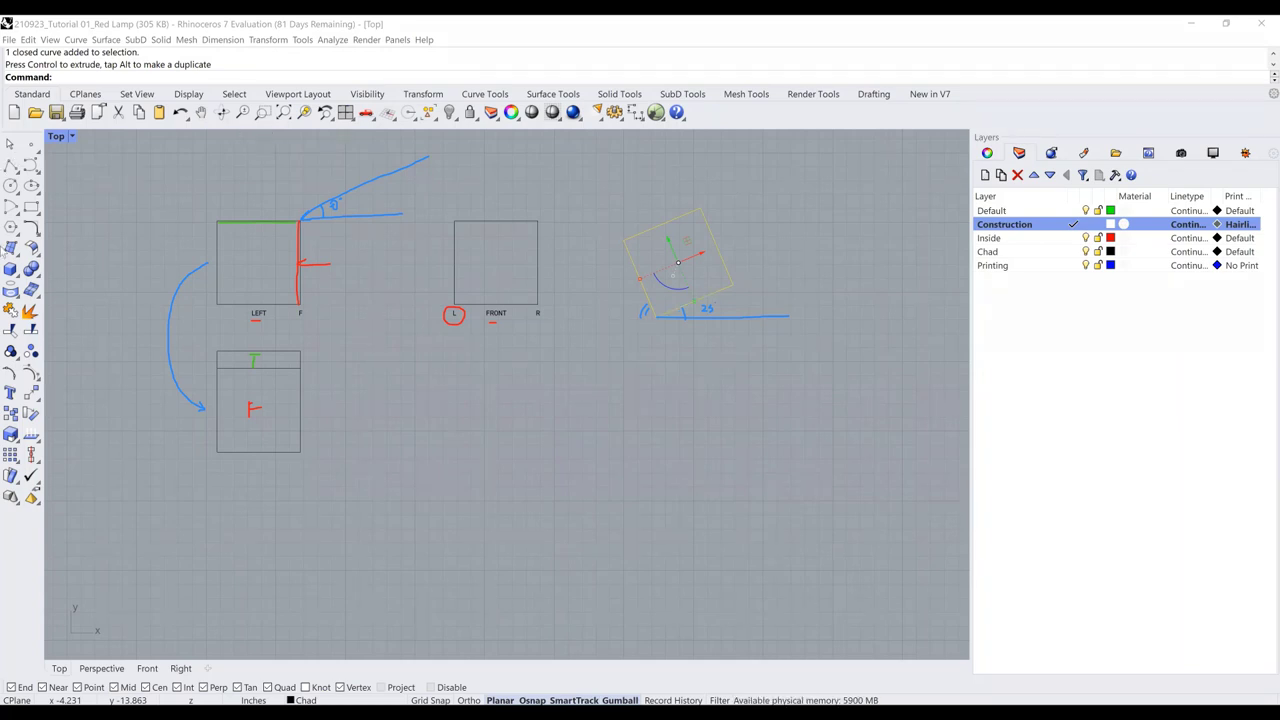
{"action": "left_click", "coordinate": [11, 166]}
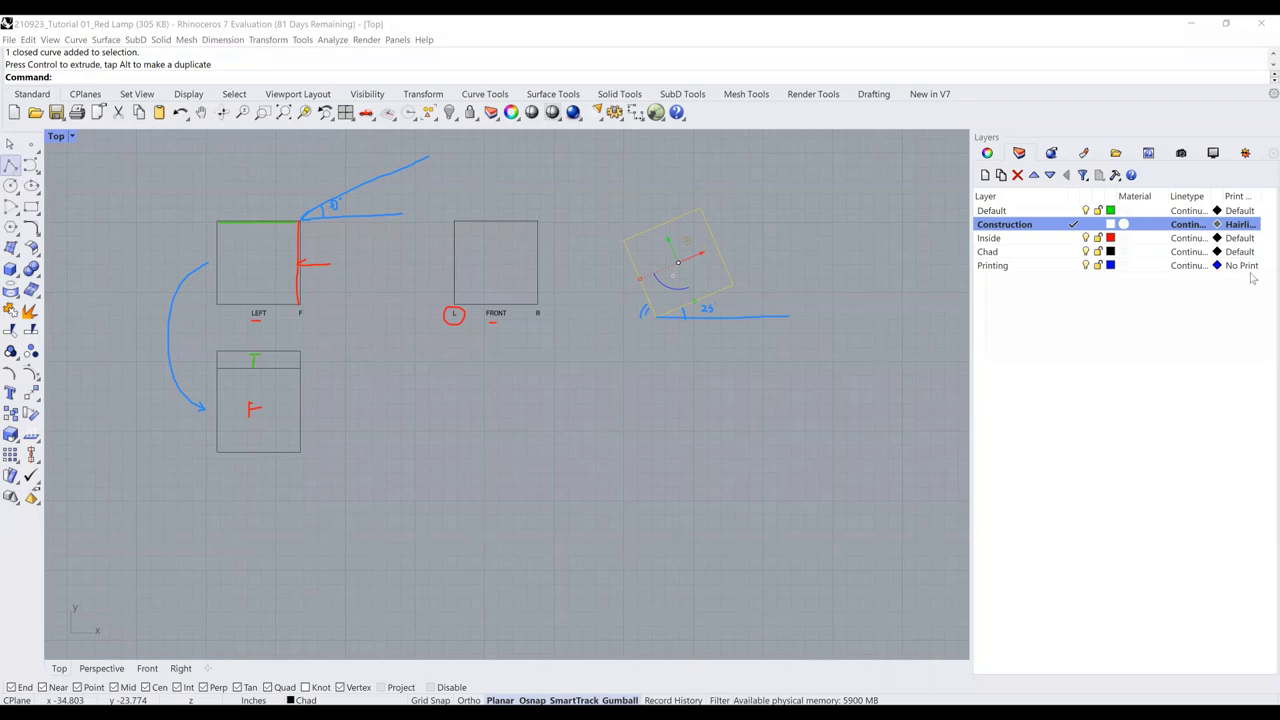
Draw two vertical projection lines straight down from the rotated square's lower corners
{"action": "left_click", "coordinate": [656, 316]}
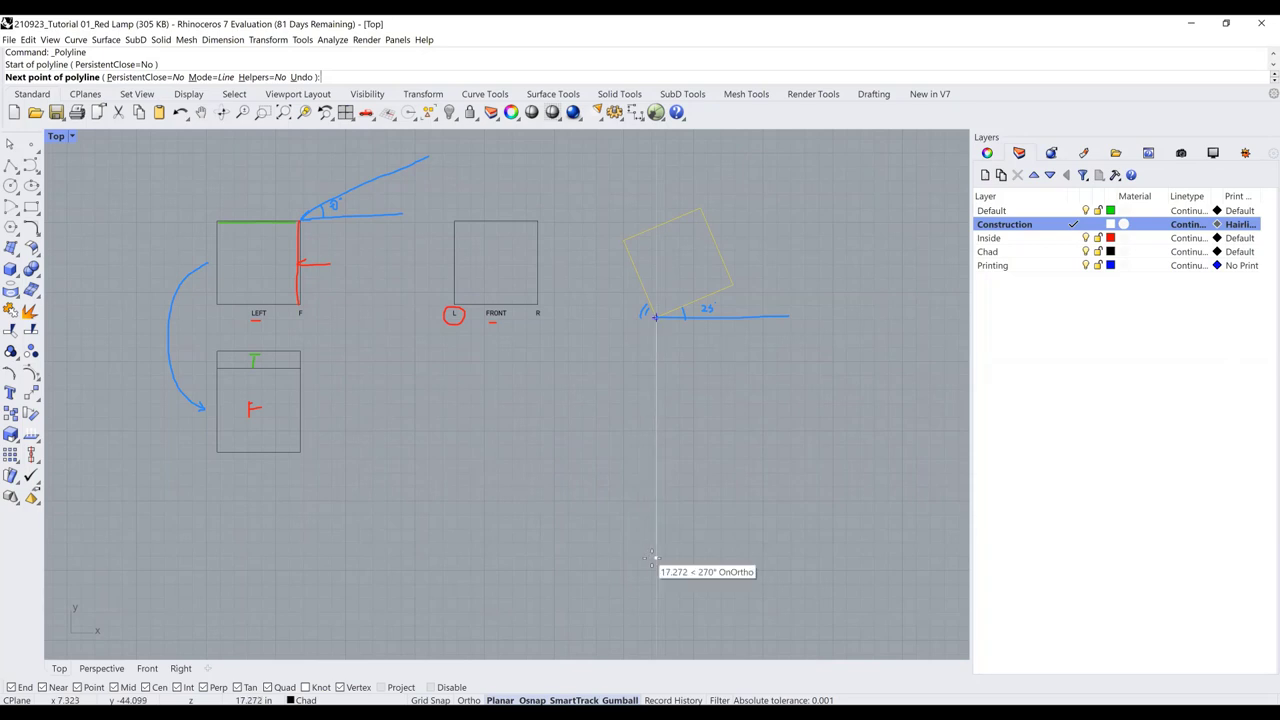
{"action": "left_click", "coordinate": [654, 591]}
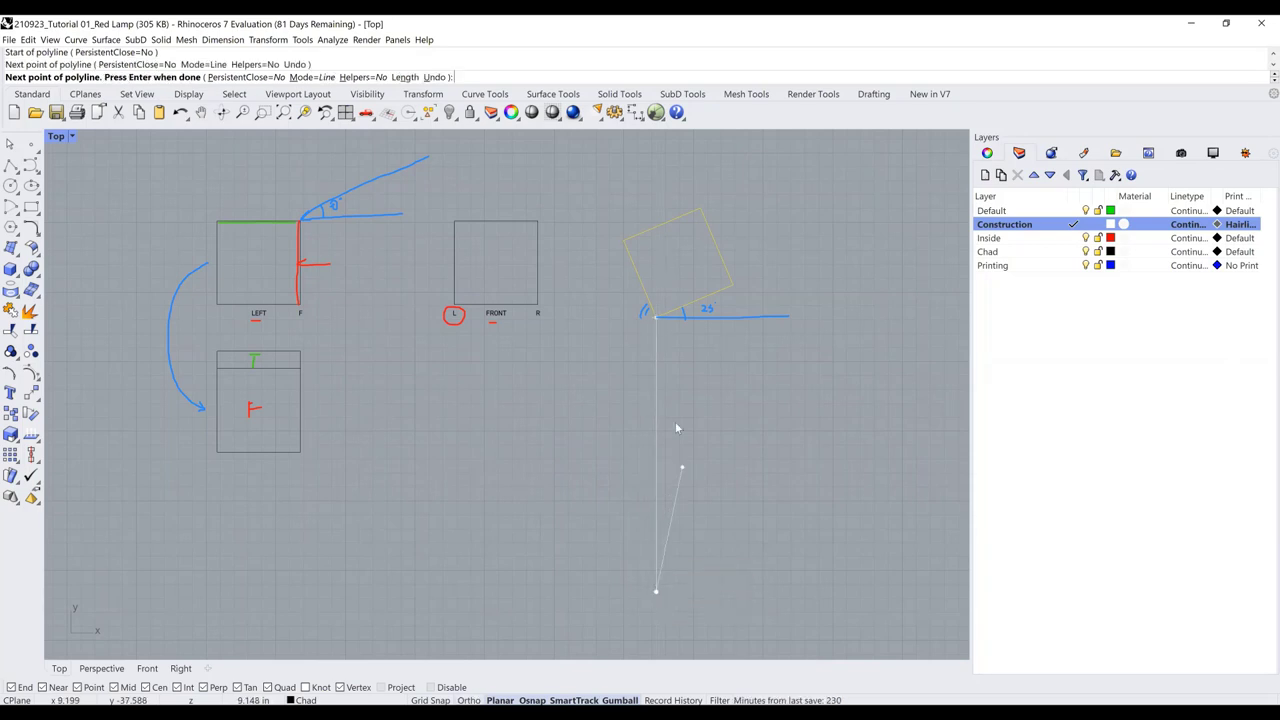
{"action": "key", "text": "Return"}
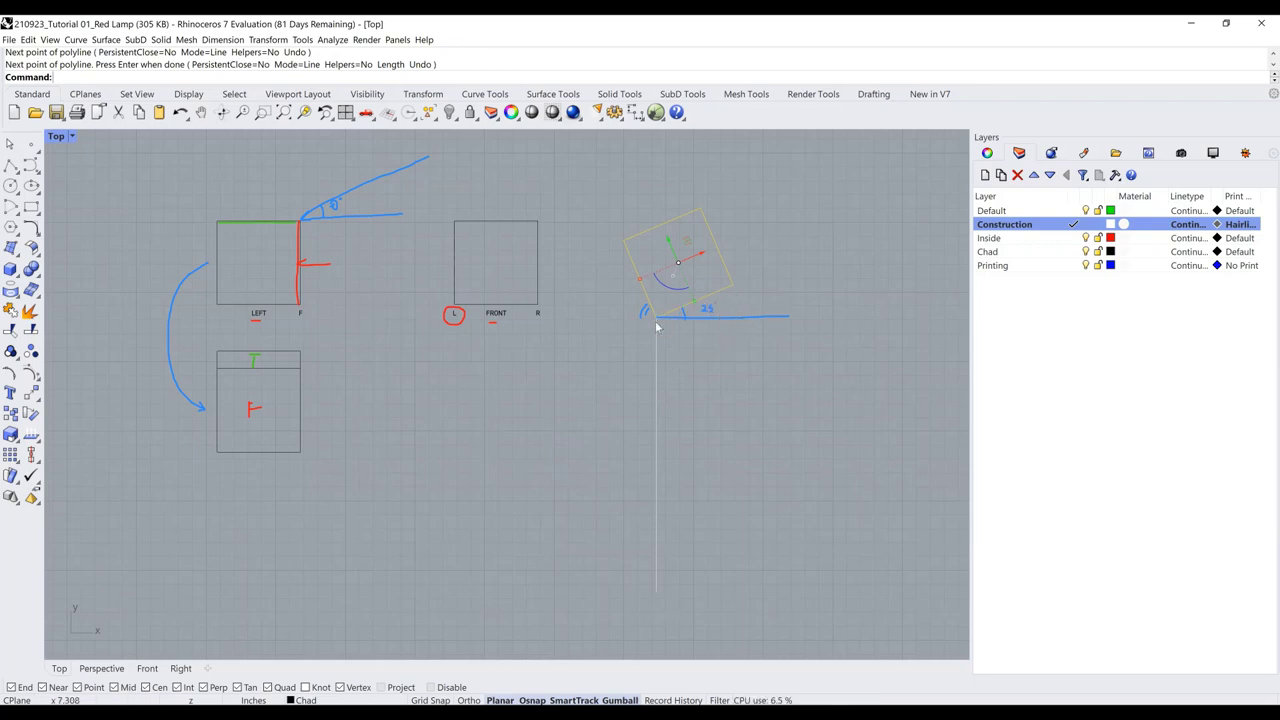
{"action": "key", "text": "Return"}
{"action": "left_click", "coordinate": [733, 286]}
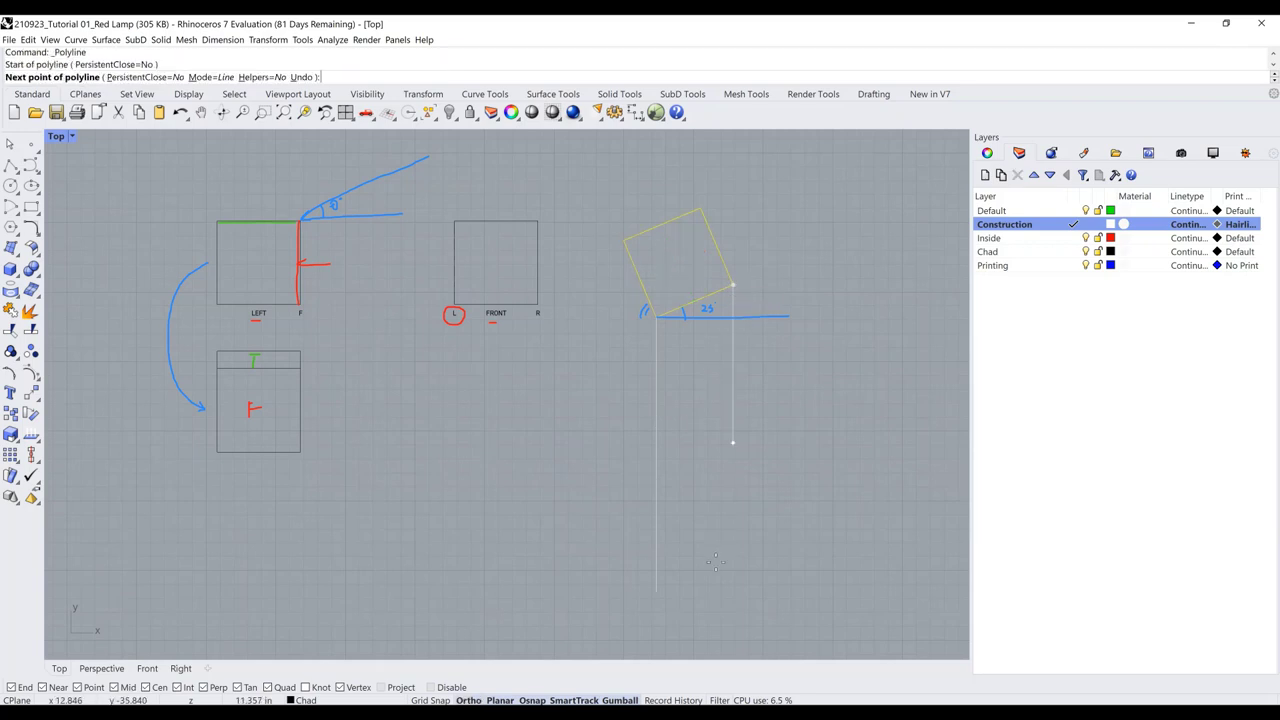
{"action": "left_click", "coordinate": [716, 585]}
{"action": "key", "text": "Return"}
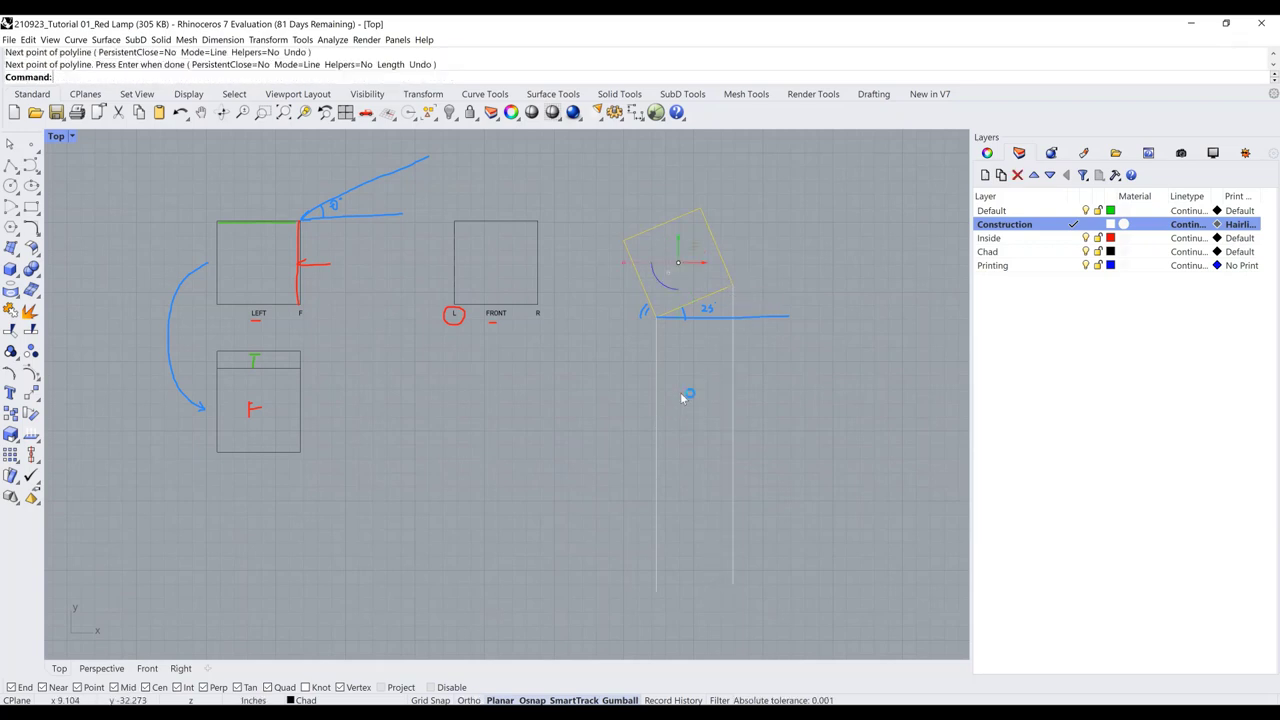
Trace the square's slanted bottom edge and move that line down between the projection lines
{"action": "key", "text": "Return"}
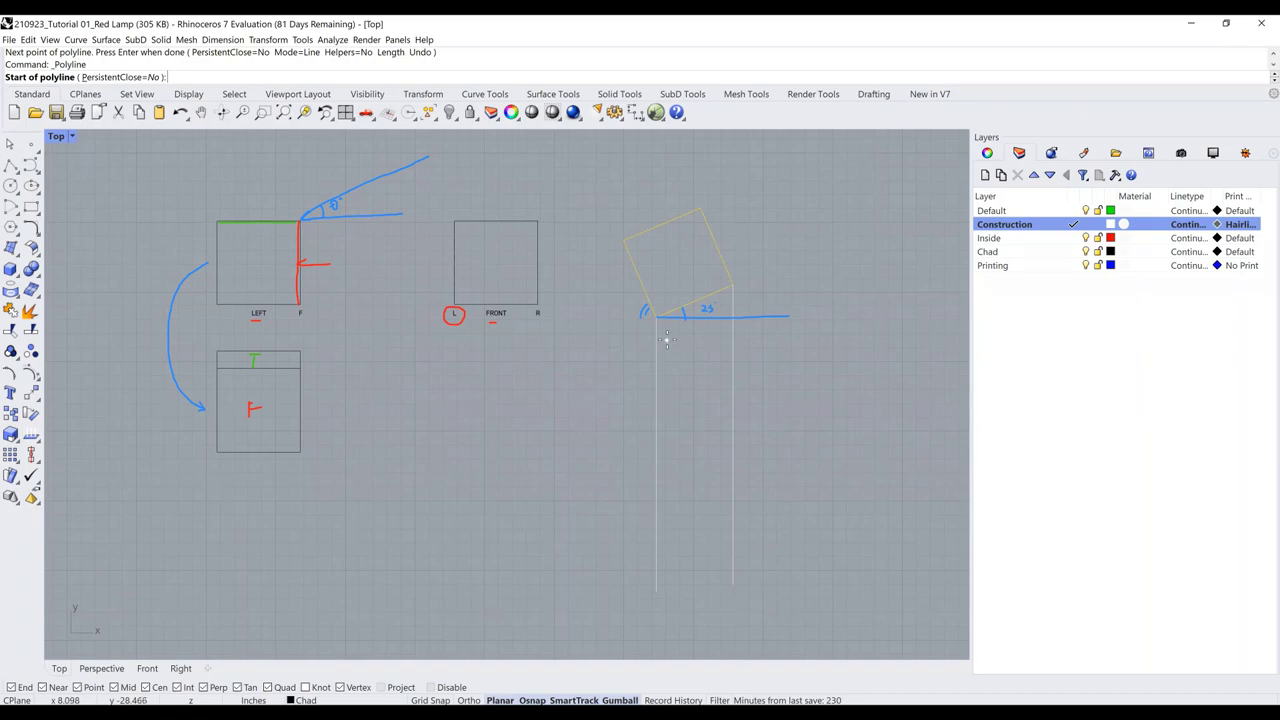
{"action": "left_click", "coordinate": [658, 318]}
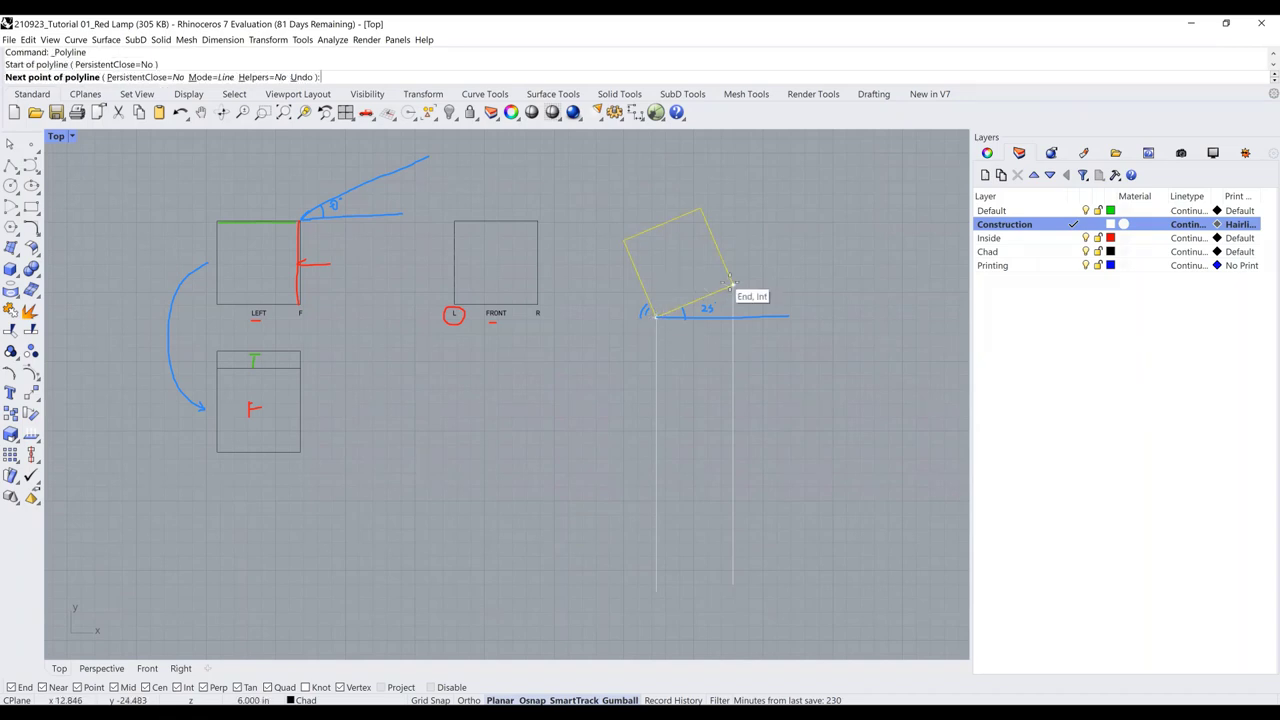
{"action": "left_click", "coordinate": [730, 288]}
{"action": "key", "text": "Return"}
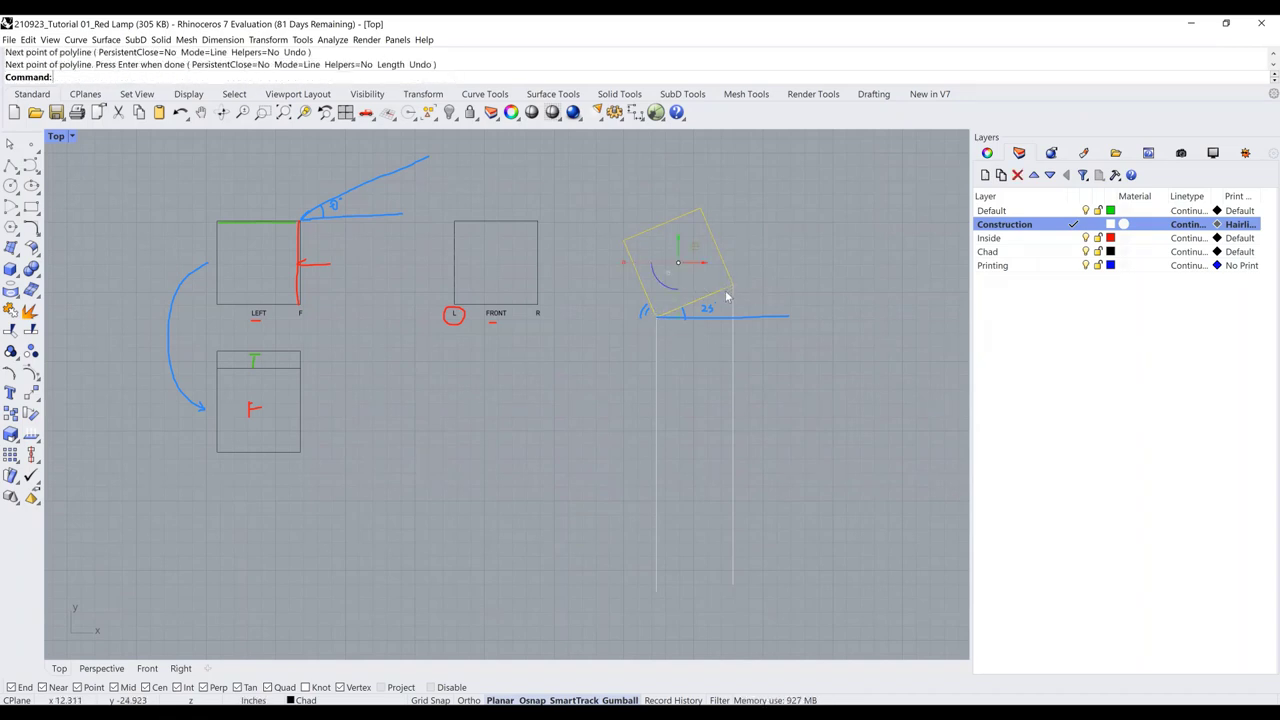
{"action": "key", "text": "Escape"}
{"action": "left_click", "coordinate": [731, 294]}
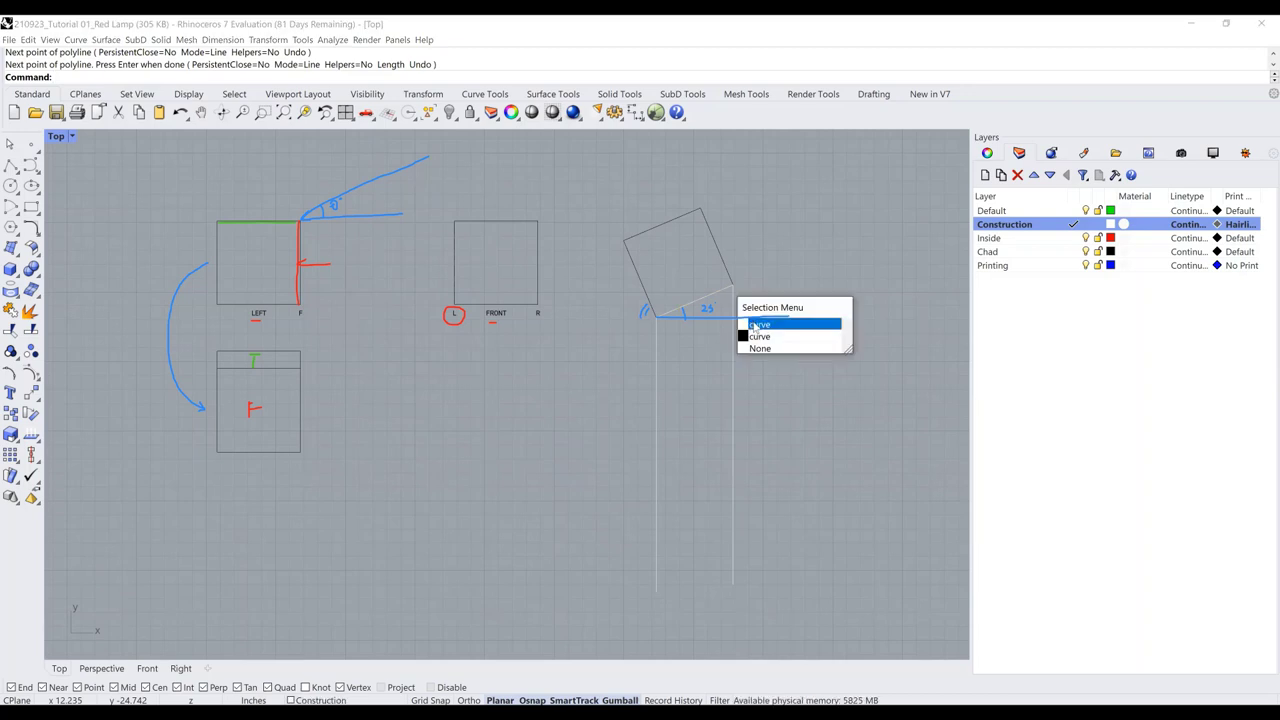
{"action": "left_click", "coordinate": [755, 325]}
{"action": "type", "text": "m"}
{"action": "key", "text": "Return"}
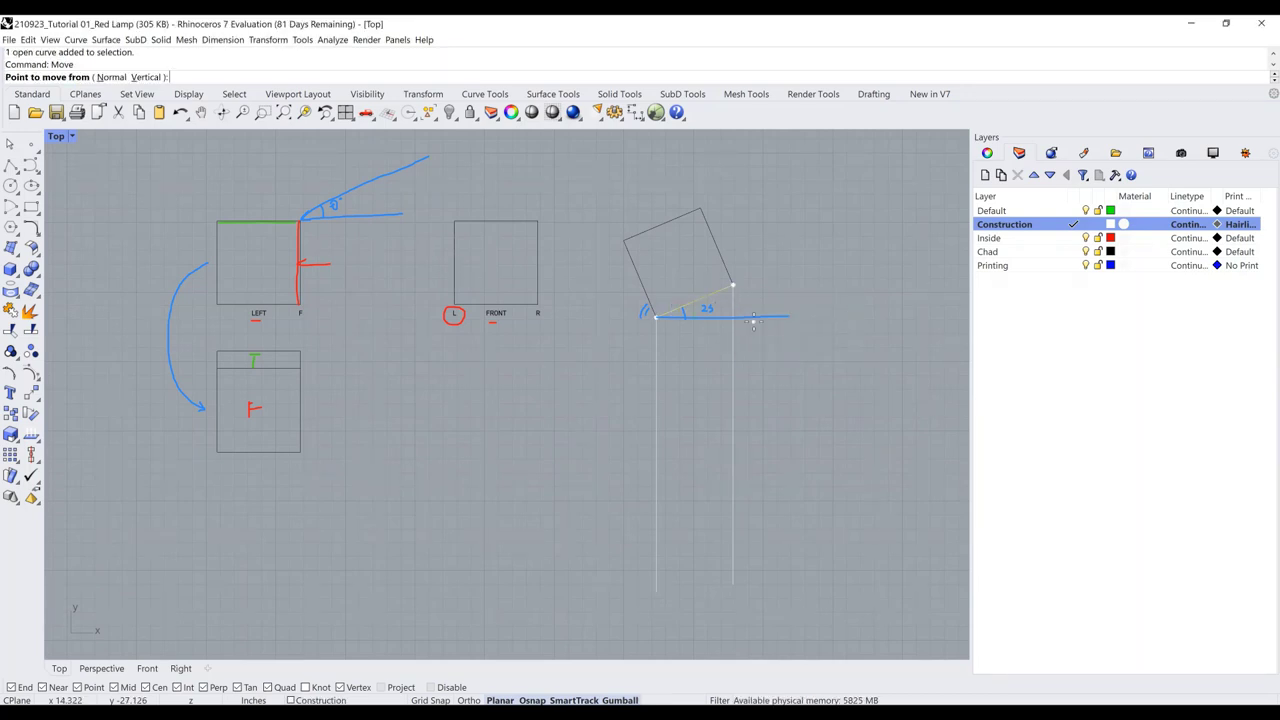
{"action": "left_click", "coordinate": [733, 286]}
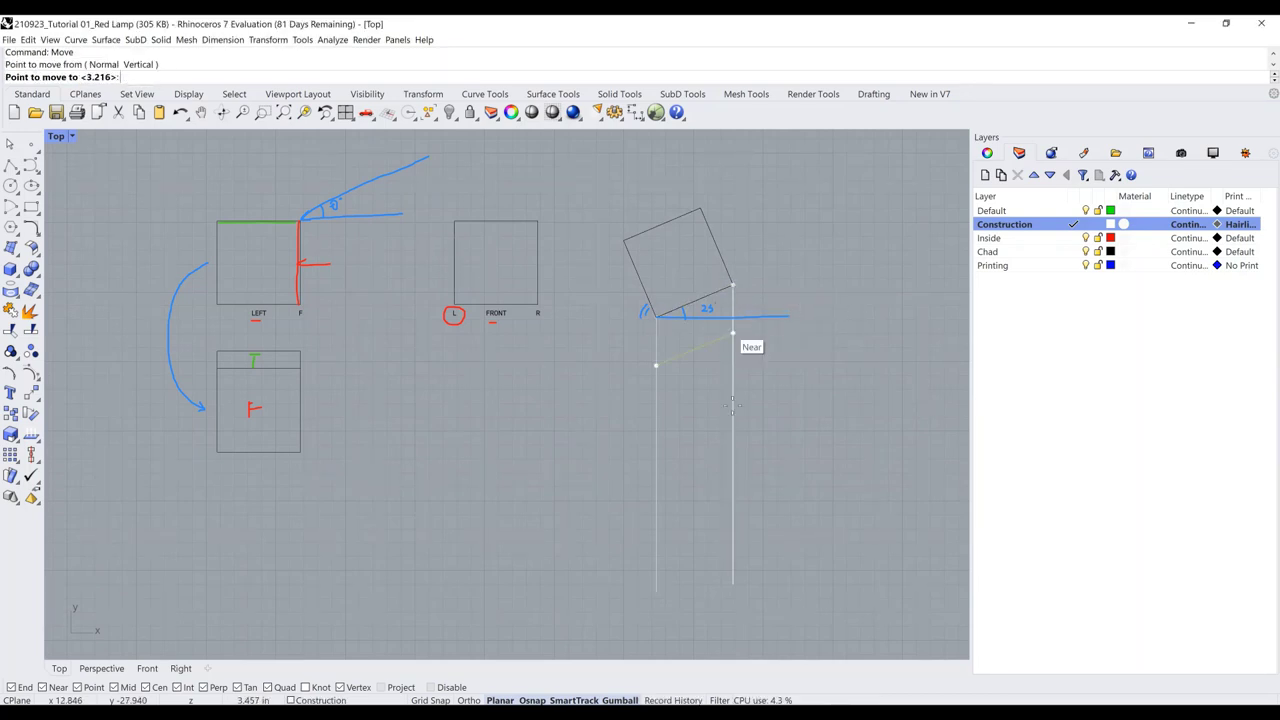
{"action": "left_click", "coordinate": [733, 423]}
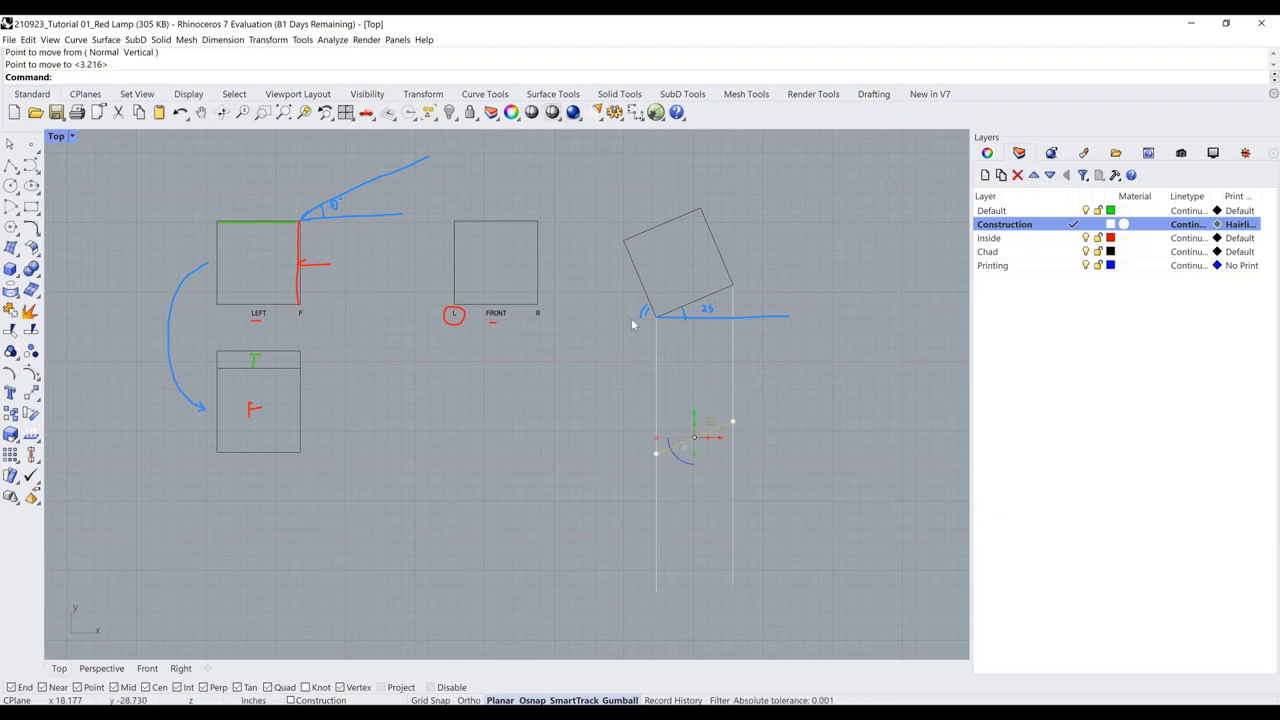
{"action": "left_click", "coordinate": [10, 165]}
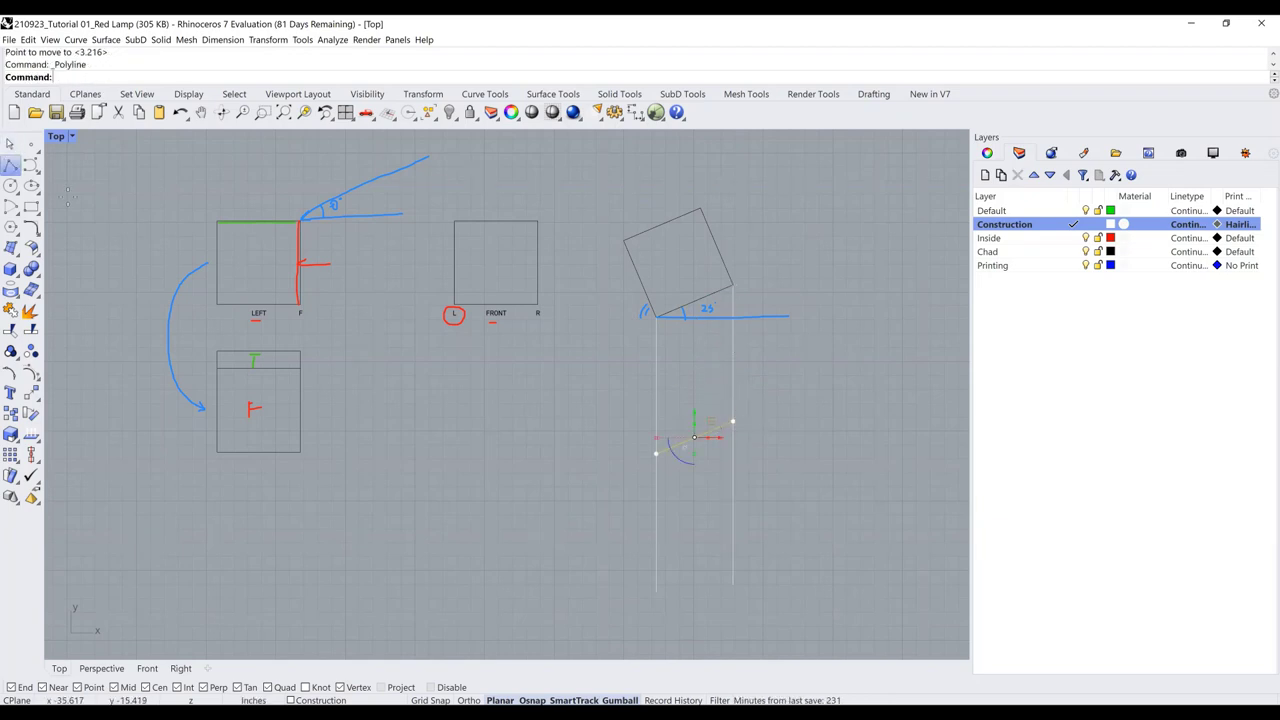
Run two horizontal projection lines left from both ends of the moved edge
{"action": "left_click", "coordinate": [733, 421]}
{"action": "left_click", "coordinate": [385, 421]}
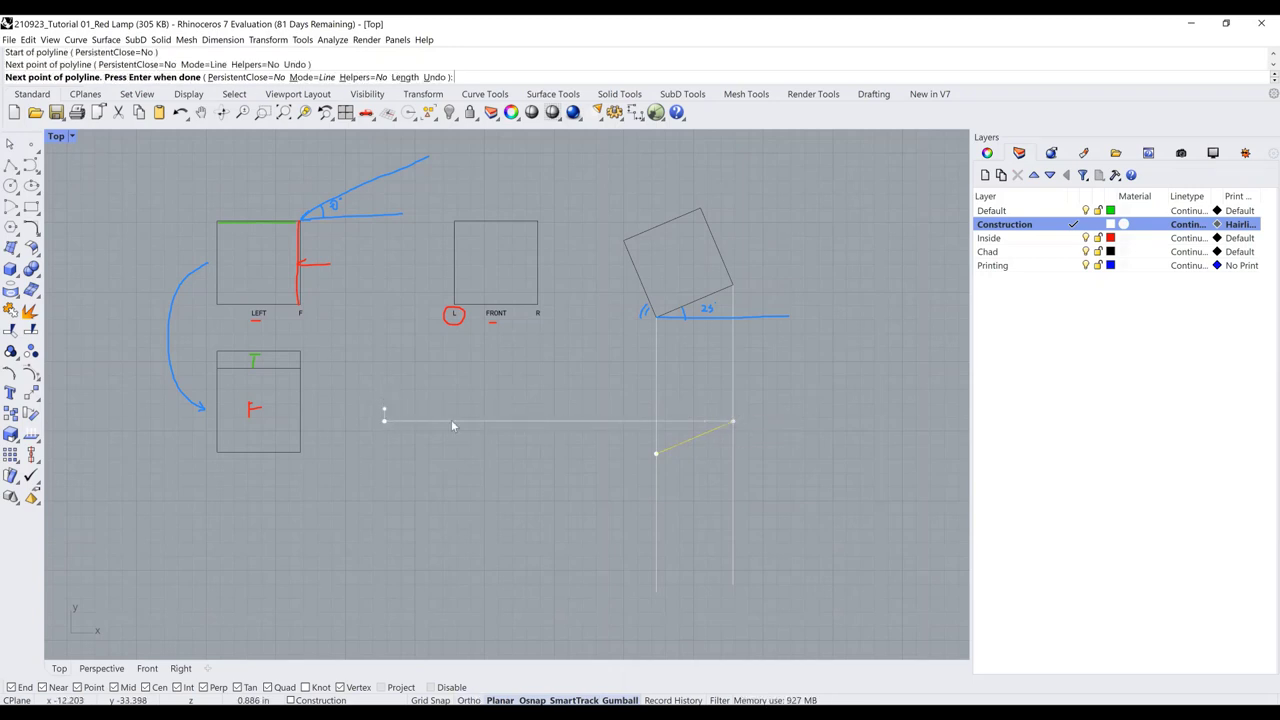
{"action": "key", "text": "Return"}
{"action": "key", "text": "Return"}
{"action": "left_click", "coordinate": [656, 453]}
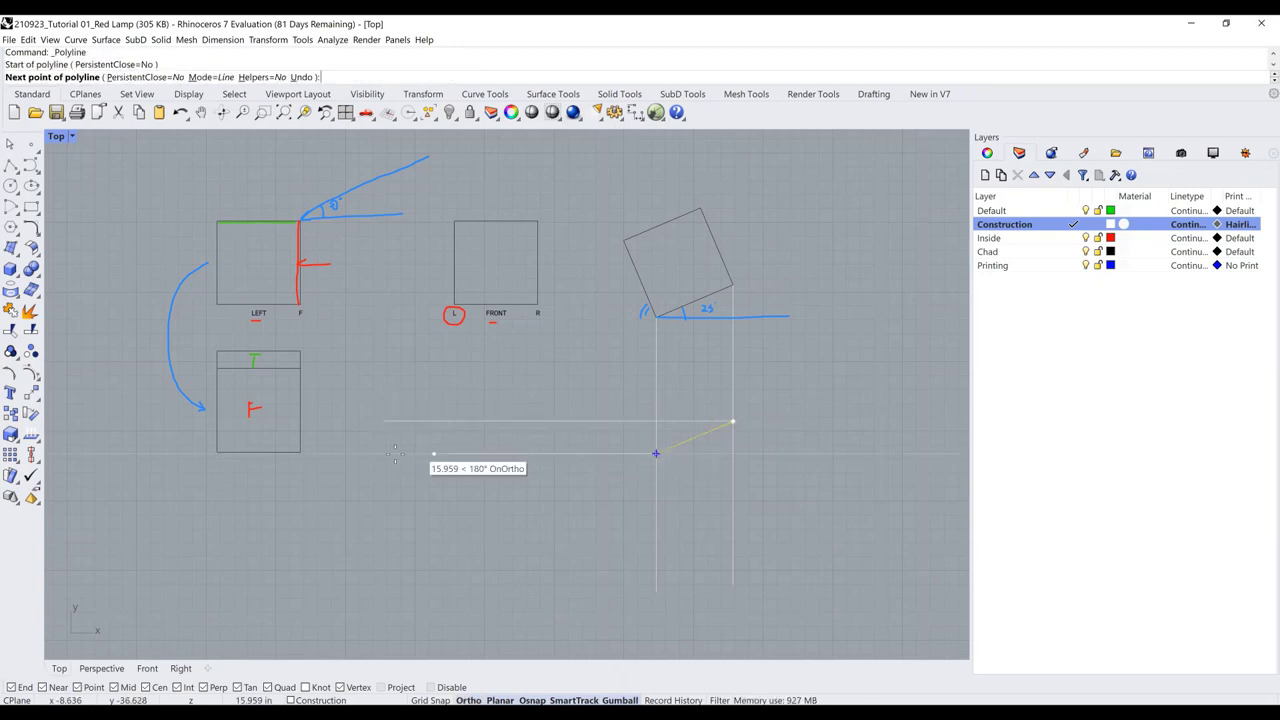
{"action": "left_click", "coordinate": [396, 453]}
{"action": "key", "text": "Return"}
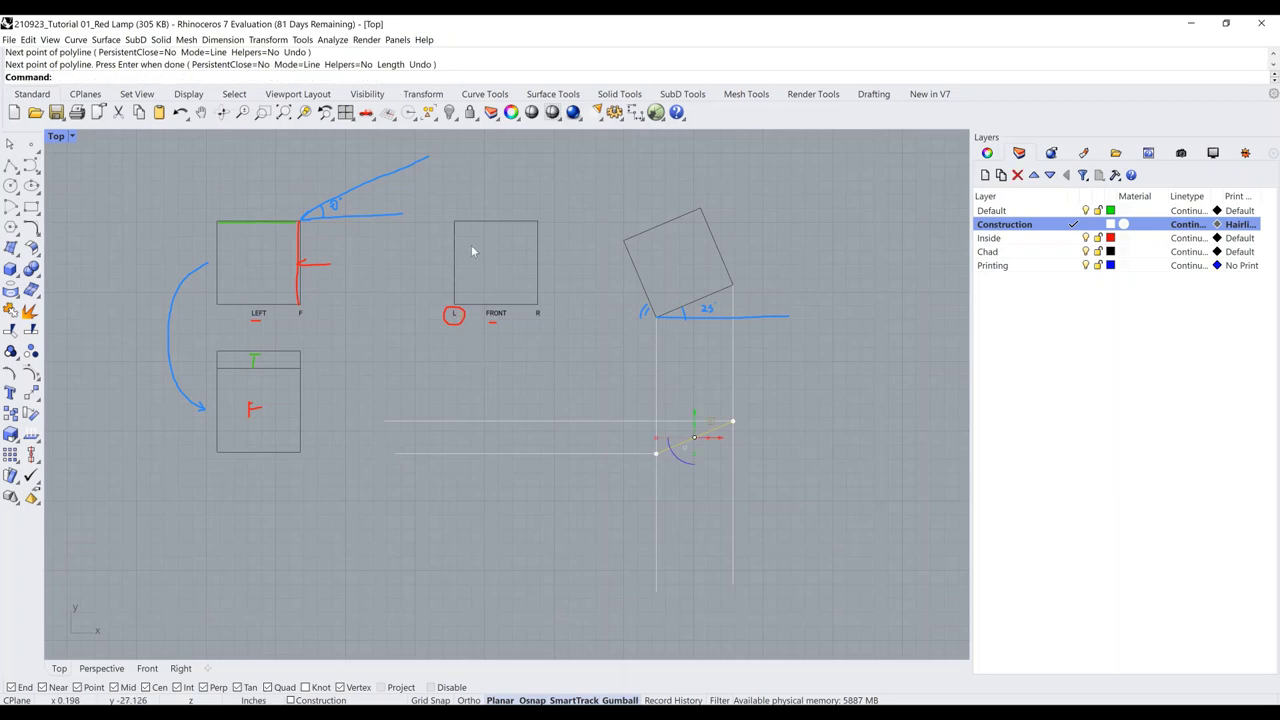
Drop vertical projection lines from the FRONT box's lower corners, then make the black layer current
{"action": "key", "text": "Return"}
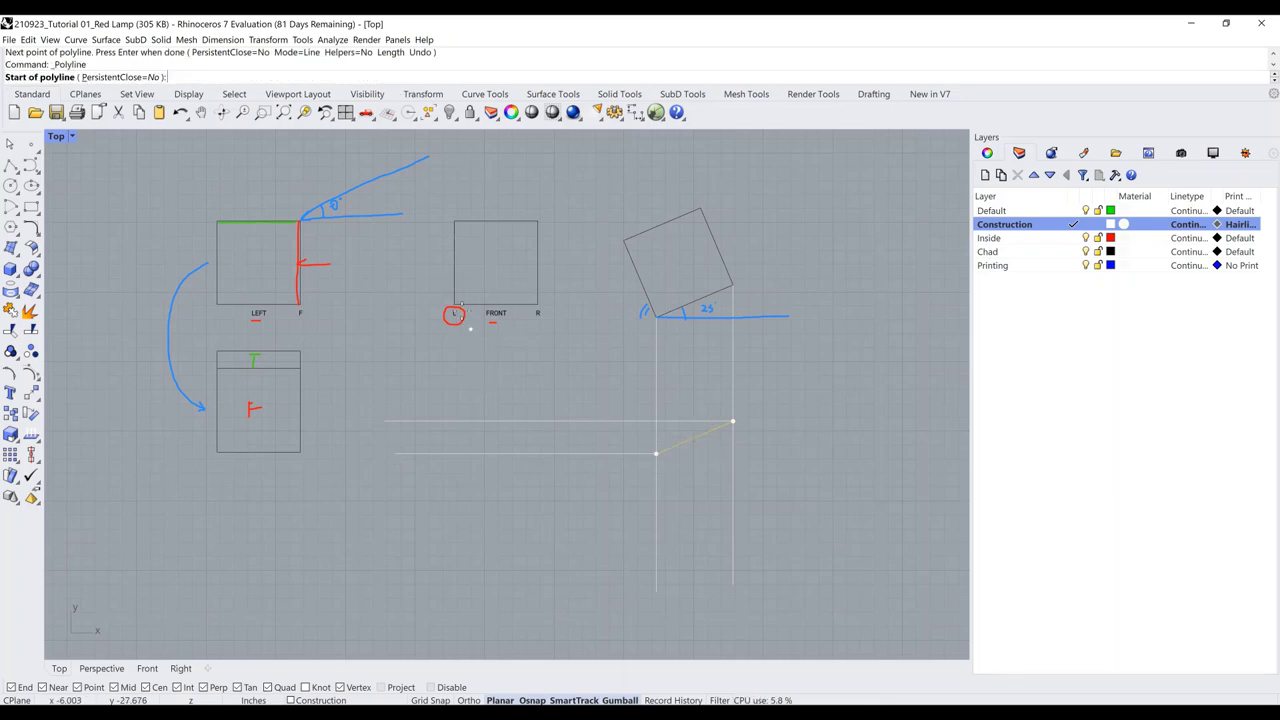
{"action": "left_click", "coordinate": [454, 313]}
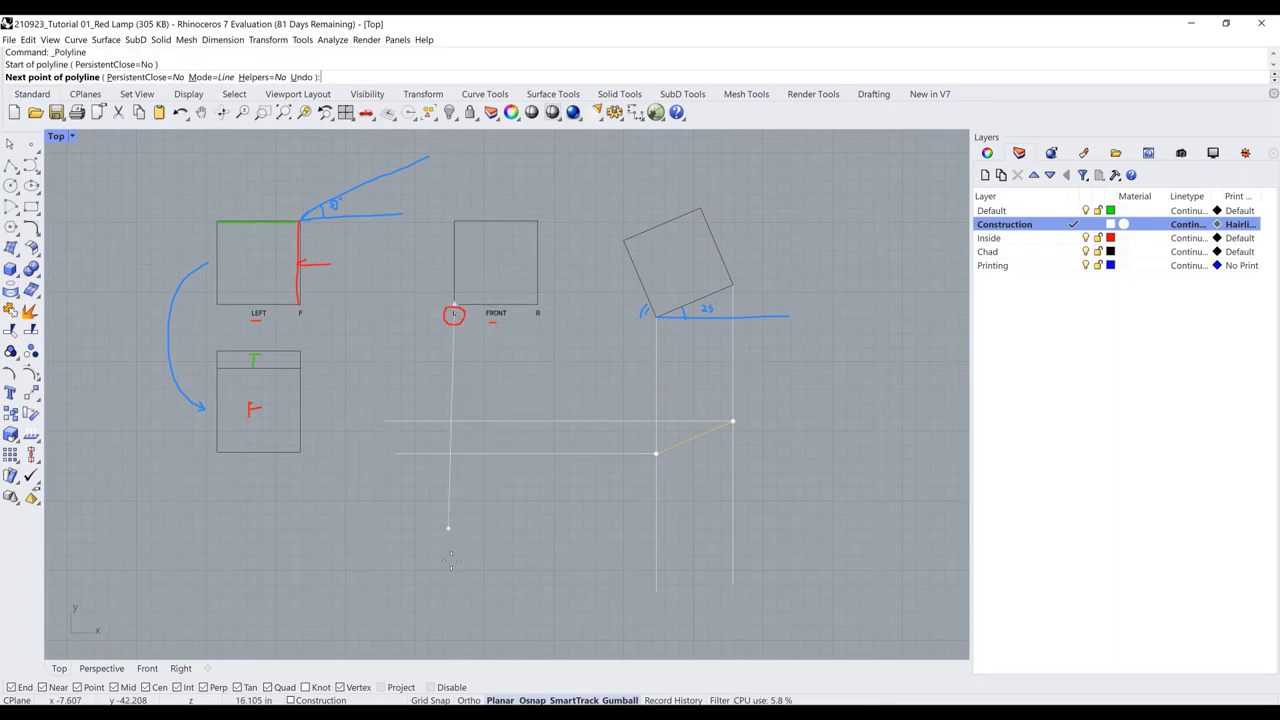
{"action": "left_click", "coordinate": [455, 607]}
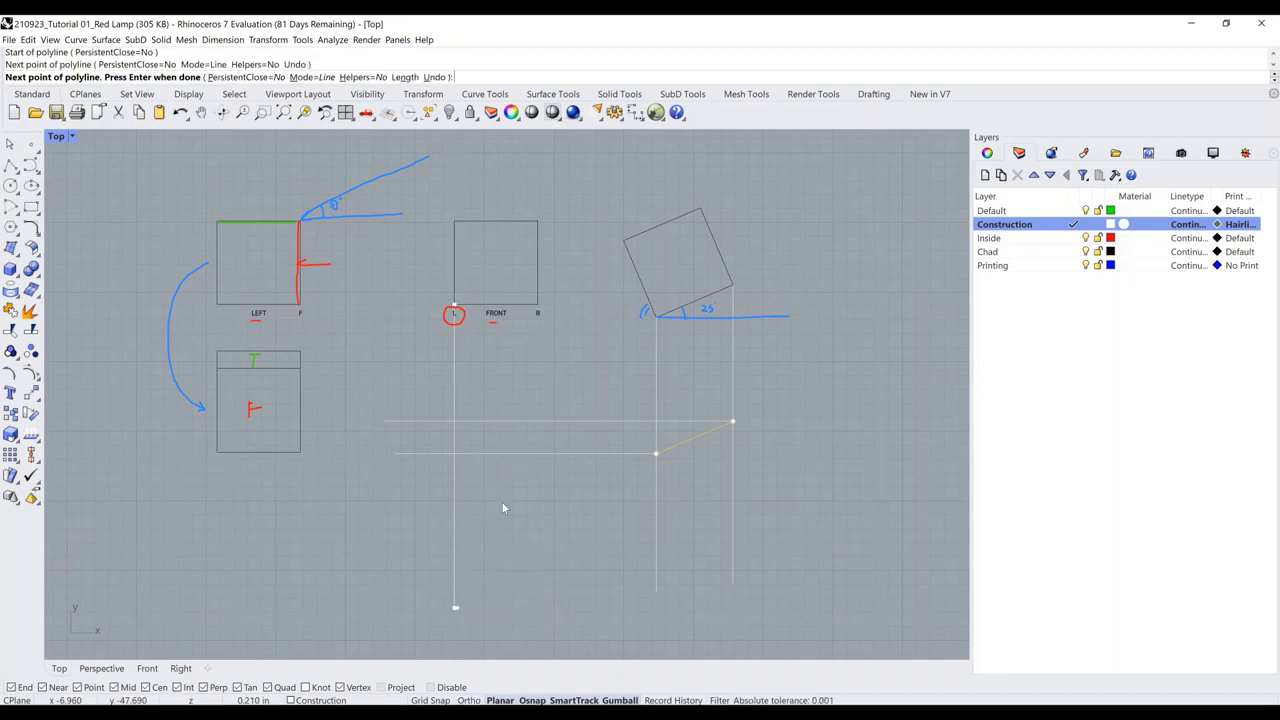
{"action": "key", "text": "Return"}
{"action": "key", "text": "Return"}
{"action": "left_click", "coordinate": [538, 304]}
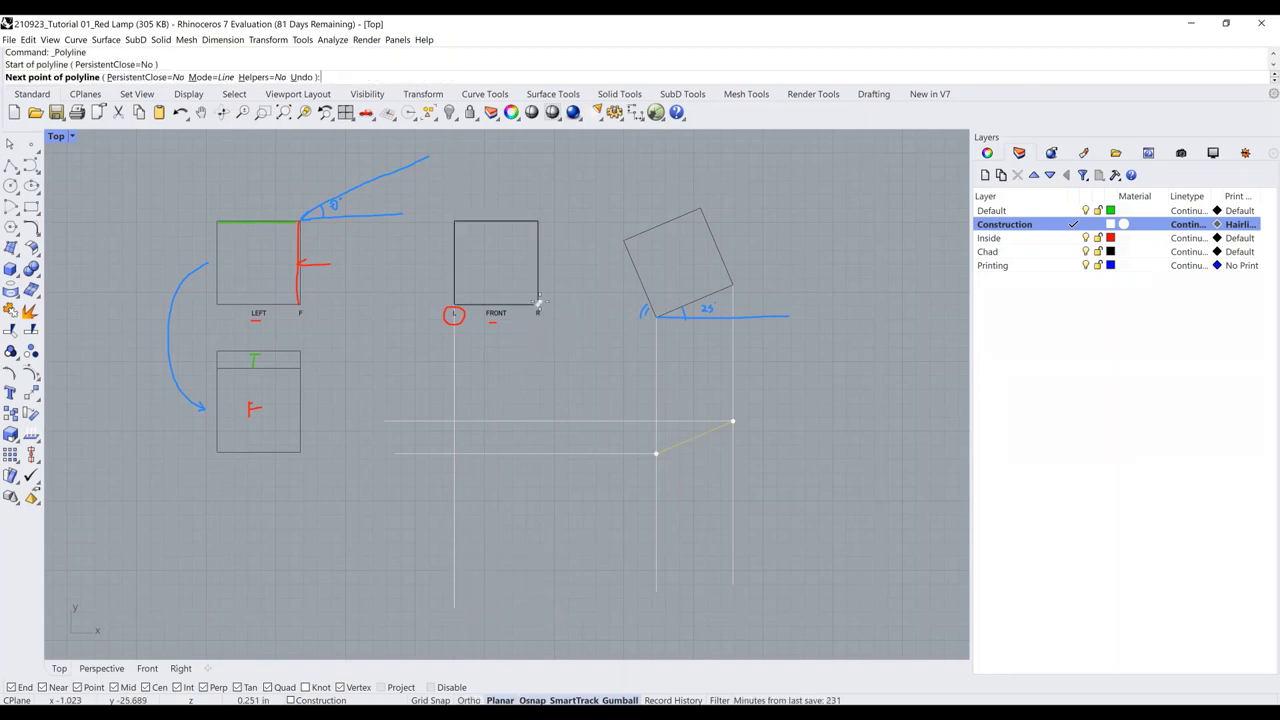
{"action": "left_click", "coordinate": [540, 600]}
{"action": "key", "text": "Return"}
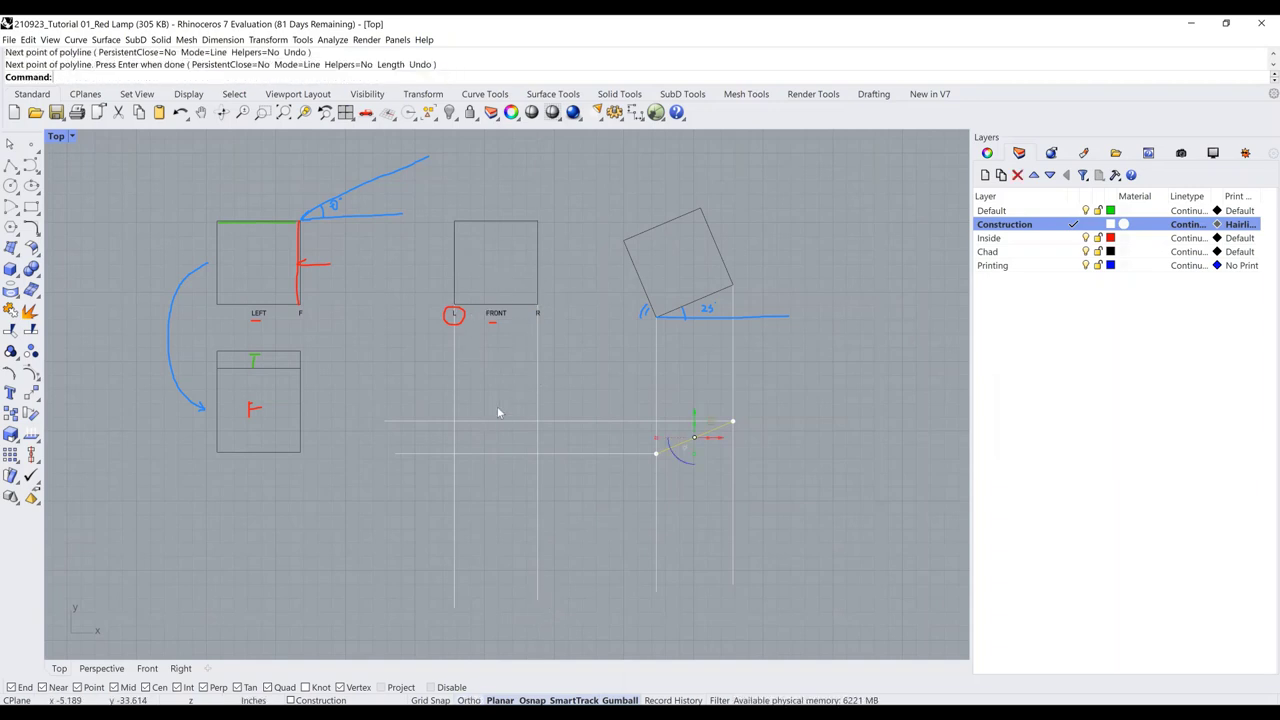
{"action": "left_click", "coordinate": [1026, 255]}
{"action": "double_click", "coordinate": [1026, 255]}
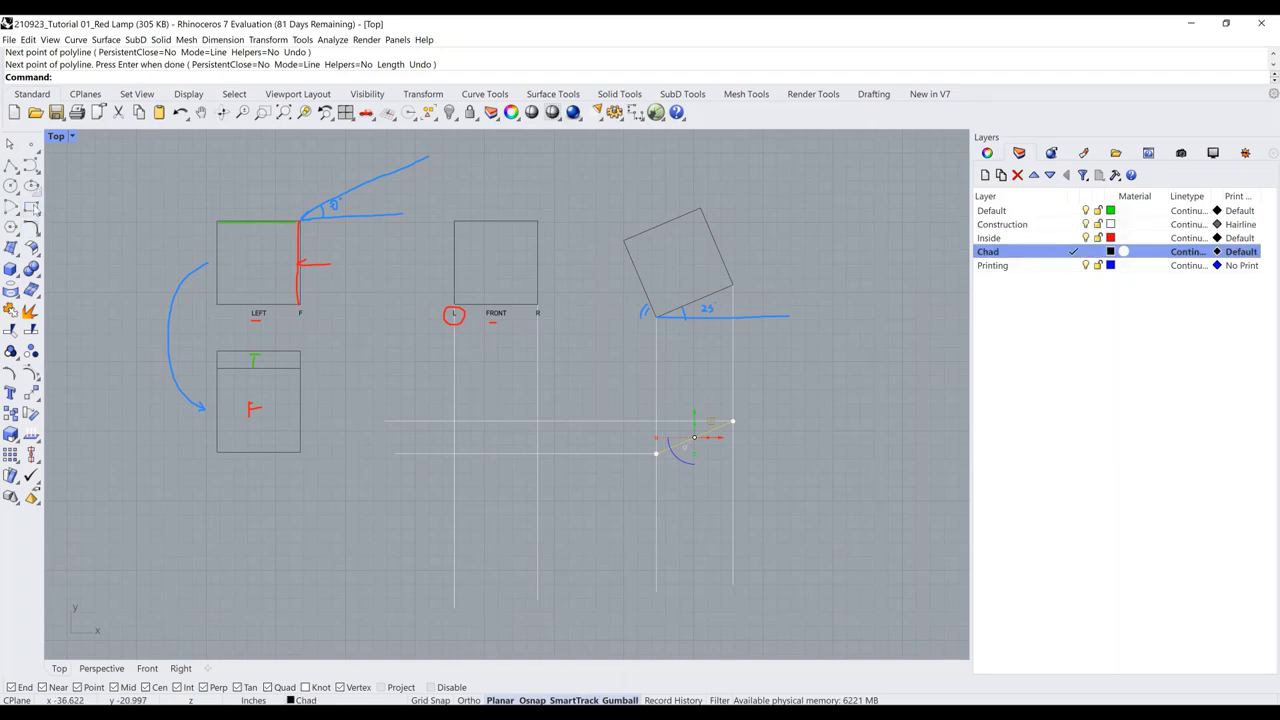
Draw a thin rectangle between the guide intersections, redoing the first mistaken attempt
{"action": "left_click", "coordinate": [31, 207]}
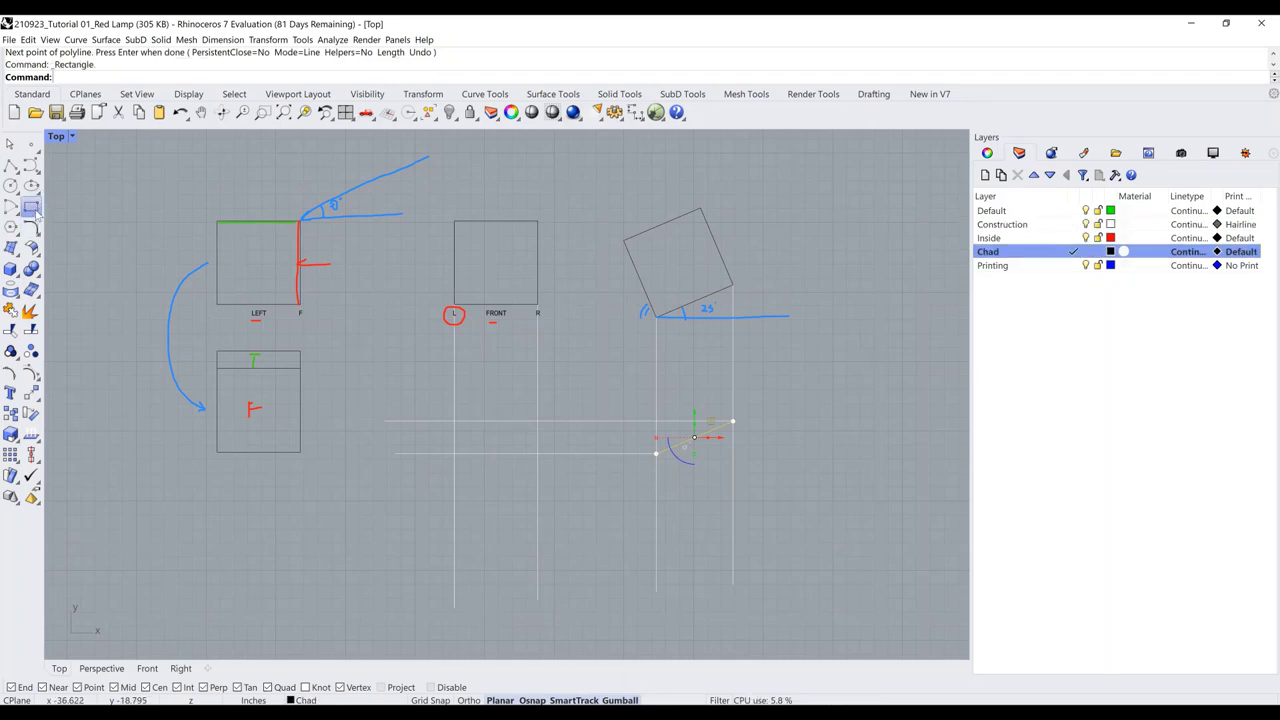
{"action": "left_click", "coordinate": [454, 421]}
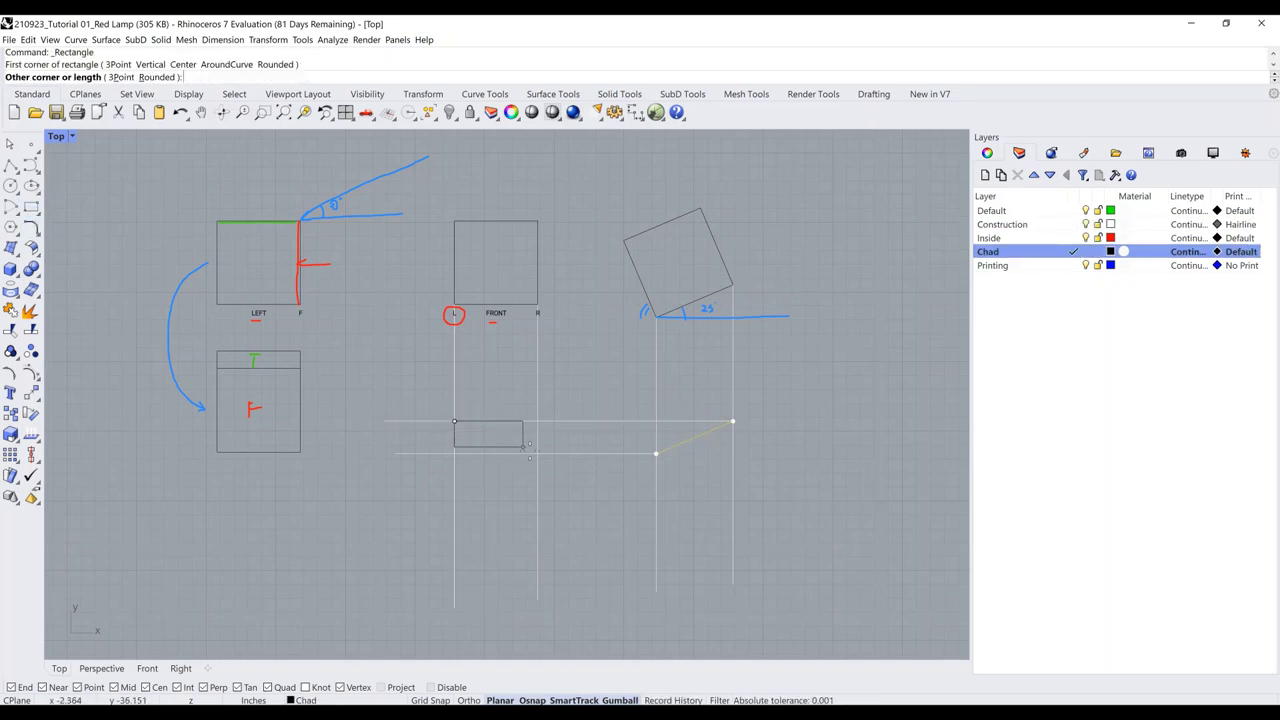
{"action": "left_click", "coordinate": [539, 454]}
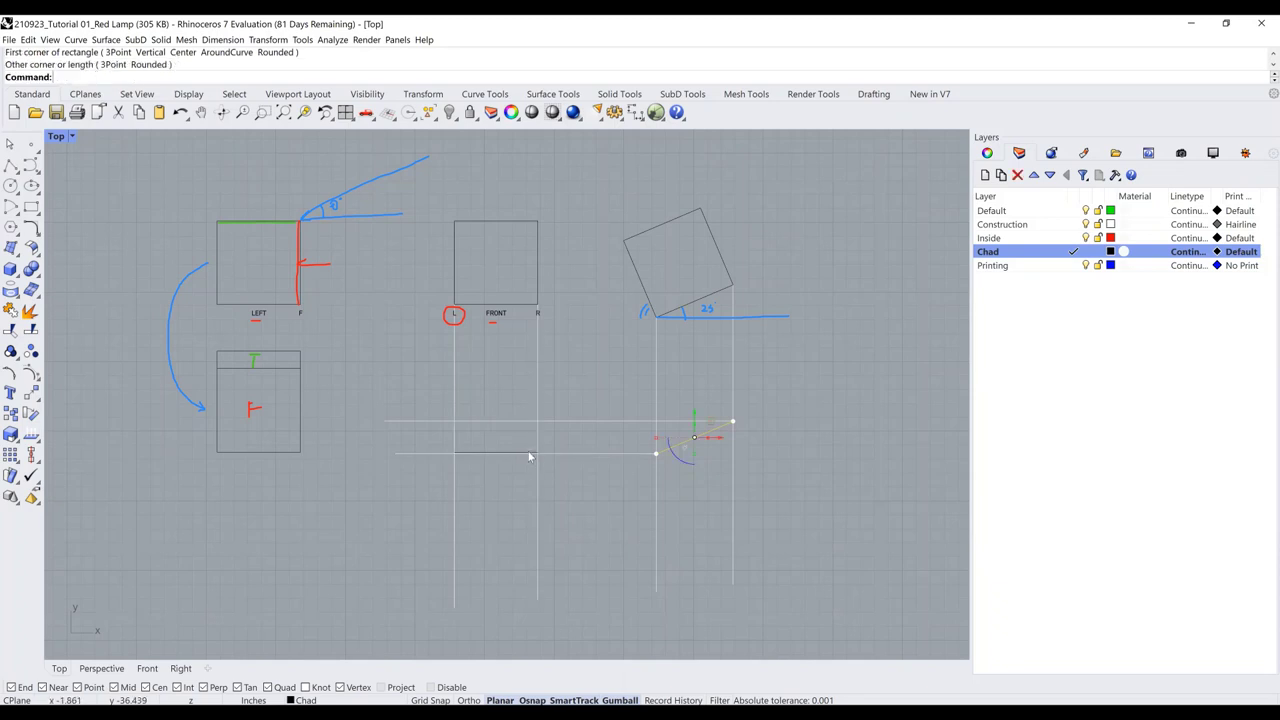
{"action": "left_click", "coordinate": [530, 454]}
{"action": "key", "text": "Delete"}
{"action": "key", "text": "Return"}
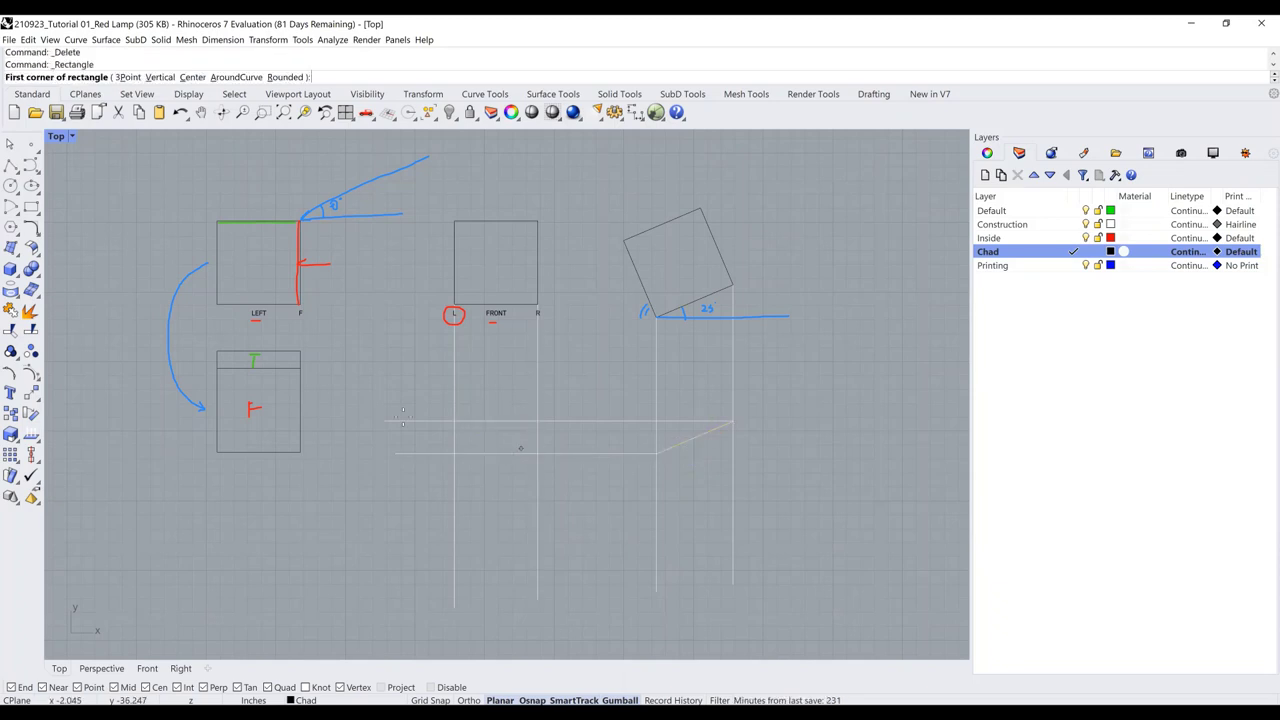
{"action": "left_click", "coordinate": [455, 421]}
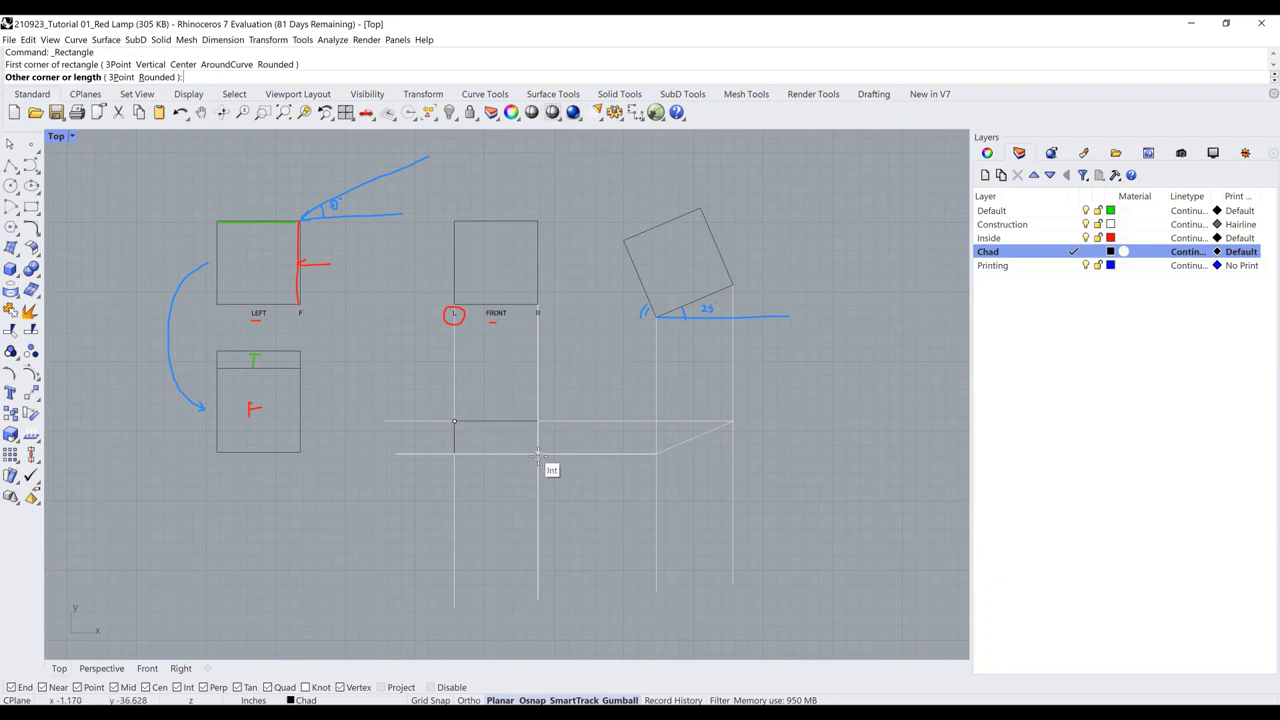
{"action": "left_click", "coordinate": [538, 454]}
Copy the FRONT square down so its top-right corner meets the lower guide intersection
{"action": "left_click", "coordinate": [519, 306]}
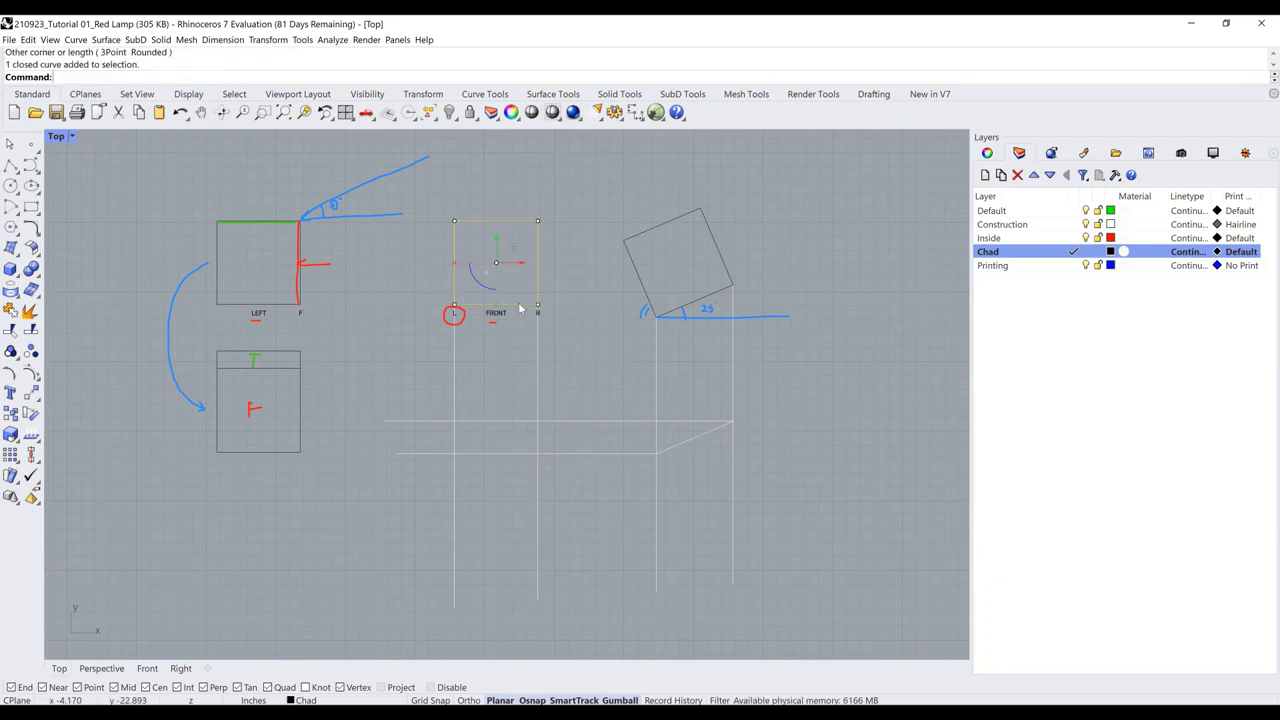
{"action": "type", "text": "copy"}
{"action": "key", "text": "Return"}
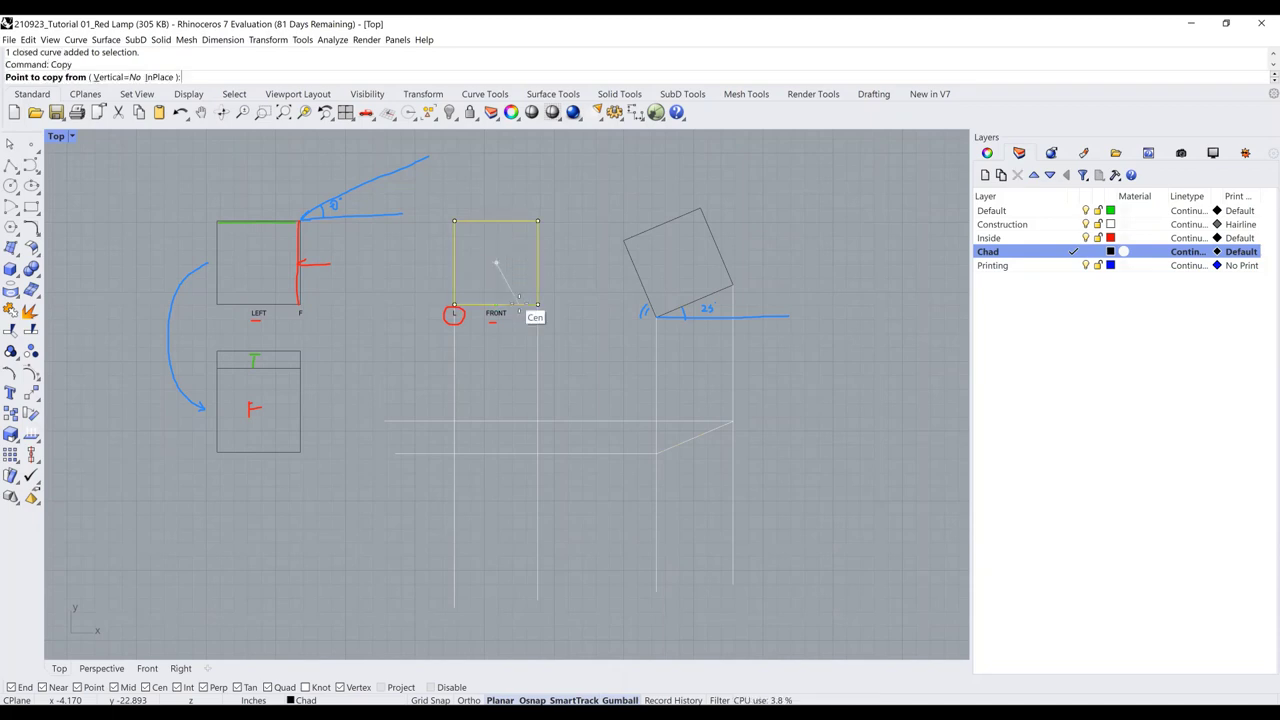
{"action": "left_click", "coordinate": [538, 221]}
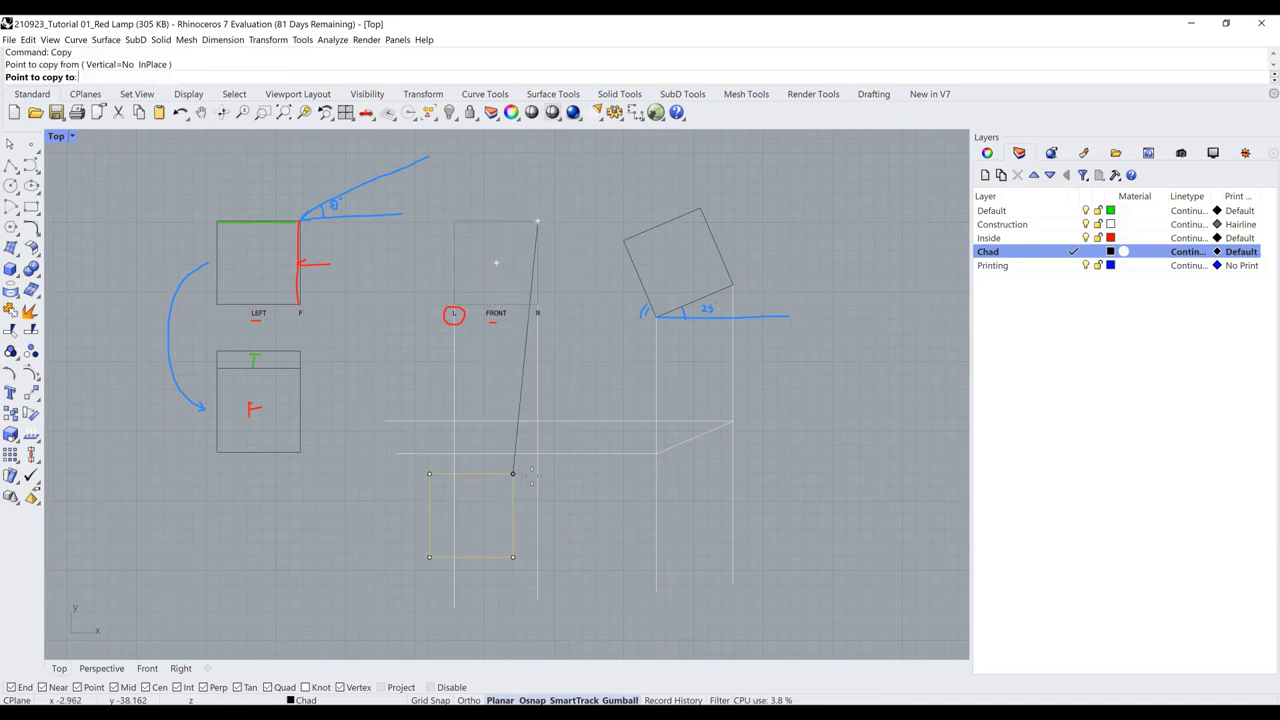
{"action": "left_click", "coordinate": [538, 454]}
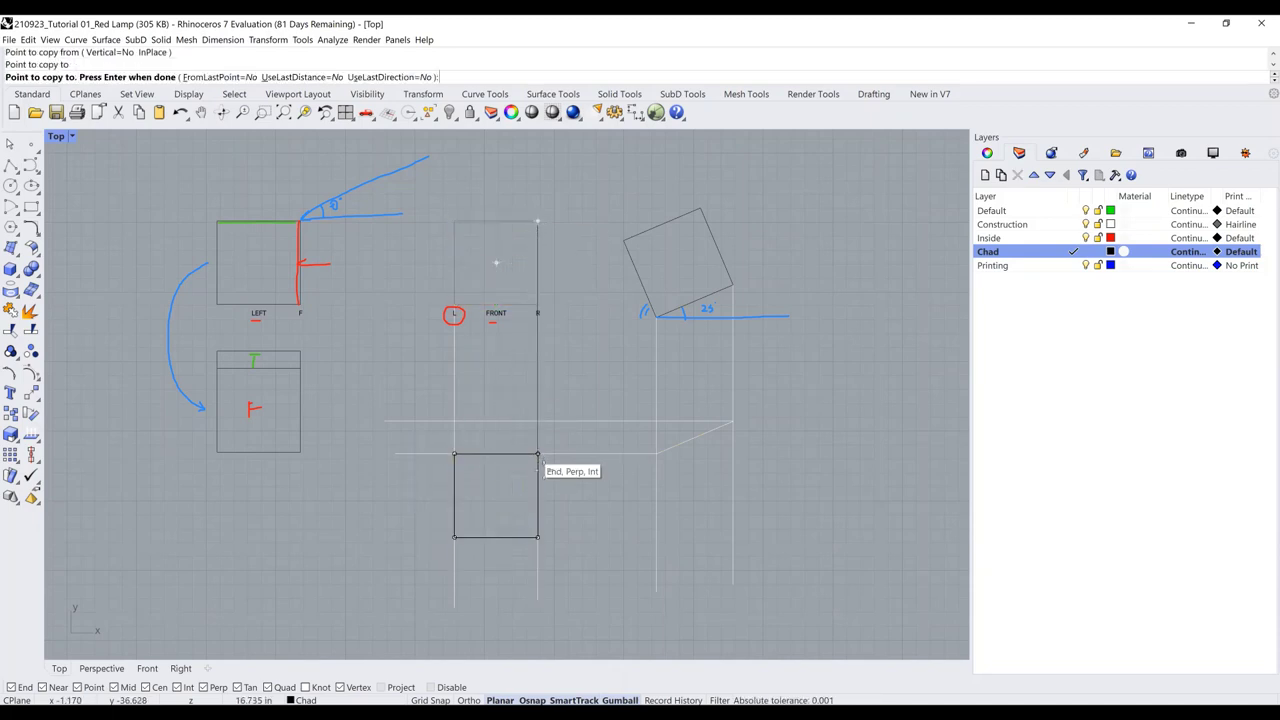
{"action": "key", "text": "Return"}
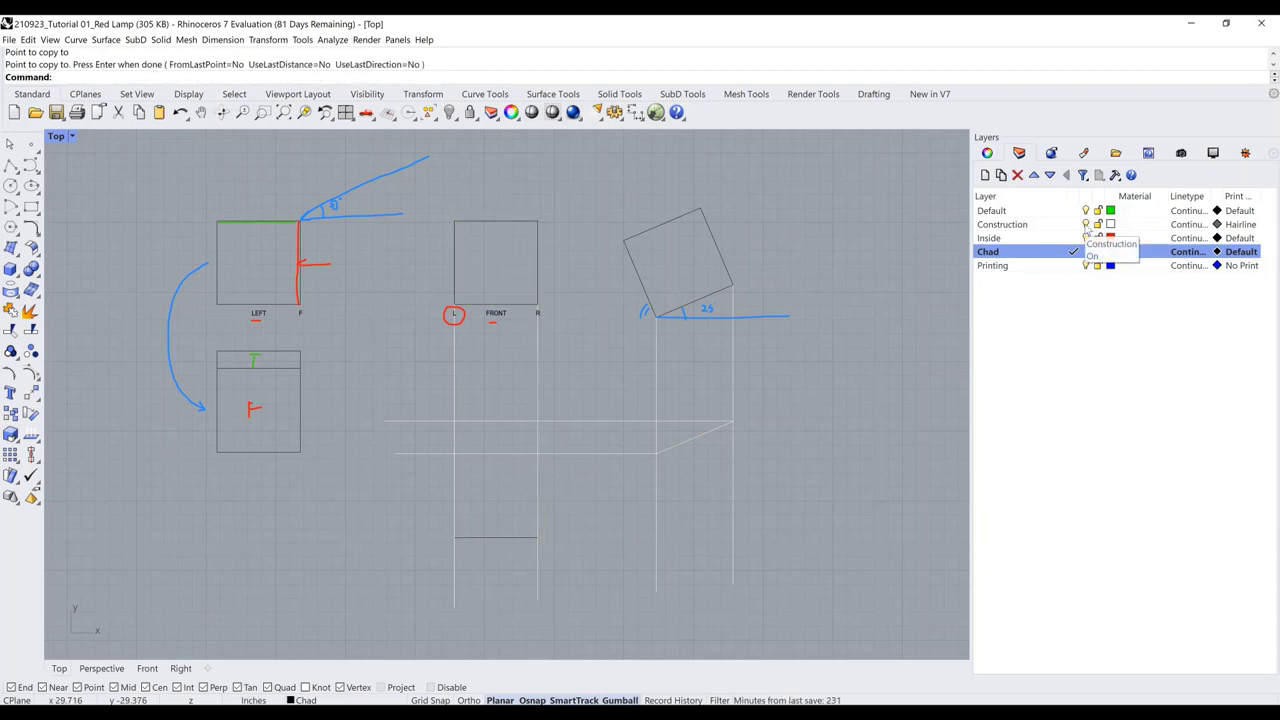
Hide and reshow the construction lines, then clear the hand-drawn screen markup
{"action": "left_click", "coordinate": [1086, 227]}
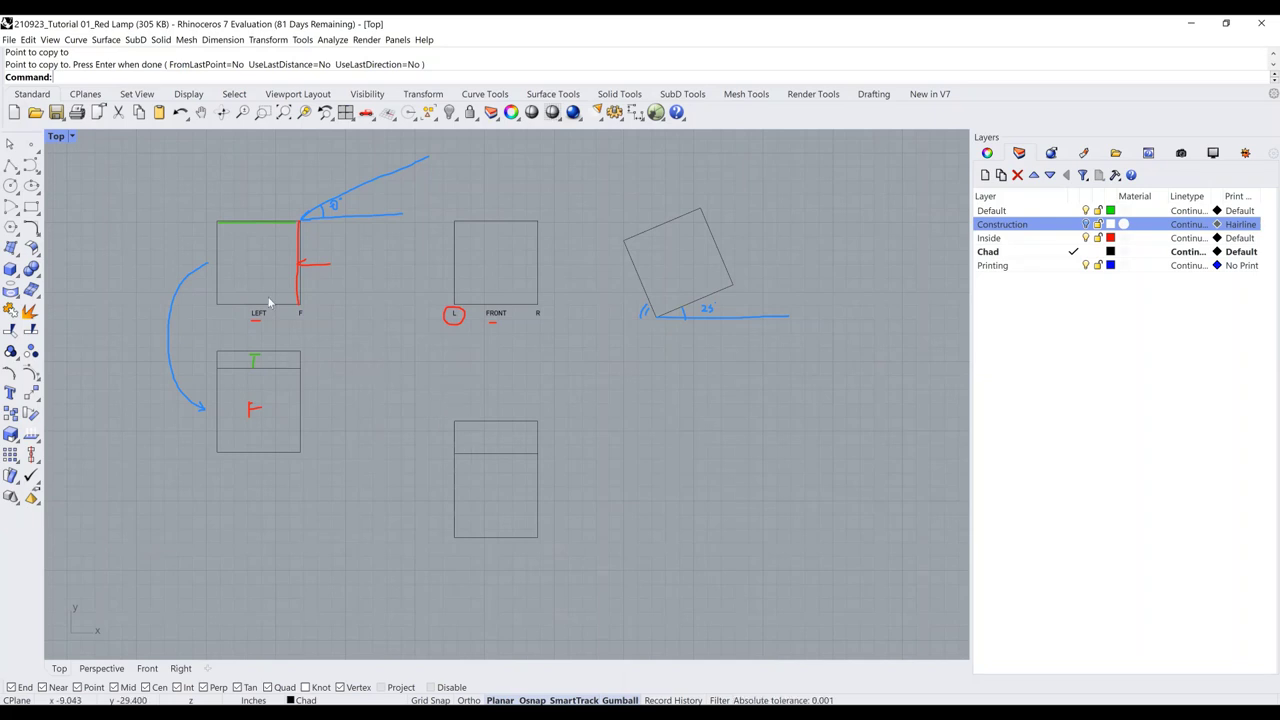
{"action": "left_click", "coordinate": [1087, 224]}
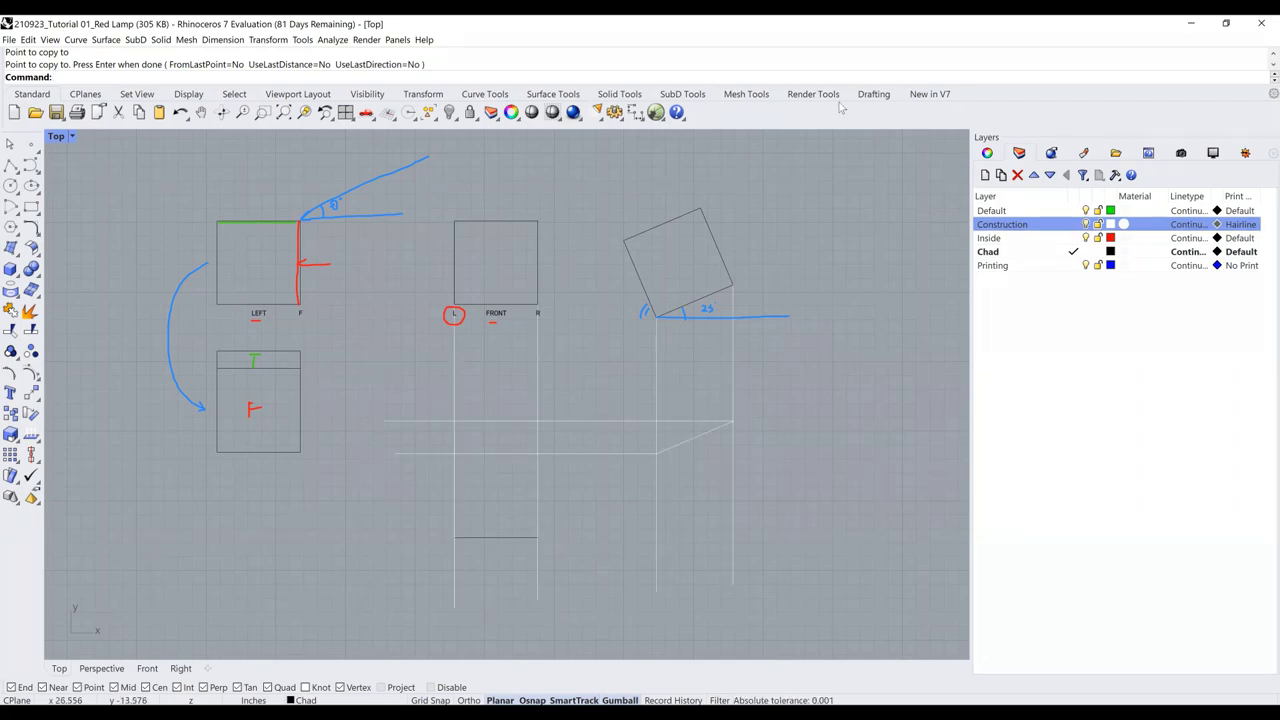
{"action": "key", "text": "e"}
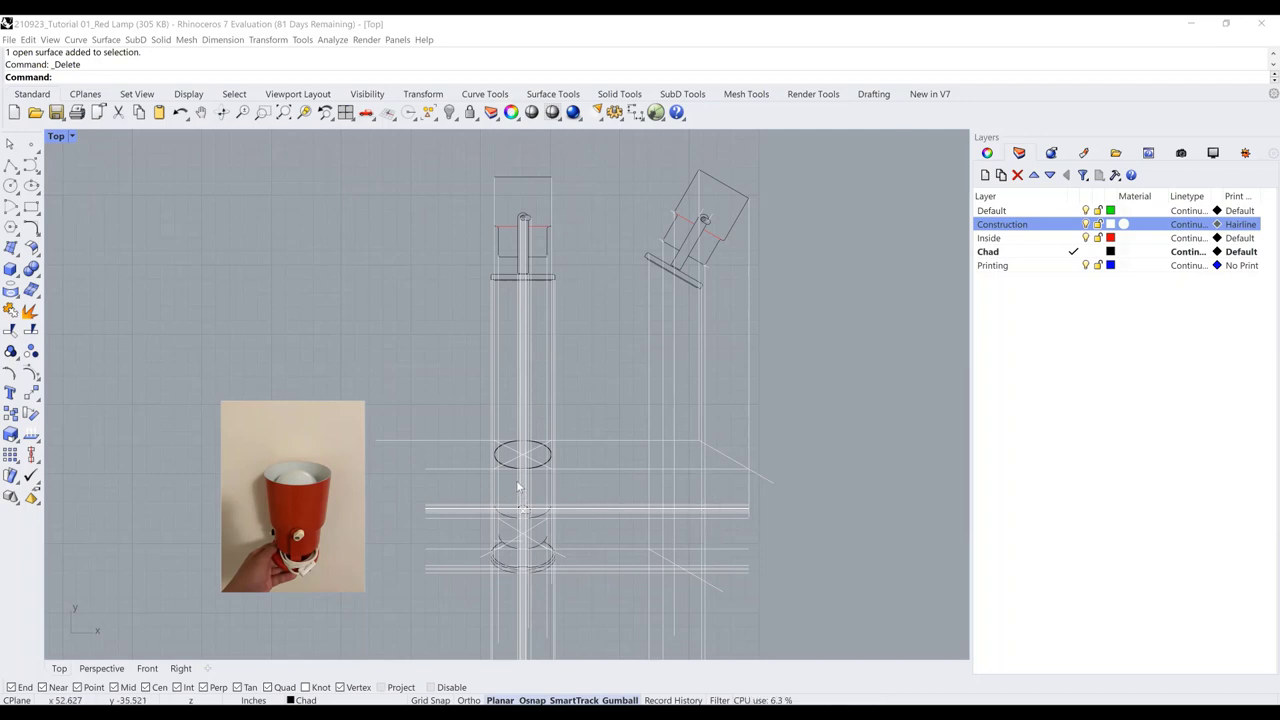
{"action": "left_click", "coordinate": [1086, 224]}
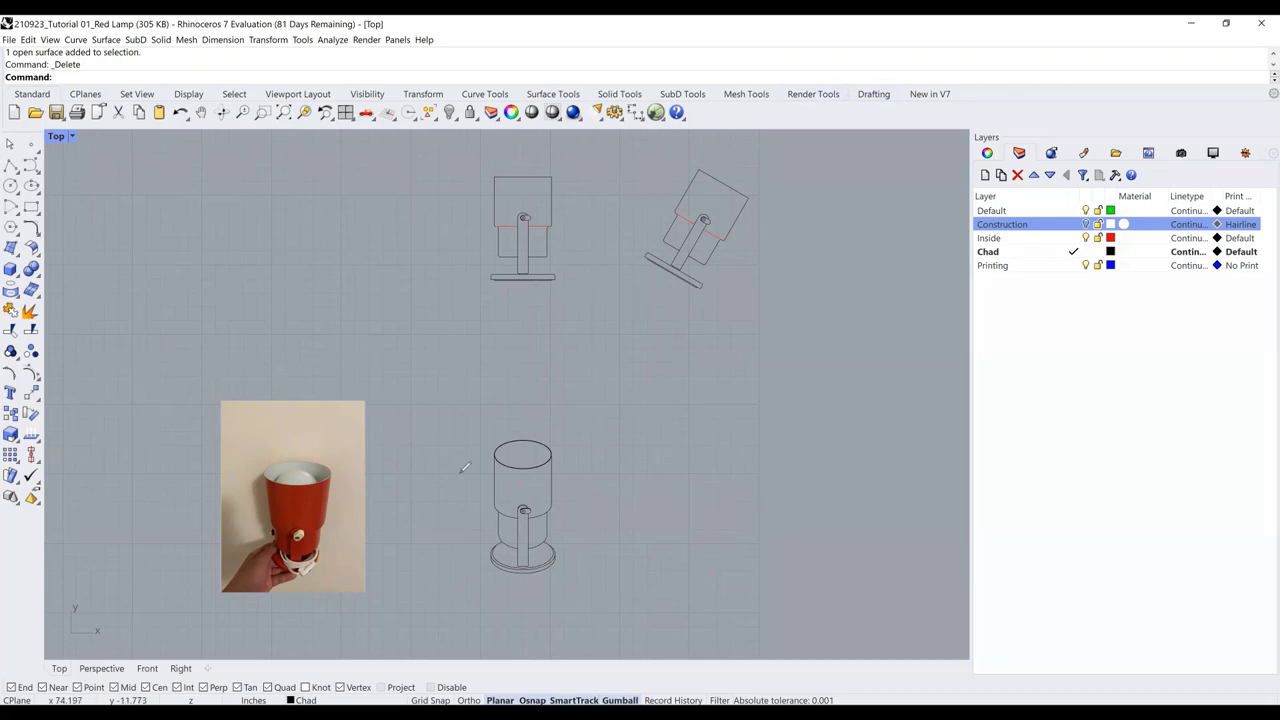
{"action": "left_click_drag", "start_coordinate": [466, 460], "coordinate": [605, 461]}
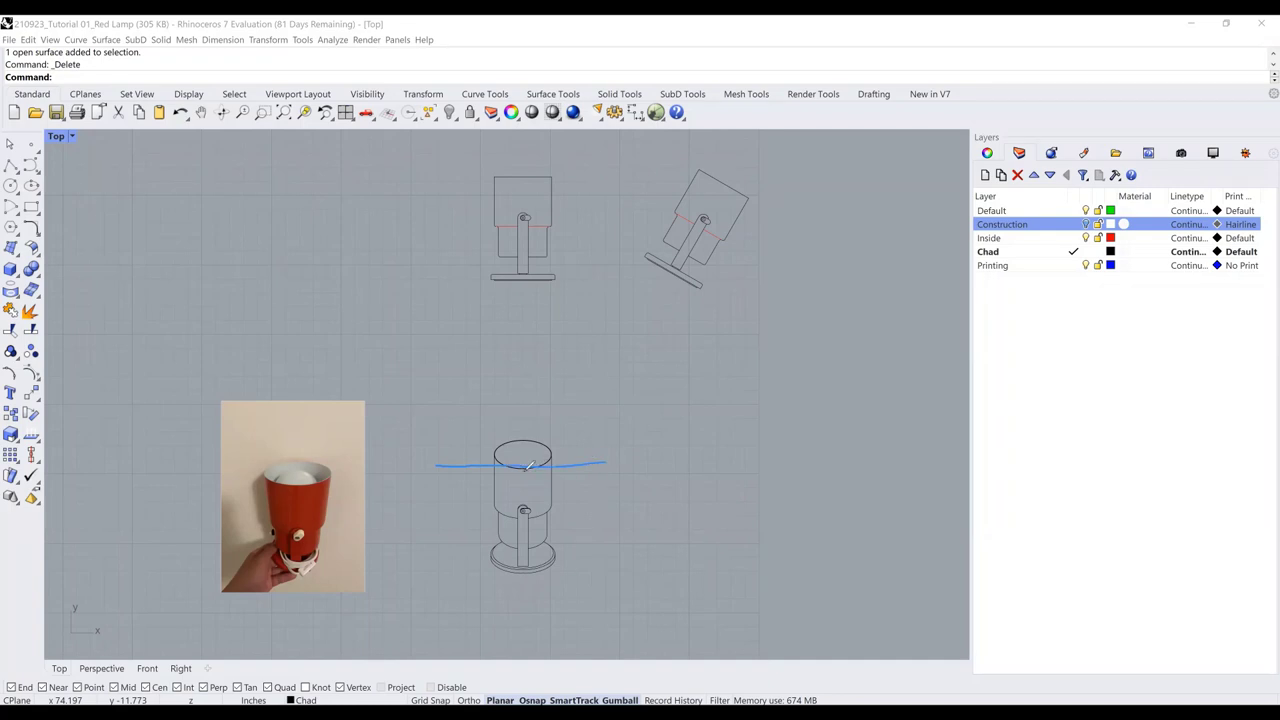
{"action": "left_click_drag", "start_coordinate": [436, 576], "coordinate": [633, 576]}
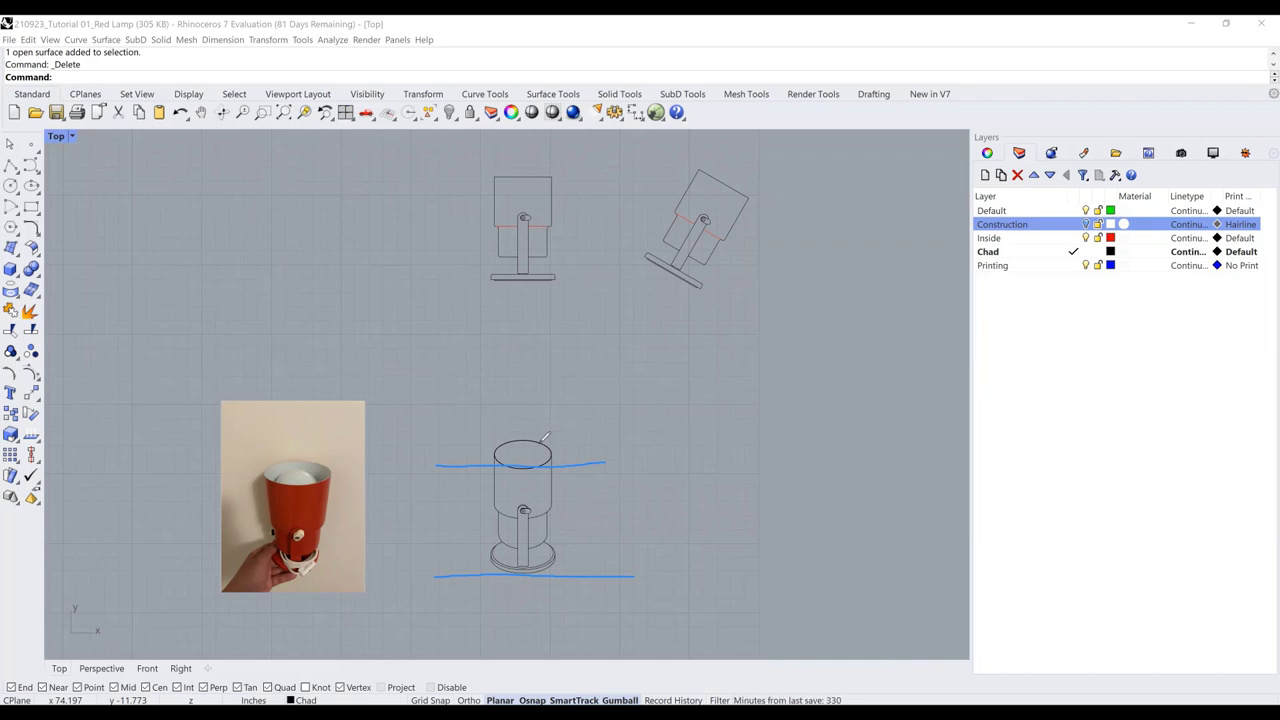
{"action": "left_click_drag", "start_coordinate": [531, 462], "coordinate": [526, 570]}
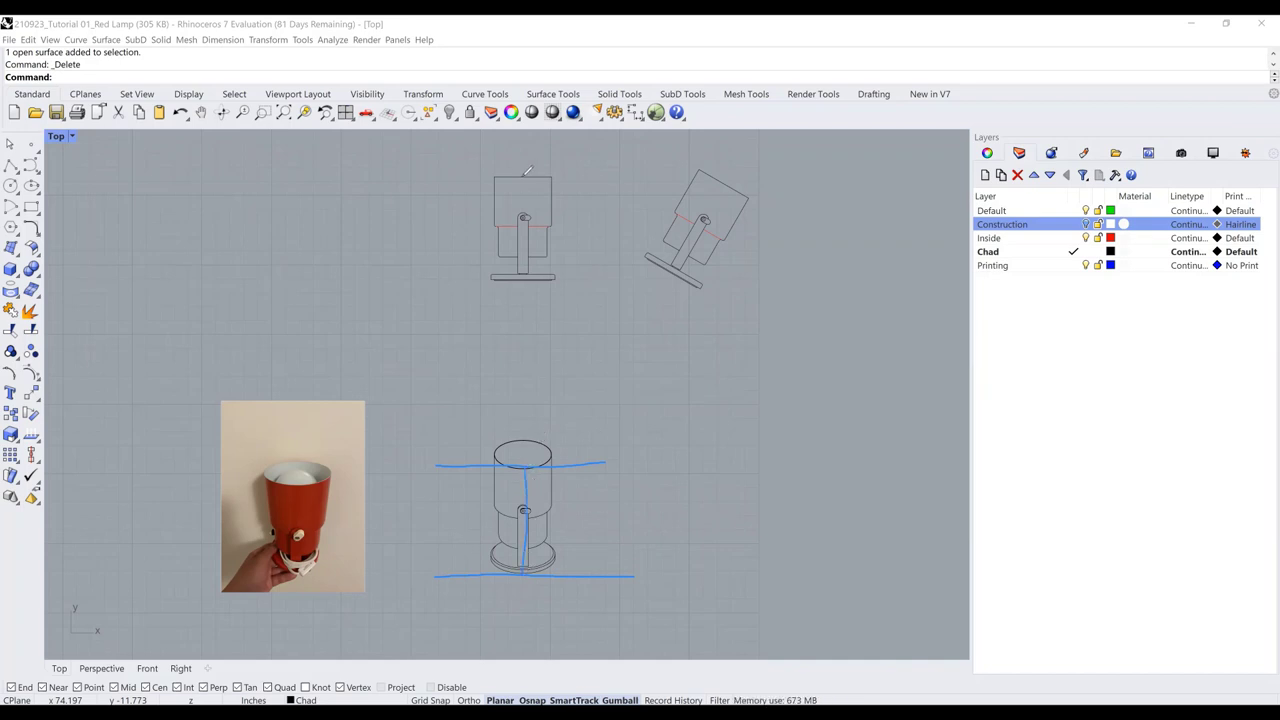
{"action": "left_click_drag", "start_coordinate": [523, 178], "coordinate": [524, 276]}
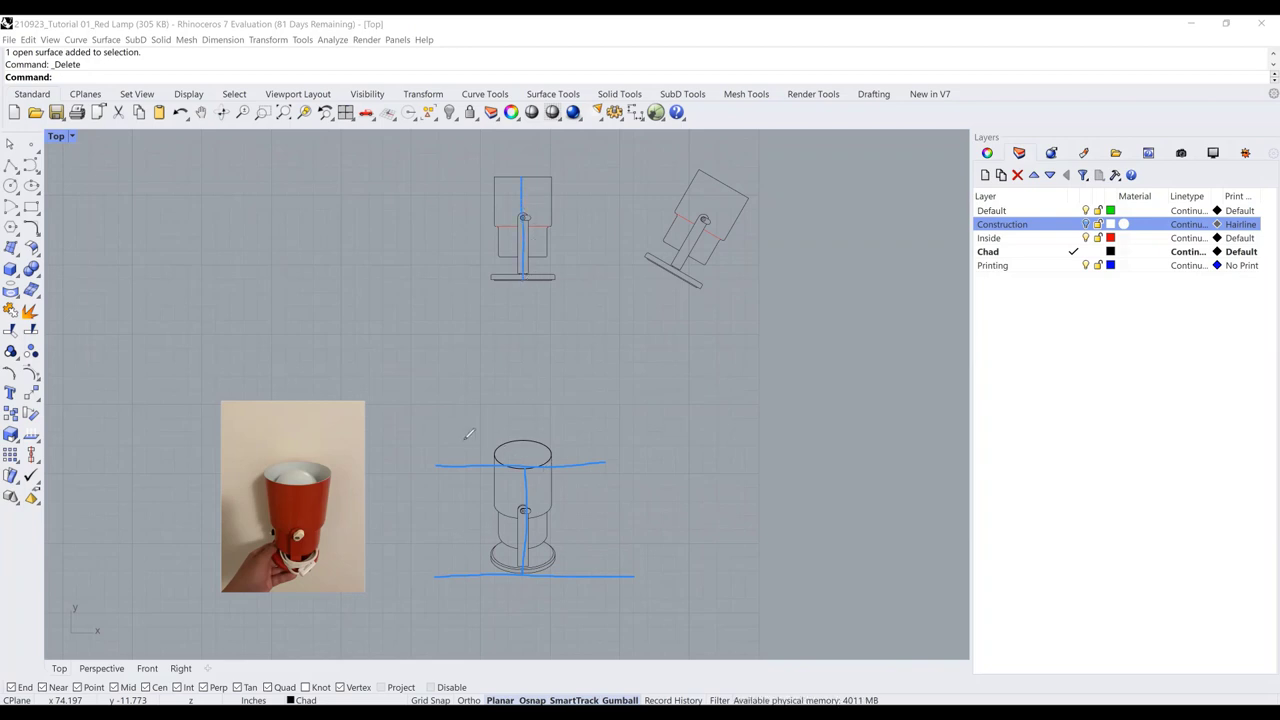
{"action": "left_click_drag", "start_coordinate": [463, 439], "coordinate": [578, 437]}
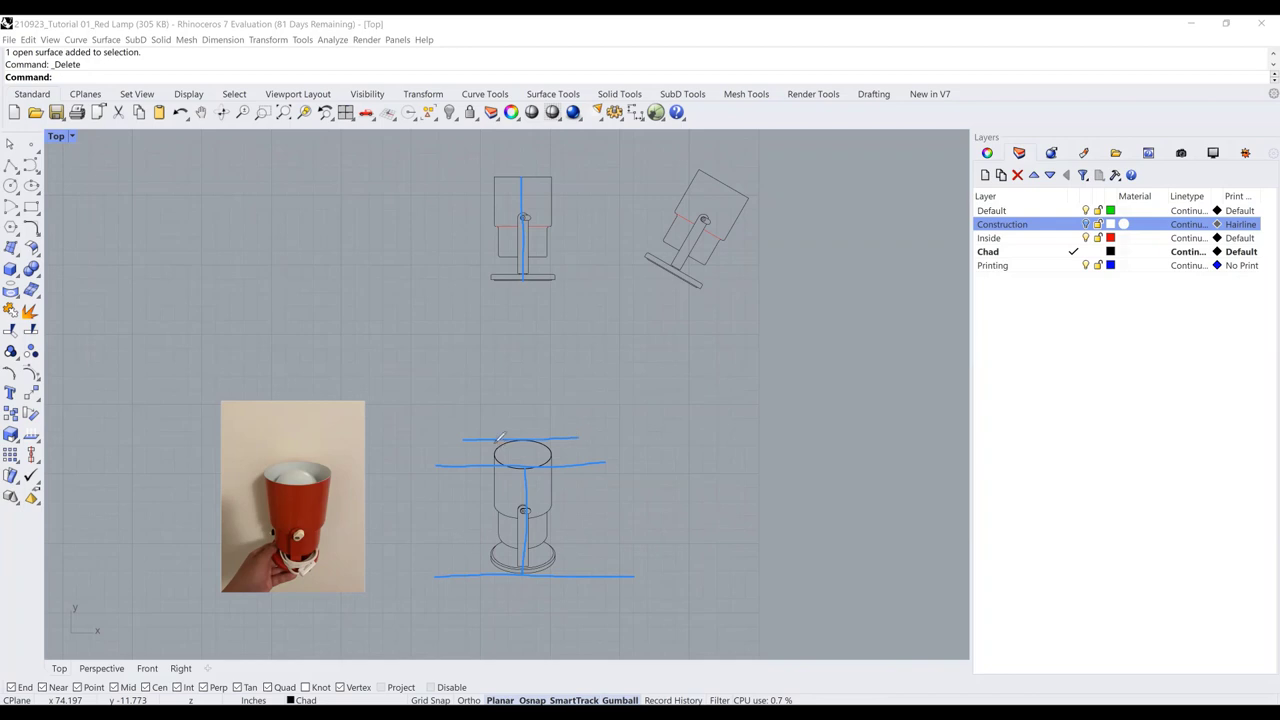
{"action": "left_click_drag", "start_coordinate": [498, 442], "coordinate": [488, 464]}
{"action": "left_click", "coordinate": [1086, 224]}
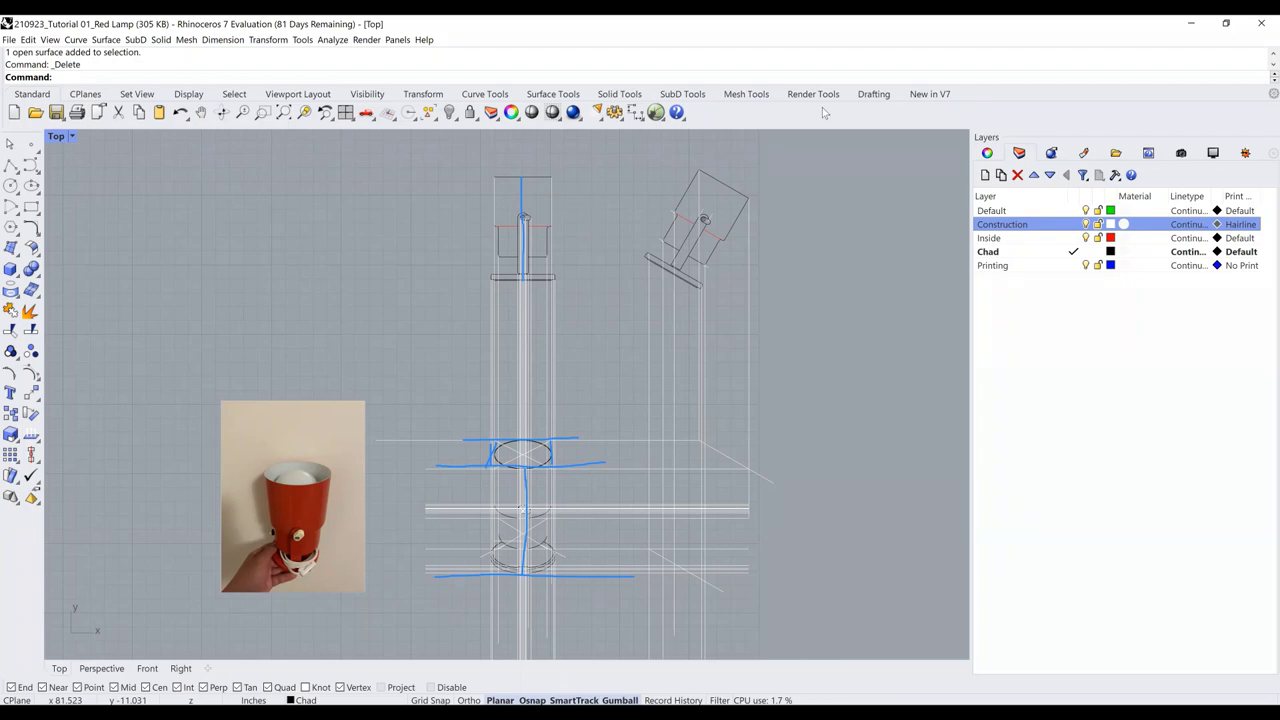
{"action": "key", "text": "Escape"}
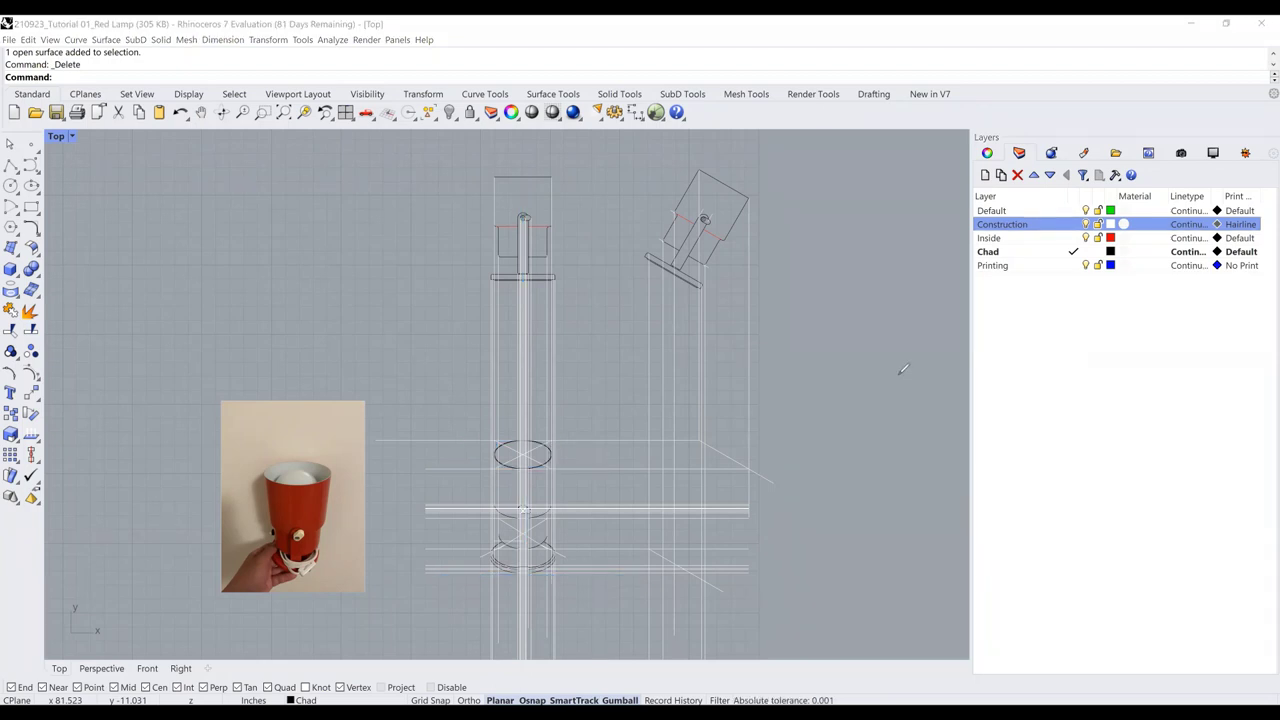